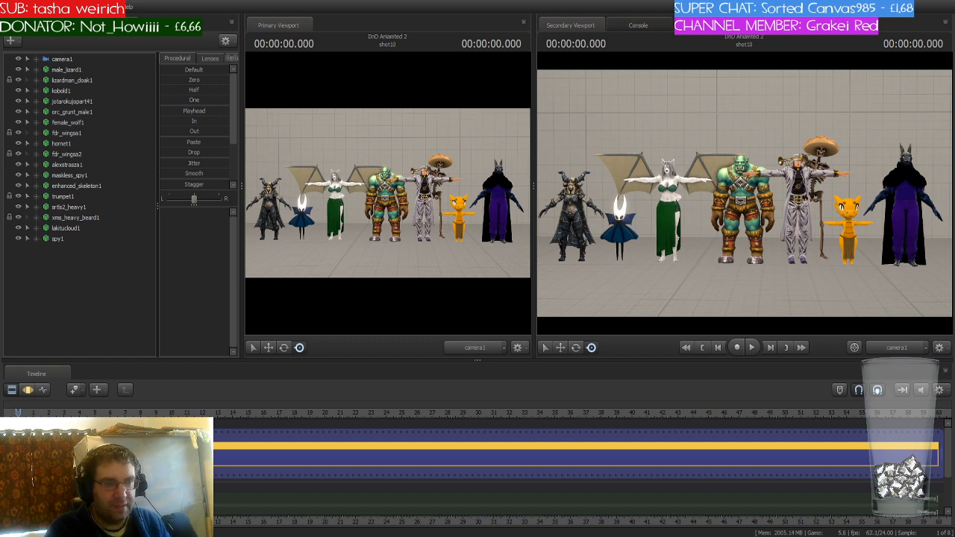
Switch the secondary viewport to the work camera and frame the winged wolf woman up close.
{"action": "left_click", "coordinate": [896, 352]}
{"action": "key", "text": "w"}
{"action": "mouse_move", "coordinate": [855, 309]}
{"action": "left_mouse_down"}
{"action": "mouse_move", "coordinate": [845, 321]}
{"action": "mouse_move", "coordinate": [852, 316]}
{"action": "left_mouse_up"}
{"action": "key", "text": "a"}
{"action": "key", "text": "s"}
{"action": "key", "text": "w"}
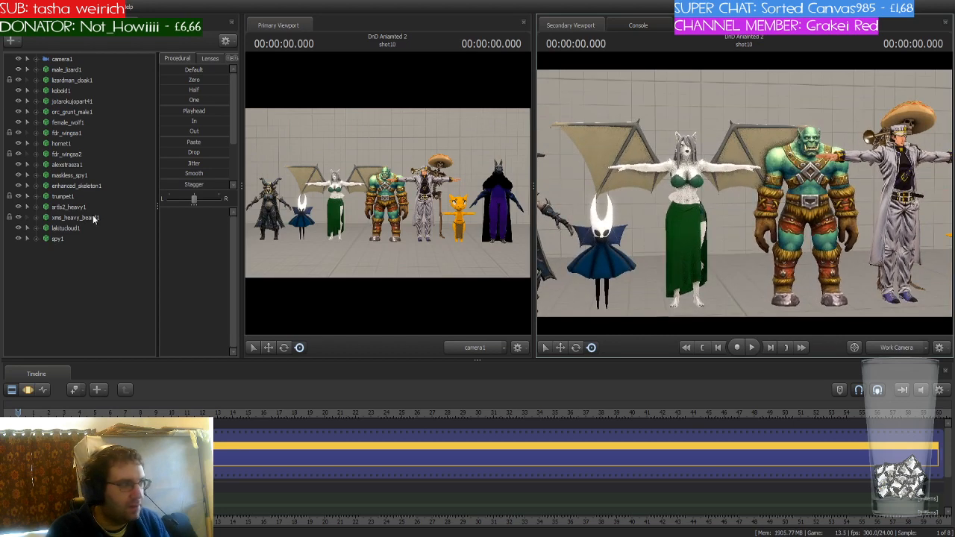
Add a scale control for rootTransform in the Body group of female_wolf1.
{"action": "left_click", "coordinate": [36, 122]}
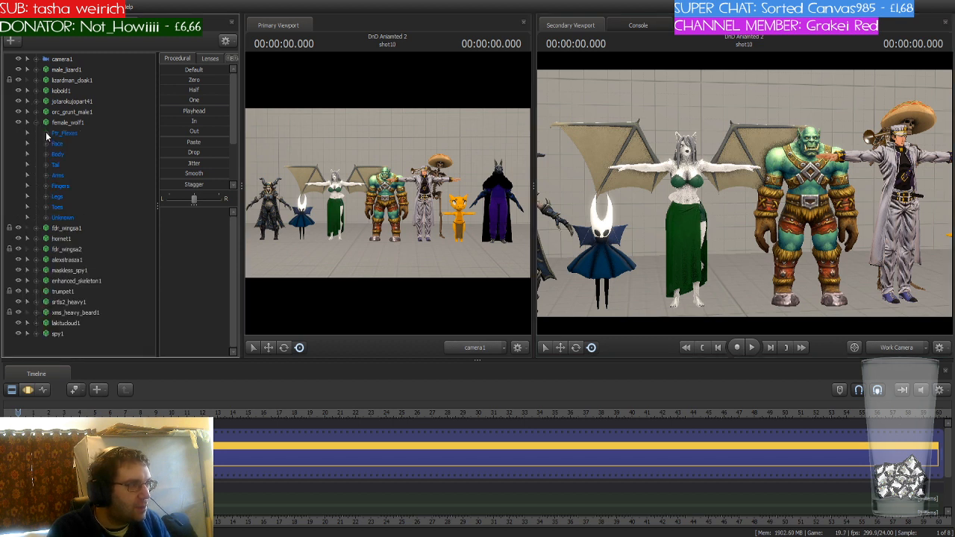
{"action": "left_click", "coordinate": [46, 154]}
{"action": "left_click", "coordinate": [78, 165]}
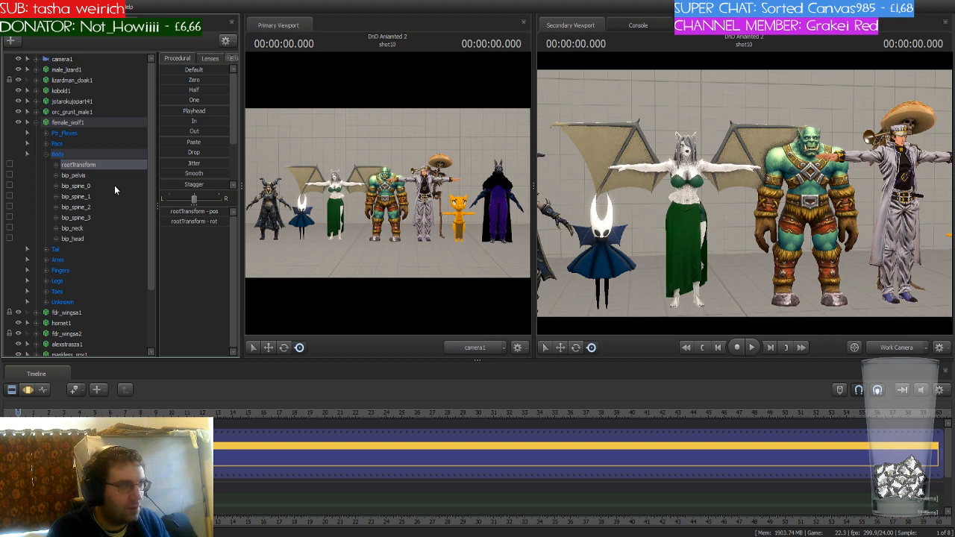
{"action": "left_click", "coordinate": [105, 250]}
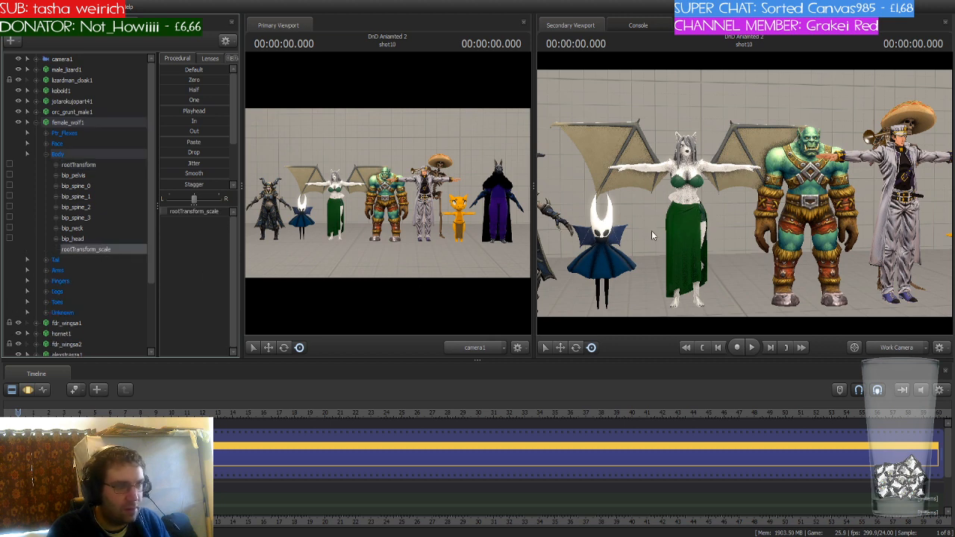
Scale female_wolf1 down slightly with rootTransform_scale in the motion editor.
{"action": "mouse_move", "coordinate": [750, 197]}
{"action": "left_mouse_down"}
{"action": "mouse_move", "coordinate": [755, 215]}
{"action": "mouse_move", "coordinate": [748, 197]}
{"action": "left_mouse_up"}
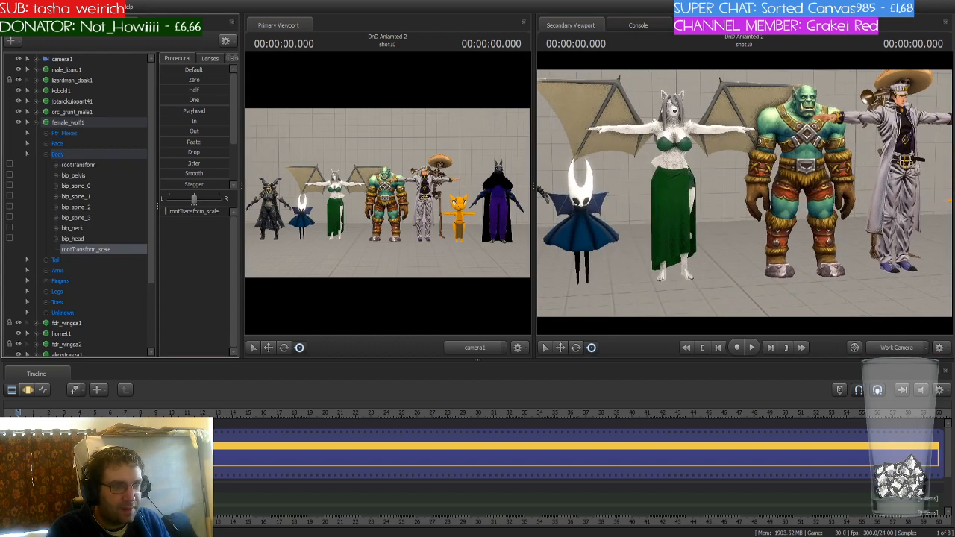
{"action": "left_click", "coordinate": [27, 391]}
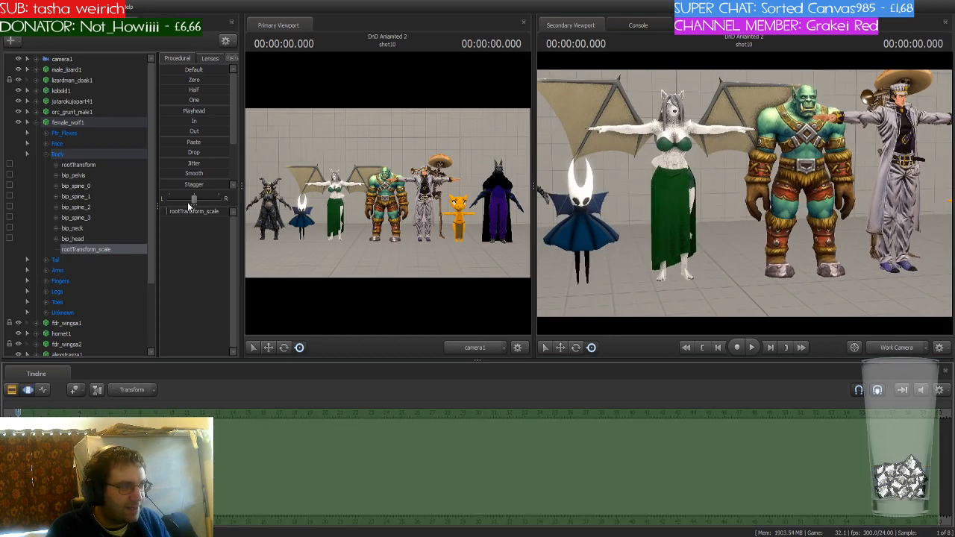
{"action": "left_click_drag", "start_coordinate": [169, 215], "coordinate": [167, 215]}
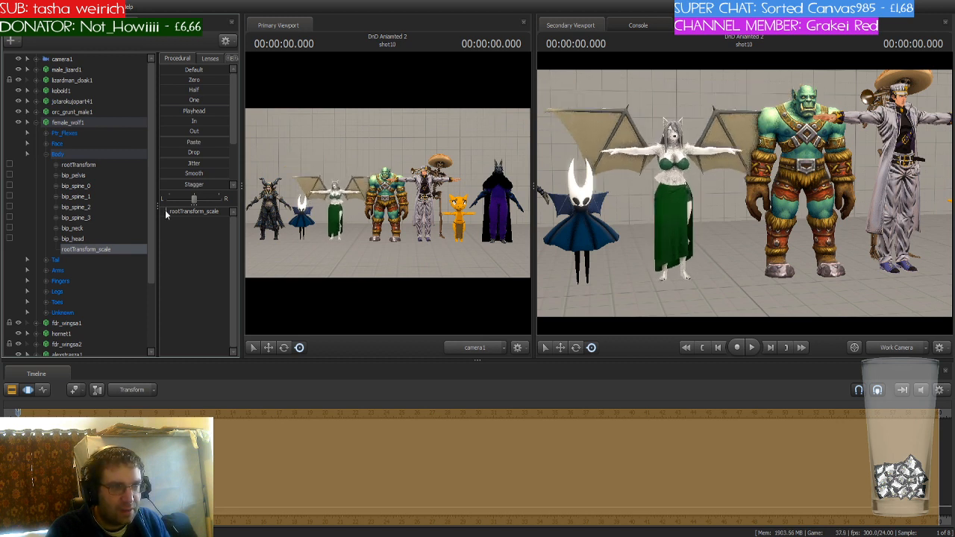
Examine the rescaled wolf woman against the other characters from close up and from a distance.
{"action": "left_click_drag", "start_coordinate": [724, 206], "coordinate": [751, 191]}
{"action": "key", "text": "a"}
{"action": "key", "text": "d"}
{"action": "key", "text": "a"}
{"action": "key", "text": "w"}
{"action": "key", "text": "s"}
{"action": "key", "text": "s"}
{"action": "key", "text": "w"}
{"action": "key", "text": "s"}
{"action": "left_click_drag", "start_coordinate": [744, 193], "coordinate": [621, 201]}
{"action": "key", "text": "s"}
{"action": "key", "text": "w"}
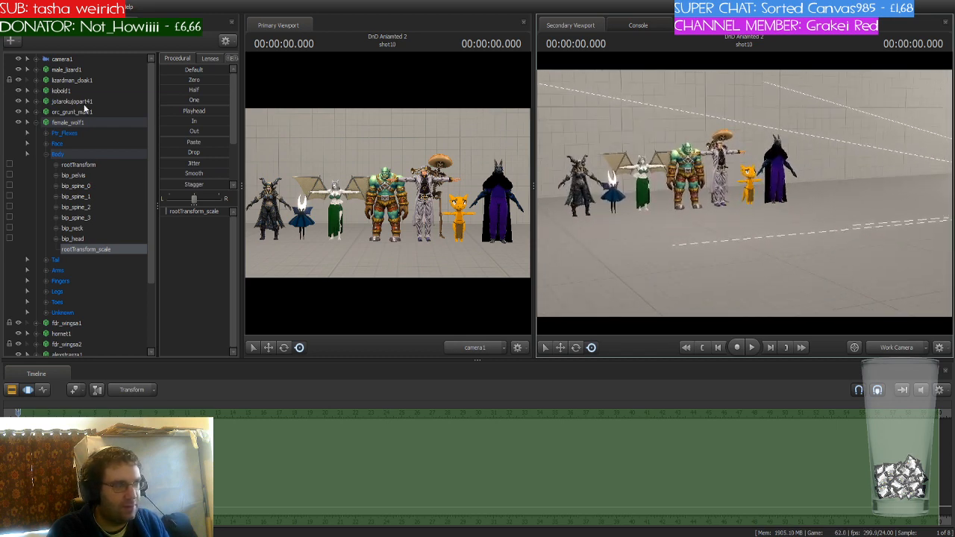
Collapse female_wolf1 and add the Grillby's pub model to the scene.
{"action": "left_click", "coordinate": [29, 123]}
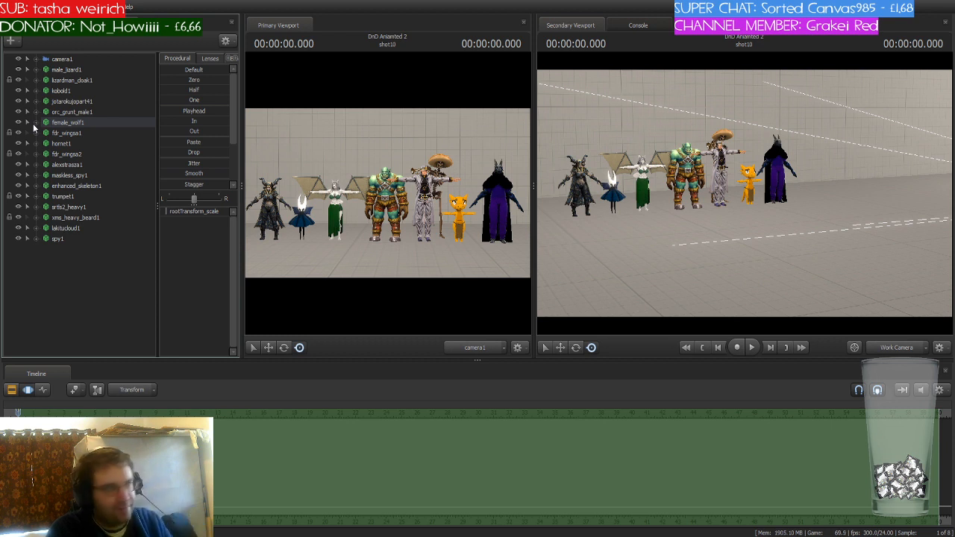
{"action": "left_click", "coordinate": [70, 266]}
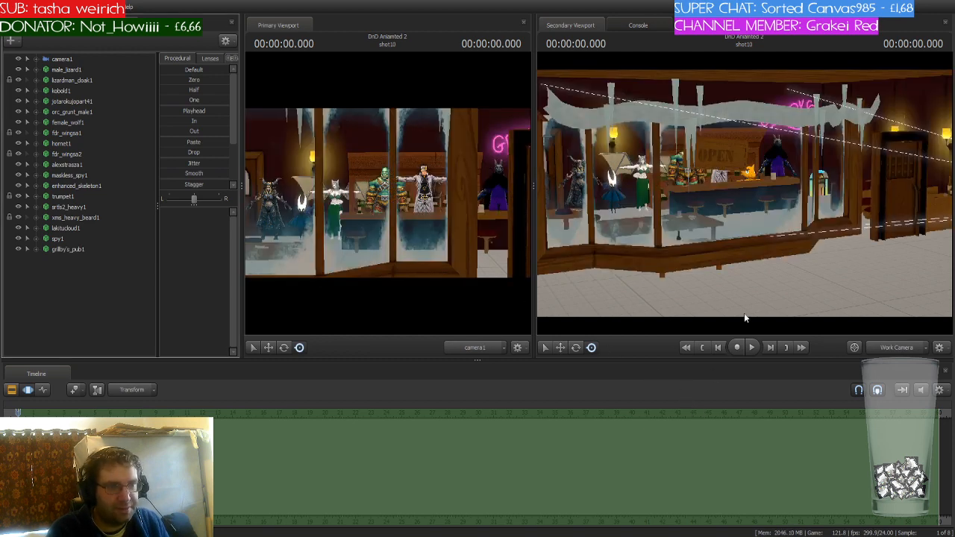
{"action": "left_click_drag", "start_coordinate": [745, 307], "coordinate": [766, 311]}
{"action": "key", "text": "s"}
{"action": "key", "text": "a"}
{"action": "key", "text": "s"}
{"action": "key", "text": "s"}
{"action": "left_click_drag", "start_coordinate": [586, 249], "coordinate": [617, 208]}
Move the pub model well clear of the character line-up.
{"action": "left_click", "coordinate": [79, 249]}
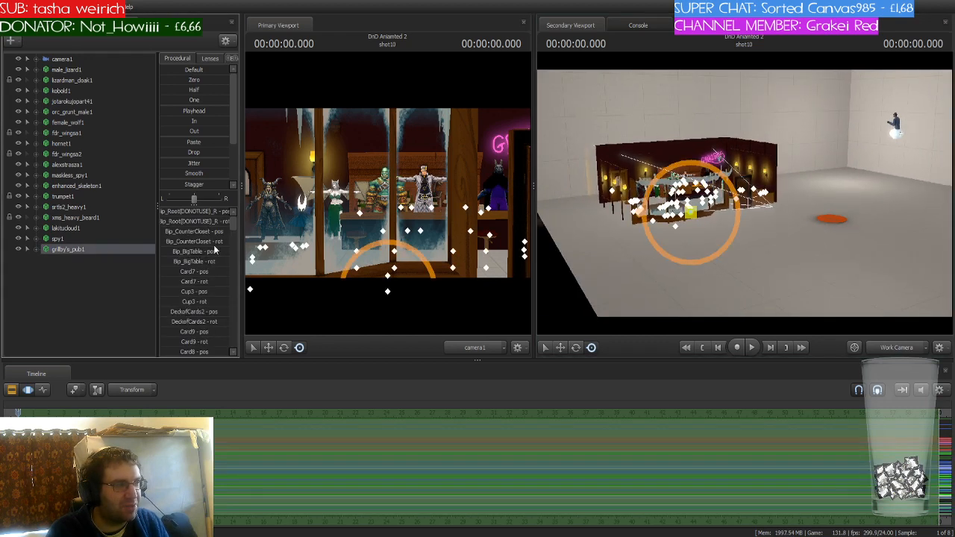
{"action": "left_click_drag", "start_coordinate": [689, 214], "coordinate": [745, 197]}
{"action": "right_click_drag", "start_coordinate": [650, 202], "coordinate": [745, 197]}
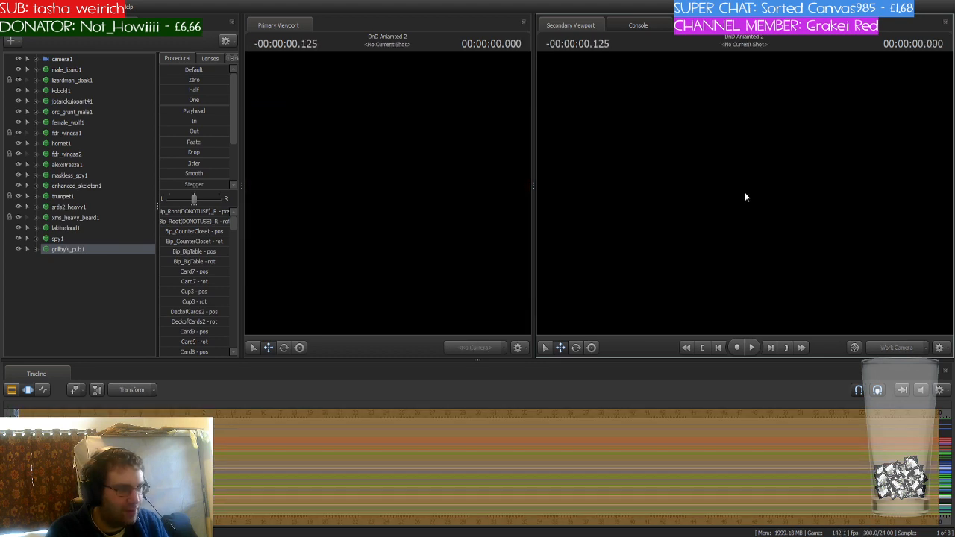
{"action": "key", "text": "Home"}
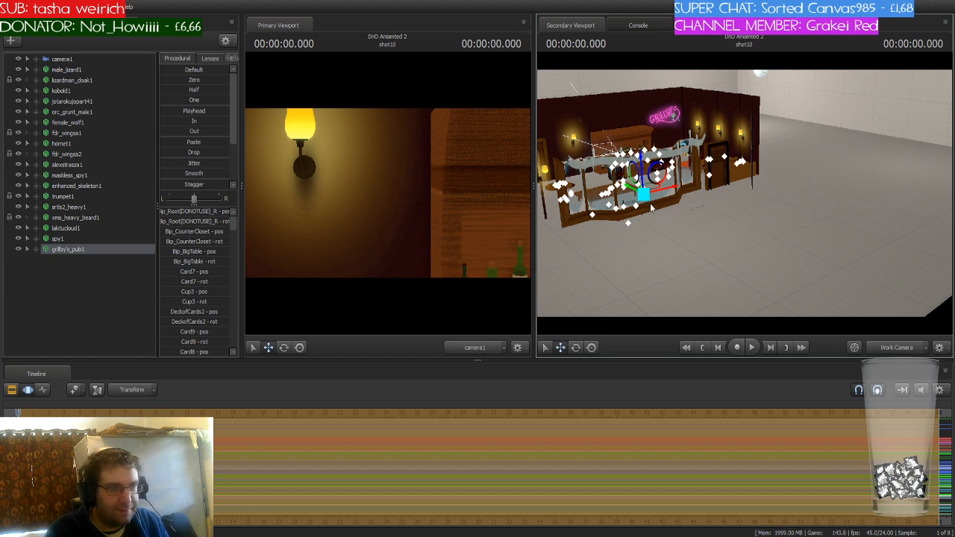
{"action": "left_click_drag", "start_coordinate": [643, 196], "coordinate": [690, 153]}
{"action": "key", "text": "s"}
{"action": "left_click_drag", "start_coordinate": [716, 187], "coordinate": [767, 192]}
{"action": "key", "text": "w"}
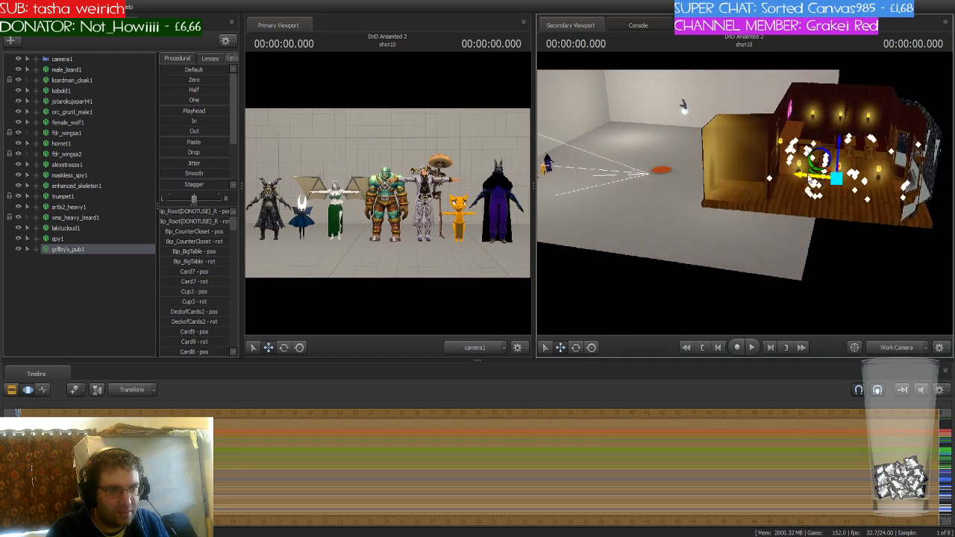
Shift the pub model sideways back onto the stage floor, keeping it away from the characters.
{"action": "left_click_drag", "start_coordinate": [824, 175], "coordinate": [699, 160]}
{"action": "key", "text": "e"}
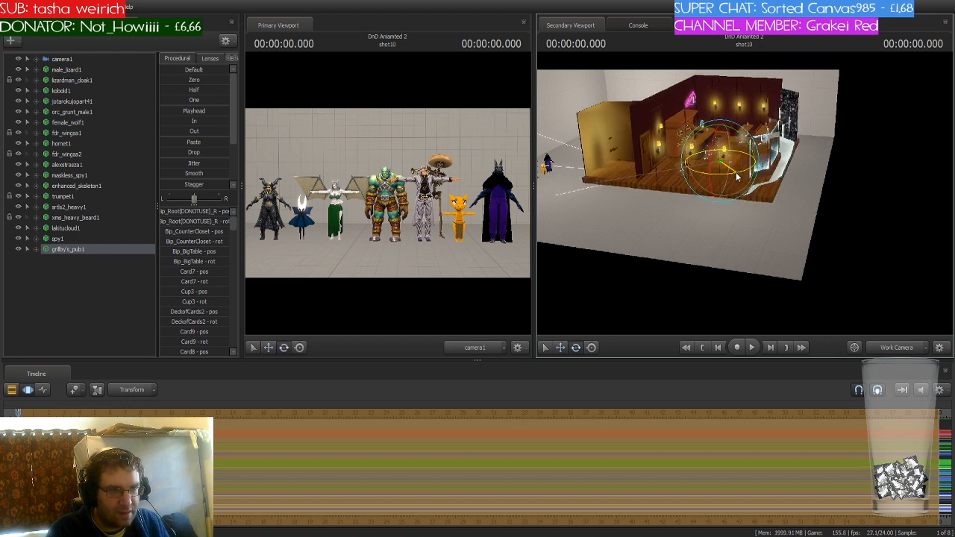
{"action": "key", "text": "w"}
Inspect the pub's interior and read the drinks menu up close.
{"action": "left_click_drag", "start_coordinate": [719, 133], "coordinate": [912, 209]}
{"action": "key", "text": "w"}
{"action": "key", "text": "w"}
{"action": "key", "text": "w"}
{"action": "key", "text": "s"}
{"action": "key", "text": "s"}
{"action": "key", "text": "e"}
{"action": "key", "text": "w"}
{"action": "key", "text": "w"}
{"action": "key", "text": "d"}
{"action": "key", "text": "w"}
{"action": "key", "text": "w"}
{"action": "key", "text": "w"}
{"action": "key", "text": "d"}
{"action": "key", "text": "a"}
{"action": "key", "text": "w"}
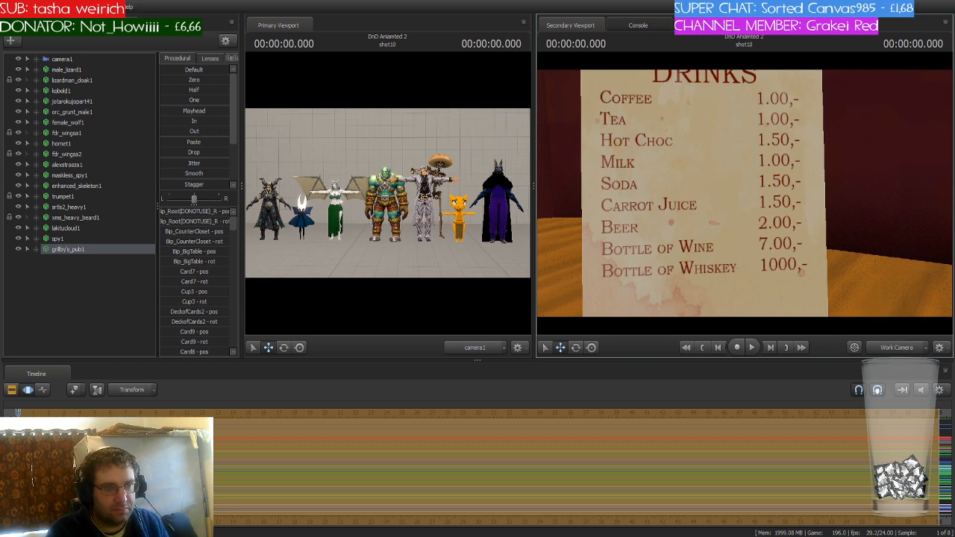
Examine the pub's bar, booths and jukebox, and survey the whole building from outside.
{"action": "key", "text": "s"}
{"action": "left_click_drag", "start_coordinate": [911, 208], "coordinate": [935, 208]}
{"action": "key", "text": "d"}
{"action": "left_click_drag", "start_coordinate": [744, 192], "coordinate": [749, 193]}
{"action": "key", "text": "ctrl"}
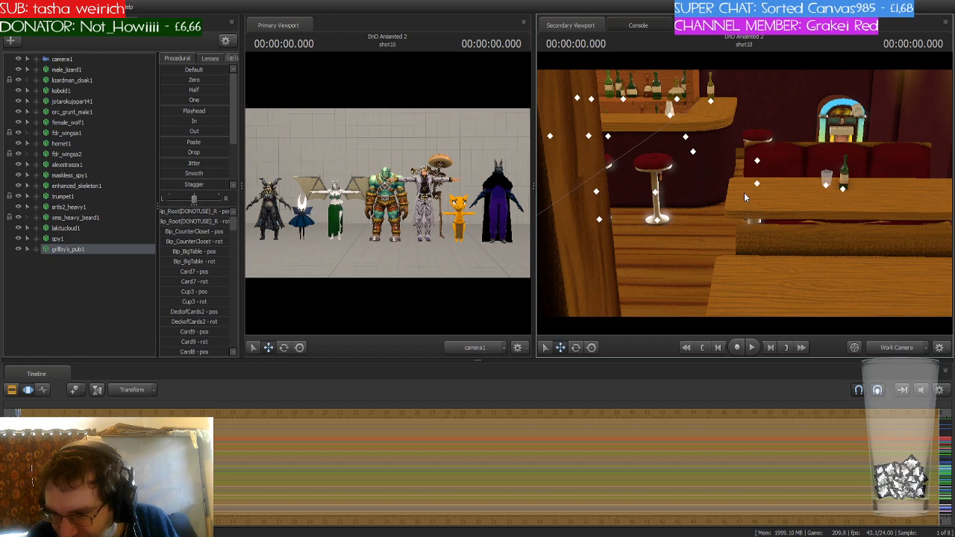
{"action": "left_click_drag", "start_coordinate": [744, 193], "coordinate": [735, 150]}
{"action": "key", "text": "w"}
{"action": "key", "text": "s"}
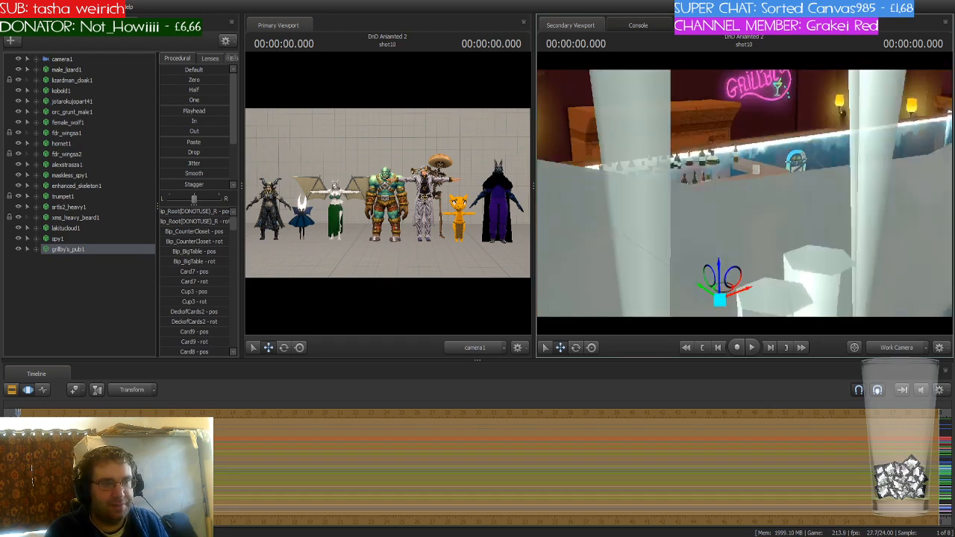
{"action": "key", "text": "s"}
{"action": "key", "text": "w"}
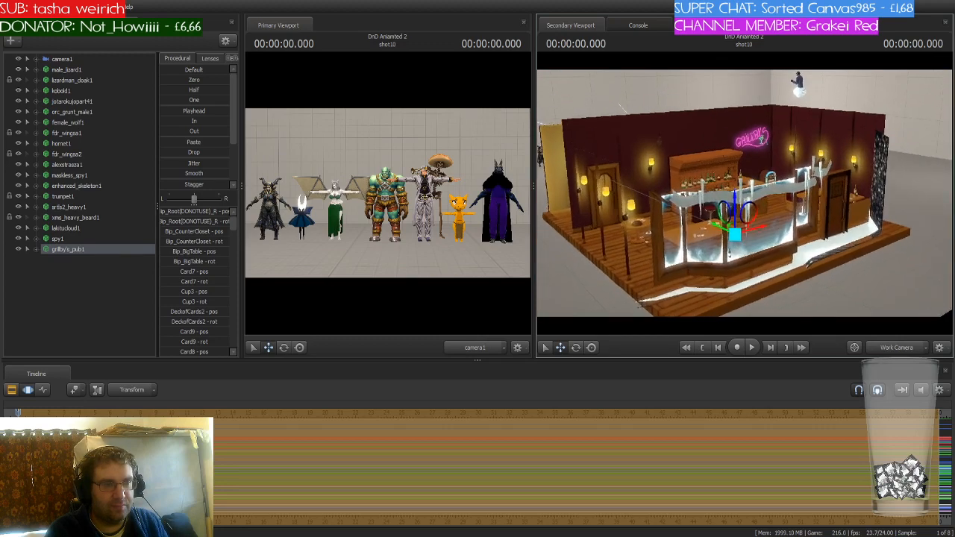
{"action": "key", "text": "w"}
{"action": "mouse_move", "coordinate": [745, 197]}
{"action": "left_mouse_down"}
{"action": "mouse_move", "coordinate": [730, 187]}
{"action": "mouse_move", "coordinate": [777, 175]}
{"action": "mouse_move", "coordinate": [791, 195]}
{"action": "mouse_move", "coordinate": [745, 197]}
{"action": "left_mouse_up"}
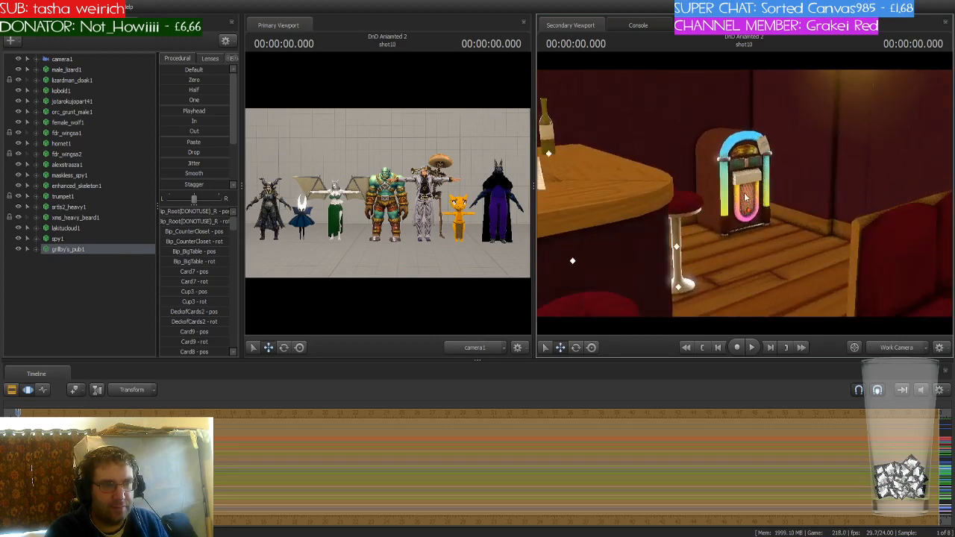
{"action": "key", "text": "s"}
{"action": "left_click_drag", "start_coordinate": [766, 249], "coordinate": [734, 252]}
{"action": "key", "text": "s"}
{"action": "key", "text": "s"}
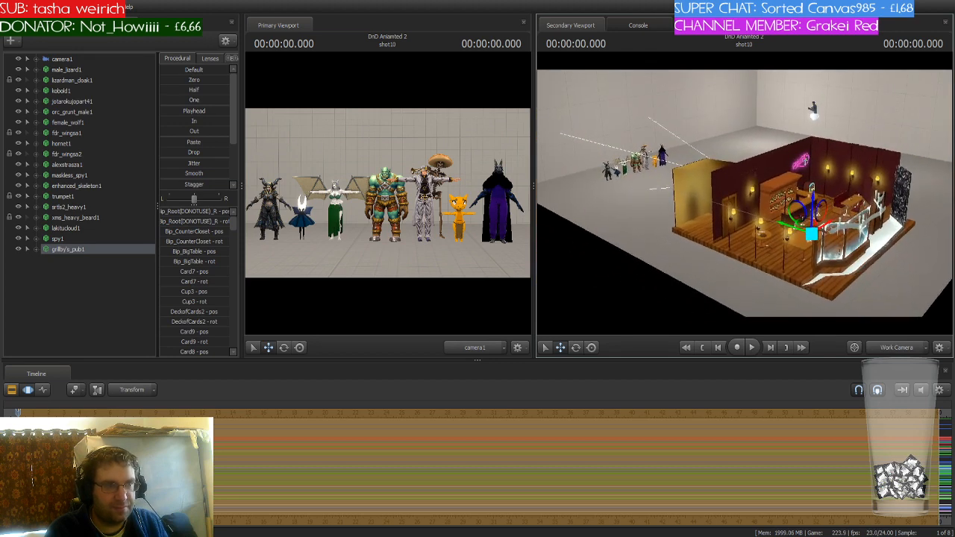
Move male_lizard1 from the line-up onto the pub floor beside the bar.
{"action": "left_click", "coordinate": [77, 71]}
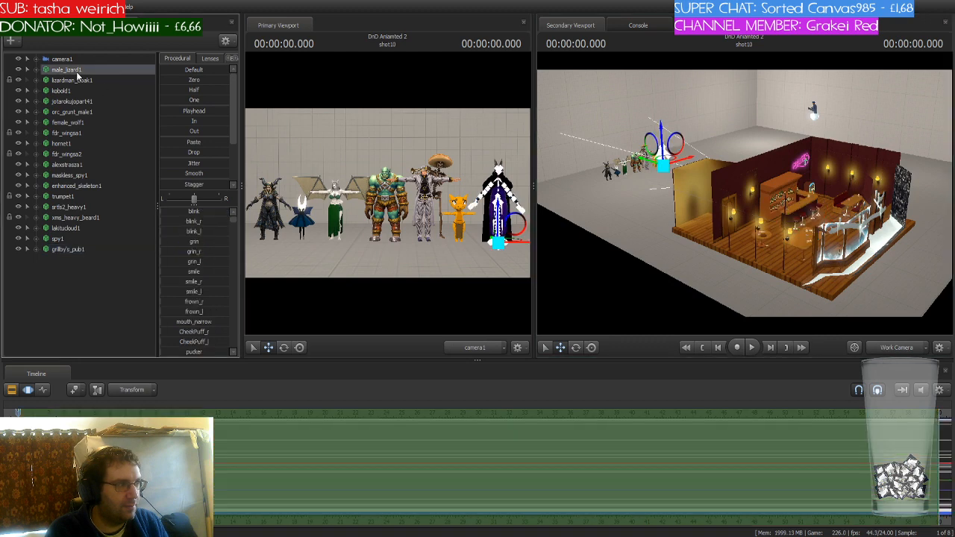
{"action": "left_click_drag", "start_coordinate": [674, 159], "coordinate": [804, 255]}
{"action": "key", "text": "w"}
{"action": "key", "text": "w"}
{"action": "key", "text": "ctrl"}
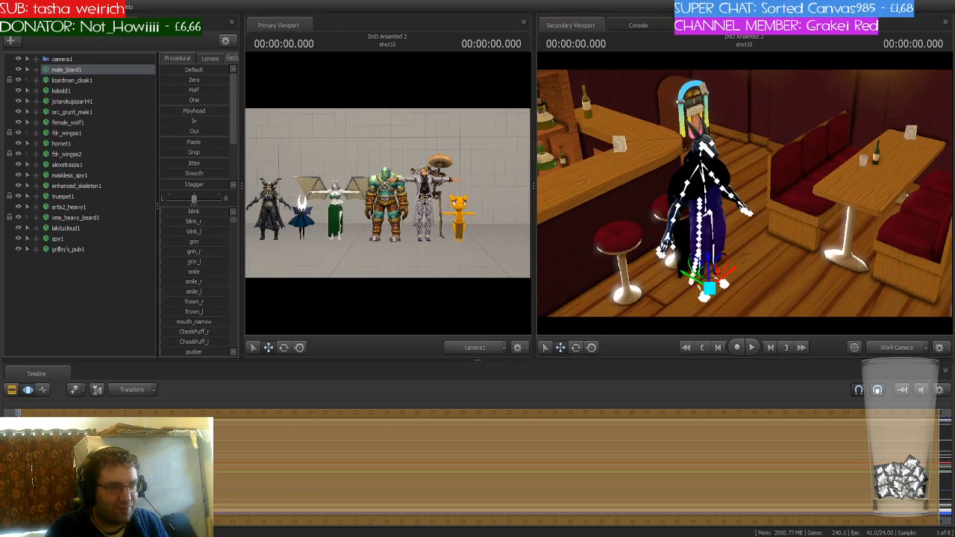
Move male_lizard1 across the pub to the seat of a booth.
{"action": "left_click_drag", "start_coordinate": [790, 250], "coordinate": [746, 195]}
{"action": "left_click_drag", "start_coordinate": [660, 229], "coordinate": [757, 159]}
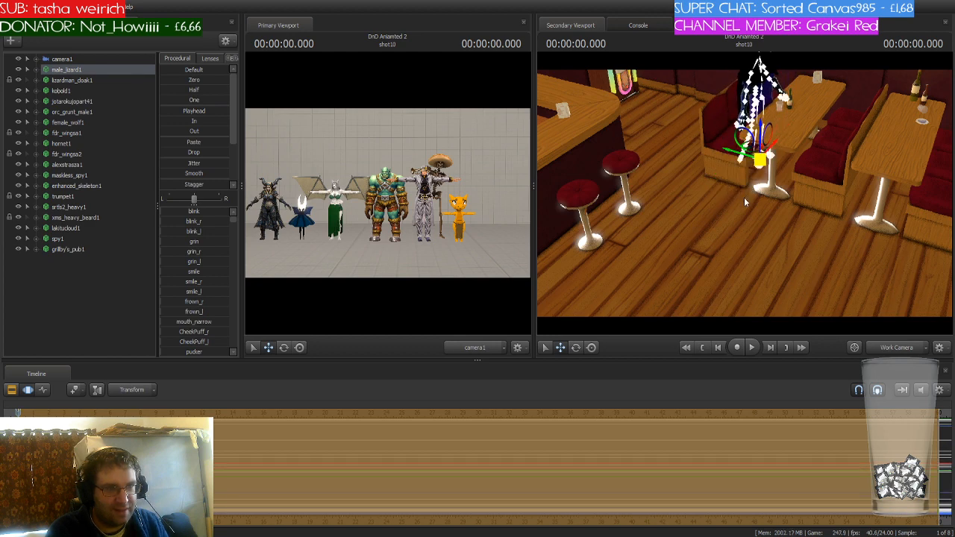
{"action": "key", "text": "w"}
{"action": "left_click_drag", "start_coordinate": [744, 197], "coordinate": [774, 179]}
{"action": "key", "text": "w"}
{"action": "key", "text": "s"}
{"action": "key", "text": "ctrl"}
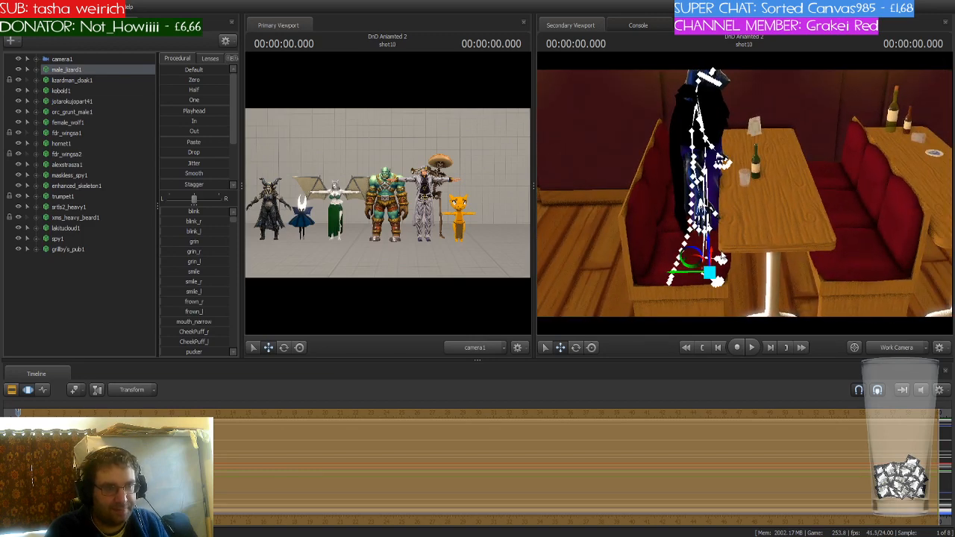
Adjust male_lizard1's position at the booth seat and check how the legs meet the cushion and table.
{"action": "left_click_drag", "start_coordinate": [720, 257], "coordinate": [717, 219]}
{"action": "key", "text": "w"}
{"action": "key", "text": "w"}
{"action": "mouse_move", "coordinate": [744, 194]}
{"action": "left_mouse_down"}
{"action": "mouse_move", "coordinate": [764, 202]}
{"action": "mouse_move", "coordinate": [657, 196]}
{"action": "mouse_move", "coordinate": [744, 194]}
{"action": "left_mouse_up"}
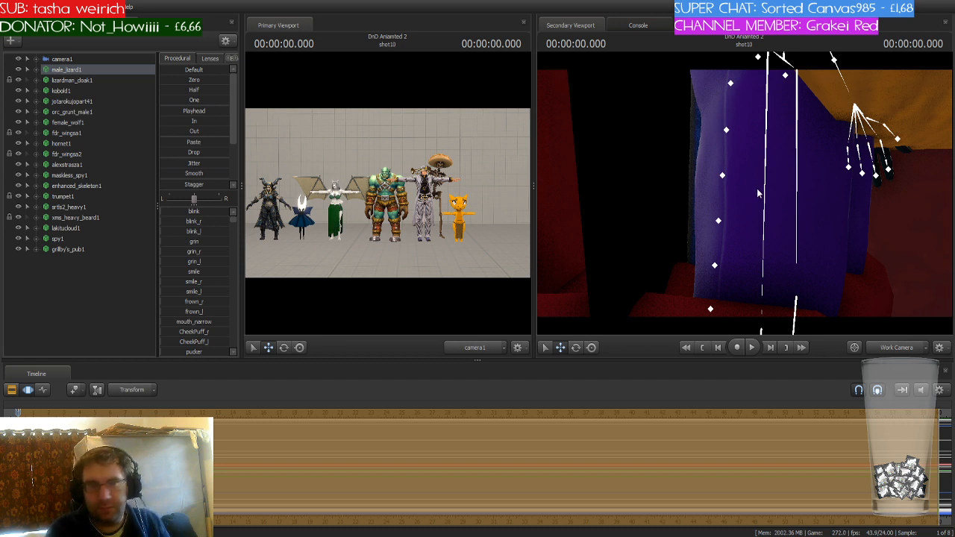
{"action": "left_click_drag", "start_coordinate": [846, 207], "coordinate": [864, 233]}
{"action": "mouse_move", "coordinate": [760, 203]}
{"action": "left_mouse_down"}
{"action": "mouse_move", "coordinate": [744, 193]}
{"action": "mouse_move", "coordinate": [735, 205]}
{"action": "mouse_move", "coordinate": [752, 192]}
{"action": "left_mouse_up"}
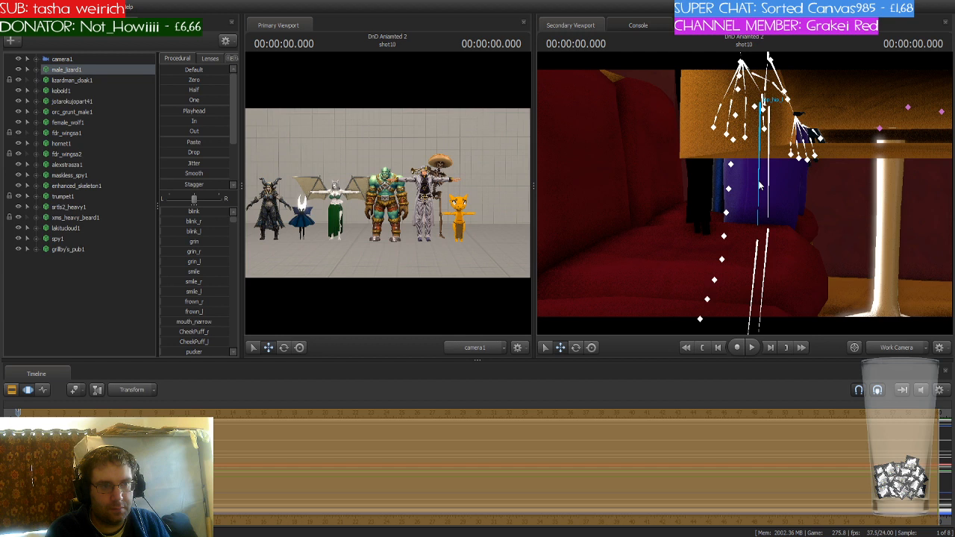
Rotate male_lizard1's left hip forward and bend the left knee down into a sitting pose.
{"action": "left_click", "coordinate": [760, 186]}
{"action": "key", "text": "e"}
{"action": "left_click_drag", "start_coordinate": [791, 128], "coordinate": [796, 101]}
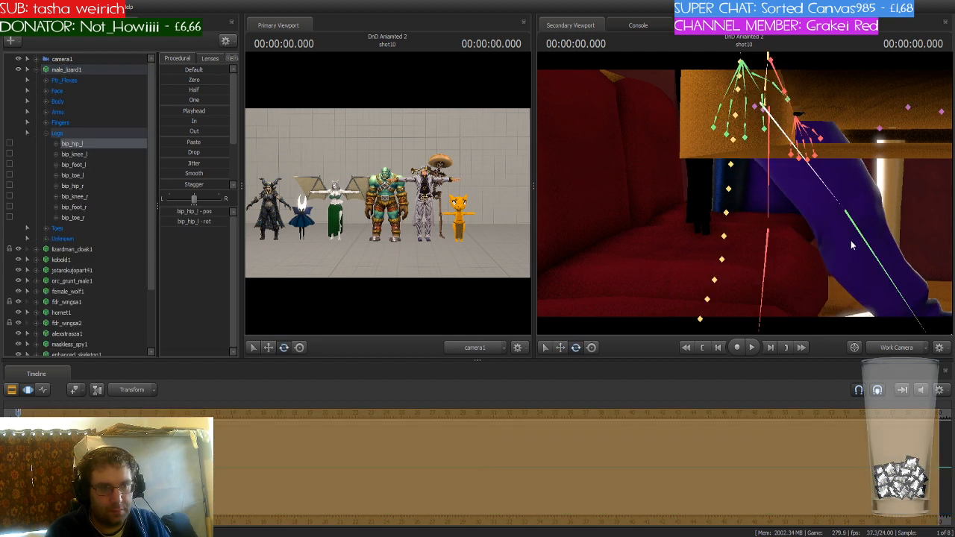
{"action": "left_click", "coordinate": [857, 243]}
{"action": "left_click_drag", "start_coordinate": [864, 171], "coordinate": [744, 192]}
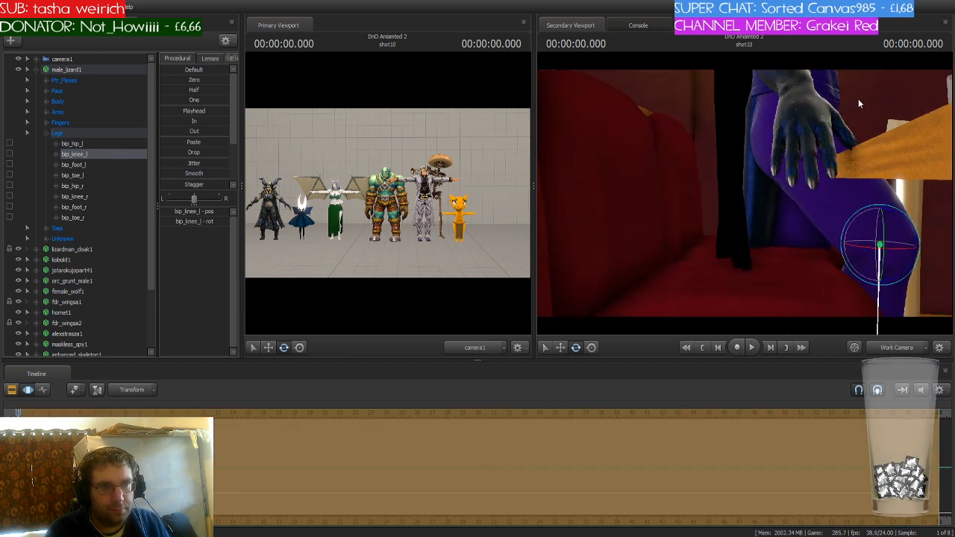
{"action": "left_click_drag", "start_coordinate": [858, 98], "coordinate": [885, 86]}
{"action": "mouse_move", "coordinate": [745, 192]}
{"action": "left_mouse_down"}
{"action": "mouse_move", "coordinate": [739, 187]}
{"action": "mouse_move", "coordinate": [745, 192]}
{"action": "left_mouse_up"}
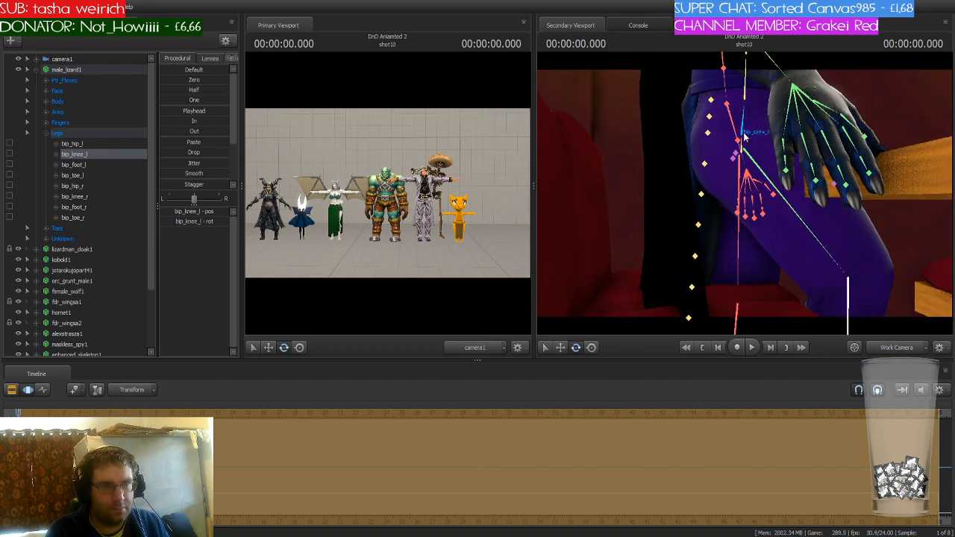
Try repositioning male_lizard1's body over the booth seat by moving bip_pelvis.
{"action": "left_click", "coordinate": [744, 135], "text": "ctrl"}
{"action": "key", "text": "w"}
{"action": "left_click_drag", "start_coordinate": [743, 109], "coordinate": [783, 199]}
{"action": "key", "text": "ctrl+z"}
{"action": "left_click", "coordinate": [803, 191], "text": "ctrl"}
{"action": "left_click_drag", "start_coordinate": [868, 275], "coordinate": [727, 172]}
{"action": "left_click_drag", "start_coordinate": [818, 216], "coordinate": [840, 249]}
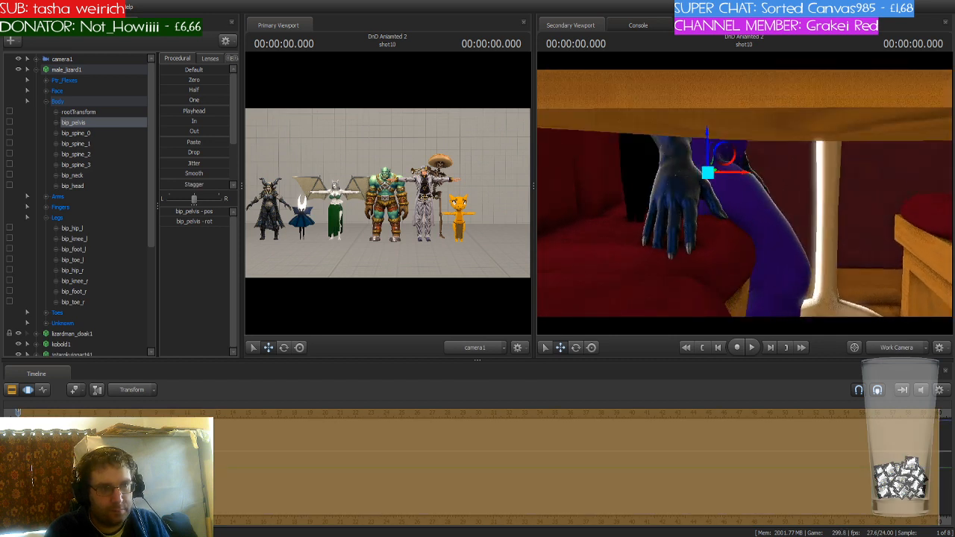
Undo the seated posing and the move to the booth, back to male_lizard1 standing by the bar.
{"action": "mouse_move", "coordinate": [744, 192]}
{"action": "left_mouse_down"}
{"action": "mouse_move", "coordinate": [746, 224]}
{"action": "mouse_move", "coordinate": [744, 192]}
{"action": "left_mouse_up"}
{"action": "key", "text": "ctrl+z"}
{"action": "key", "text": "ctrl+z"}
{"action": "key", "text": "ctrl+z"}
{"action": "key", "text": "ctrl+z"}
{"action": "key", "text": "ctrl+z"}
{"action": "key", "text": "ctrl+z"}
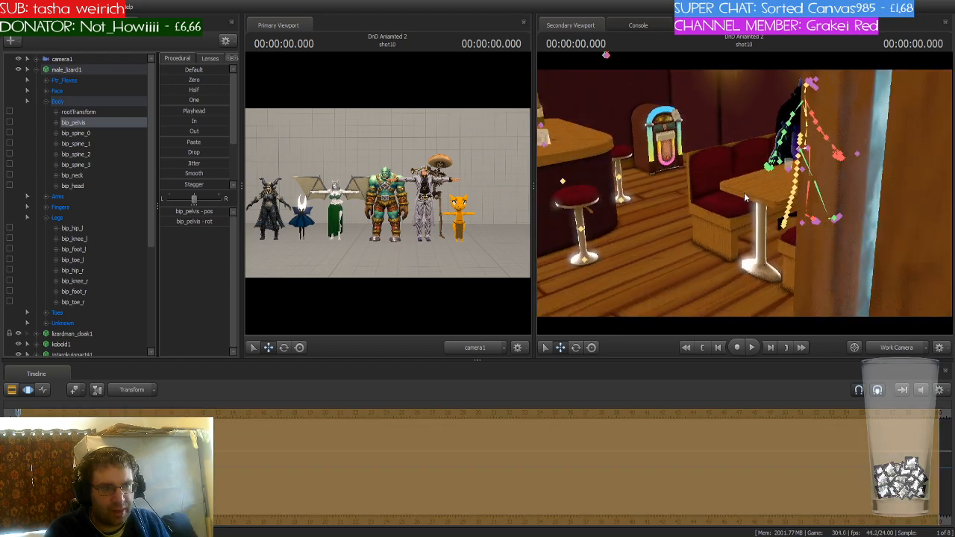
{"action": "key", "text": "ctrl+z"}
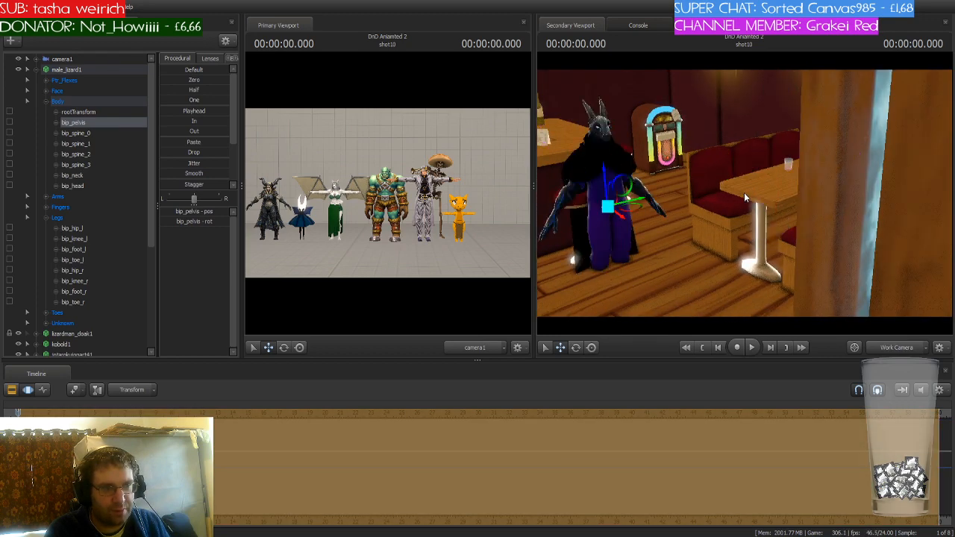
Select the whole male_lizard1 model and adjust its standing position on the floor beside the bar stools.
{"action": "left_click_drag", "start_coordinate": [666, 247], "coordinate": [701, 234]}
{"action": "key", "text": "s"}
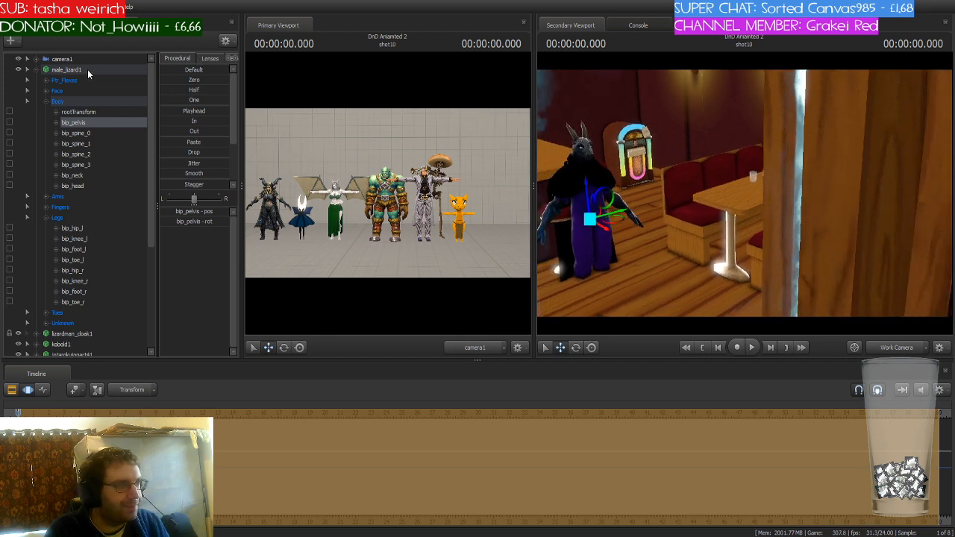
{"action": "left_click", "coordinate": [88, 70]}
{"action": "key", "text": "s"}
{"action": "left_click_drag", "start_coordinate": [663, 278], "coordinate": [760, 198]}
{"action": "key", "text": "w"}
{"action": "left_click_drag", "start_coordinate": [723, 263], "coordinate": [734, 267]}
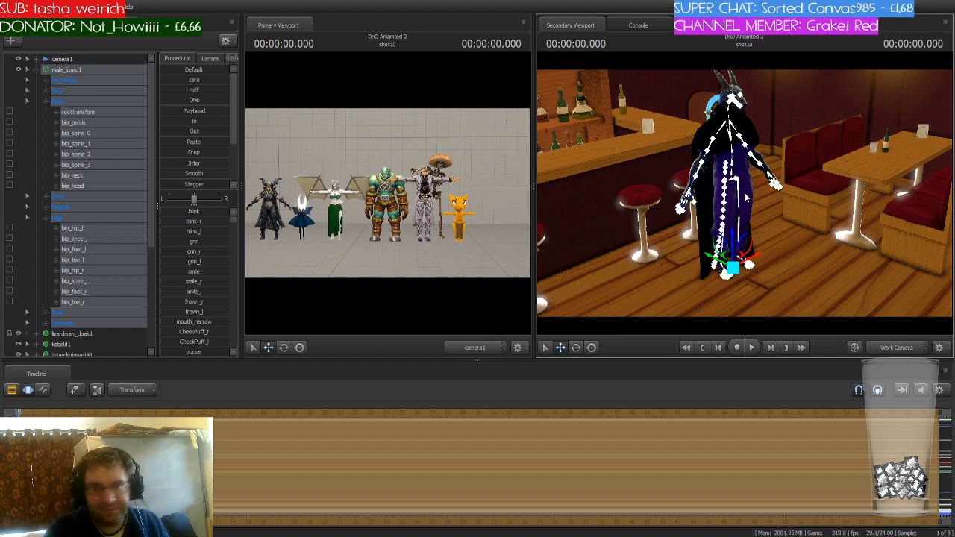
Collapse male_lizard1's control groups in the animation set list and clear the model selection.
{"action": "left_click_drag", "start_coordinate": [771, 238], "coordinate": [742, 196]}
{"action": "key", "text": "w"}
{"action": "key", "text": "s"}
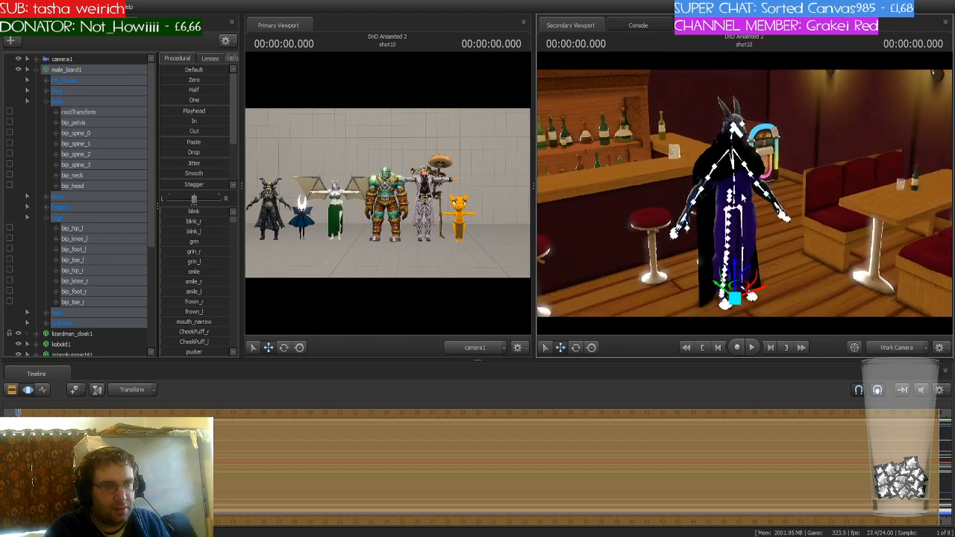
{"action": "left_click", "coordinate": [37, 70]}
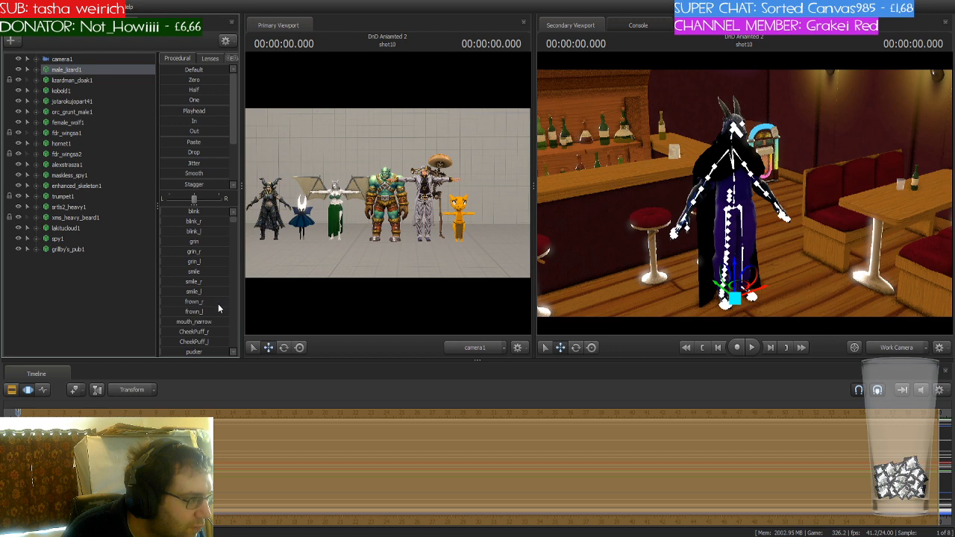
{"action": "left_click", "coordinate": [621, 197]}
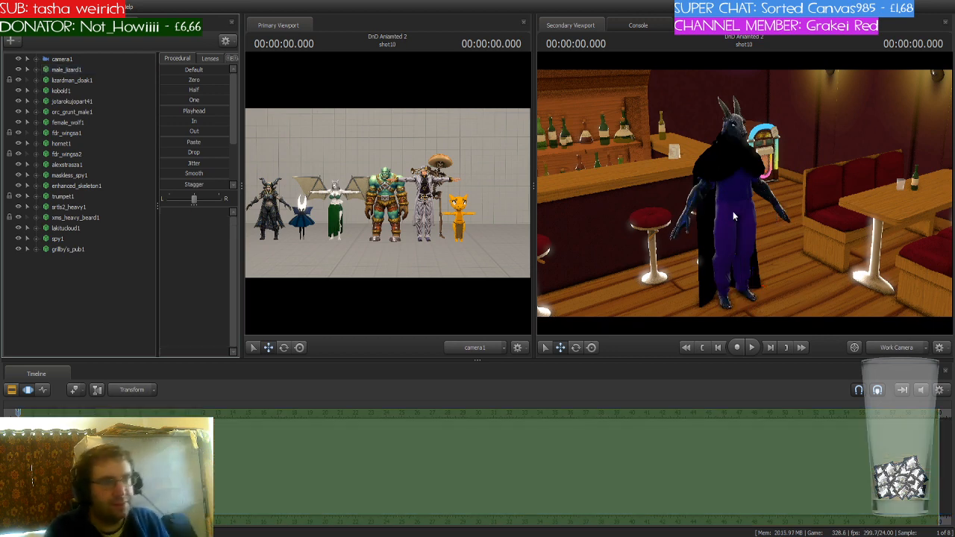
Move male_lizard1 by its rig_root control from beside the bar stools onto the booth seat behind the table.
{"action": "left_click_drag", "start_coordinate": [733, 211], "coordinate": [687, 190]}
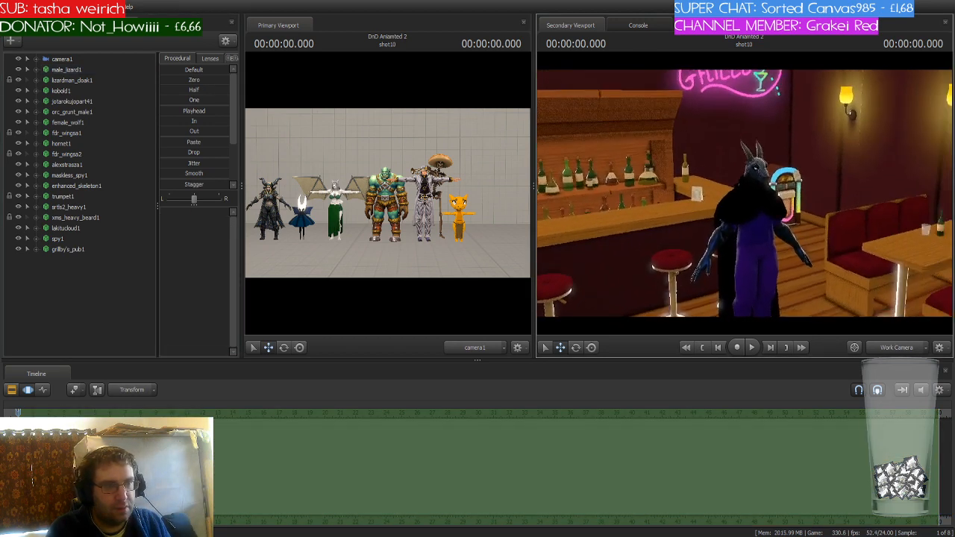
{"action": "left_click_drag", "start_coordinate": [745, 193], "coordinate": [799, 258]}
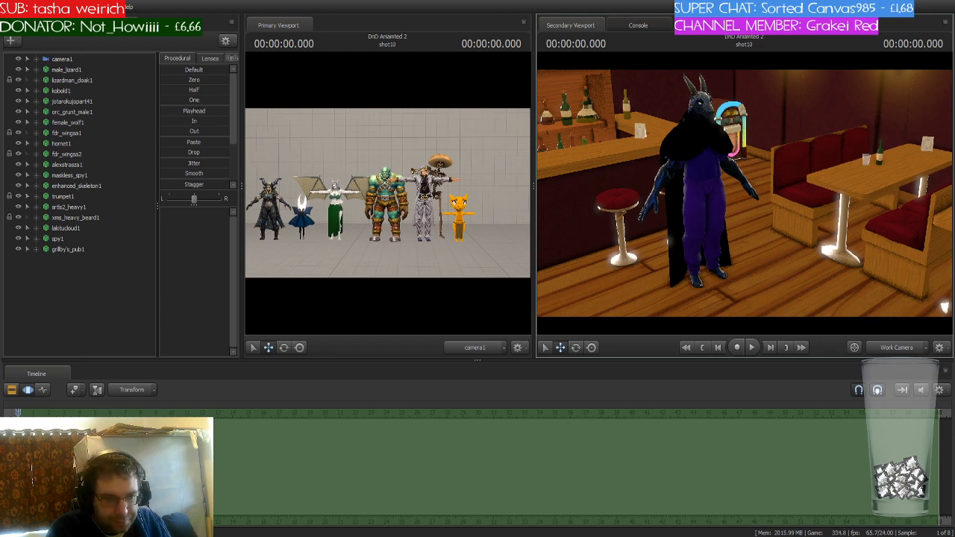
{"action": "left_click_drag", "start_coordinate": [745, 193], "coordinate": [735, 198]}
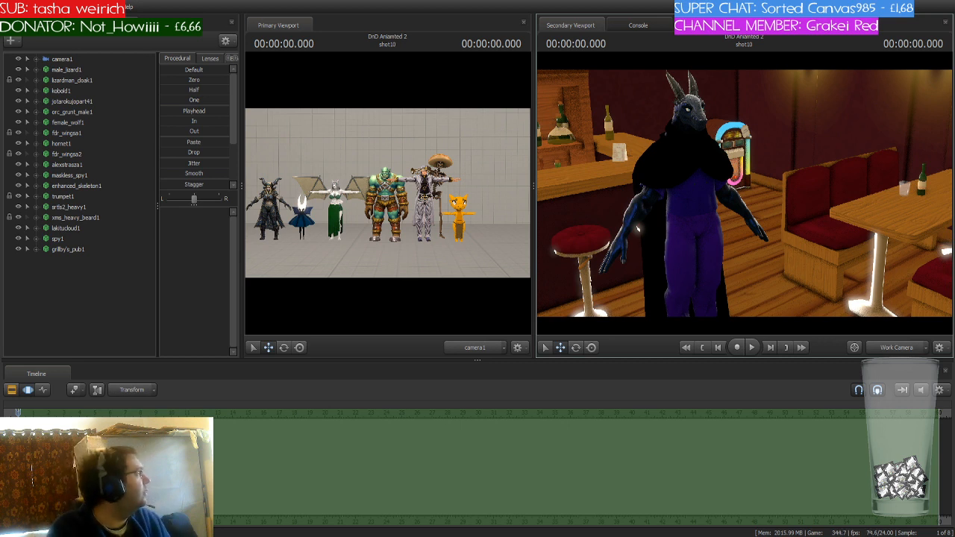
{"action": "left_click_drag", "start_coordinate": [744, 193], "coordinate": [748, 312]}
{"action": "key", "text": "ctrl"}
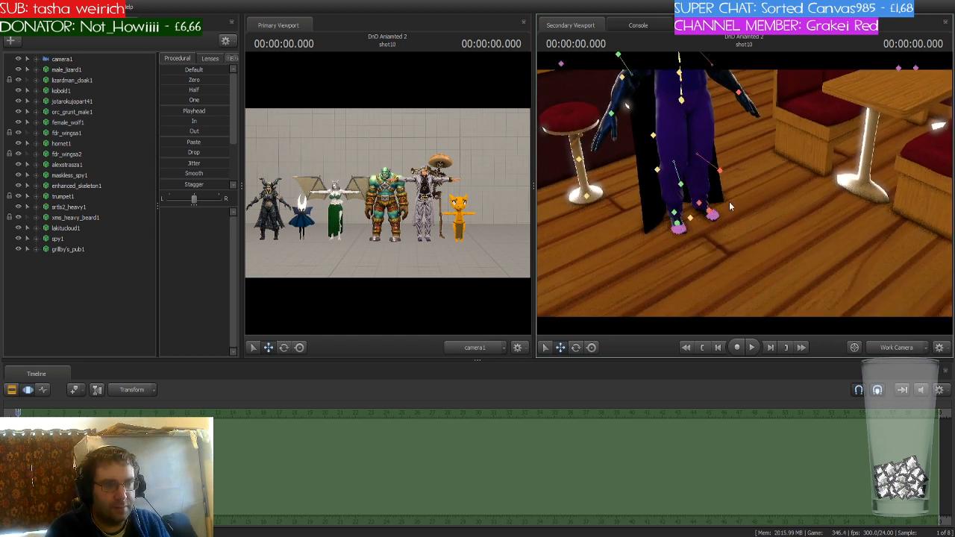
{"action": "left_click", "coordinate": [691, 218], "text": "ctrl"}
{"action": "left_click_drag", "start_coordinate": [714, 217], "coordinate": [903, 136]}
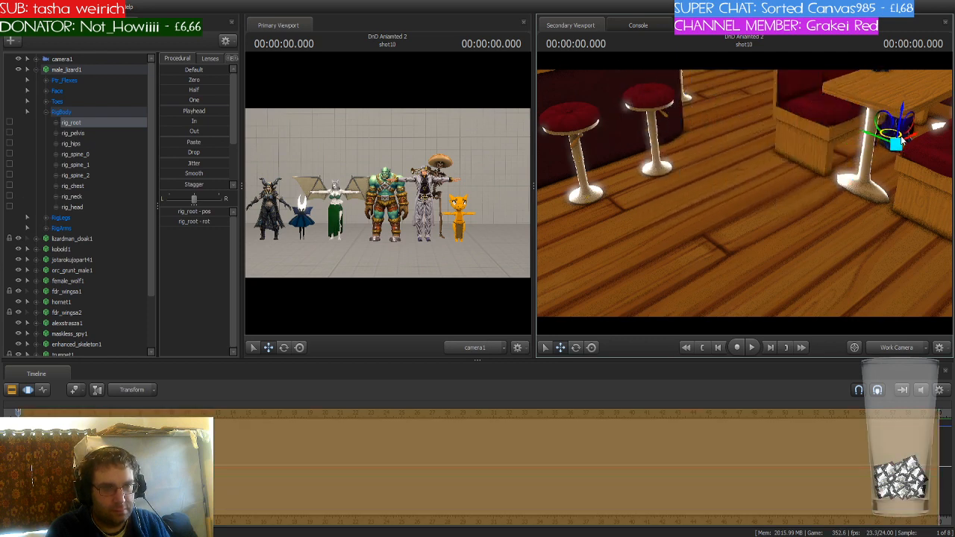
{"action": "left_click_drag", "start_coordinate": [847, 200], "coordinate": [897, 179]}
{"action": "key", "text": "w"}
{"action": "left_click_drag", "start_coordinate": [805, 261], "coordinate": [747, 198]}
{"action": "key", "text": "s"}
{"action": "key", "text": "w"}
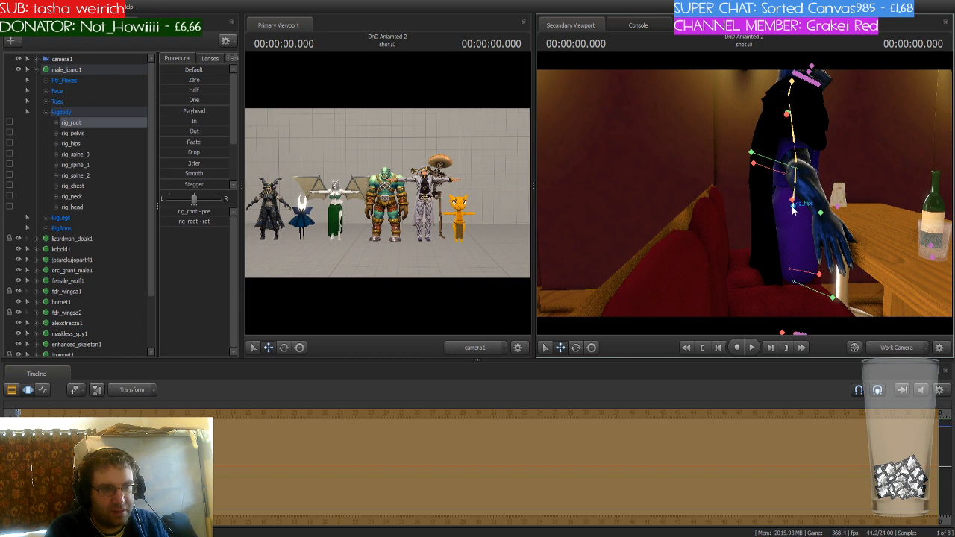
Lower male_lizard1's rig_pelvis so the character sits on the booth seat with bent knees.
{"action": "left_click", "coordinate": [795, 209]}
{"action": "left_click", "coordinate": [795, 206]}
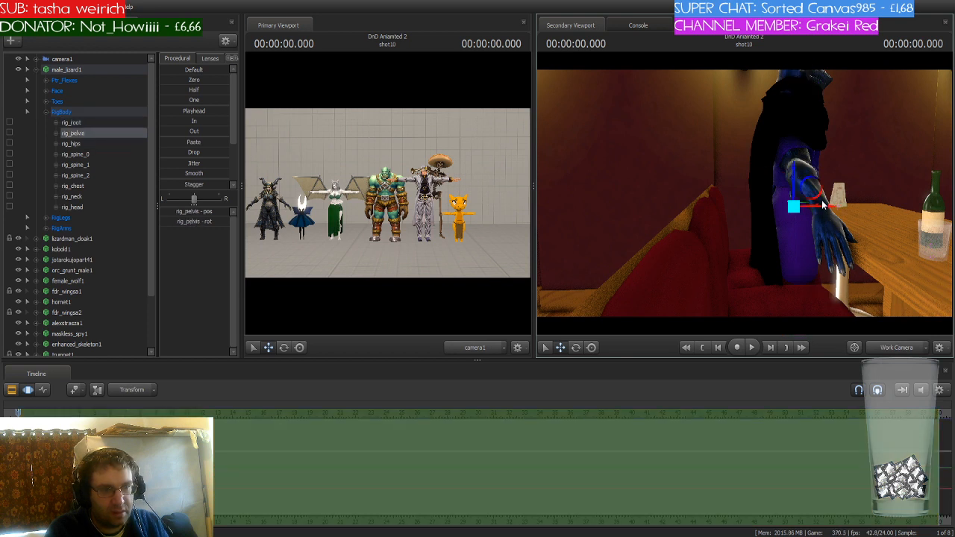
{"action": "left_click_drag", "start_coordinate": [819, 193], "coordinate": [771, 264]}
Reposition male_lizard1's feet on the floor in front of the booth using rig_foot_L and rig_foot_R.
{"action": "key", "text": "w"}
{"action": "key", "text": "d"}
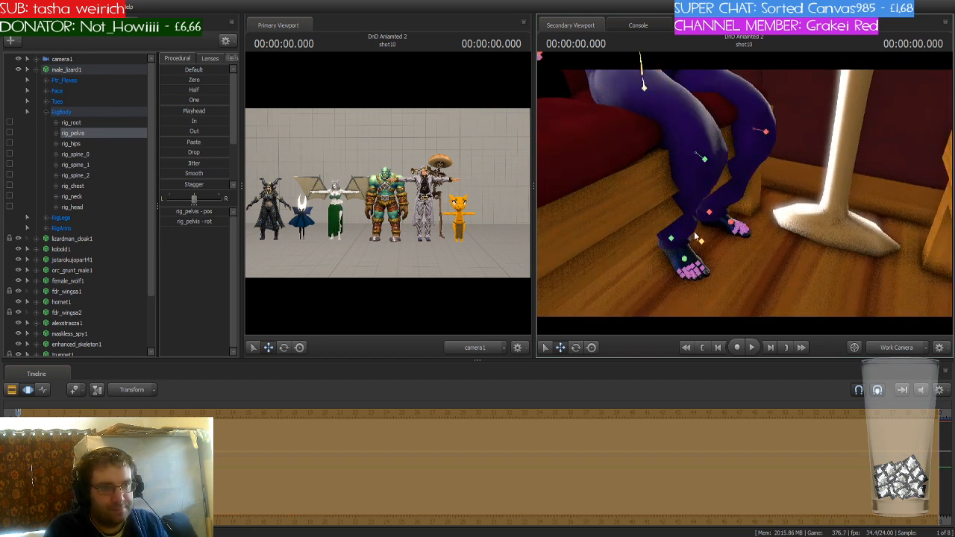
{"action": "left_click", "coordinate": [674, 244]}
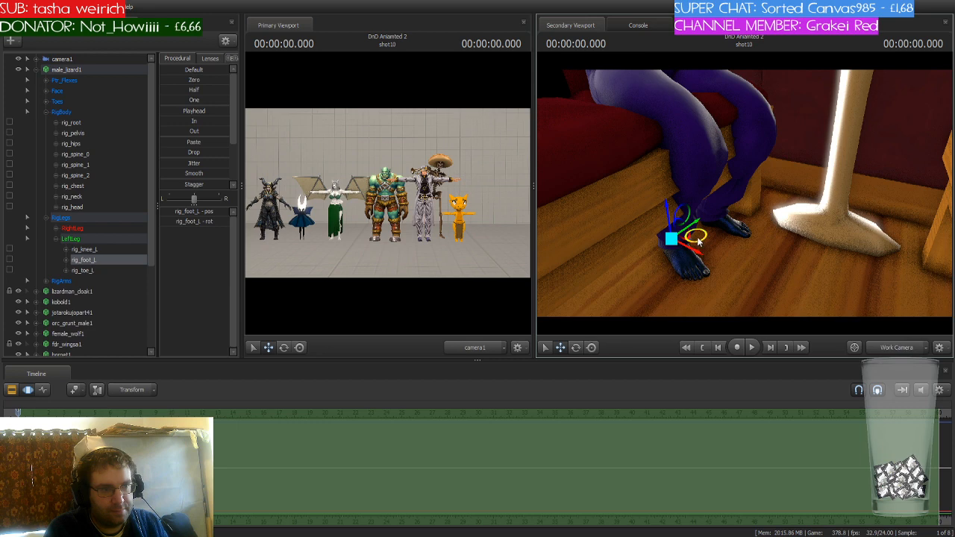
{"action": "left_click_drag", "start_coordinate": [698, 239], "coordinate": [741, 270]}
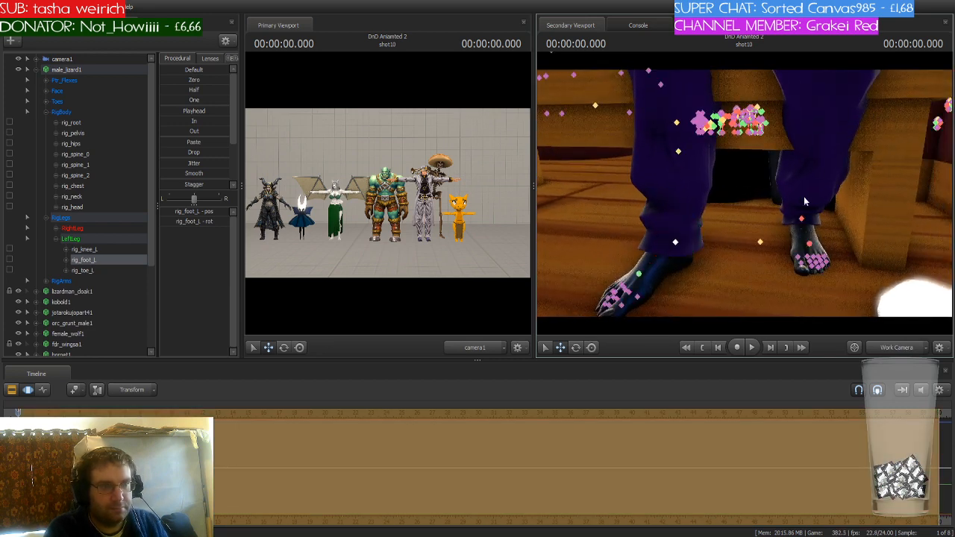
{"action": "left_click", "coordinate": [804, 223]}
{"action": "left_click_drag", "start_coordinate": [804, 222], "coordinate": [821, 239]}
Rotate male_lizard1's left hand with rig_hand_L so it rests flat on the tabletop.
{"action": "mouse_move", "coordinate": [745, 194]}
{"action": "left_mouse_down"}
{"action": "mouse_move", "coordinate": [749, 246]}
{"action": "mouse_move", "coordinate": [745, 194]}
{"action": "left_mouse_up"}
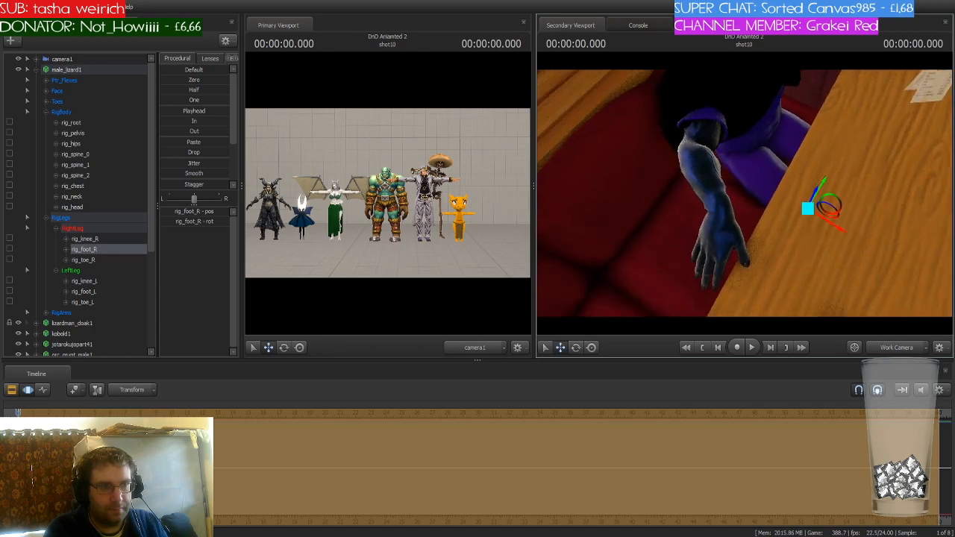
{"action": "left_click", "coordinate": [721, 213]}
{"action": "key", "text": "e"}
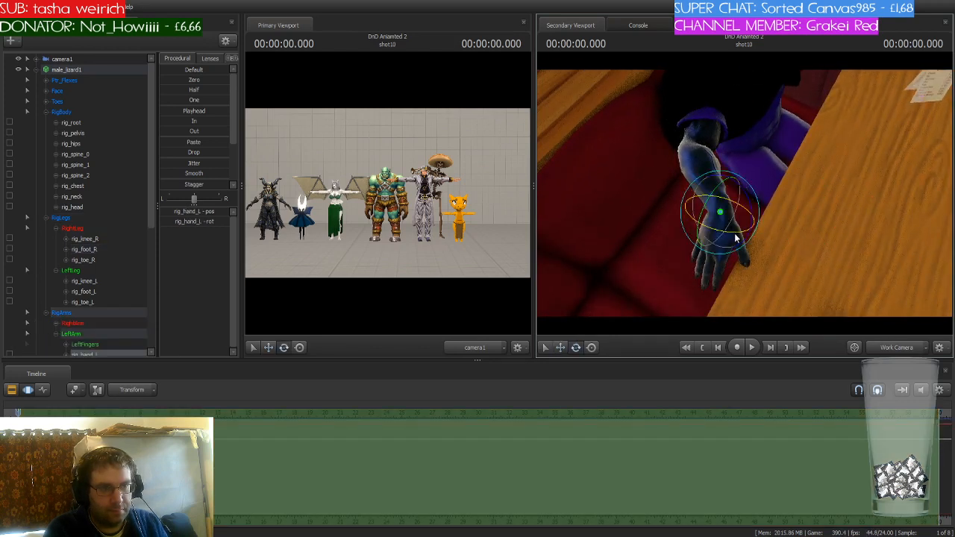
{"action": "left_click_drag", "start_coordinate": [739, 241], "coordinate": [776, 205]}
{"action": "key", "text": "w"}
Rotate rig_spine_0 to lean male_lizard1's torso forward over the table.
{"action": "left_click", "coordinate": [784, 215]}
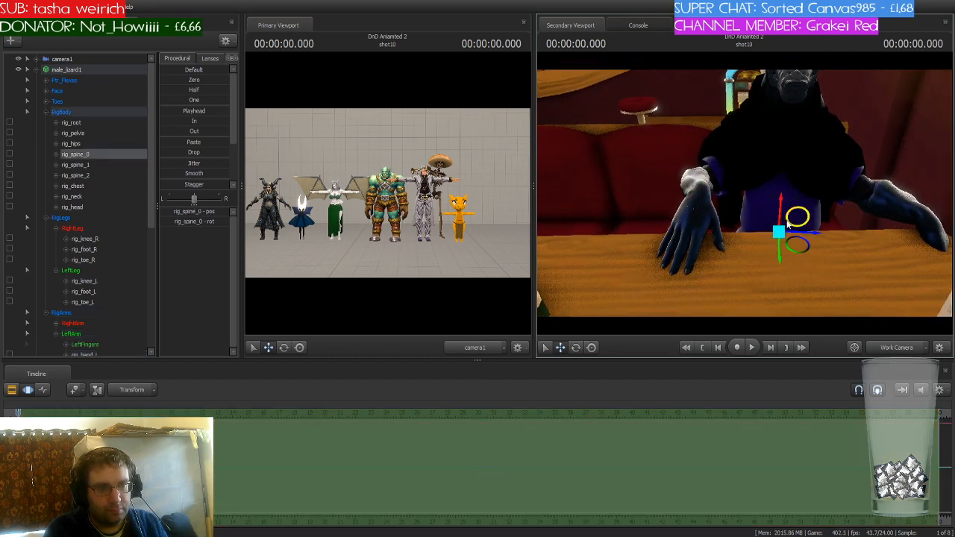
{"action": "key", "text": "e"}
{"action": "left_click_drag", "start_coordinate": [780, 223], "coordinate": [781, 234]}
{"action": "left_click_drag", "start_coordinate": [742, 198], "coordinate": [749, 200]}
Rotate rig_hand_R and move the right hand inward over the tabletop.
{"action": "key", "text": "w"}
{"action": "key", "text": "ctrl"}
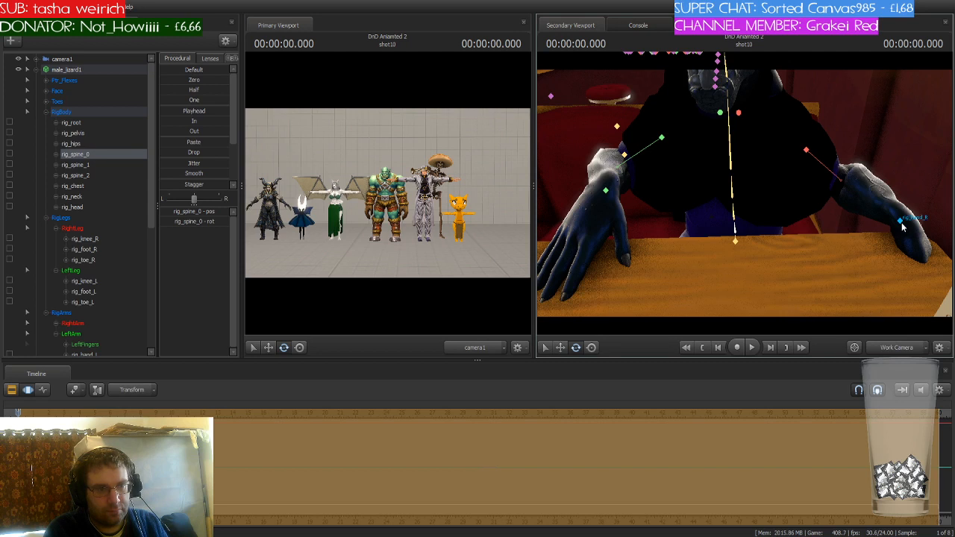
{"action": "left_click", "coordinate": [901, 223], "text": "ctrl"}
{"action": "mouse_move", "coordinate": [904, 226]}
{"action": "left_mouse_down"}
{"action": "mouse_move", "coordinate": [904, 208]}
{"action": "mouse_move", "coordinate": [908, 215]}
{"action": "left_mouse_up"}
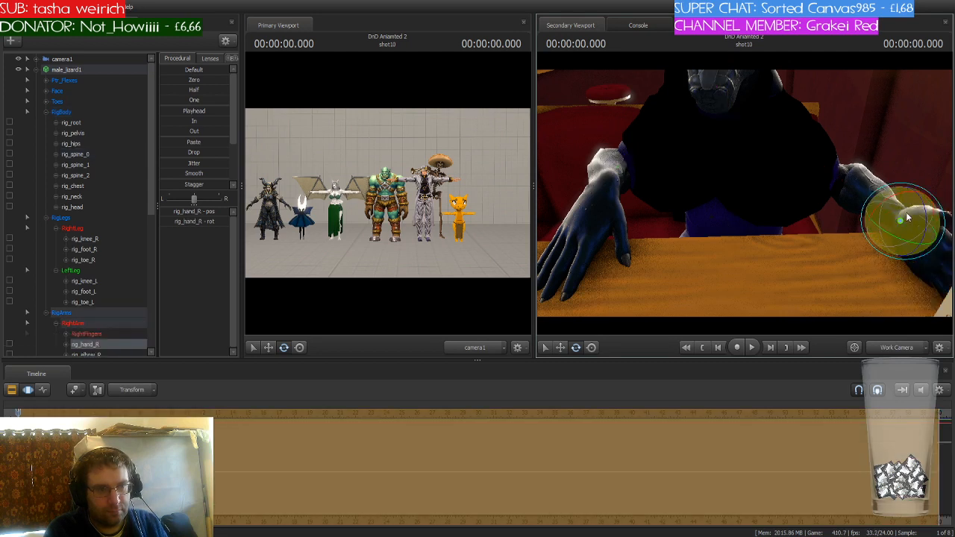
{"action": "key", "text": "w"}
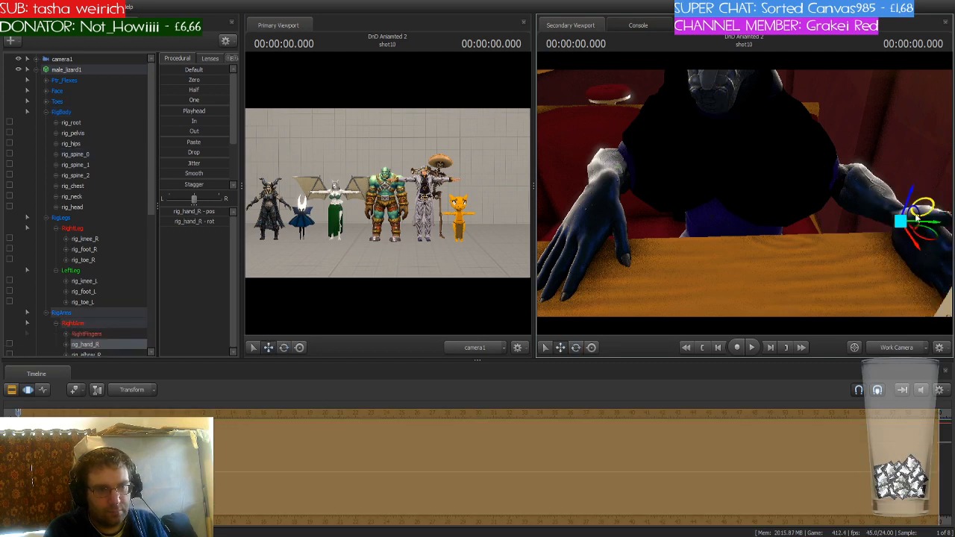
{"action": "left_click_drag", "start_coordinate": [910, 206], "coordinate": [881, 221]}
Lower rig_elbow_R to the tabletop and adjust rig_hand_R so the right hand points upward.
{"action": "left_click", "coordinate": [828, 171]}
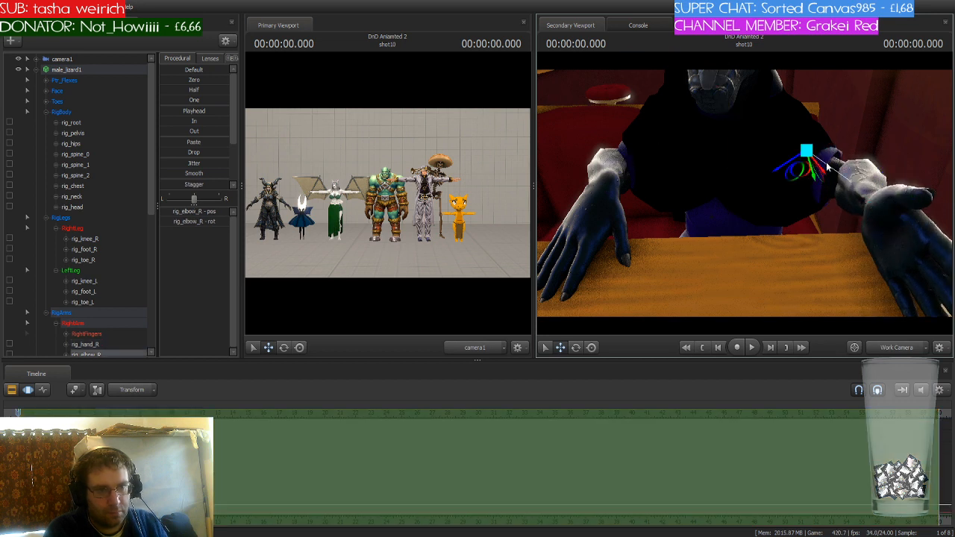
{"action": "left_click_drag", "start_coordinate": [806, 174], "coordinate": [791, 251]}
{"action": "left_click", "coordinate": [877, 220]}
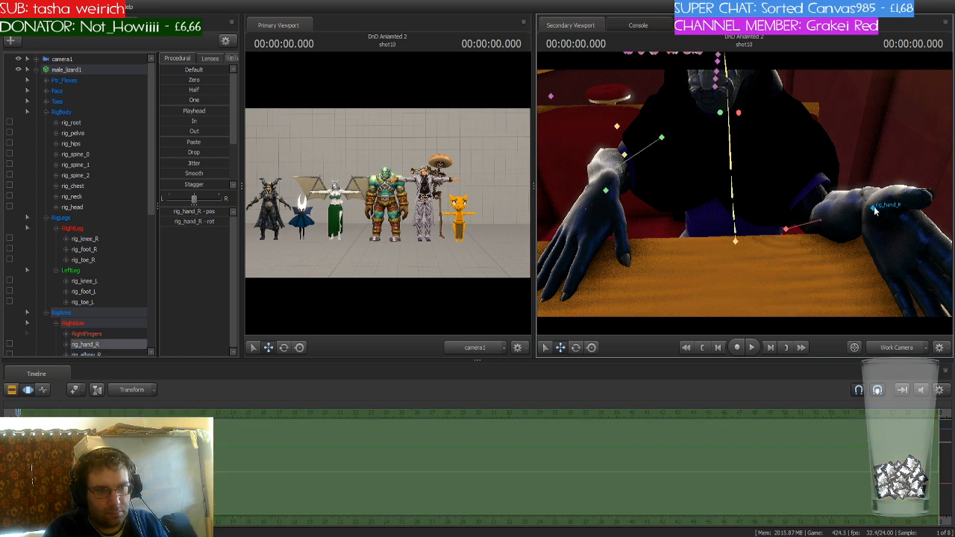
{"action": "left_click_drag", "start_coordinate": [899, 221], "coordinate": [875, 218]}
{"action": "key", "text": "w"}
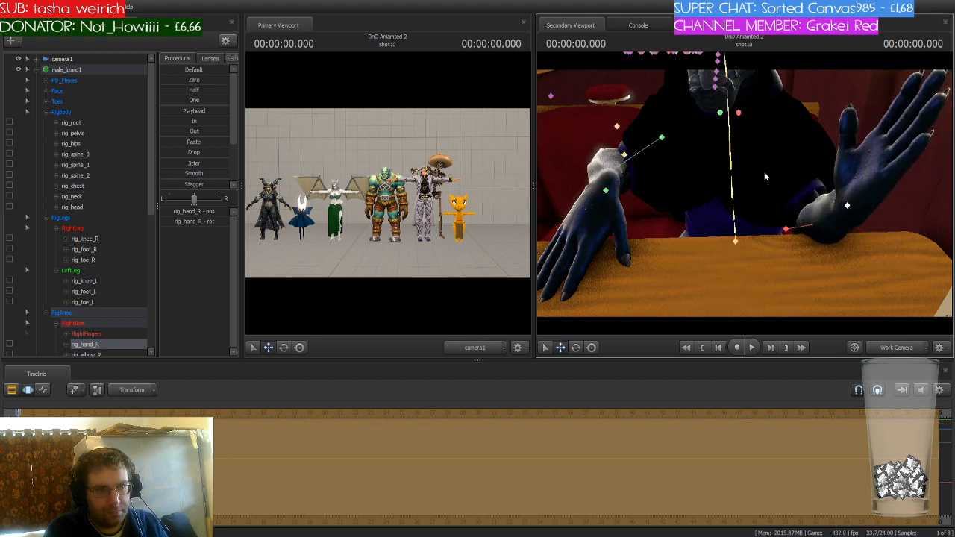
Rotate rig_chest and select rig_spine_0 to adjust male_lizard1's upper-body lean over the table.
{"action": "left_click", "coordinate": [731, 152], "text": "ctrl"}
{"action": "key", "text": "e"}
{"action": "left_click_drag", "start_coordinate": [752, 152], "coordinate": [760, 165]}
{"action": "mouse_move", "coordinate": [831, 188]}
{"action": "left_mouse_down"}
{"action": "mouse_move", "coordinate": [829, 127]}
{"action": "mouse_move", "coordinate": [830, 191]}
{"action": "left_mouse_up"}
{"action": "key", "text": "s"}
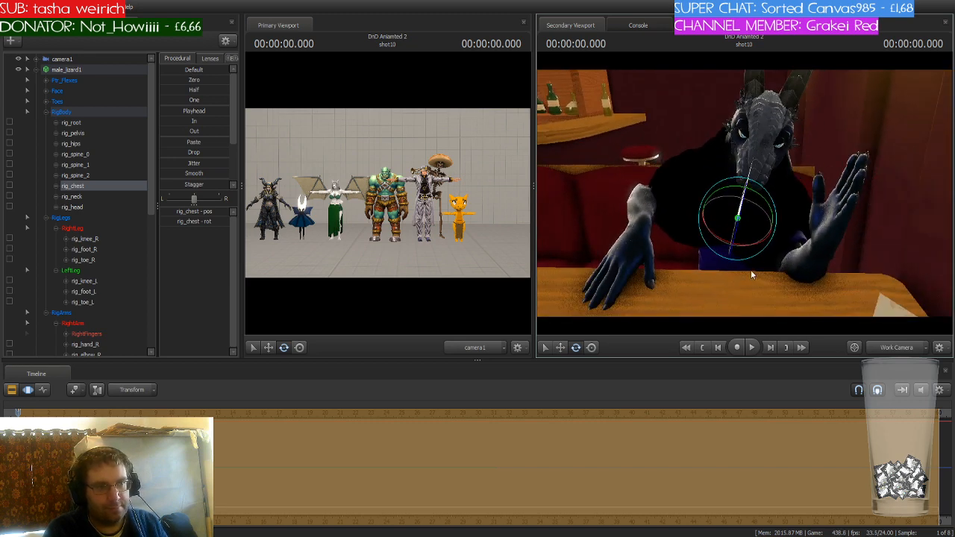
{"action": "key", "text": "ctrl"}
{"action": "left_click", "coordinate": [741, 280], "text": "ctrl"}
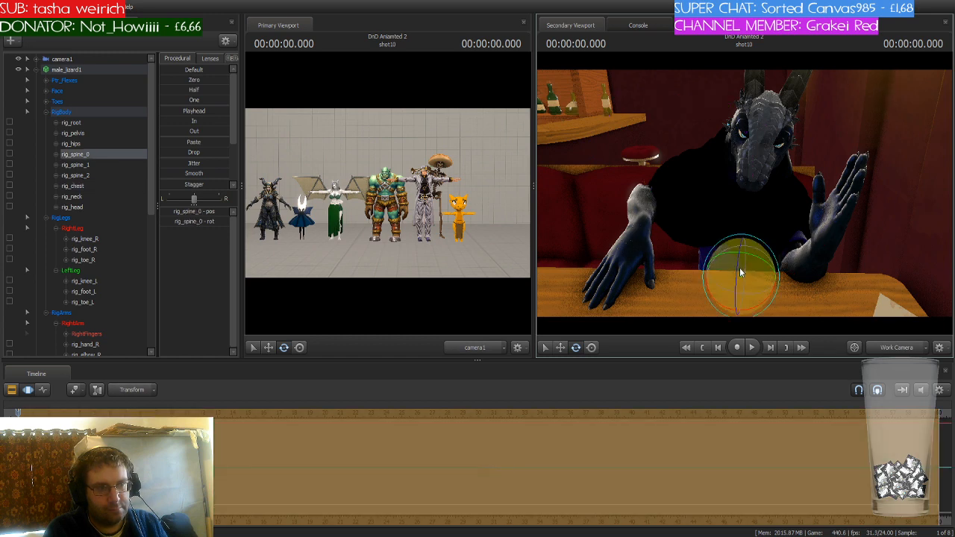
{"action": "key", "text": "ctrl"}
Select rig_neck and turn male_lizard1's head to face forward across the table.
{"action": "key", "text": "w"}
{"action": "mouse_move", "coordinate": [746, 196]}
{"action": "left_mouse_down"}
{"action": "mouse_move", "coordinate": [766, 183]}
{"action": "mouse_move", "coordinate": [745, 197]}
{"action": "left_mouse_up"}
{"action": "key", "text": "a"}
{"action": "left_click", "coordinate": [747, 195], "text": "ctrl"}
{"action": "key", "text": "d"}
Move rig_hand_R outward, shifting the raised right hand away from male_lizard1's face.
{"action": "key", "text": "ctrl"}
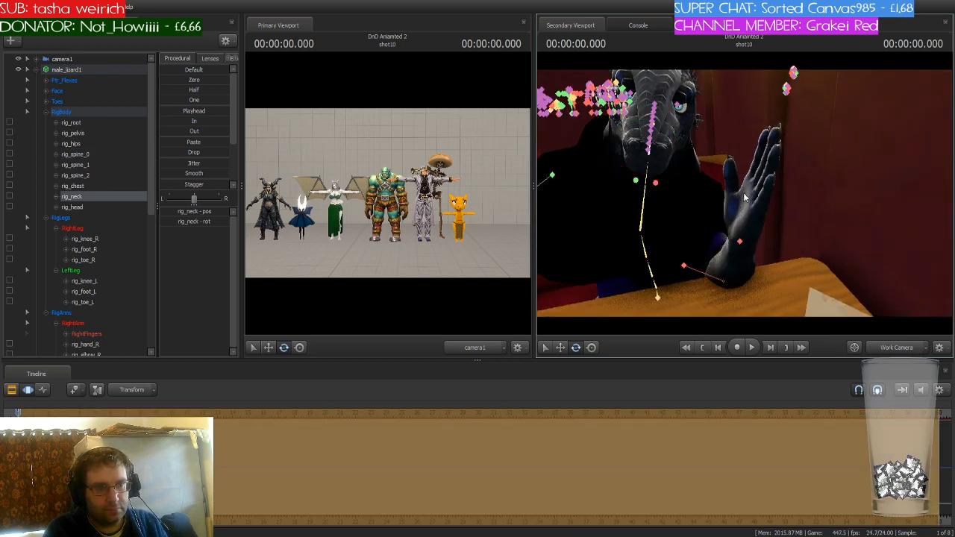
{"action": "left_click", "coordinate": [740, 241], "text": "ctrl"}
{"action": "key", "text": "w"}
{"action": "left_click_drag", "start_coordinate": [755, 252], "coordinate": [777, 273]}
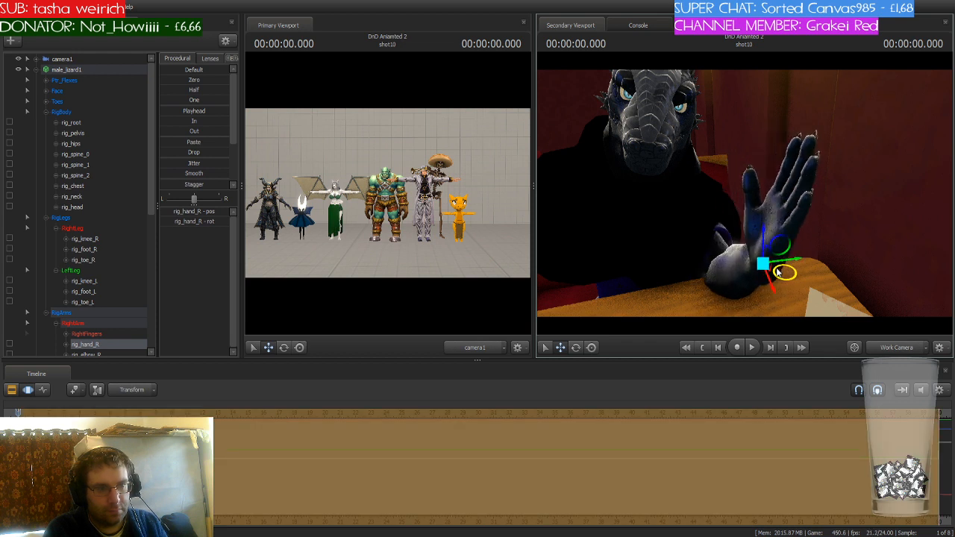
{"action": "mouse_move", "coordinate": [762, 262]}
{"action": "left_mouse_down"}
{"action": "mouse_move", "coordinate": [768, 221]}
{"action": "mouse_move", "coordinate": [780, 260]}
{"action": "left_mouse_up"}
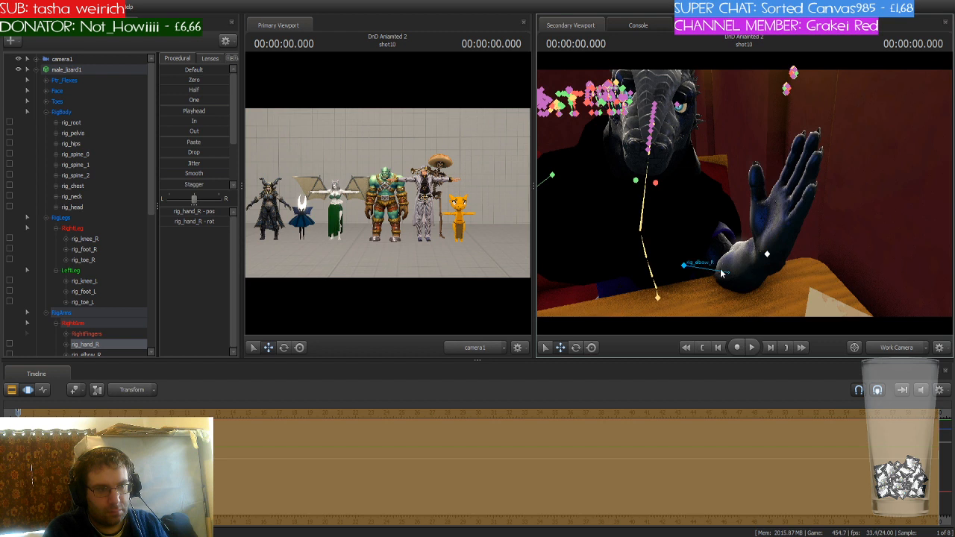
Reposition rig_elbow_R to adjust how the right forearm rests on the tabletop.
{"action": "left_click", "coordinate": [684, 273]}
{"action": "left_click_drag", "start_coordinate": [684, 281], "coordinate": [705, 277]}
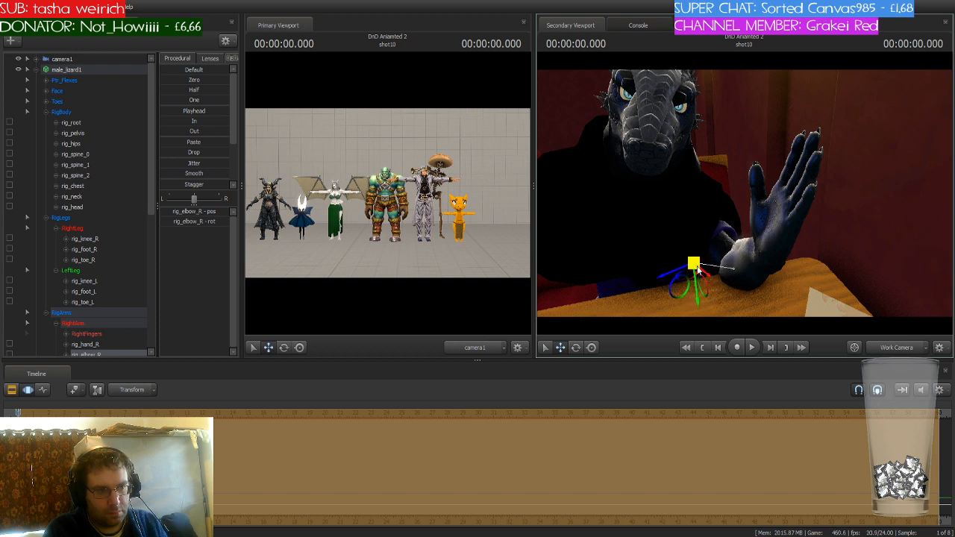
{"action": "key", "text": "e"}
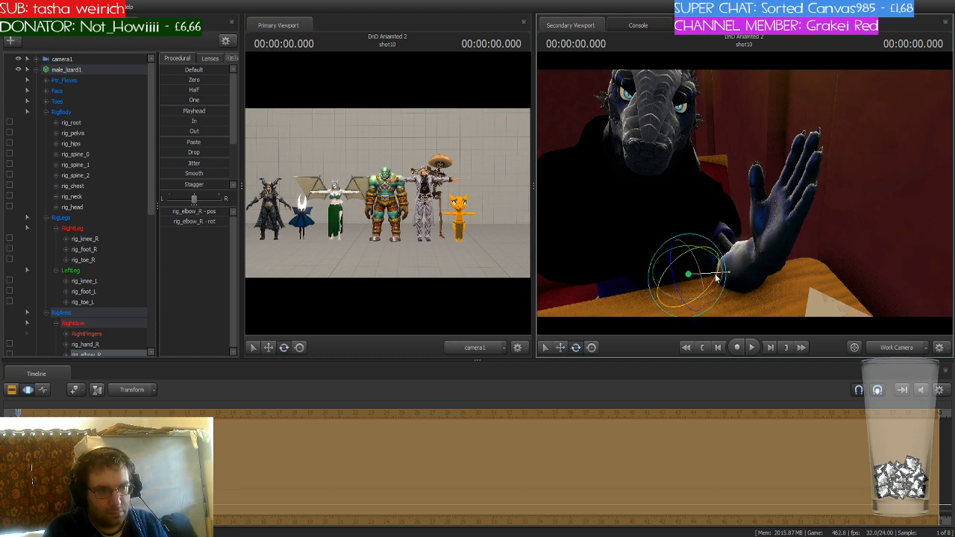
Move rig_hand_R back inward so the raised right hand stands closer to the body.
{"action": "key", "text": "ctrl"}
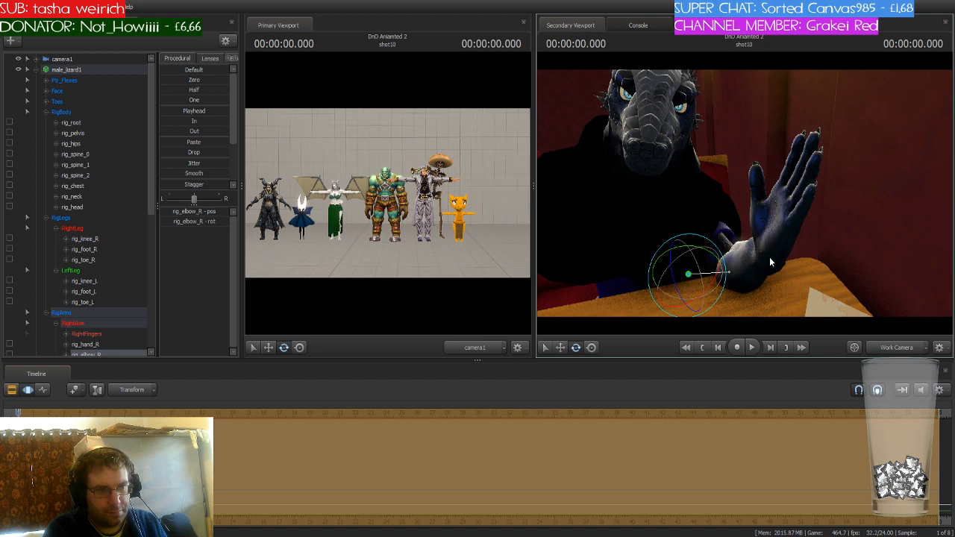
{"action": "left_click", "coordinate": [767, 254], "text": "ctrl"}
{"action": "key", "text": "w"}
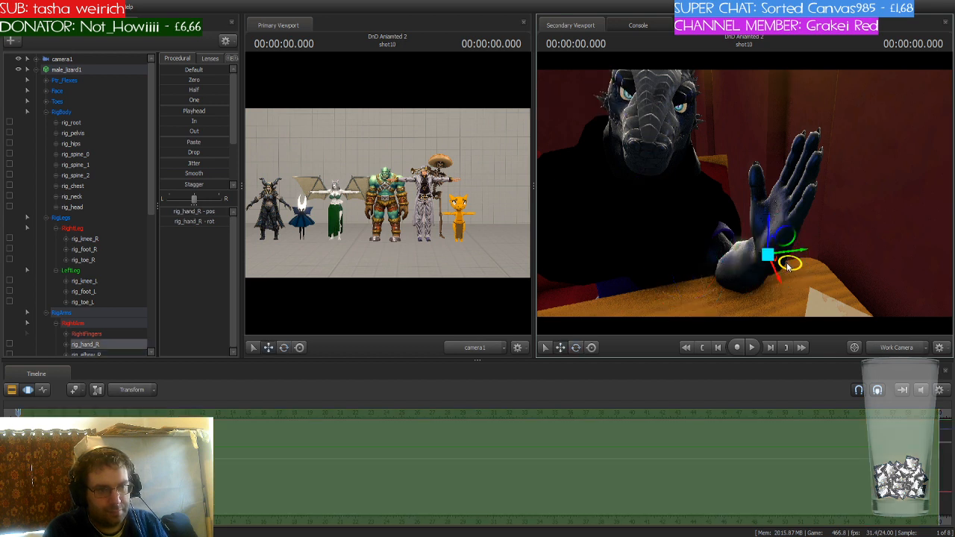
{"action": "left_click_drag", "start_coordinate": [789, 263], "coordinate": [767, 259]}
Rotate rig_spine_2 to tilt male_lizard1's upper body toward the raised right hand.
{"action": "key", "text": "ctrl"}
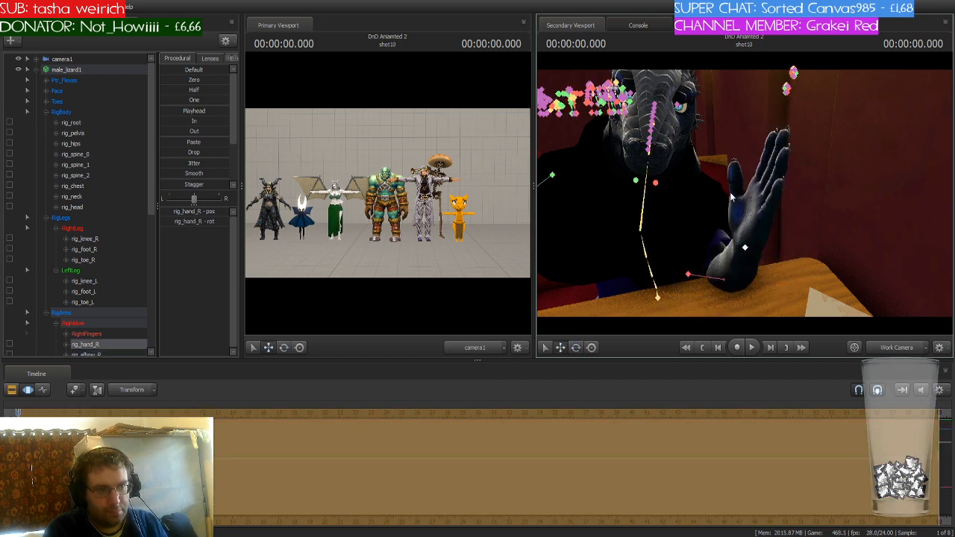
{"action": "left_click", "coordinate": [645, 233], "text": "ctrl"}
{"action": "key", "text": "e"}
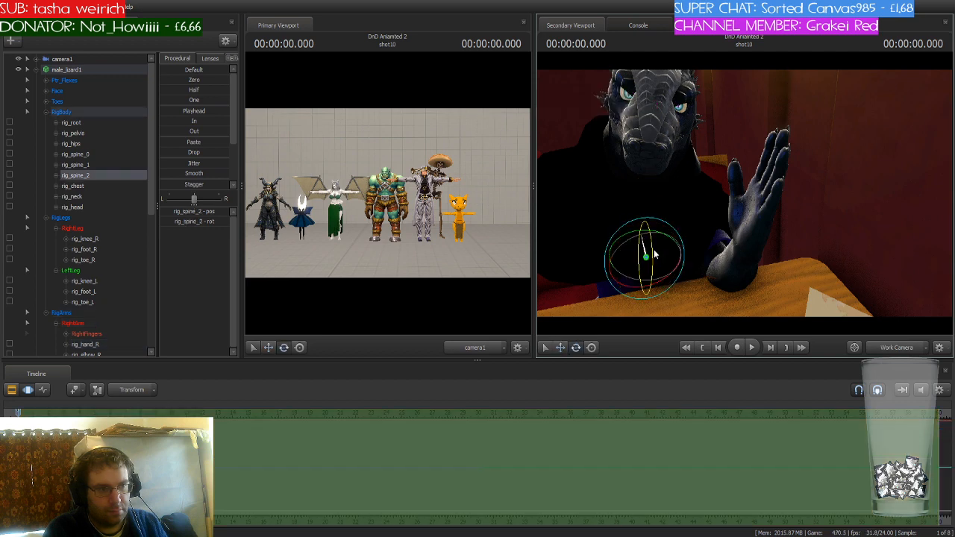
{"action": "mouse_move", "coordinate": [662, 251]}
{"action": "left_mouse_down"}
{"action": "mouse_move", "coordinate": [667, 263]}
{"action": "mouse_move", "coordinate": [648, 266]}
{"action": "mouse_move", "coordinate": [655, 257]}
{"action": "left_mouse_up"}
{"action": "left_click_drag", "start_coordinate": [717, 217], "coordinate": [746, 230]}
Rotate rig_hand_R so the raised right hand tilts outward, away from male_lizard1's face.
{"action": "key", "text": "ctrl"}
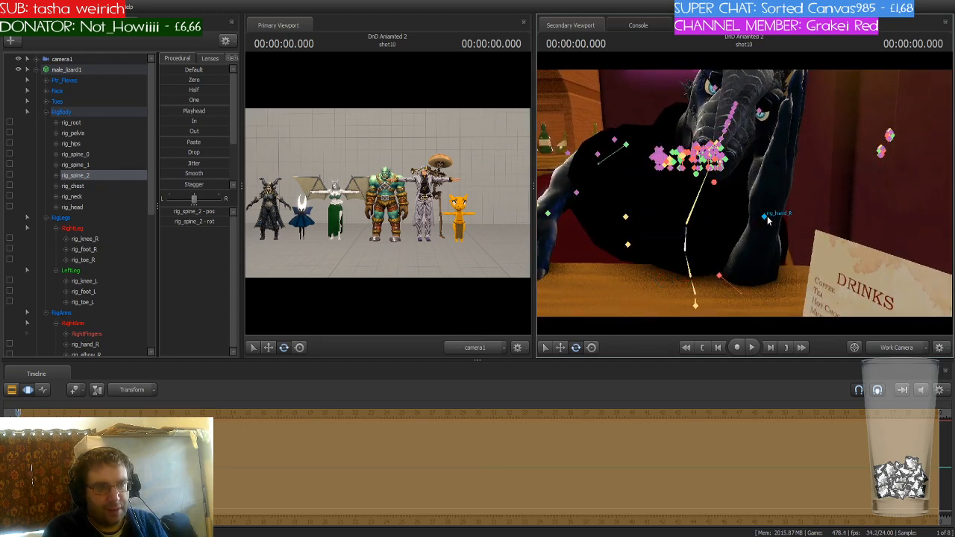
{"action": "left_click", "coordinate": [768, 219], "text": "ctrl"}
{"action": "left_click_drag", "start_coordinate": [792, 192], "coordinate": [783, 230]}
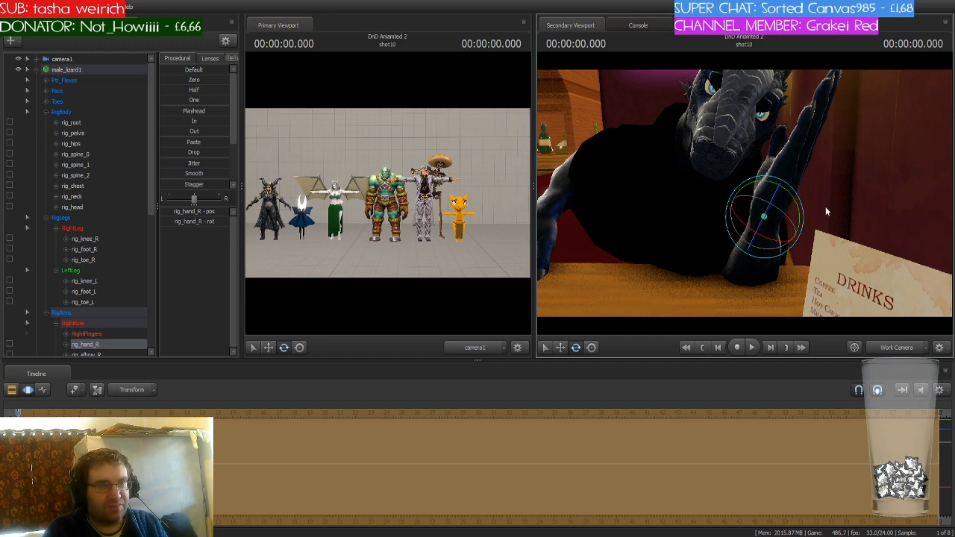
Move rig_hand_R to adjust the position of male_lizard1's raised right hand and the bend of its forearm.
{"action": "key", "text": "w"}
{"action": "left_click_drag", "start_coordinate": [826, 208], "coordinate": [744, 193]}
{"action": "key", "text": "s"}
{"action": "key", "text": "d"}
{"action": "key", "text": "w"}
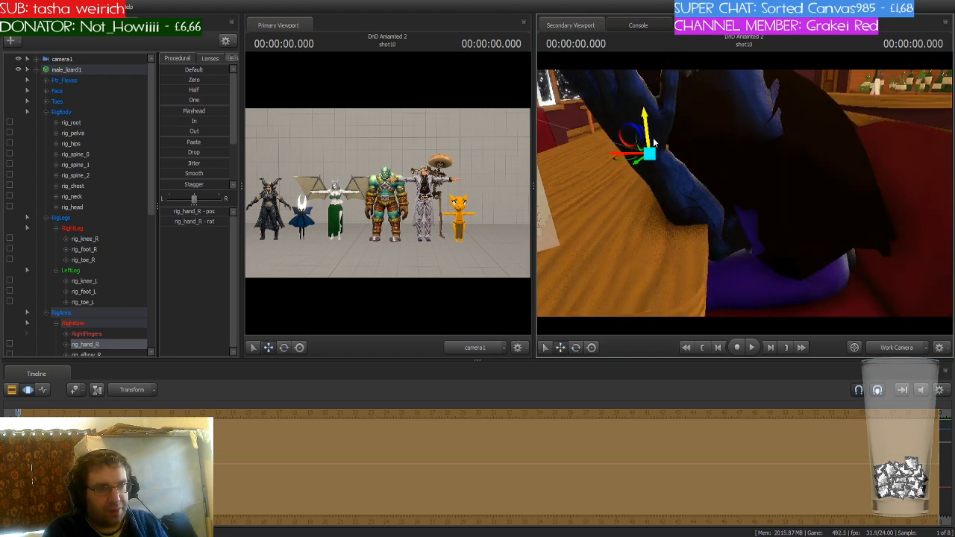
{"action": "left_click_drag", "start_coordinate": [653, 142], "coordinate": [717, 82]}
{"action": "key", "text": "a"}
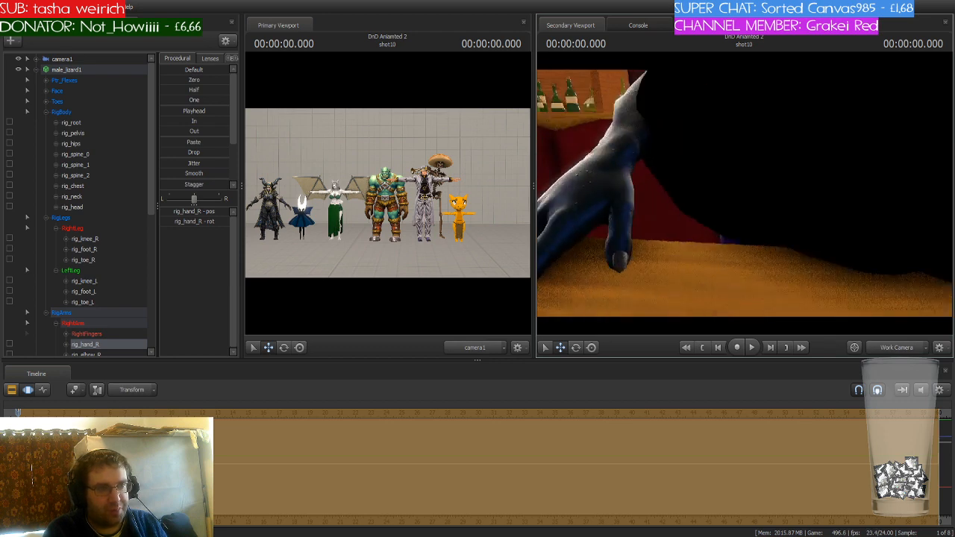
Rotate rig_spine_2 to turn male_lizard1's upper body and face more toward the front of the table.
{"action": "left_click_drag", "start_coordinate": [744, 193], "coordinate": [712, 173]}
{"action": "key", "text": "s"}
{"action": "left_click", "coordinate": [687, 247], "text": "ctrl"}
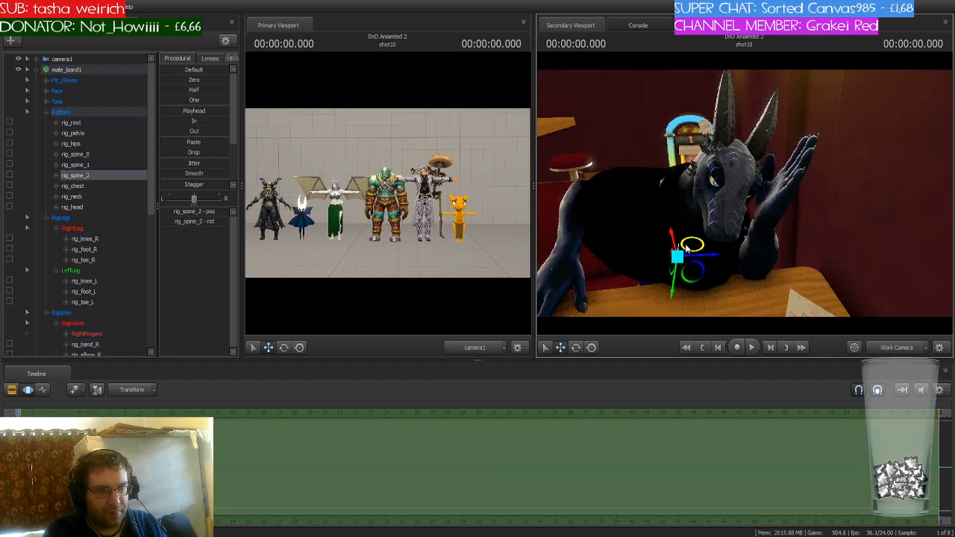
{"action": "key", "text": "e"}
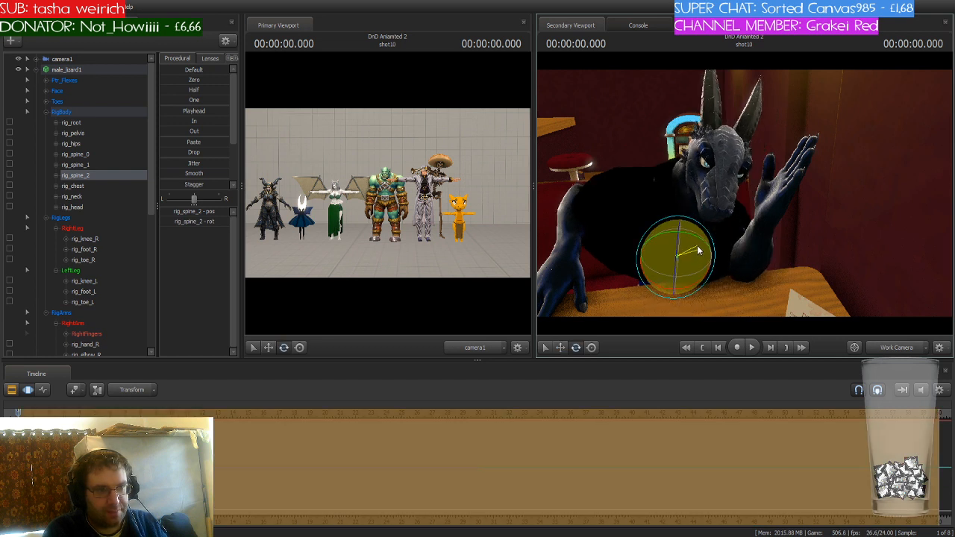
{"action": "left_click_drag", "start_coordinate": [698, 247], "coordinate": [748, 200]}
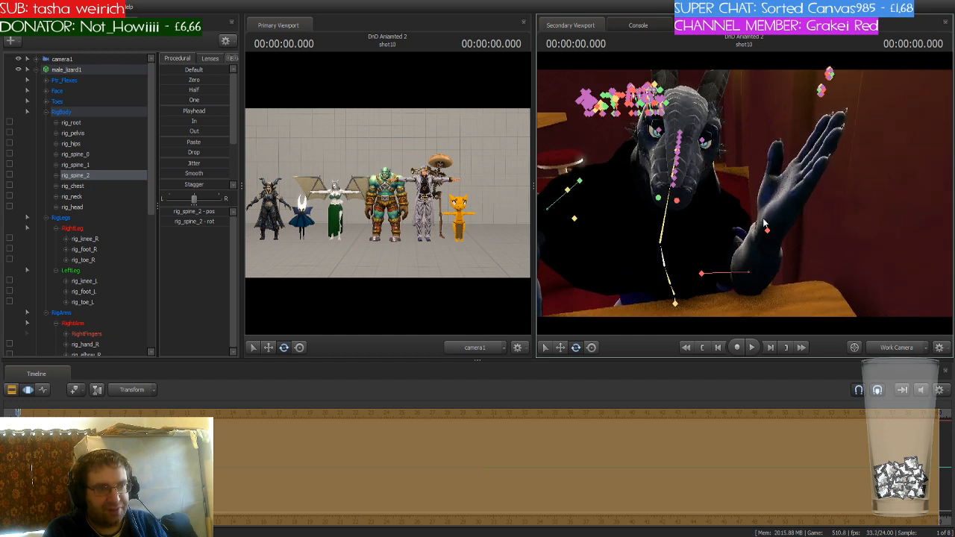
Adjust and rotate rig_hand_R so the raised right palm turns inward toward male_lizard1's face.
{"action": "left_click", "coordinate": [766, 229]}
{"action": "key", "text": "w"}
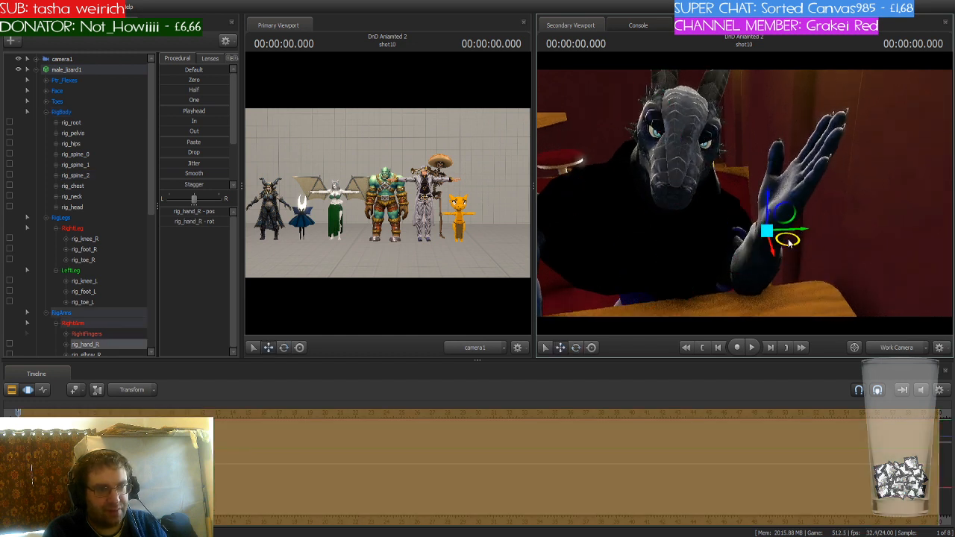
{"action": "left_click_drag", "start_coordinate": [789, 243], "coordinate": [758, 231]}
{"action": "left_click", "coordinate": [759, 226]}
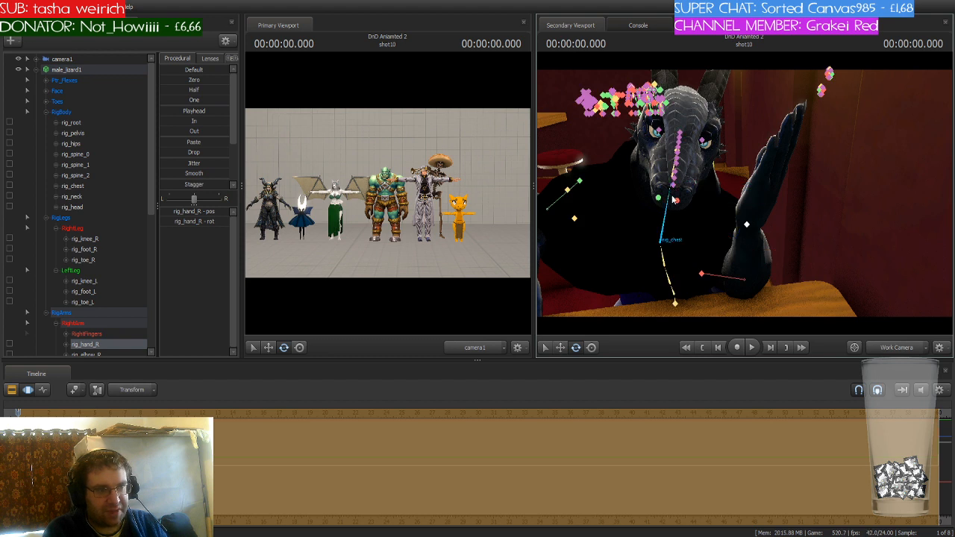
Rotate rig_neck and rig_collar_R to adjust the tilt of male_lizard1's head and the set of its right shoulder.
{"action": "left_click", "coordinate": [673, 165]}
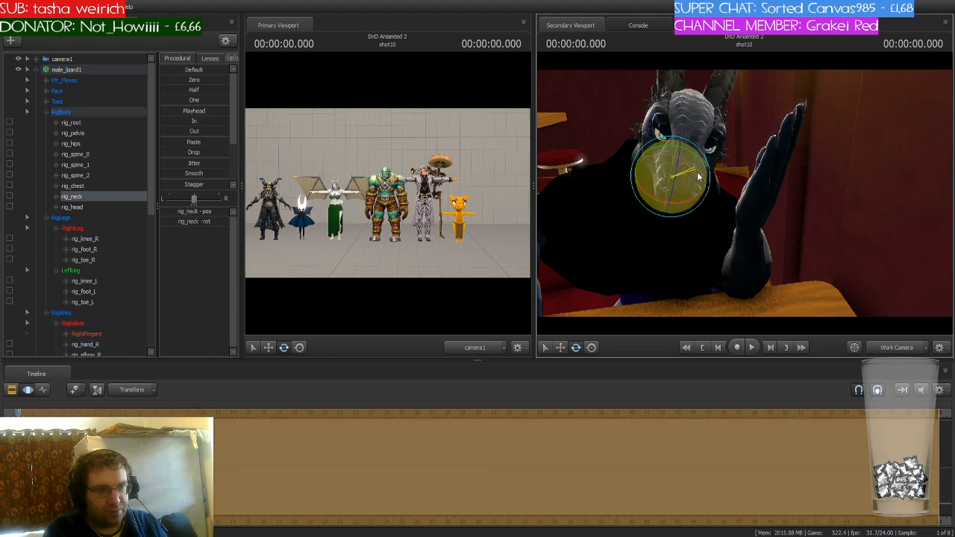
{"action": "left_click_drag", "start_coordinate": [700, 183], "coordinate": [691, 167]}
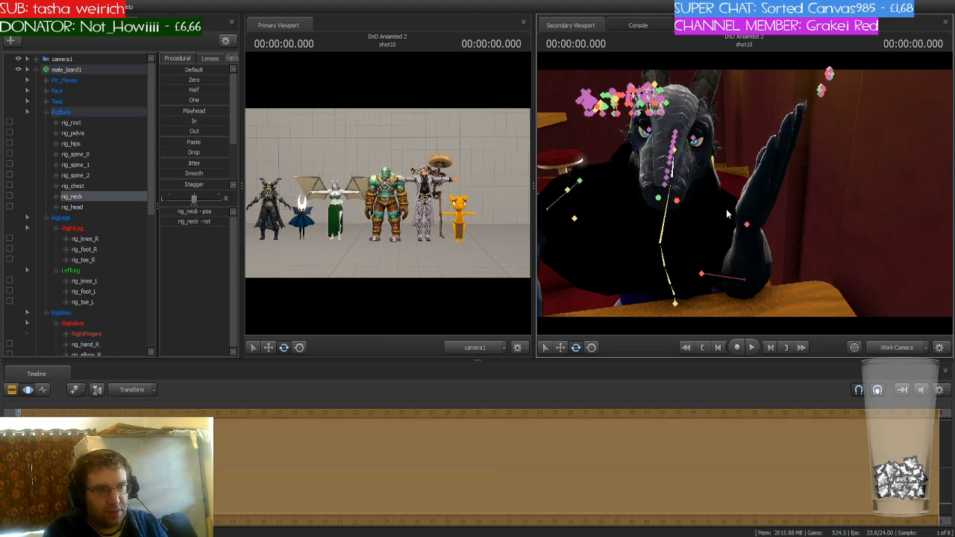
{"action": "left_click", "coordinate": [677, 200]}
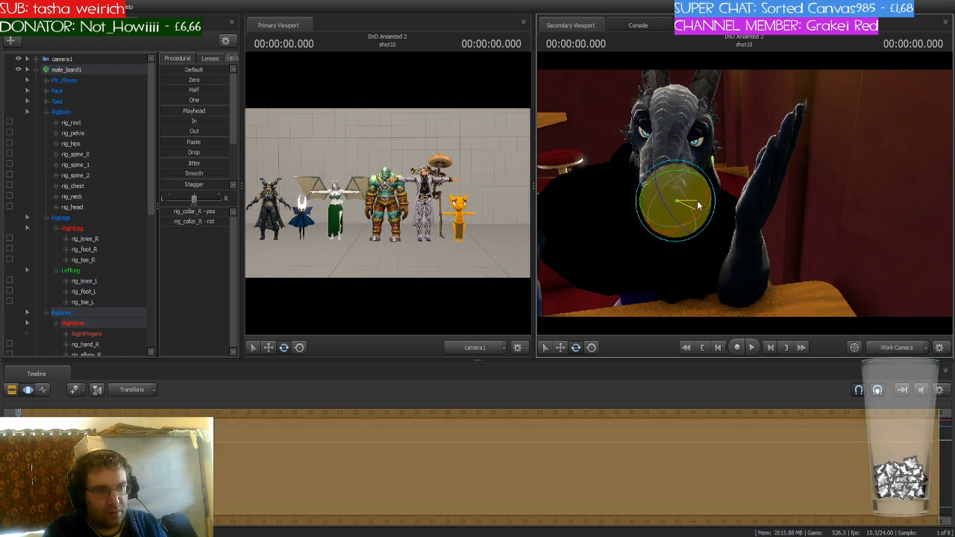
{"action": "left_click_drag", "start_coordinate": [693, 208], "coordinate": [678, 205]}
{"action": "left_click_drag", "start_coordinate": [820, 235], "coordinate": [828, 255]}
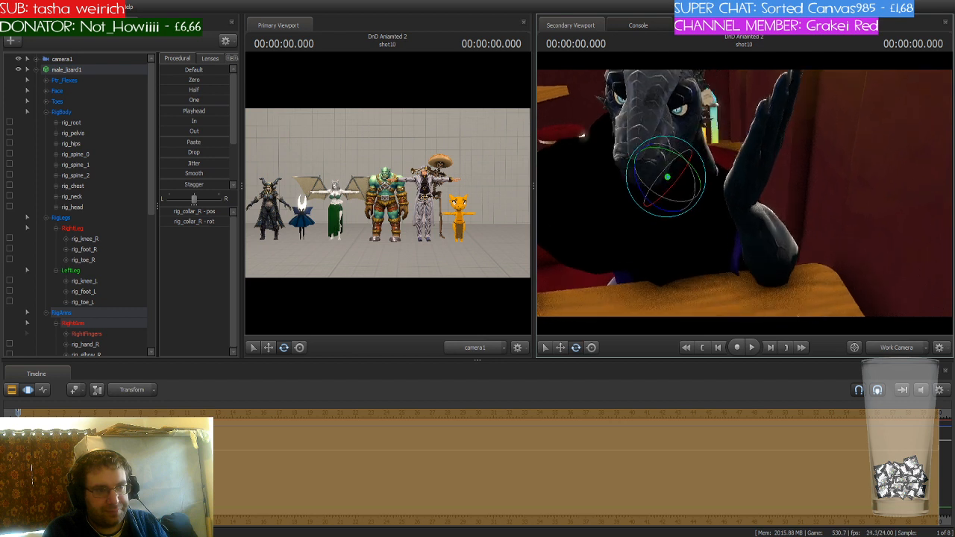
Rotate and move rig_hand_R so the raised right hand rests against the side of male_lizard1's head.
{"action": "left_click", "coordinate": [738, 204]}
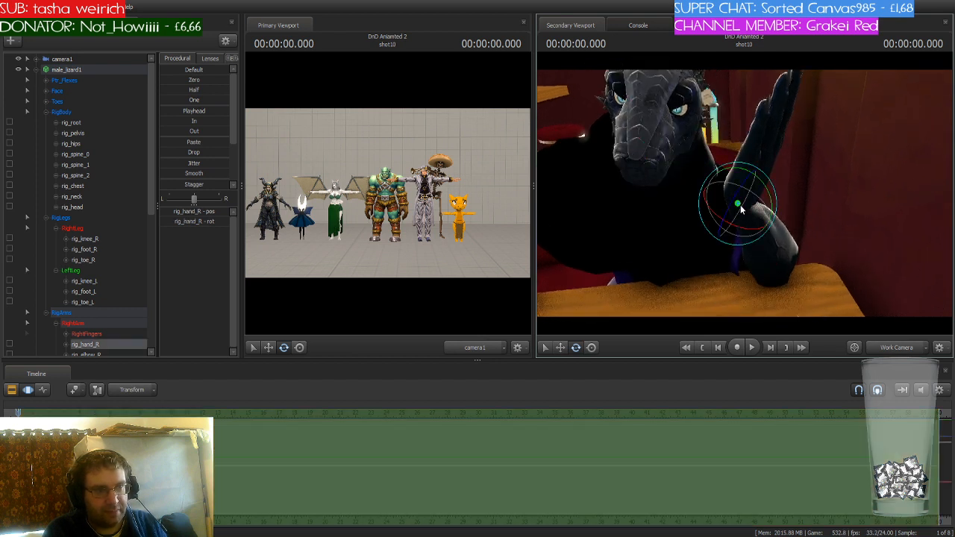
{"action": "left_click_drag", "start_coordinate": [761, 197], "coordinate": [750, 172]}
{"action": "left_click_drag", "start_coordinate": [796, 205], "coordinate": [739, 203]}
{"action": "key", "text": "w"}
{"action": "key", "text": "e"}
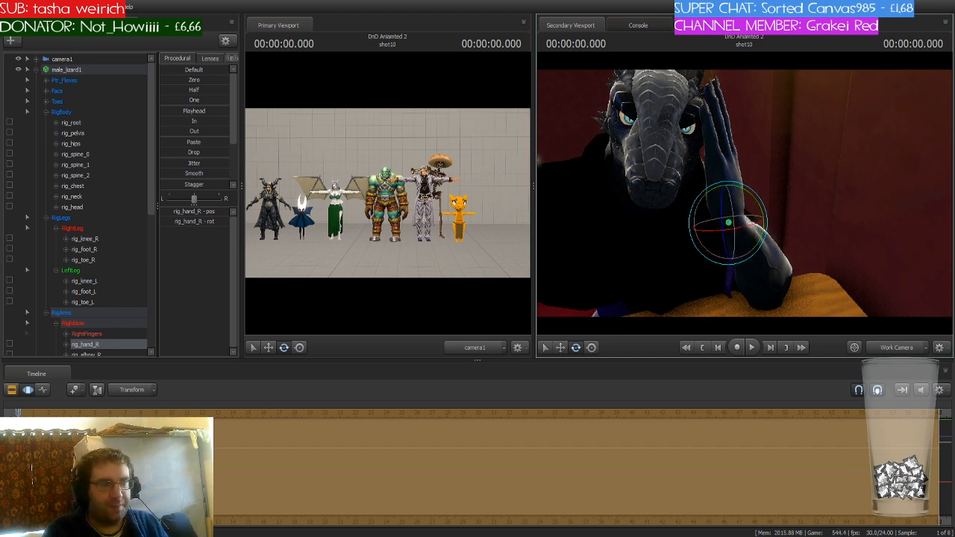
Rotate rig_collar_L and lower rig_elbow_L to bring male_lizard1's left arm down toward the tabletop.
{"action": "left_click_drag", "start_coordinate": [694, 194], "coordinate": [612, 195]}
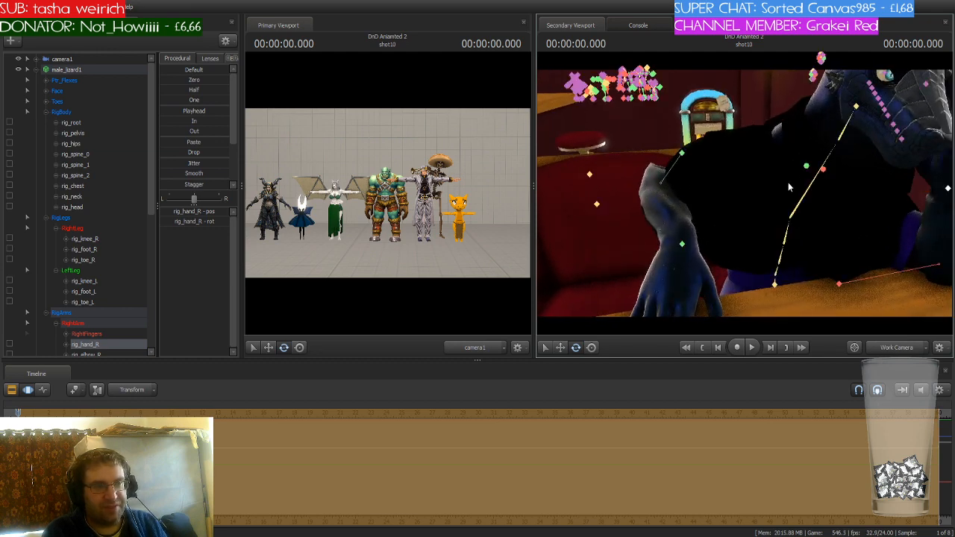
{"action": "left_click", "coordinate": [807, 166], "text": "ctrl"}
{"action": "left_click_drag", "start_coordinate": [814, 151], "coordinate": [807, 145]}
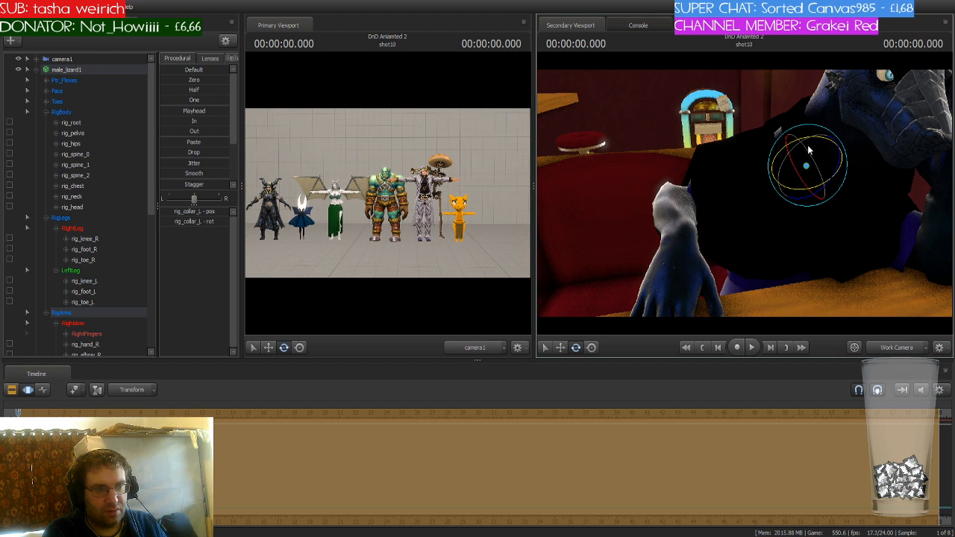
{"action": "left_click", "coordinate": [696, 188]}
{"action": "key", "text": "w"}
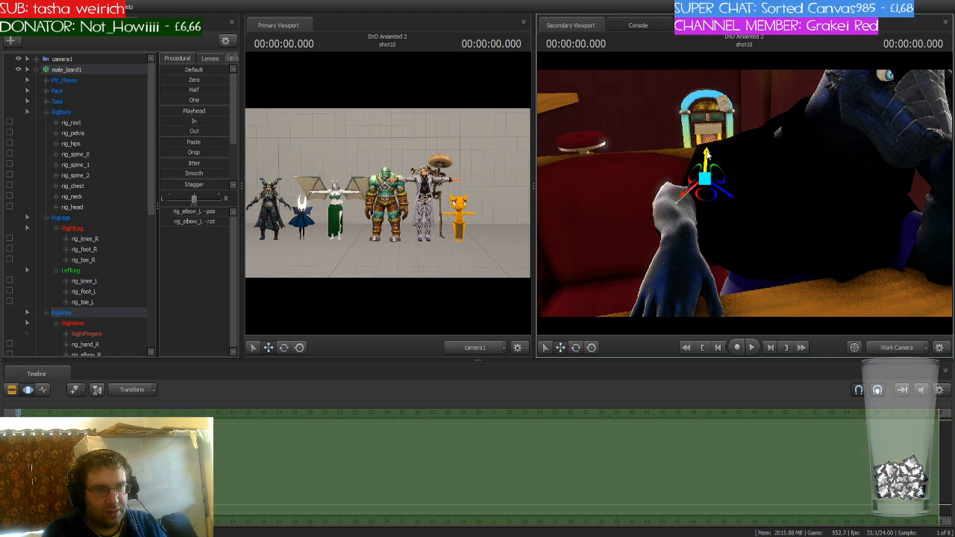
{"action": "left_click_drag", "start_coordinate": [705, 158], "coordinate": [718, 266]}
{"action": "left_click_drag", "start_coordinate": [735, 209], "coordinate": [806, 238]}
Move rig_elbow_L up and outward to refine the bend of the left arm beside the table edge.
{"action": "left_click", "coordinate": [719, 209]}
{"action": "key", "text": "e"}
{"action": "key", "text": "w"}
{"action": "key", "text": "e"}
{"action": "left_click", "coordinate": [706, 230], "text": "ctrl"}
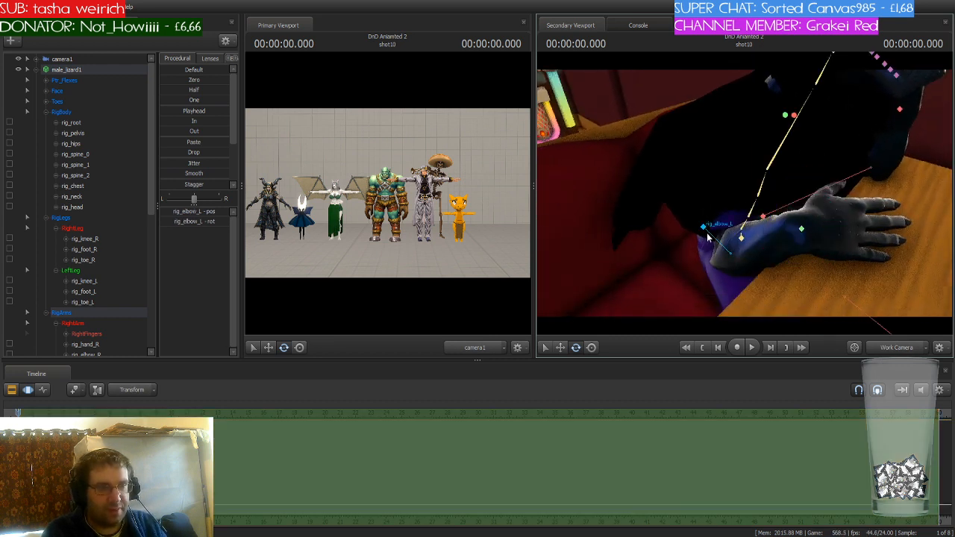
{"action": "key", "text": "w"}
{"action": "left_click_drag", "start_coordinate": [693, 210], "coordinate": [681, 189]}
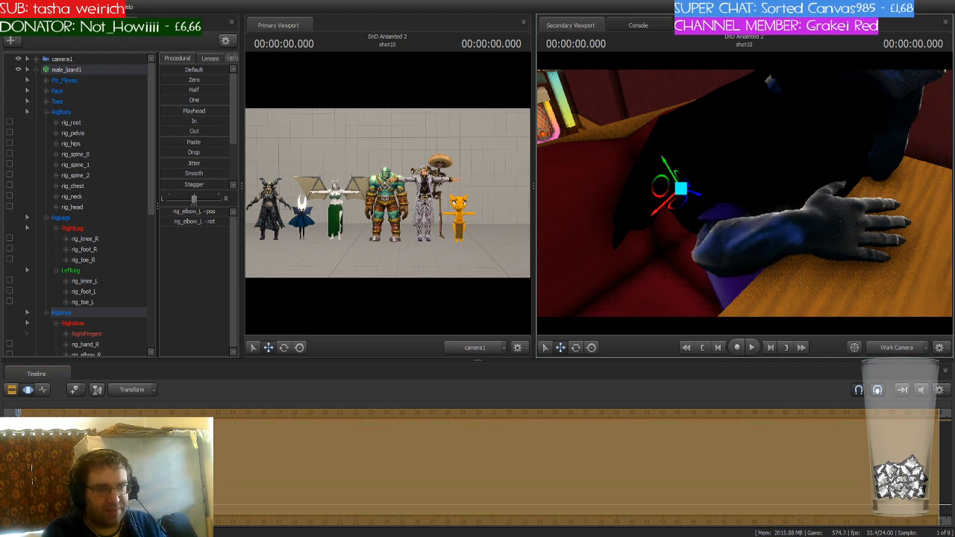
Rotate and move rig_hand_L so the left hand lies flat on the tabletop in front of male_lizard1.
{"action": "left_click_drag", "start_coordinate": [653, 223], "coordinate": [653, 223]}
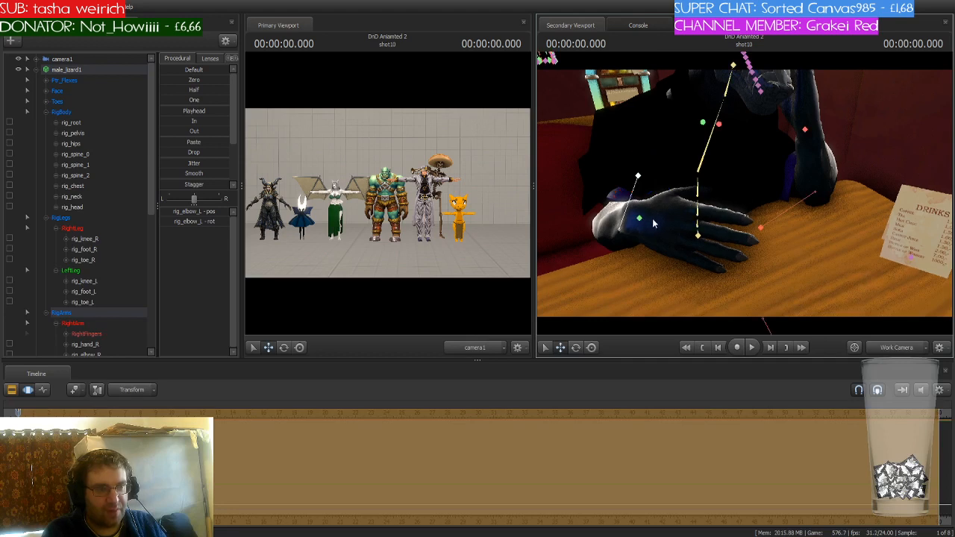
{"action": "left_click", "coordinate": [641, 217]}
{"action": "key", "text": "e"}
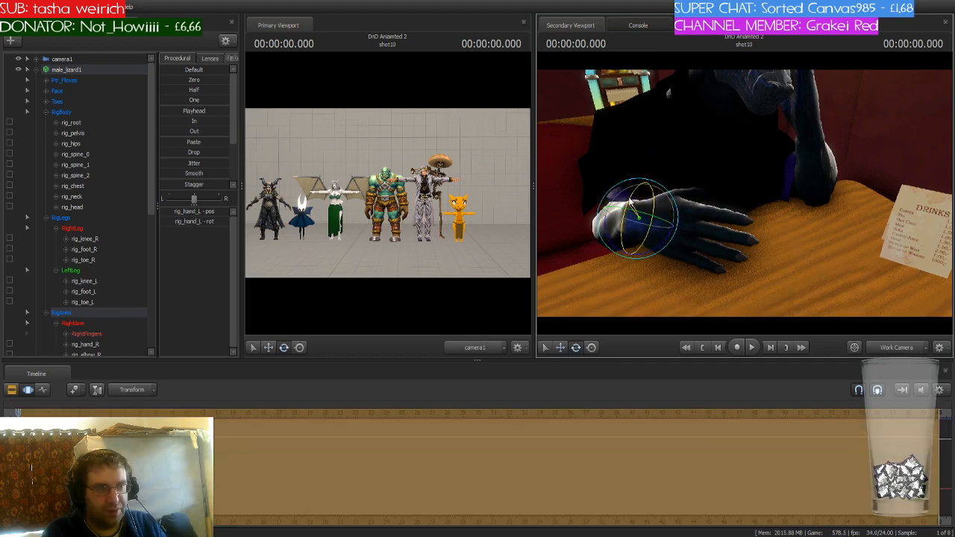
{"action": "left_click_drag", "start_coordinate": [631, 202], "coordinate": [636, 194]}
{"action": "key", "text": "w"}
{"action": "left_click_drag", "start_coordinate": [658, 228], "coordinate": [694, 222]}
{"action": "mouse_move", "coordinate": [673, 186]}
{"action": "left_mouse_down"}
{"action": "mouse_move", "coordinate": [677, 216]}
{"action": "mouse_move", "coordinate": [674, 198]}
{"action": "left_mouse_up"}
{"action": "key", "text": "e"}
{"action": "left_click_drag", "start_coordinate": [694, 231], "coordinate": [699, 227]}
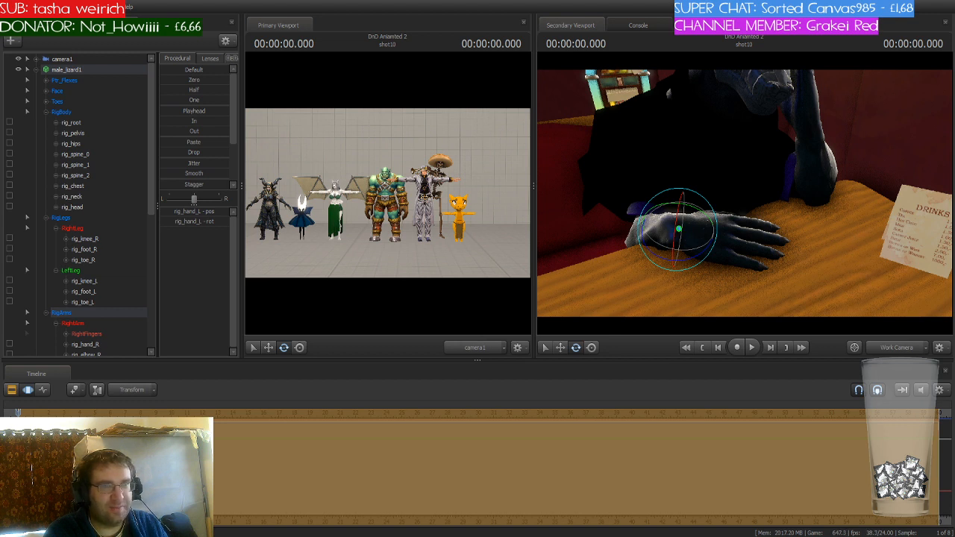
{"action": "mouse_move", "coordinate": [763, 181]}
{"action": "left_mouse_down"}
{"action": "mouse_move", "coordinate": [764, 112]}
{"action": "mouse_move", "coordinate": [762, 194]}
{"action": "left_mouse_up"}
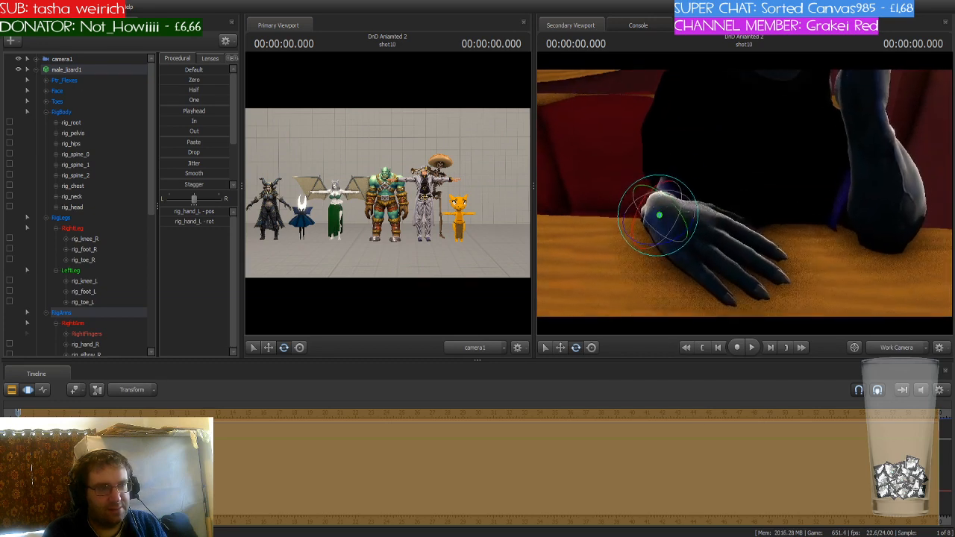
Collapse male_lizard1's bone hierarchy, then select kobold1 in the character lineup and view it up close.
{"action": "key", "text": "s"}
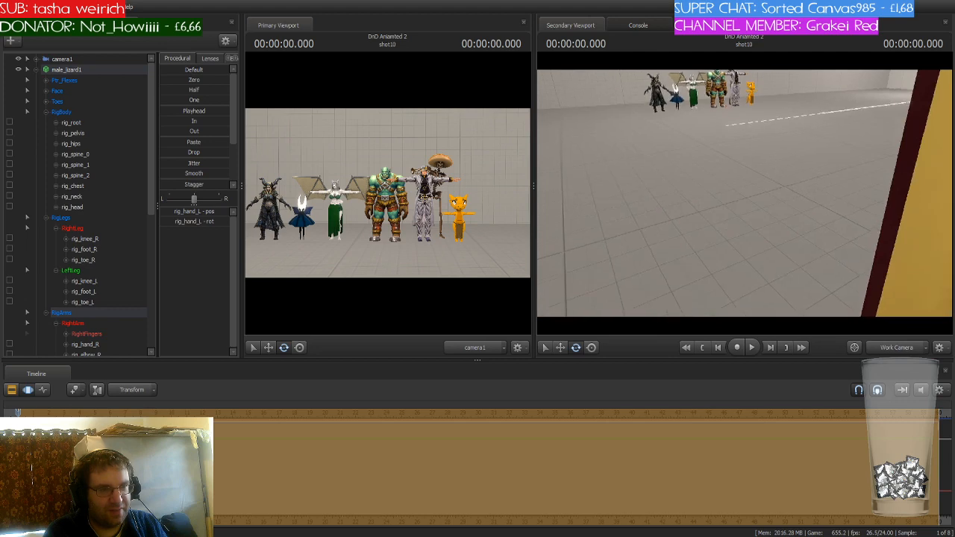
{"action": "key", "text": "s"}
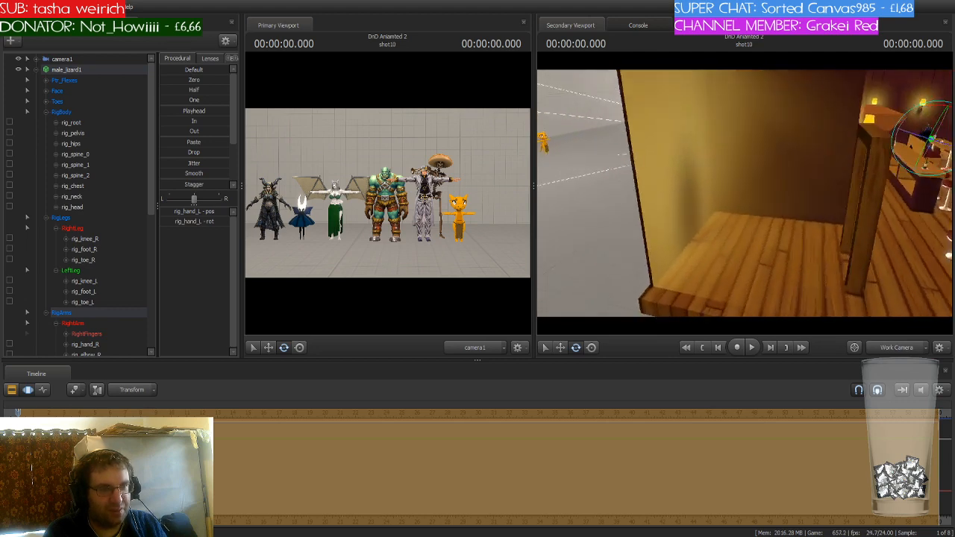
{"action": "key", "text": "s"}
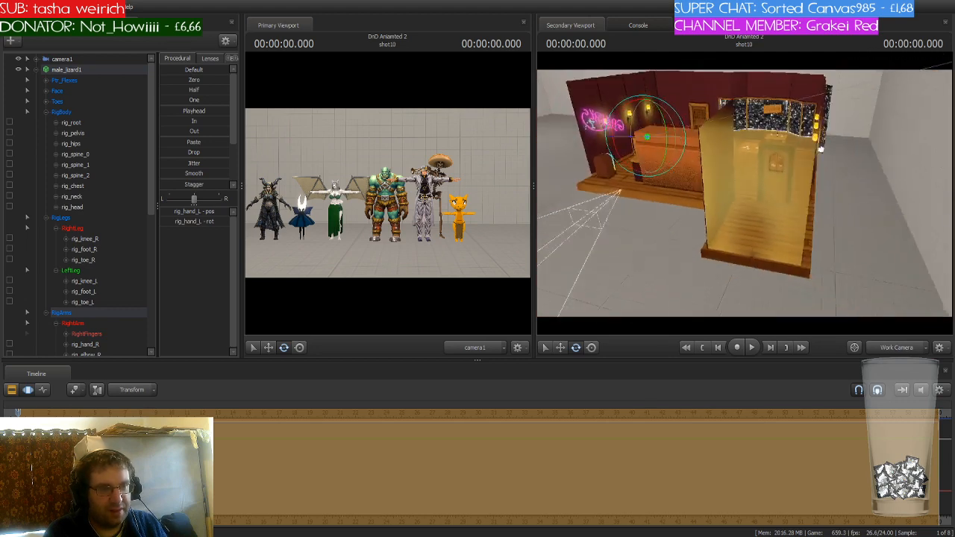
{"action": "left_click_drag", "start_coordinate": [745, 197], "coordinate": [597, 197]}
{"action": "key", "text": "s"}
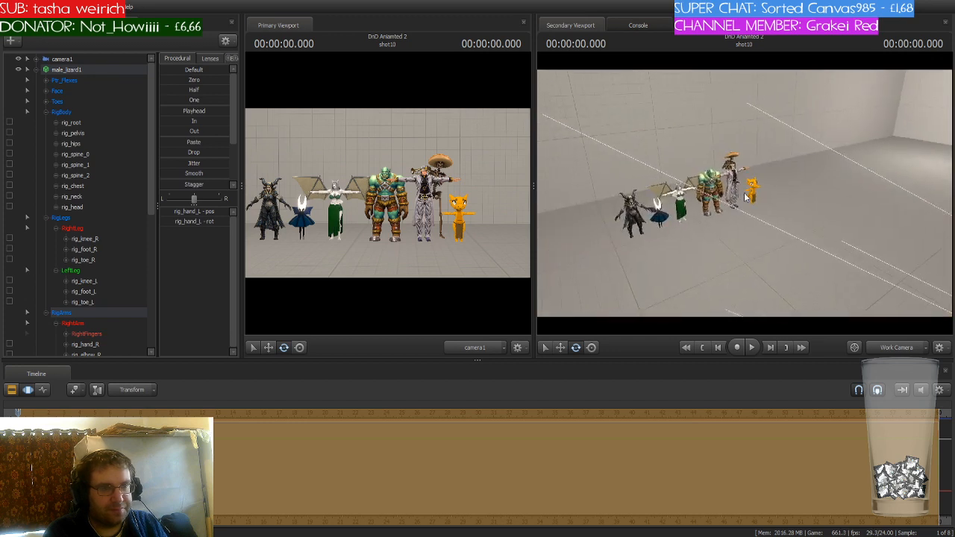
{"action": "left_click", "coordinate": [37, 70]}
{"action": "left_click", "coordinate": [60, 90]}
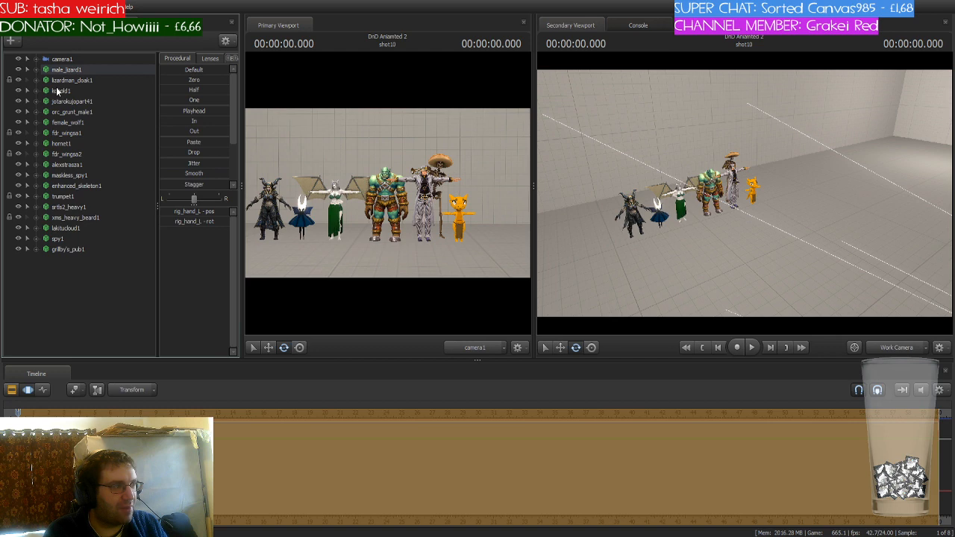
{"action": "key", "text": "f"}
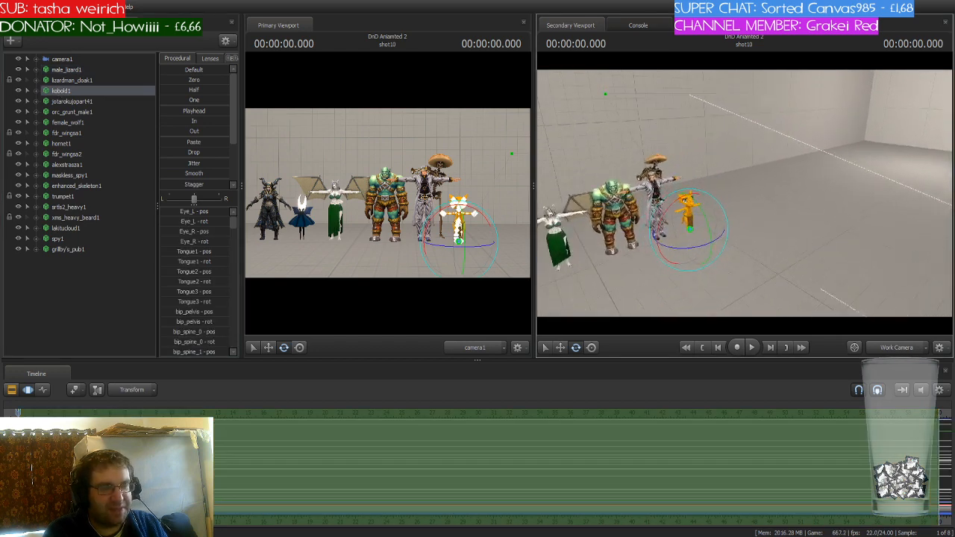
{"action": "key", "text": "w"}
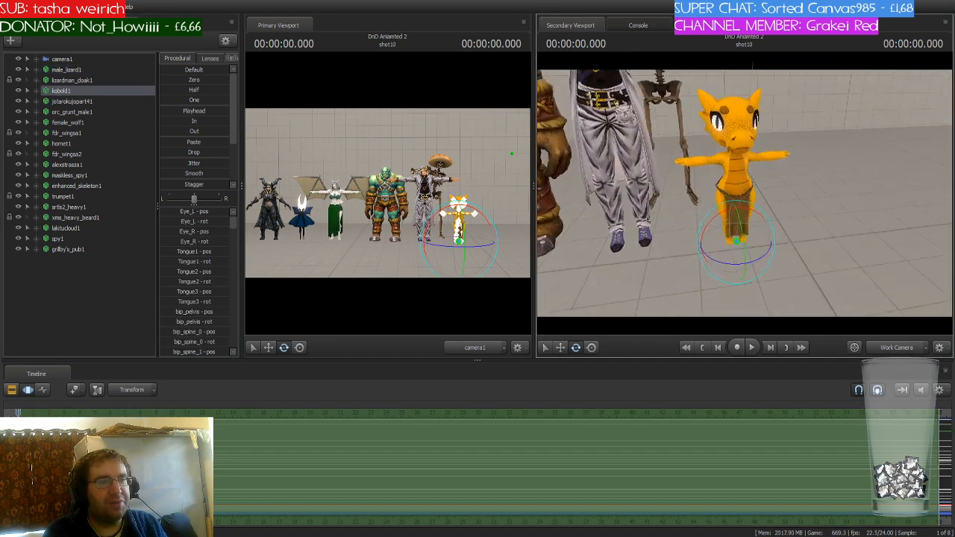
{"action": "left_click_drag", "start_coordinate": [580, 198], "coordinate": [597, 168]}
{"action": "key", "text": "s"}
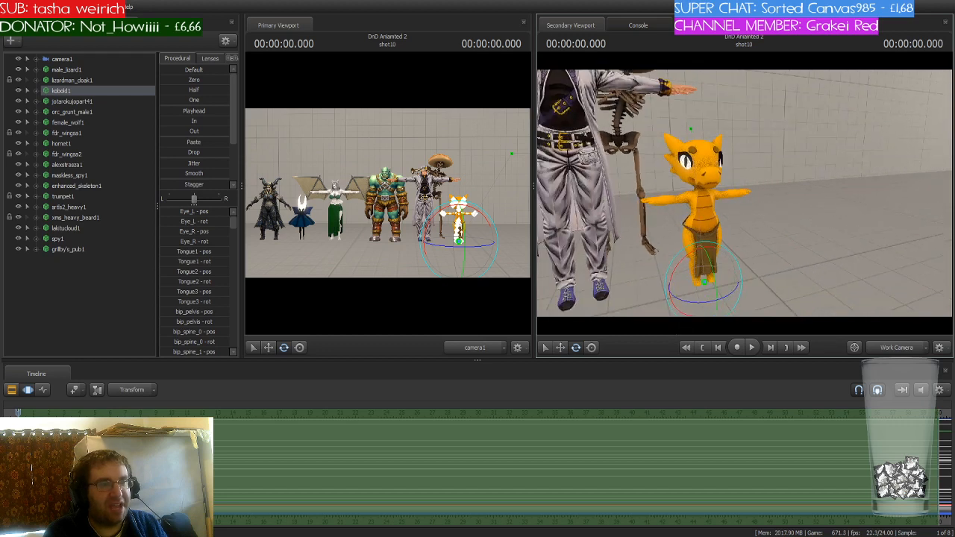
{"action": "left_click", "coordinate": [98, 92]}
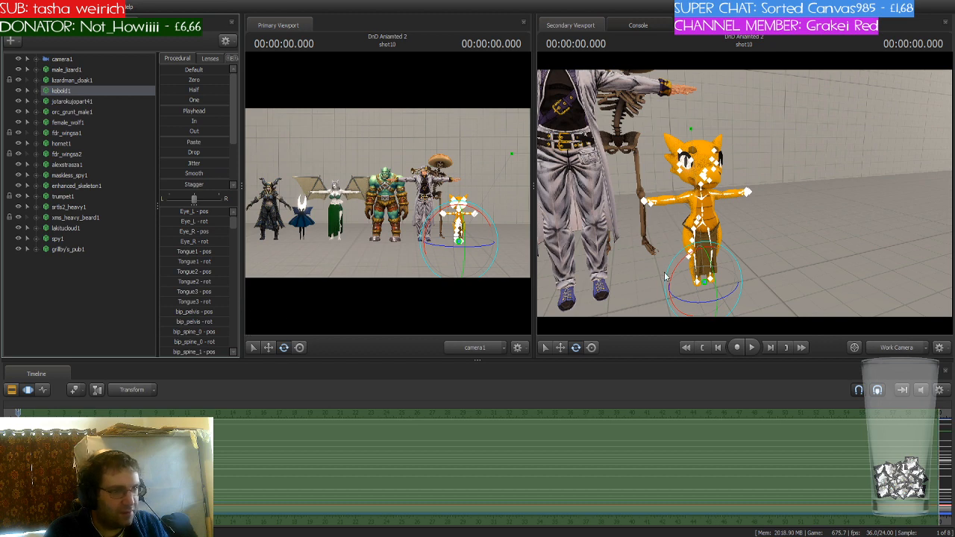
Examine the remaining characters in the lineup outside the pub from several distances.
{"action": "left_click_drag", "start_coordinate": [744, 193], "coordinate": [753, 210]}
{"action": "key", "text": "w"}
{"action": "key", "text": "a"}
{"action": "key", "text": "s"}
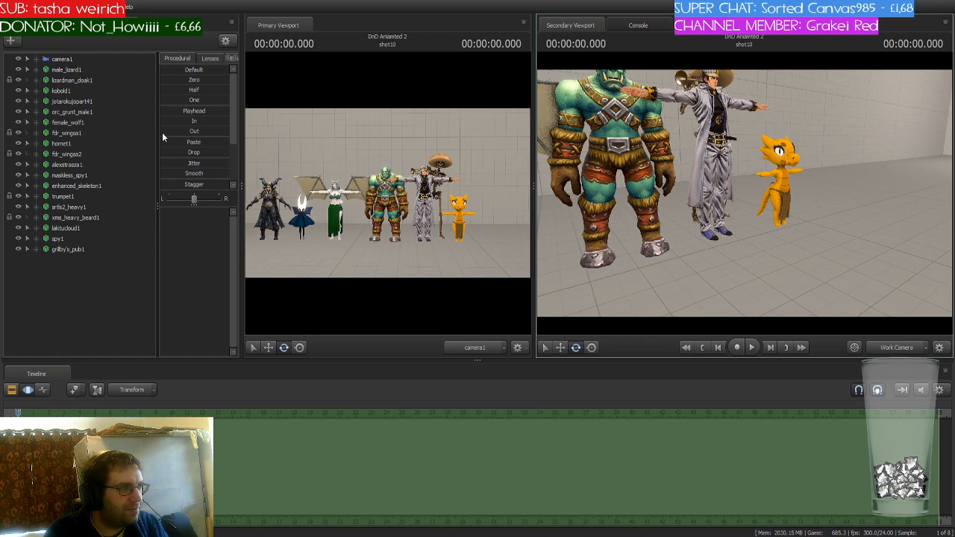
{"action": "key", "text": "s"}
{"action": "left_click_drag", "start_coordinate": [607, 216], "coordinate": [638, 214]}
{"action": "key", "text": "w"}
{"action": "key", "text": "w"}
{"action": "key", "text": "w"}
{"action": "key", "text": "s"}
{"action": "key", "text": "s"}
{"action": "key", "text": "w"}
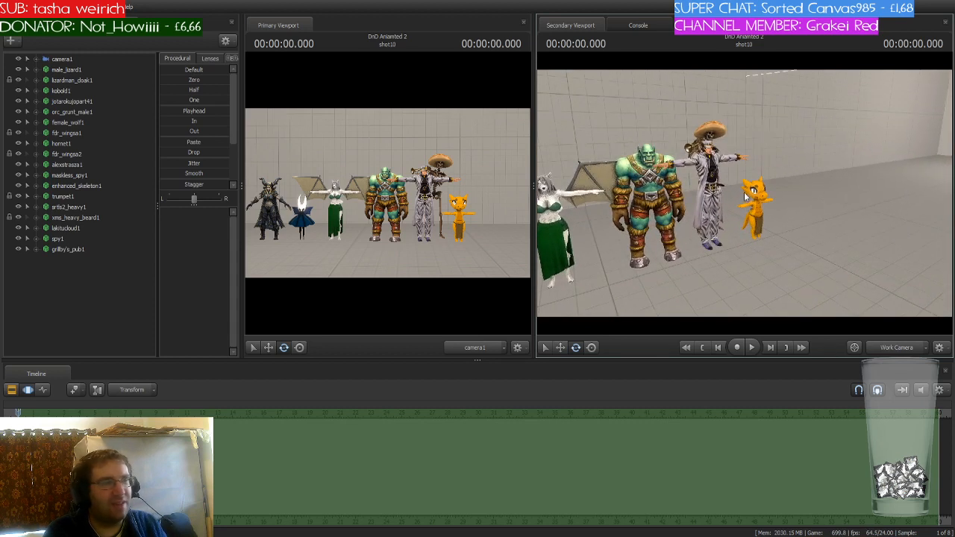
Move jotarokujopart41 forward out of the lineup, in front of the skeleton, and undo the extra sideways move.
{"action": "left_click", "coordinate": [91, 102]}
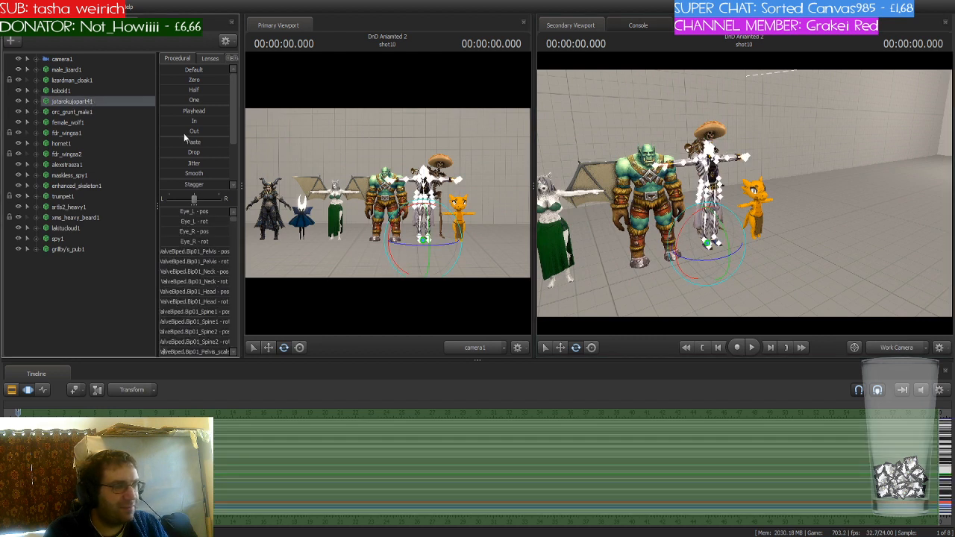
{"action": "key", "text": "w"}
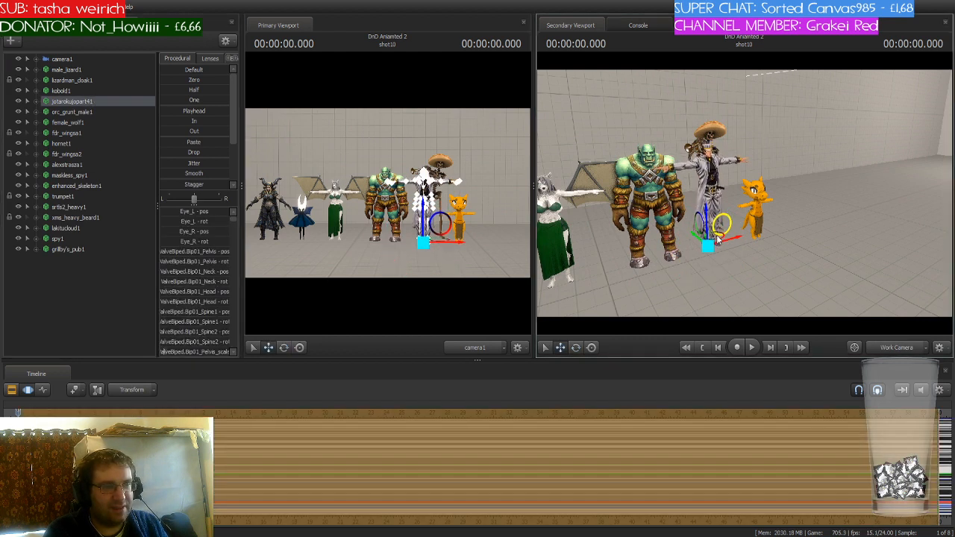
{"action": "left_click_drag", "start_coordinate": [717, 247], "coordinate": [735, 290]}
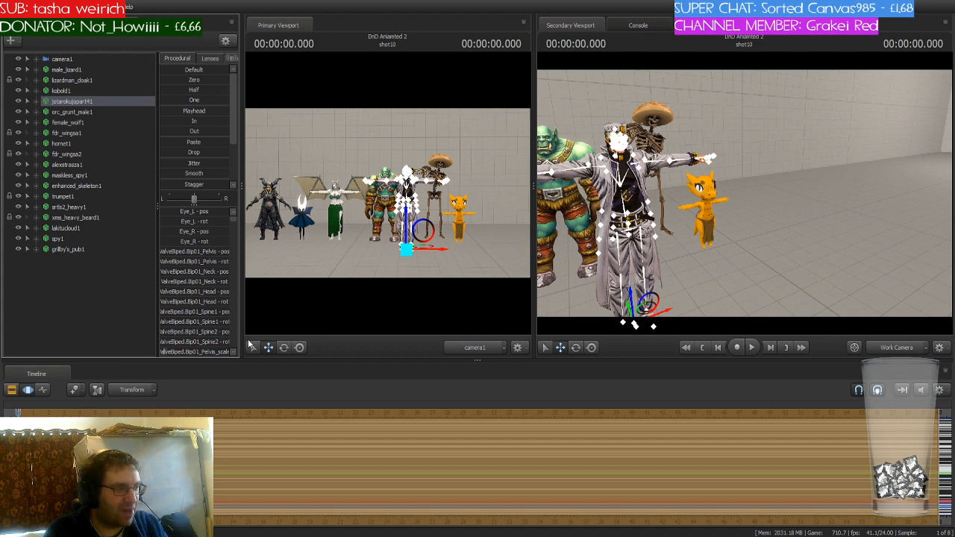
{"action": "left_click_drag", "start_coordinate": [679, 280], "coordinate": [745, 195]}
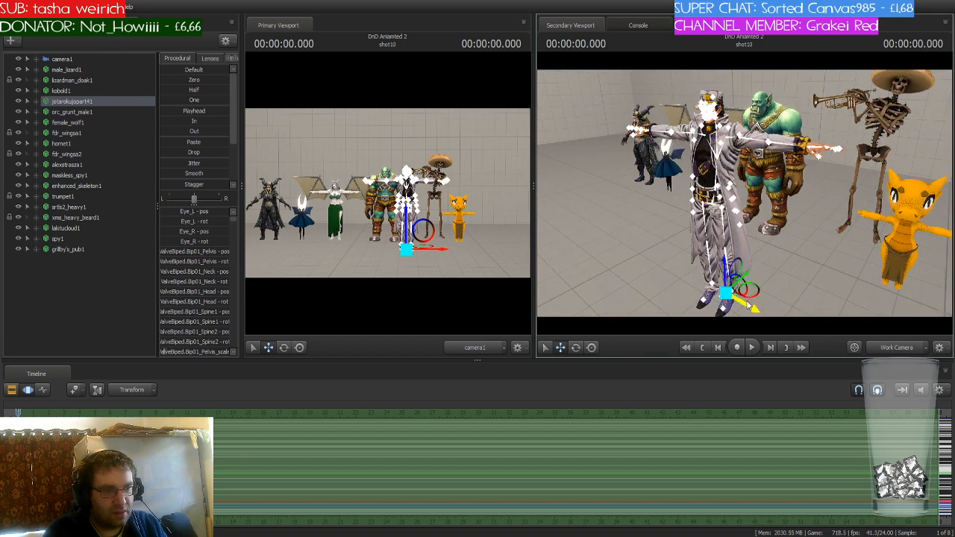
{"action": "left_click_drag", "start_coordinate": [748, 308], "coordinate": [765, 318]}
{"action": "key", "text": "ctrl+z"}
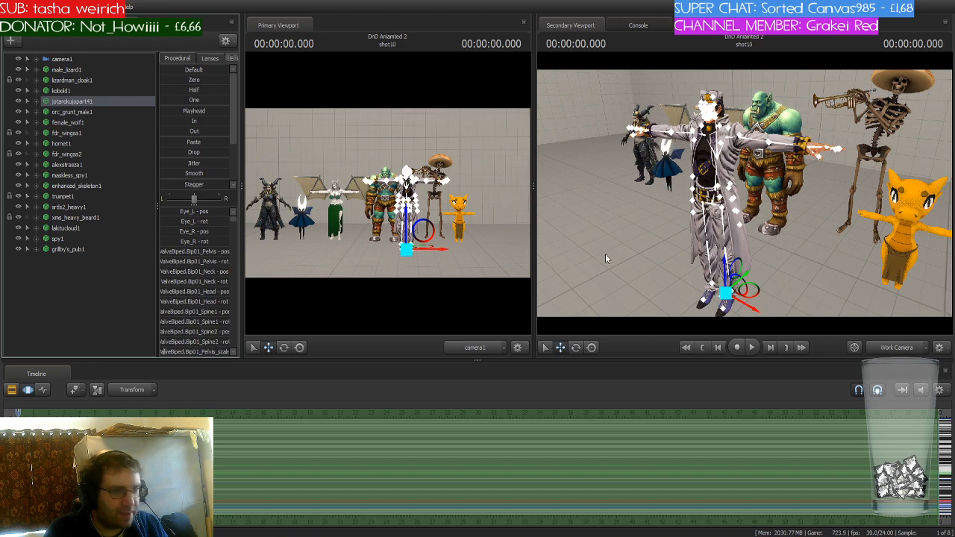
Move jotarokujopart41 to the far end of the lineup, past kobold1.
{"action": "left_click_drag", "start_coordinate": [606, 259], "coordinate": [687, 261]}
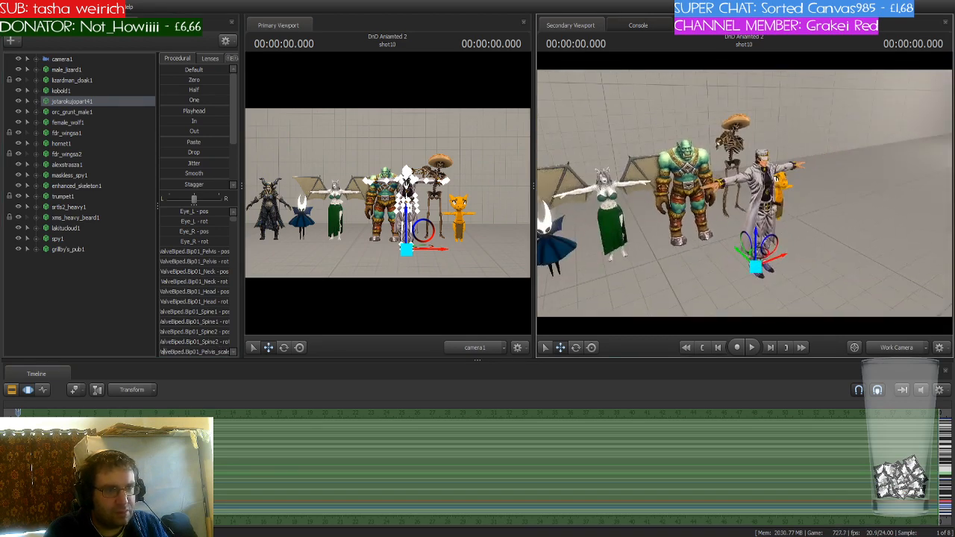
{"action": "left_click_drag", "start_coordinate": [731, 194], "coordinate": [745, 194]}
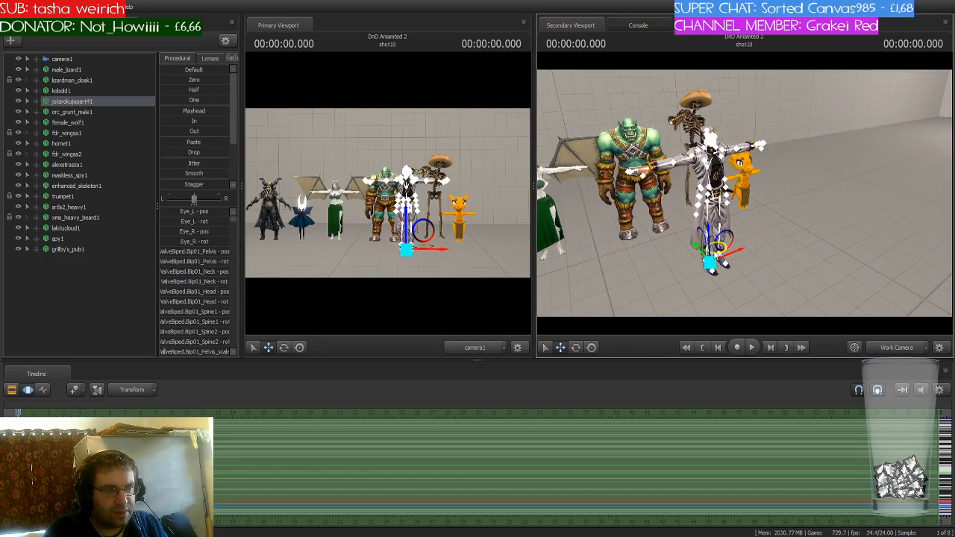
{"action": "left_click_drag", "start_coordinate": [715, 255], "coordinate": [797, 189]}
{"action": "left_click_drag", "start_coordinate": [746, 190], "coordinate": [745, 193]}
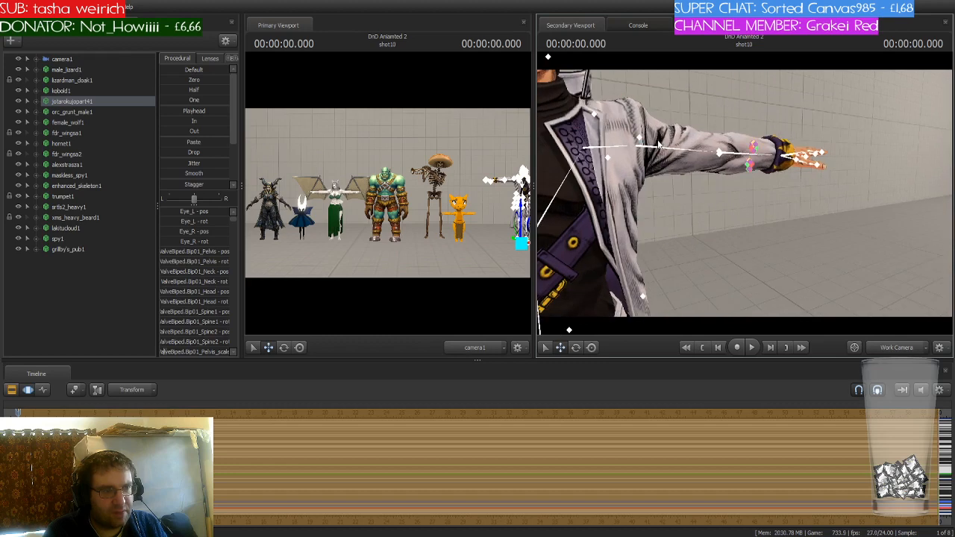
Inspect jotarokujopart41's left arm by selecting its ValveBiped.Bip01_L_UpperArm bone, and collapse the bone hierarchy again.
{"action": "left_click", "coordinate": [665, 148]}
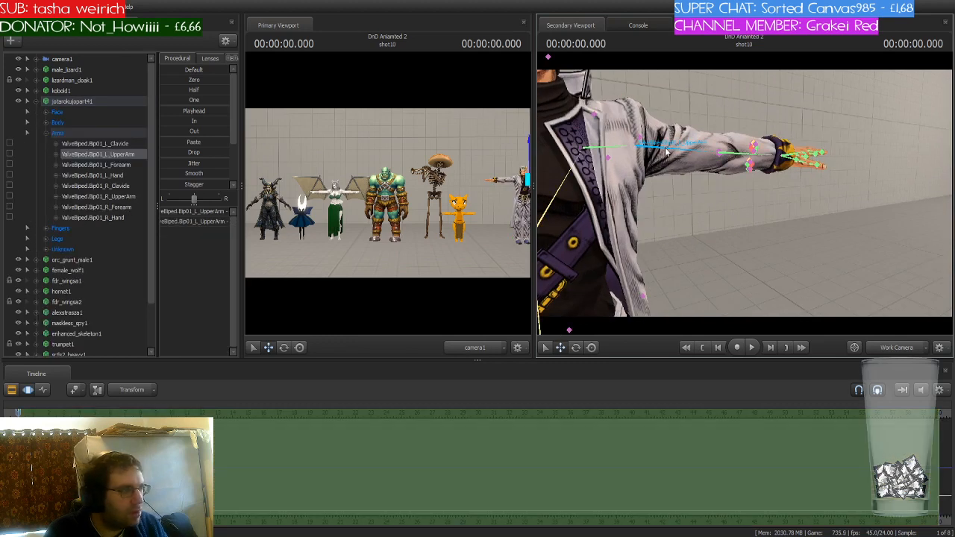
{"action": "key", "text": "s"}
{"action": "left_click_drag", "start_coordinate": [737, 264], "coordinate": [676, 264]}
{"action": "key", "text": "s"}
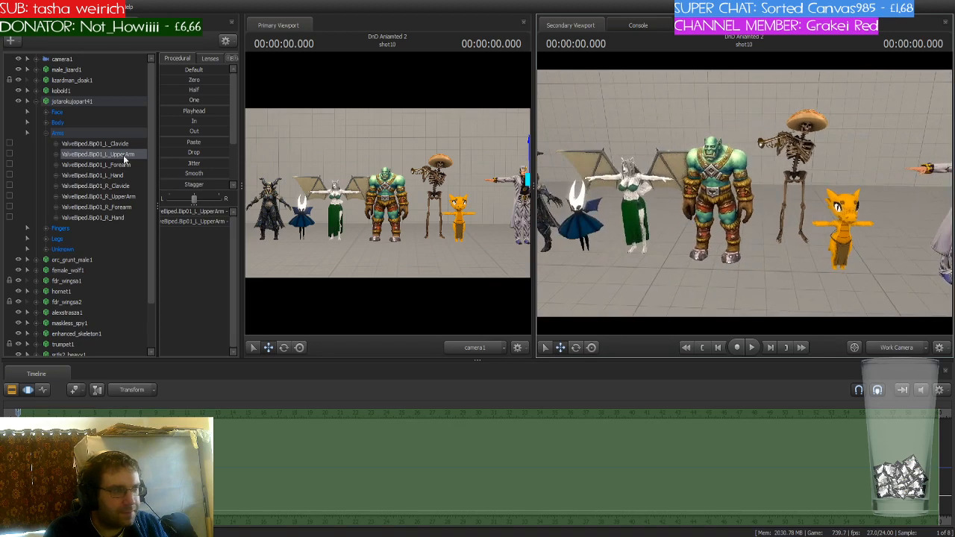
{"action": "left_click", "coordinate": [34, 101]}
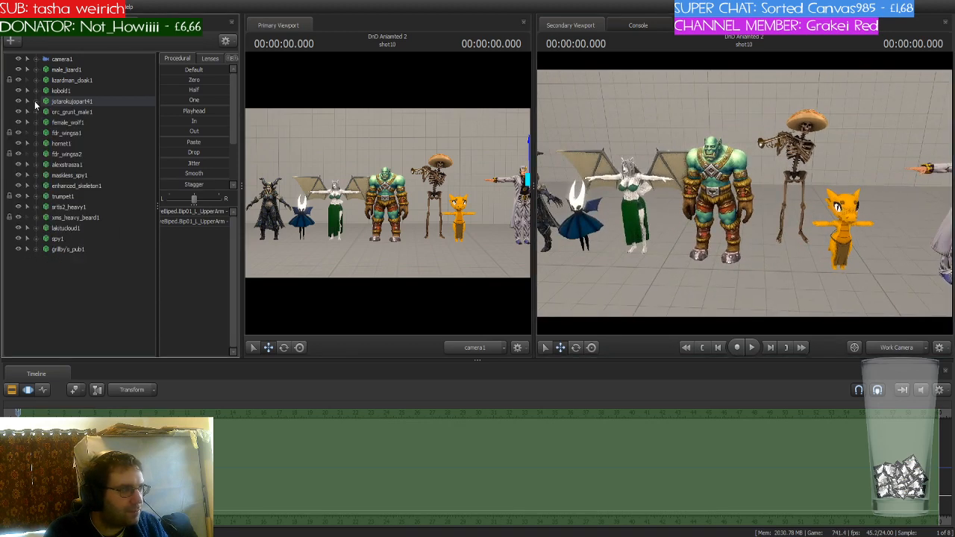
Move orc_grunt_male1 out of the middle of the lineup to its far end, beyond jotarokujopart41.
{"action": "left_click", "coordinate": [82, 112]}
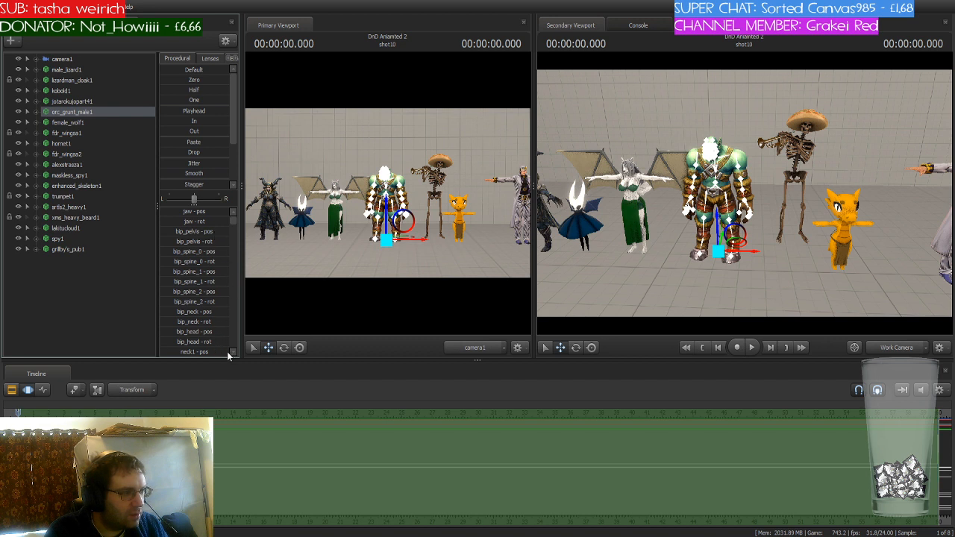
{"action": "left_click_drag", "start_coordinate": [600, 256], "coordinate": [800, 195]}
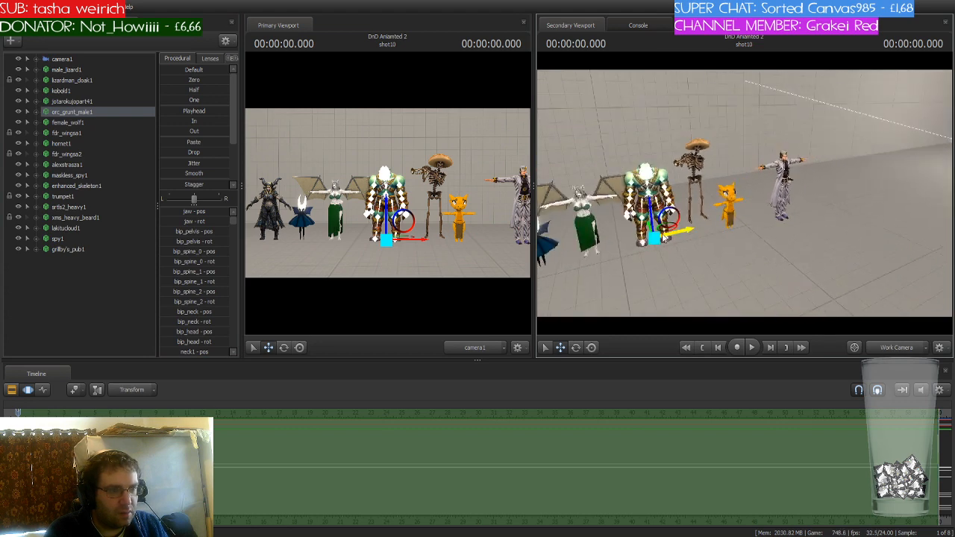
{"action": "left_click_drag", "start_coordinate": [662, 236], "coordinate": [744, 192]}
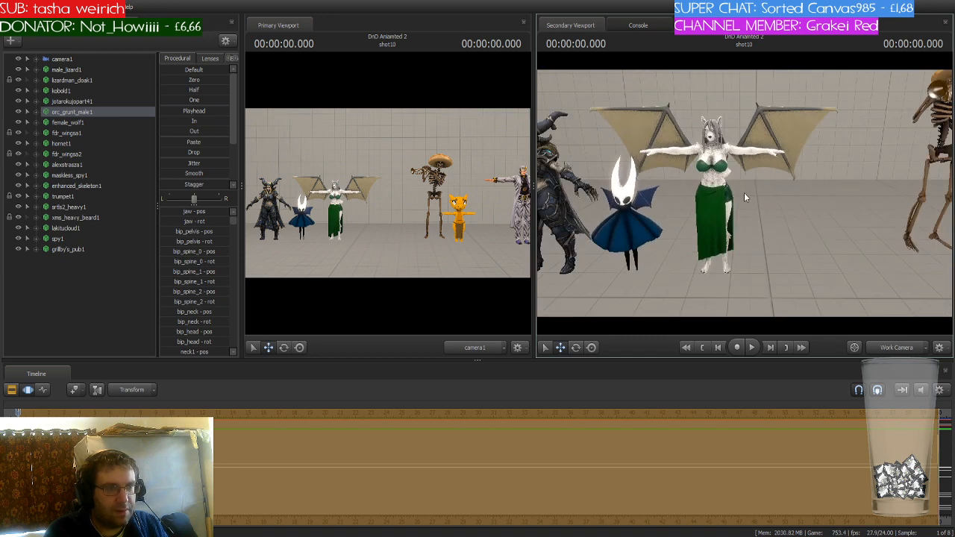
View female_wolf1 in the lineup up close and lower its rig_pelvis slightly.
{"action": "left_click", "coordinate": [83, 121]}
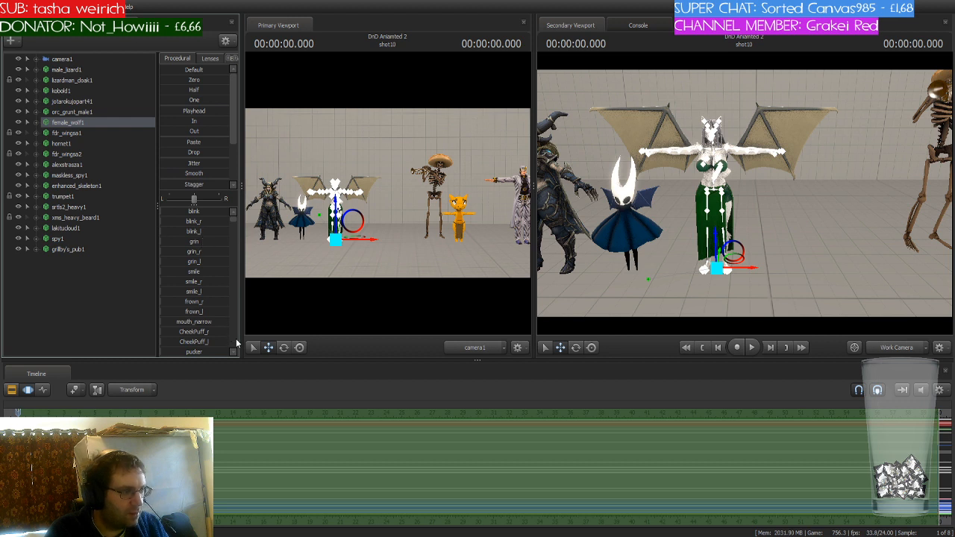
{"action": "key", "text": "Escape"}
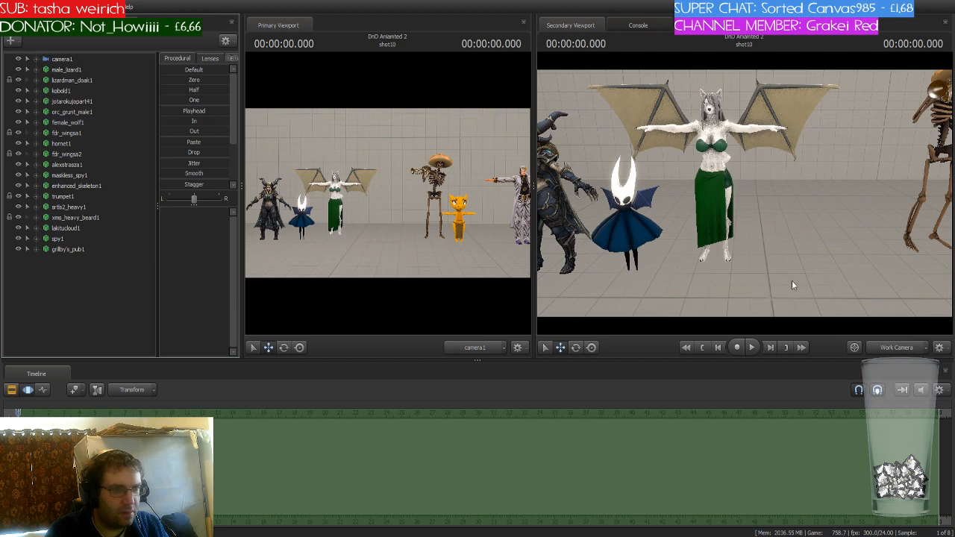
{"action": "left_click_drag", "start_coordinate": [791, 281], "coordinate": [824, 288]}
{"action": "key", "text": "w"}
{"action": "mouse_move", "coordinate": [744, 193]}
{"action": "left_mouse_down"}
{"action": "mouse_move", "coordinate": [739, 228]}
{"action": "mouse_move", "coordinate": [744, 193]}
{"action": "left_mouse_up"}
{"action": "key", "text": "s"}
{"action": "key", "text": "ctrl"}
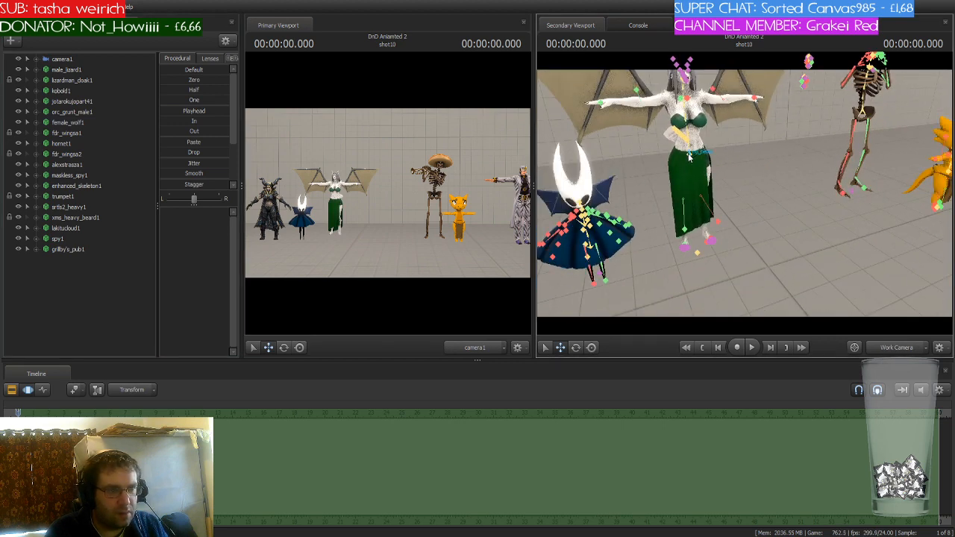
{"action": "left_click", "coordinate": [689, 155], "text": "ctrl"}
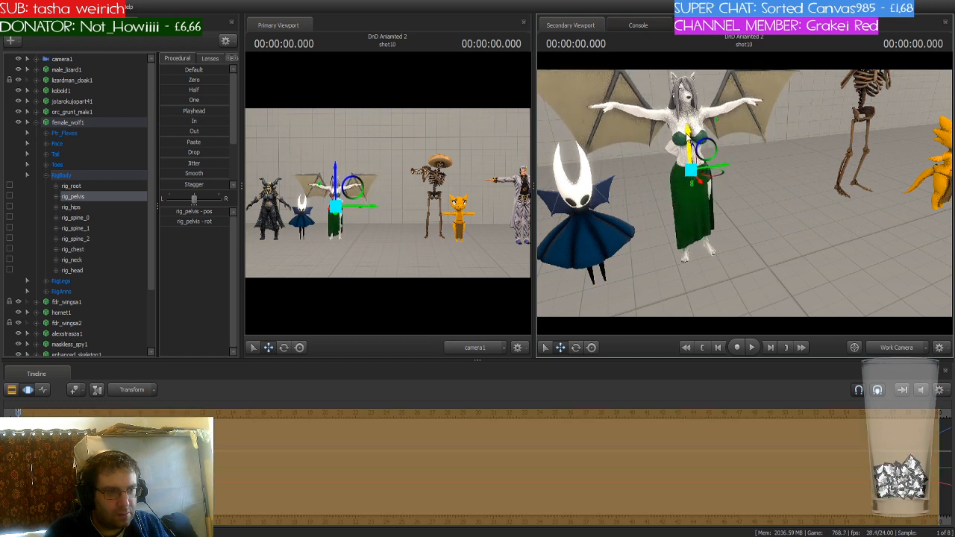
Lower female_wolf1's rig_hand_L and rig_hand_R slightly, and collapse its bone hierarchy.
{"action": "left_click_drag", "start_coordinate": [793, 166], "coordinate": [723, 193]}
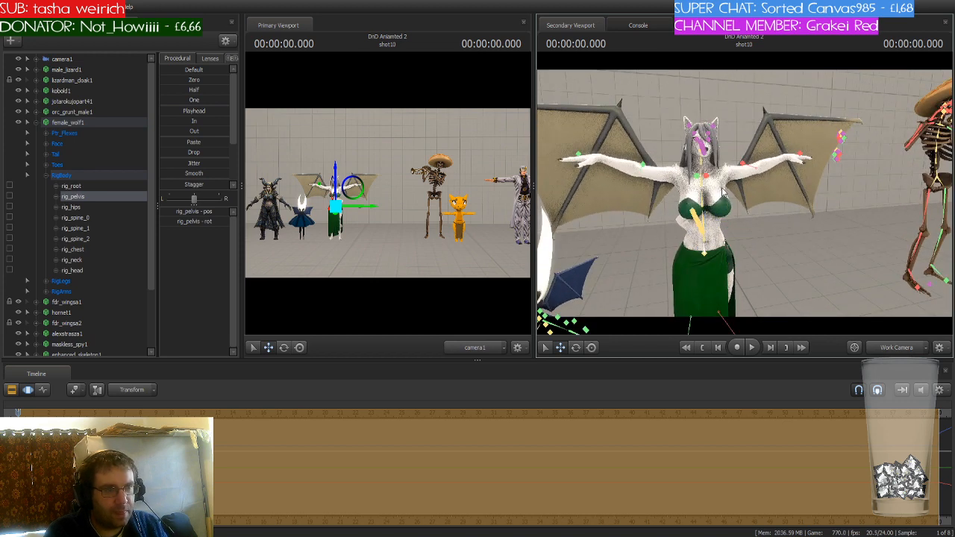
{"action": "left_click", "coordinate": [580, 158]}
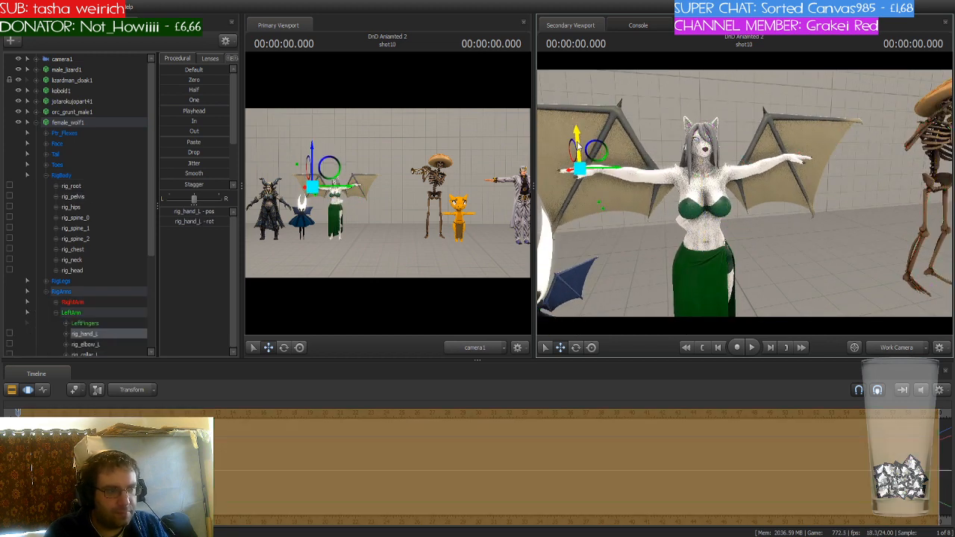
{"action": "left_click", "coordinate": [800, 155]}
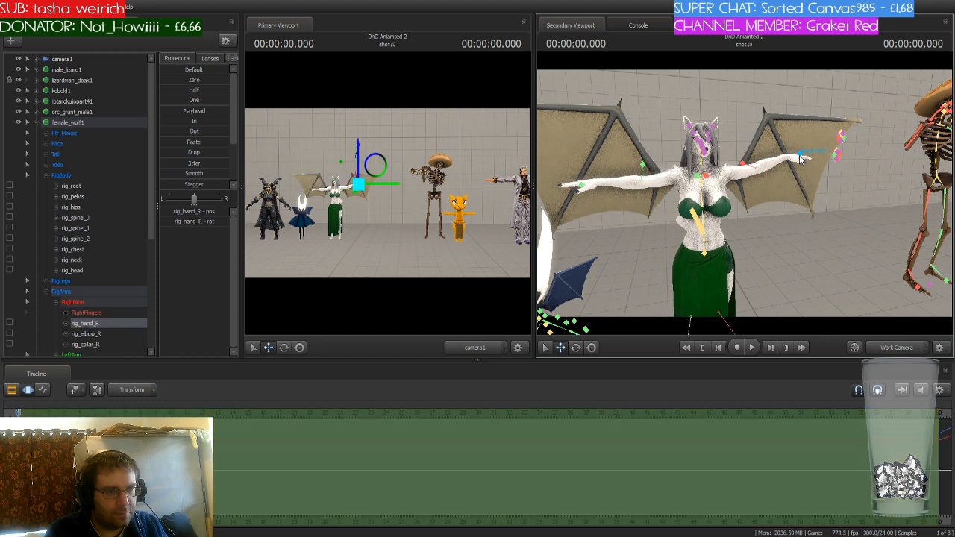
{"action": "left_click_drag", "start_coordinate": [802, 122], "coordinate": [805, 141]}
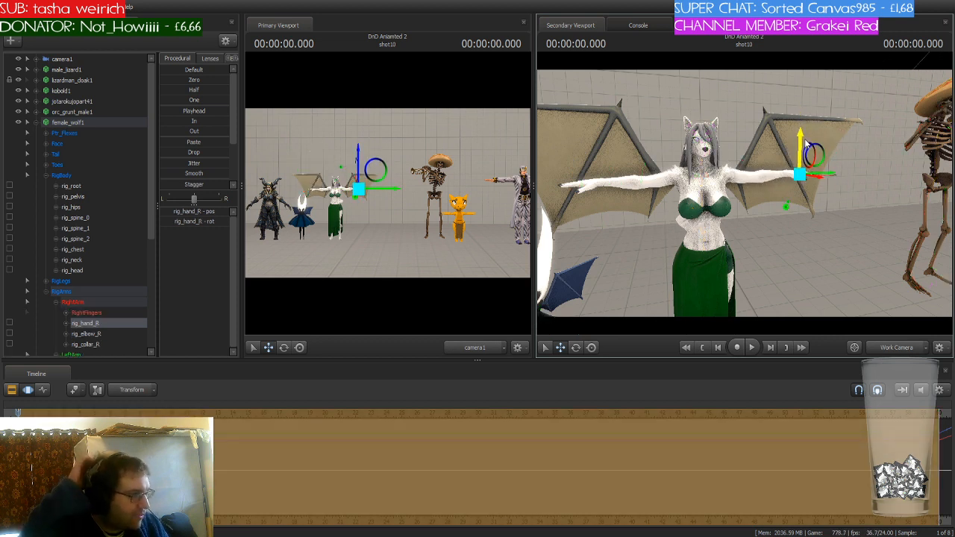
{"action": "left_click_drag", "start_coordinate": [805, 144], "coordinate": [817, 216]}
{"action": "key", "text": "s"}
{"action": "key", "text": "d"}
{"action": "key", "text": "w"}
{"action": "key", "text": "w"}
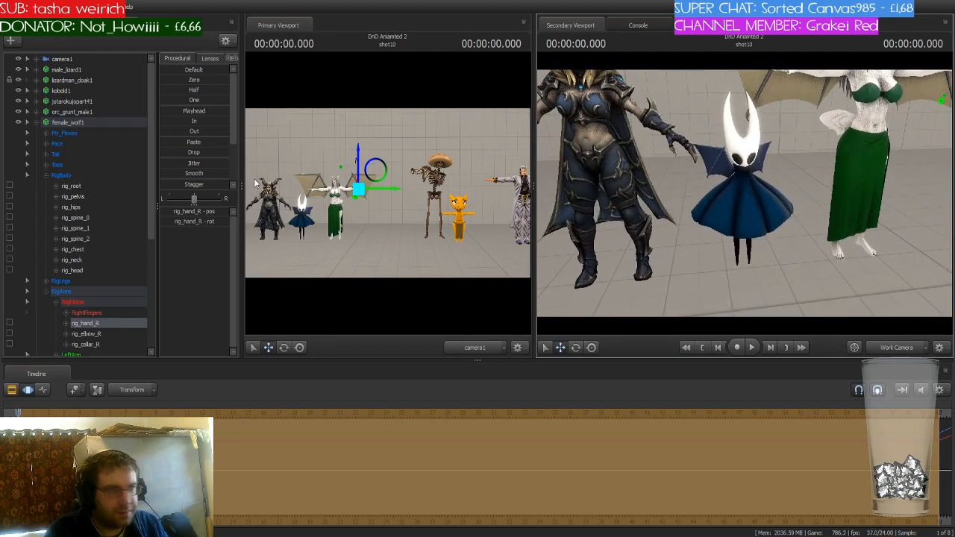
{"action": "left_click", "coordinate": [36, 122]}
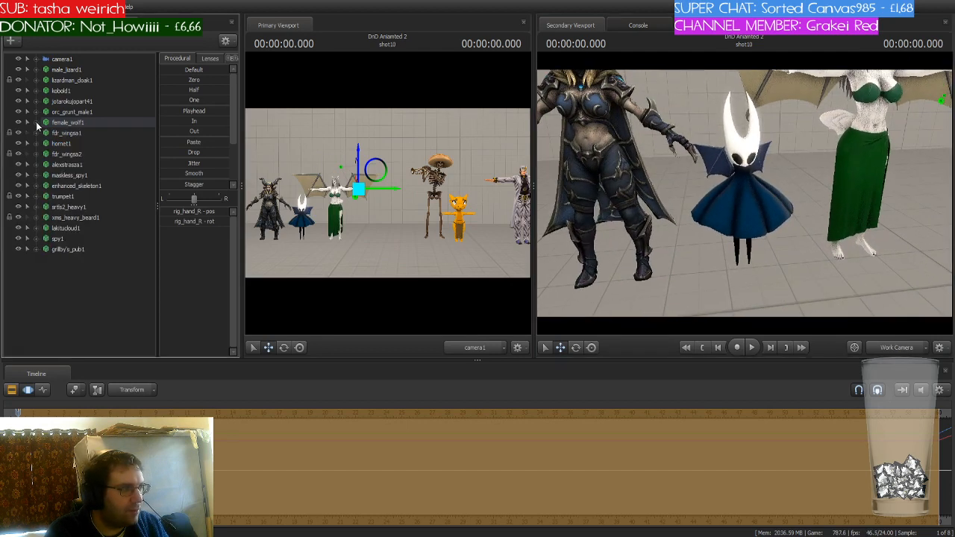
Select hornet1 and alexstrasza1 in turn and examine the whole rearranged lineup from several angles.
{"action": "left_click", "coordinate": [85, 142]}
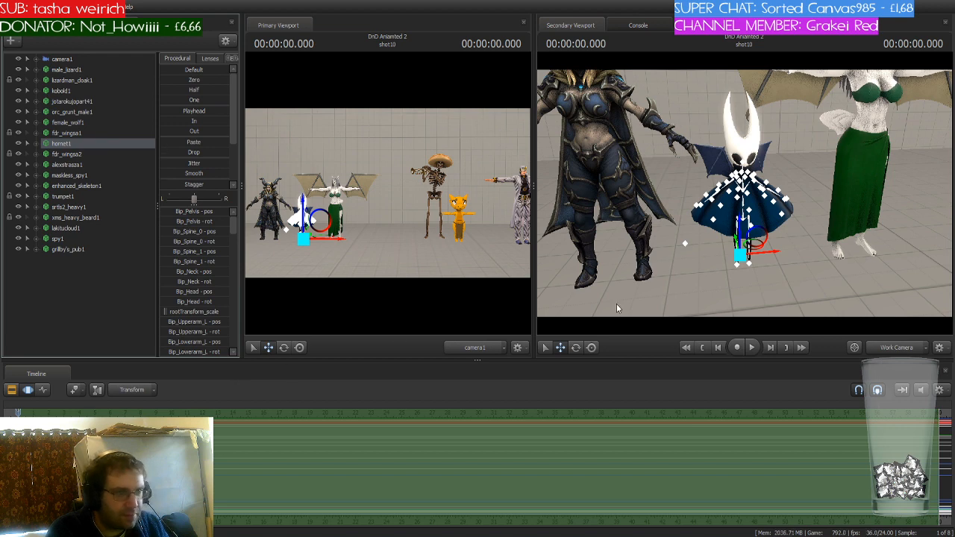
{"action": "left_click_drag", "start_coordinate": [617, 304], "coordinate": [744, 193]}
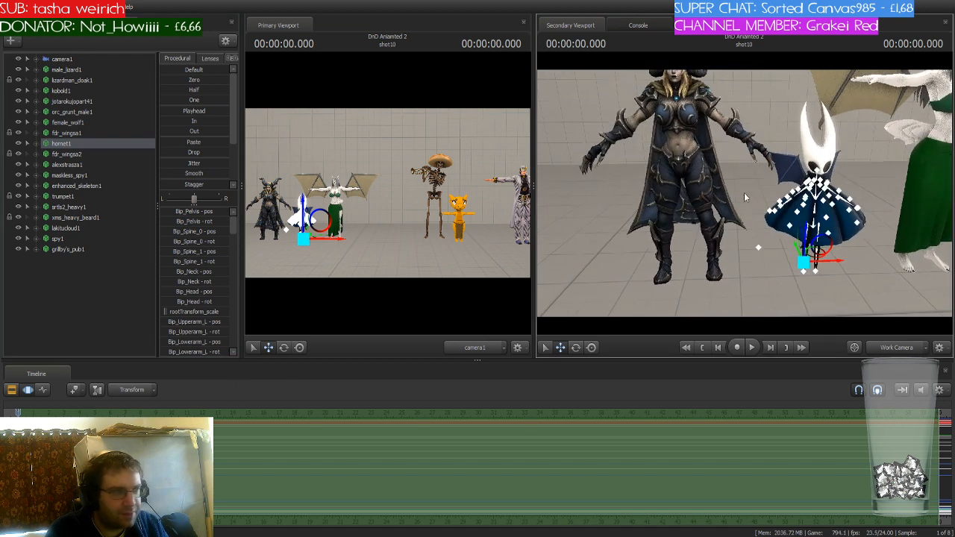
{"action": "left_click", "coordinate": [81, 165]}
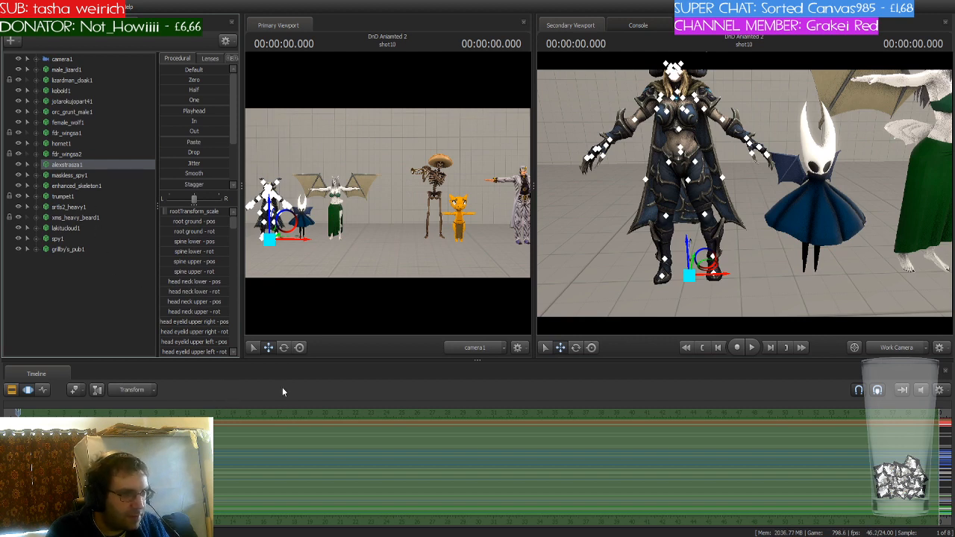
{"action": "left_click_drag", "start_coordinate": [618, 299], "coordinate": [776, 300]}
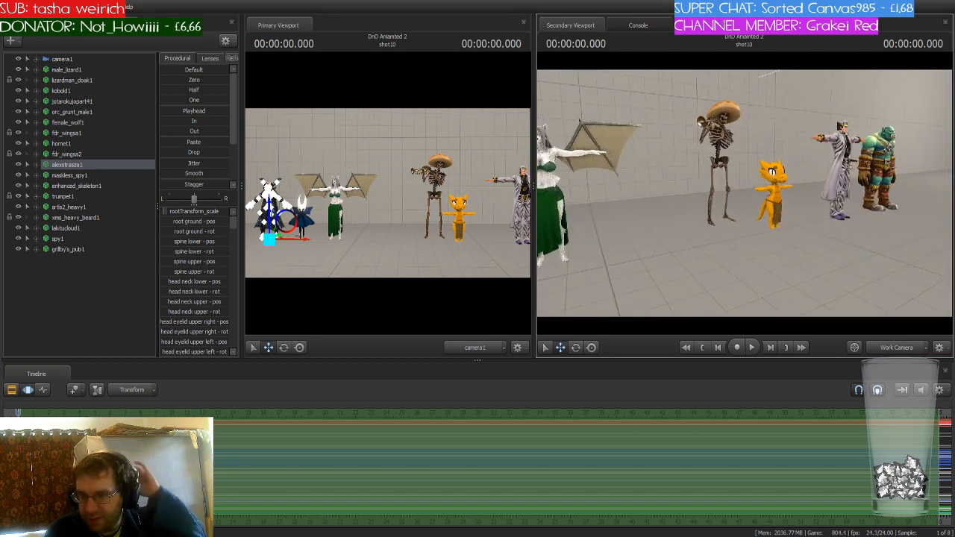
{"action": "left_click_drag", "start_coordinate": [776, 300], "coordinate": [761, 321]}
{"action": "key", "text": "w"}
{"action": "key", "text": "w"}
{"action": "key", "text": "s"}
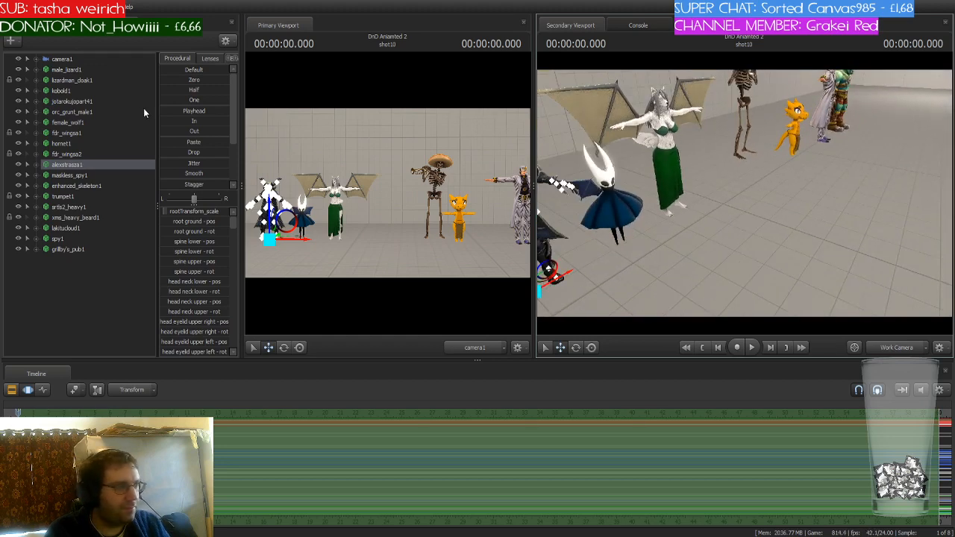
Move female_wolf1 forward out of the lineup onto the open floor facing the pub.
{"action": "left_click", "coordinate": [83, 122]}
{"action": "left_click_drag", "start_coordinate": [658, 207], "coordinate": [823, 273]}
{"action": "left_click_drag", "start_coordinate": [764, 245], "coordinate": [806, 250]}
{"action": "key", "text": "s"}
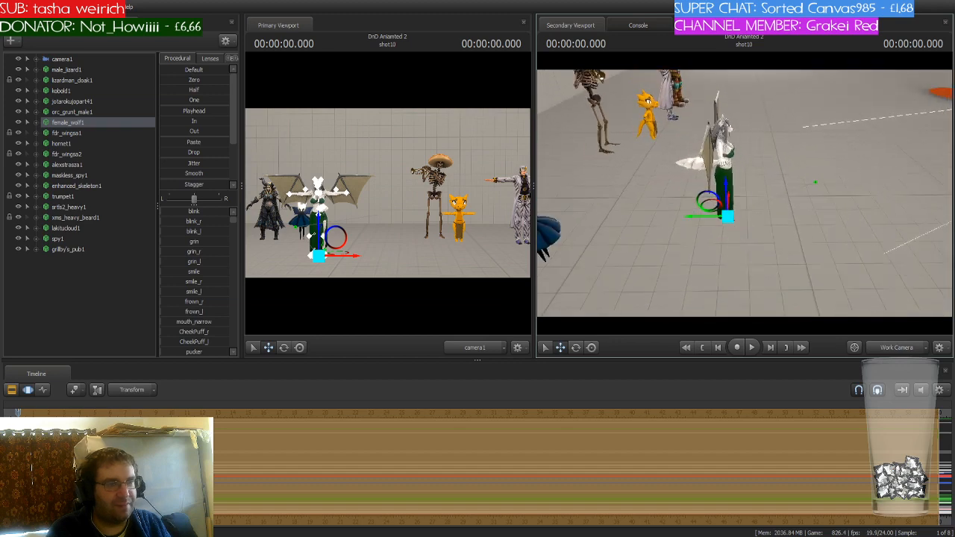
{"action": "key", "text": "s"}
{"action": "left_click_drag", "start_coordinate": [739, 198], "coordinate": [829, 209]}
{"action": "key", "text": "a"}
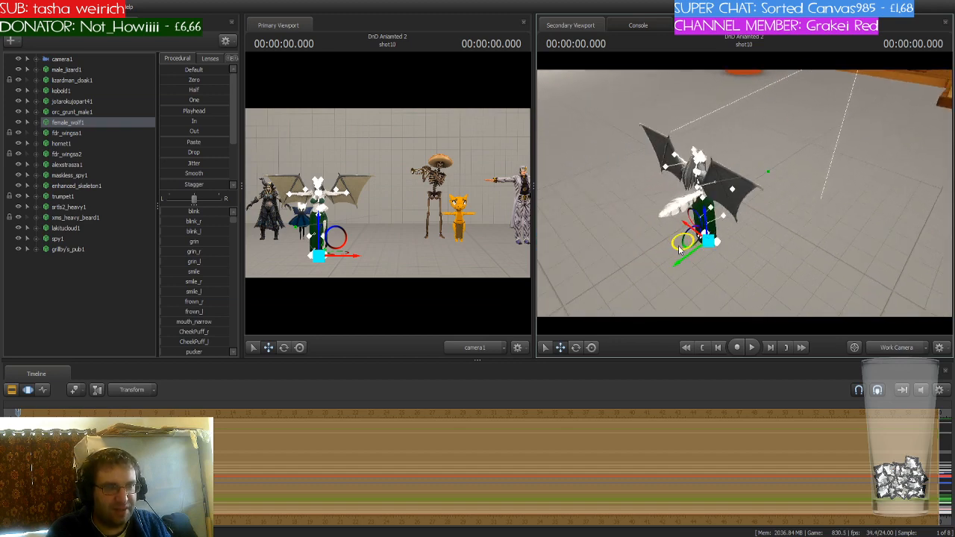
Move female_wolf1 into the pub between the booth seat and the table, and lower its feet to the wooden floor.
{"action": "left_click_drag", "start_coordinate": [679, 246], "coordinate": [805, 119]}
{"action": "left_click_drag", "start_coordinate": [838, 61], "coordinate": [858, 30]}
{"action": "key", "text": "w"}
{"action": "left_click_drag", "start_coordinate": [744, 198], "coordinate": [724, 178]}
{"action": "key", "text": "w"}
{"action": "key", "text": "s"}
{"action": "key", "text": "s"}
{"action": "key", "text": "w"}
{"action": "key", "text": "w"}
{"action": "key", "text": "s"}
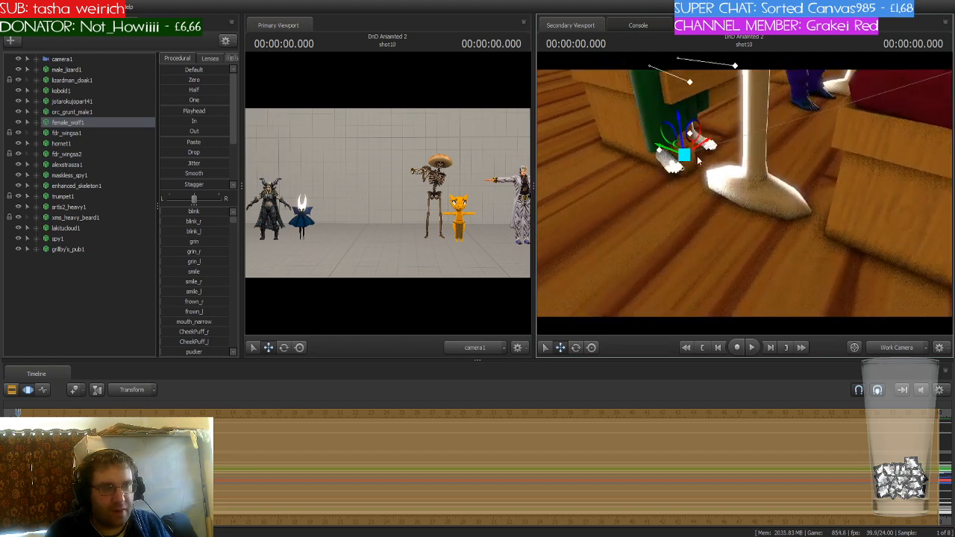
{"action": "left_click_drag", "start_coordinate": [679, 121], "coordinate": [679, 136]}
Rotate female_wolf1's rig_foot_L slightly so the left foot sits on the floor beside the booth seat.
{"action": "key", "text": "w"}
{"action": "left_click_drag", "start_coordinate": [654, 224], "coordinate": [626, 217]}
{"action": "key", "text": "ctrl"}
{"action": "left_click", "coordinate": [662, 110]}
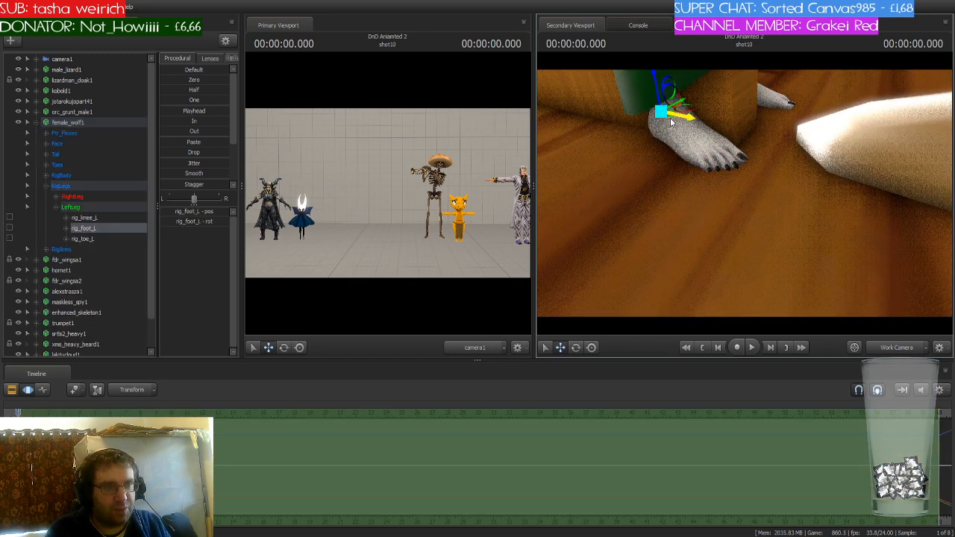
{"action": "key", "text": "e"}
{"action": "left_click_drag", "start_coordinate": [678, 112], "coordinate": [676, 114]}
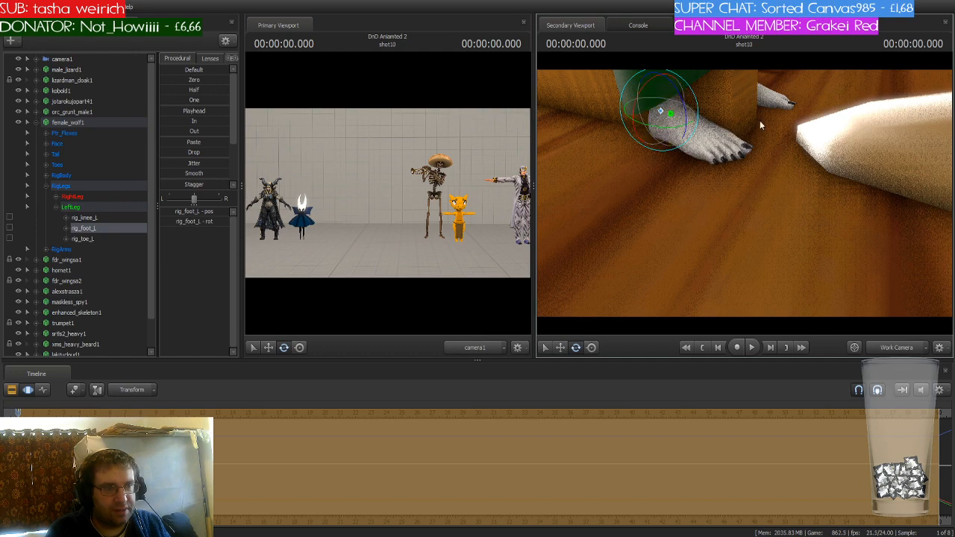
Select the fdr_wingsa1 wings attached to female_wolf1 and rotate wing00_r to fold the right wing back.
{"action": "key", "text": "s"}
{"action": "left_click_drag", "start_coordinate": [759, 124], "coordinate": [745, 197]}
{"action": "key", "text": "w"}
{"action": "key", "text": "s"}
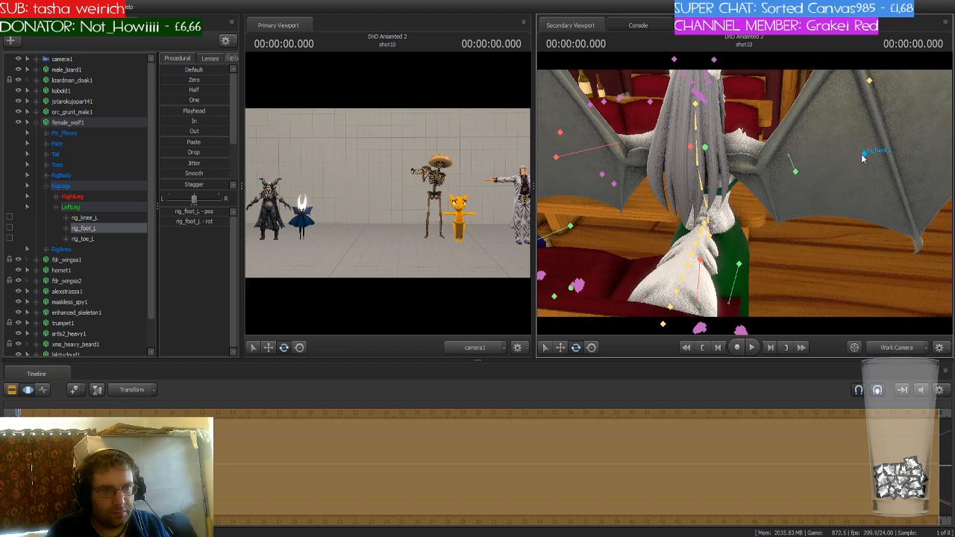
{"action": "scroll", "coordinate": [96, 205], "scroll_direction": "down", "scroll_amount": 1}
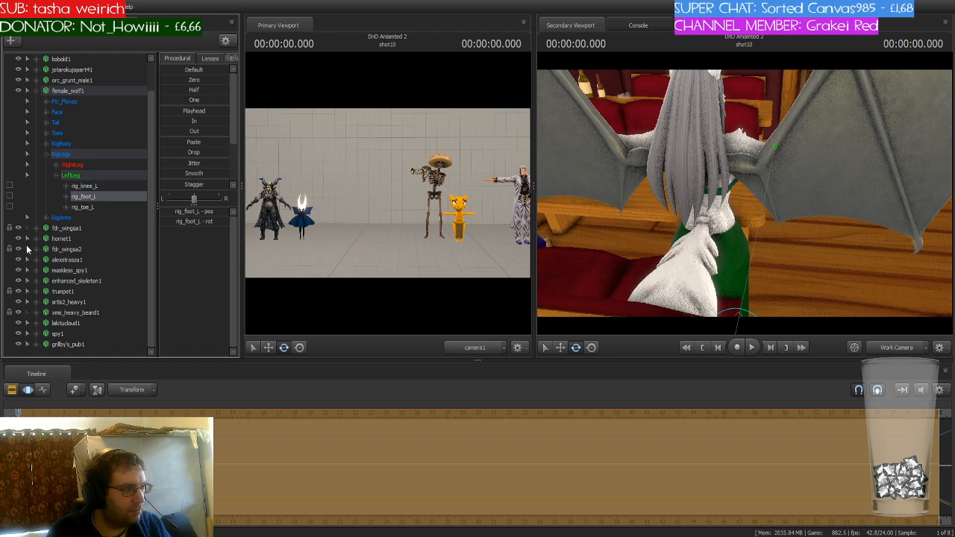
{"action": "left_click", "coordinate": [63, 229]}
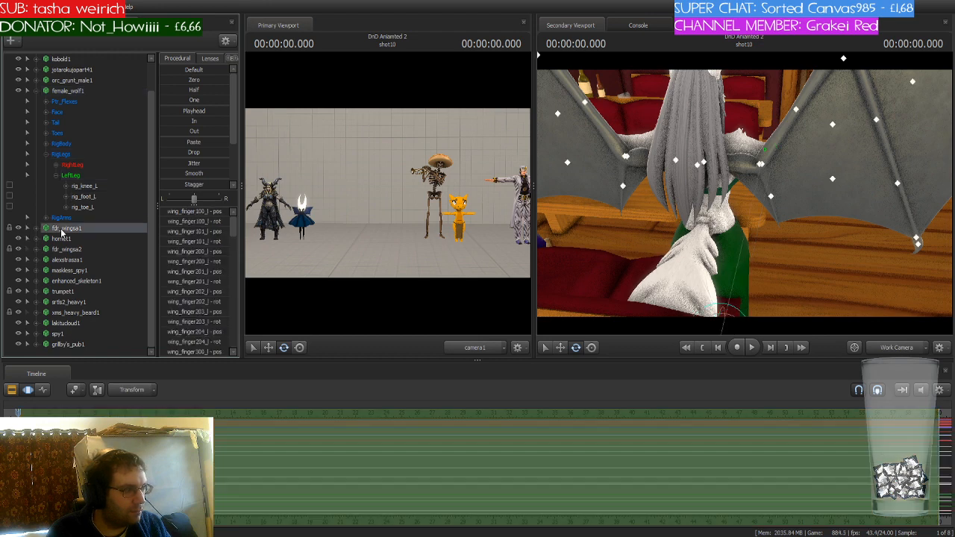
{"action": "mouse_move", "coordinate": [745, 194]}
{"action": "left_mouse_down"}
{"action": "mouse_move", "coordinate": [705, 183]}
{"action": "mouse_move", "coordinate": [747, 196]}
{"action": "left_mouse_up"}
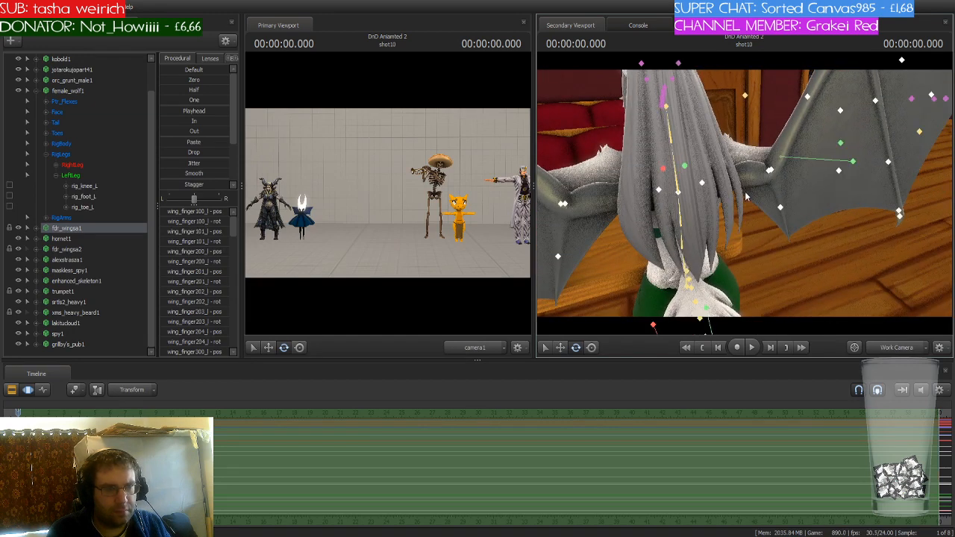
{"action": "left_click", "coordinate": [703, 188]}
{"action": "left_click_drag", "start_coordinate": [704, 173], "coordinate": [745, 197]}
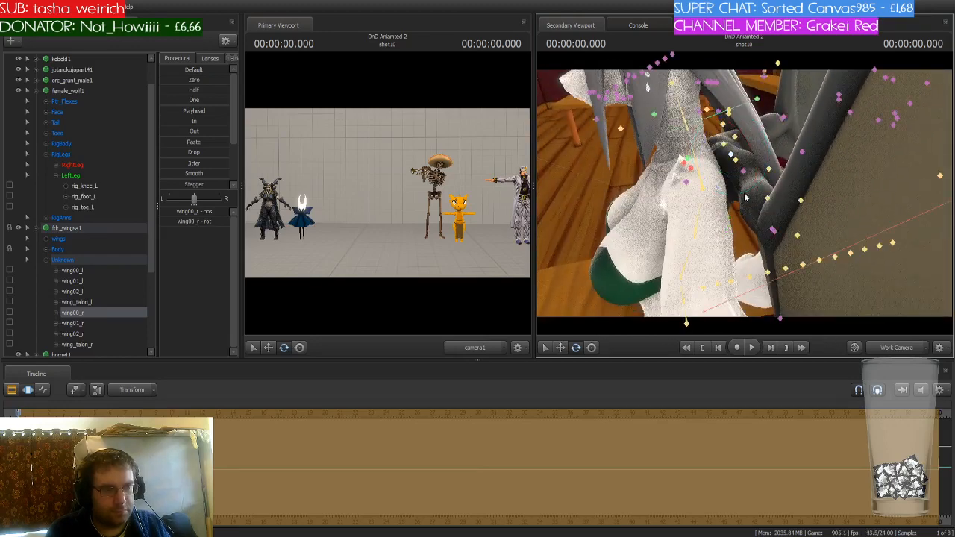
{"action": "left_click", "coordinate": [724, 146]}
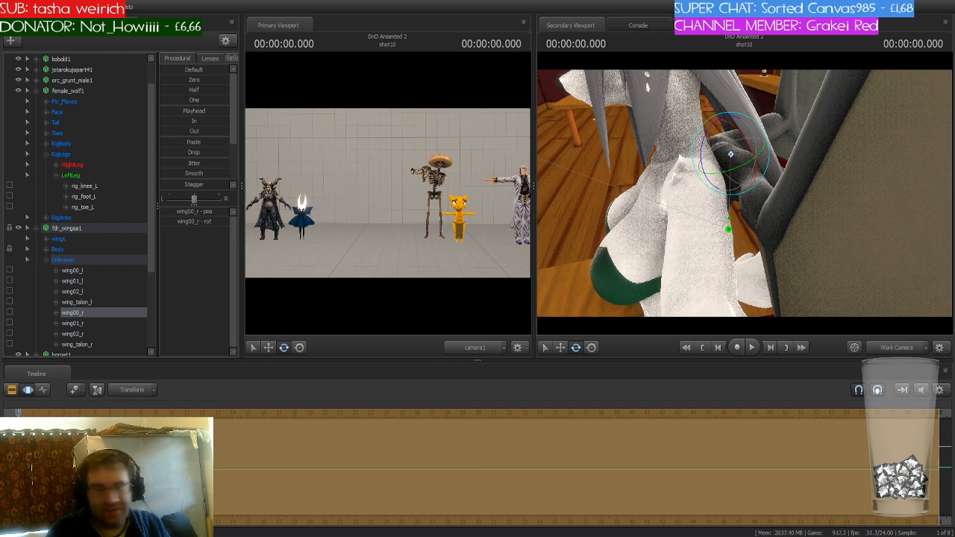
{"action": "key", "text": "ctrl"}
{"action": "left_click_drag", "start_coordinate": [693, 227], "coordinate": [745, 191]}
{"action": "key", "text": "ctrl"}
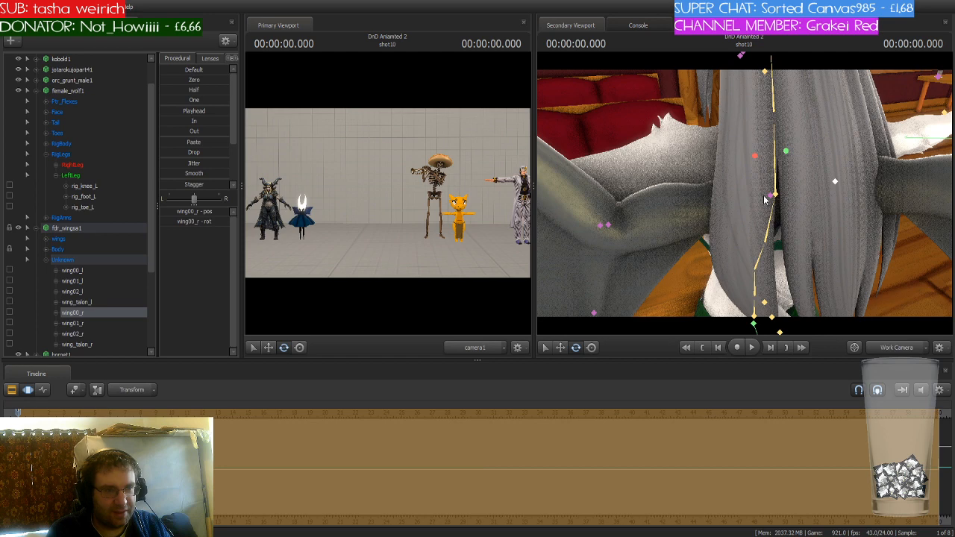
Rotate wing00_l of fdr_wingsa1 to fold the left wing down behind female_wolf1's back.
{"action": "left_click", "coordinate": [770, 197], "text": "ctrl"}
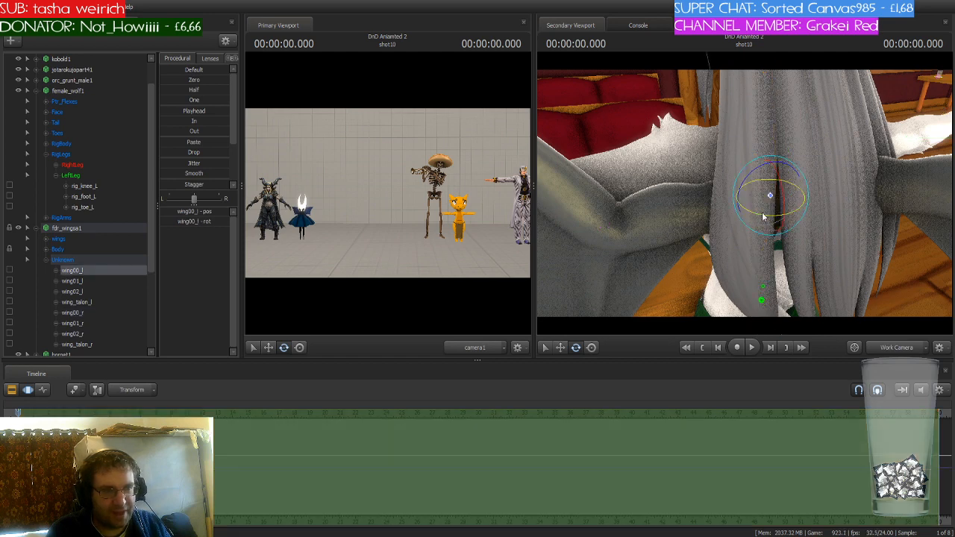
{"action": "left_click_drag", "start_coordinate": [768, 215], "coordinate": [800, 216]}
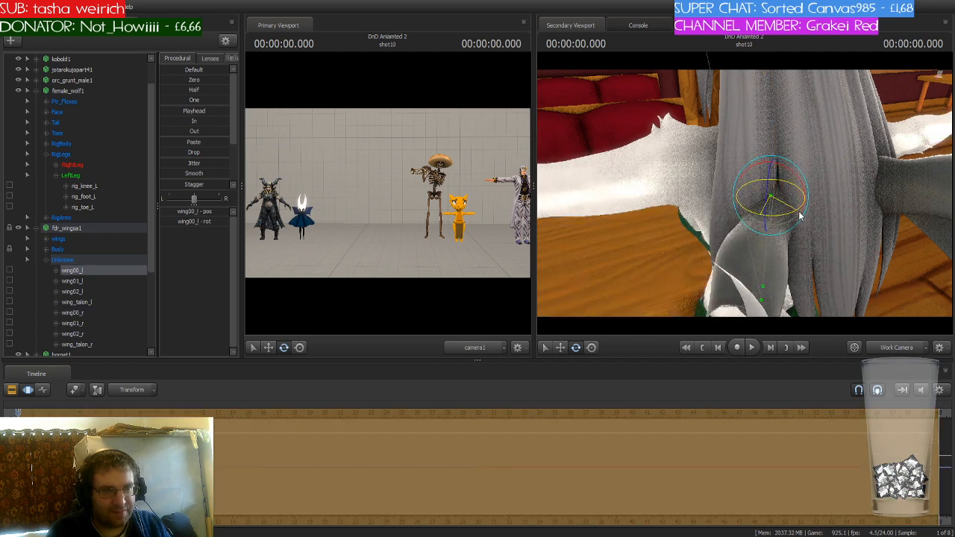
{"action": "left_click_drag", "start_coordinate": [647, 217], "coordinate": [744, 193]}
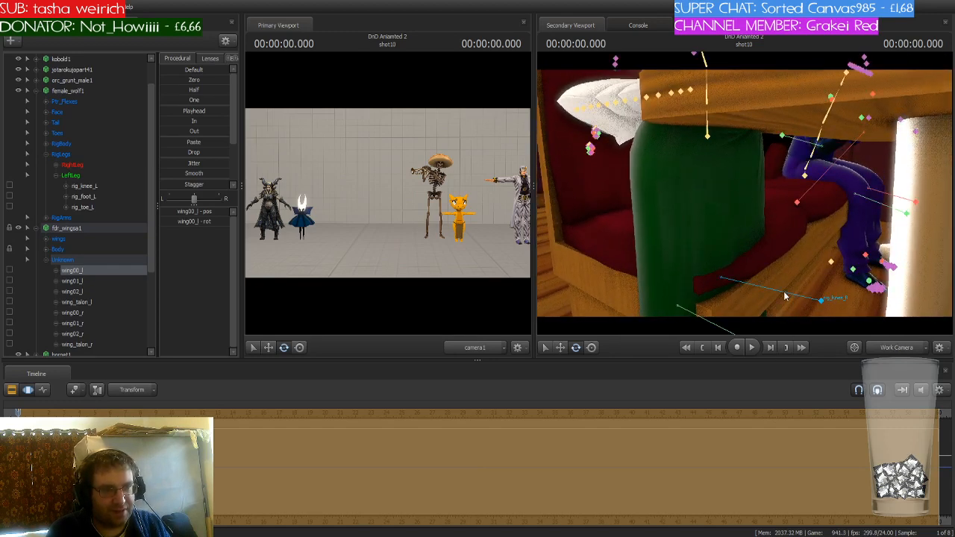
Move female_wolf1 back toward the booth seat and lower its rig_pelvis onto the cushion.
{"action": "left_click_drag", "start_coordinate": [791, 249], "coordinate": [733, 258]}
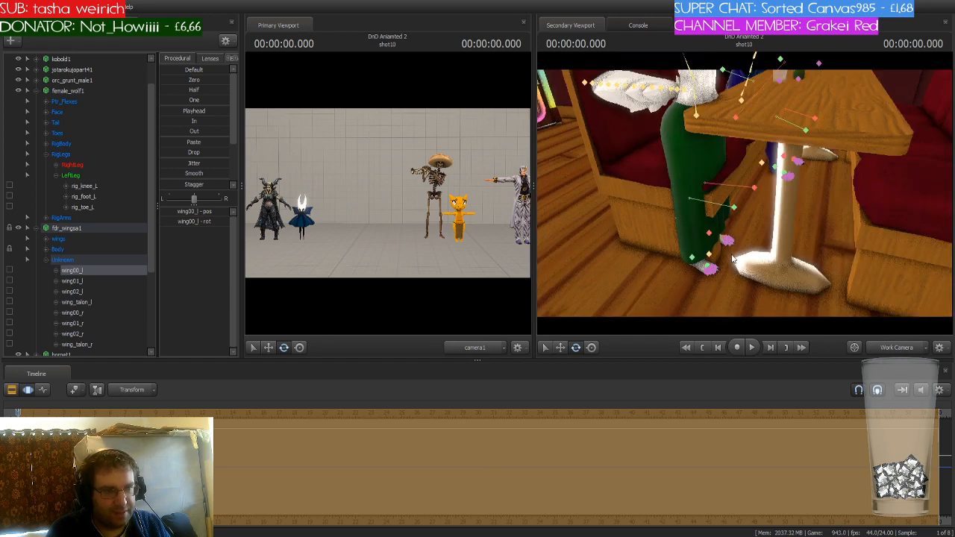
{"action": "left_click", "coordinate": [710, 263]}
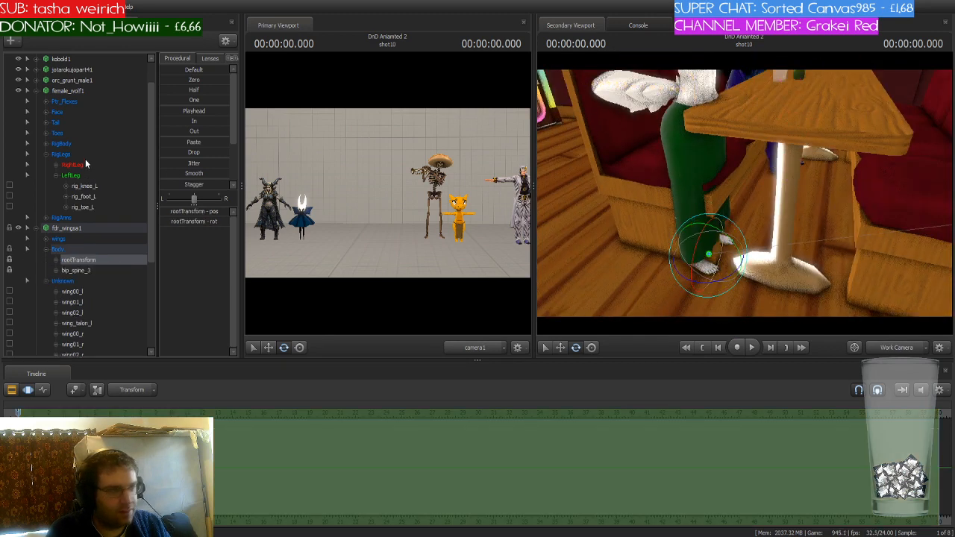
{"action": "left_click", "coordinate": [28, 228]}
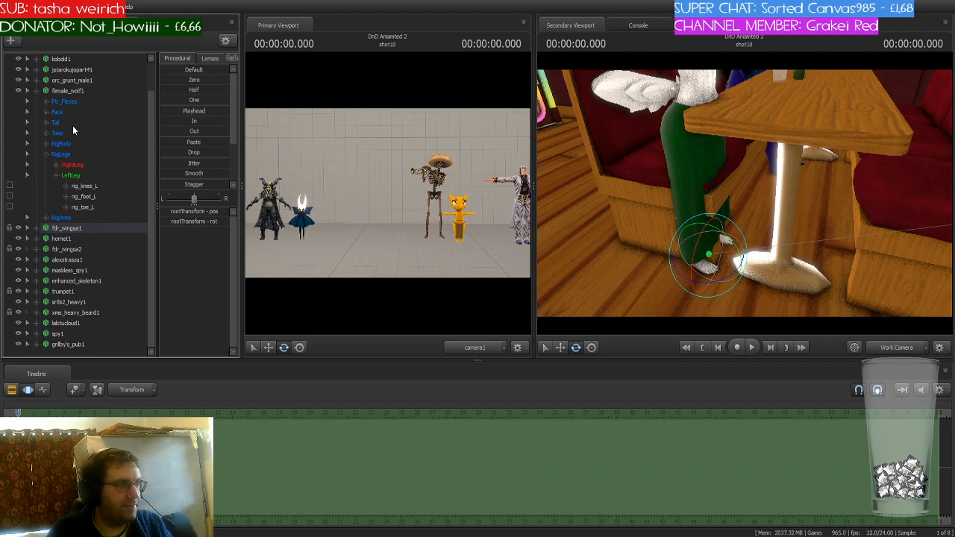
{"action": "left_click", "coordinate": [44, 155]}
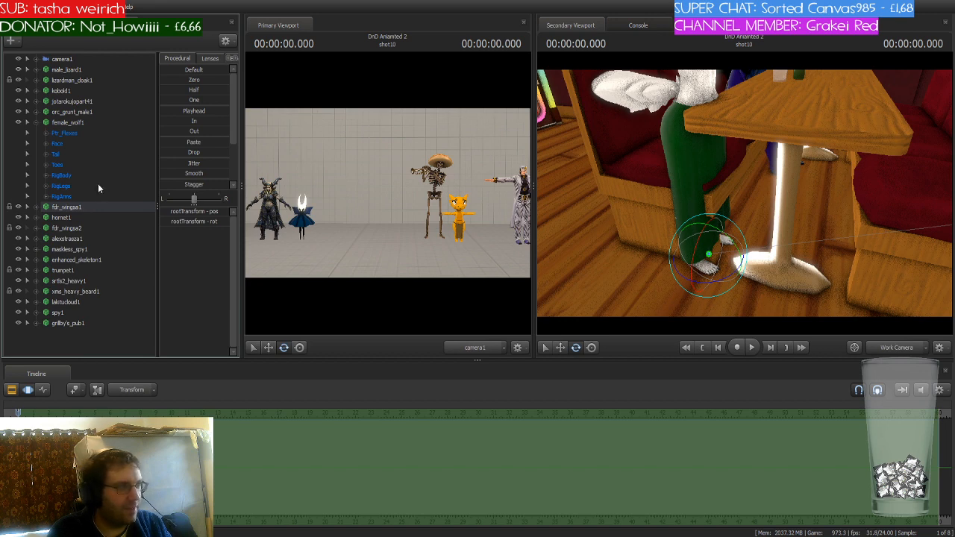
{"action": "left_click", "coordinate": [74, 122]}
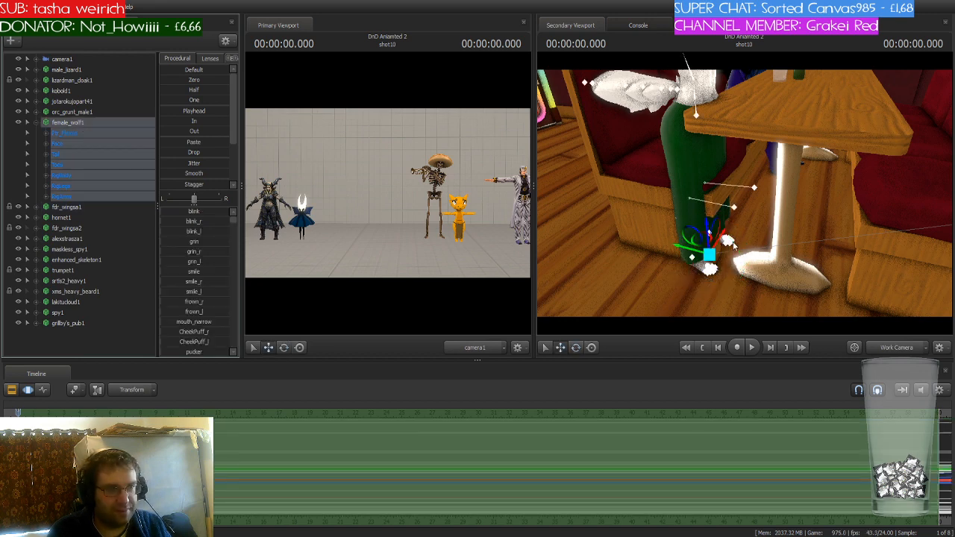
{"action": "left_click_drag", "start_coordinate": [720, 240], "coordinate": [657, 223]}
{"action": "key", "text": "w"}
{"action": "left_click", "coordinate": [766, 180]}
{"action": "key", "text": "ctrl"}
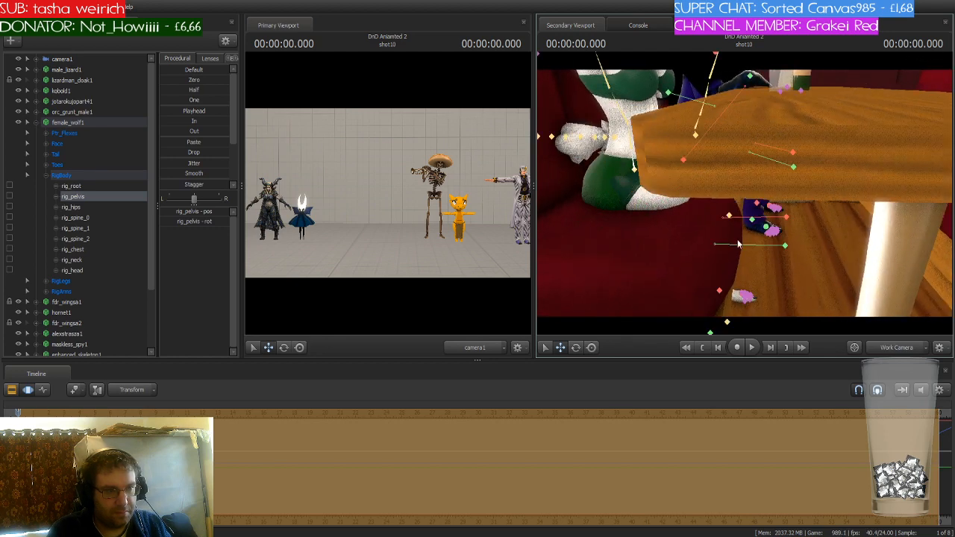
Reposition female_wolf1's rig_foot_L in front of the booth seat, beneath the table.
{"action": "left_click_drag", "start_coordinate": [740, 243], "coordinate": [707, 246]}
{"action": "left_click", "coordinate": [673, 265], "text": "ctrl"}
{"action": "left_click_drag", "start_coordinate": [709, 231], "coordinate": [694, 207]}
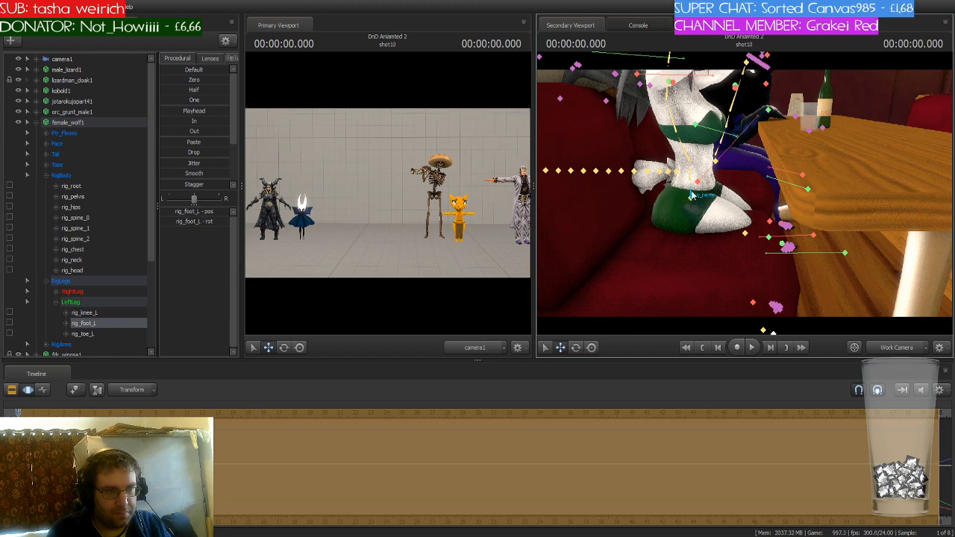
Move female_wolf1's rig_pelvis so the hips rest near the front edge of the booth seat.
{"action": "left_click", "coordinate": [692, 196], "text": "ctrl"}
{"action": "left_click_drag", "start_coordinate": [713, 199], "coordinate": [754, 195]}
{"action": "left_click_drag", "start_coordinate": [702, 98], "coordinate": [704, 97]}
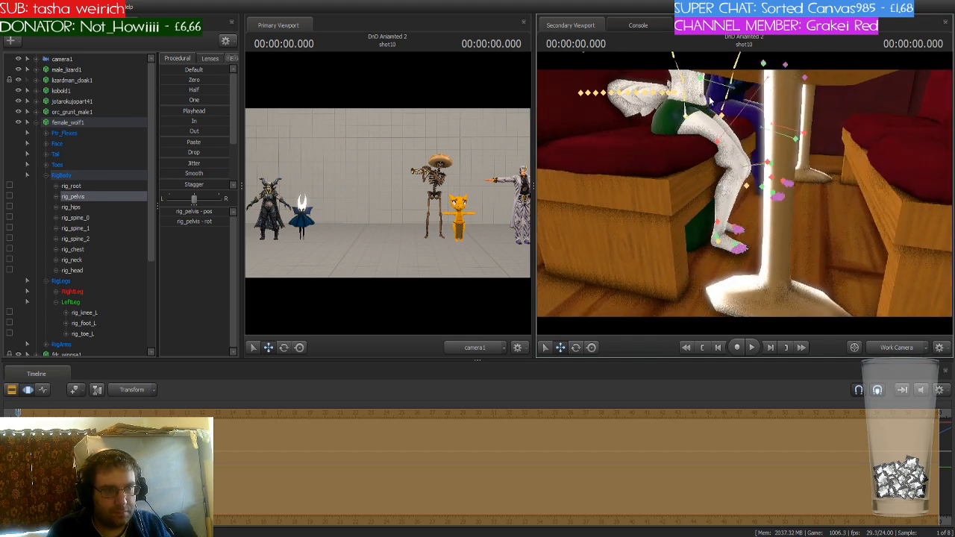
Move and rotate female_wolf1's rig_foot_L so the left foot hangs below the knee with the toes pointing down.
{"action": "left_click", "coordinate": [718, 249]}
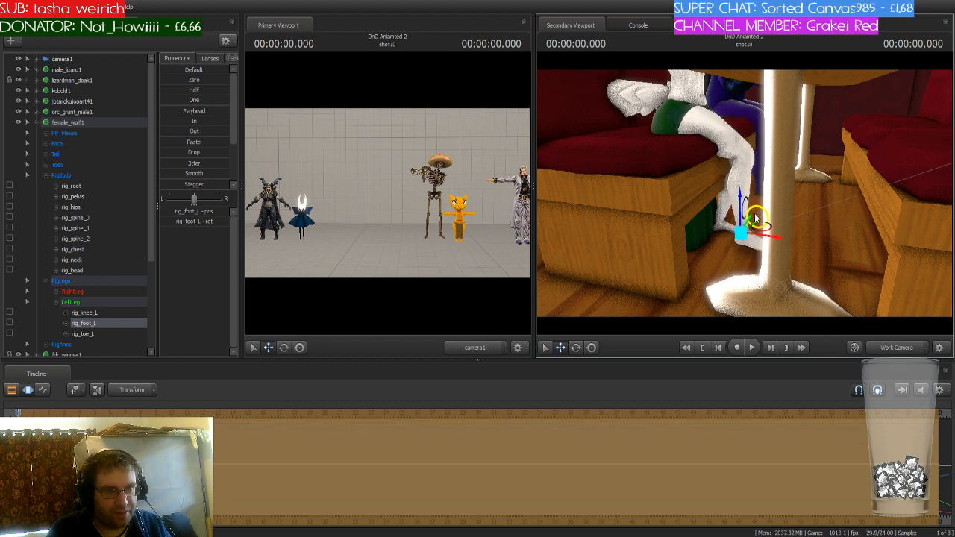
{"action": "left_click_drag", "start_coordinate": [747, 206], "coordinate": [686, 208]}
{"action": "key", "text": "e"}
{"action": "left_click_drag", "start_coordinate": [754, 191], "coordinate": [764, 200], "text": "alt"}
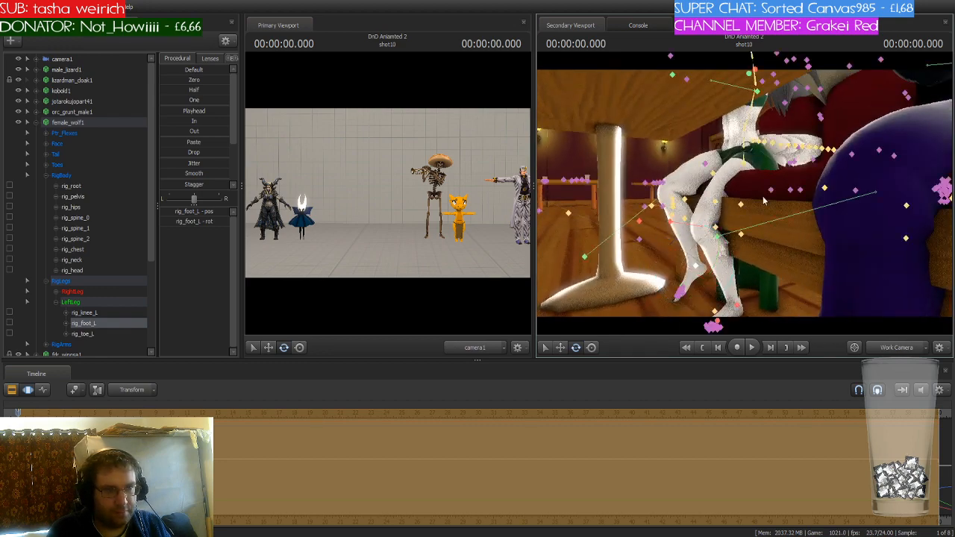
{"action": "key", "text": "ctrl"}
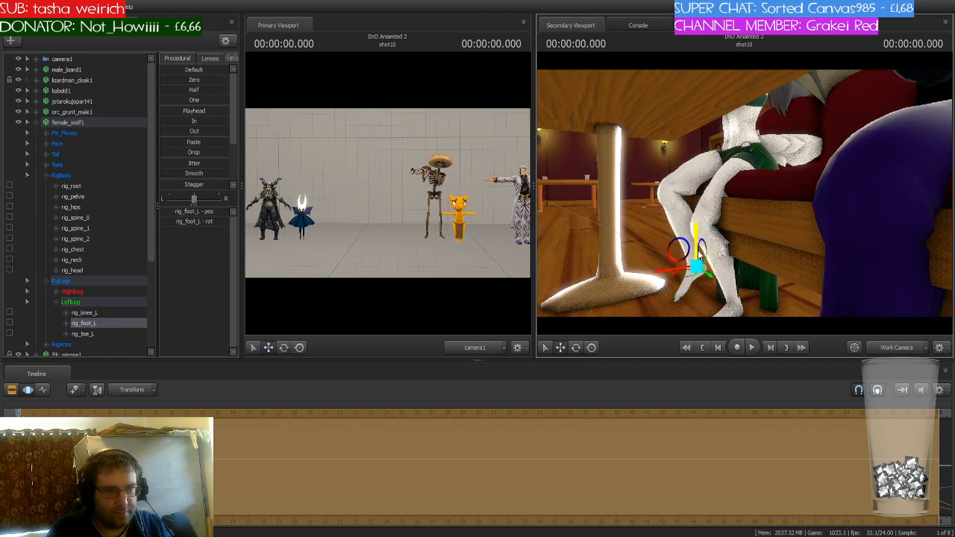
{"action": "mouse_move", "coordinate": [683, 250]}
{"action": "left_mouse_down"}
{"action": "mouse_move", "coordinate": [676, 229]}
{"action": "mouse_move", "coordinate": [672, 240]}
{"action": "left_mouse_up"}
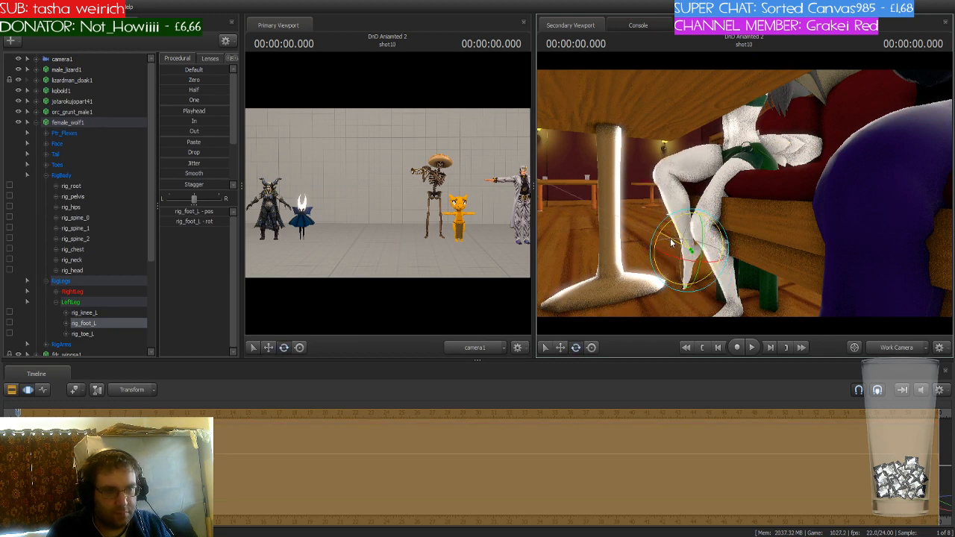
{"action": "key", "text": "ctrl"}
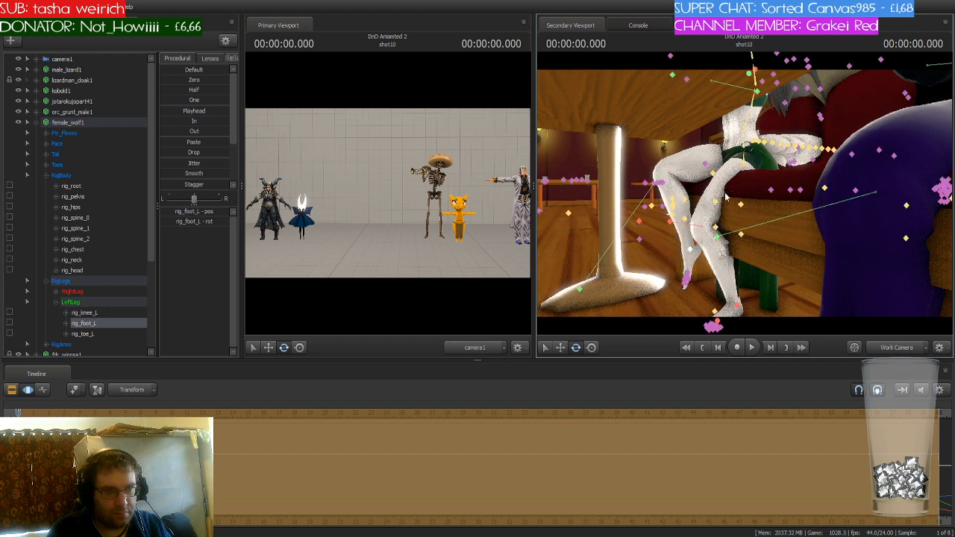
Move and rotate female_wolf1's rig_foot_R to pose the right foot in front of the booth seat.
{"action": "left_click", "coordinate": [737, 306], "text": "ctrl"}
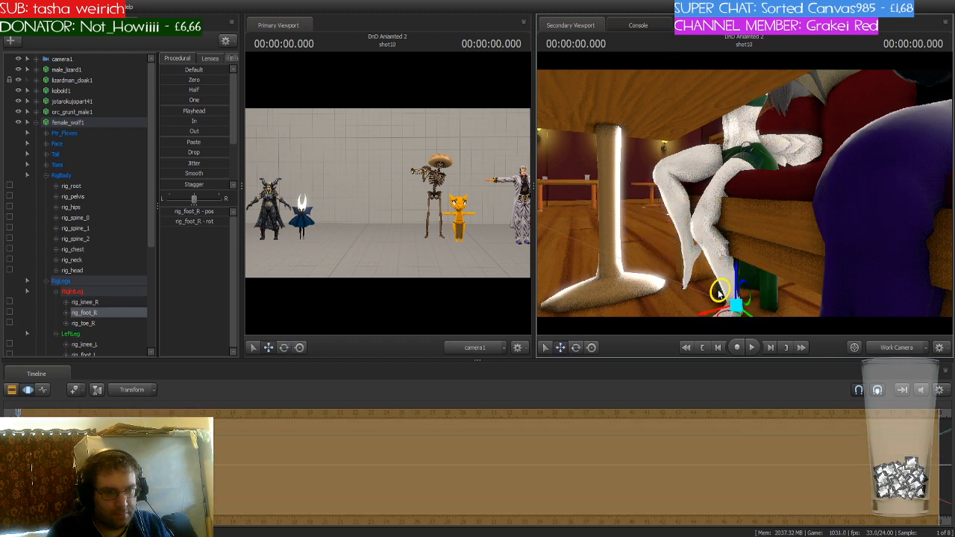
{"action": "left_click_drag", "start_coordinate": [720, 294], "coordinate": [744, 196]}
{"action": "key", "text": "e"}
{"action": "key", "text": "w"}
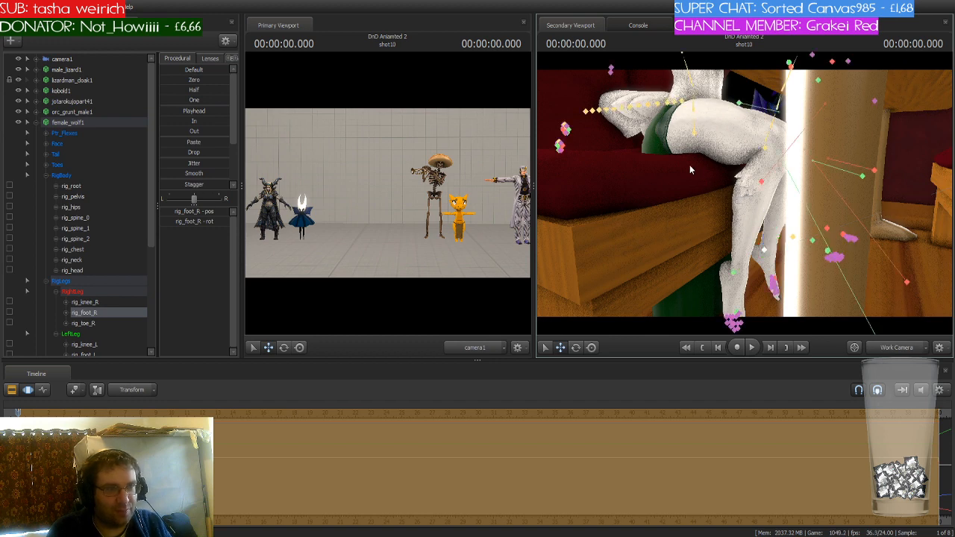
Collapse female_wolf1's controls, show the hidden animation sets, and select the female lizard skirt model.
{"action": "left_click", "coordinate": [28, 123]}
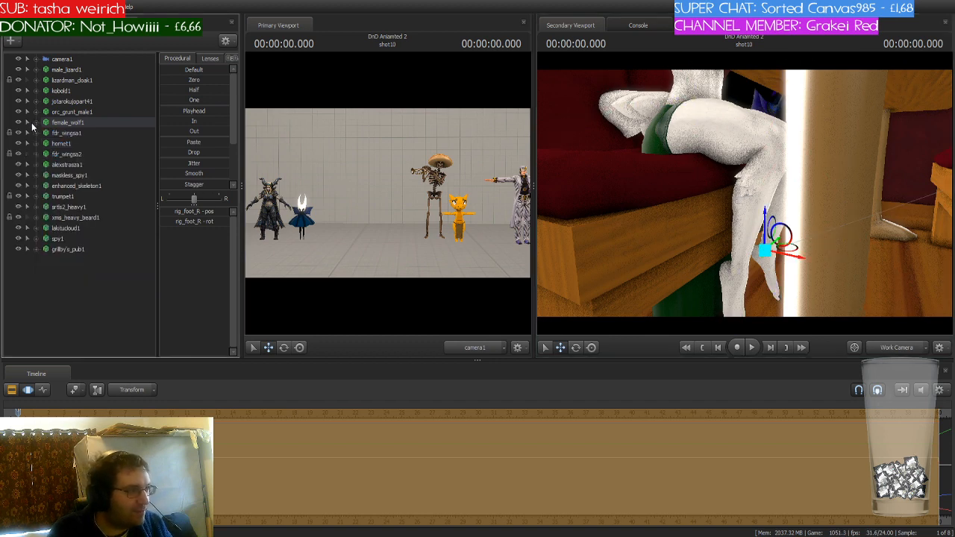
{"action": "left_click", "coordinate": [141, 289]}
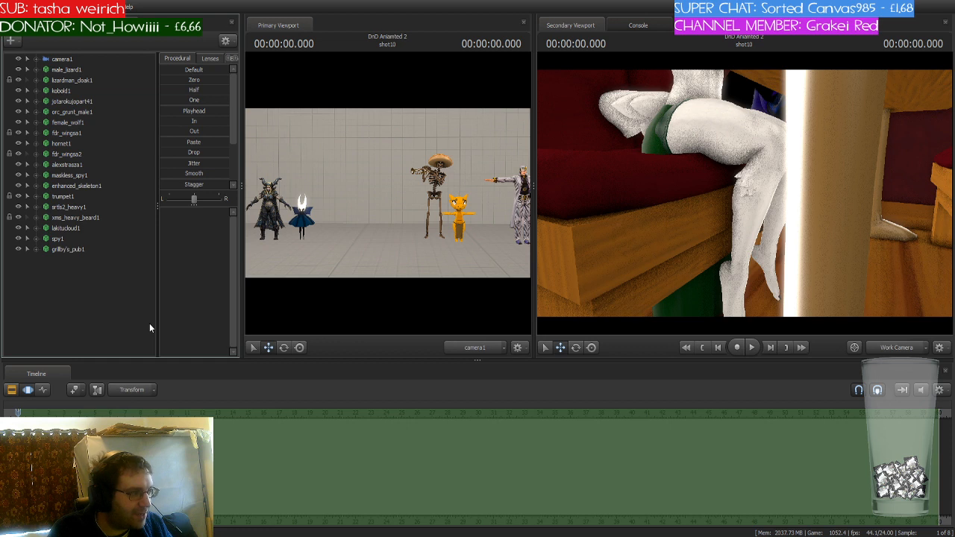
{"action": "key", "text": "ctrl+h"}
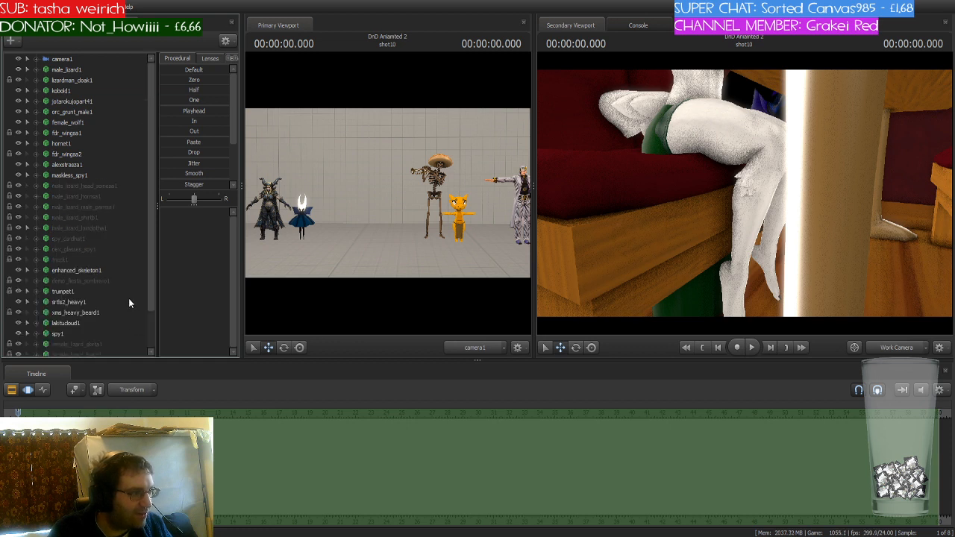
{"action": "scroll", "coordinate": [128, 299], "scroll_direction": "down", "scroll_amount": 2}
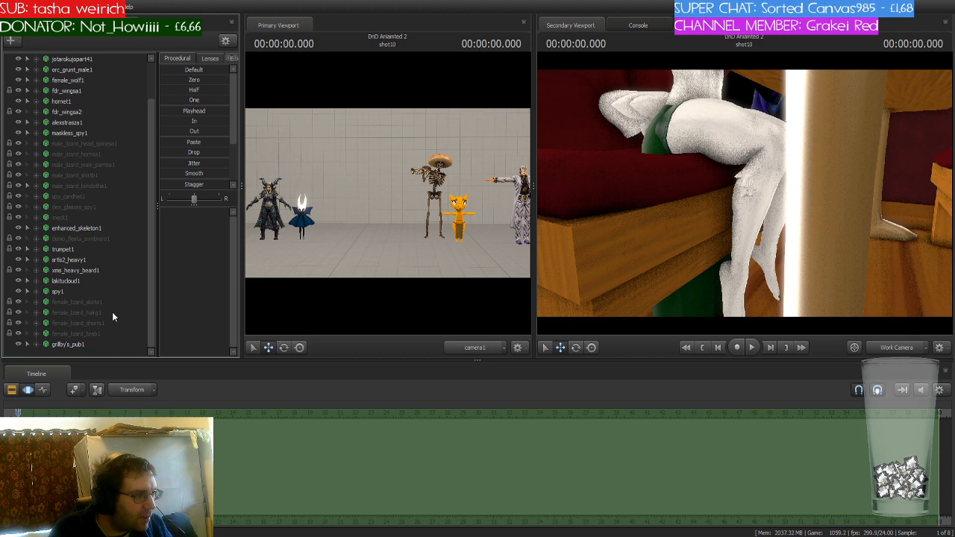
{"action": "left_click", "coordinate": [91, 303]}
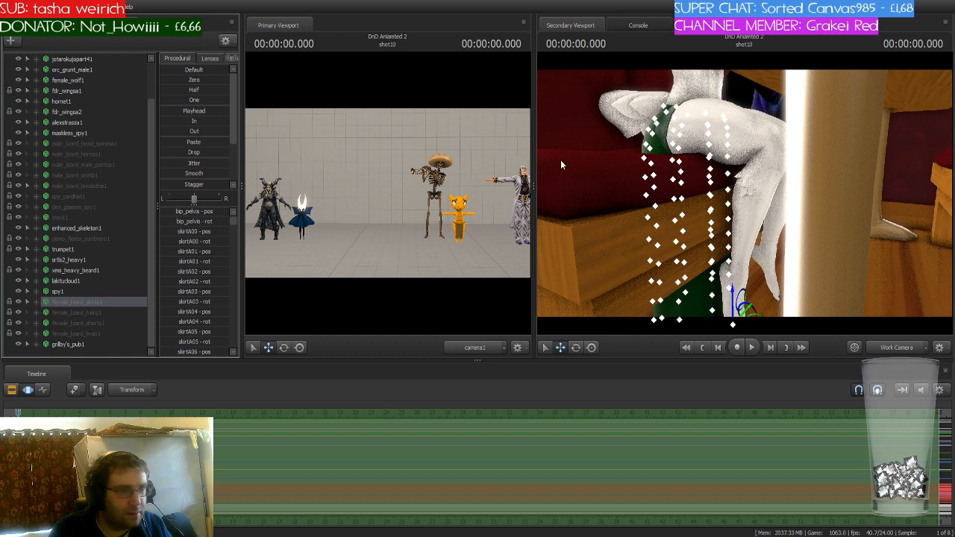
Try rotating the skirt's skirtB00 bone over female_wolf1's thigh, and undo the rotation.
{"action": "left_click_drag", "start_coordinate": [561, 165], "coordinate": [568, 194]}
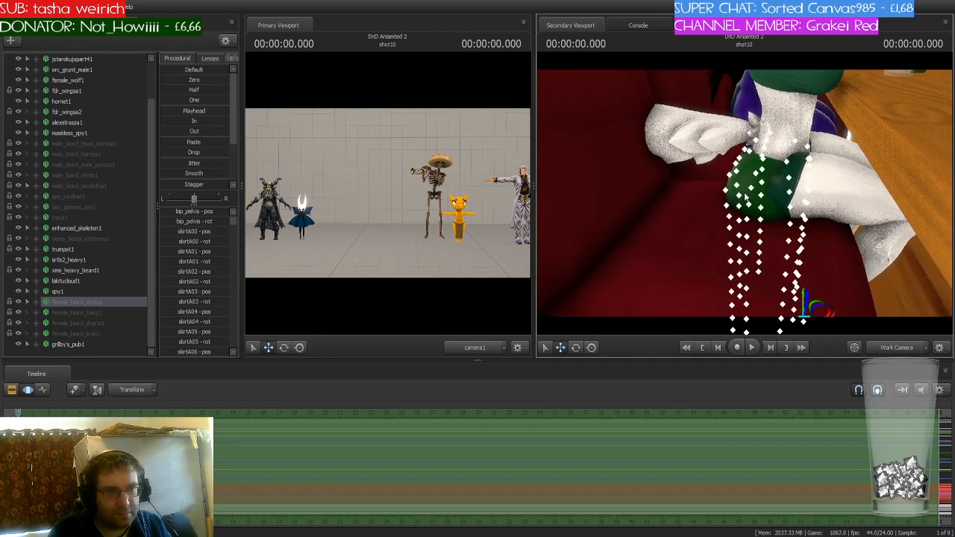
{"action": "left_click", "coordinate": [807, 162]}
{"action": "key", "text": "e"}
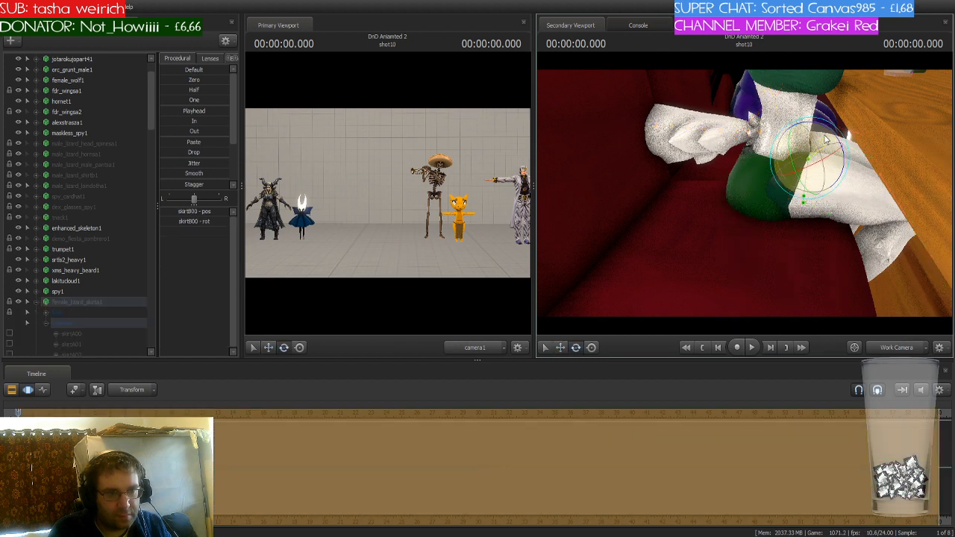
{"action": "mouse_move", "coordinate": [825, 141]}
{"action": "left_mouse_down"}
{"action": "mouse_move", "coordinate": [758, 133]}
{"action": "mouse_move", "coordinate": [742, 112]}
{"action": "mouse_move", "coordinate": [728, 119]}
{"action": "mouse_move", "coordinate": [765, 133]}
{"action": "left_mouse_up"}
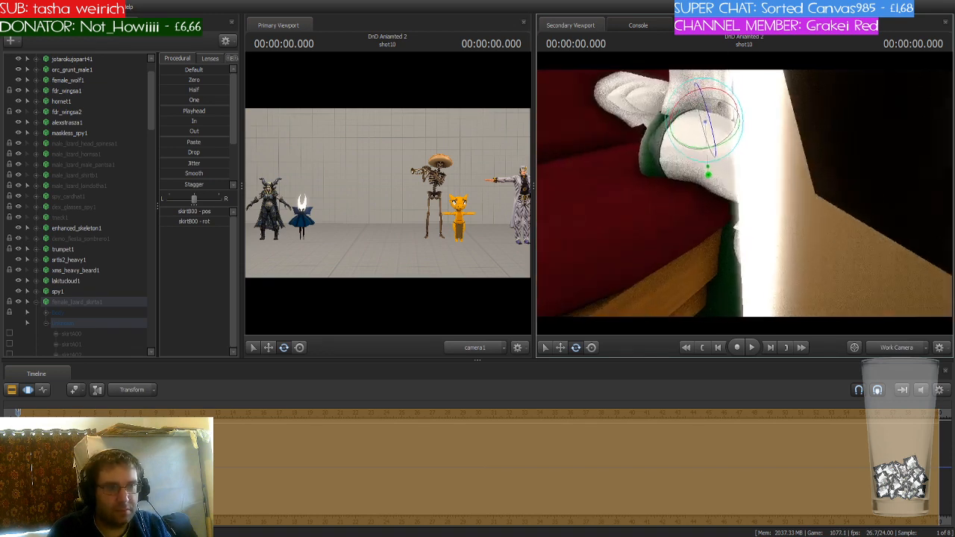
{"action": "left_click_drag", "start_coordinate": [705, 123], "coordinate": [689, 155], "text": "alt"}
{"action": "key", "text": "ctrl+z"}
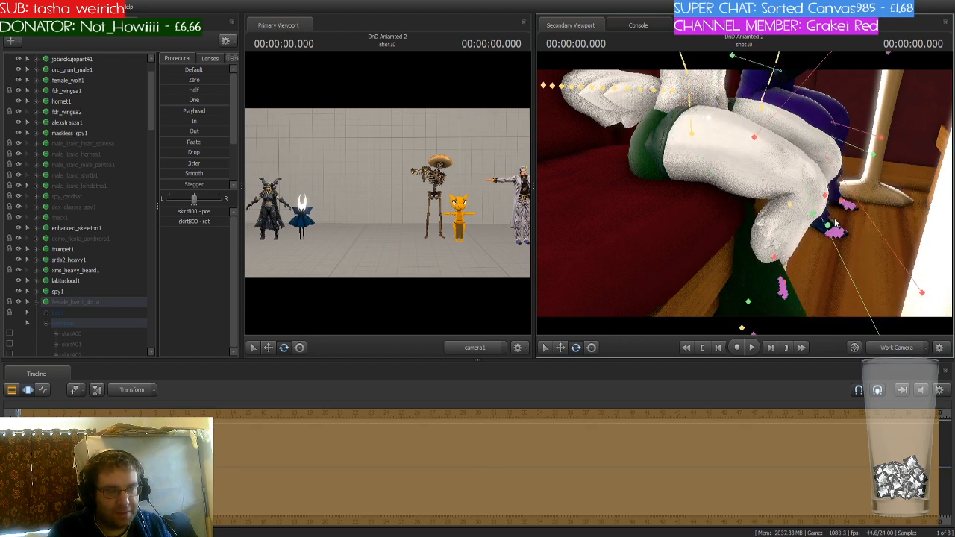
{"action": "left_click_drag", "start_coordinate": [835, 222], "coordinate": [781, 250]}
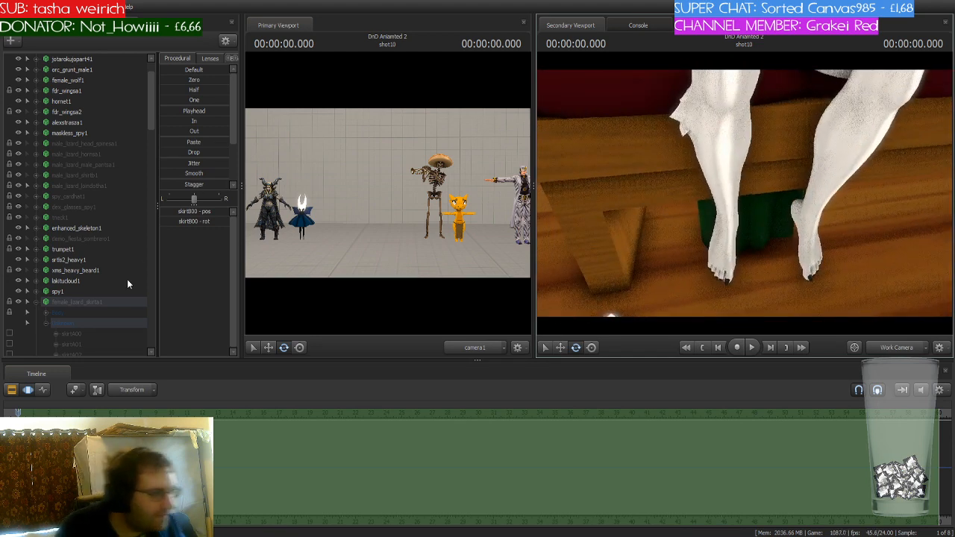
{"action": "scroll", "coordinate": [91, 282], "scroll_direction": "down", "scroll_amount": 3}
{"action": "left_click", "coordinate": [87, 238]}
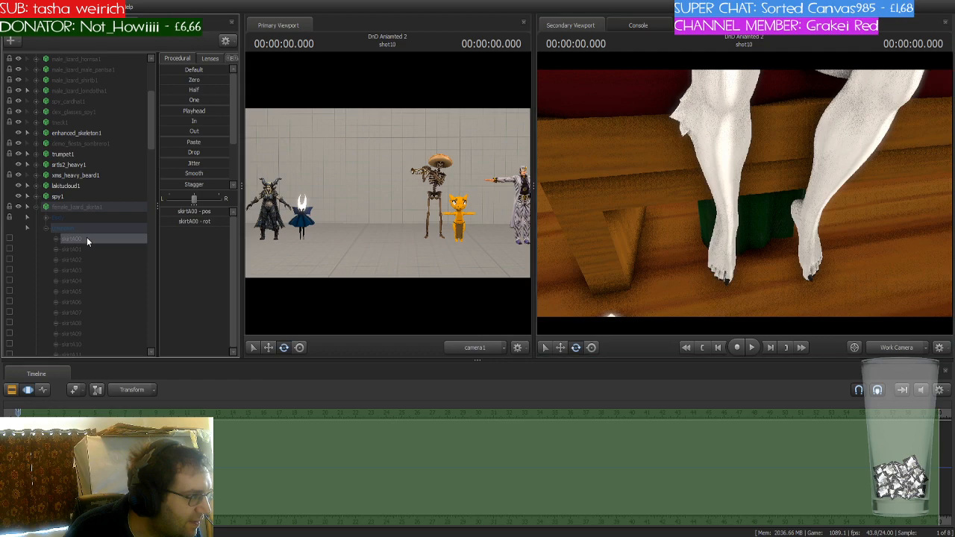
{"action": "left_click_drag", "start_coordinate": [610, 199], "coordinate": [590, 196]}
{"action": "left_click_drag", "start_coordinate": [745, 195], "coordinate": [820, 196]}
{"action": "left_click", "coordinate": [84, 207]}
{"action": "key", "text": "w"}
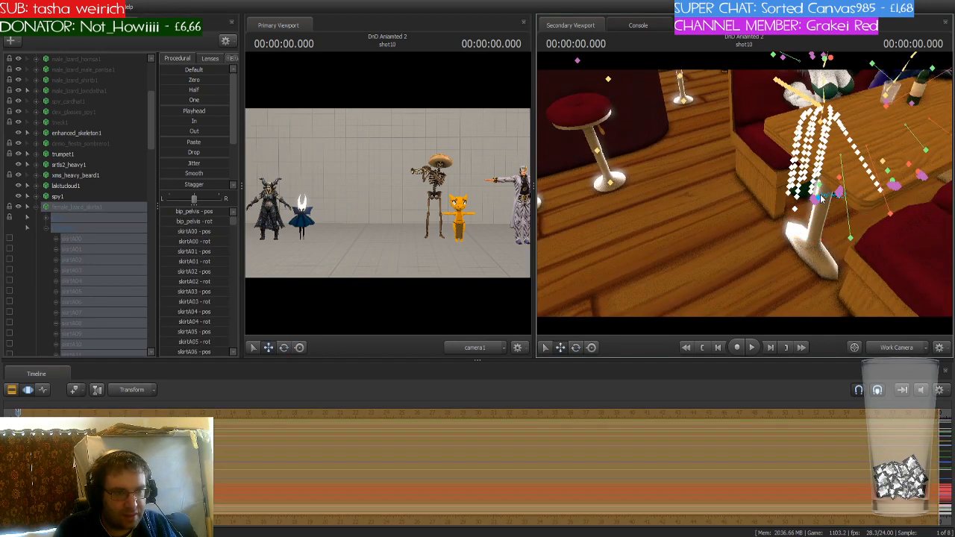
{"action": "key", "text": "ctrl+z"}
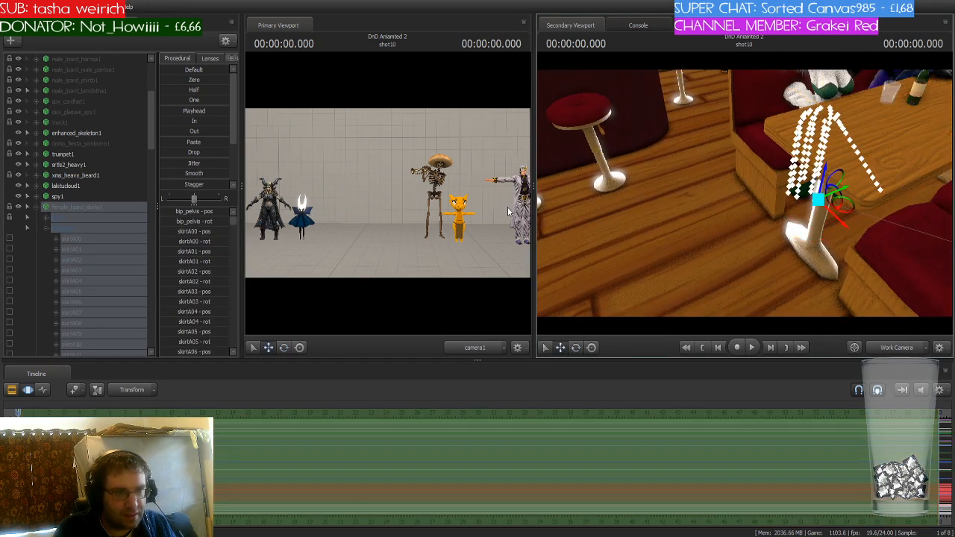
{"action": "left_click", "coordinate": [36, 207]}
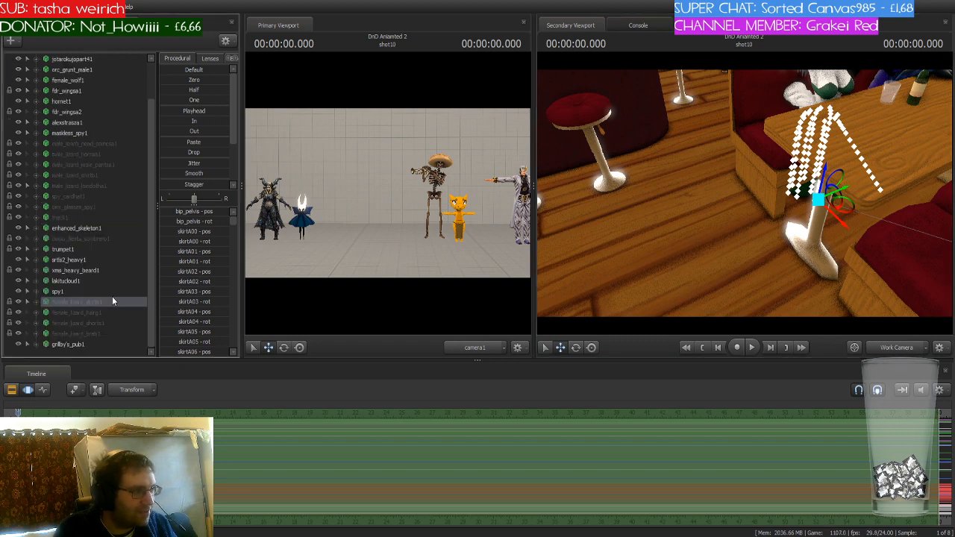
Move female_wolf1 out of the booth onto the open pub floor so her legs and the skirt are unobstructed.
{"action": "scroll", "coordinate": [114, 245], "scroll_direction": "up", "scroll_amount": 2}
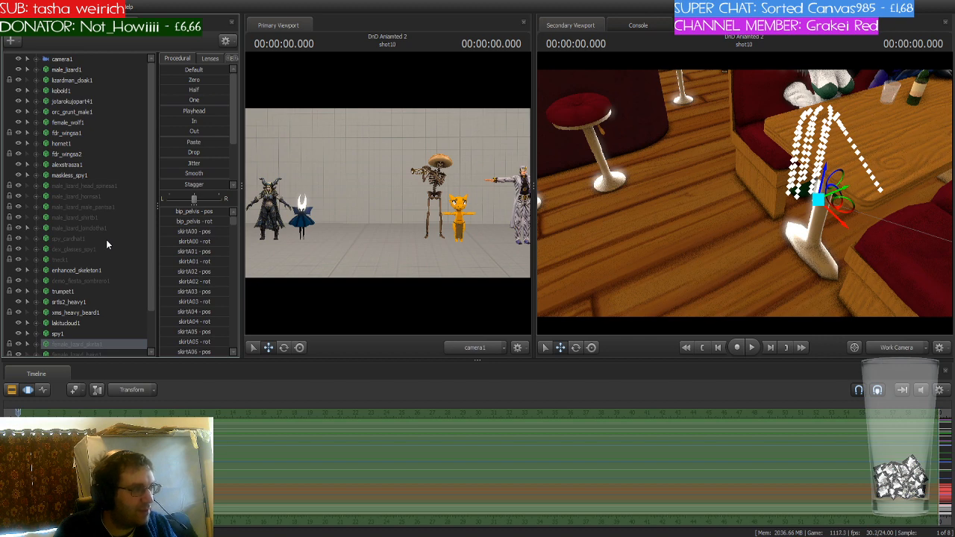
{"action": "left_click", "coordinate": [79, 124]}
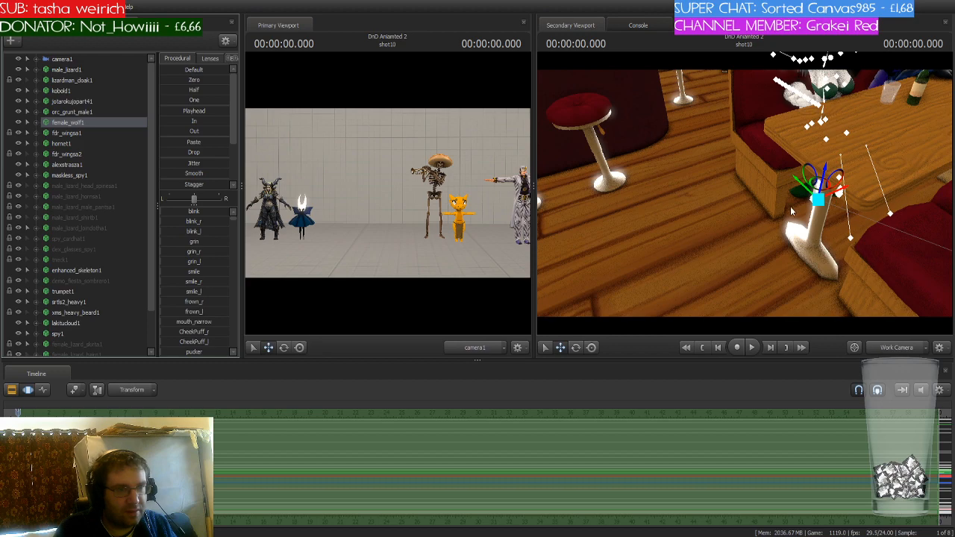
{"action": "left_click_drag", "start_coordinate": [846, 193], "coordinate": [744, 192]}
{"action": "key", "text": "w"}
{"action": "key", "text": "d"}
{"action": "key", "text": "a"}
{"action": "key", "text": "ctrl"}
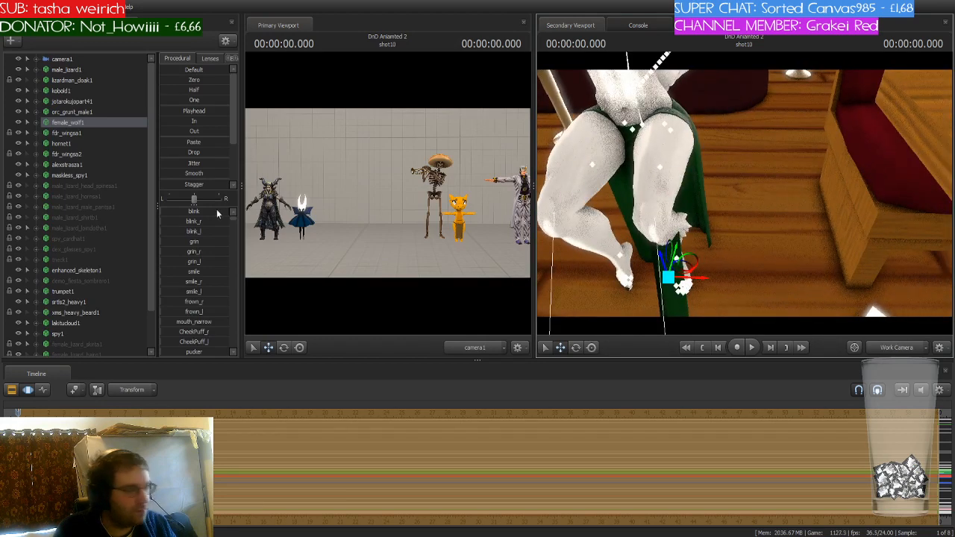
Expand the female lizard skirt's bone controls and select the whole skirt model to show its bones.
{"action": "scroll", "coordinate": [104, 229], "scroll_direction": "down", "scroll_amount": 2}
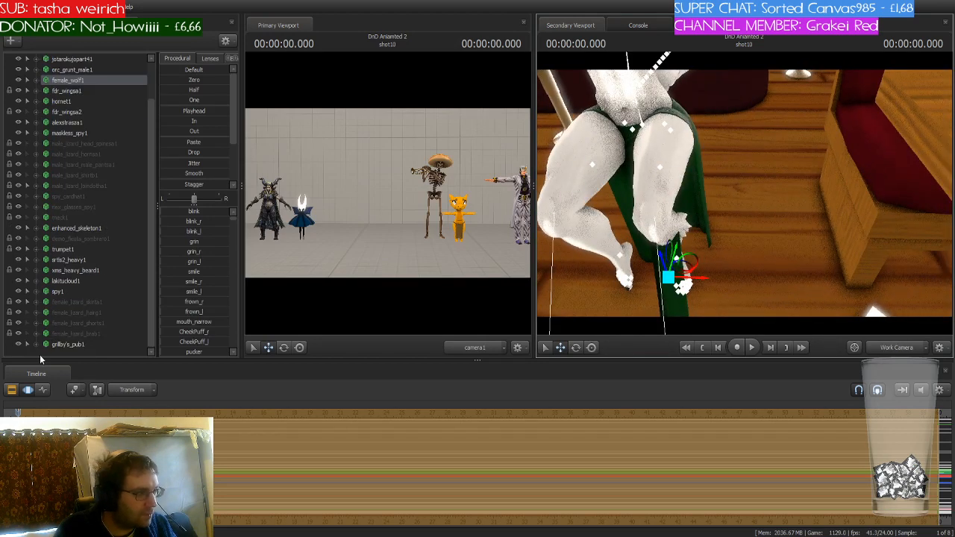
{"action": "left_click", "coordinate": [32, 302]}
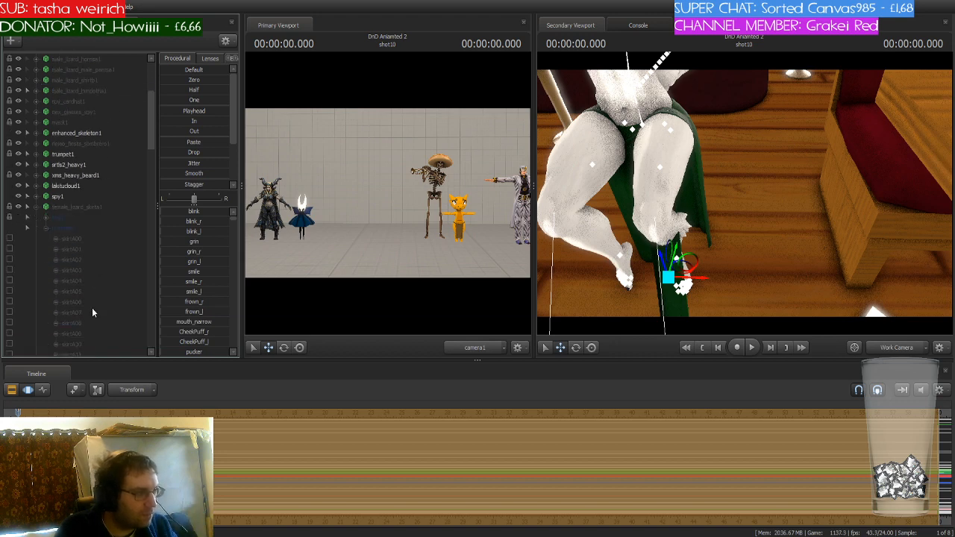
{"action": "scroll", "coordinate": [92, 312], "scroll_direction": "down", "scroll_amount": 2}
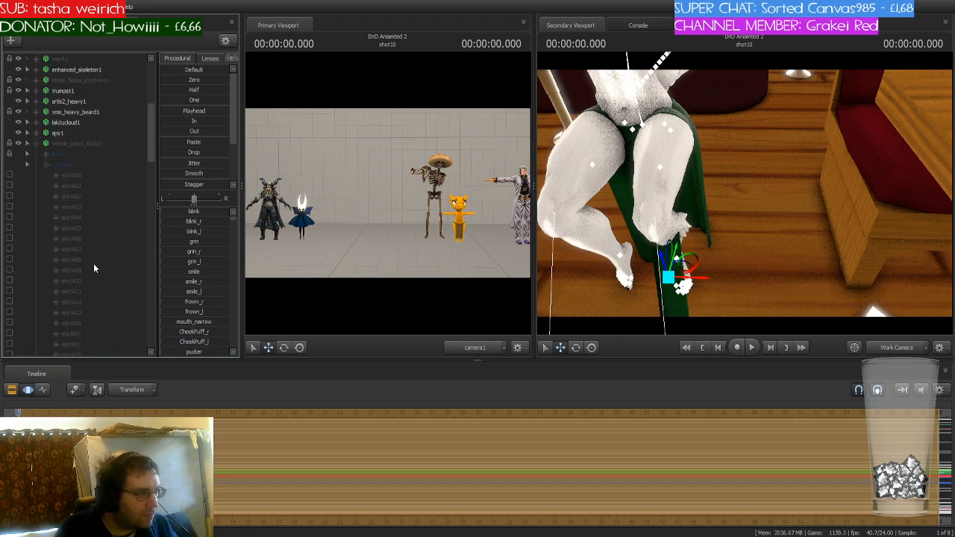
{"action": "left_click", "coordinate": [86, 176]}
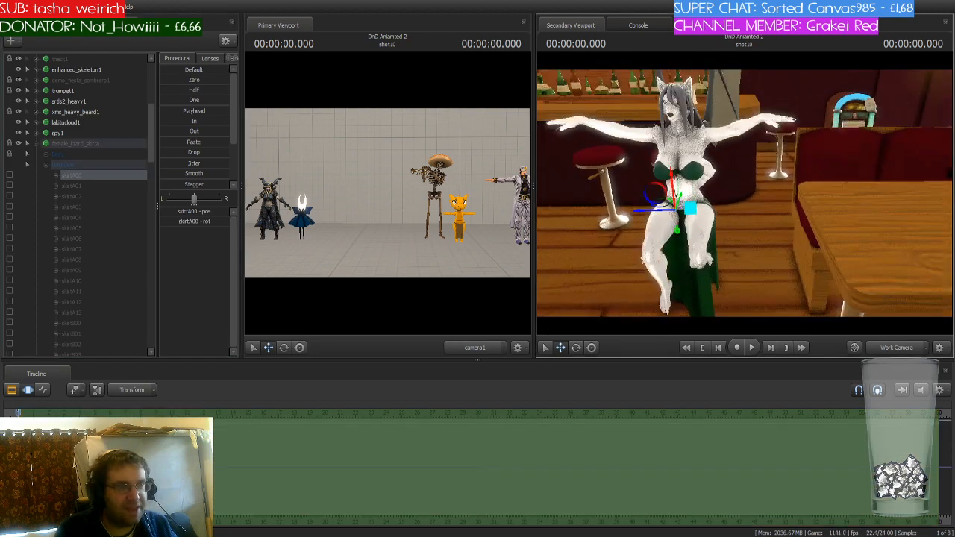
{"action": "left_click_drag", "start_coordinate": [744, 194], "coordinate": [690, 233]}
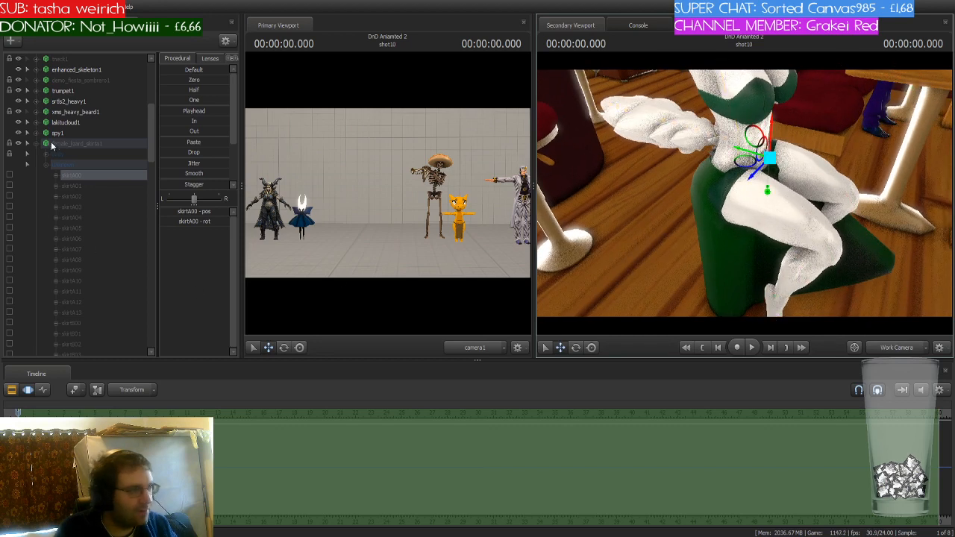
{"action": "left_click", "coordinate": [88, 145]}
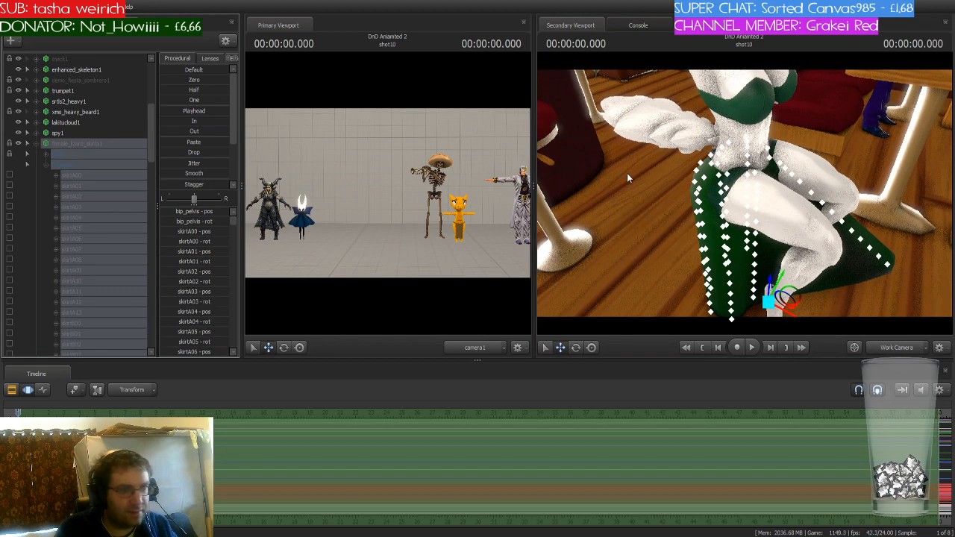
Rotate the skirt's skirtA00 bone forward so that part of the cloth extends over female_wolf1's thighs.
{"action": "left_click_drag", "start_coordinate": [765, 218], "coordinate": [717, 205]}
{"action": "left_click_drag", "start_coordinate": [799, 196], "coordinate": [745, 194]}
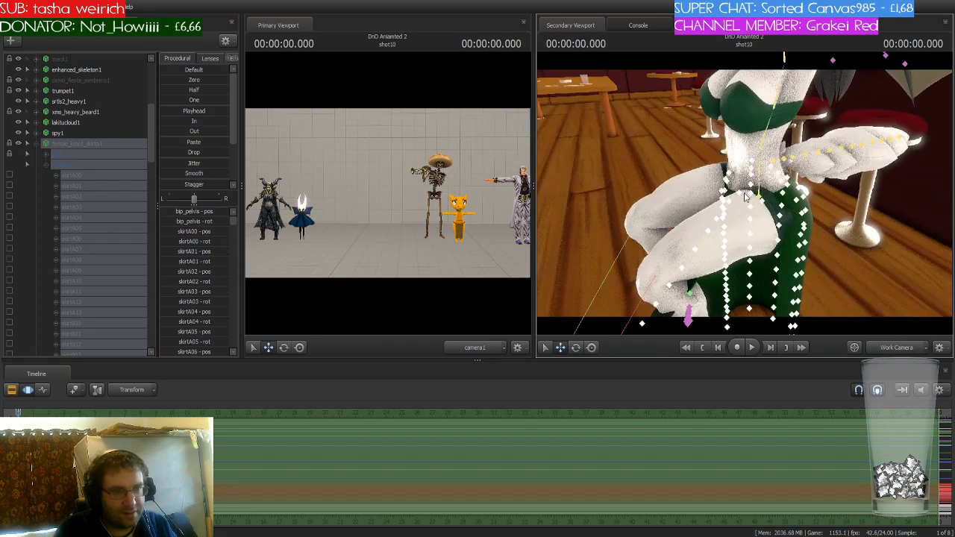
{"action": "left_click_drag", "start_coordinate": [857, 213], "coordinate": [749, 198]}
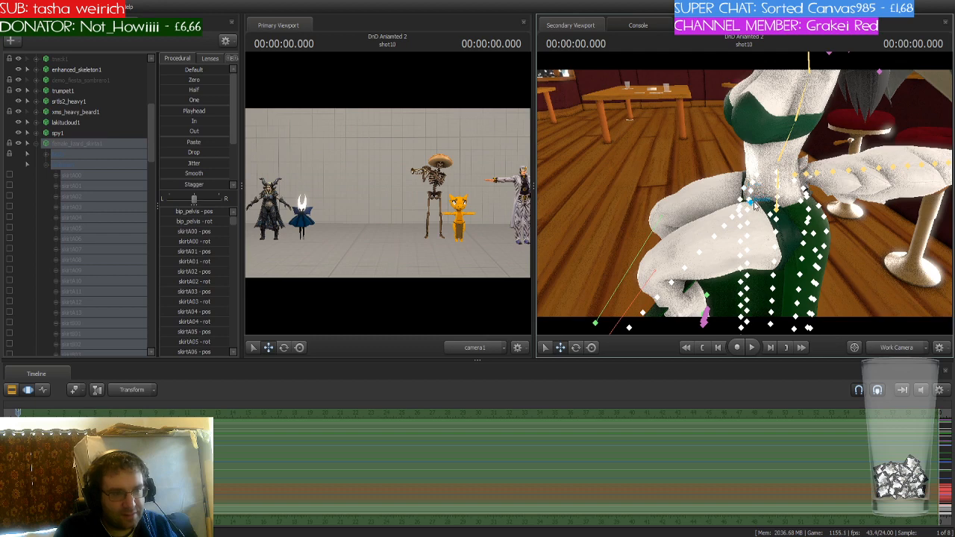
{"action": "left_click", "coordinate": [750, 201]}
{"action": "key", "text": "e"}
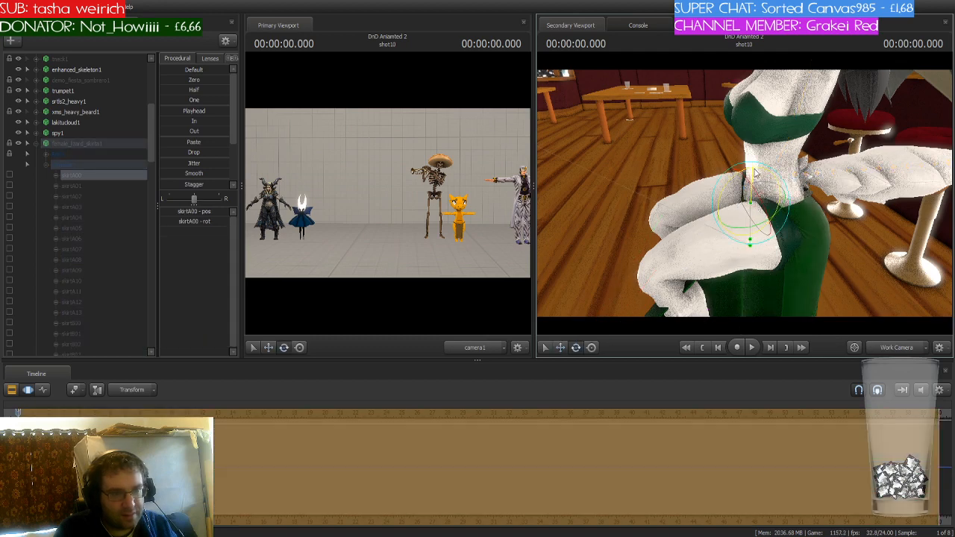
{"action": "left_click_drag", "start_coordinate": [753, 170], "coordinate": [774, 177]}
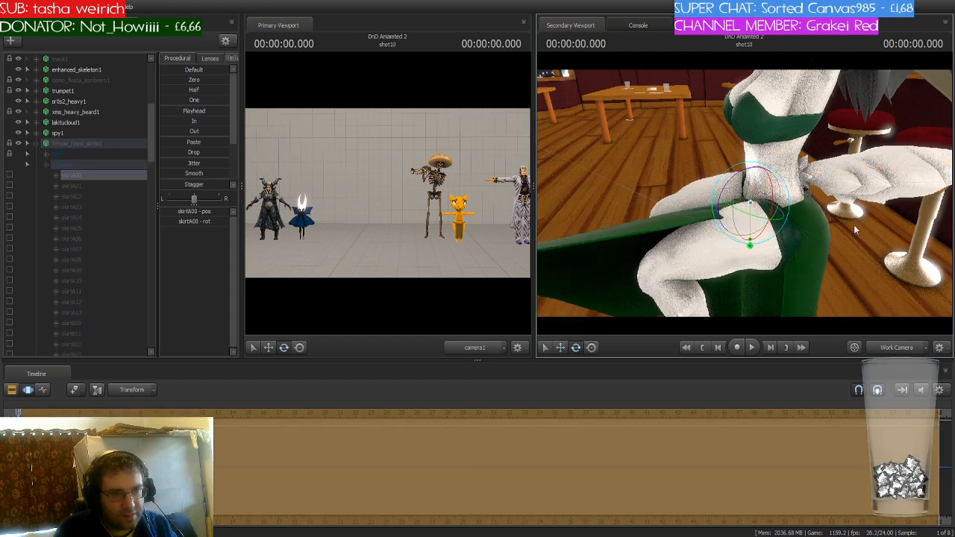
{"action": "left_click_drag", "start_coordinate": [856, 230], "coordinate": [738, 187]}
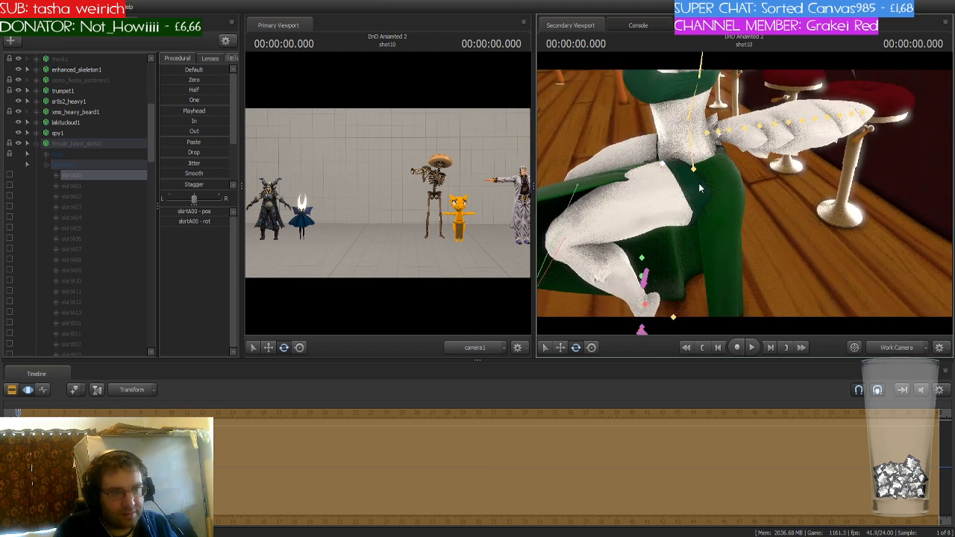
Rotate the skirt's skirtB00 bone forward to spread the cloth across female_wolf1's lap.
{"action": "left_click", "coordinate": [95, 196]}
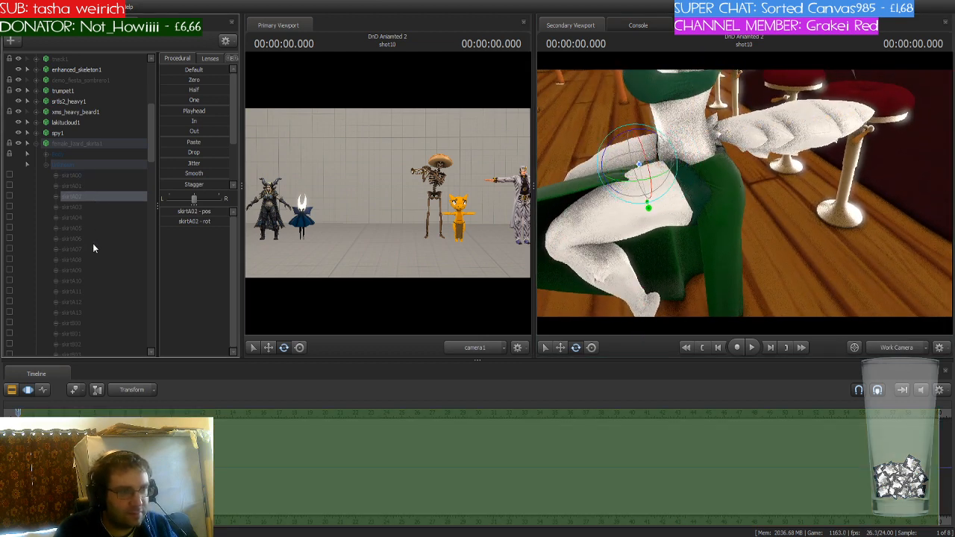
{"action": "scroll", "coordinate": [89, 264], "scroll_direction": "down", "scroll_amount": 3}
{"action": "scroll", "coordinate": [90, 265], "scroll_direction": "down", "scroll_amount": 2}
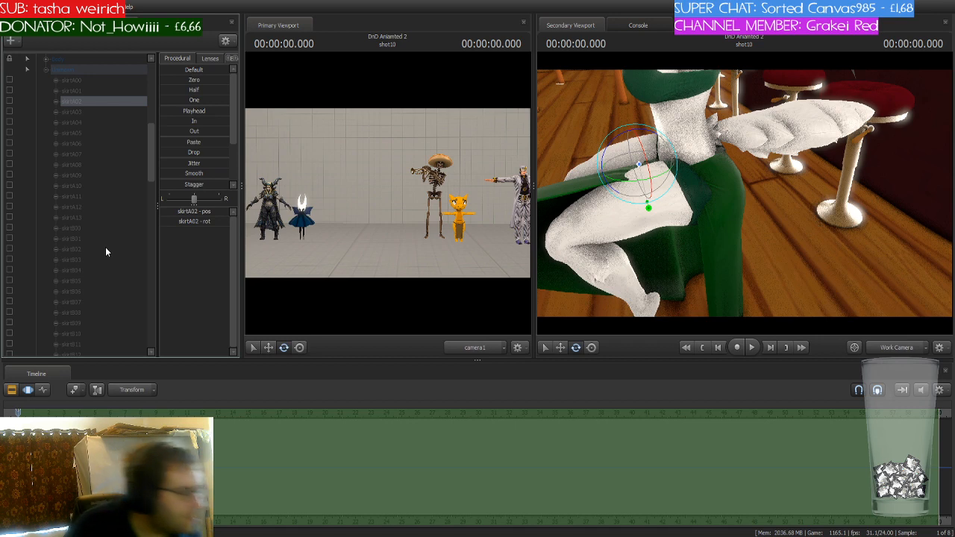
{"action": "left_click", "coordinate": [85, 226]}
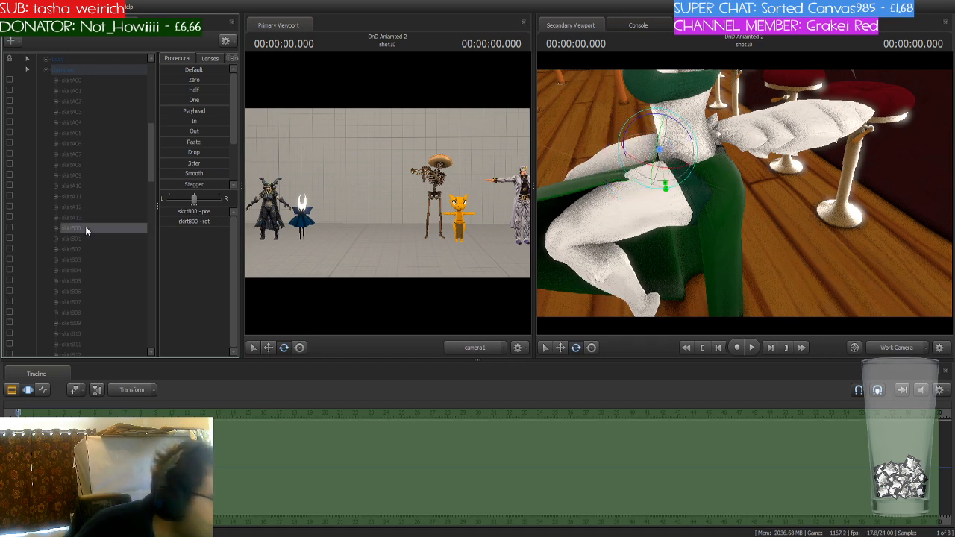
{"action": "mouse_move", "coordinate": [745, 194]}
{"action": "left_mouse_down"}
{"action": "mouse_move", "coordinate": [761, 200]}
{"action": "mouse_move", "coordinate": [744, 196]}
{"action": "left_mouse_up"}
{"action": "left_click_drag", "start_coordinate": [713, 155], "coordinate": [716, 133]}
{"action": "left_click_drag", "start_coordinate": [758, 166], "coordinate": [748, 183]}
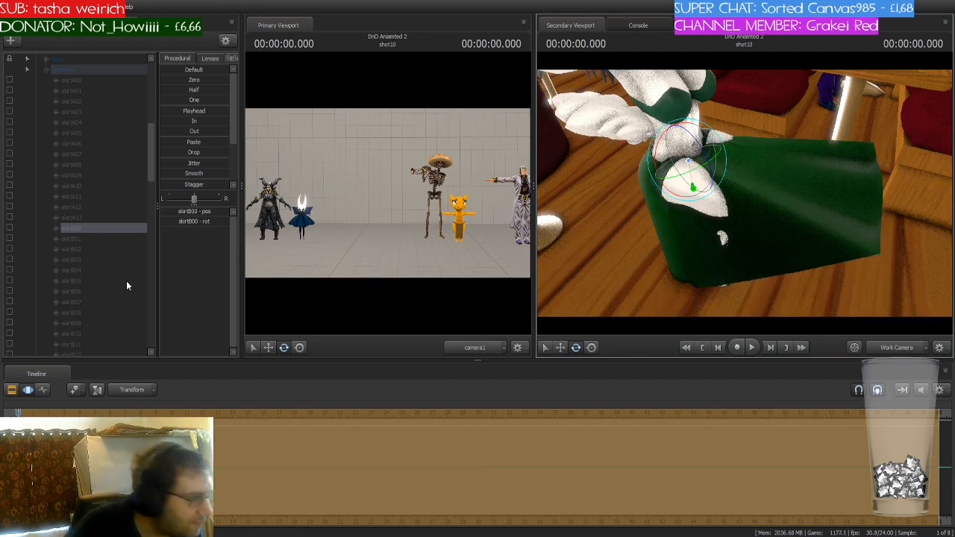
Rotate the skirt's skirtC00 bone outward so the cloth covers the exposed side of female_wolf1's thigh.
{"action": "scroll", "coordinate": [126, 280], "scroll_direction": "down", "scroll_amount": 2}
{"action": "left_click", "coordinate": [74, 313]}
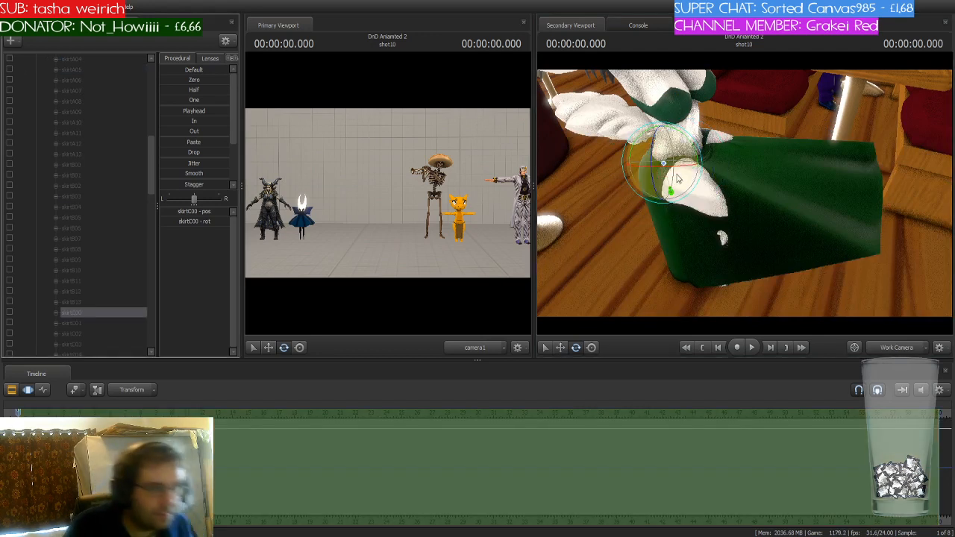
{"action": "left_click_drag", "start_coordinate": [652, 177], "coordinate": [649, 102]}
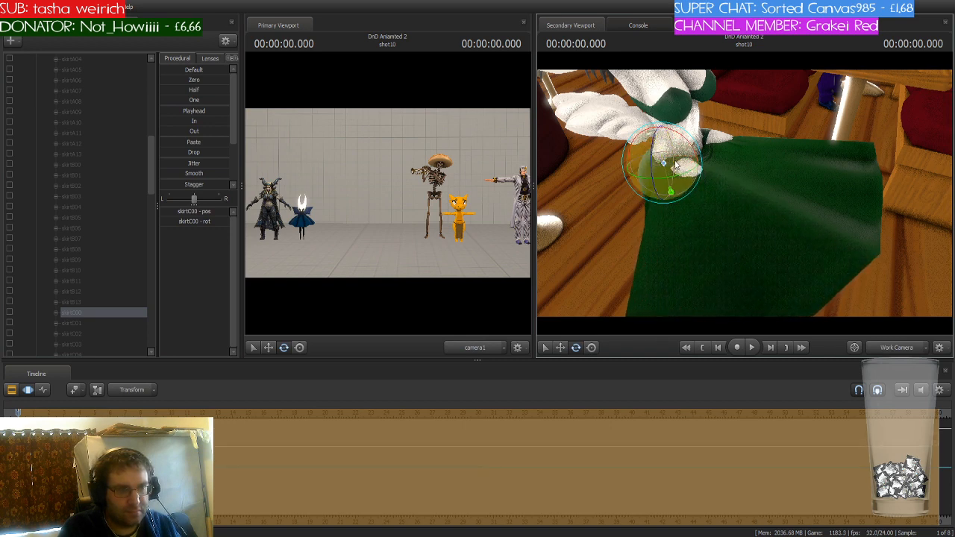
{"action": "left_click_drag", "start_coordinate": [682, 167], "coordinate": [674, 149]}
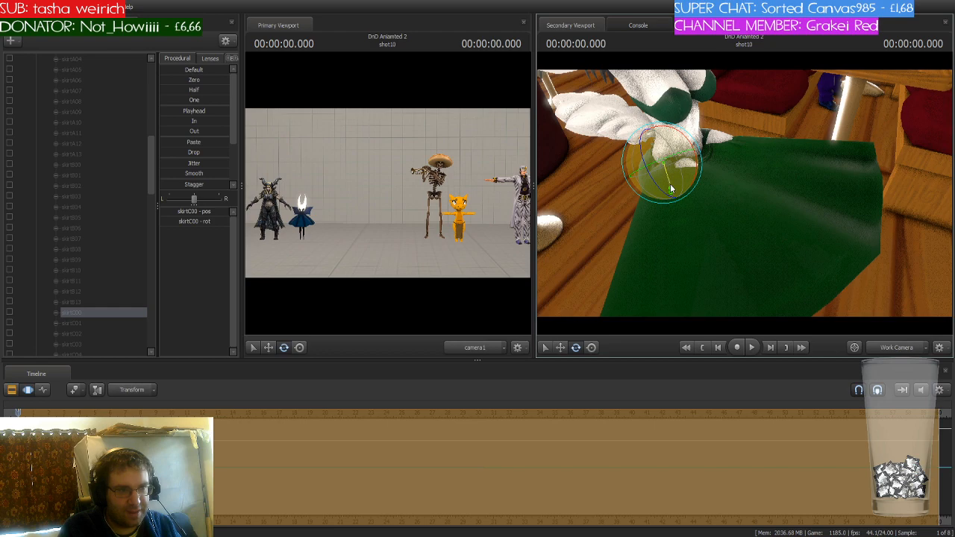
{"action": "left_click_drag", "start_coordinate": [671, 189], "coordinate": [674, 195]}
{"action": "left_click_drag", "start_coordinate": [674, 239], "coordinate": [725, 228]}
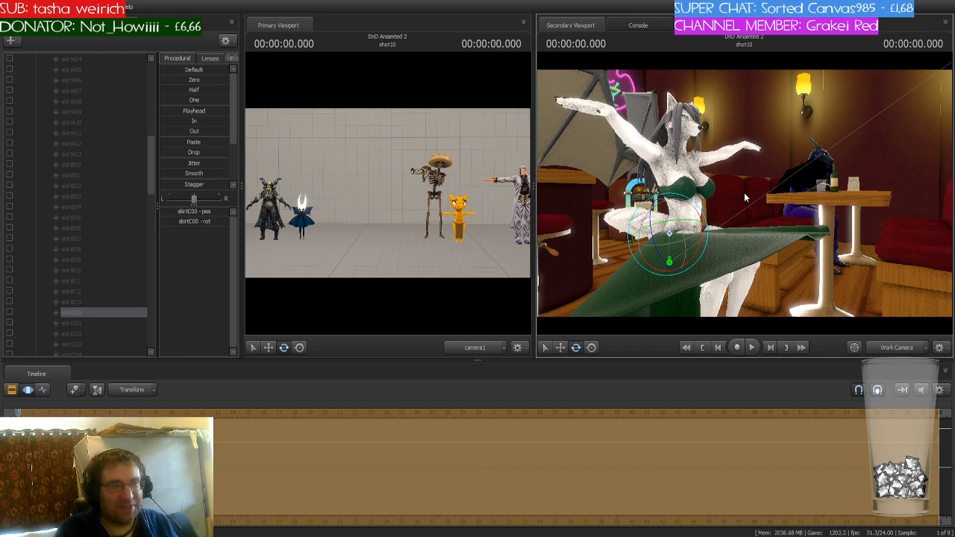
{"action": "mouse_move", "coordinate": [744, 192]}
{"action": "left_mouse_down"}
{"action": "mouse_move", "coordinate": [723, 217]}
{"action": "mouse_move", "coordinate": [795, 212]}
{"action": "mouse_move", "coordinate": [784, 223]}
{"action": "mouse_move", "coordinate": [744, 192]}
{"action": "left_mouse_up"}
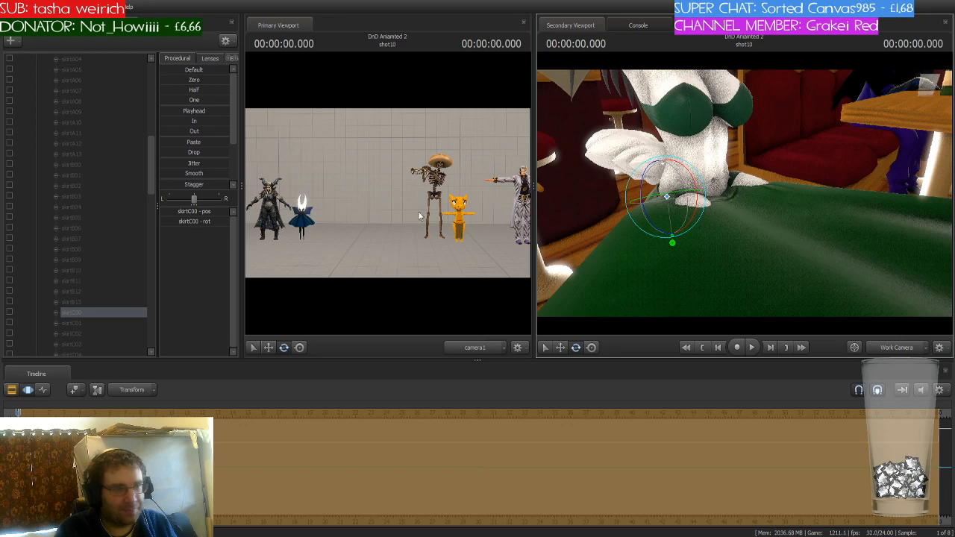
Reposition the skirt's skirtB00 and skirtA00 bones around female_wolf1's waist and check the drape from several angles.
{"action": "left_click", "coordinate": [82, 165]}
{"action": "left_click_drag", "start_coordinate": [703, 173], "coordinate": [705, 224]}
{"action": "scroll", "coordinate": [112, 153], "scroll_direction": "up", "scroll_amount": 3}
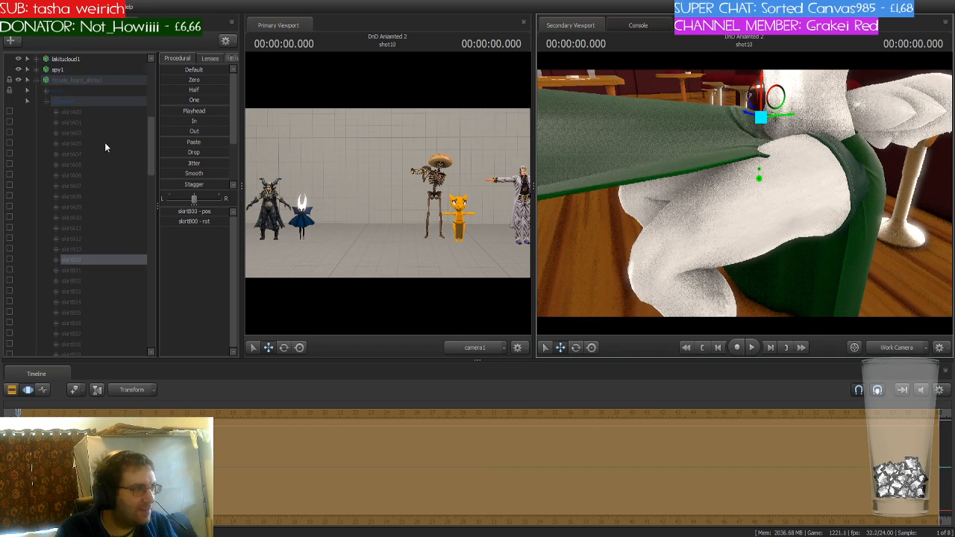
{"action": "left_click", "coordinate": [83, 112]}
{"action": "left_click_drag", "start_coordinate": [788, 123], "coordinate": [870, 140]}
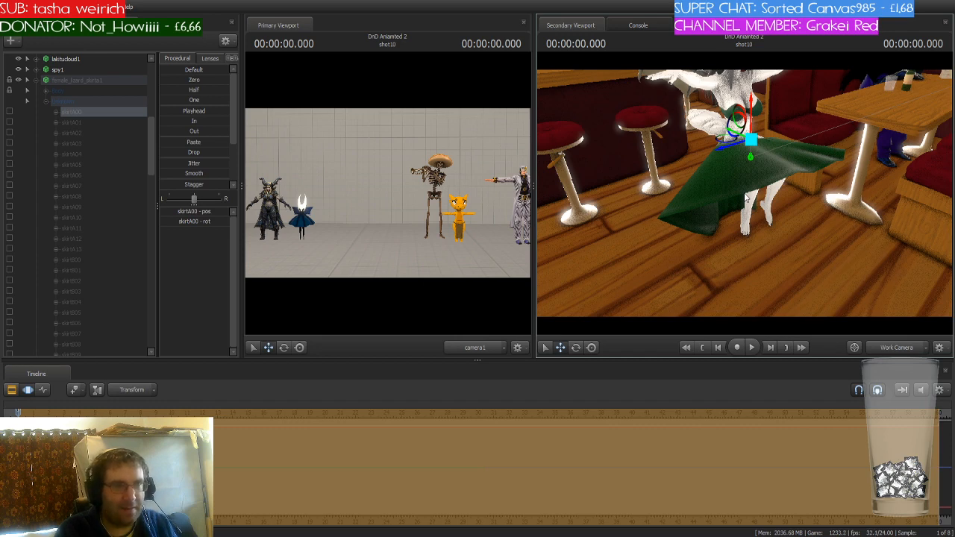
{"action": "left_click_drag", "start_coordinate": [763, 198], "coordinate": [794, 166]}
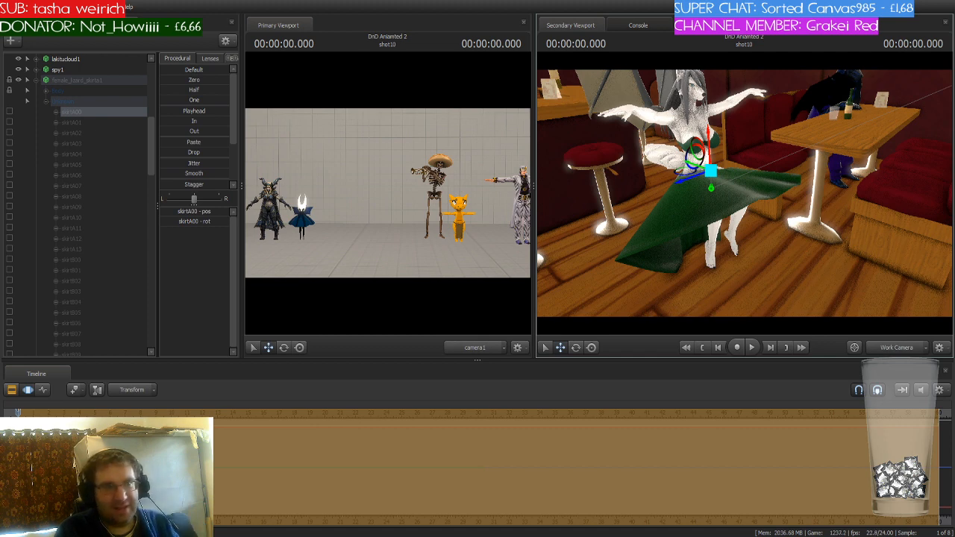
{"action": "left_click_drag", "start_coordinate": [794, 165], "coordinate": [776, 131]}
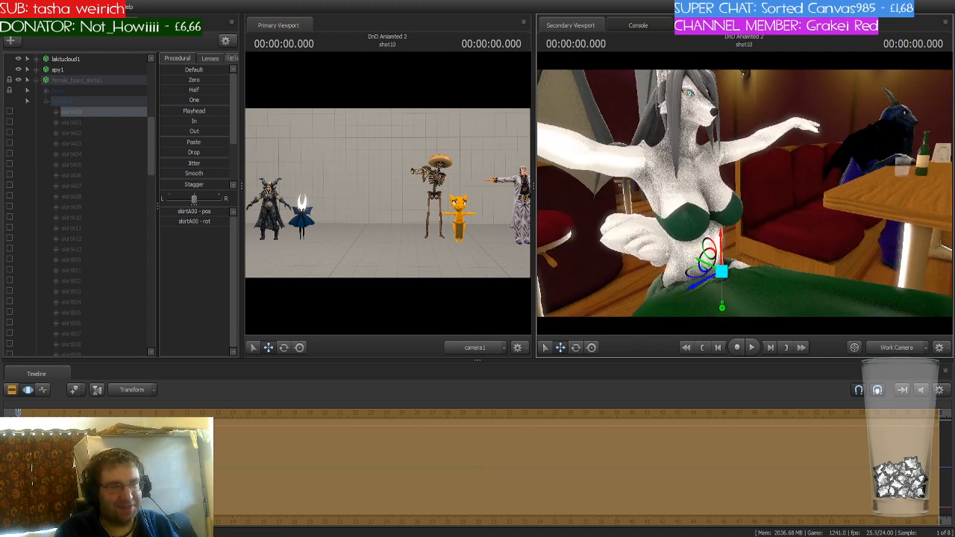
{"action": "left_click_drag", "start_coordinate": [714, 119], "coordinate": [706, 178]}
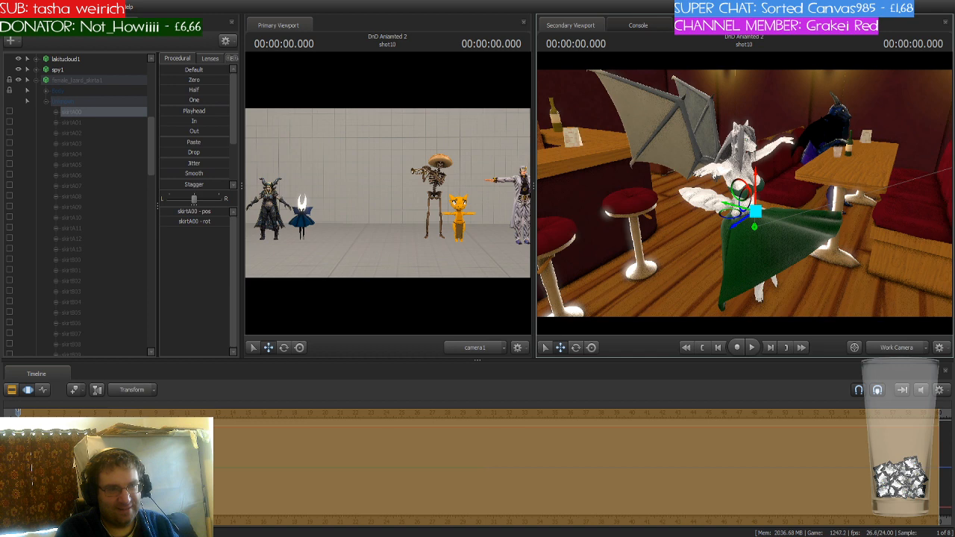
Undo the skirt bone changes and female_wolf1's move out of the booth.
{"action": "mouse_move", "coordinate": [744, 194]}
{"action": "left_mouse_down"}
{"action": "mouse_move", "coordinate": [746, 224]}
{"action": "mouse_move", "coordinate": [716, 227]}
{"action": "mouse_move", "coordinate": [708, 198]}
{"action": "mouse_move", "coordinate": [746, 196]}
{"action": "left_mouse_up"}
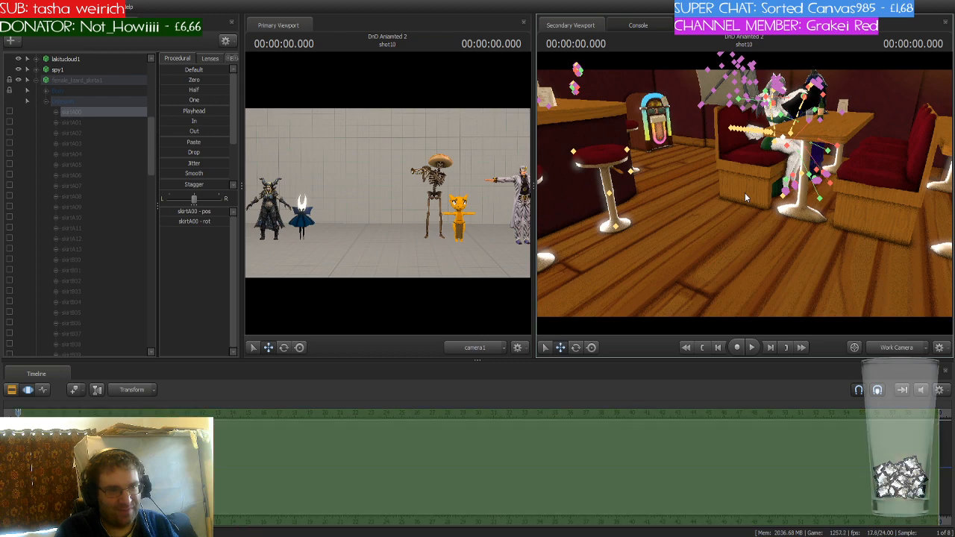
{"action": "key", "text": "w"}
{"action": "left_click_drag", "start_coordinate": [752, 203], "coordinate": [743, 149]}
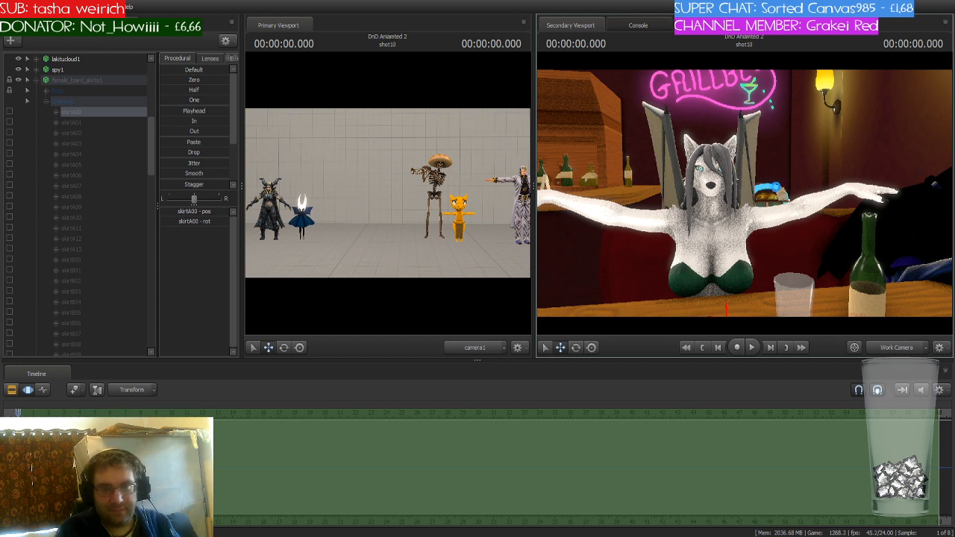
{"action": "left_click_drag", "start_coordinate": [778, 187], "coordinate": [874, 227]}
{"action": "key", "text": "w"}
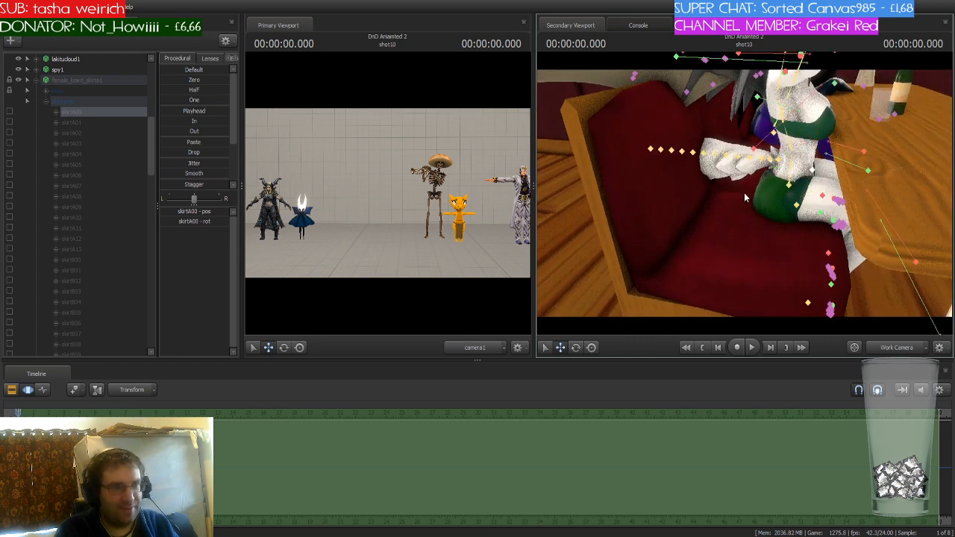
Make the skirt model unselectable, collapse its bones and remove the greyed-out models from the animation set list.
{"action": "left_click", "coordinate": [102, 80]}
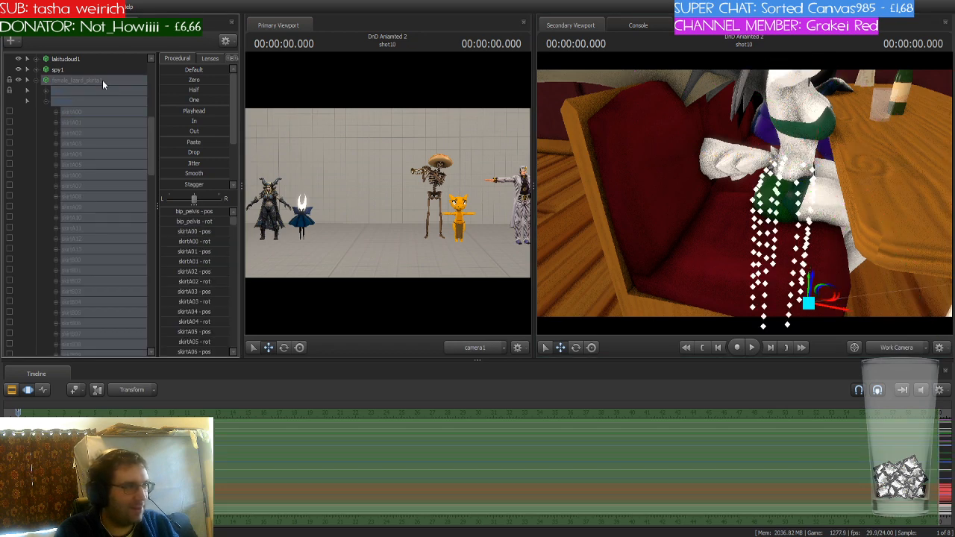
{"action": "left_click_drag", "start_coordinate": [600, 235], "coordinate": [744, 193]}
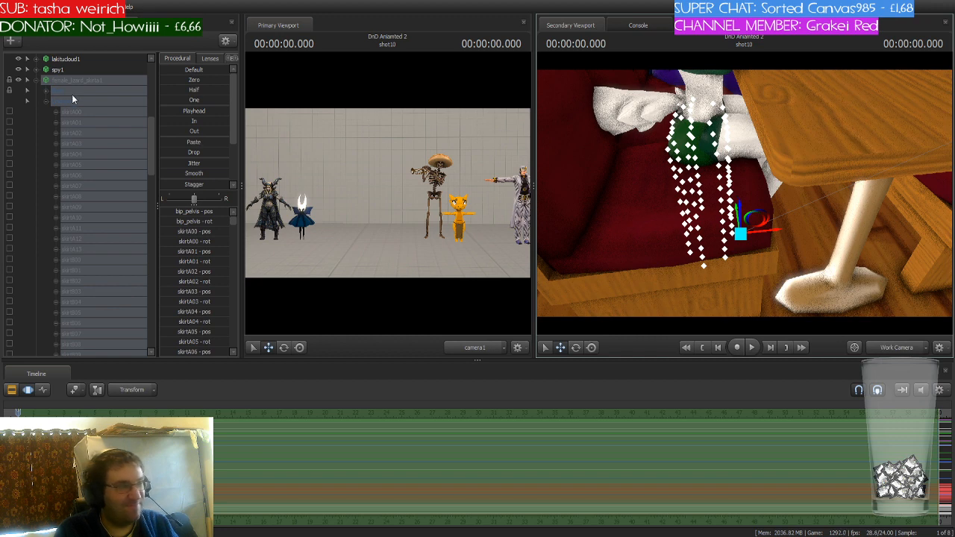
{"action": "left_click", "coordinate": [26, 81]}
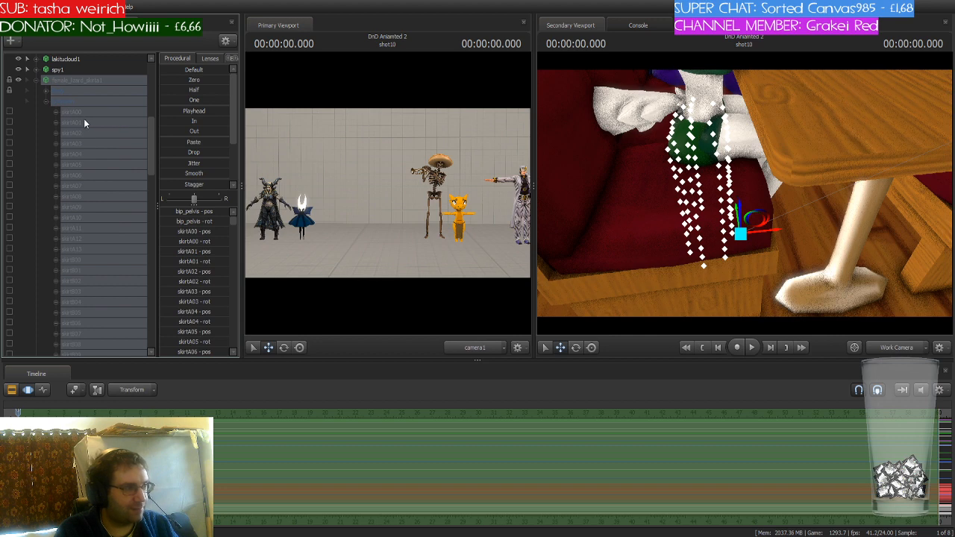
{"action": "left_click", "coordinate": [35, 81]}
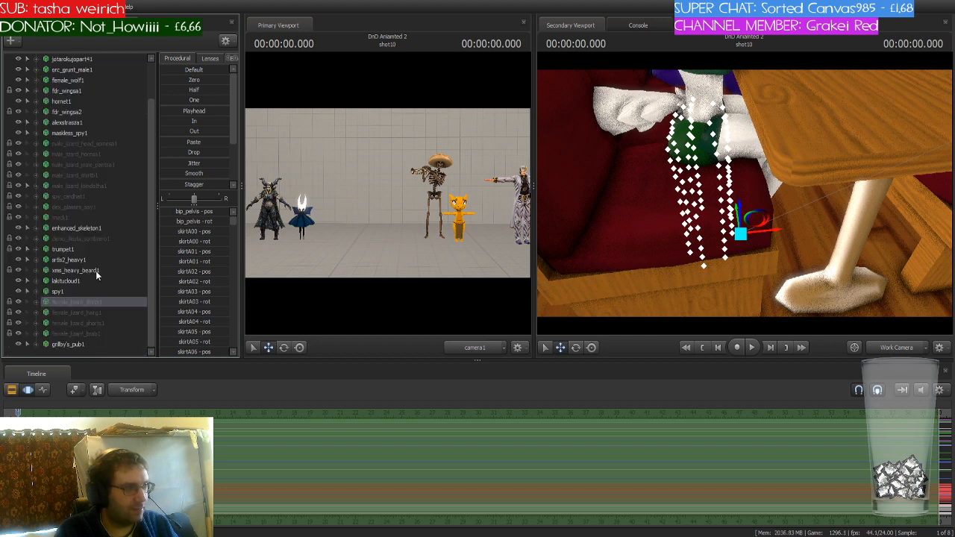
{"action": "left_click", "coordinate": [88, 358]}
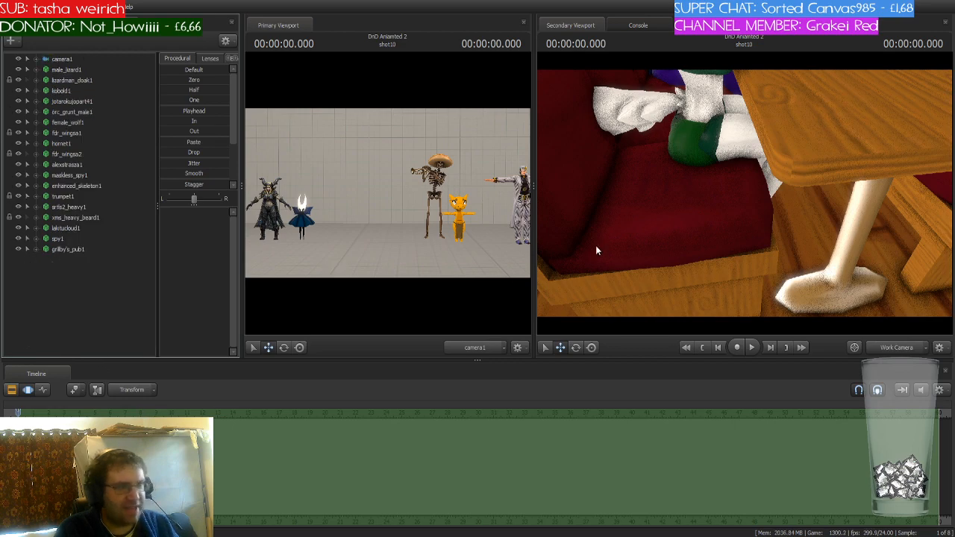
Move female_wolf1's rig_pelvis back from the table toward the booth's backrest.
{"action": "left_click_drag", "start_coordinate": [596, 246], "coordinate": [627, 168]}
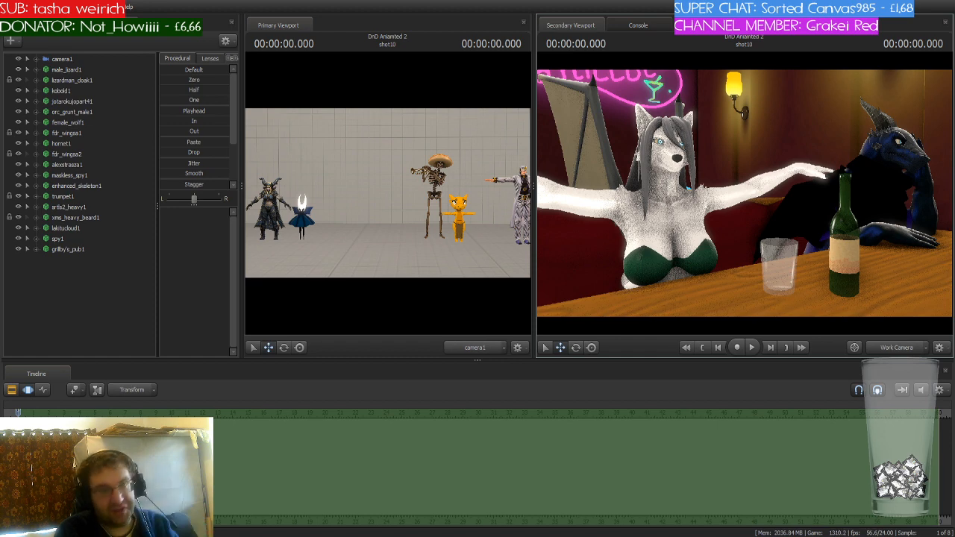
{"action": "mouse_move", "coordinate": [745, 192]}
{"action": "left_mouse_down"}
{"action": "mouse_move", "coordinate": [745, 237]}
{"action": "mouse_move", "coordinate": [709, 239]}
{"action": "mouse_move", "coordinate": [678, 218]}
{"action": "mouse_move", "coordinate": [672, 196]}
{"action": "mouse_move", "coordinate": [771, 236]}
{"action": "mouse_move", "coordinate": [780, 217]}
{"action": "mouse_move", "coordinate": [745, 196]}
{"action": "left_mouse_up"}
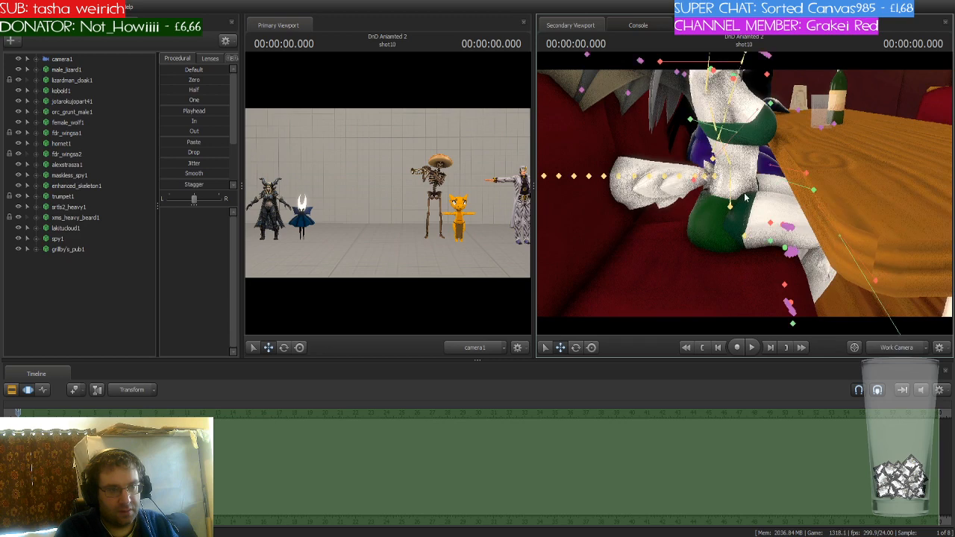
{"action": "left_click", "coordinate": [732, 203]}
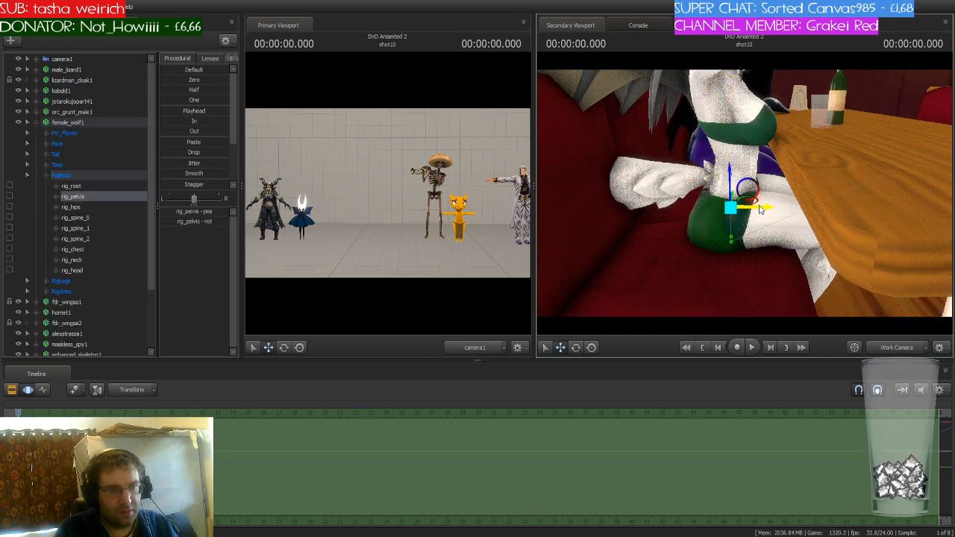
{"action": "left_click_drag", "start_coordinate": [761, 211], "coordinate": [715, 208]}
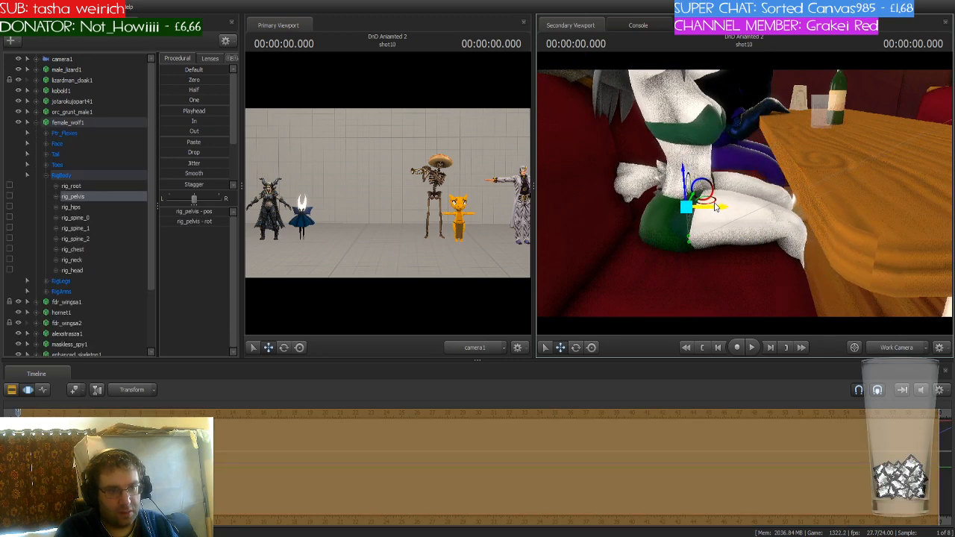
Reposition female_wolf1's rig_foot_L and rig_foot_R on the floor in front of the booth.
{"action": "left_click_drag", "start_coordinate": [843, 222], "coordinate": [744, 193]}
{"action": "left_click", "coordinate": [718, 262], "text": "ctrl"}
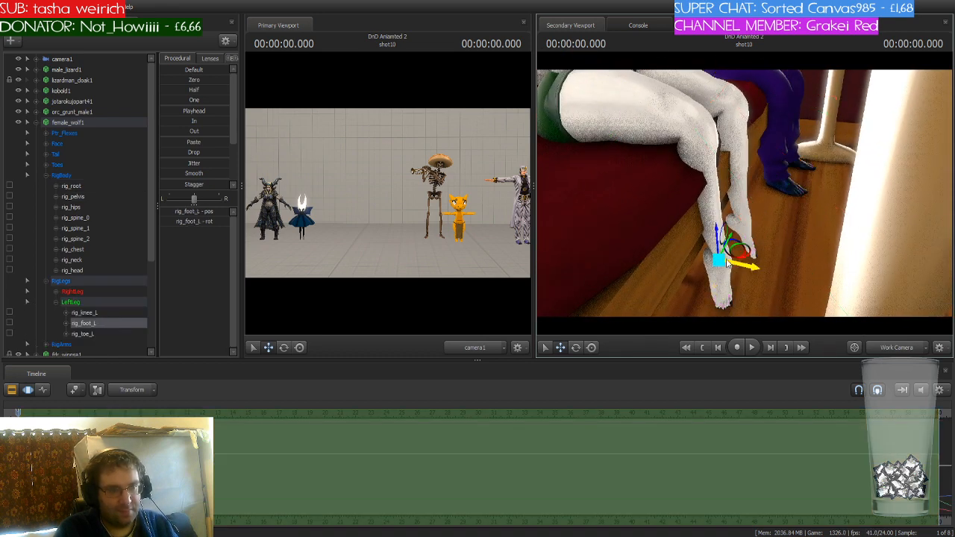
{"action": "mouse_move", "coordinate": [738, 250]}
{"action": "left_mouse_down"}
{"action": "mouse_move", "coordinate": [776, 245]}
{"action": "mouse_move", "coordinate": [746, 238]}
{"action": "mouse_move", "coordinate": [772, 237]}
{"action": "mouse_move", "coordinate": [763, 224]}
{"action": "mouse_move", "coordinate": [720, 213]}
{"action": "mouse_move", "coordinate": [672, 220]}
{"action": "mouse_move", "coordinate": [654, 198]}
{"action": "mouse_move", "coordinate": [688, 216]}
{"action": "mouse_move", "coordinate": [667, 204]}
{"action": "mouse_move", "coordinate": [670, 215]}
{"action": "mouse_move", "coordinate": [720, 190]}
{"action": "mouse_move", "coordinate": [728, 198]}
{"action": "mouse_move", "coordinate": [693, 213]}
{"action": "mouse_move", "coordinate": [709, 198]}
{"action": "mouse_move", "coordinate": [726, 224]}
{"action": "mouse_move", "coordinate": [739, 200]}
{"action": "mouse_move", "coordinate": [715, 195]}
{"action": "mouse_move", "coordinate": [741, 239]}
{"action": "mouse_move", "coordinate": [713, 251]}
{"action": "mouse_move", "coordinate": [725, 217]}
{"action": "mouse_move", "coordinate": [720, 229]}
{"action": "mouse_move", "coordinate": [677, 241]}
{"action": "left_mouse_up"}
{"action": "key", "text": "e"}
{"action": "key", "text": "w"}
{"action": "key", "text": "e"}
{"action": "key", "text": "w"}
{"action": "left_click", "coordinate": [726, 253]}
{"action": "key", "text": "e"}
{"action": "key", "text": "w"}
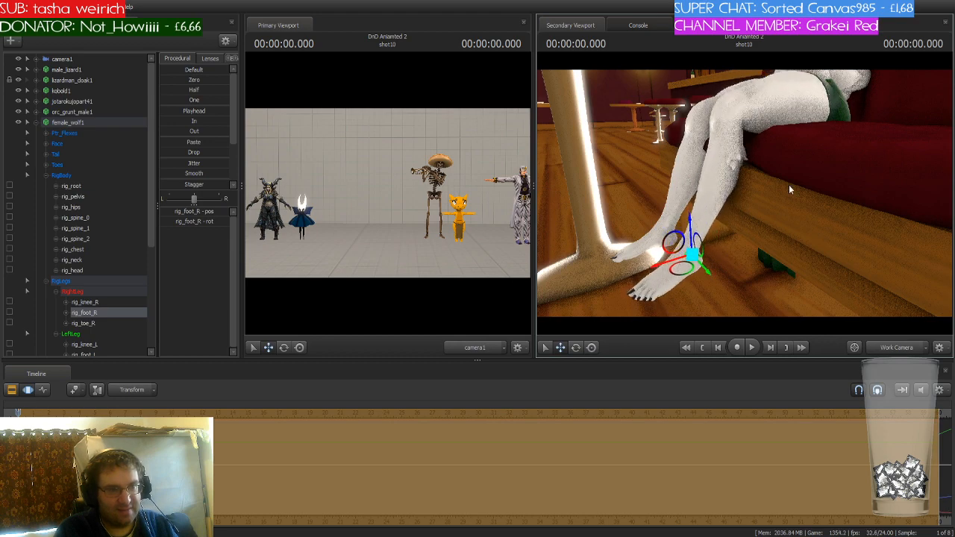
{"action": "key", "text": "w"}
Rotate female_wolf1's rig_pelvis slightly to adjust her sitting angle on the booth seat.
{"action": "left_click_drag", "start_coordinate": [789, 188], "coordinate": [770, 168]}
{"action": "key", "text": "s"}
{"action": "key", "text": "w"}
{"action": "left_click", "coordinate": [749, 183], "text": "ctrl"}
{"action": "key", "text": "e"}
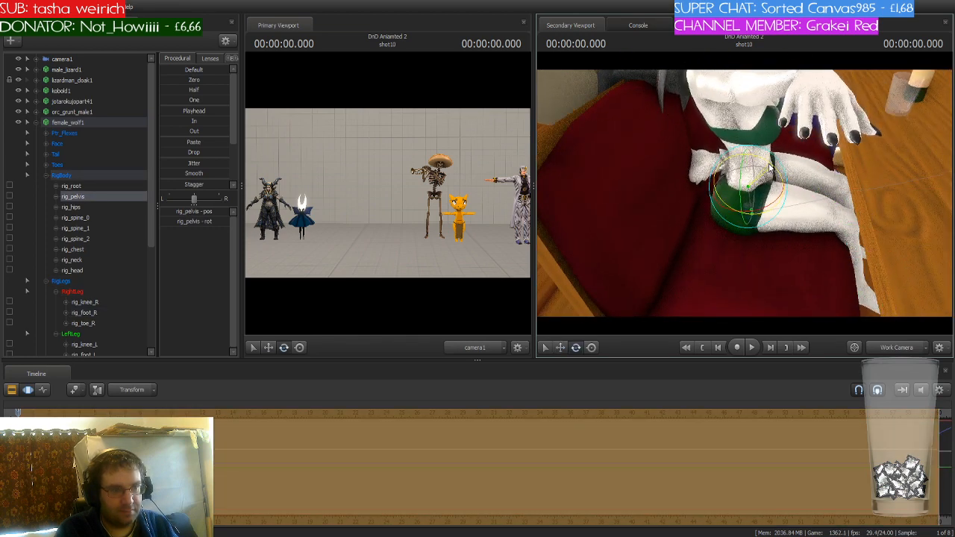
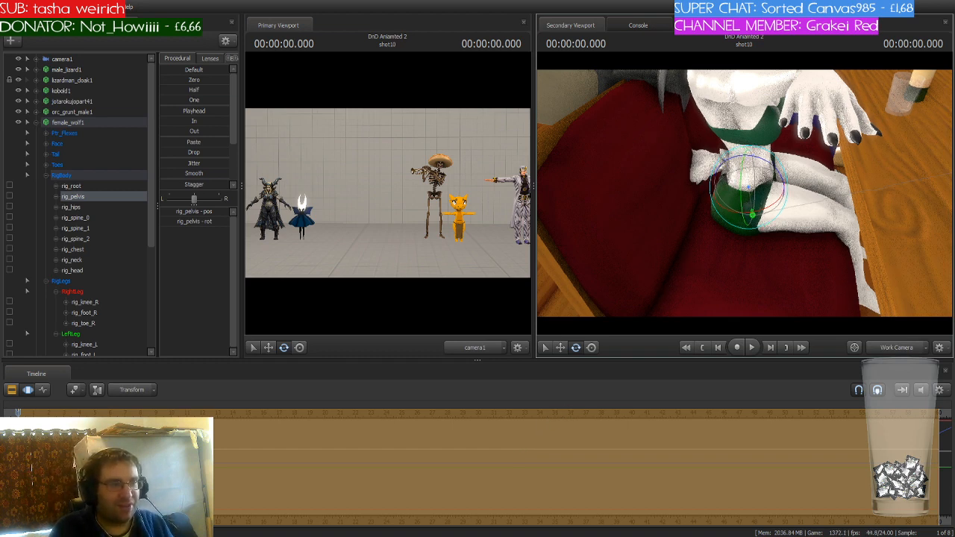
Collapse female_wolf1's controls and move the kobold1 model from the character lineup into the pub behind the bar.
{"action": "left_click_drag", "start_coordinate": [687, 264], "coordinate": [552, 232]}
{"action": "left_click_drag", "start_coordinate": [745, 194], "coordinate": [571, 187]}
{"action": "key", "text": "w"}
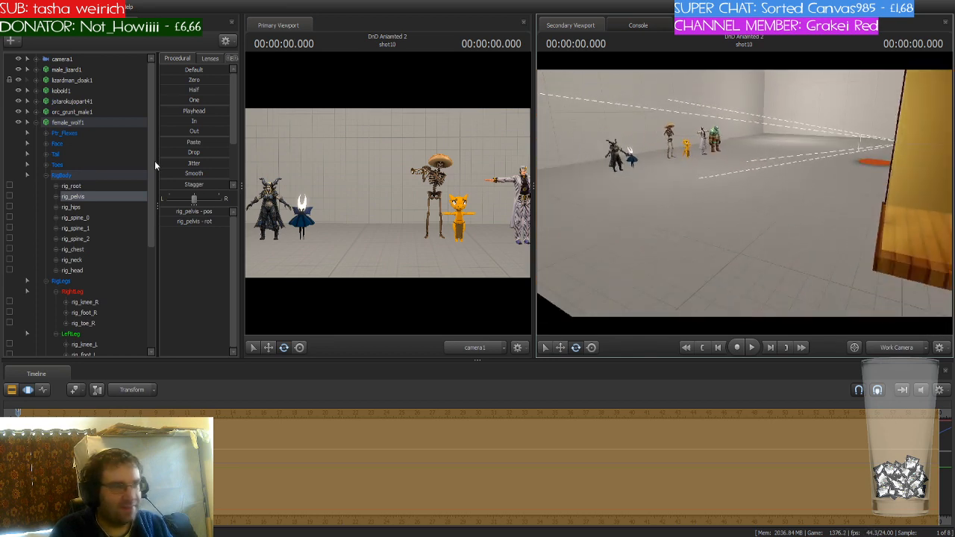
{"action": "left_click", "coordinate": [36, 122]}
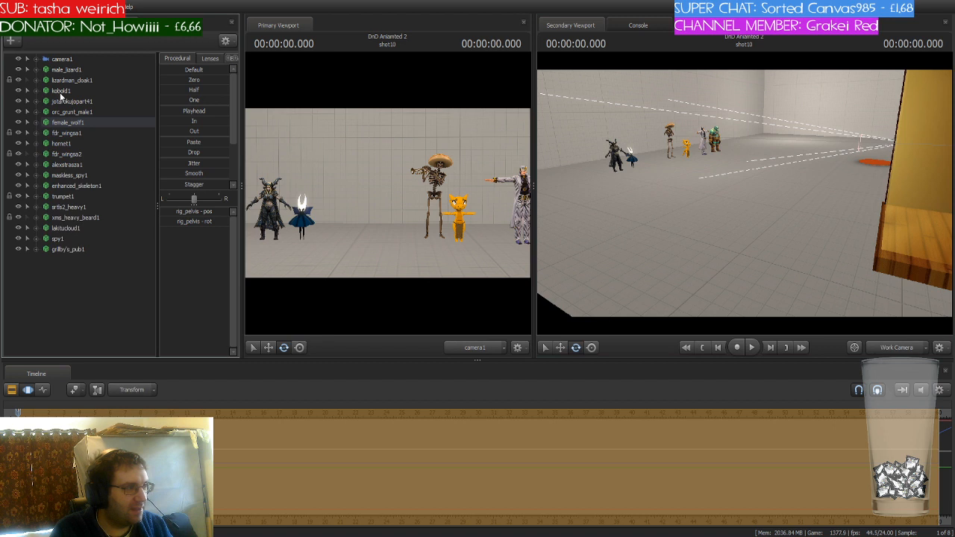
{"action": "left_click", "coordinate": [60, 91]}
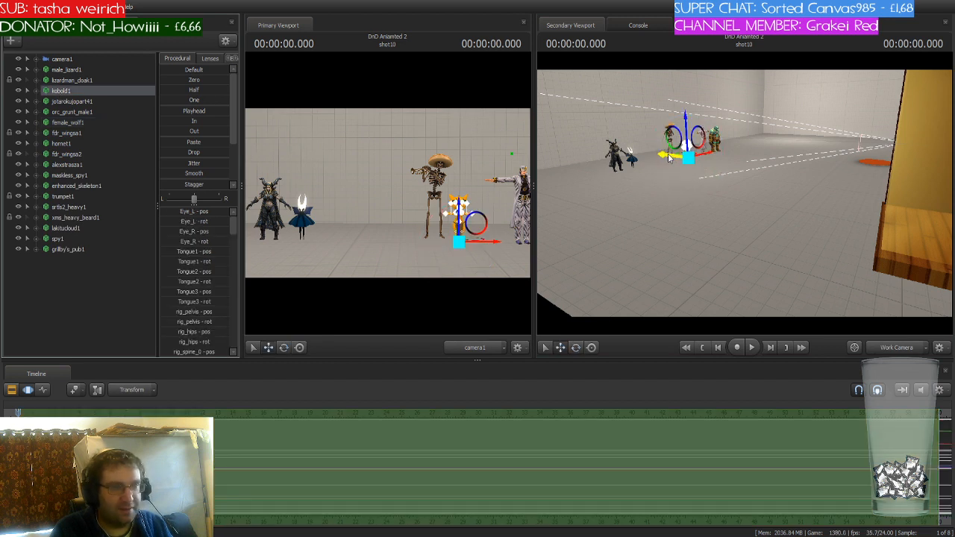
{"action": "left_click_drag", "start_coordinate": [669, 156], "coordinate": [745, 194]}
{"action": "key", "text": "w"}
{"action": "key", "text": "s"}
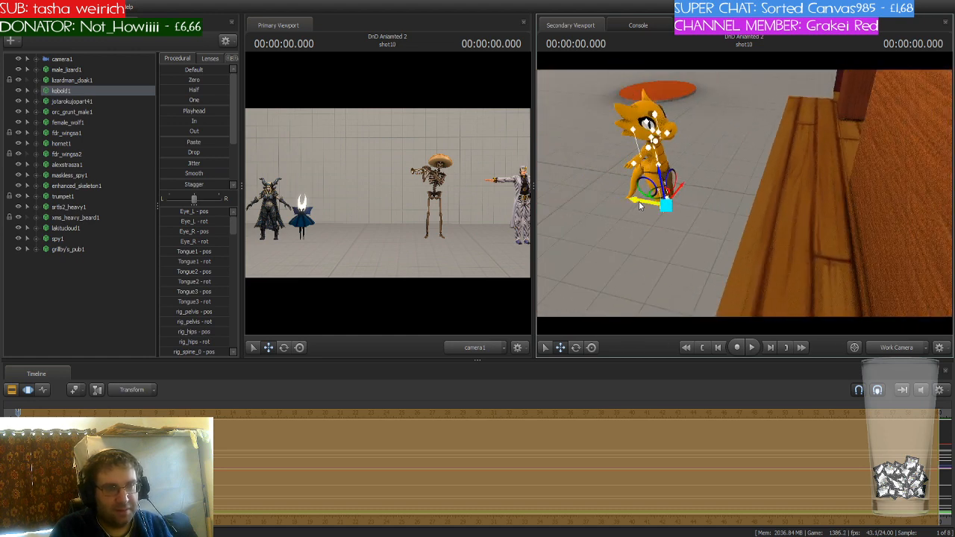
{"action": "left_click_drag", "start_coordinate": [639, 204], "coordinate": [900, 247]}
{"action": "left_click_drag", "start_coordinate": [766, 247], "coordinate": [874, 250]}
{"action": "key", "text": "w"}
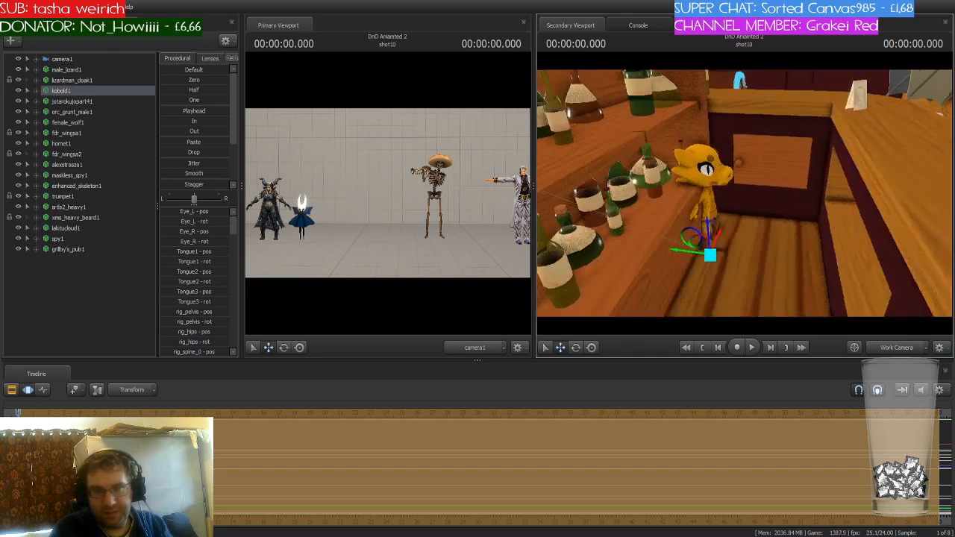
Move kobold1 from behind the bar past the stools to the floor beside female_wolf1's booth.
{"action": "left_click_drag", "start_coordinate": [741, 193], "coordinate": [744, 193]}
{"action": "key", "text": "d"}
{"action": "left_click_drag", "start_coordinate": [689, 244], "coordinate": [912, 215]}
{"action": "left_click_drag", "start_coordinate": [794, 247], "coordinate": [888, 251]}
{"action": "key", "text": "w"}
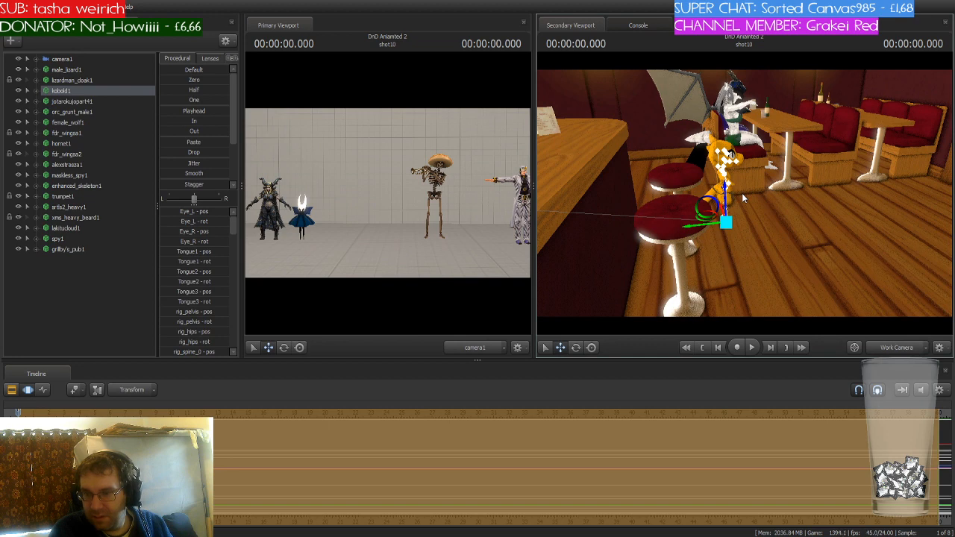
{"action": "left_click_drag", "start_coordinate": [743, 198], "coordinate": [675, 197]}
{"action": "key", "text": "d"}
{"action": "key", "text": "w"}
{"action": "key", "text": "s"}
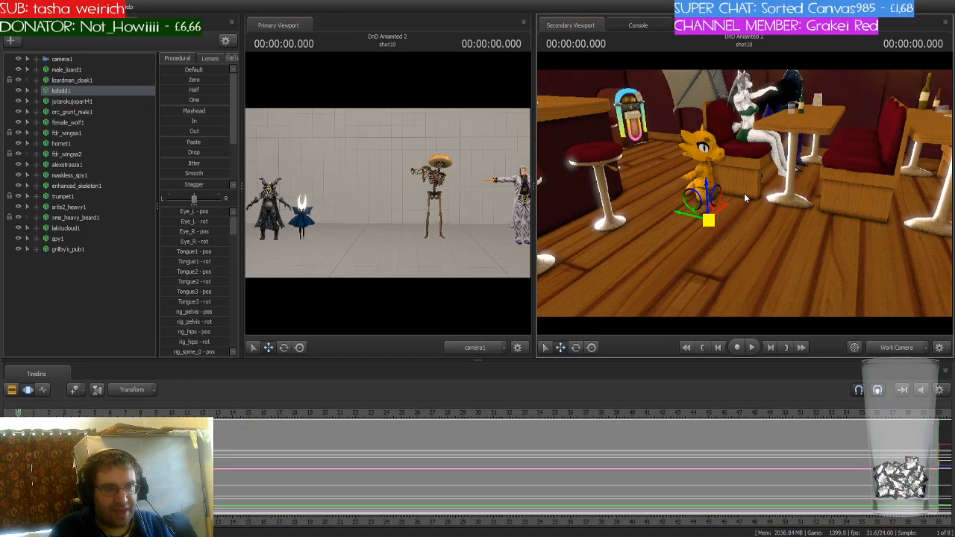
{"action": "key", "text": "space"}
{"action": "key", "text": "space"}
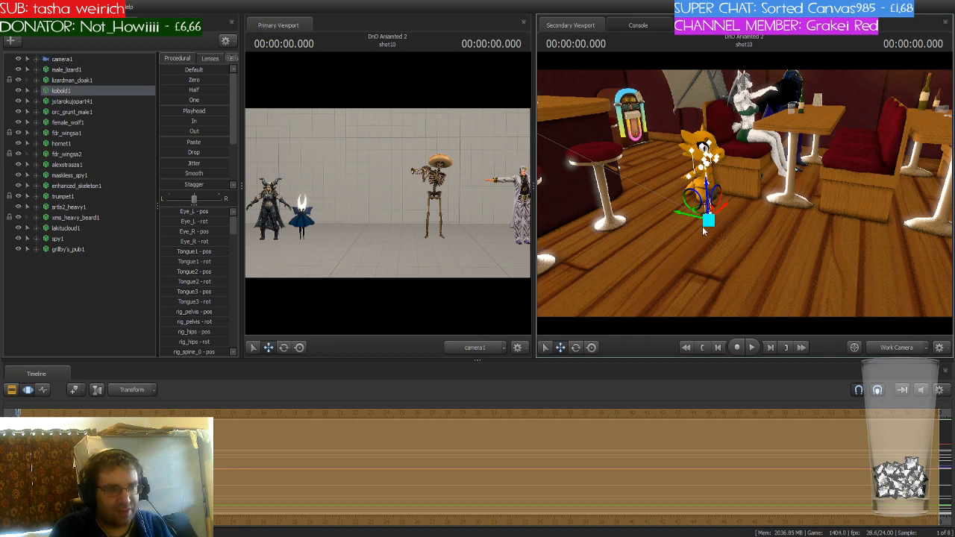
Place kobold1 at the booth table directly beside female_wolf1.
{"action": "left_click_drag", "start_coordinate": [710, 229], "coordinate": [784, 229]}
{"action": "key", "text": "w"}
{"action": "key", "text": "a"}
{"action": "key", "text": "ctrl"}
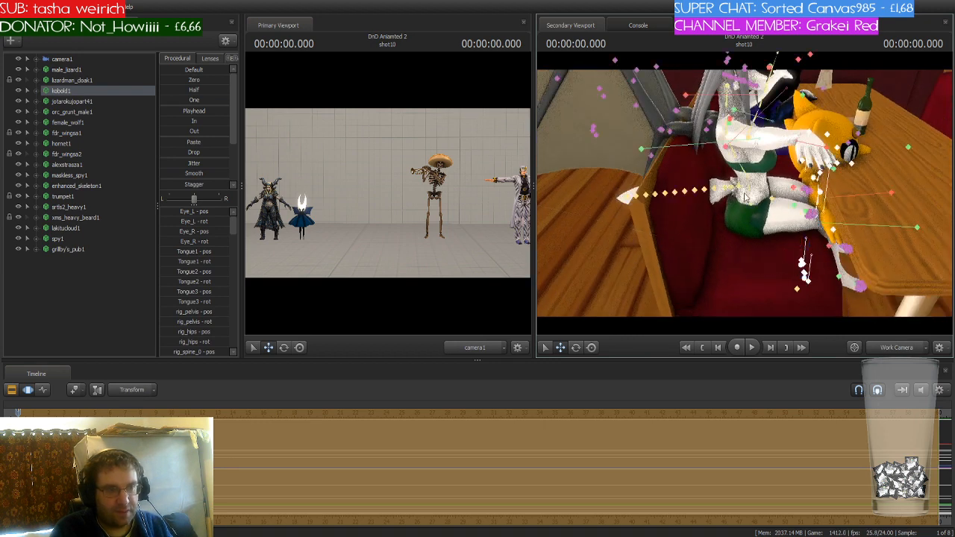
Shift female_wolf1's rig_pelvis further back against the booth's backrest, away from kobold1.
{"action": "left_click", "coordinate": [752, 207], "text": "ctrl"}
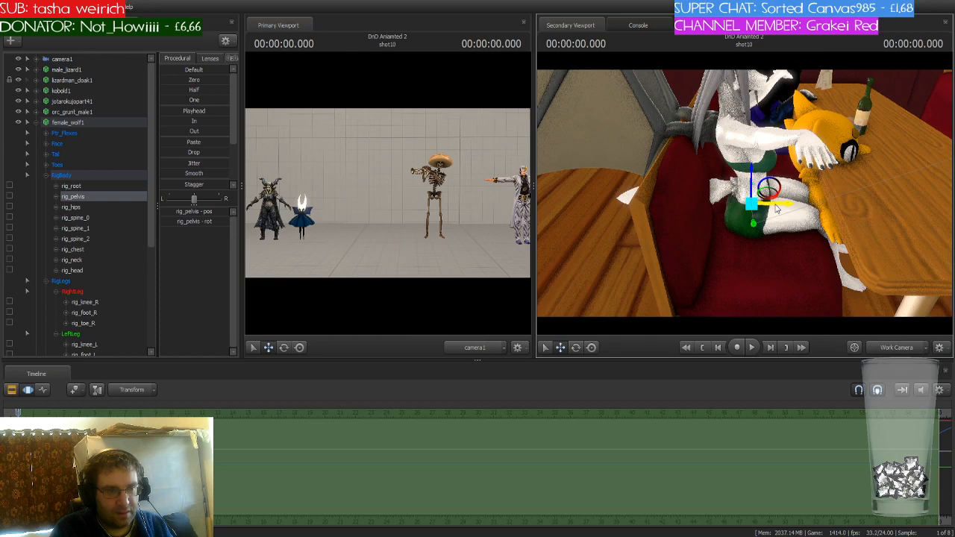
{"action": "left_click_drag", "start_coordinate": [776, 209], "coordinate": [767, 209]}
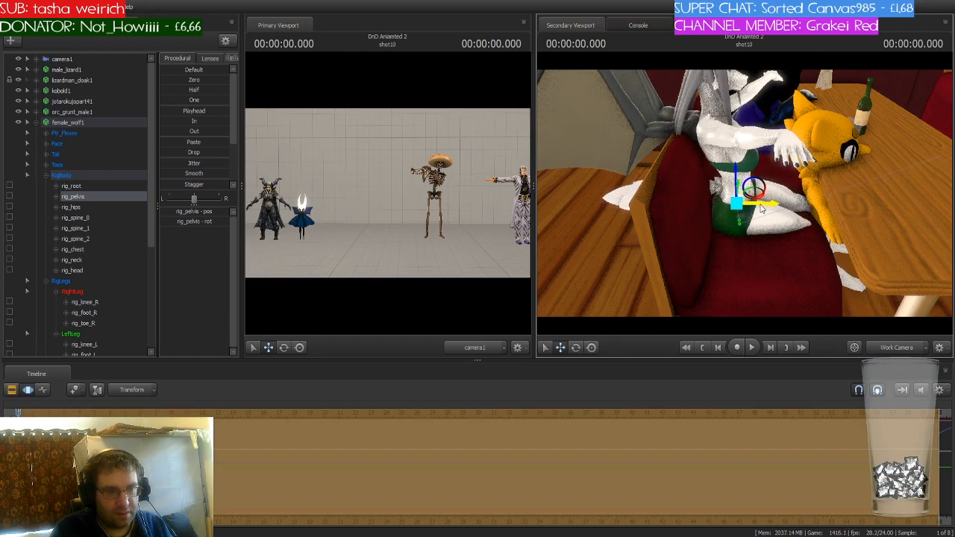
{"action": "key", "text": "ctrl"}
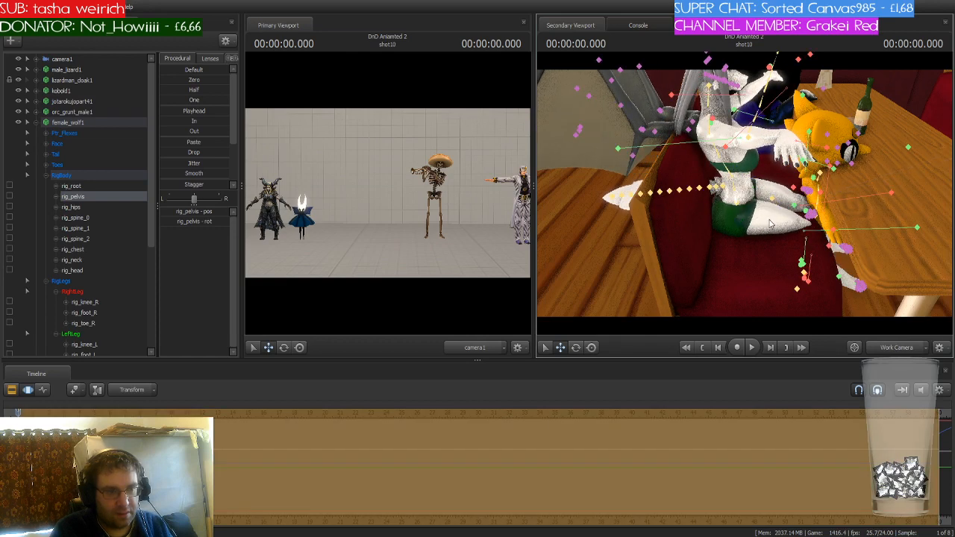
{"action": "left_click", "coordinate": [812, 269], "text": "ctrl"}
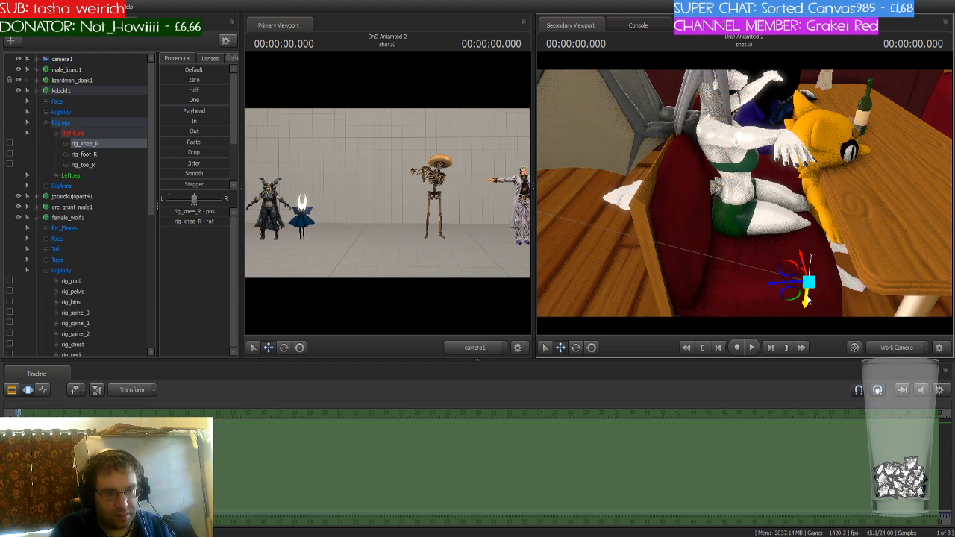
{"action": "left_click_drag", "start_coordinate": [808, 300], "coordinate": [808, 292]}
{"action": "key", "text": "ctrl+z"}
Select the whole kobold1 model and move it away from the booth table onto the open pub floor.
{"action": "left_click_drag", "start_coordinate": [904, 275], "coordinate": [155, 211]}
{"action": "left_click", "coordinate": [74, 91]}
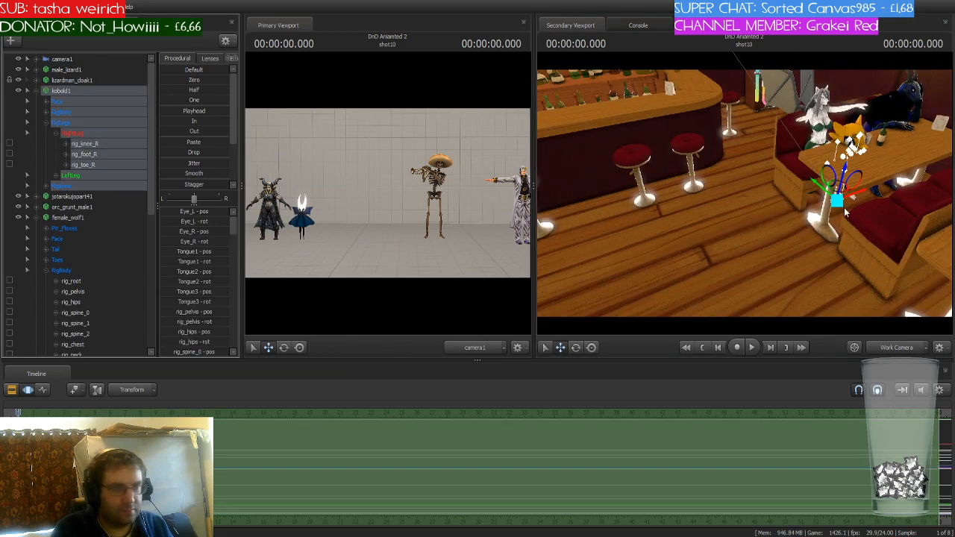
{"action": "left_click_drag", "start_coordinate": [858, 194], "coordinate": [751, 183]}
Reposition female_wolf1's rig_knee_R to adjust the bend direction of her right leg.
{"action": "left_click", "coordinate": [786, 216], "text": "ctrl"}
{"action": "left_click_drag", "start_coordinate": [793, 207], "coordinate": [744, 192]}
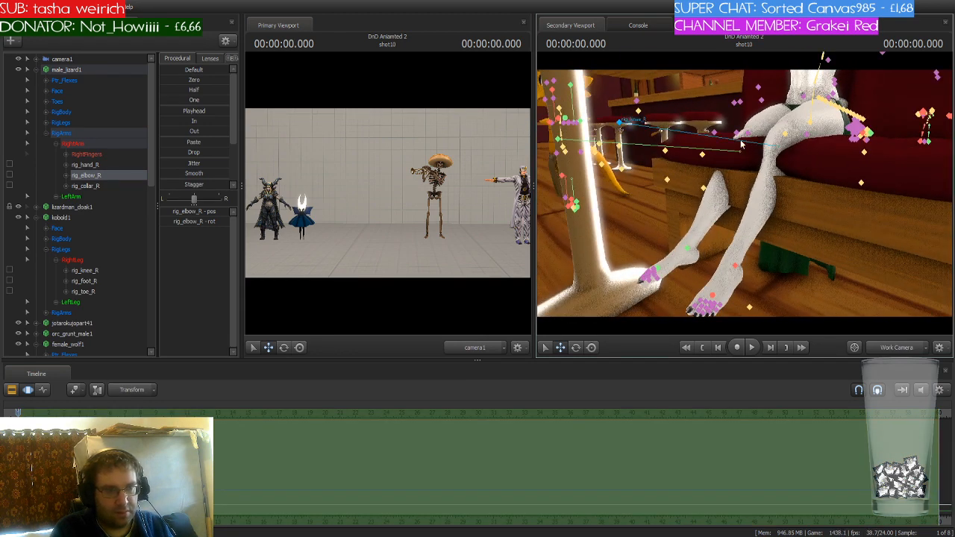
{"action": "left_click", "coordinate": [620, 123], "text": "ctrl"}
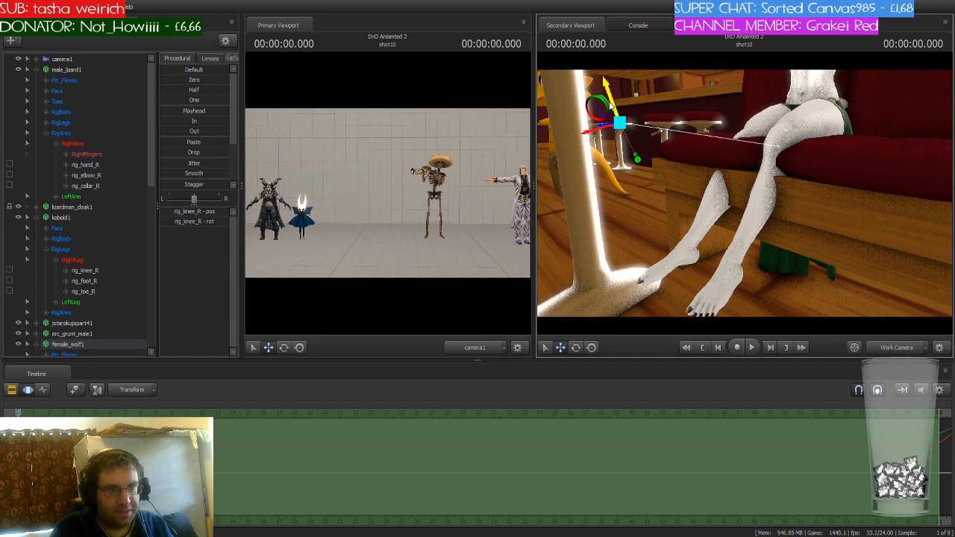
{"action": "left_click_drag", "start_coordinate": [606, 109], "coordinate": [607, 92]}
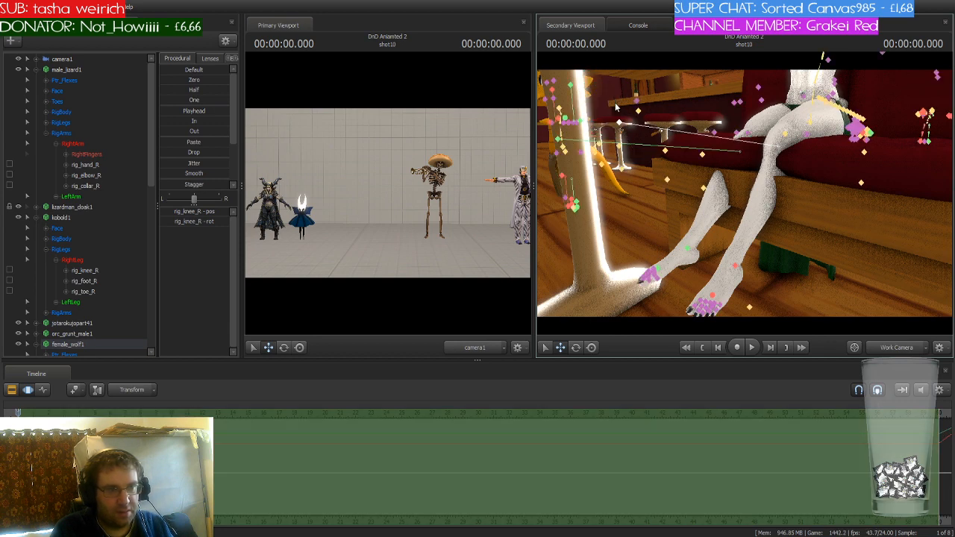
{"action": "key", "text": "e"}
{"action": "mouse_move", "coordinate": [583, 117]}
{"action": "left_mouse_down"}
{"action": "mouse_move", "coordinate": [593, 140]}
{"action": "mouse_move", "coordinate": [618, 122]}
{"action": "mouse_move", "coordinate": [625, 134]}
{"action": "mouse_move", "coordinate": [594, 100]}
{"action": "mouse_move", "coordinate": [582, 109]}
{"action": "left_mouse_up"}
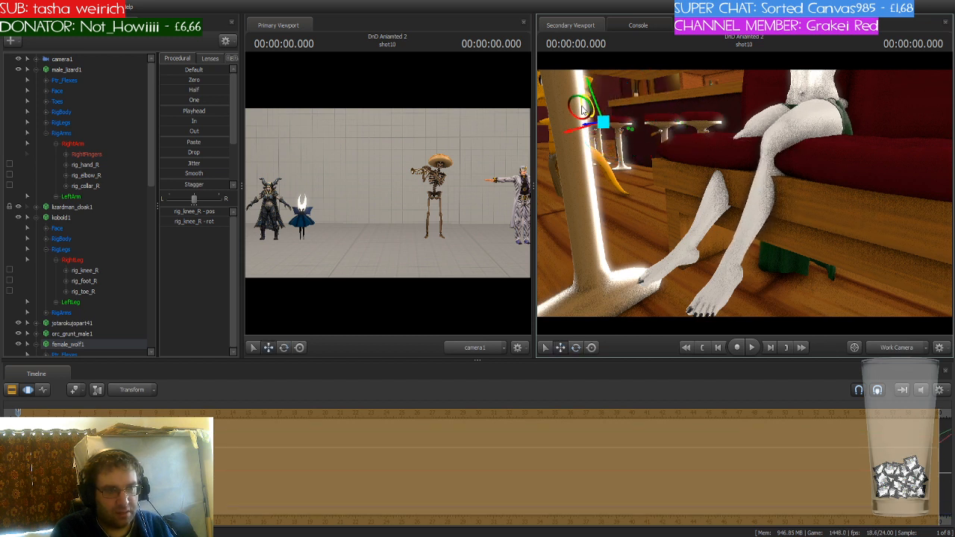
Move female_wolf1's rig_foot_R up and closer to the booth, and adjust the foot's rotation.
{"action": "key", "text": "ctrl"}
{"action": "left_click", "coordinate": [736, 267], "text": "ctrl"}
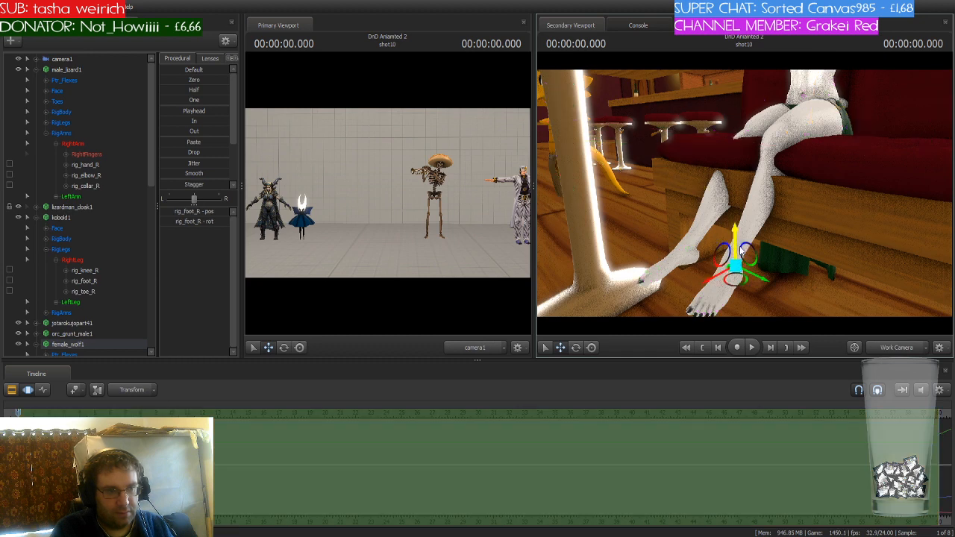
{"action": "mouse_move", "coordinate": [736, 266]}
{"action": "left_mouse_down"}
{"action": "mouse_move", "coordinate": [736, 220]}
{"action": "mouse_move", "coordinate": [728, 254]}
{"action": "mouse_move", "coordinate": [744, 258]}
{"action": "mouse_move", "coordinate": [733, 267]}
{"action": "left_mouse_up"}
{"action": "mouse_move", "coordinate": [743, 225]}
{"action": "left_mouse_down"}
{"action": "mouse_move", "coordinate": [725, 268]}
{"action": "mouse_move", "coordinate": [714, 217]}
{"action": "mouse_move", "coordinate": [707, 224]}
{"action": "mouse_move", "coordinate": [731, 222]}
{"action": "mouse_move", "coordinate": [737, 237]}
{"action": "left_mouse_up"}
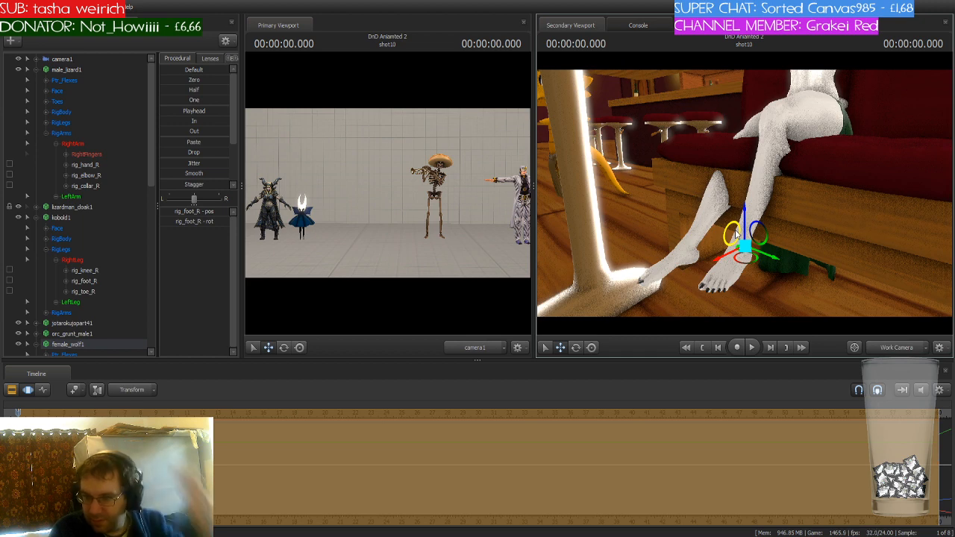
Raise female_wolf1's rig_foot_L so the left leg sits properly over the edge of the seat.
{"action": "key", "text": "ctrl"}
{"action": "left_click", "coordinate": [695, 253], "text": "ctrl"}
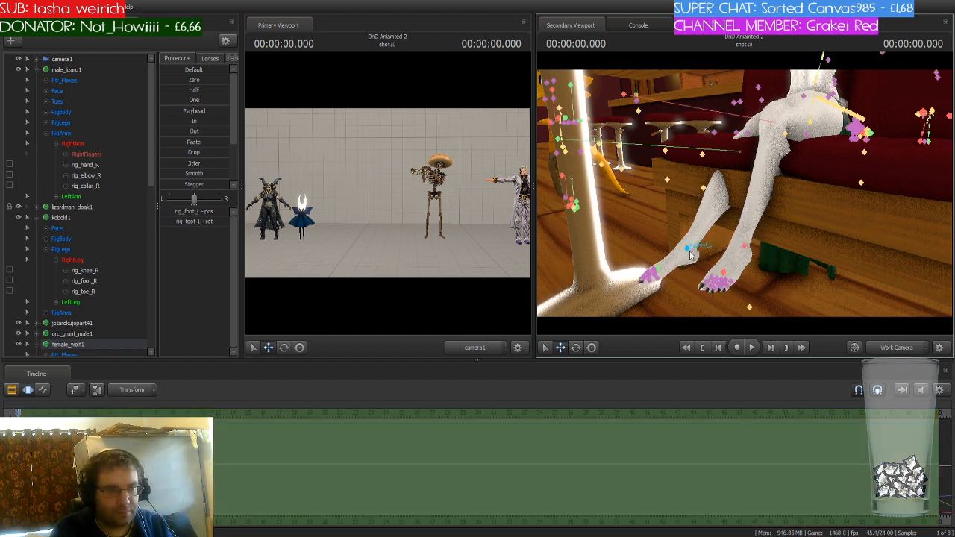
{"action": "mouse_move", "coordinate": [691, 232]}
{"action": "left_mouse_down"}
{"action": "mouse_move", "coordinate": [679, 192]}
{"action": "mouse_move", "coordinate": [682, 235]}
{"action": "left_mouse_up"}
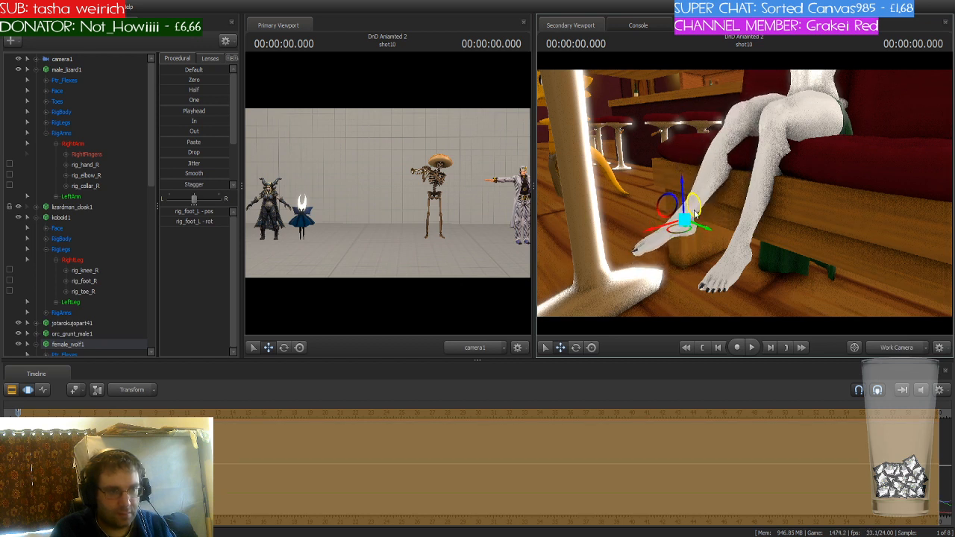
Nudge female_wolf1's rig_foot_L and reposition her rig_pelvis so that she sits properly on the booth cushion.
{"action": "left_click_drag", "start_coordinate": [685, 193], "coordinate": [687, 196]}
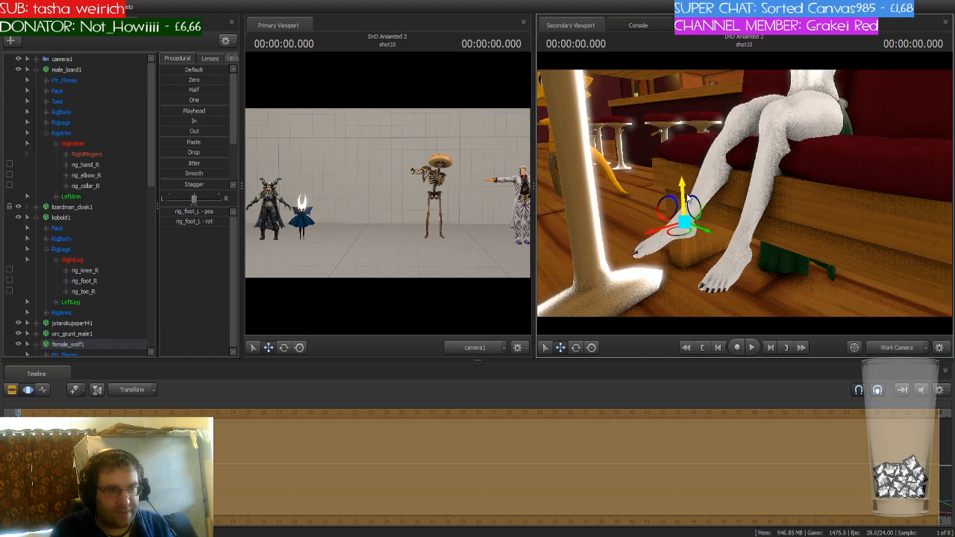
{"action": "left_click_drag", "start_coordinate": [667, 232], "coordinate": [813, 250]}
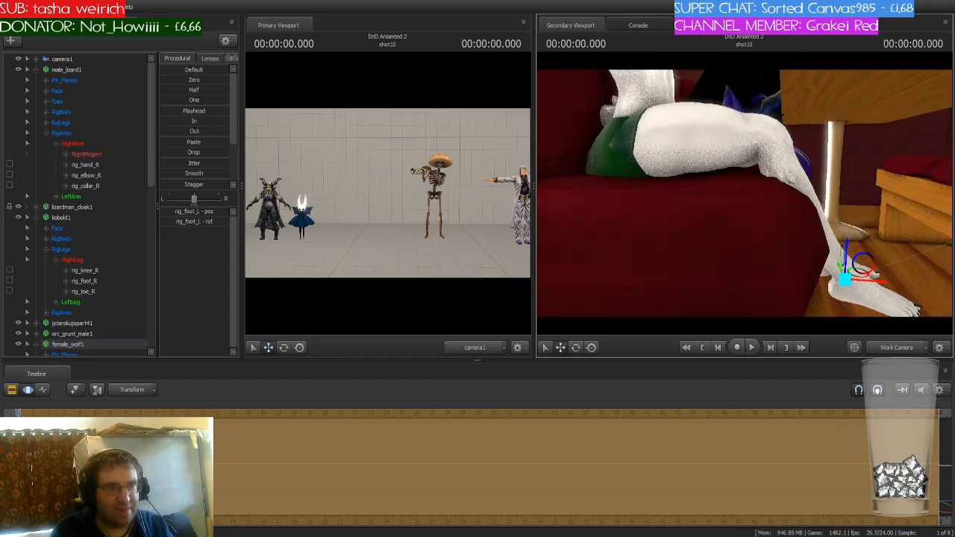
{"action": "left_click_drag", "start_coordinate": [710, 168], "coordinate": [696, 153]}
{"action": "key", "text": "ctrl"}
{"action": "left_click", "coordinate": [666, 156], "text": "ctrl"}
{"action": "left_click_drag", "start_coordinate": [737, 180], "coordinate": [745, 188]}
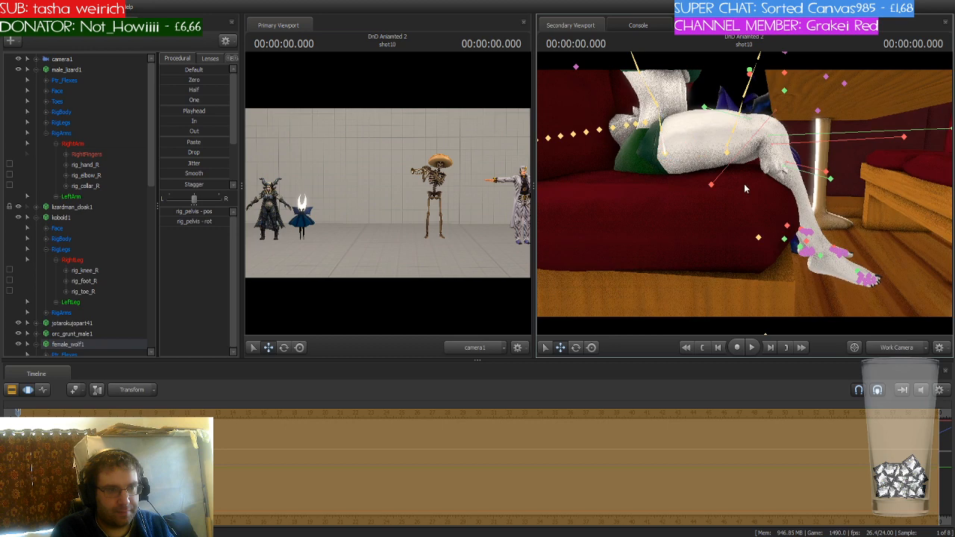
Lower female_wolf1's rig_foot_L toward the pub floor to match the adjusted hips.
{"action": "left_click", "coordinate": [824, 263]}
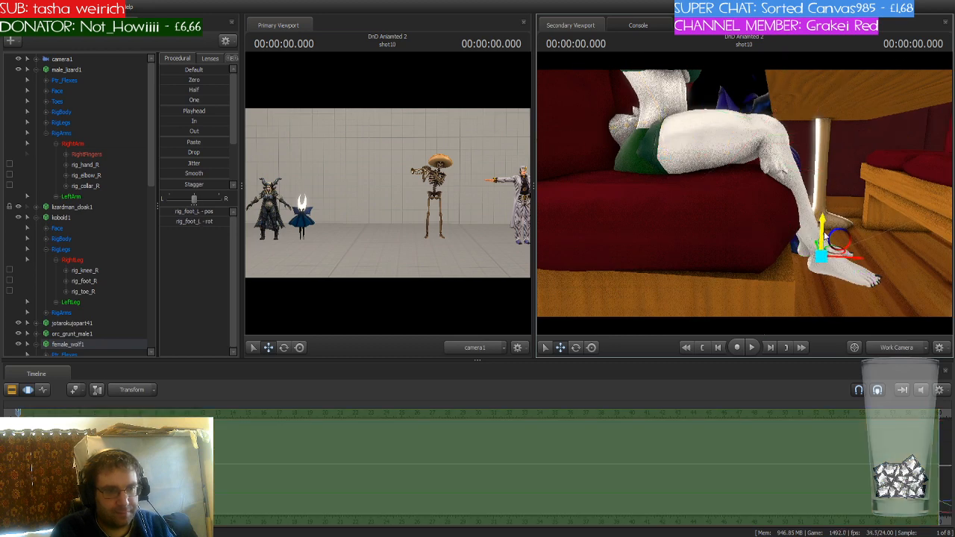
{"action": "left_click_drag", "start_coordinate": [824, 236], "coordinate": [824, 256]}
{"action": "left_click_drag", "start_coordinate": [784, 216], "coordinate": [736, 182]}
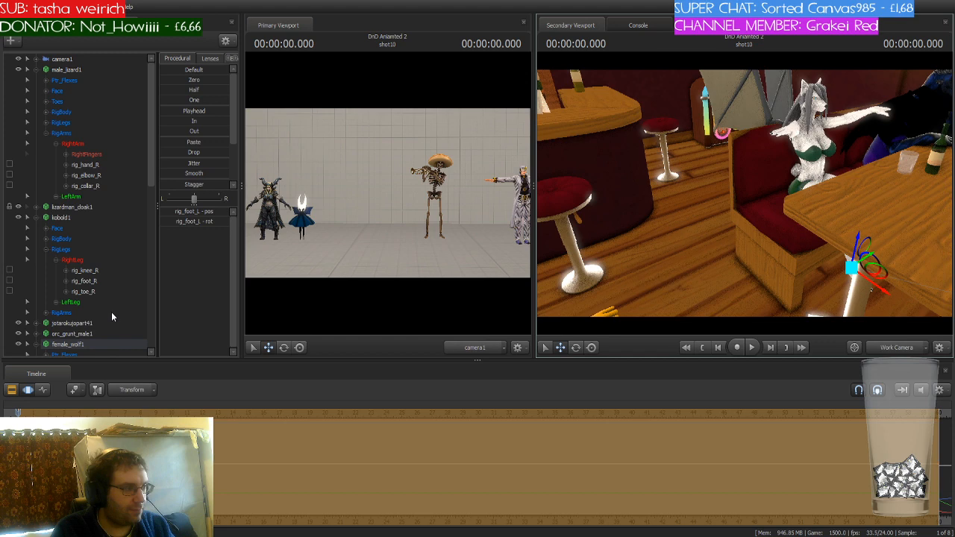
Select the whole female_wolf1 model and slide it along the booth seat.
{"action": "left_click", "coordinate": [106, 346]}
{"action": "left_click_drag", "start_coordinate": [646, 261], "coordinate": [741, 252]}
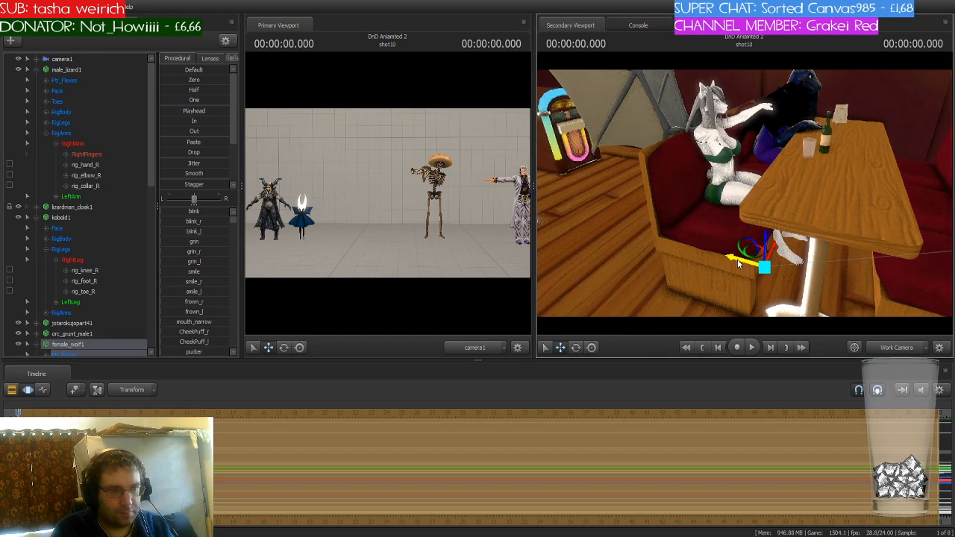
{"action": "left_click_drag", "start_coordinate": [679, 254], "coordinate": [634, 253]}
Rotate female_wolf1's bip_tail00 bone to swing the tail out to the side of her body.
{"action": "left_click_drag", "start_coordinate": [744, 193], "coordinate": [738, 97]}
{"action": "left_click", "coordinate": [711, 105]}
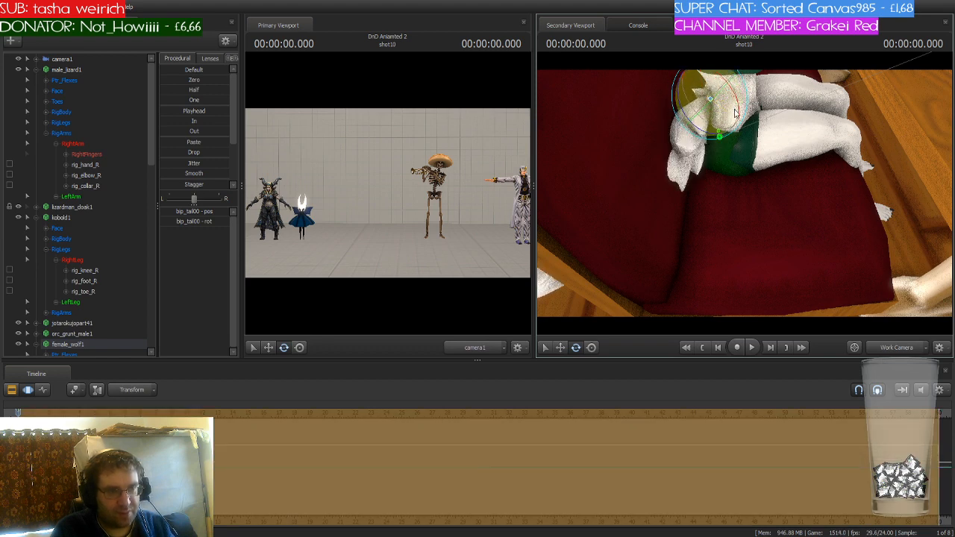
{"action": "left_click_drag", "start_coordinate": [735, 113], "coordinate": [722, 73]}
{"action": "key", "text": "w"}
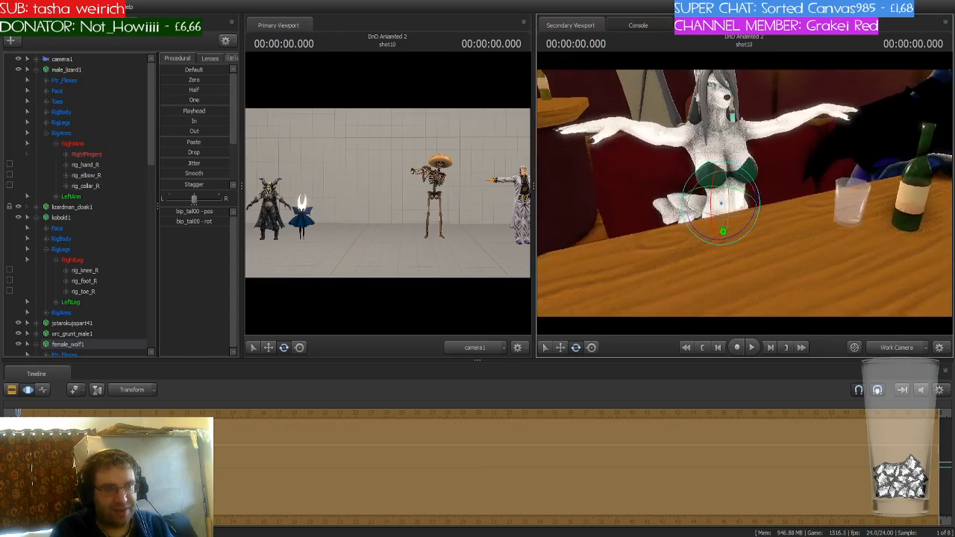
Select the whole female_wolf1 model again and refine its position on the booth seat.
{"action": "left_click", "coordinate": [97, 344]}
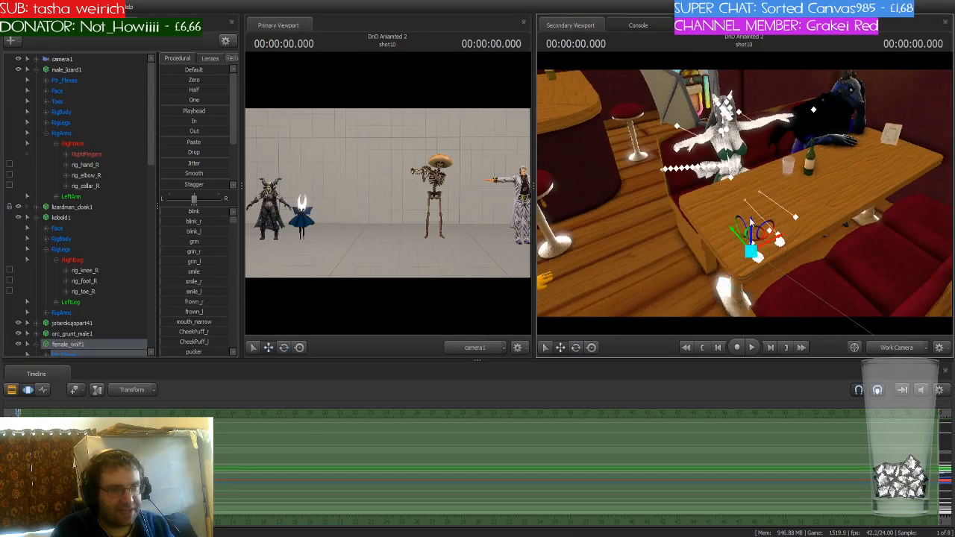
{"action": "left_click_drag", "start_coordinate": [763, 250], "coordinate": [744, 196]}
{"action": "key", "text": "w"}
Rotate the base bones of female_wolf1's tail, starting at bip_tail00, to angle the tail down toward the cushion.
{"action": "key", "text": "ctrl"}
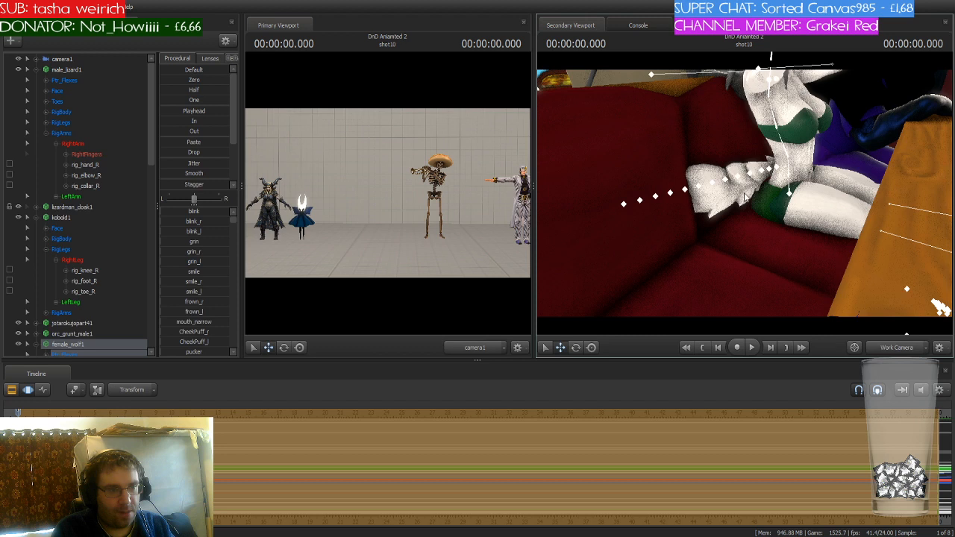
{"action": "left_click", "coordinate": [776, 169], "text": "ctrl"}
{"action": "left_click_drag", "start_coordinate": [808, 172], "coordinate": [803, 149]}
{"action": "key", "text": "ctrl"}
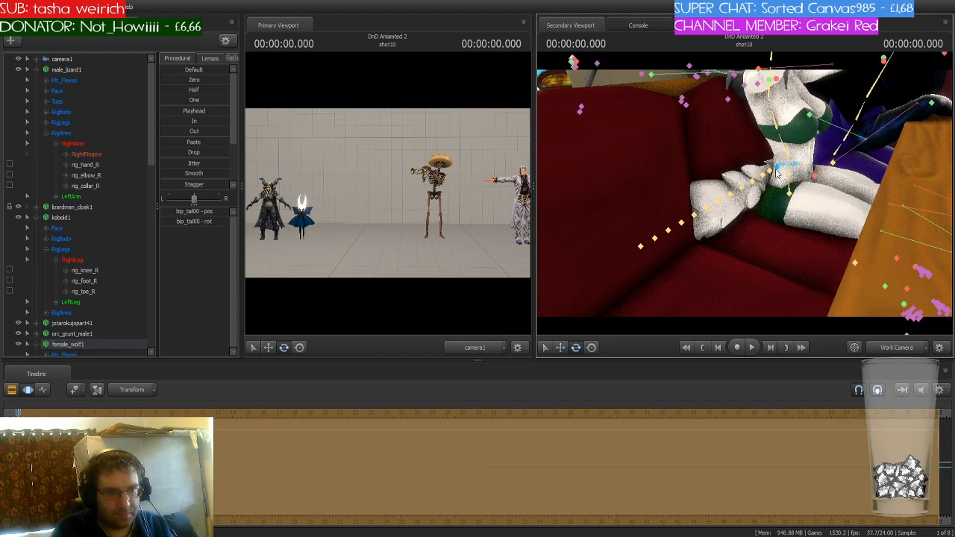
{"action": "left_click", "coordinate": [769, 177], "text": "ctrl"}
{"action": "left_click_drag", "start_coordinate": [786, 188], "coordinate": [785, 224]}
Rotate the remaining bones along female_wolf1's tail up to bip_tail06 so that it curls around her on the seat.
{"action": "key", "text": "ctrl"}
{"action": "left_click", "coordinate": [767, 180], "text": "ctrl"}
{"action": "key", "text": "ctrl"}
{"action": "left_click", "coordinate": [761, 186], "text": "ctrl"}
{"action": "key", "text": "w"}
{"action": "left_click", "coordinate": [773, 163], "text": "ctrl"}
{"action": "left_click", "coordinate": [769, 175], "text": "ctrl"}
{"action": "left_click", "coordinate": [782, 191], "text": "ctrl"}
{"action": "key", "text": "s"}
{"action": "left_click_drag", "start_coordinate": [851, 245], "coordinate": [754, 252]}
{"action": "key", "text": "s"}
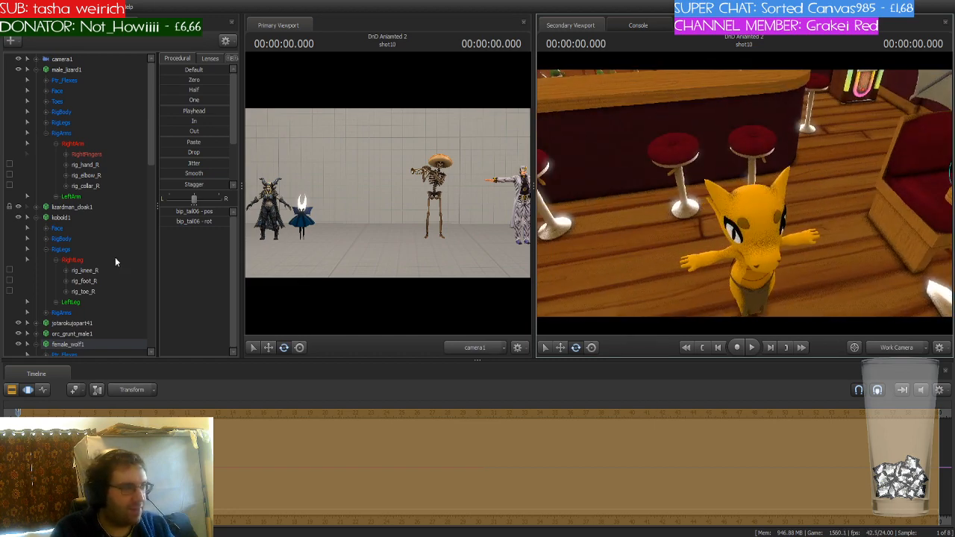
Select the whole kobold1 model and move it from the pub floor to the booth beside female_wolf1.
{"action": "left_click", "coordinate": [72, 219]}
{"action": "left_click_drag", "start_coordinate": [760, 215], "coordinate": [817, 232]}
{"action": "key", "text": "w"}
{"action": "left_click_drag", "start_coordinate": [749, 256], "coordinate": [933, 161]}
{"action": "key", "text": "w"}
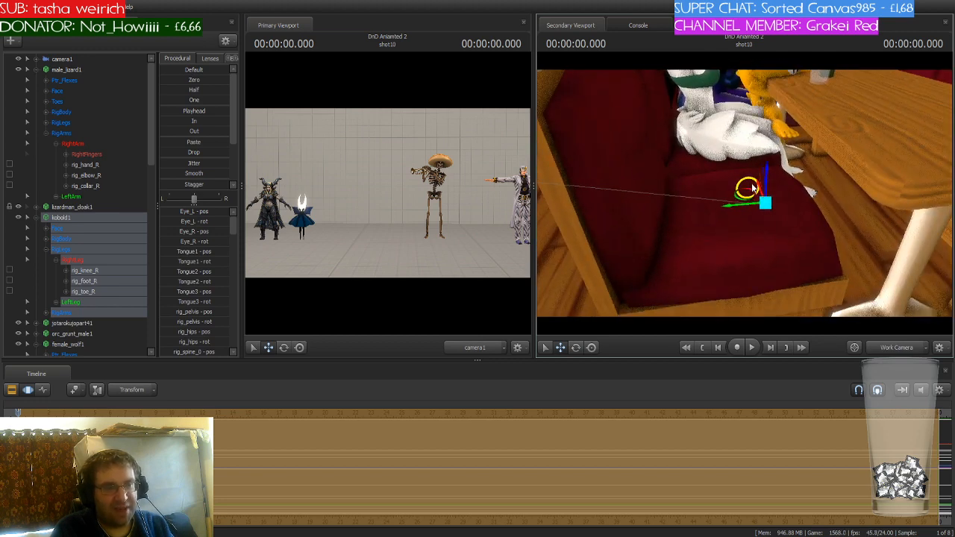
Fine-tune kobold1's position and height on the booth seat between female_wolf1 and the table.
{"action": "left_click_drag", "start_coordinate": [754, 189], "coordinate": [732, 146]}
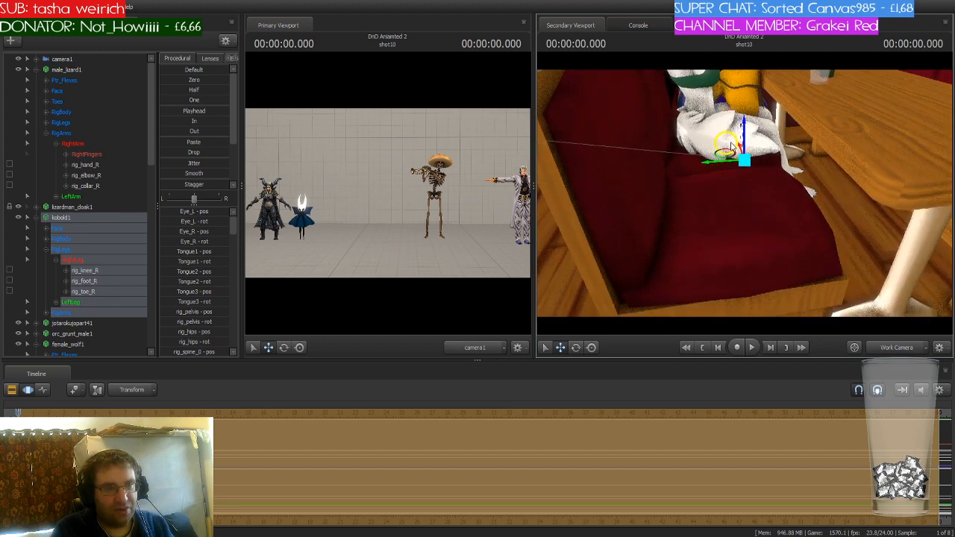
{"action": "left_click_drag", "start_coordinate": [740, 81], "coordinate": [735, 53]}
{"action": "key", "text": "w"}
{"action": "key", "text": "s"}
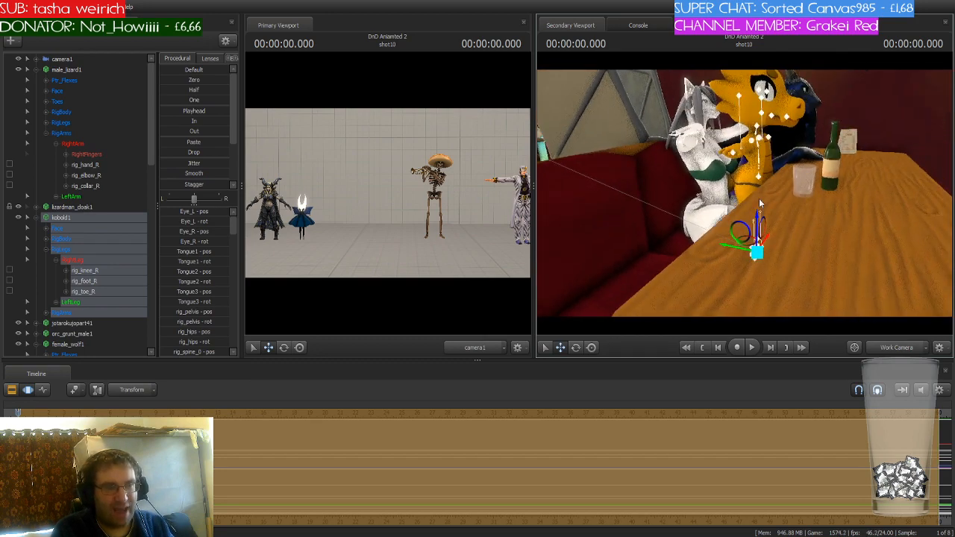
{"action": "left_click_drag", "start_coordinate": [759, 202], "coordinate": [744, 198]}
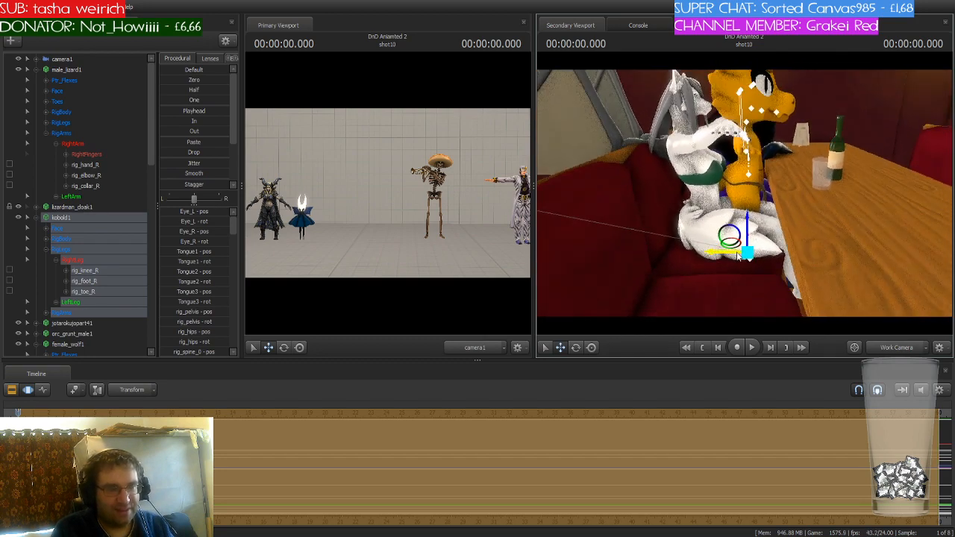
{"action": "left_click_drag", "start_coordinate": [736, 251], "coordinate": [742, 257]}
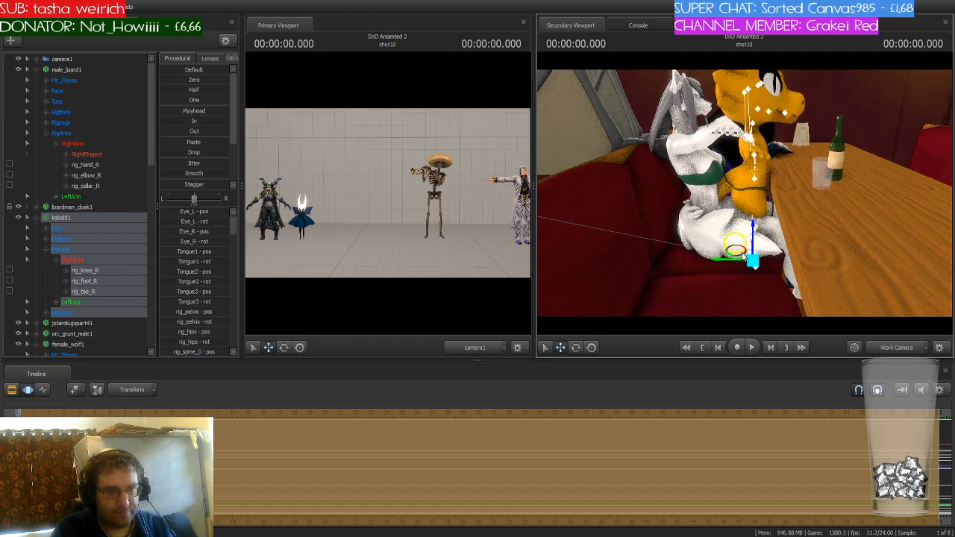
{"action": "left_click_drag", "start_coordinate": [732, 260], "coordinate": [725, 335]}
{"action": "key", "text": "w"}
{"action": "key", "text": "s"}
{"action": "key", "text": "w"}
{"action": "key", "text": "w"}
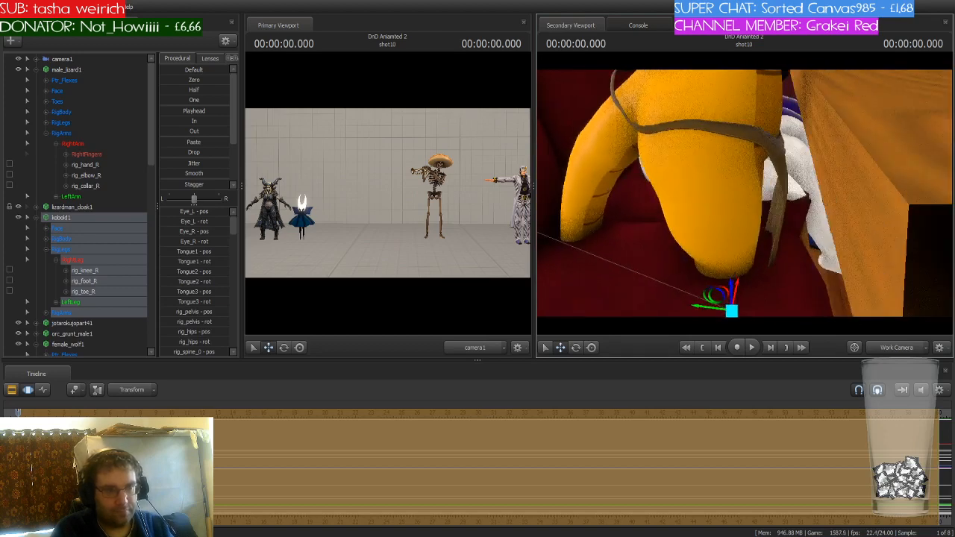
Select kobold1's rig_pelvis and lower the hips onto the booth cushion.
{"action": "key", "text": "ctrl"}
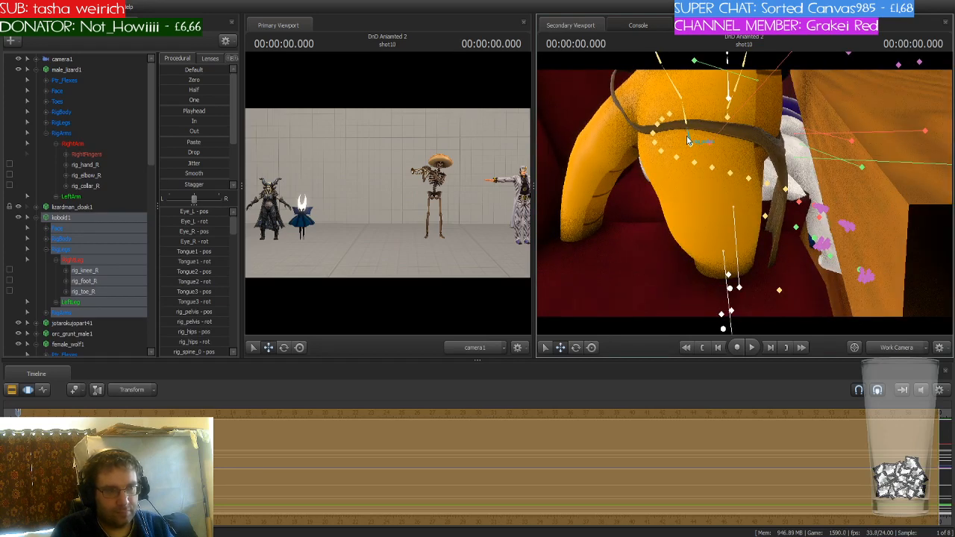
{"action": "left_click", "coordinate": [688, 139]}
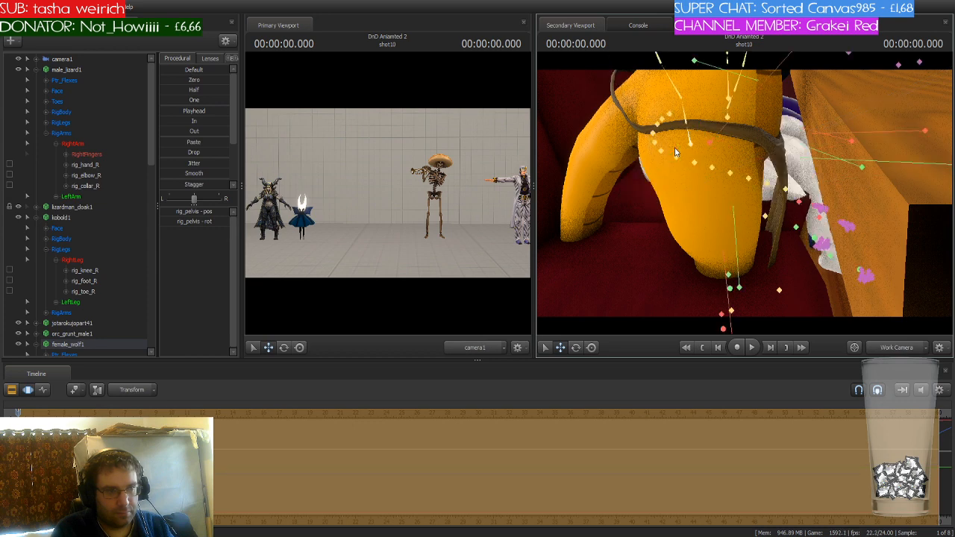
{"action": "left_click_drag", "start_coordinate": [675, 147], "coordinate": [771, 209]}
{"action": "key", "text": "d"}
{"action": "key", "text": "ctrl"}
{"action": "left_click", "coordinate": [756, 200], "text": "ctrl"}
{"action": "key", "text": "a"}
{"action": "left_click_drag", "start_coordinate": [850, 147], "coordinate": [797, 227]}
{"action": "key", "text": "d"}
{"action": "left_click_drag", "start_coordinate": [744, 192], "coordinate": [744, 192]}
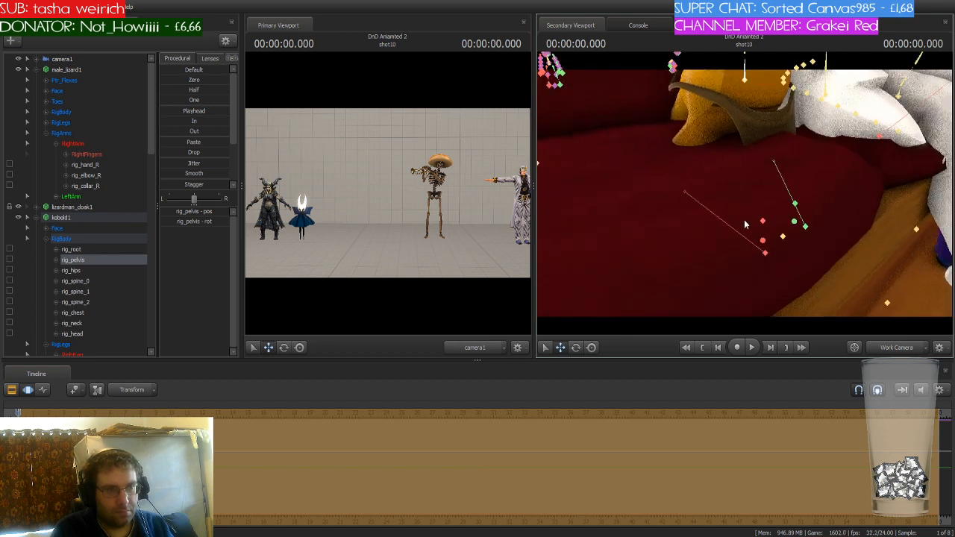
Move kobold1's rig_foot_R and rig_foot_L forward toward the front edge of the booth seat.
{"action": "left_click", "coordinate": [761, 223]}
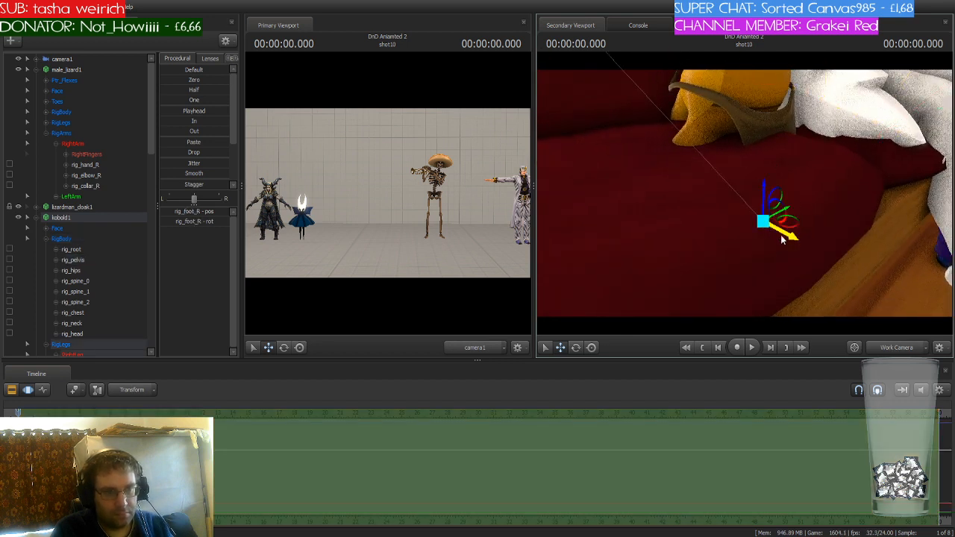
{"action": "mouse_move", "coordinate": [763, 218]}
{"action": "left_mouse_down"}
{"action": "mouse_move", "coordinate": [869, 284]}
{"action": "mouse_move", "coordinate": [744, 193]}
{"action": "left_mouse_up"}
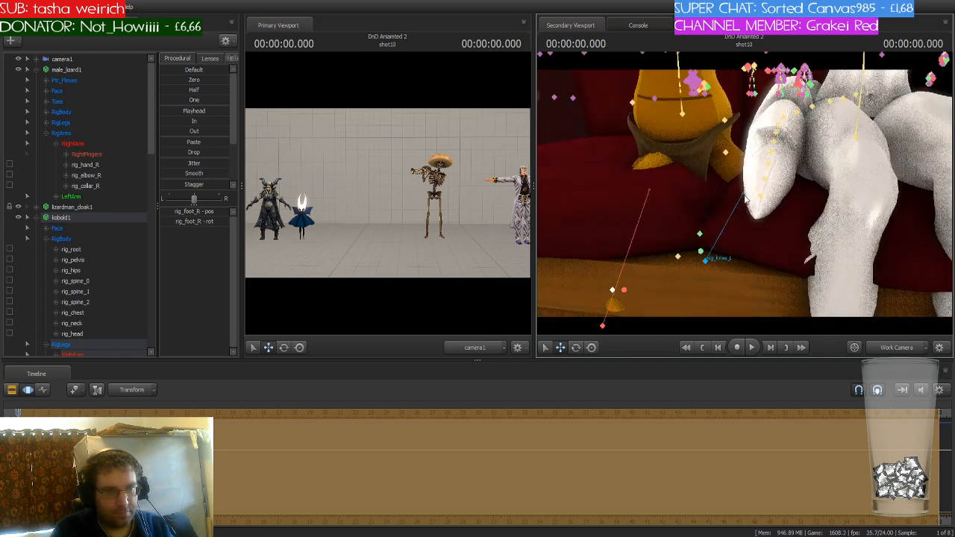
{"action": "left_click", "coordinate": [700, 235]}
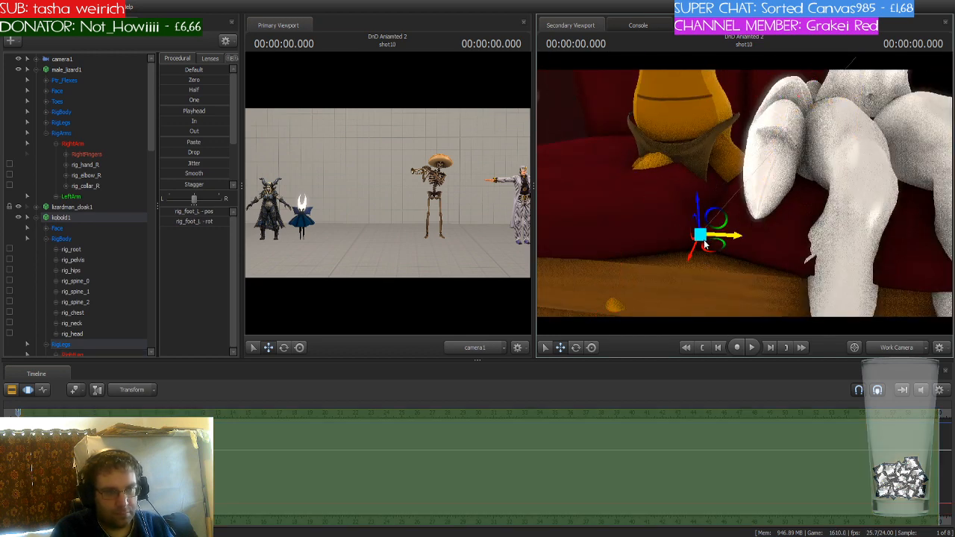
{"action": "left_click_drag", "start_coordinate": [699, 238], "coordinate": [638, 284]}
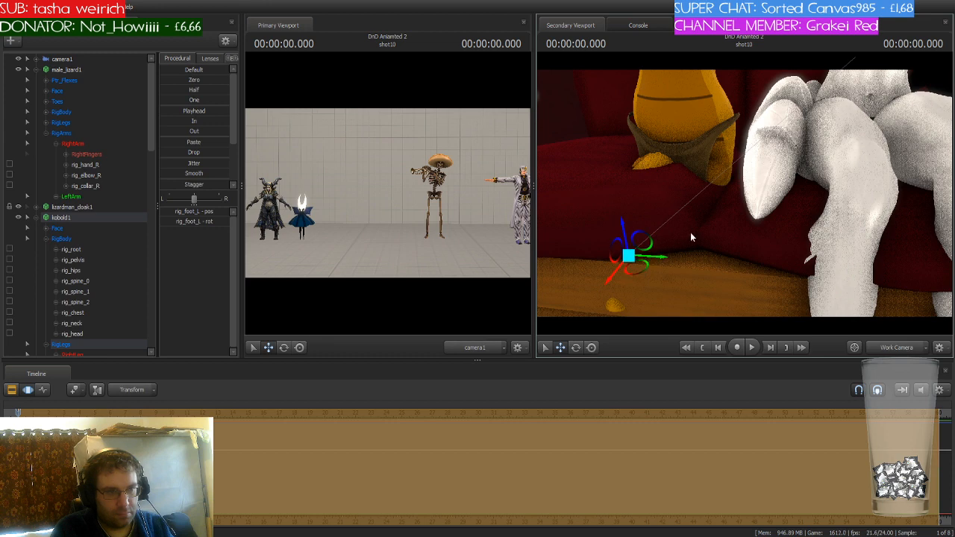
{"action": "left_click_drag", "start_coordinate": [690, 238], "coordinate": [690, 237]}
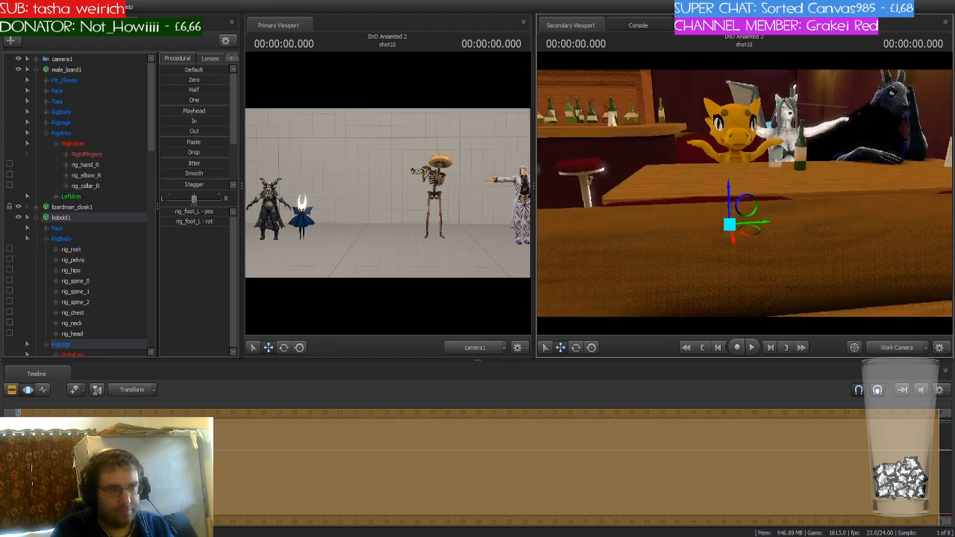
Try moving the whole kobold1 model off the booth onto the open pub floor.
{"action": "left_click", "coordinate": [83, 217]}
{"action": "left_click_drag", "start_coordinate": [763, 225], "coordinate": [597, 230]}
{"action": "key", "text": "w"}
{"action": "key", "text": "w"}
{"action": "left_click_drag", "start_coordinate": [745, 194], "coordinate": [910, 298]}
Try moving and rotating kobold1's rig_foot_L to pose the left leg on the open floor.
{"action": "key", "text": "d"}
{"action": "key", "text": "w"}
{"action": "left_click", "coordinate": [686, 180], "text": "ctrl"}
{"action": "key", "text": "s"}
{"action": "key", "text": "a"}
{"action": "left_click_drag", "start_coordinate": [791, 223], "coordinate": [851, 221]}
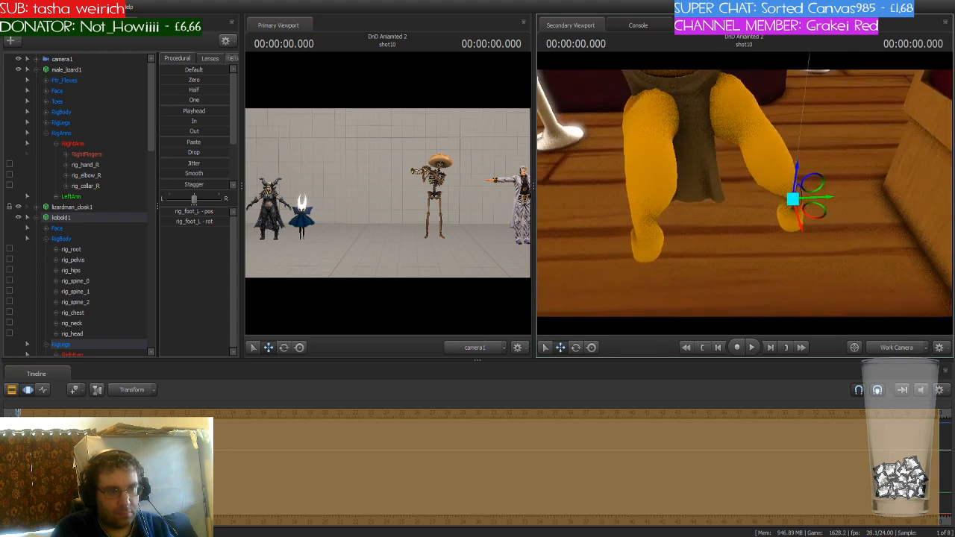
{"action": "key", "text": "e"}
{"action": "left_click_drag", "start_coordinate": [783, 222], "coordinate": [792, 198]}
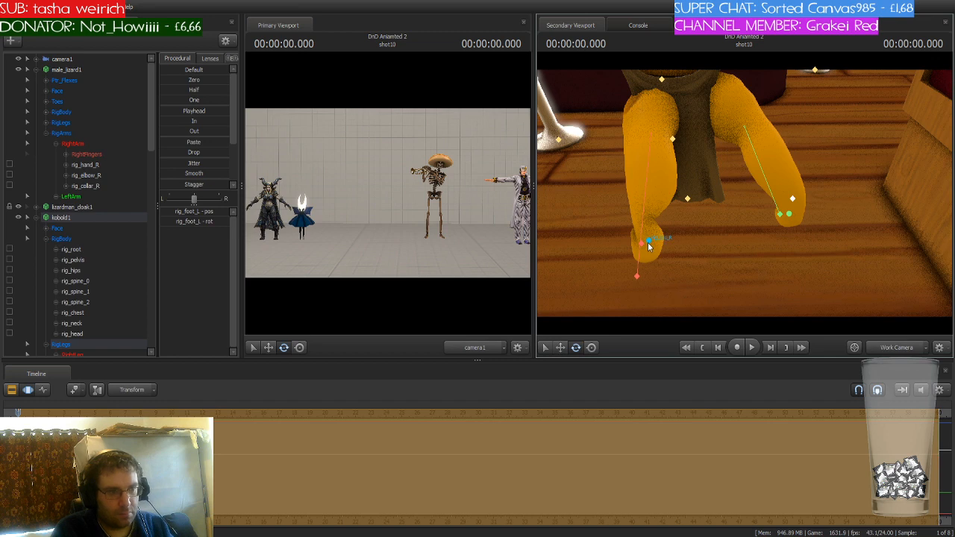
Try rotating and repositioning kobold1's rig_foot_R to match the left leg's pose.
{"action": "left_click_drag", "start_coordinate": [640, 249], "coordinate": [745, 198]}
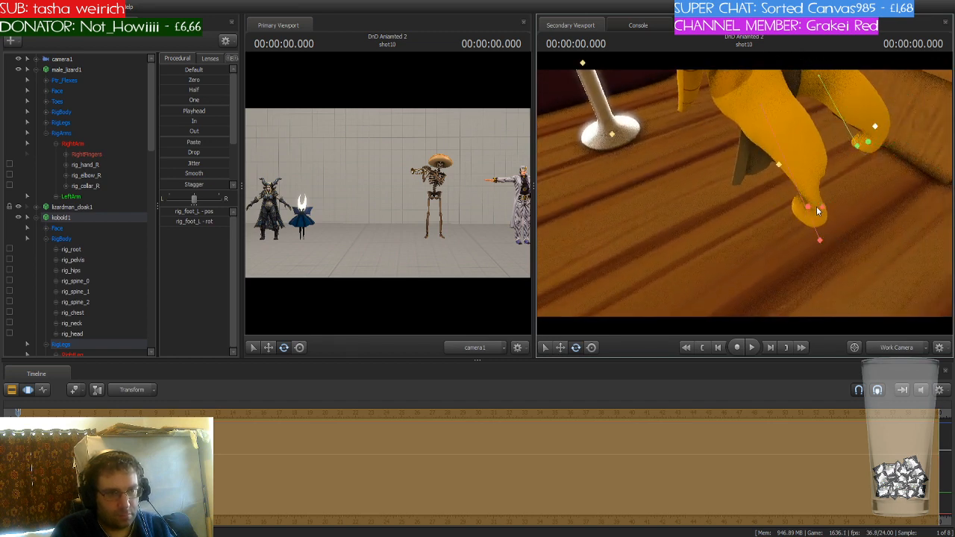
{"action": "left_click", "coordinate": [820, 206]}
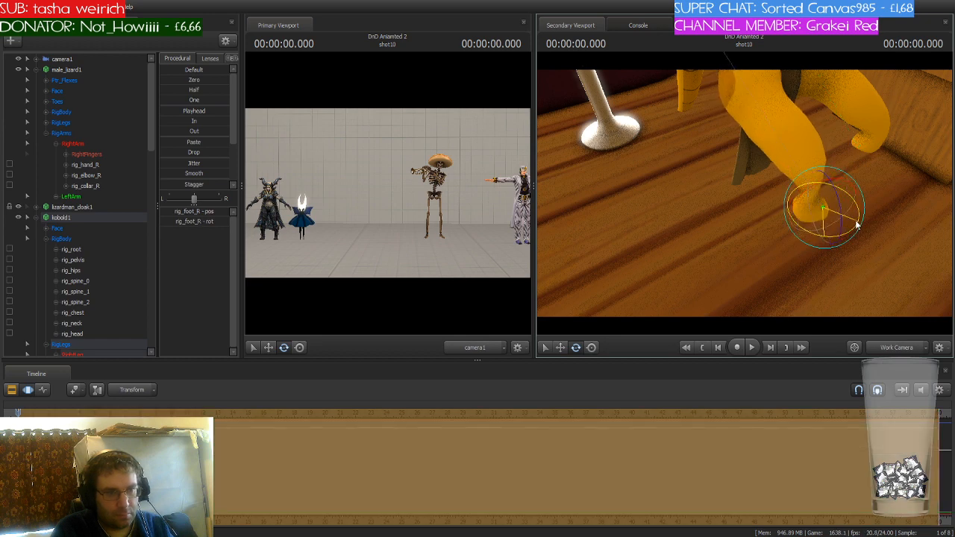
{"action": "left_click_drag", "start_coordinate": [817, 194], "coordinate": [745, 197]}
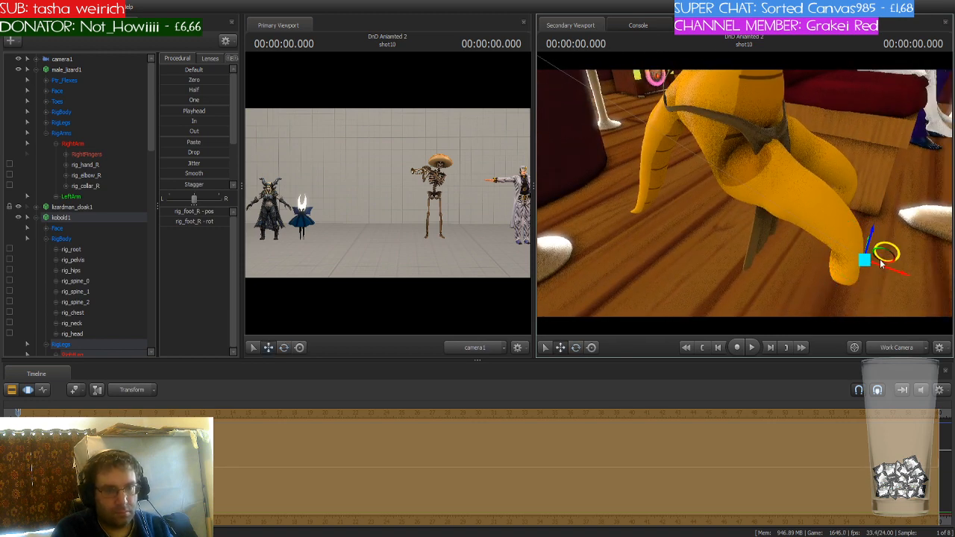
{"action": "left_click_drag", "start_coordinate": [877, 258], "coordinate": [843, 246]}
{"action": "key", "text": "s"}
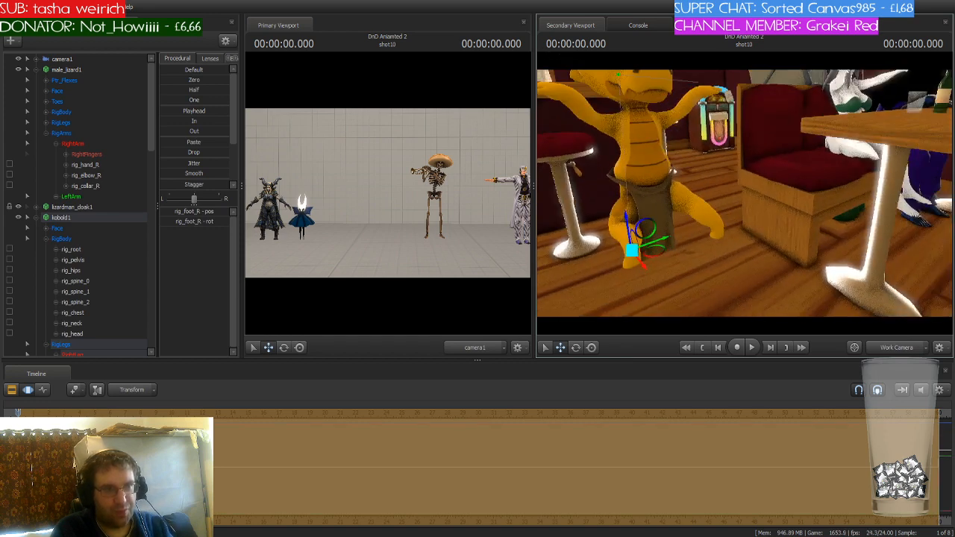
{"action": "key", "text": "s"}
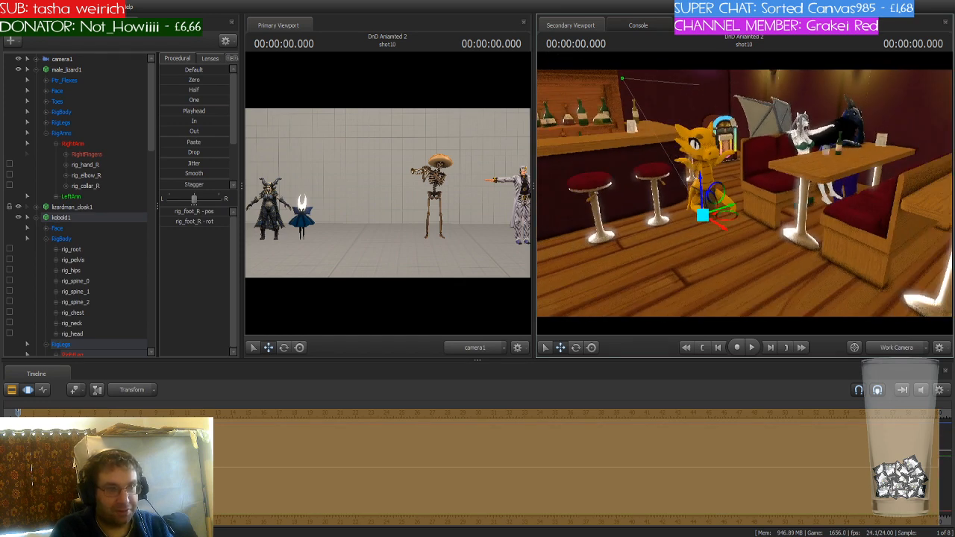
Undo kobold1's foot adjustments and its move to the open floor, returning it to the booth.
{"action": "key", "text": "ctrl"}
{"action": "key", "text": "ctrl+z"}
{"action": "key", "text": "ctrl+z"}
{"action": "key", "text": "ctrl+z"}
{"action": "key", "text": "ctrl+z"}
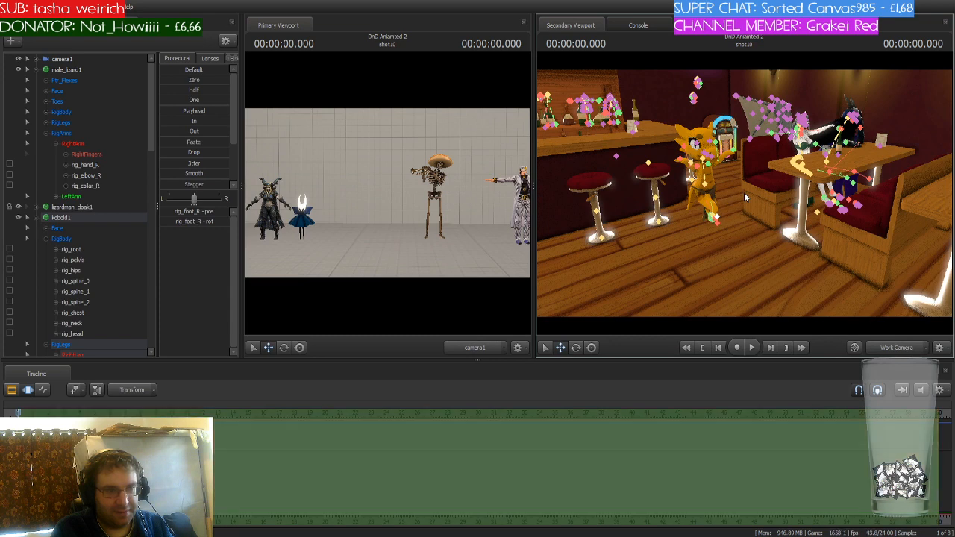
{"action": "key", "text": "ctrl+z"}
{"action": "key", "text": "ctrl+z"}
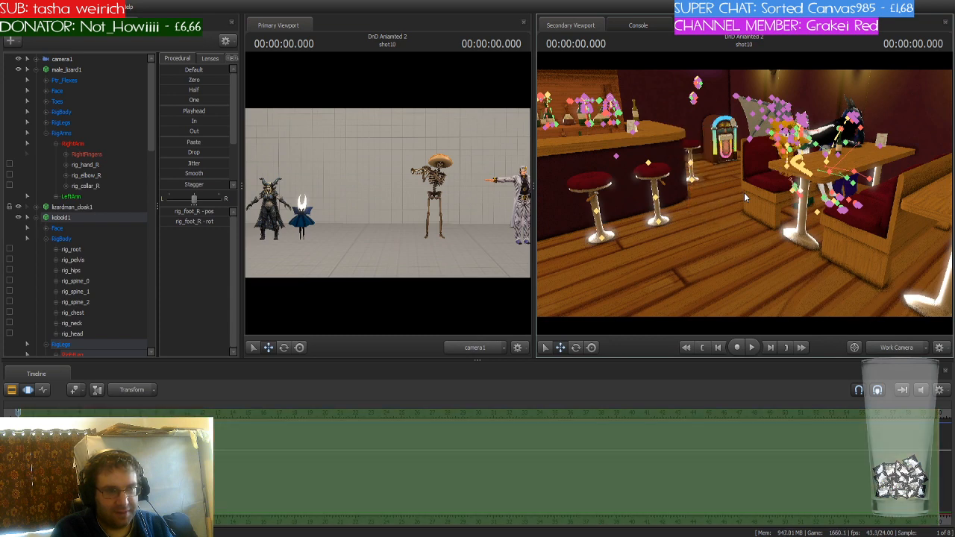
Undo kobold1's rigged booth placement and leg posing, returning it to a standing pose on the open pub floor.
{"action": "key", "text": "ctrl+z"}
{"action": "key", "text": "ctrl+z"}
{"action": "key", "text": "ctrl+z"}
{"action": "key", "text": "ctrl+z"}
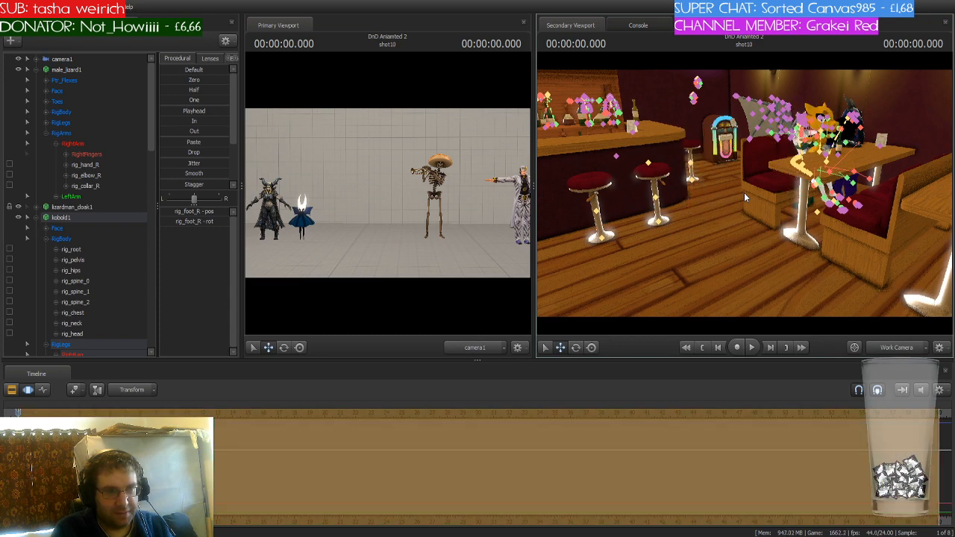
{"action": "key", "text": "ctrl+z"}
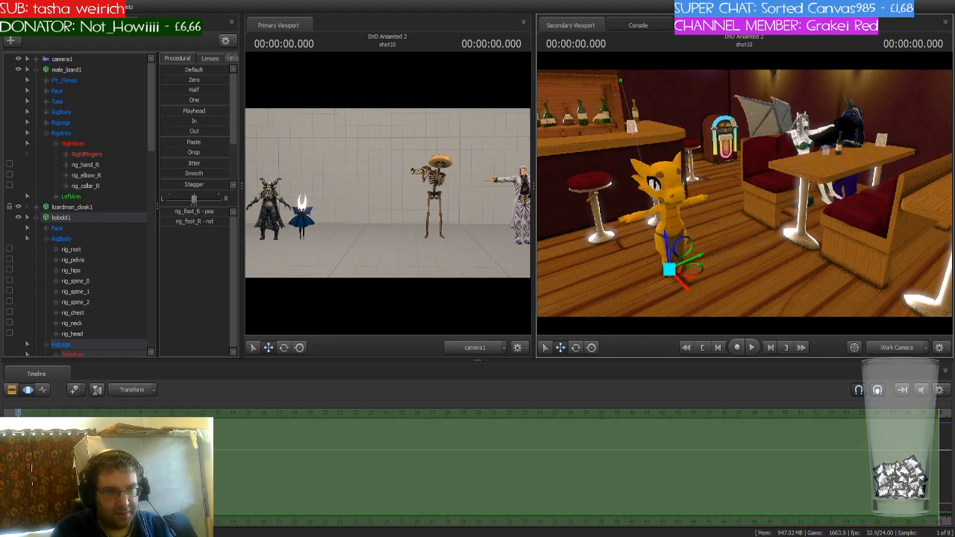
{"action": "key", "text": "w"}
{"action": "left_click_drag", "start_coordinate": [744, 193], "coordinate": [764, 226]}
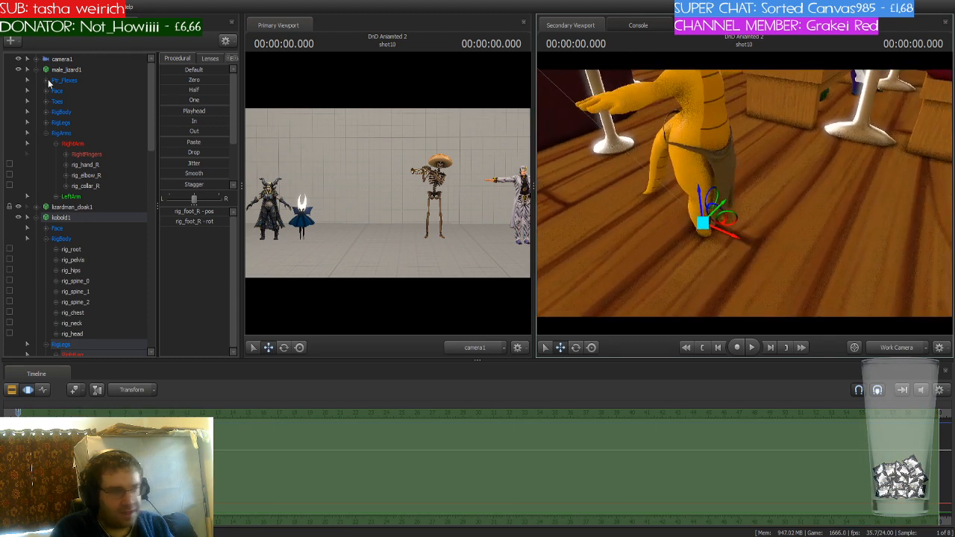
Detach the rig from the whole kobold1 model.
{"action": "left_click", "coordinate": [60, 219]}
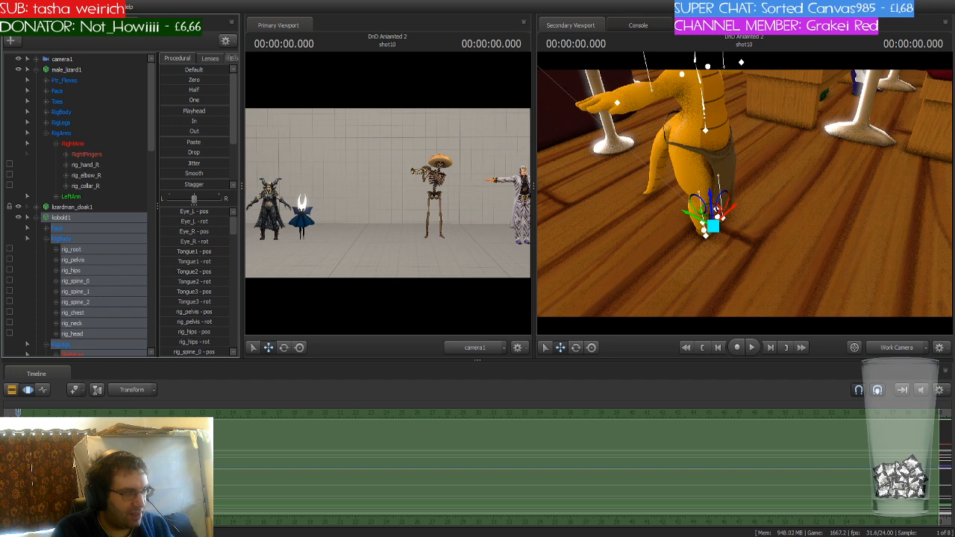
{"action": "left_click", "coordinate": [74, 208]}
{"action": "left_click", "coordinate": [68, 218]}
Move the whole kobold1 model from the open floor onto the booth seat beside female_wolf1.
{"action": "left_click_drag", "start_coordinate": [657, 250], "coordinate": [824, 181]}
{"action": "key", "text": "w"}
{"action": "mouse_move", "coordinate": [746, 223]}
{"action": "left_mouse_down"}
{"action": "mouse_move", "coordinate": [776, 231]}
{"action": "mouse_move", "coordinate": [769, 186]}
{"action": "mouse_move", "coordinate": [761, 224]}
{"action": "left_mouse_up"}
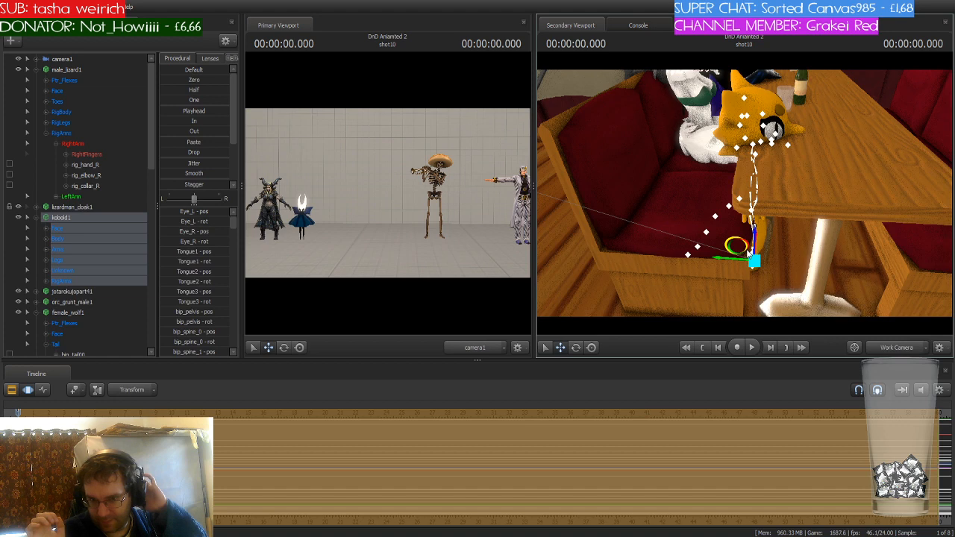
{"action": "left_click_drag", "start_coordinate": [828, 231], "coordinate": [737, 206]}
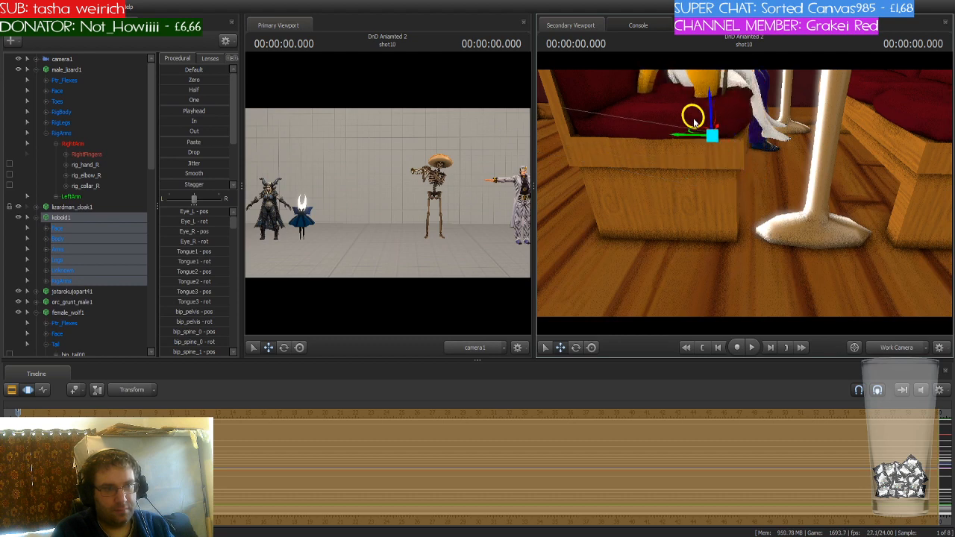
{"action": "left_click_drag", "start_coordinate": [695, 126], "coordinate": [730, 209]}
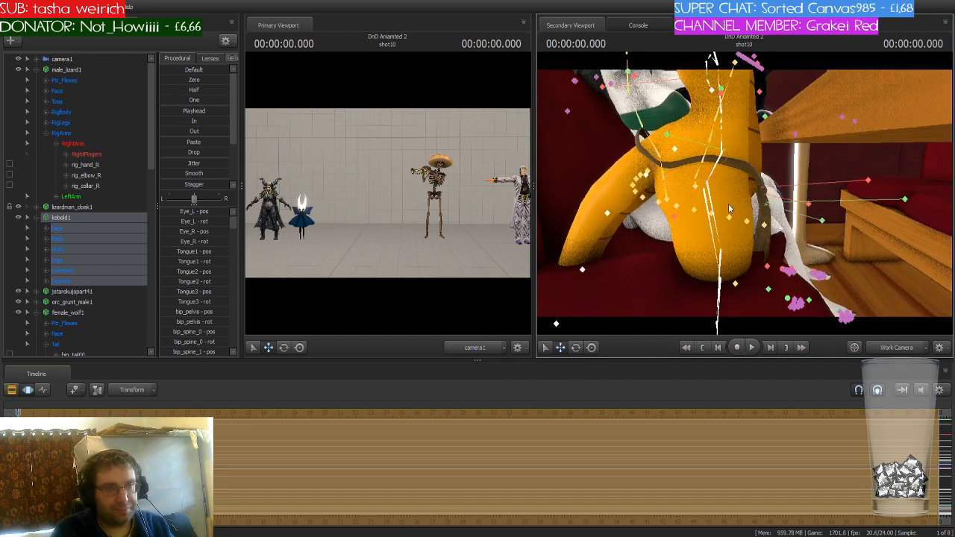
Rotate kobold1's right hip and bip_knee_R to bend the right leg over the booth seat's edge.
{"action": "left_click", "coordinate": [715, 210]}
{"action": "left_click_drag", "start_coordinate": [809, 245], "coordinate": [810, 224]}
{"action": "left_click", "coordinate": [748, 186]}
{"action": "left_click", "coordinate": [768, 159], "text": "ctrl"}
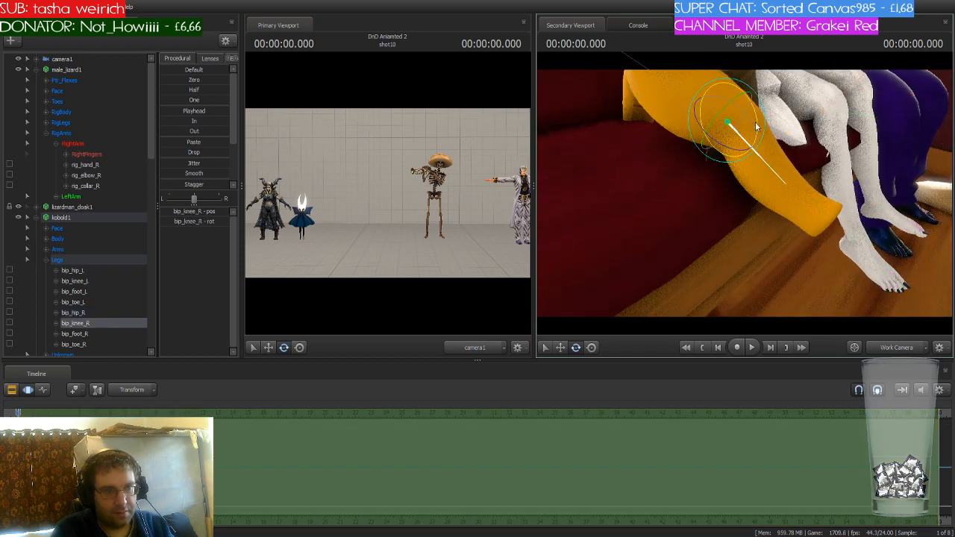
{"action": "left_click_drag", "start_coordinate": [756, 127], "coordinate": [792, 119]}
{"action": "left_click_drag", "start_coordinate": [744, 194], "coordinate": [727, 185]}
Rotate kobold1's bip_hip_L and bip_knee_L to bring the left leg into a sitting pose matching the right.
{"action": "left_click", "coordinate": [667, 162]}
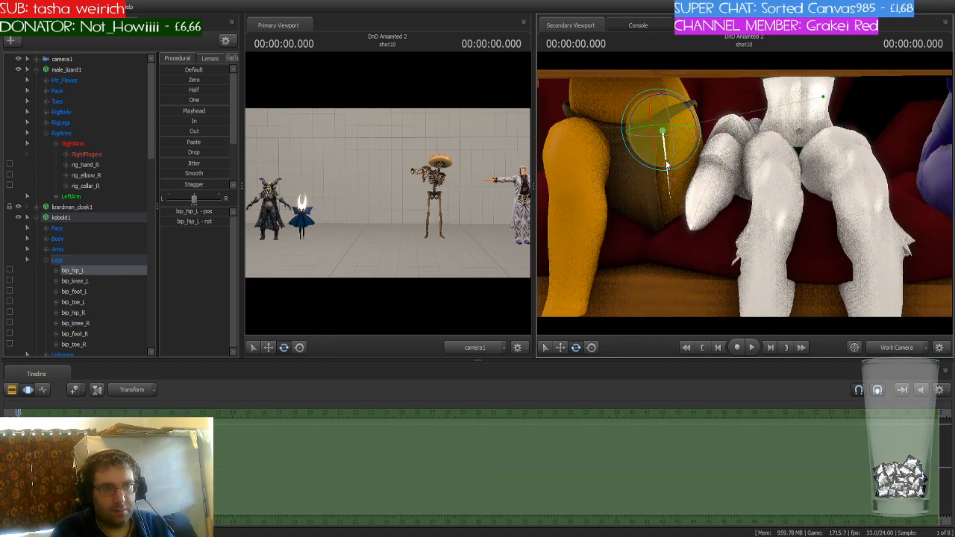
{"action": "left_click_drag", "start_coordinate": [656, 156], "coordinate": [680, 124]}
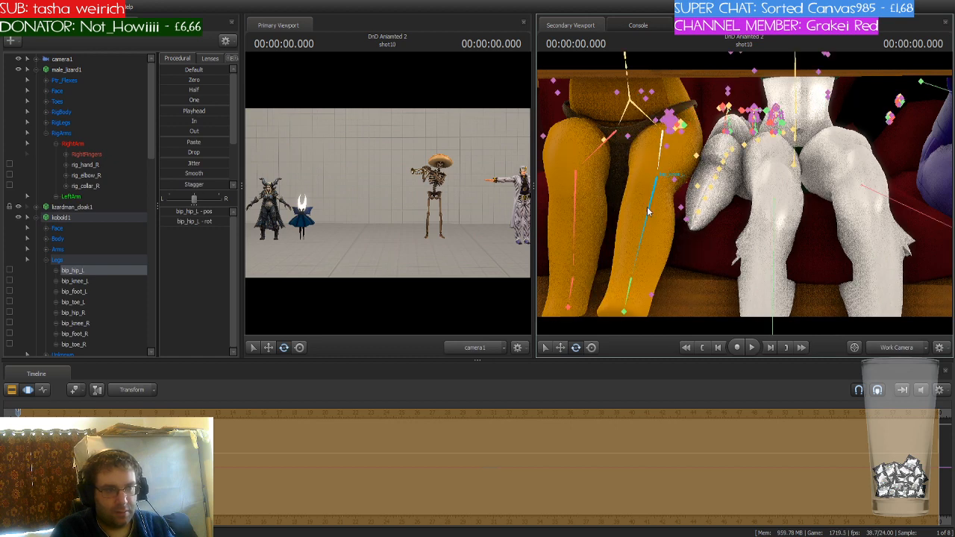
{"action": "left_click", "coordinate": [646, 198]}
{"action": "left_click_drag", "start_coordinate": [646, 199], "coordinate": [745, 193]}
Move kobold1's bip_pelvis to settle the body onto the booth cushion.
{"action": "key", "text": "ctrl"}
{"action": "left_click", "coordinate": [749, 143], "text": "ctrl"}
{"action": "key", "text": "w"}
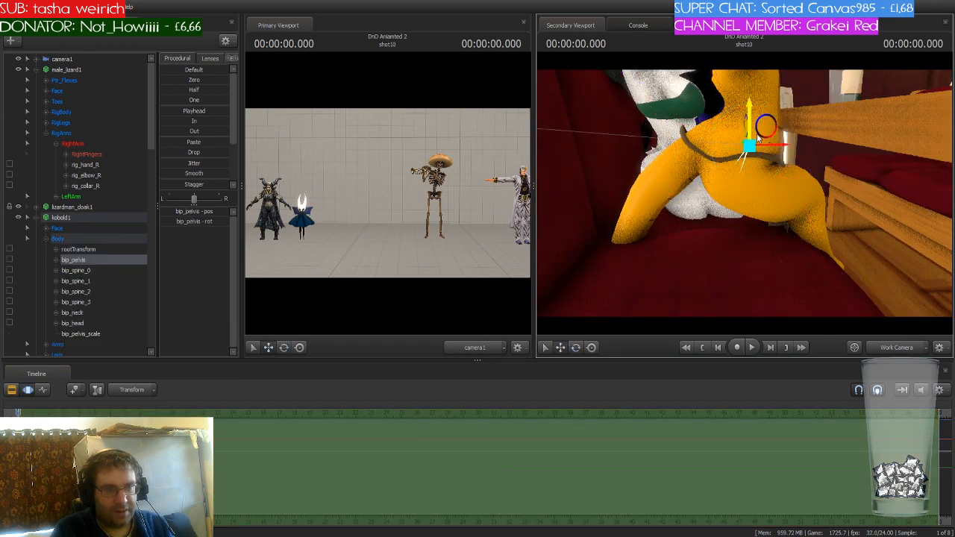
{"action": "left_click_drag", "start_coordinate": [763, 132], "coordinate": [744, 193]}
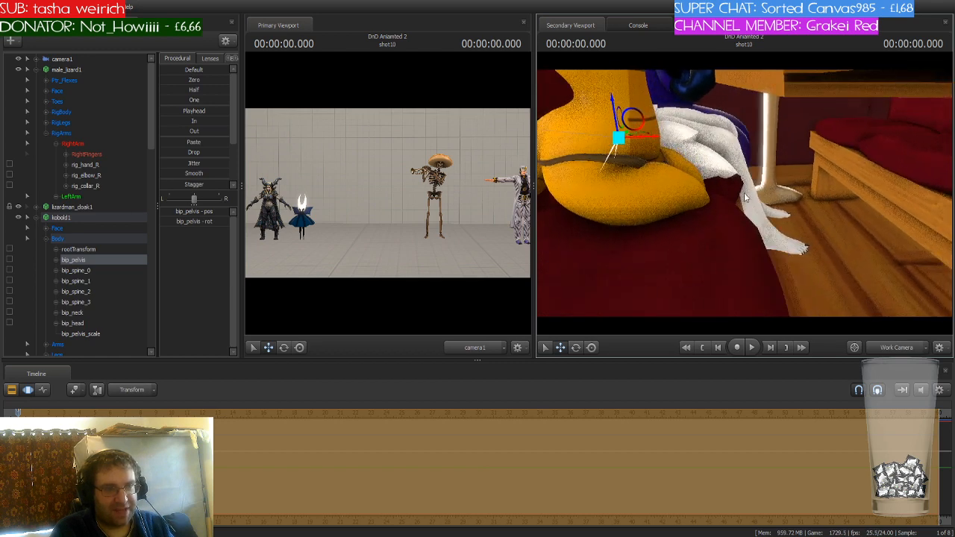
Refine the rotation of kobold1's bip_hip_R and right knee so the right leg rests on the seat.
{"action": "left_click", "coordinate": [649, 190], "text": "ctrl"}
{"action": "key", "text": "e"}
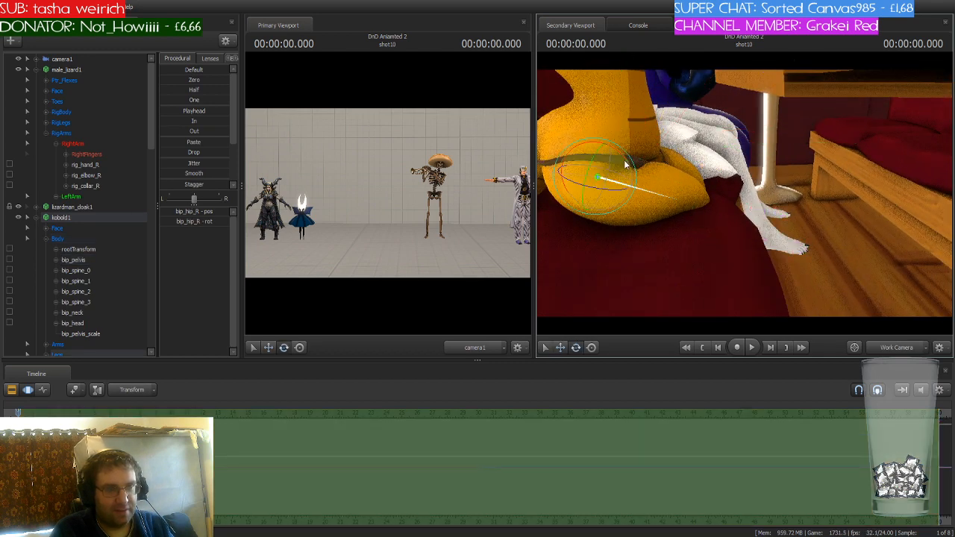
{"action": "left_click_drag", "start_coordinate": [624, 159], "coordinate": [619, 155]}
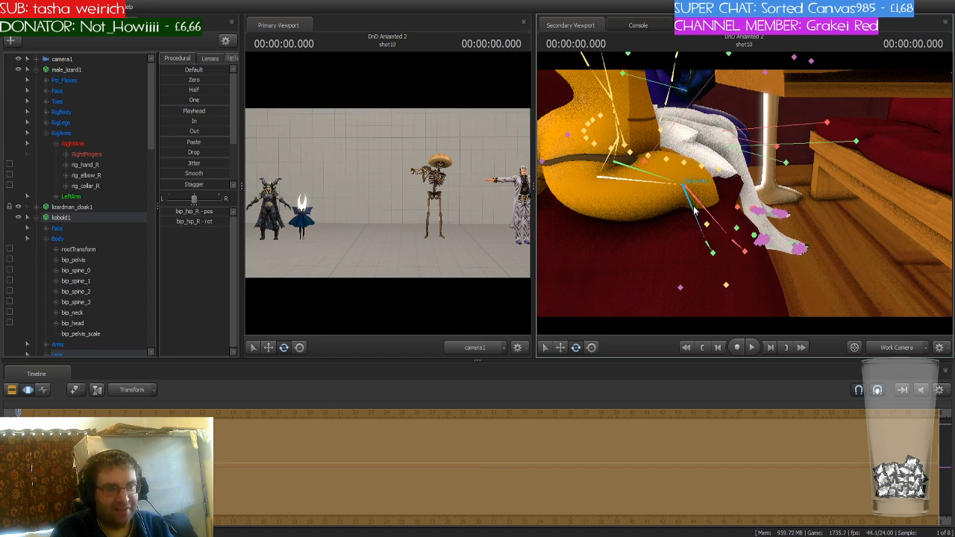
{"action": "left_click", "coordinate": [694, 212], "text": "ctrl"}
{"action": "left_click_drag", "start_coordinate": [697, 152], "coordinate": [676, 156]}
{"action": "left_click_drag", "start_coordinate": [779, 84], "coordinate": [683, 89]}
Refine kobold1's bip_hip_L and bip_knee_L so the left leg sits naturally on the booth cushion.
{"action": "left_click", "coordinate": [701, 153]}
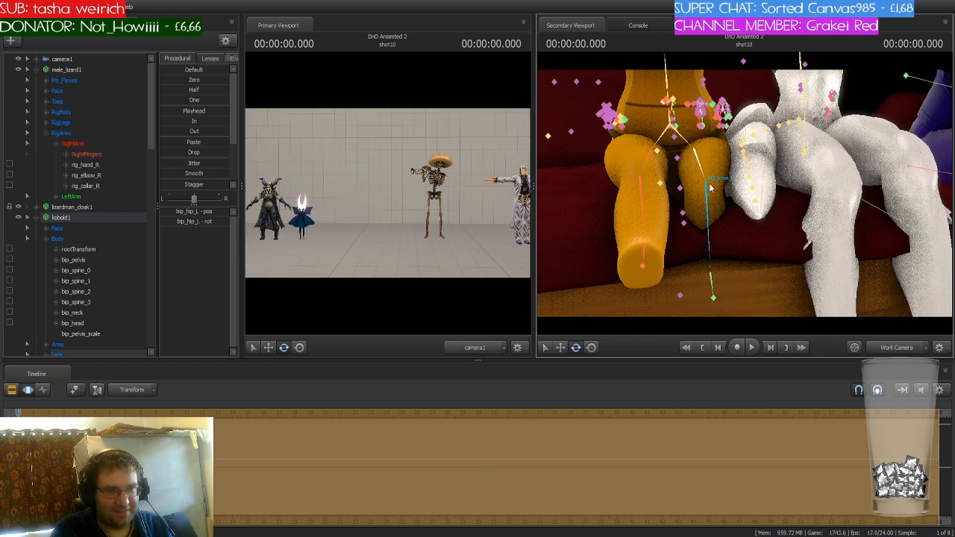
{"action": "left_click", "coordinate": [707, 184]}
{"action": "left_click_drag", "start_coordinate": [709, 185], "coordinate": [730, 177]}
{"action": "key", "text": "s"}
{"action": "key", "text": "w"}
{"action": "key", "text": "w"}
{"action": "key", "text": "s"}
{"action": "key", "text": "w"}
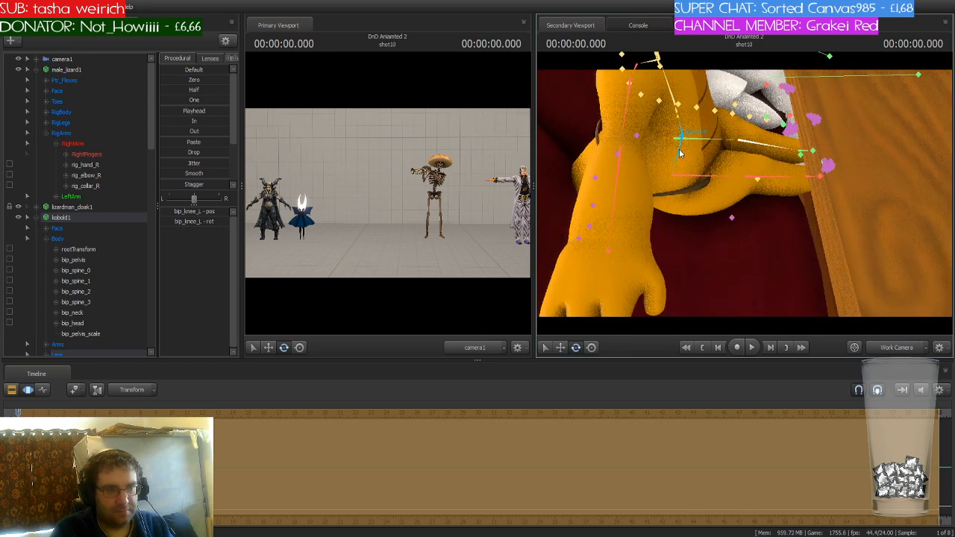
{"action": "left_click", "coordinate": [680, 153], "text": "ctrl"}
{"action": "key", "text": "w"}
{"action": "left_click_drag", "start_coordinate": [705, 137], "coordinate": [712, 192]}
Rotate kobold1's bip_upperArm_R and bip_upperArm_L to lower both arms from the outstretched pose to its sides.
{"action": "key", "text": "d"}
{"action": "key", "text": "s"}
{"action": "left_click", "coordinate": [688, 194]}
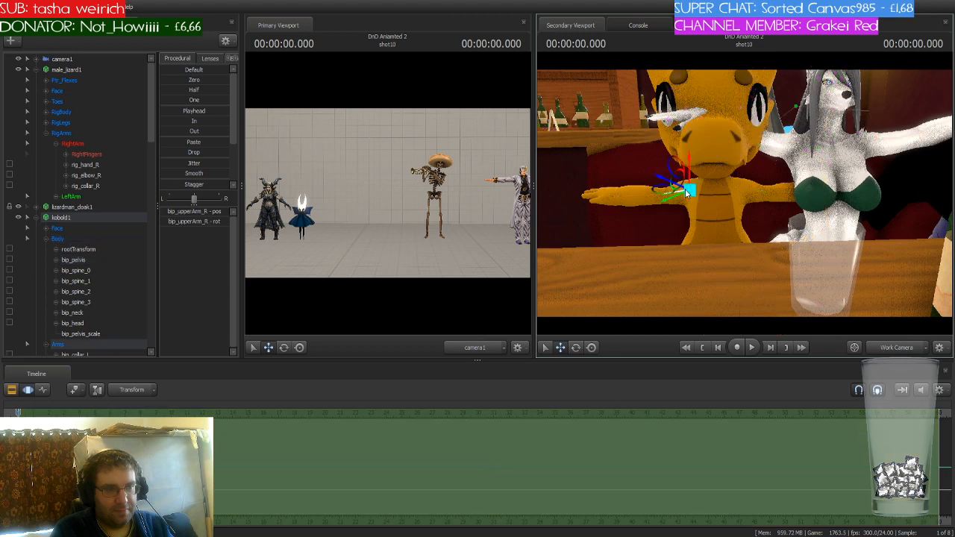
{"action": "key", "text": "e"}
{"action": "left_click_drag", "start_coordinate": [695, 157], "coordinate": [689, 159]}
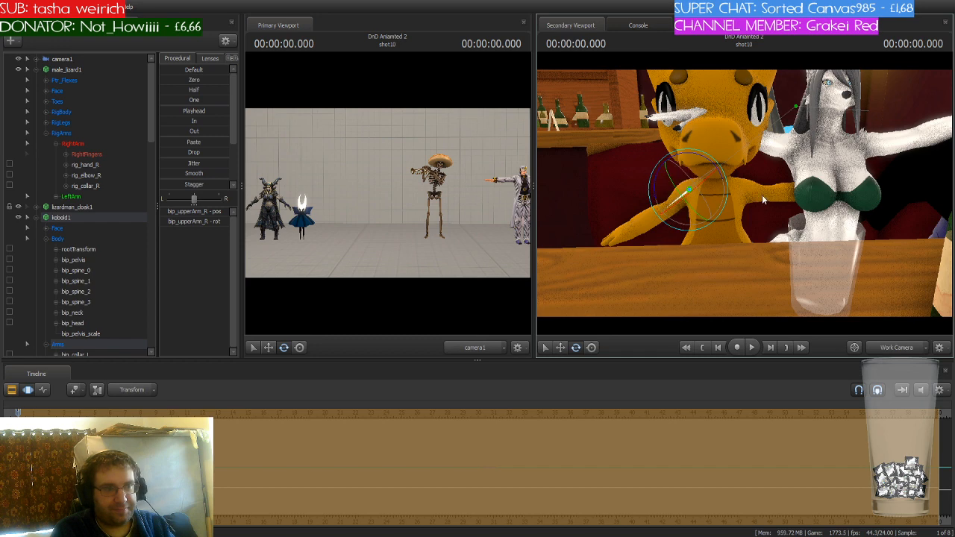
{"action": "key", "text": "w"}
{"action": "mouse_move", "coordinate": [762, 195]}
{"action": "left_mouse_down"}
{"action": "mouse_move", "coordinate": [776, 195]}
{"action": "mouse_move", "coordinate": [746, 194]}
{"action": "mouse_move", "coordinate": [743, 160]}
{"action": "mouse_move", "coordinate": [752, 184]}
{"action": "left_mouse_up"}
{"action": "left_click", "coordinate": [739, 191], "text": "ctrl"}
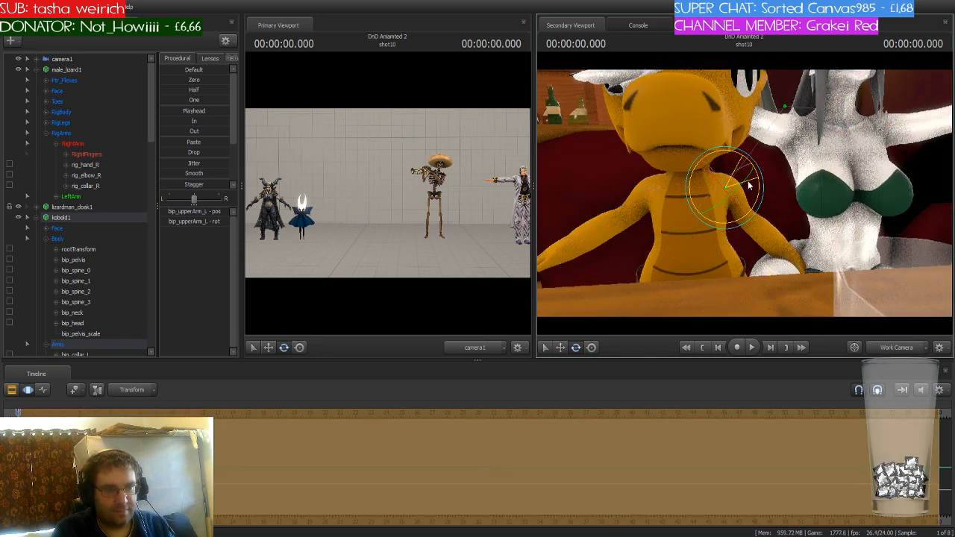
{"action": "left_click", "coordinate": [654, 190], "text": "ctrl"}
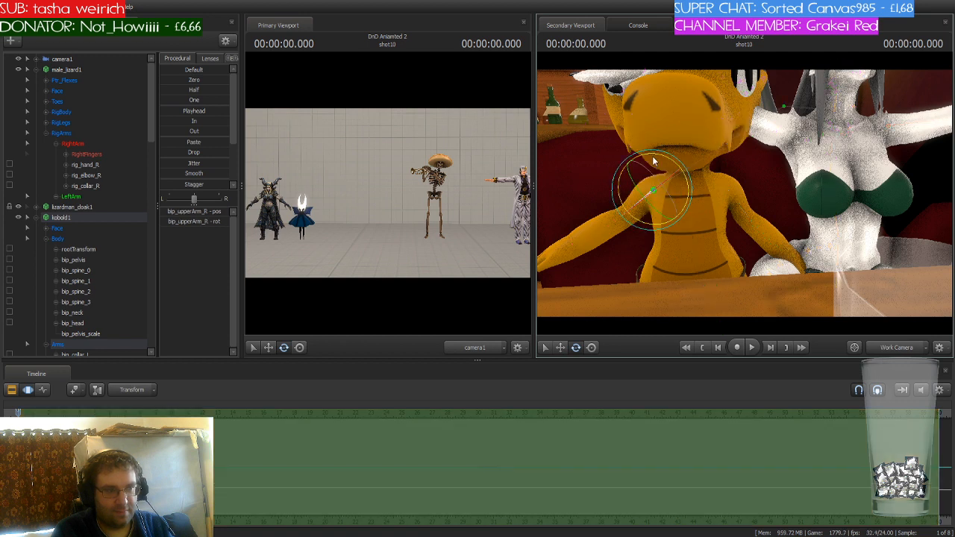
{"action": "left_click_drag", "start_coordinate": [651, 191], "coordinate": [632, 163]}
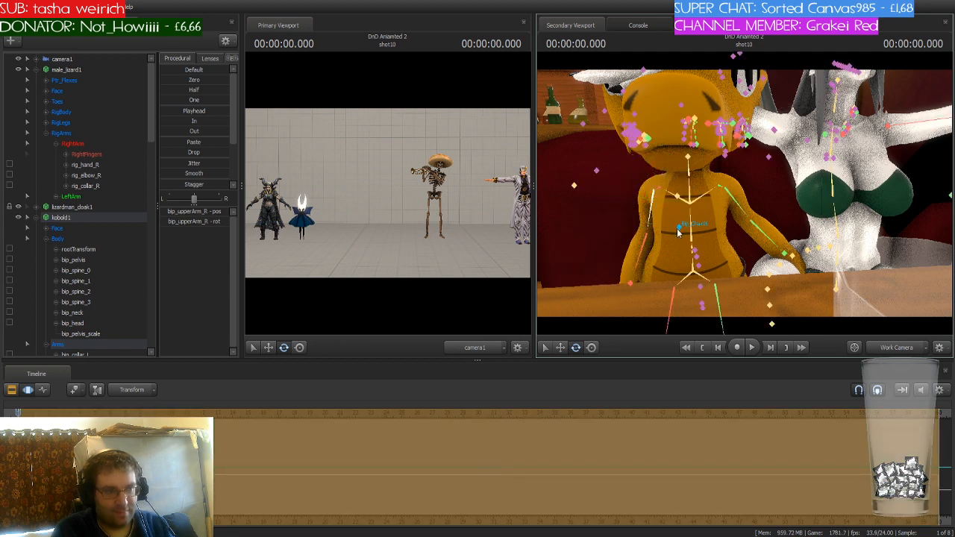
Rotate kobold1's bip_spine_0 to lean the upper body, checking its fit against female_wolf1's outstretched arm.
{"action": "left_click", "coordinate": [694, 253], "text": "ctrl"}
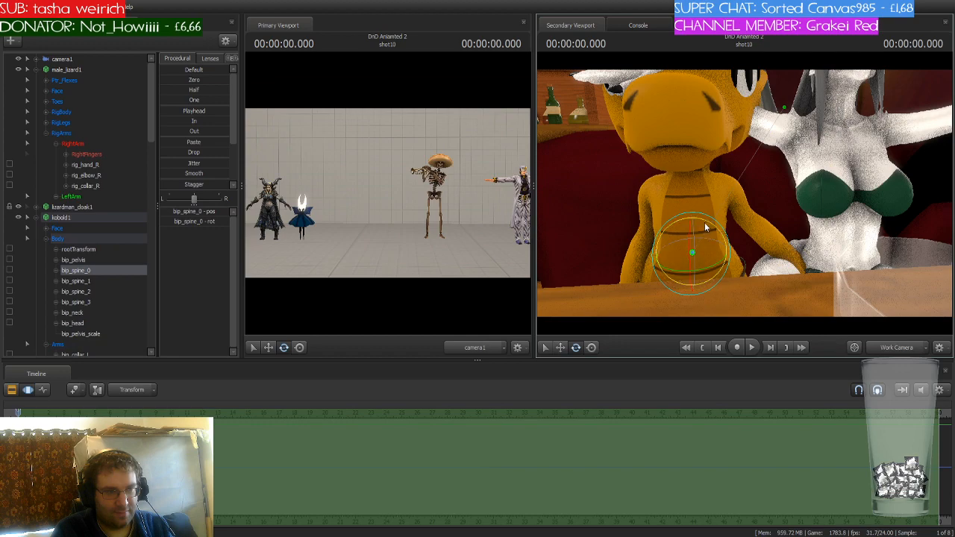
{"action": "left_click_drag", "start_coordinate": [704, 221], "coordinate": [800, 263]}
{"action": "key", "text": "w"}
{"action": "key", "text": "s"}
{"action": "key", "text": "a"}
{"action": "key", "text": "w"}
{"action": "key", "text": "s"}
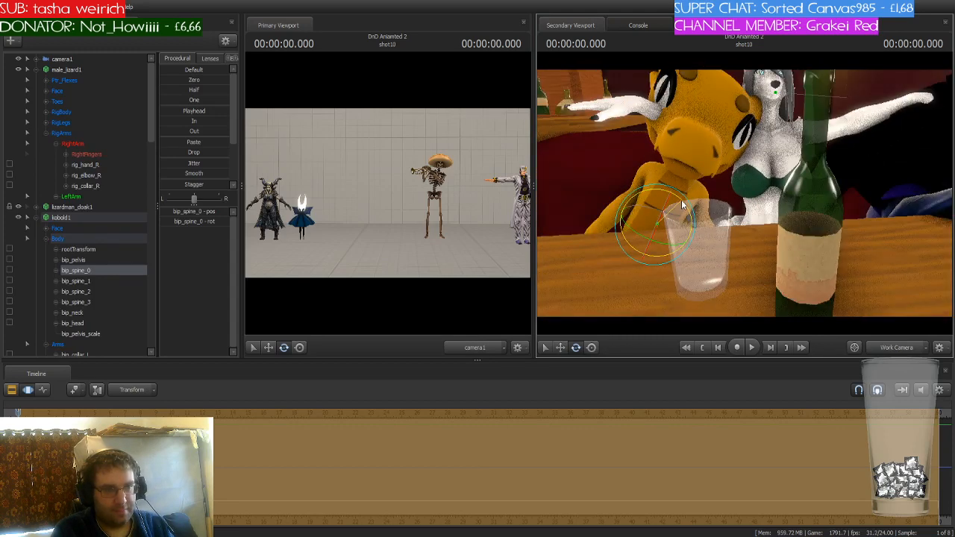
{"action": "left_click_drag", "start_coordinate": [682, 200], "coordinate": [752, 204]}
{"action": "key", "text": "w"}
{"action": "key", "text": "s"}
{"action": "key", "text": "w"}
{"action": "key", "text": "s"}
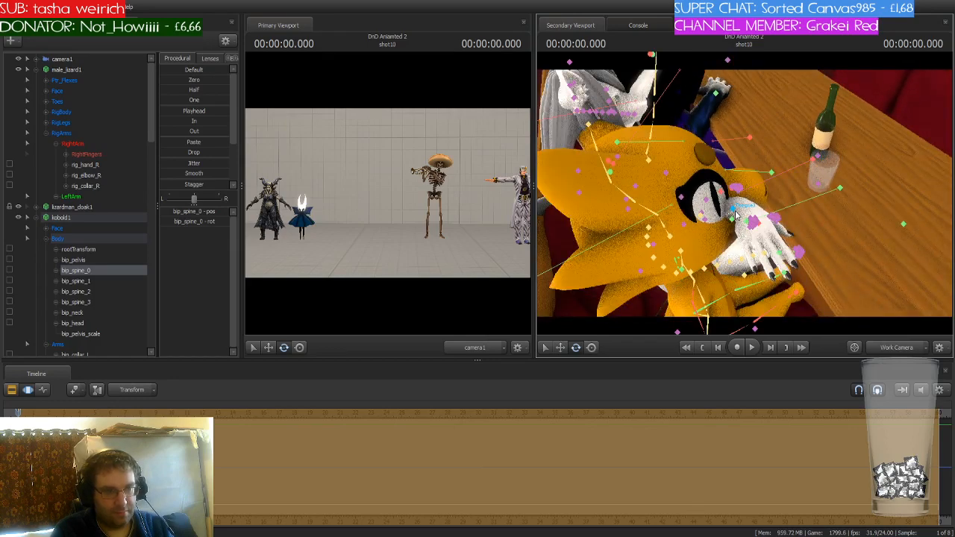
{"action": "key", "text": "d"}
{"action": "left_click_drag", "start_coordinate": [859, 202], "coordinate": [744, 202]}
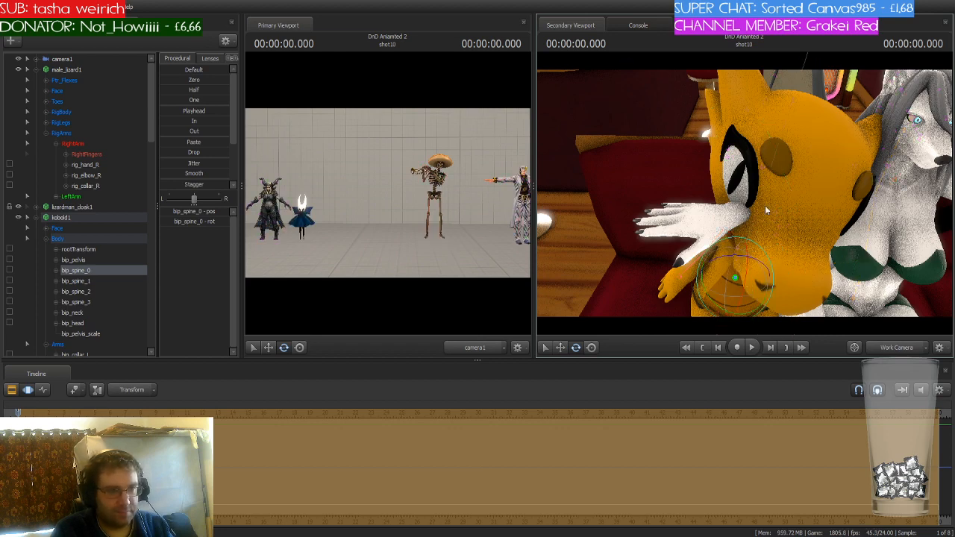
{"action": "left_click_drag", "start_coordinate": [765, 206], "coordinate": [745, 197], "text": "alt"}
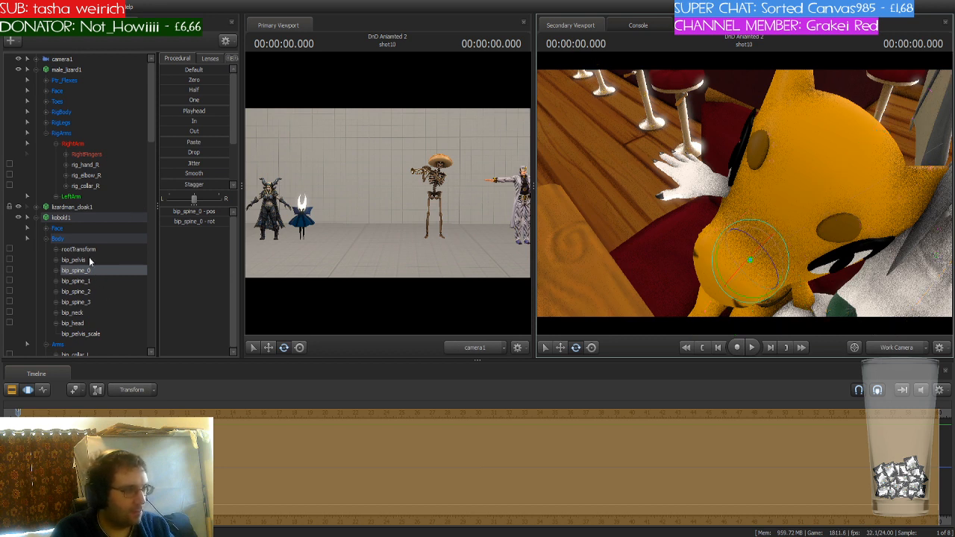
Collapse kobold1's controls and female_wolf1's Tail and RigLegs groups, and expand female_wolf1's RigArms down to the right arm controls.
{"action": "left_click", "coordinate": [37, 218]}
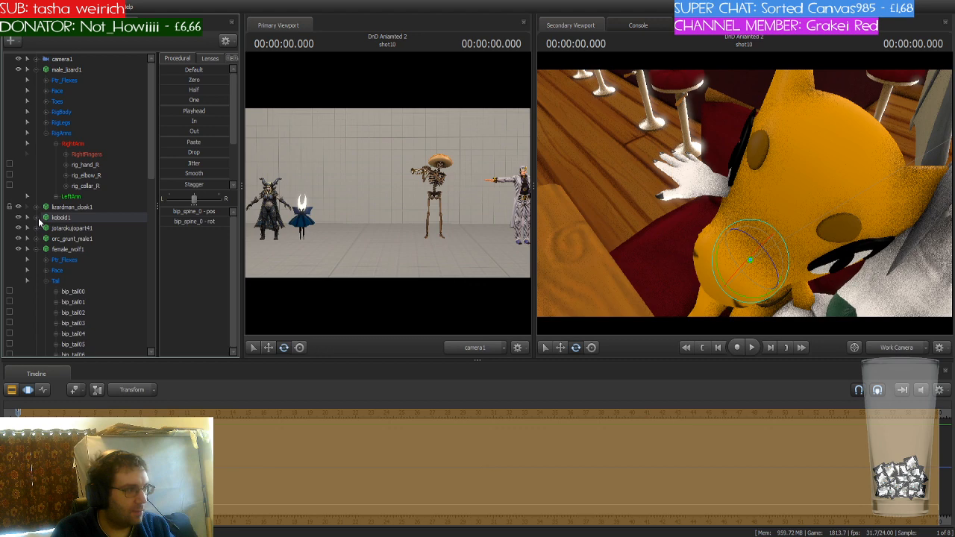
{"action": "left_click", "coordinate": [114, 164]}
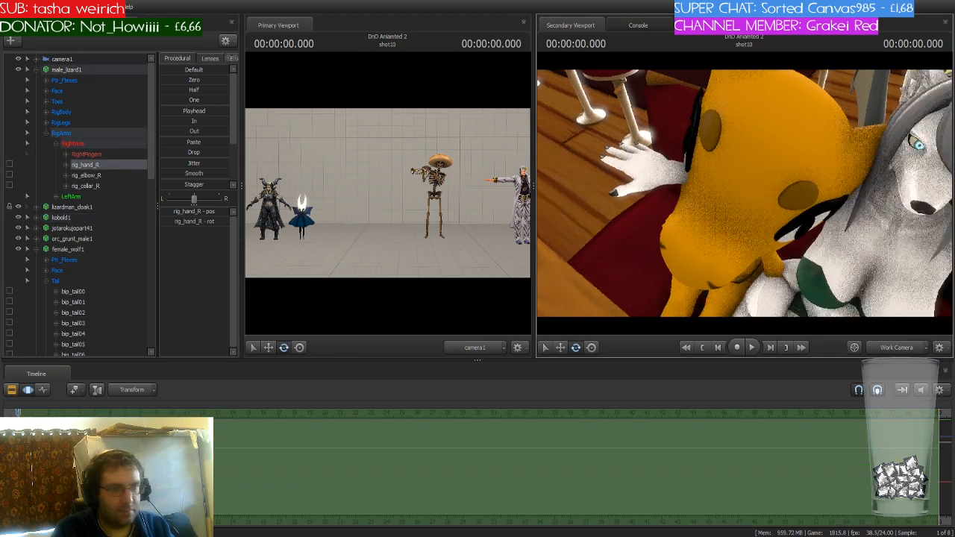
{"action": "key", "text": "s"}
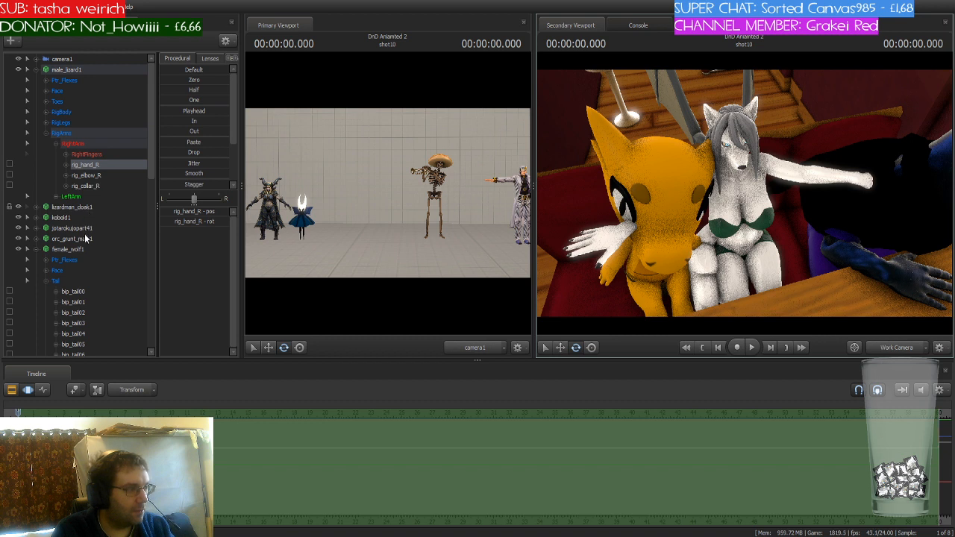
{"action": "scroll", "coordinate": [90, 226], "scroll_direction": "down", "scroll_amount": 2}
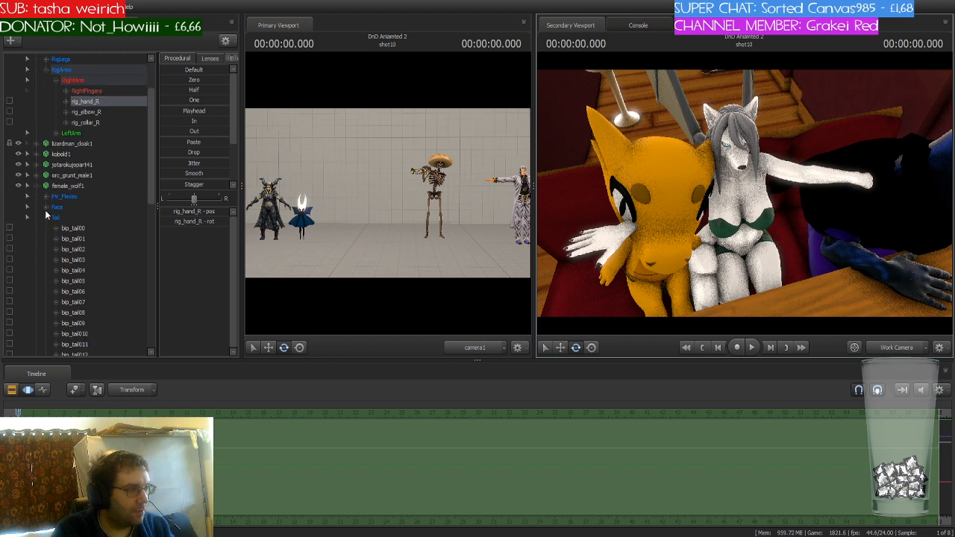
{"action": "left_click", "coordinate": [45, 217]}
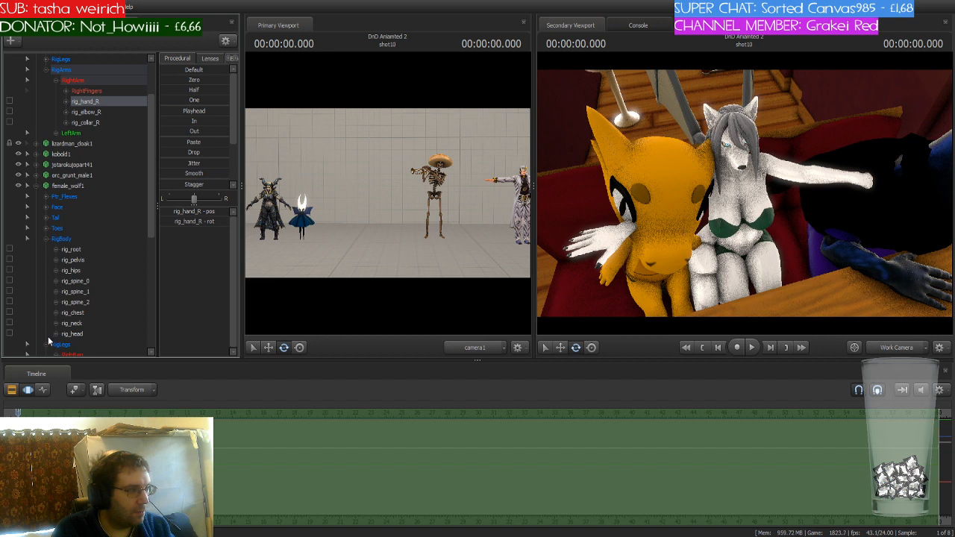
{"action": "scroll", "coordinate": [70, 295], "scroll_direction": "down", "scroll_amount": 2}
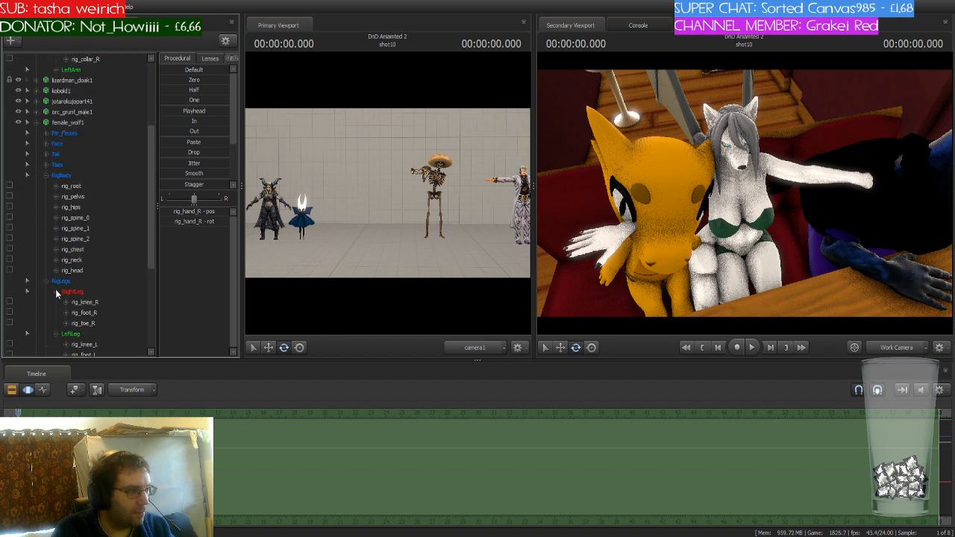
{"action": "left_click", "coordinate": [46, 281]}
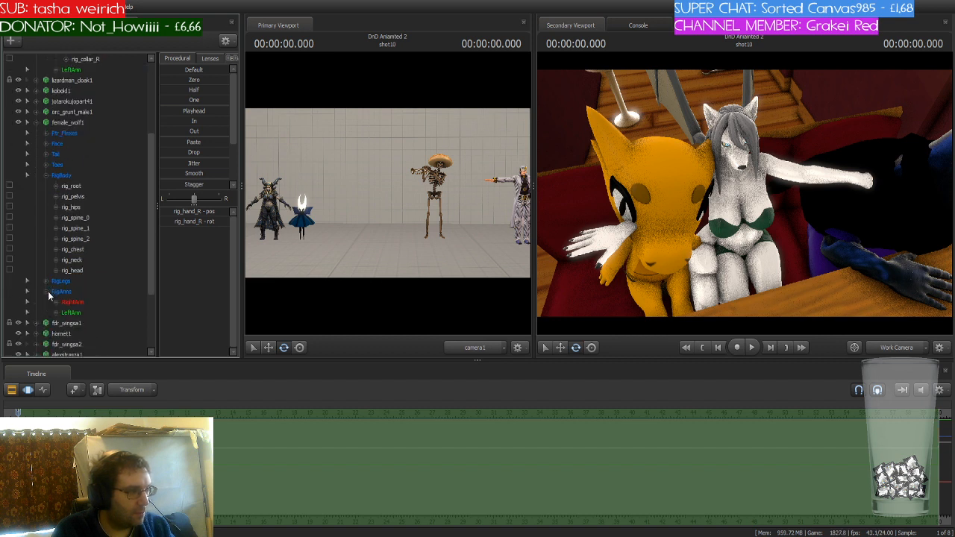
{"action": "left_click", "coordinate": [56, 303]}
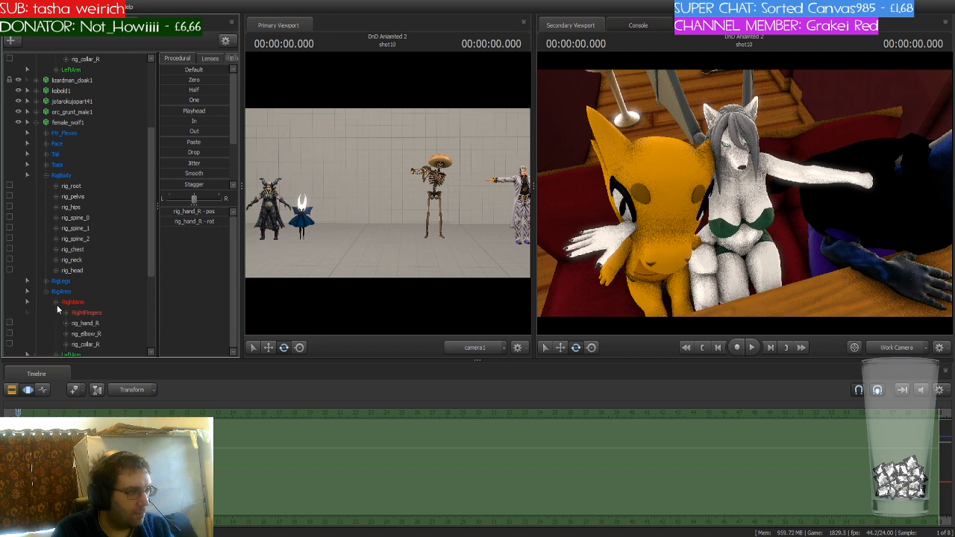
Move female_wolf1's rig_hand_L from beside kobold1's head down to kobold1's upper arm.
{"action": "left_click", "coordinate": [95, 324]}
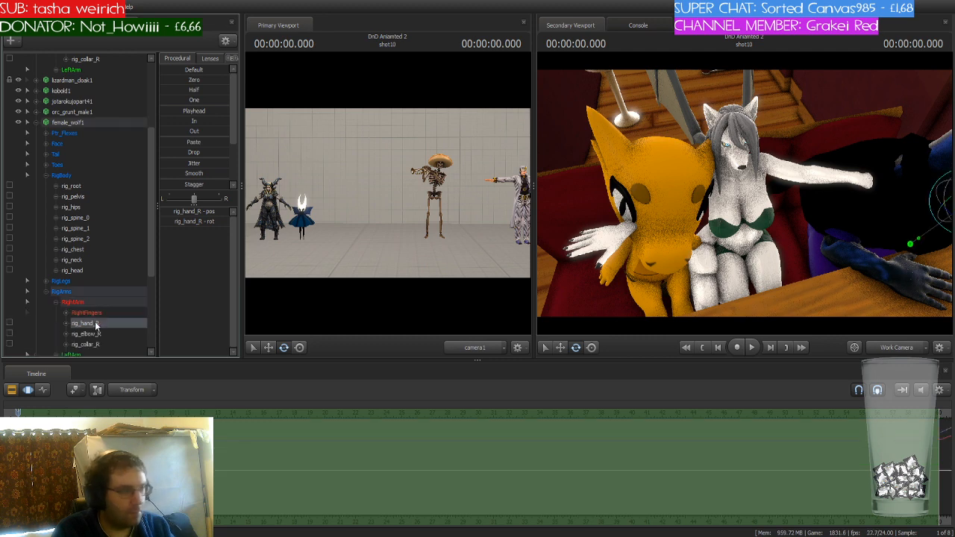
{"action": "key", "text": "f"}
{"action": "mouse_move", "coordinate": [722, 198]}
{"action": "left_mouse_down"}
{"action": "mouse_move", "coordinate": [731, 198]}
{"action": "mouse_move", "coordinate": [722, 198]}
{"action": "left_mouse_up"}
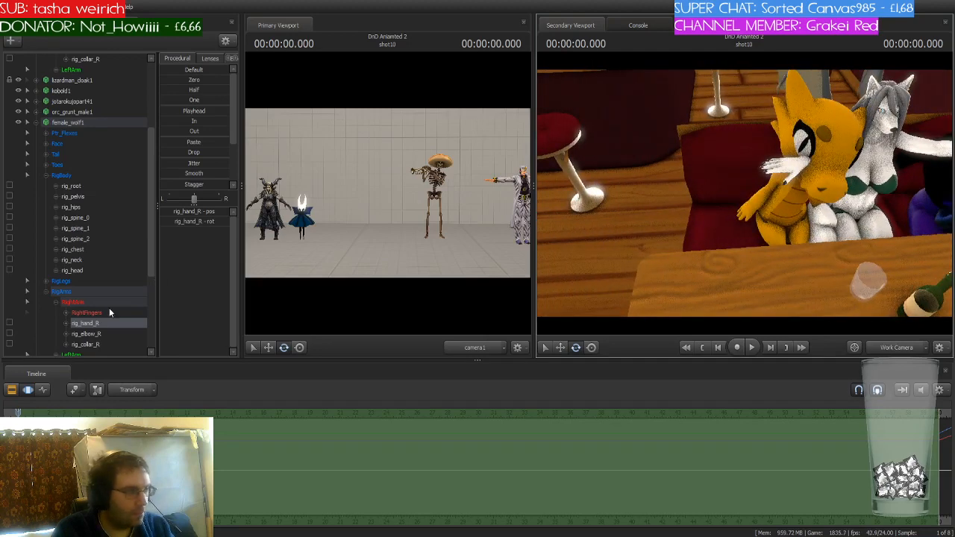
{"action": "scroll", "coordinate": [110, 310], "scroll_direction": "down", "scroll_amount": 1}
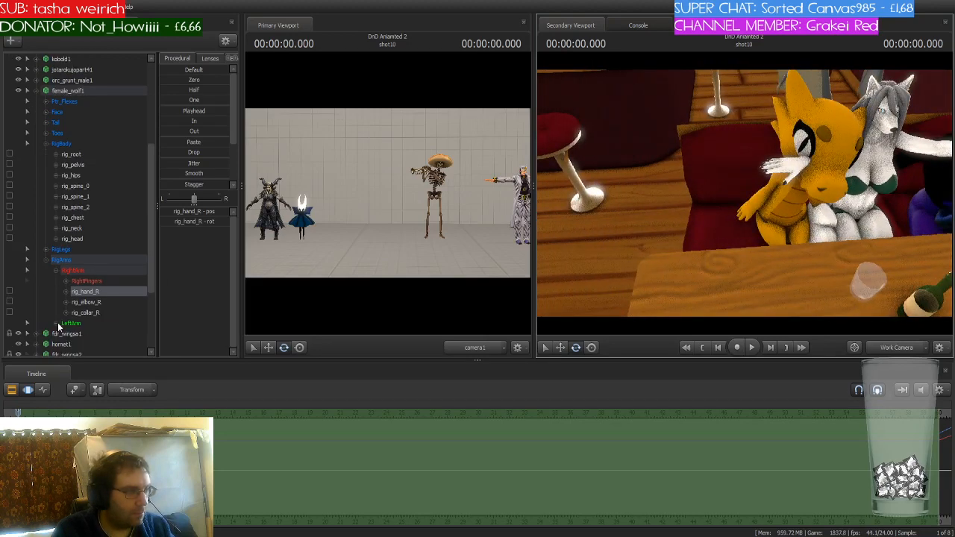
{"action": "left_click", "coordinate": [57, 325]}
{"action": "left_click", "coordinate": [96, 344]}
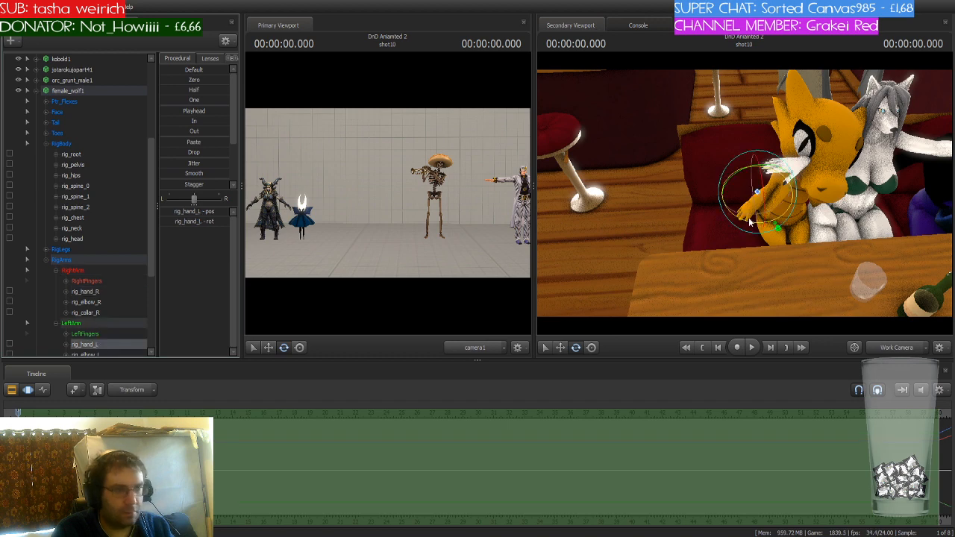
{"action": "left_click_drag", "start_coordinate": [774, 209], "coordinate": [753, 150]}
{"action": "key", "text": "w"}
{"action": "left_click_drag", "start_coordinate": [732, 200], "coordinate": [794, 200]}
Rotate female_wolf1's rig_hand_L and adjust its position so the palm and fingers drape over kobold1's upper arm.
{"action": "key", "text": "e"}
{"action": "left_click_drag", "start_coordinate": [651, 230], "coordinate": [744, 193]}
{"action": "left_click_drag", "start_coordinate": [700, 232], "coordinate": [755, 217]}
{"action": "left_click_drag", "start_coordinate": [809, 253], "coordinate": [820, 255]}
{"action": "key", "text": "e"}
{"action": "mouse_move", "coordinate": [698, 233]}
{"action": "left_mouse_down"}
{"action": "mouse_move", "coordinate": [690, 238]}
{"action": "mouse_move", "coordinate": [691, 226]}
{"action": "left_mouse_up"}
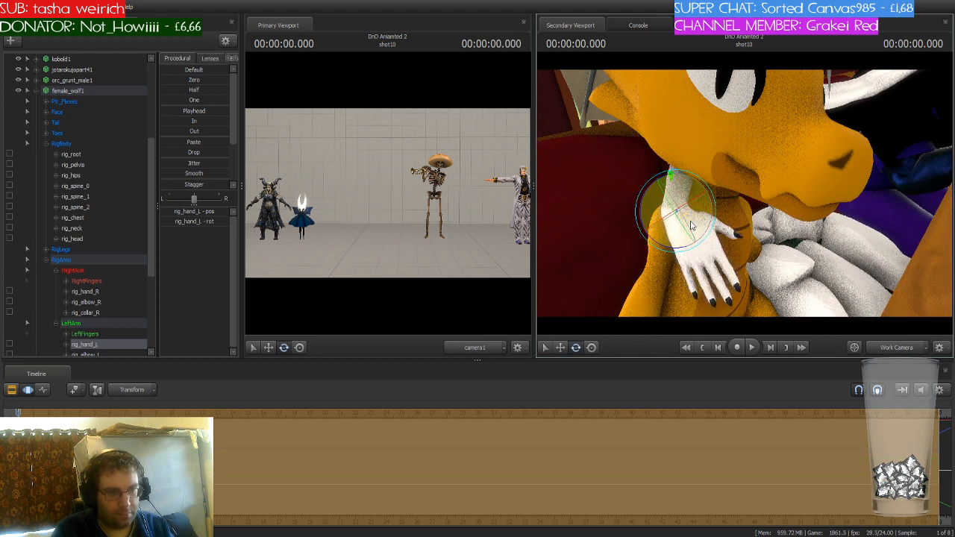
Rotate female_wolf1's rig_neck and rig_head to turn her face toward kobold1.
{"action": "left_click_drag", "start_coordinate": [753, 225], "coordinate": [738, 152]}
{"action": "left_click", "coordinate": [705, 155]}
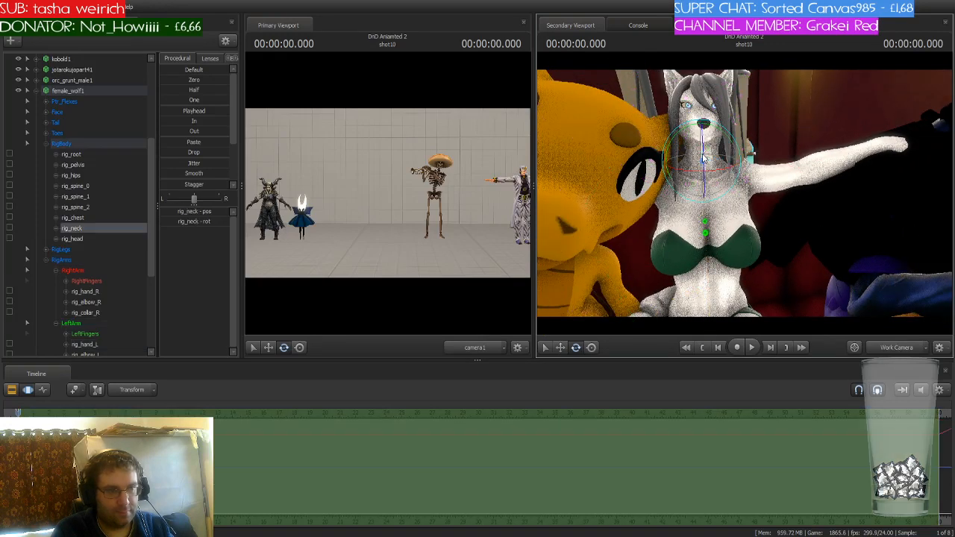
{"action": "left_click_drag", "start_coordinate": [708, 173], "coordinate": [751, 195]}
{"action": "left_click", "coordinate": [741, 191]}
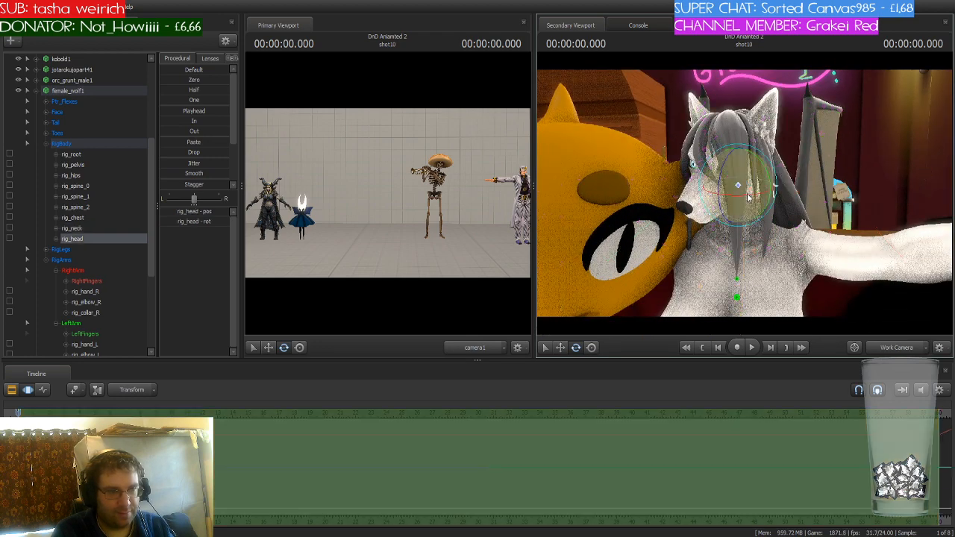
{"action": "left_click_drag", "start_coordinate": [741, 190], "coordinate": [798, 181]}
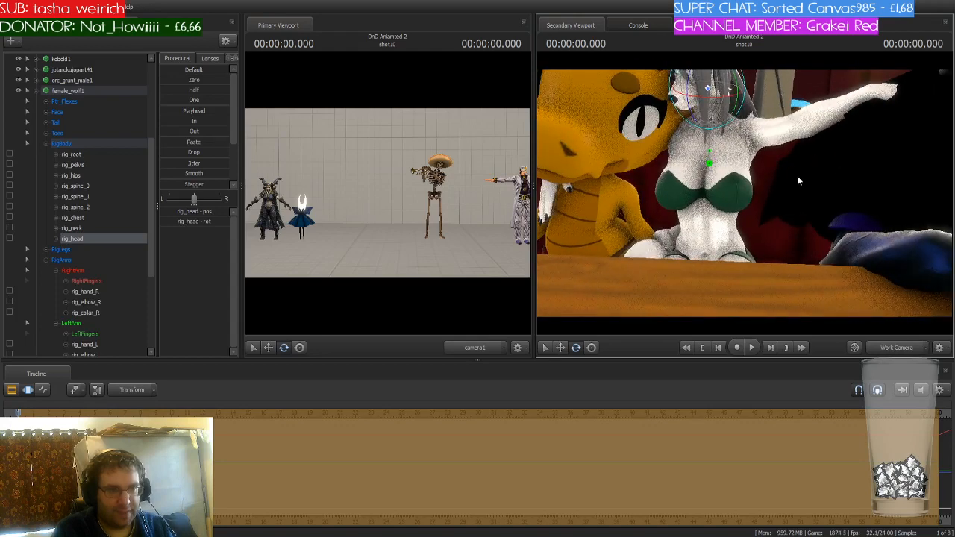
Move female_wolf1's rig_hand_R from its outstretched position in and down toward the table edge beside her body.
{"action": "left_click", "coordinate": [84, 291]}
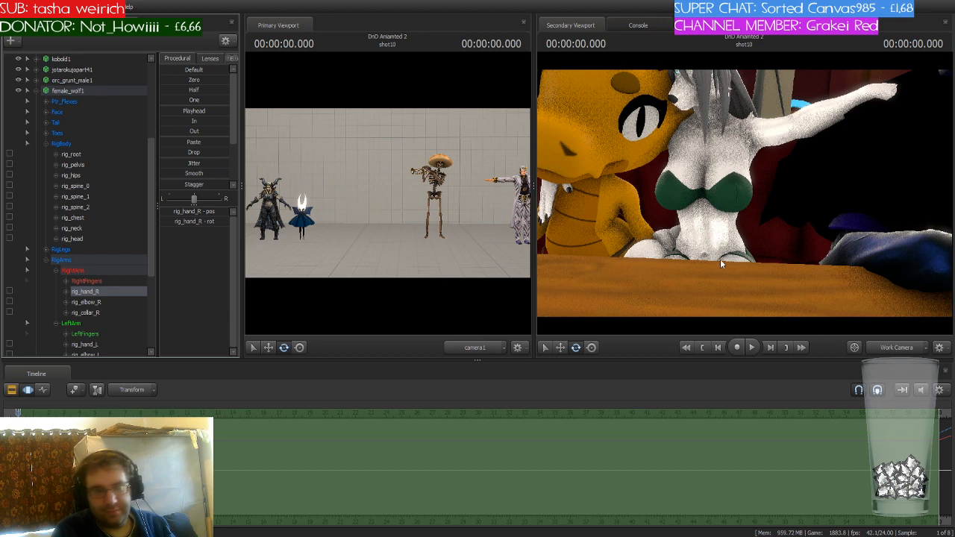
{"action": "left_click_drag", "start_coordinate": [720, 263], "coordinate": [769, 291]}
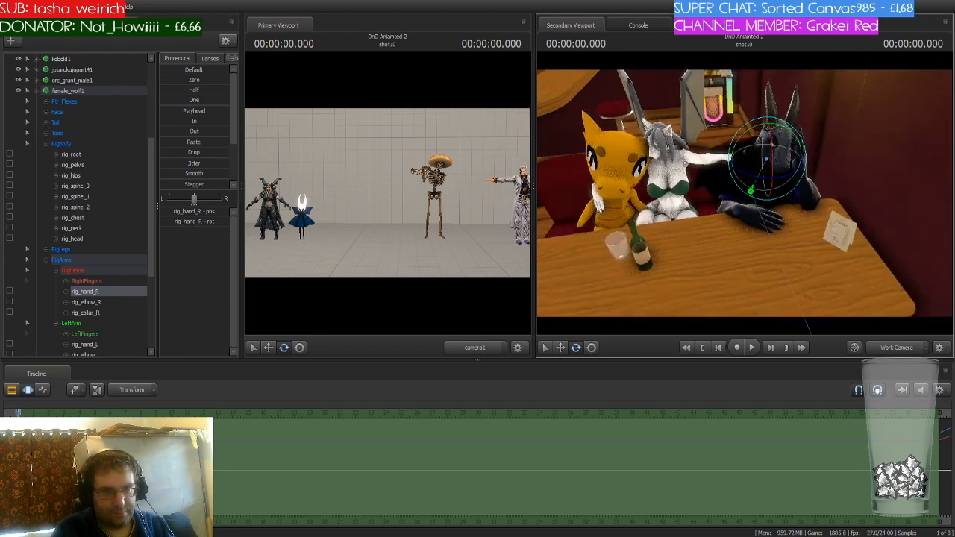
{"action": "key", "text": "w"}
{"action": "left_click_drag", "start_coordinate": [790, 167], "coordinate": [712, 192]}
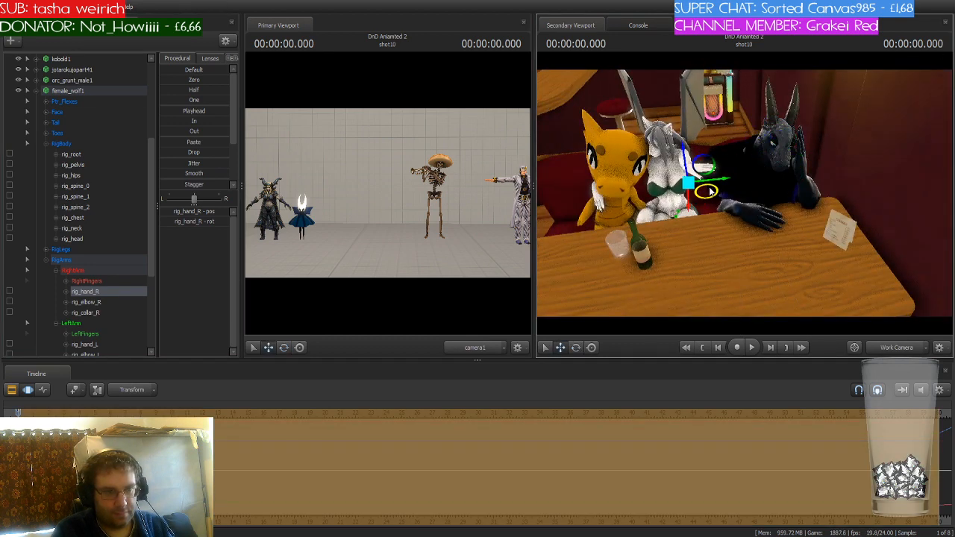
{"action": "left_click_drag", "start_coordinate": [688, 154], "coordinate": [690, 196]}
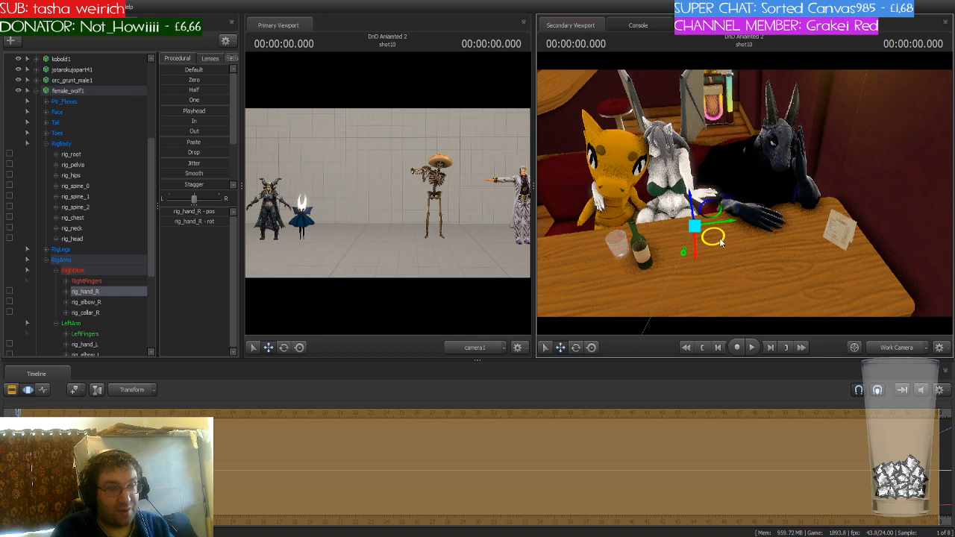
Refine the position and rotation of female_wolf1's rig_hand_R so the hand rests across her lower stomach.
{"action": "left_click_drag", "start_coordinate": [721, 241], "coordinate": [727, 194]}
{"action": "key", "text": "w"}
{"action": "key", "text": "e"}
{"action": "key", "text": "w"}
{"action": "left_click_drag", "start_coordinate": [737, 237], "coordinate": [753, 198]}
Rotate female_wolf1's rig_spine_0 to adjust the lean of her upper body beside kobold1.
{"action": "key", "text": "s"}
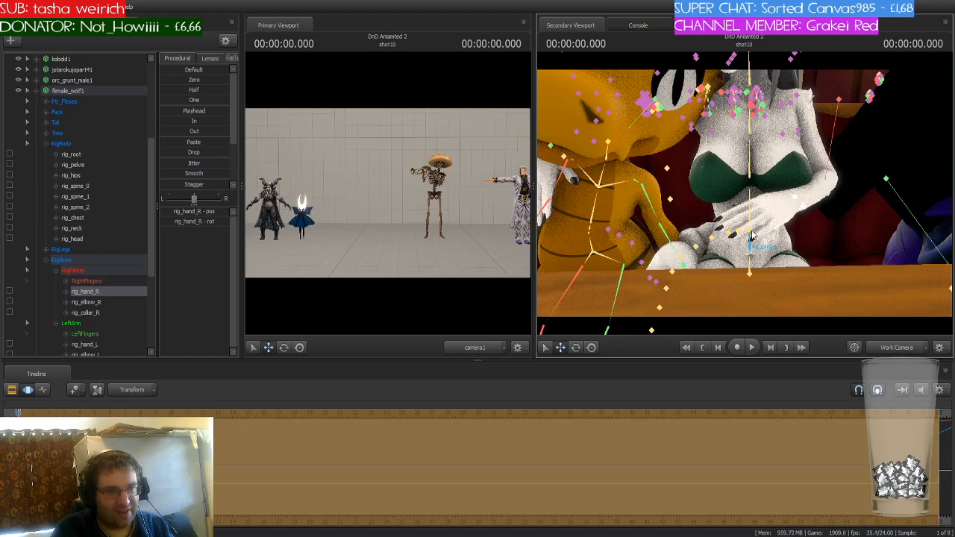
{"action": "left_click", "coordinate": [751, 237]}
{"action": "key", "text": "e"}
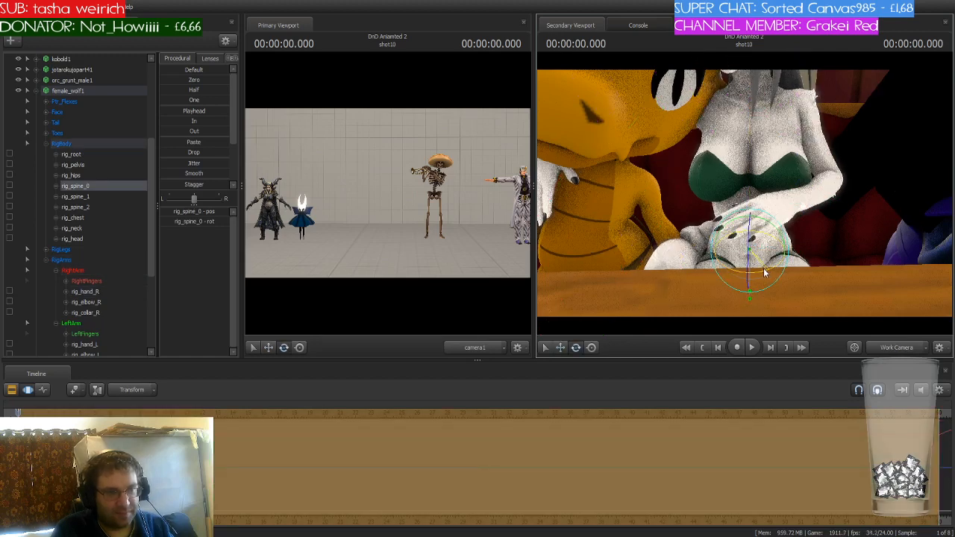
{"action": "left_click_drag", "start_coordinate": [764, 273], "coordinate": [750, 212]}
Rotate female_wolf1's rig_collar_R to adjust the right shoulder above the bent arm.
{"action": "key", "text": "s"}
{"action": "key", "text": "ctrl"}
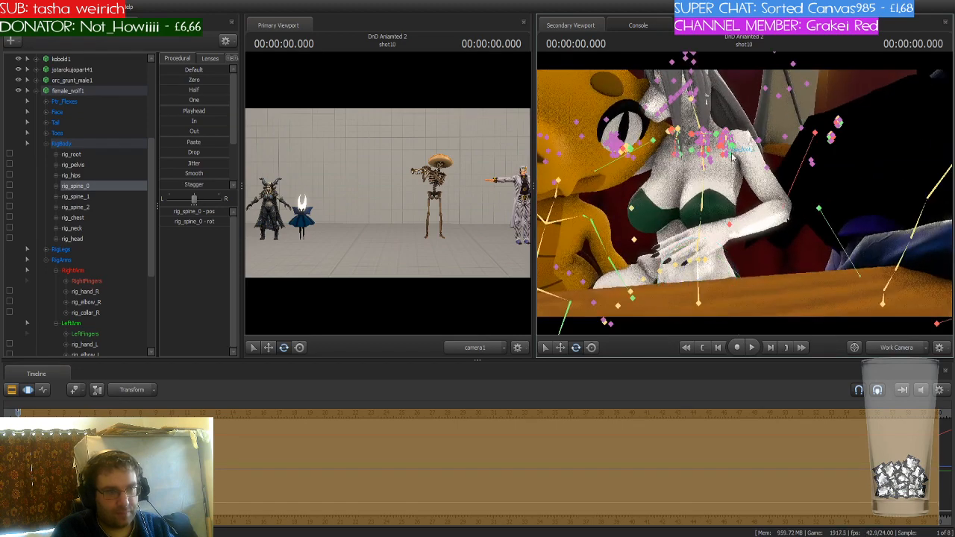
{"action": "left_click_drag", "start_coordinate": [754, 171], "coordinate": [746, 197]}
{"action": "key", "text": "w"}
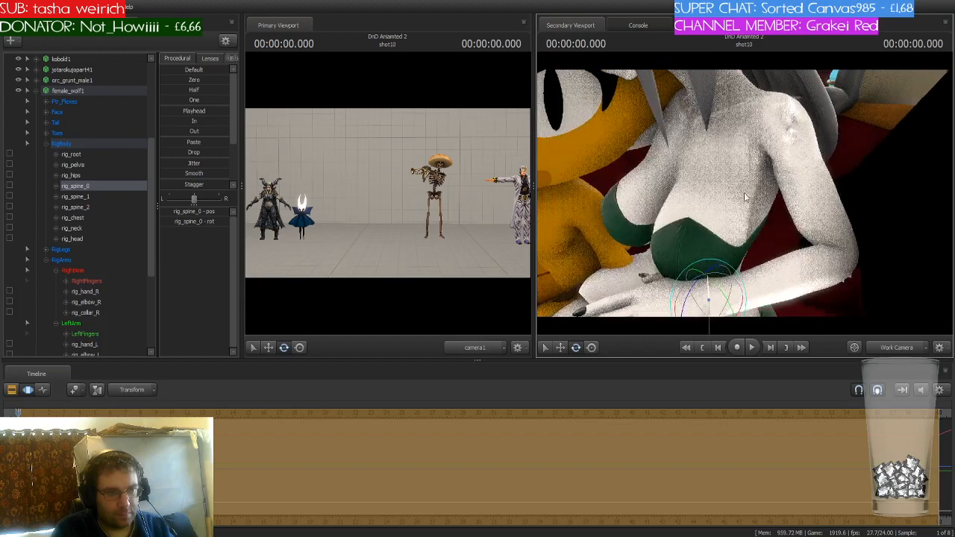
{"action": "key", "text": "ctrl"}
{"action": "left_click", "coordinate": [734, 124], "text": "ctrl"}
{"action": "mouse_move", "coordinate": [748, 135]}
{"action": "left_mouse_down"}
{"action": "mouse_move", "coordinate": [732, 144]}
{"action": "mouse_move", "coordinate": [745, 132]}
{"action": "mouse_move", "coordinate": [750, 140]}
{"action": "left_mouse_up"}
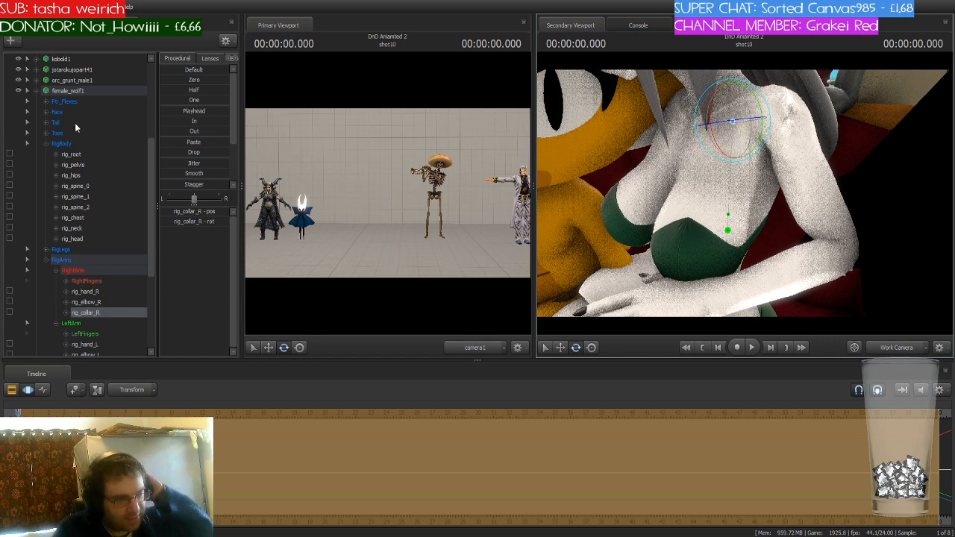
Detach the IK rig from female_wolf1, restoring its standard Body, Arms and Legs controls.
{"action": "left_click", "coordinate": [96, 90]}
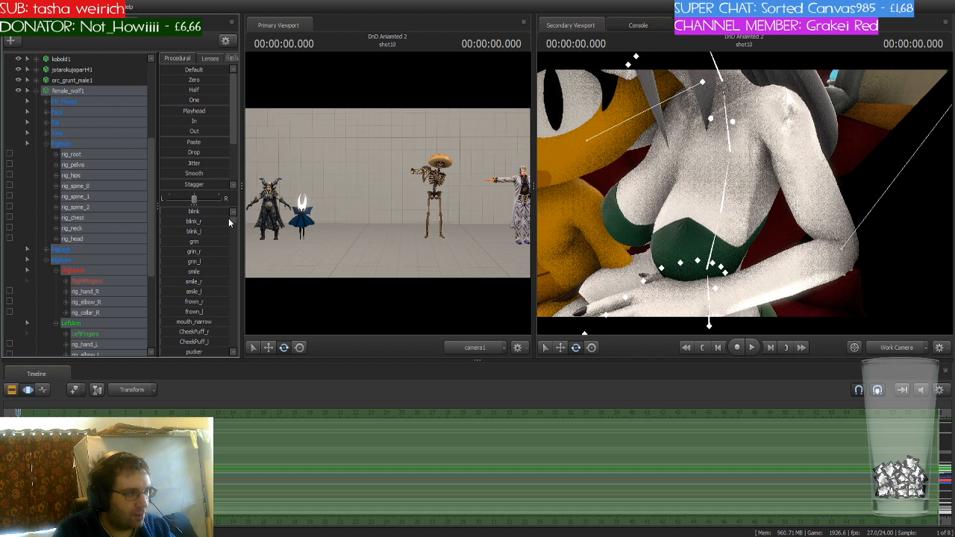
{"action": "left_click", "coordinate": [325, 218]}
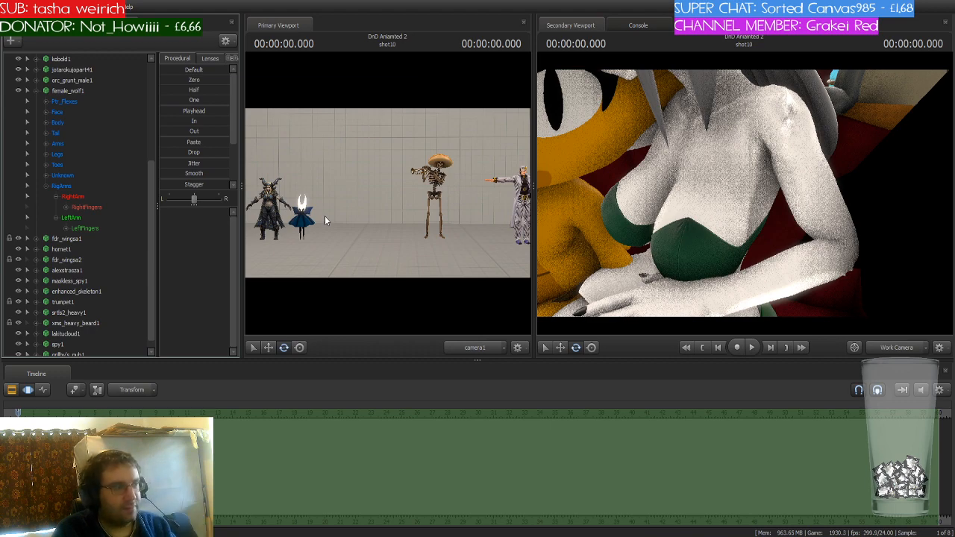
Adjust the female wolf's right collar bone and rotate her right forearm to reposition the arm across her body.
{"action": "left_click", "coordinate": [67, 90]}
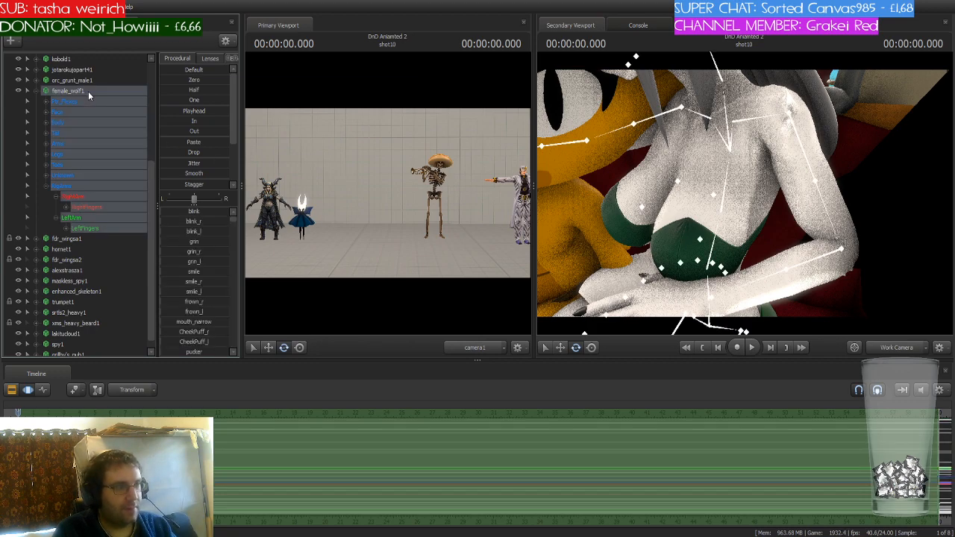
{"action": "key", "text": "s"}
{"action": "left_click_drag", "start_coordinate": [772, 214], "coordinate": [764, 167]}
{"action": "left_click", "coordinate": [765, 158]}
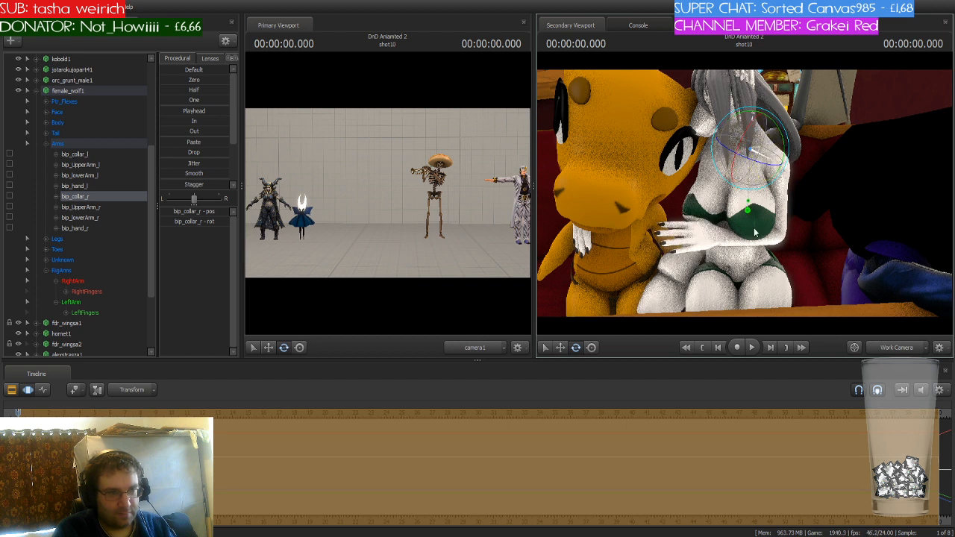
{"action": "left_click", "coordinate": [771, 239], "text": "ctrl"}
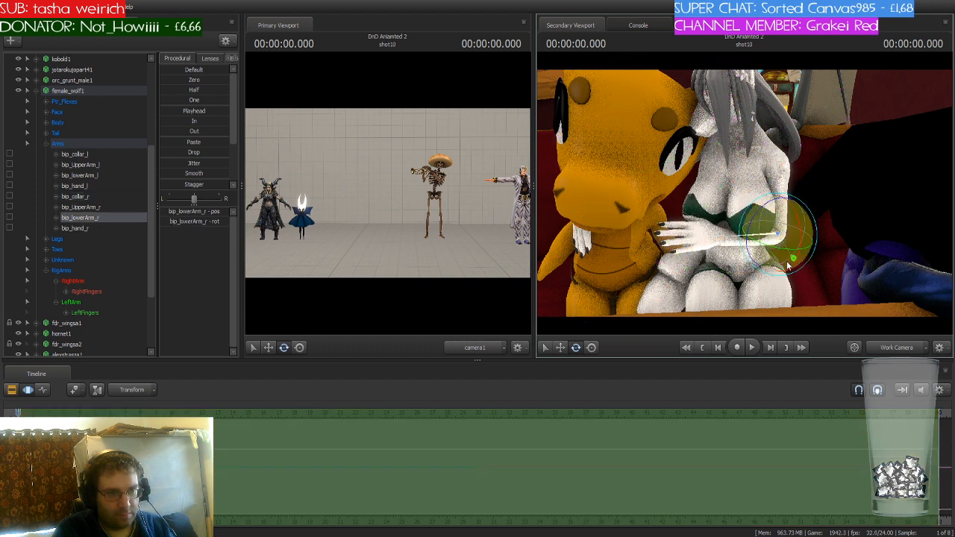
{"action": "left_click_drag", "start_coordinate": [781, 263], "coordinate": [752, 209]}
Adjust the wolf's lower spine and rotate her neck so her head leans against the kobold's head.
{"action": "left_click", "coordinate": [739, 258], "text": "ctrl"}
{"action": "key", "text": "w"}
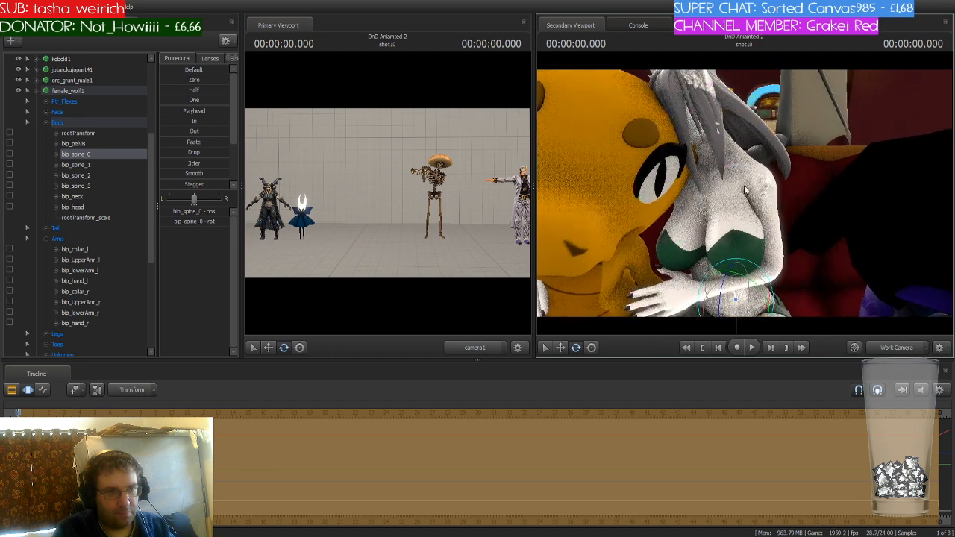
{"action": "left_click", "coordinate": [718, 145], "text": "ctrl"}
{"action": "left_click_drag", "start_coordinate": [726, 139], "coordinate": [745, 155]}
{"action": "left_click_drag", "start_coordinate": [809, 204], "coordinate": [809, 232]}
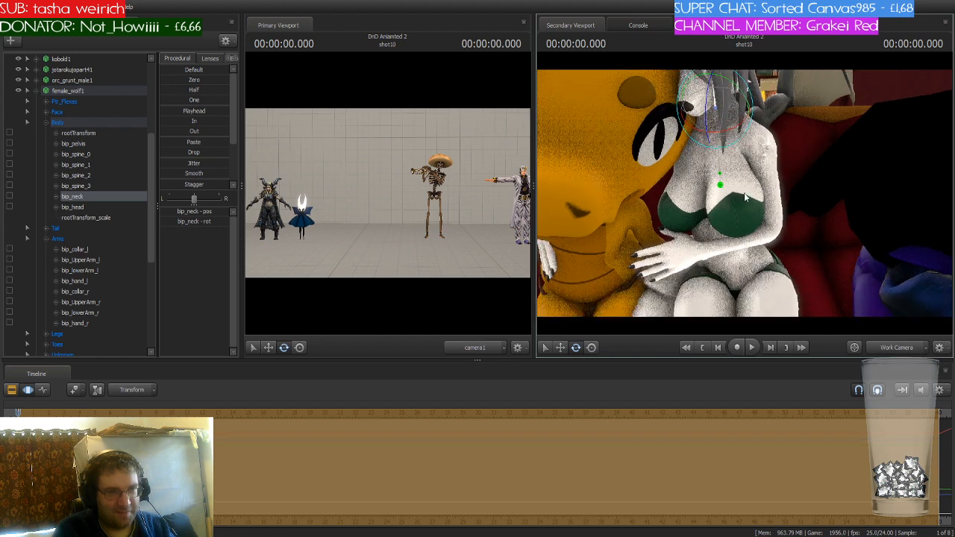
Rotate the wolf's right forearm downward so the hand lowers towards her lap.
{"action": "left_click", "coordinate": [751, 238]}
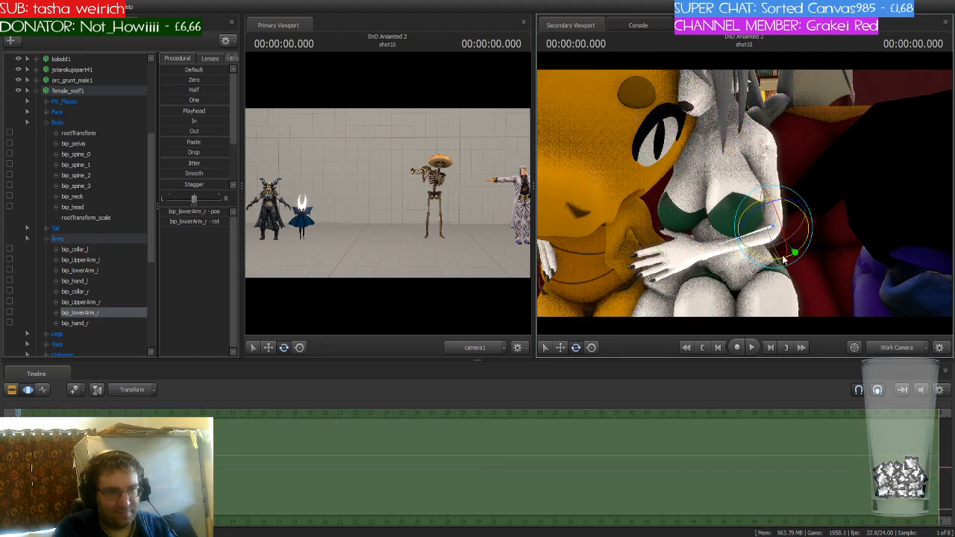
{"action": "left_click_drag", "start_coordinate": [798, 254], "coordinate": [797, 258]}
{"action": "key", "text": "w"}
{"action": "left_click_drag", "start_coordinate": [821, 253], "coordinate": [809, 276]}
{"action": "left_click_drag", "start_coordinate": [744, 194], "coordinate": [791, 193]}
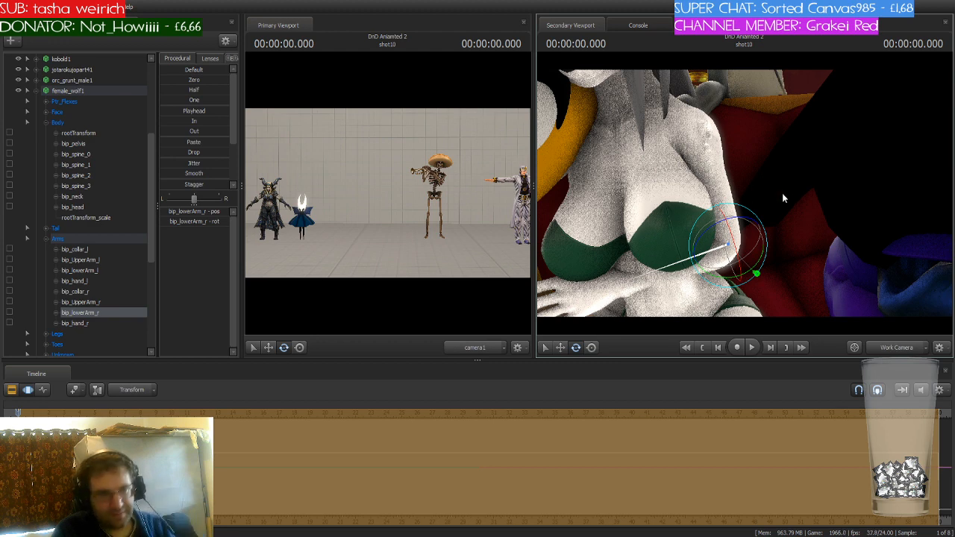
{"action": "left_click_drag", "start_coordinate": [760, 262], "coordinate": [765, 252]}
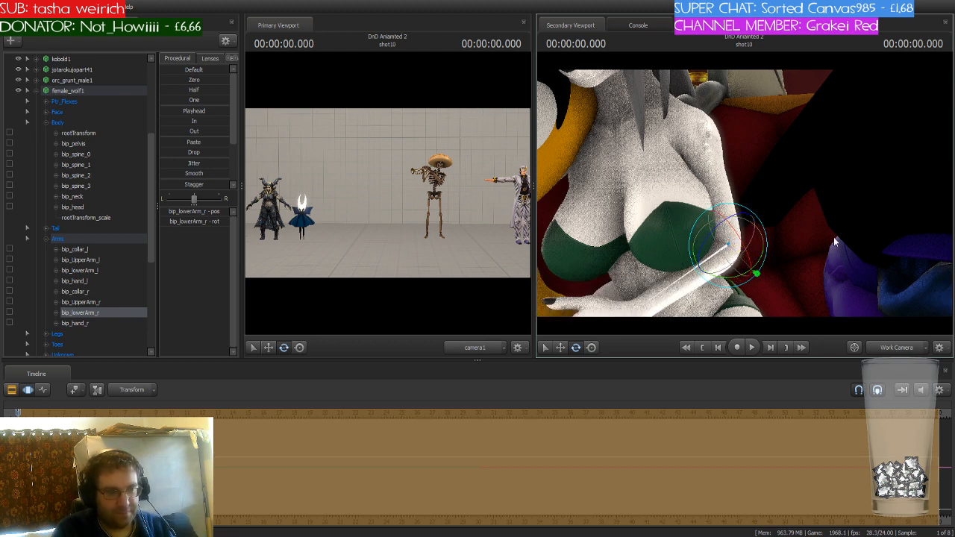
Repose the kobold's left arm, rotating the upper arm, forearm and hand so it hangs down beside the wolf.
{"action": "left_click_drag", "start_coordinate": [833, 238], "coordinate": [746, 200]}
{"action": "left_click", "coordinate": [735, 187]}
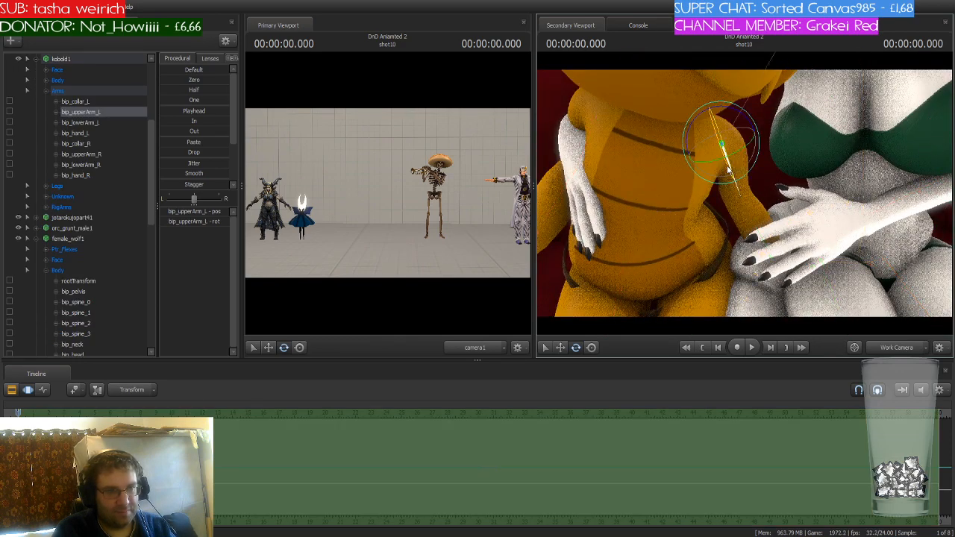
{"action": "left_click_drag", "start_coordinate": [733, 168], "coordinate": [738, 203]}
{"action": "left_click", "coordinate": [734, 211], "text": "ctrl"}
{"action": "left_click", "coordinate": [756, 218], "text": "ctrl"}
{"action": "key", "text": "w"}
Rotate the wolf's right forearm again to reposition her hand on her lap.
{"action": "left_click_drag", "start_coordinate": [706, 284], "coordinate": [744, 193]}
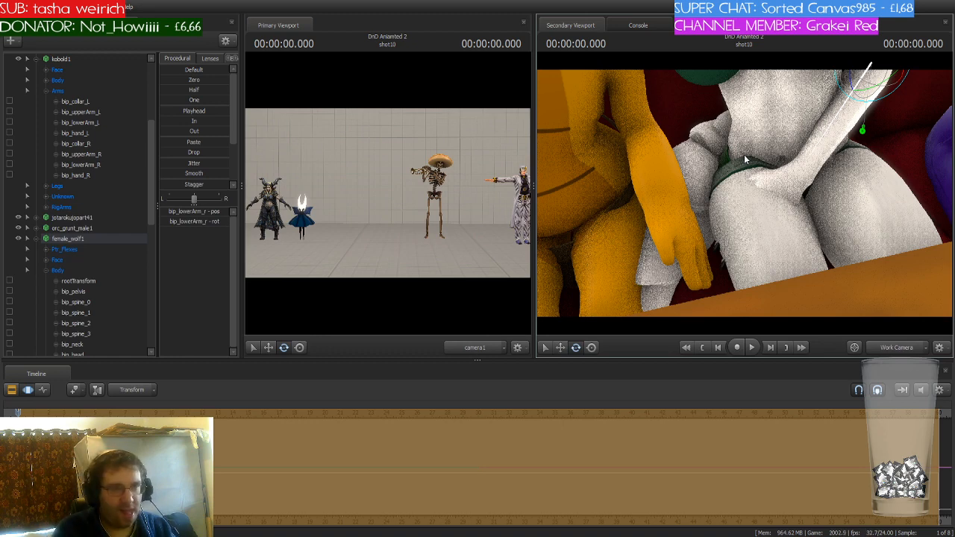
{"action": "left_click_drag", "start_coordinate": [744, 156], "coordinate": [749, 188]}
{"action": "key", "text": "s"}
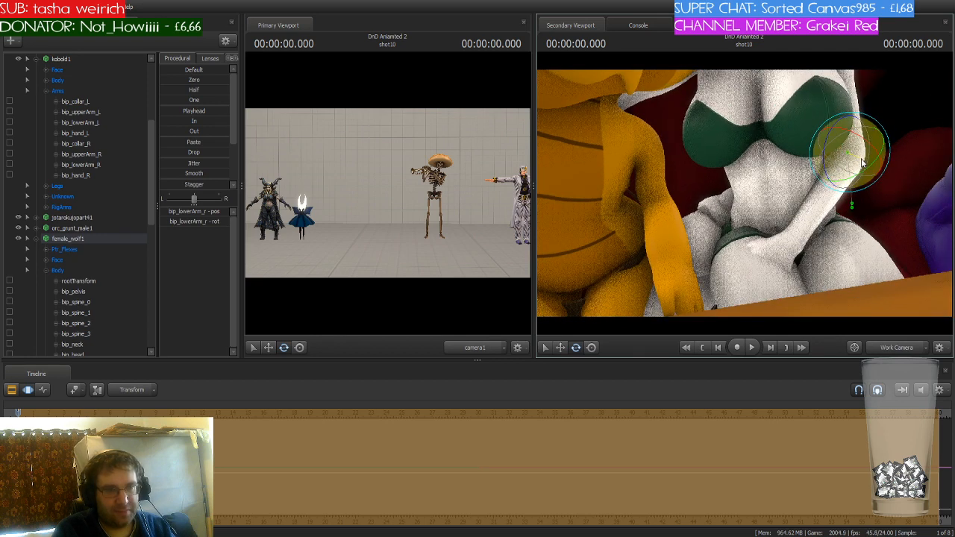
{"action": "left_click_drag", "start_coordinate": [861, 159], "coordinate": [867, 161]}
{"action": "key", "text": "s"}
{"action": "left_click_drag", "start_coordinate": [793, 229], "coordinate": [745, 176]}
Adjust the kobold's left collar bone and upper arm to refine how the arm hangs from the shoulder.
{"action": "key", "text": "ctrl"}
{"action": "left_click", "coordinate": [706, 197], "text": "ctrl"}
{"action": "key", "text": "ctrl"}
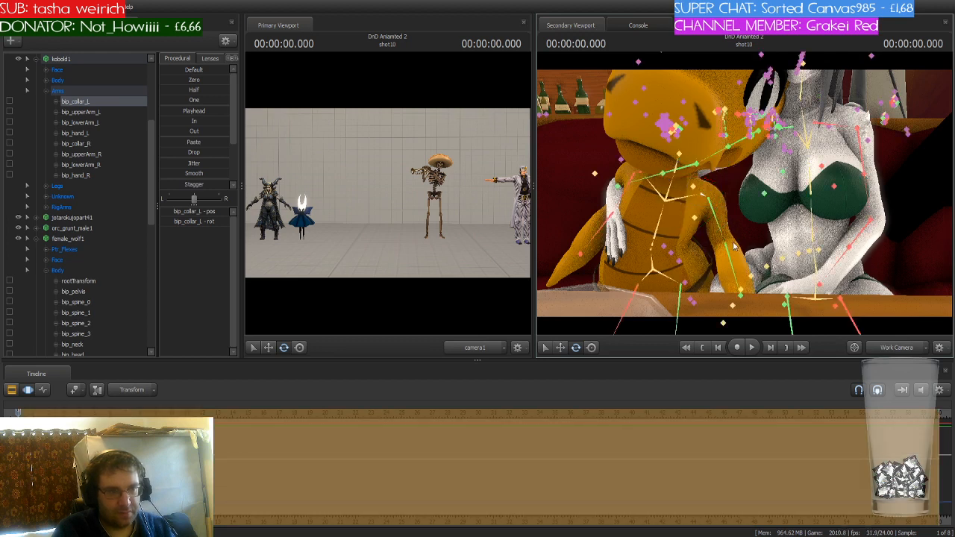
{"action": "left_click", "coordinate": [718, 227], "text": "ctrl"}
{"action": "left_click_drag", "start_coordinate": [712, 221], "coordinate": [719, 214]}
{"action": "key", "text": "w"}
Rotate the kobold's left hand bone so the hand sits beside the wolf's hand.
{"action": "key", "text": "ctrl"}
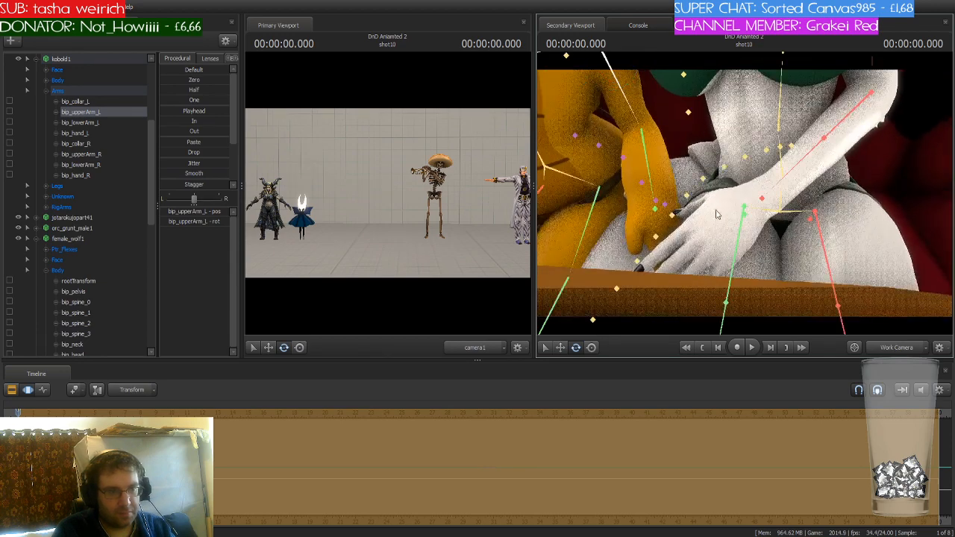
{"action": "left_click", "coordinate": [650, 207], "text": "ctrl"}
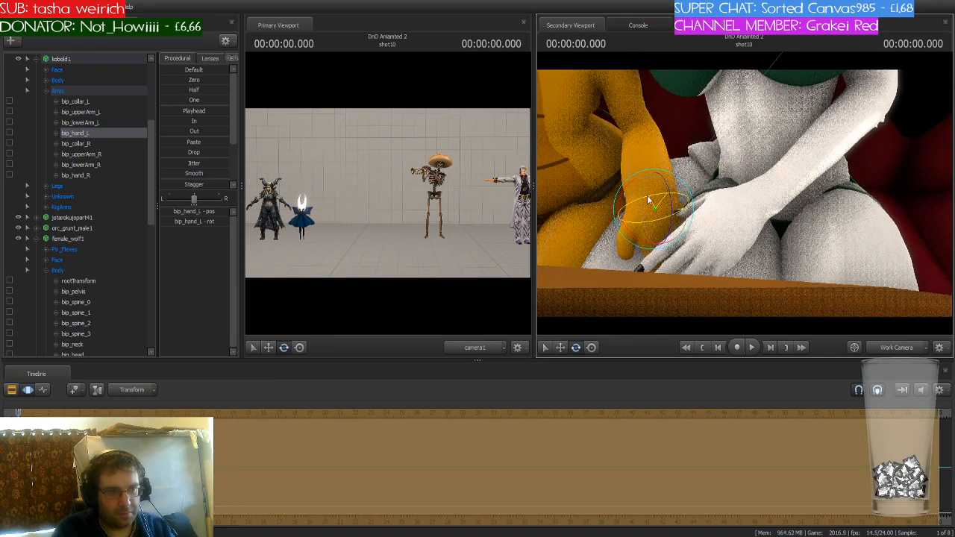
{"action": "left_click_drag", "start_coordinate": [740, 213], "coordinate": [741, 200]}
{"action": "key", "text": "s"}
Rotate the wolf's upper spine and head bones to turn her face towards the camera.
{"action": "key", "text": "w"}
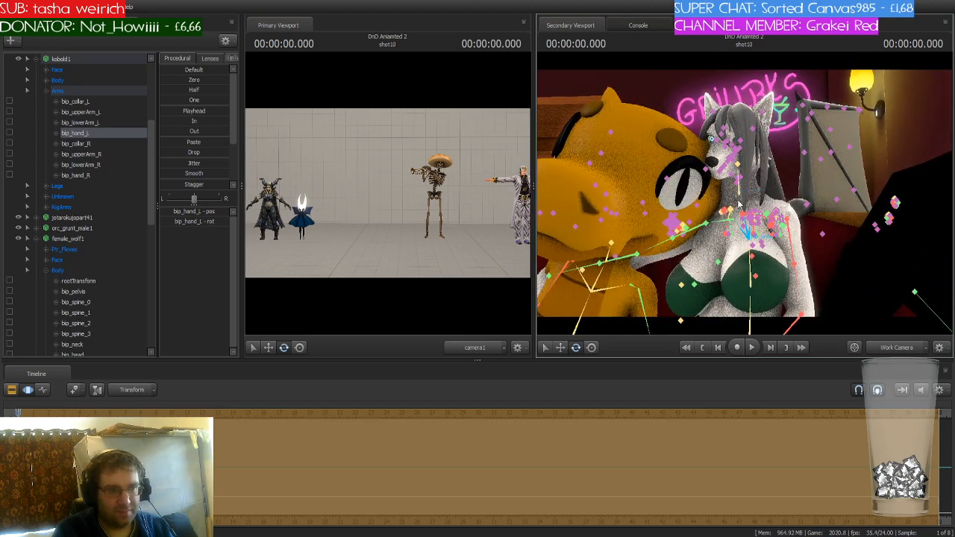
{"action": "left_click", "coordinate": [753, 236], "text": "ctrl"}
{"action": "left_click_drag", "start_coordinate": [753, 236], "coordinate": [771, 219]}
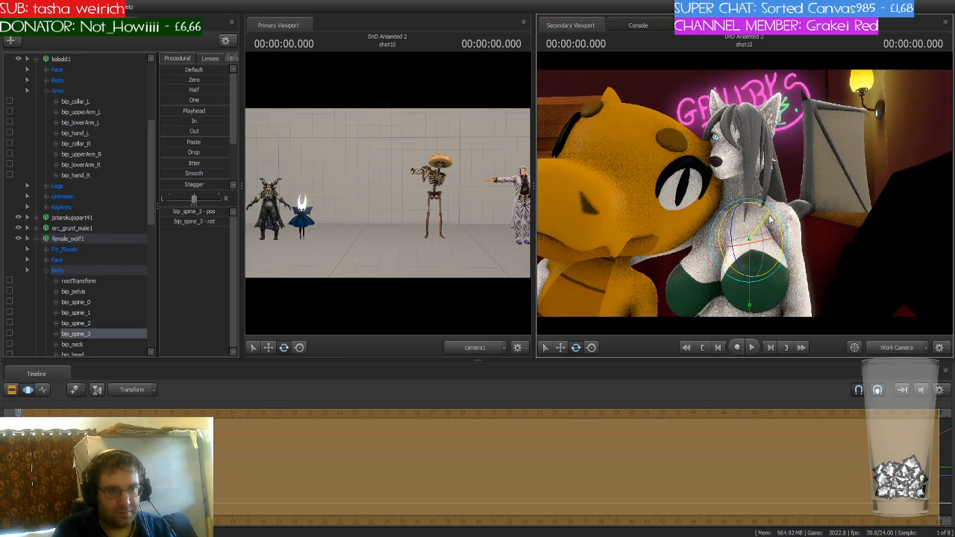
{"action": "left_click", "coordinate": [752, 165], "text": "ctrl"}
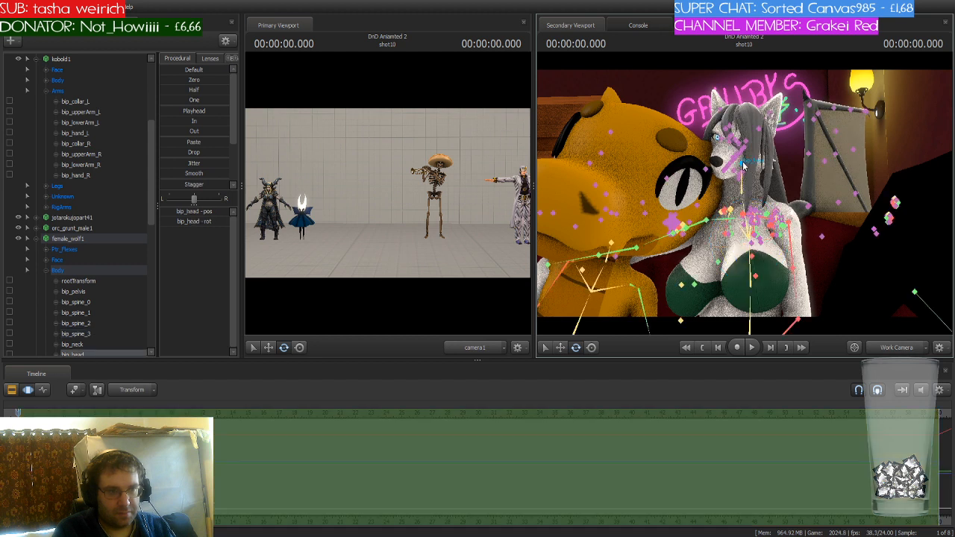
{"action": "left_click_drag", "start_coordinate": [770, 161], "coordinate": [781, 196]}
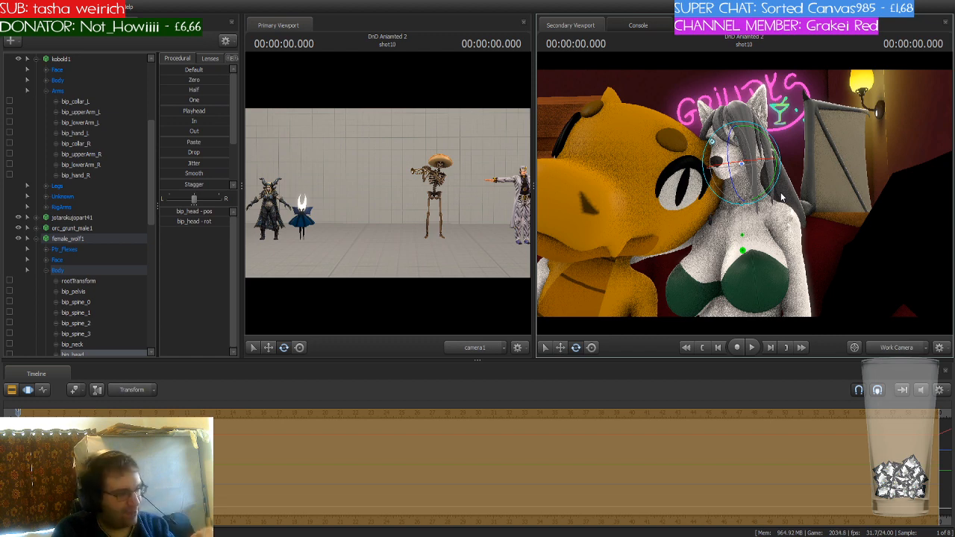
{"action": "left_click_drag", "start_coordinate": [781, 197], "coordinate": [743, 199]}
{"action": "key", "text": "s"}
Rotate the kobold's right forearm inward so it hangs closer to the body.
{"action": "key", "text": "w"}
{"action": "left_click", "coordinate": [718, 195]}
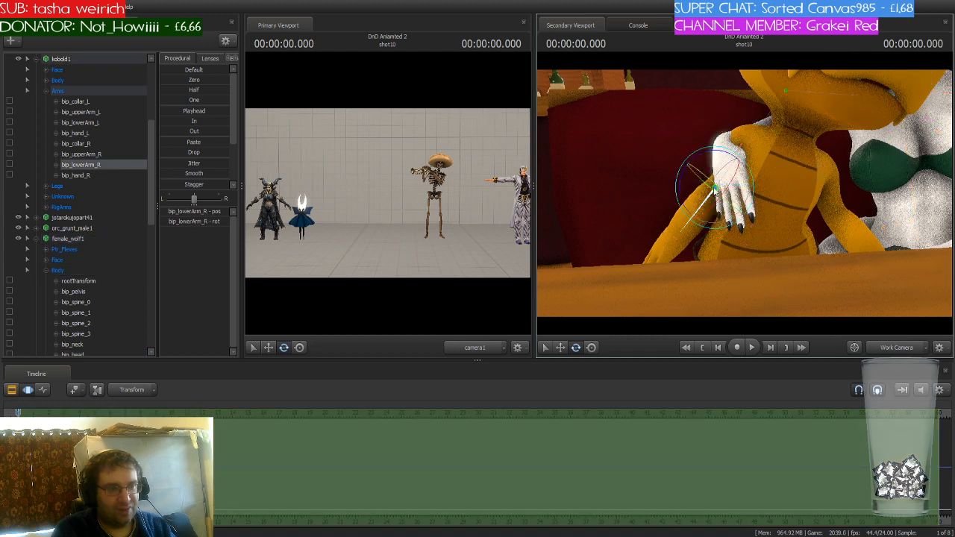
{"action": "left_click_drag", "start_coordinate": [709, 156], "coordinate": [706, 163]}
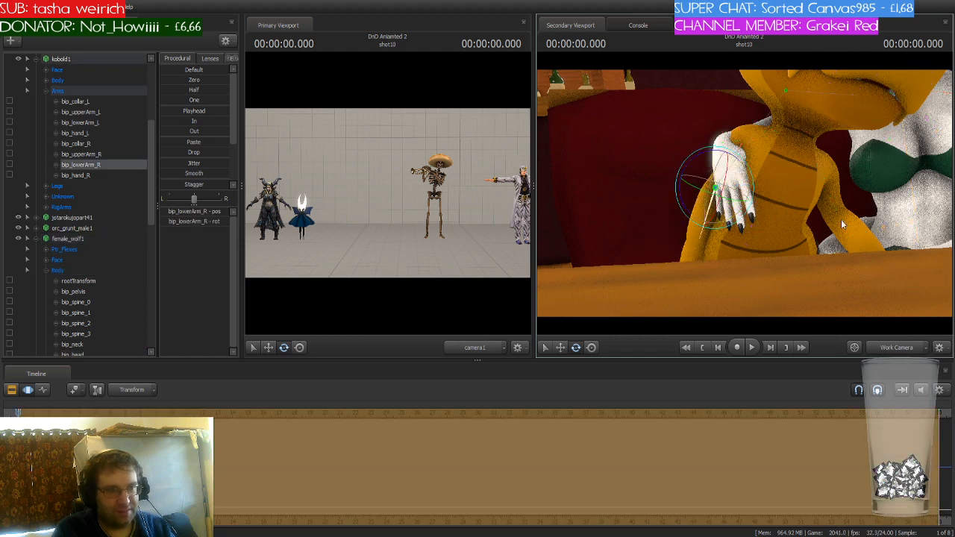
{"action": "key", "text": "s"}
{"action": "left_click_drag", "start_coordinate": [841, 220], "coordinate": [858, 204]}
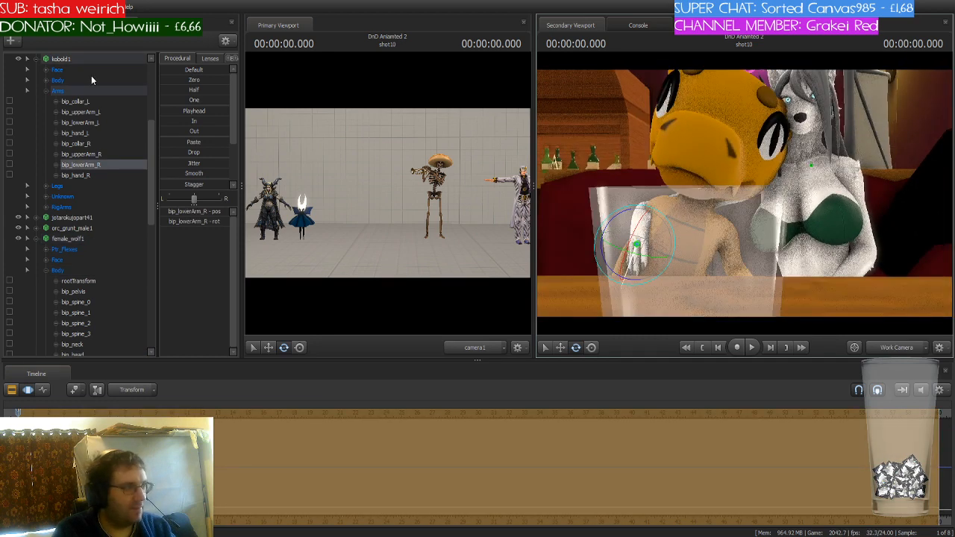
Close the kobold's eyes with the Eyes-Blink control from its Unknown control group.
{"action": "scroll", "coordinate": [105, 146], "scroll_direction": "up", "scroll_amount": 5}
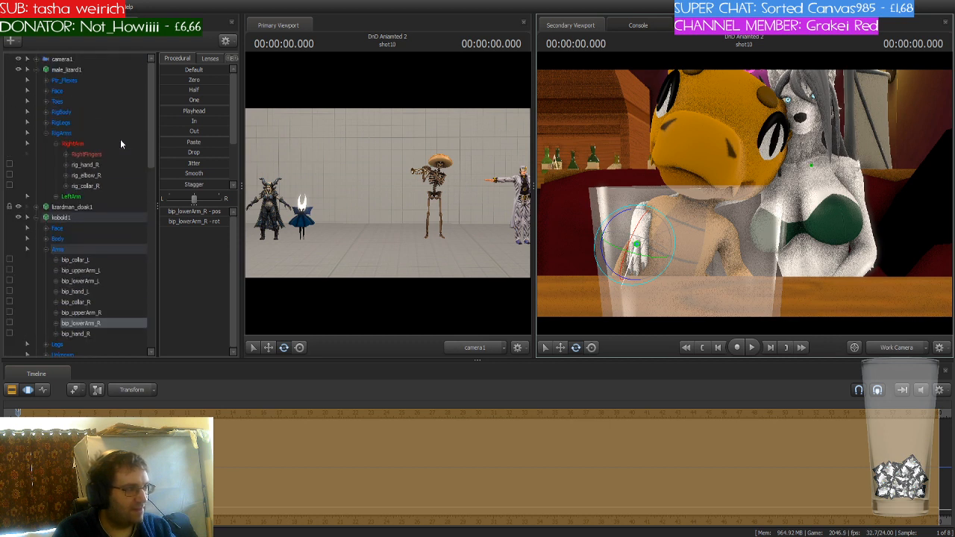
{"action": "scroll", "coordinate": [120, 138], "scroll_direction": "down", "scroll_amount": 5}
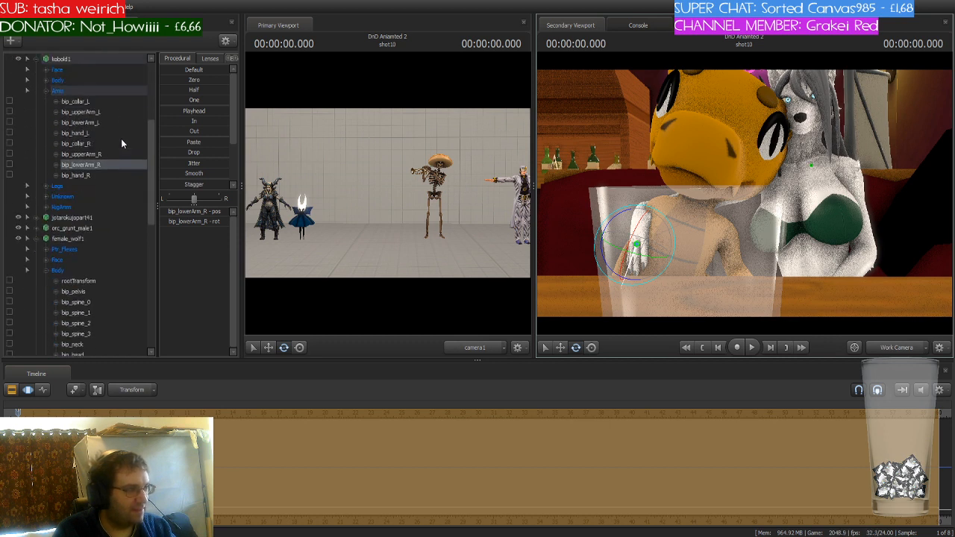
{"action": "scroll", "coordinate": [121, 139], "scroll_direction": "up", "scroll_amount": 4}
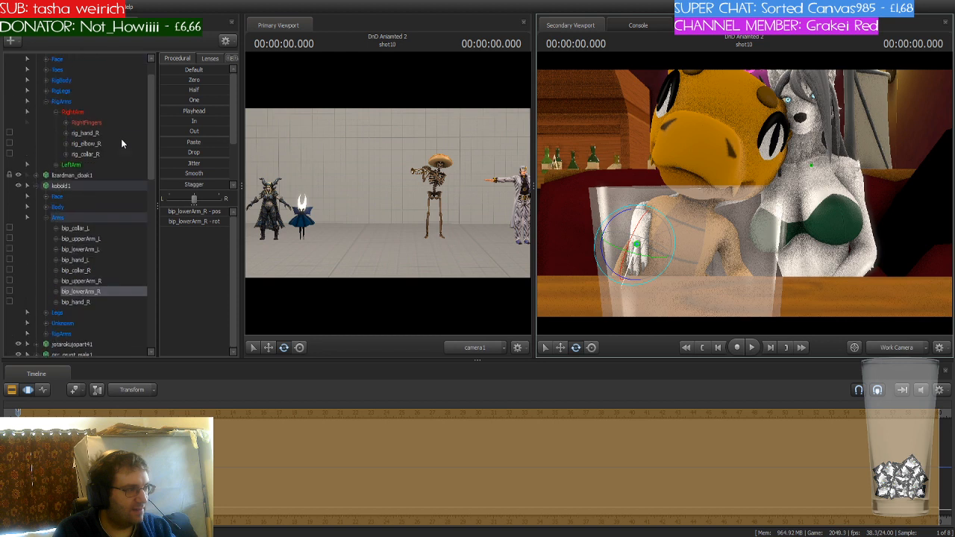
{"action": "left_click", "coordinate": [79, 325]}
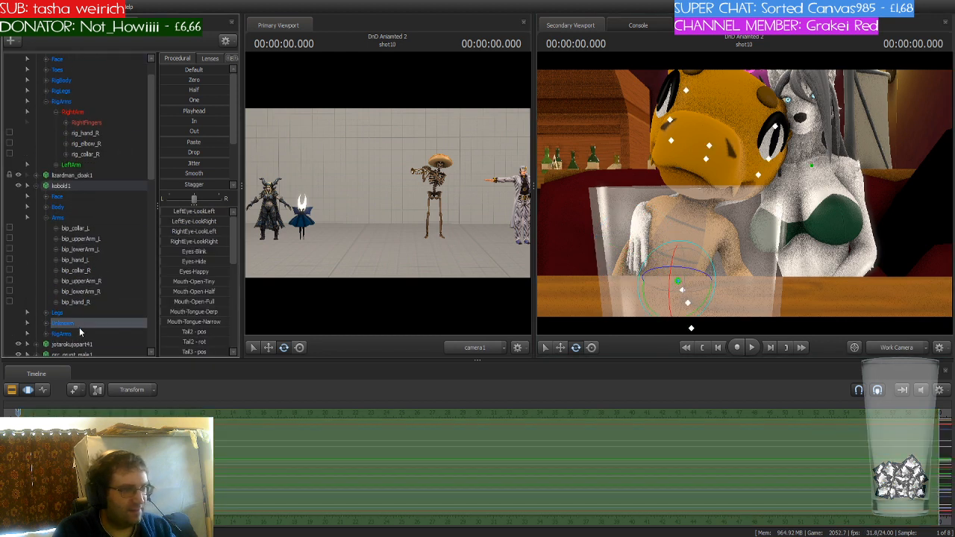
{"action": "left_click", "coordinate": [69, 187]}
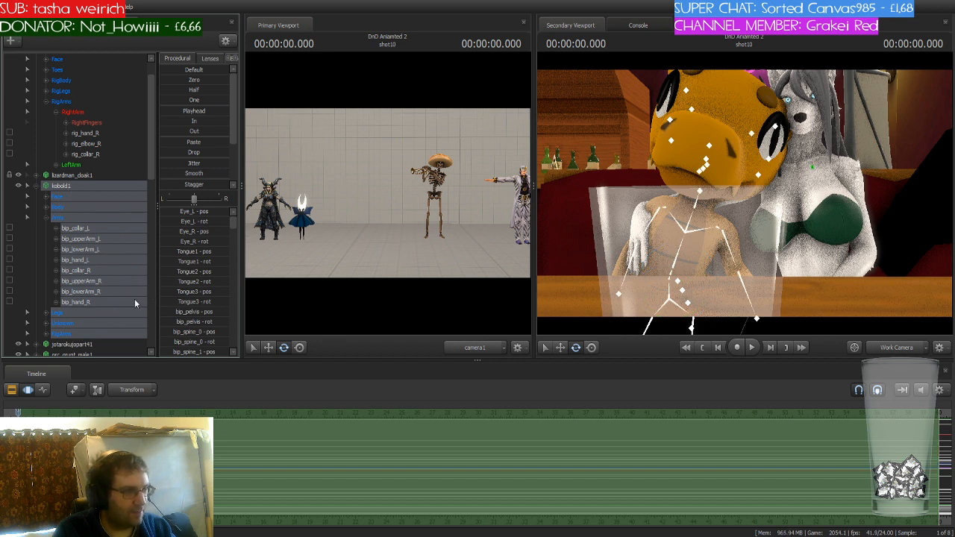
{"action": "left_click", "coordinate": [70, 333]}
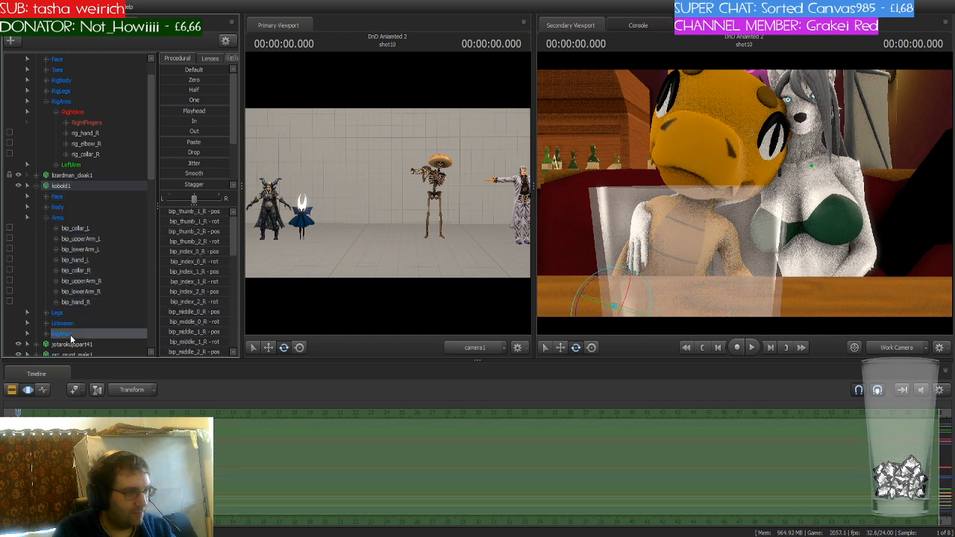
{"action": "left_click", "coordinate": [46, 336]}
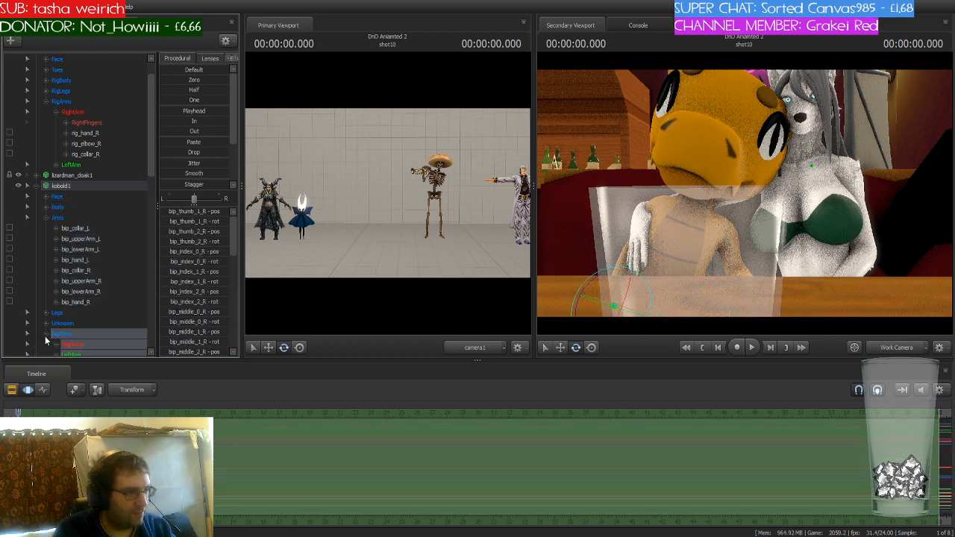
{"action": "left_click", "coordinate": [46, 334]}
{"action": "left_click", "coordinate": [78, 324]}
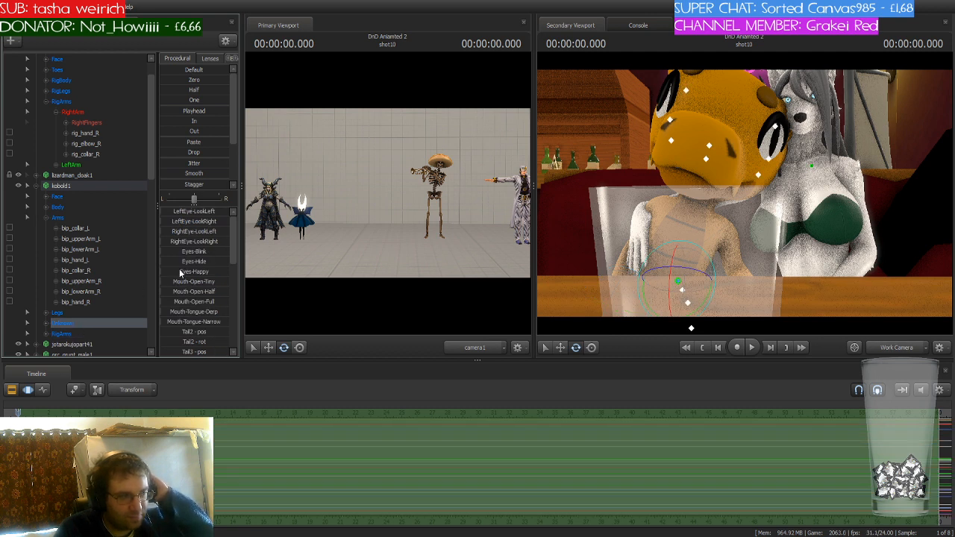
{"action": "left_click_drag", "start_coordinate": [182, 271], "coordinate": [224, 253]}
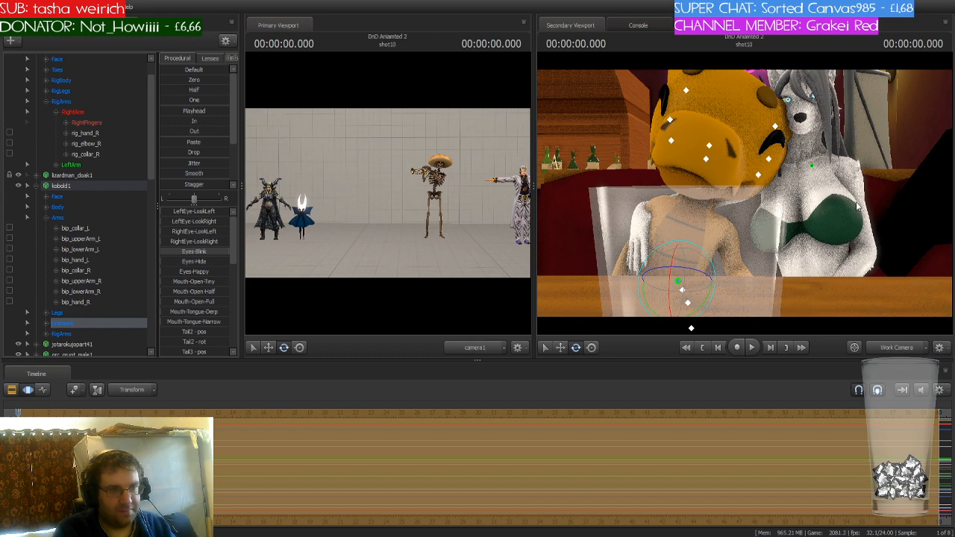
Tilt the wolf's neck and rotate her head so she nestles against the kobold's cheek.
{"action": "left_click_drag", "start_coordinate": [856, 201], "coordinate": [896, 200]}
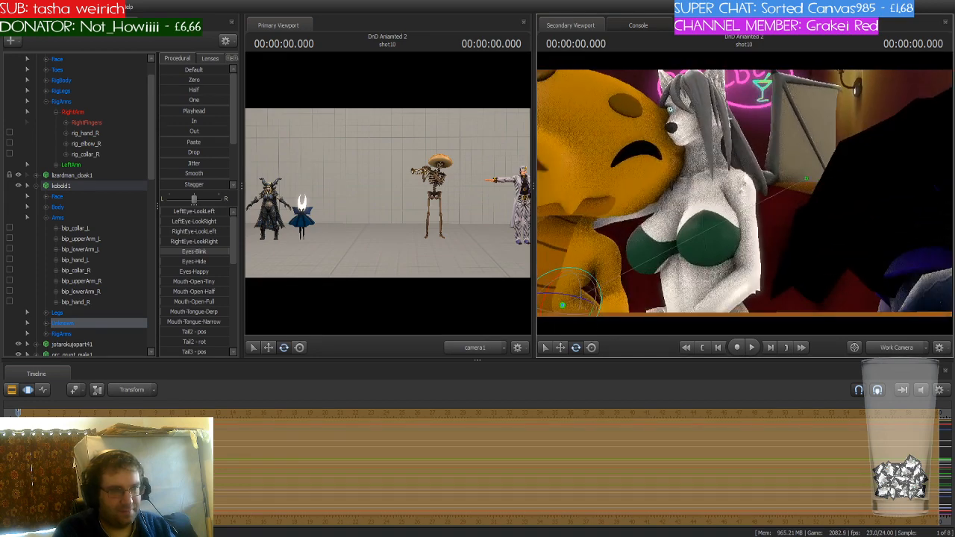
{"action": "left_click", "coordinate": [706, 153]}
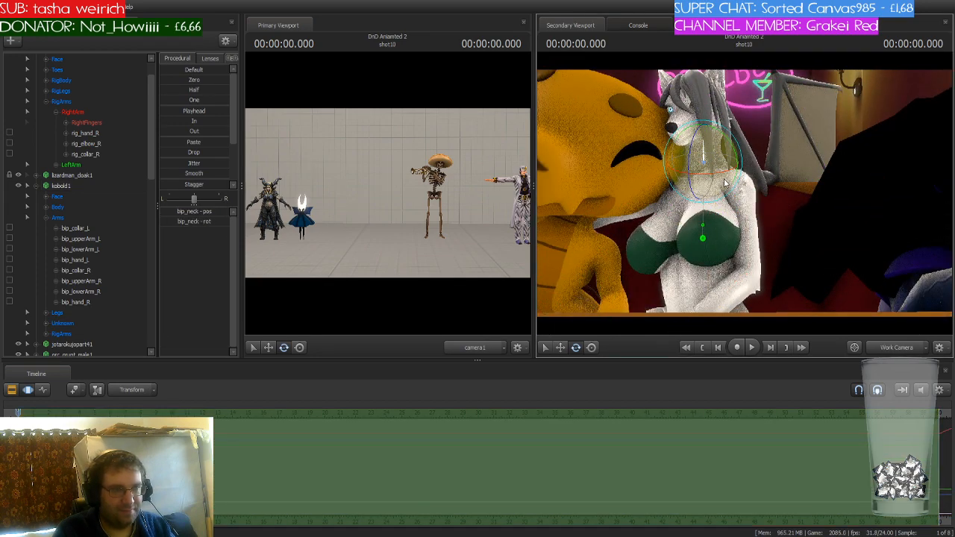
{"action": "left_click_drag", "start_coordinate": [706, 153], "coordinate": [714, 159]}
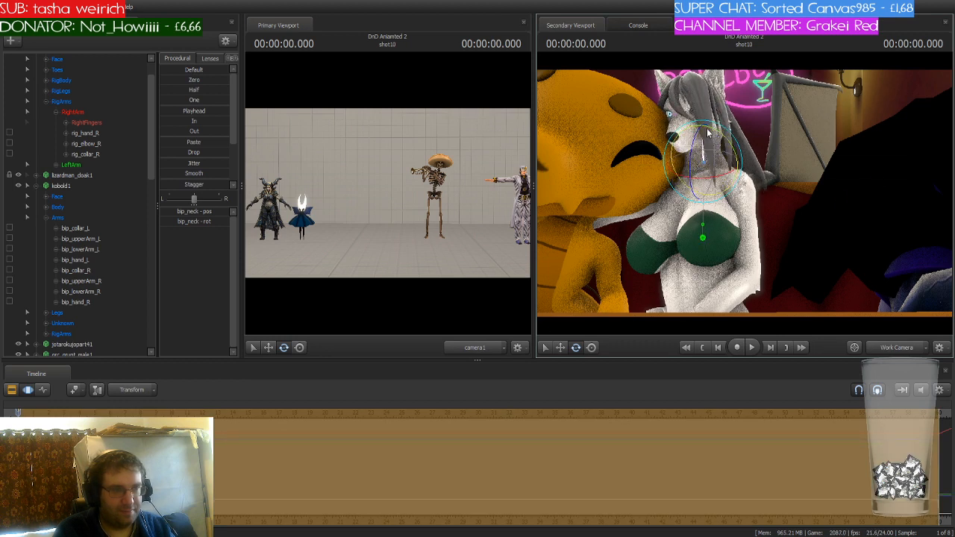
{"action": "left_click", "coordinate": [702, 132]}
{"action": "left_click_drag", "start_coordinate": [731, 125], "coordinate": [724, 120]}
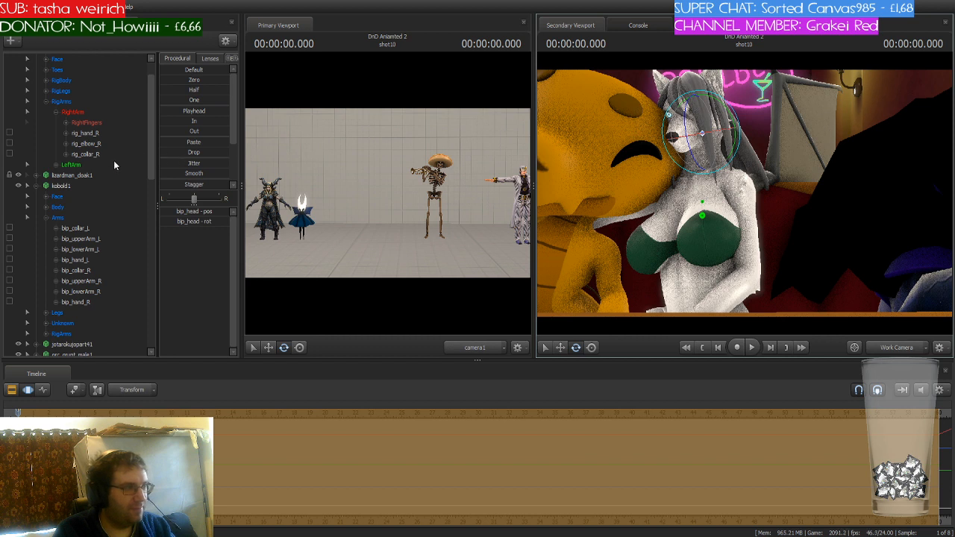
{"action": "scroll", "coordinate": [88, 156], "scroll_direction": "up", "scroll_amount": 1}
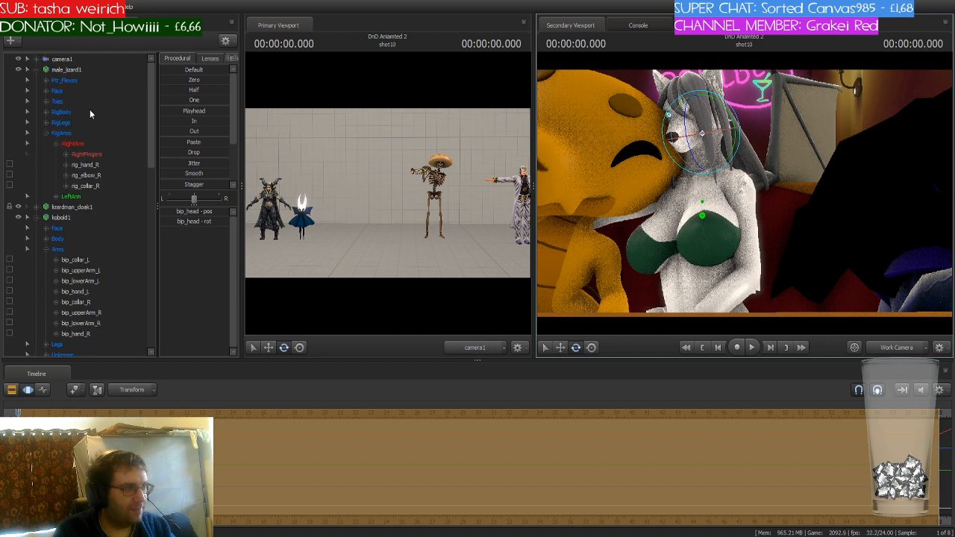
Close the female wolf's eyes with the blink flex and give her a full smile using her facial flexes.
{"action": "left_click", "coordinate": [37, 218]}
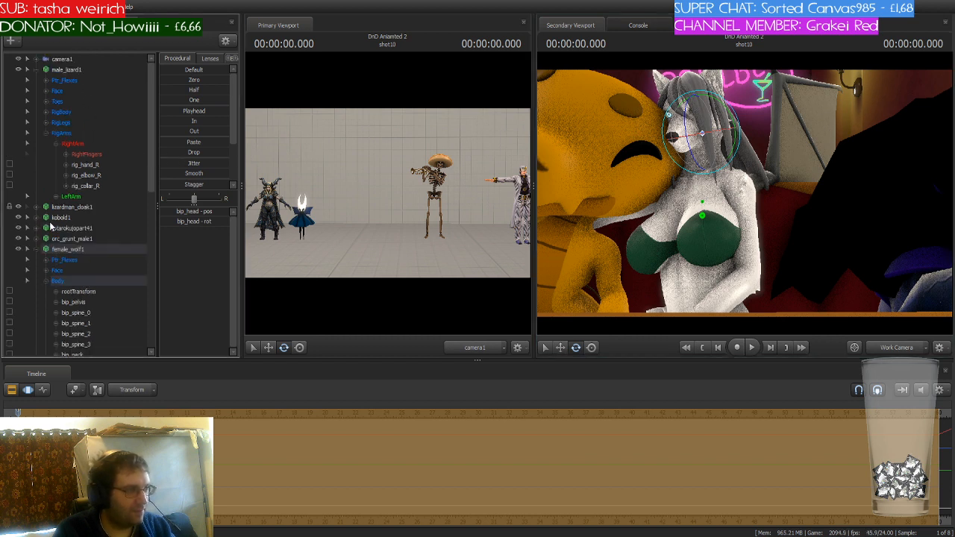
{"action": "left_click", "coordinate": [71, 261]}
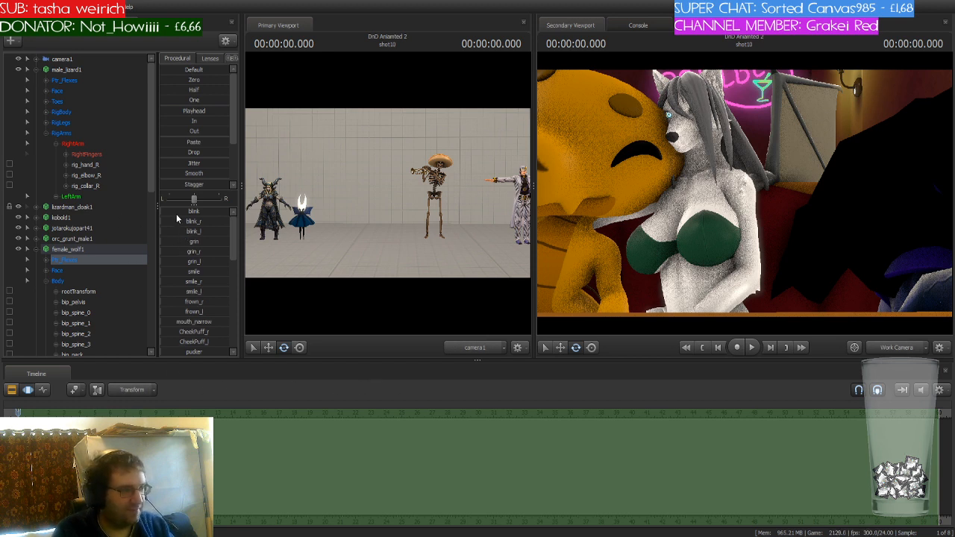
{"action": "left_click_drag", "start_coordinate": [176, 213], "coordinate": [230, 213]}
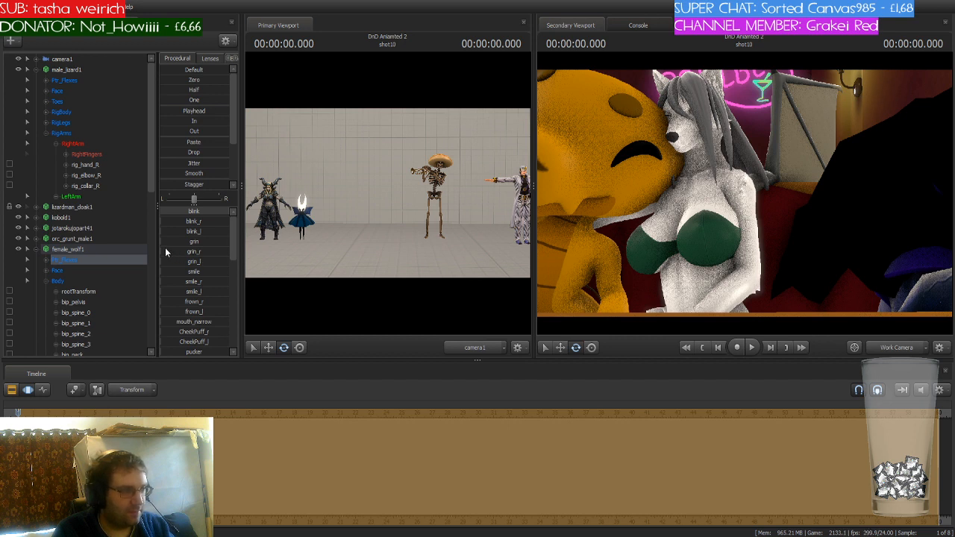
{"action": "left_click_drag", "start_coordinate": [170, 244], "coordinate": [231, 253]}
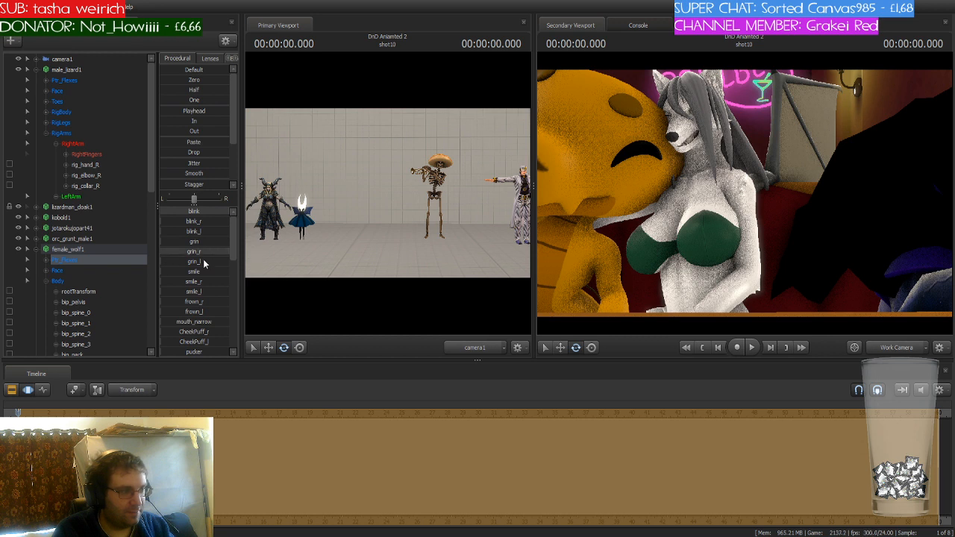
{"action": "left_click_drag", "start_coordinate": [168, 261], "coordinate": [230, 272]}
Detach the rig from the male lizard and slightly rotate his right lower arm bone, bip_lowerArm_r.
{"action": "key", "text": "s"}
{"action": "mouse_move", "coordinate": [578, 256]}
{"action": "left_mouse_down"}
{"action": "mouse_move", "coordinate": [586, 253]}
{"action": "mouse_move", "coordinate": [575, 248]}
{"action": "left_mouse_up"}
{"action": "key", "text": "w"}
{"action": "left_click_drag", "start_coordinate": [744, 197], "coordinate": [773, 206]}
{"action": "key", "text": "w"}
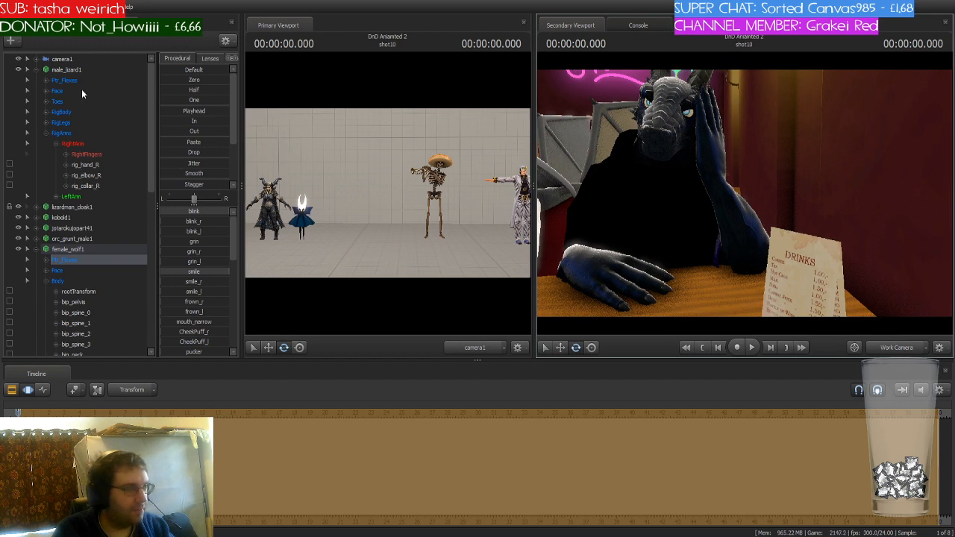
{"action": "left_click", "coordinate": [80, 70]}
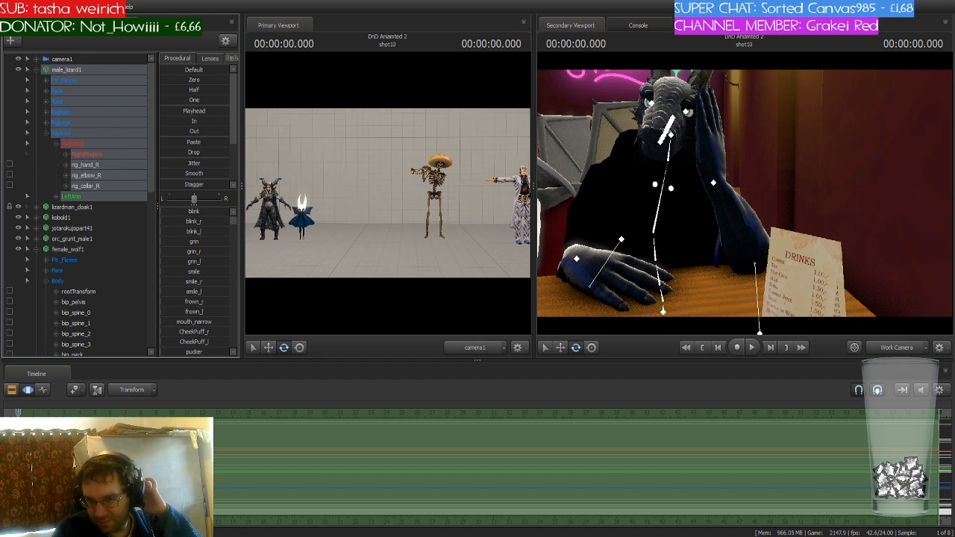
{"action": "key", "text": "ctrl+z"}
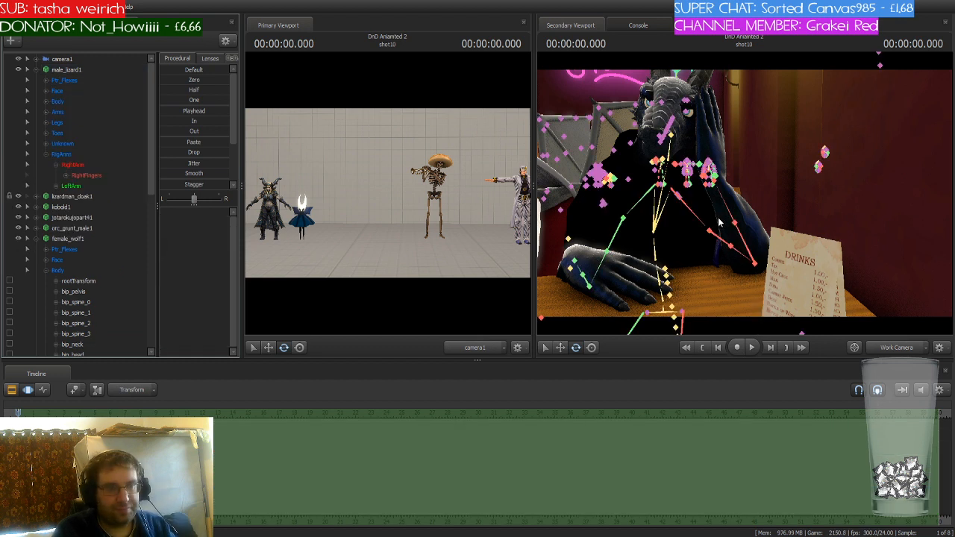
{"action": "left_click", "coordinate": [739, 238]}
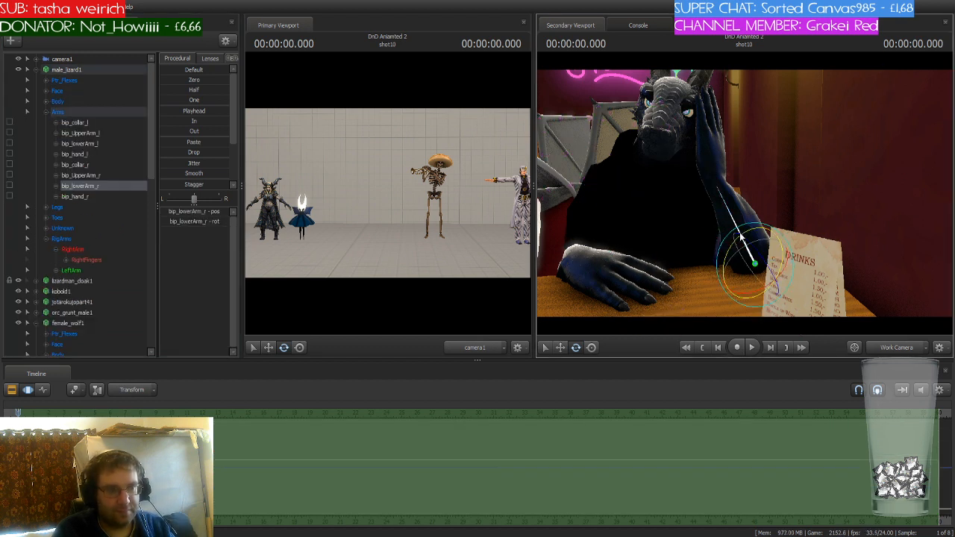
{"action": "left_click_drag", "start_coordinate": [768, 247], "coordinate": [764, 241]}
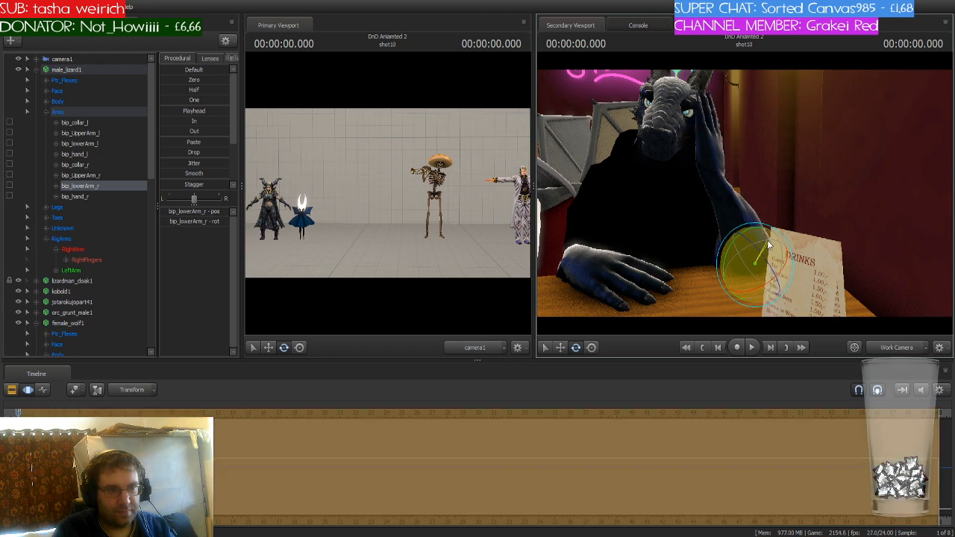
{"action": "left_click_drag", "start_coordinate": [694, 233], "coordinate": [578, 226]}
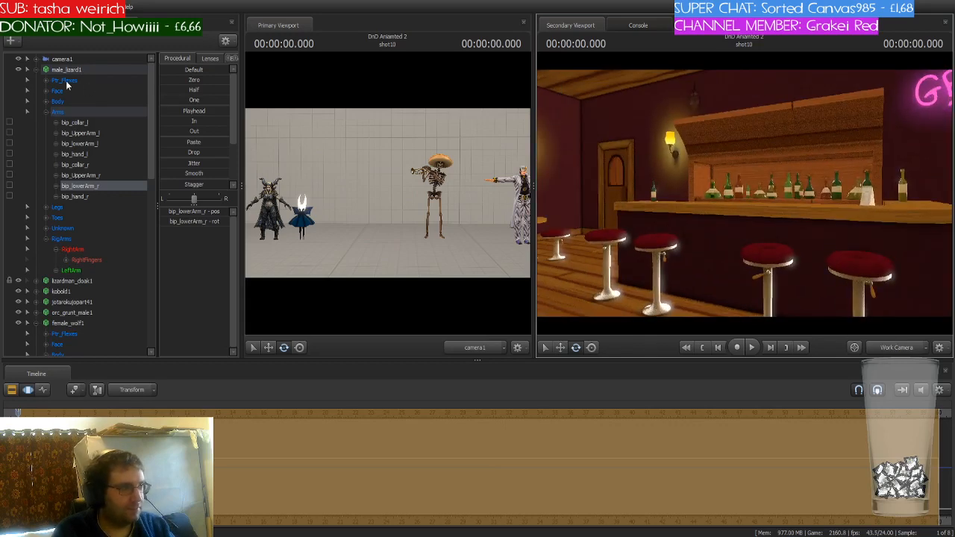
Collapse the lizard and wolf control groups, and reframe camera1 on the lizard leaning on his hand in the booth.
{"action": "left_click", "coordinate": [35, 72]}
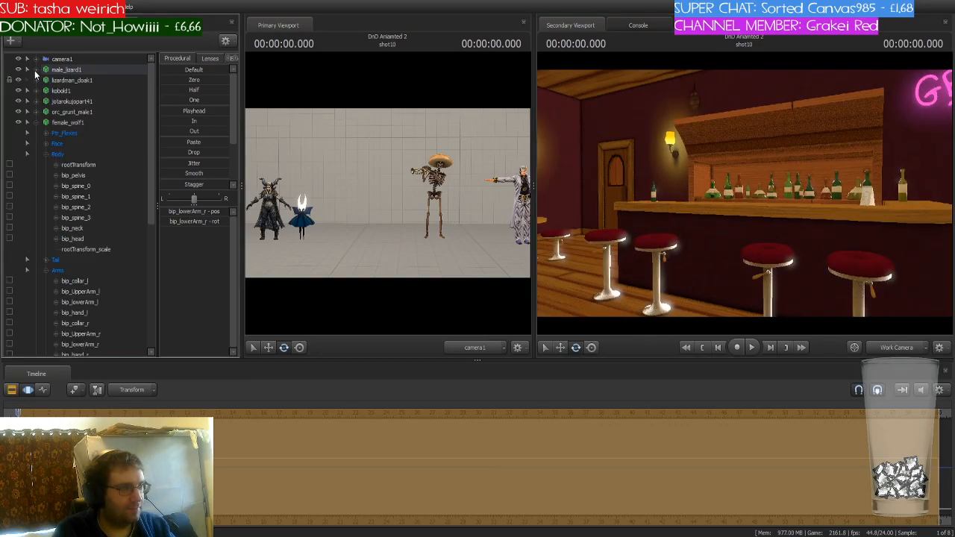
{"action": "left_click", "coordinate": [34, 125]}
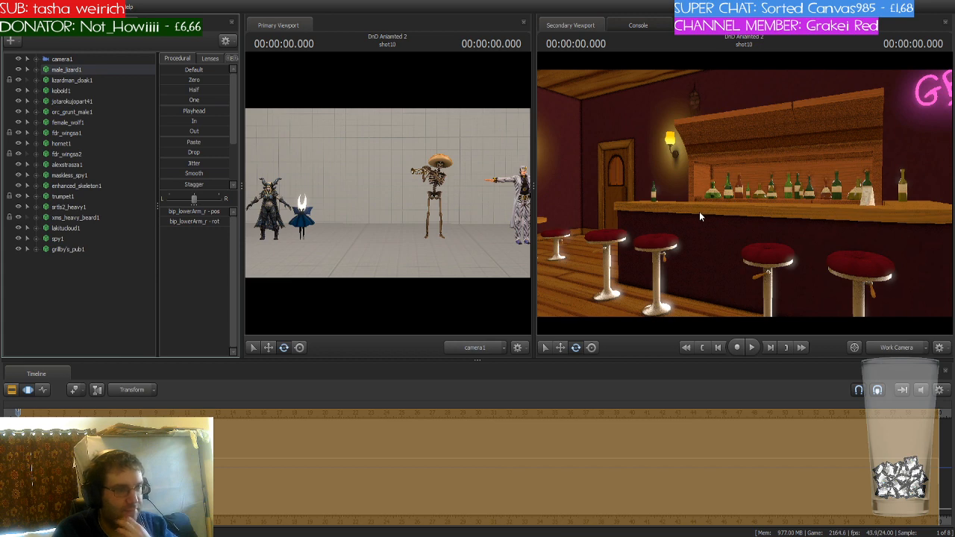
{"action": "left_click_drag", "start_coordinate": [770, 234], "coordinate": [739, 239]}
{"action": "left_click", "coordinate": [64, 58]}
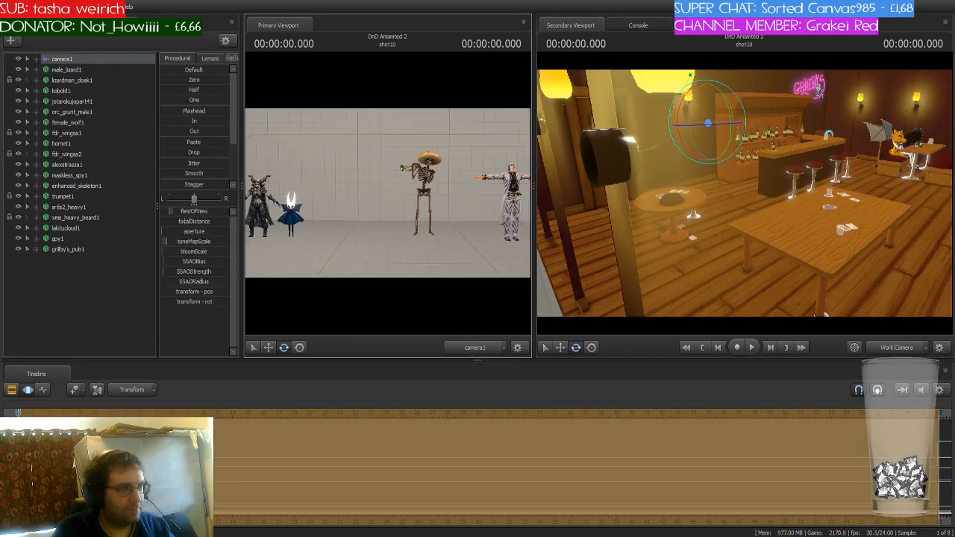
{"action": "mouse_move", "coordinate": [388, 194]}
{"action": "left_mouse_down"}
{"action": "mouse_move", "coordinate": [452, 197]}
{"action": "mouse_move", "coordinate": [388, 198]}
{"action": "left_mouse_up"}
Move the hornet1 model from the empty stage into the tavern near the bar.
{"action": "left_click_drag", "start_coordinate": [738, 196], "coordinate": [616, 192]}
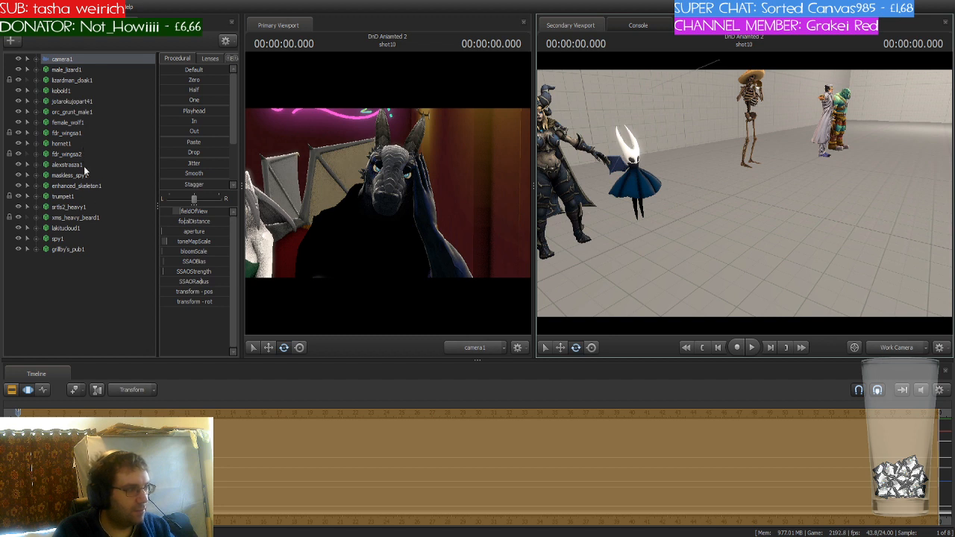
{"action": "left_click", "coordinate": [74, 143]}
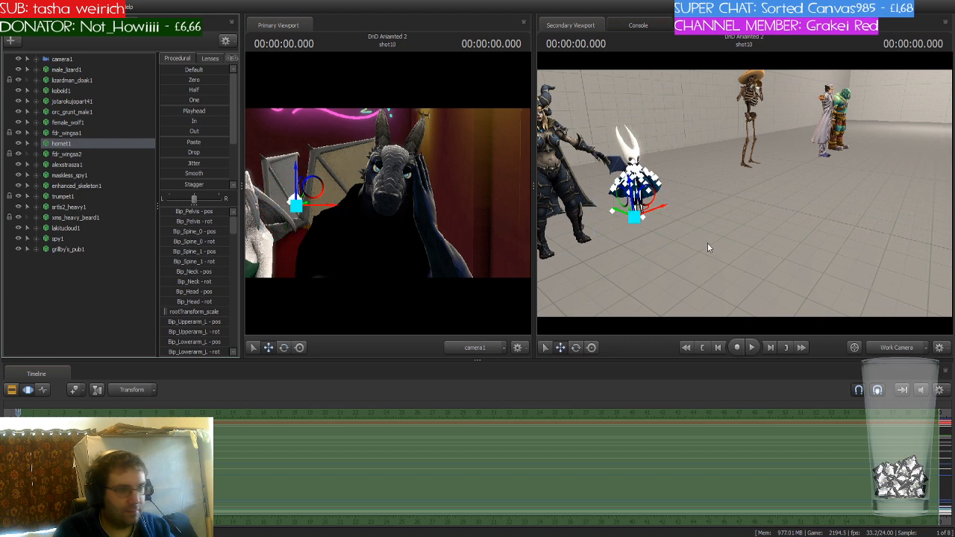
{"action": "left_click_drag", "start_coordinate": [642, 210], "coordinate": [940, 256]}
{"action": "mouse_move", "coordinate": [595, 218]}
{"action": "left_click_drag", "start_coordinate": [566, 256], "coordinate": [933, 146]}
{"action": "left_click_drag", "start_coordinate": [733, 197], "coordinate": [907, 224]}
{"action": "key", "text": "w"}
{"action": "key", "text": "w"}
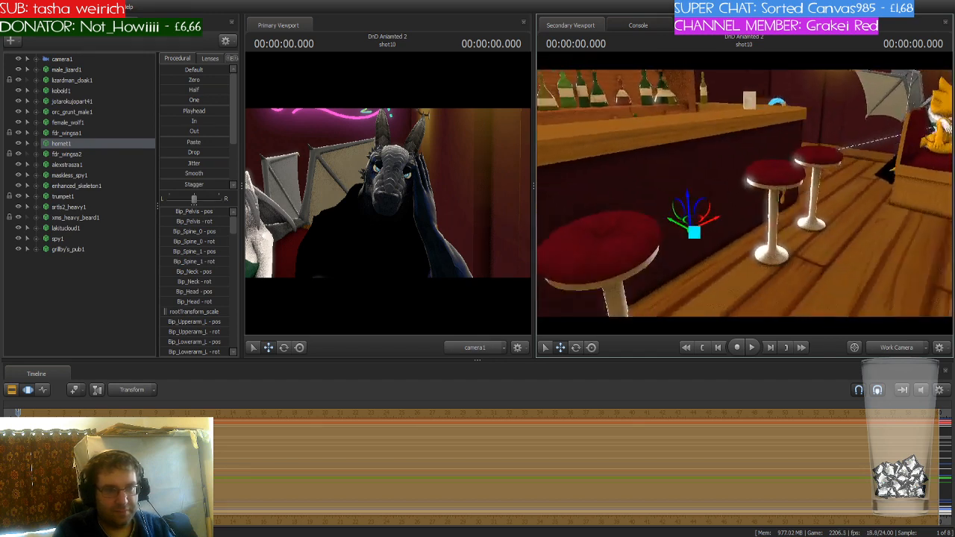
Move hornet1 from the bar to the booth bench beside the kobold.
{"action": "key", "text": "s"}
{"action": "left_click_drag", "start_coordinate": [713, 218], "coordinate": [837, 207]}
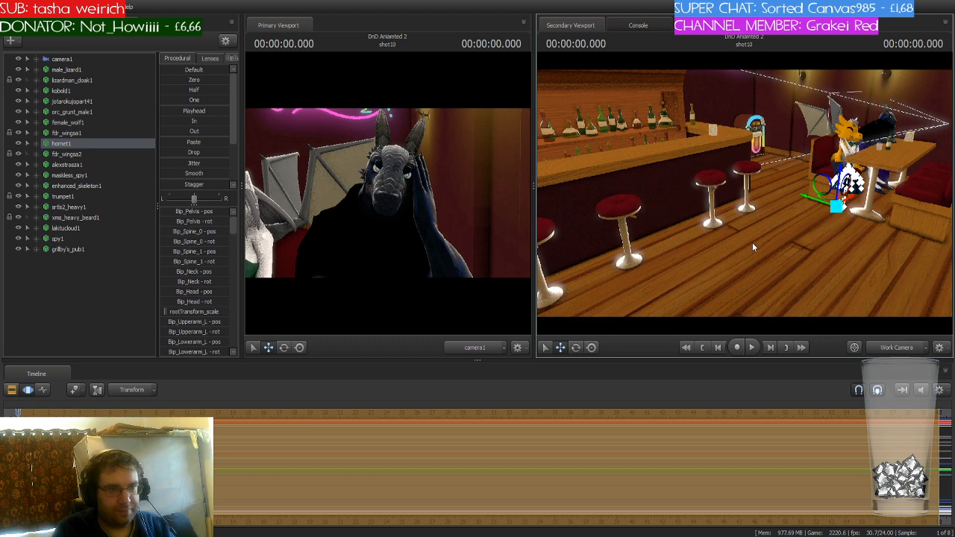
{"action": "key", "text": "w"}
{"action": "left_click_drag", "start_coordinate": [752, 245], "coordinate": [701, 155]}
{"action": "key", "text": "w"}
{"action": "key", "text": "w"}
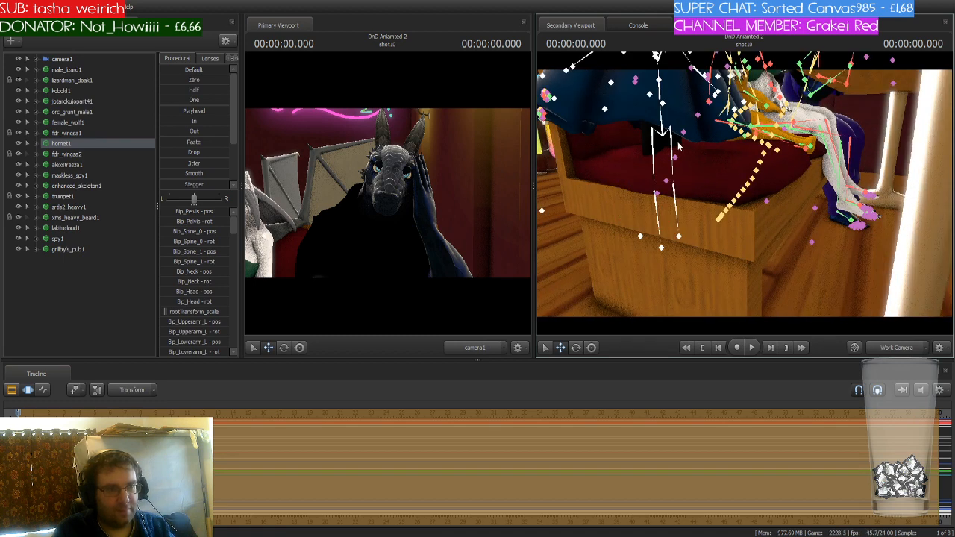
Rotate hornet's left and right hip bones forward so the legs extend in a seated pose.
{"action": "left_click", "coordinate": [674, 136]}
{"action": "key", "text": "e"}
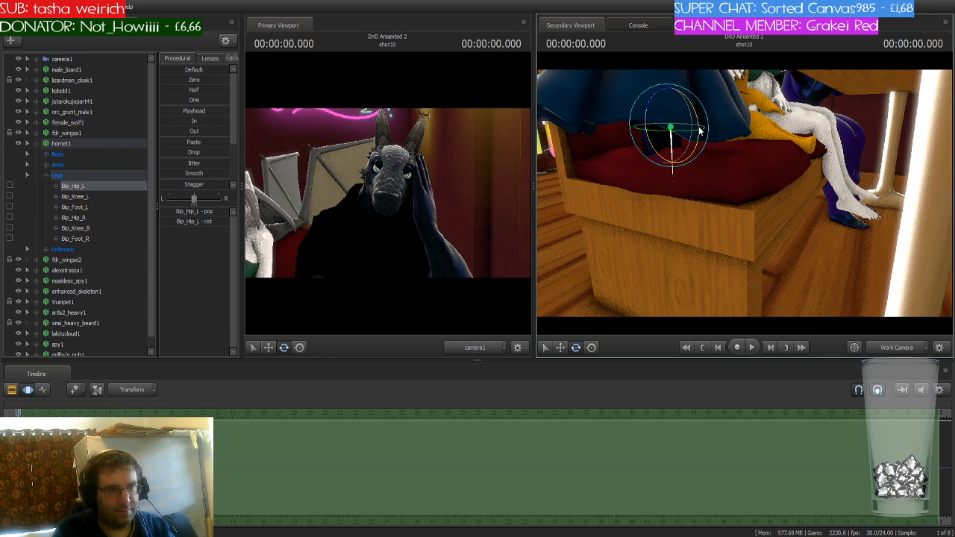
{"action": "left_click_drag", "start_coordinate": [700, 130], "coordinate": [650, 109]}
{"action": "key", "text": "ctrl"}
{"action": "left_click", "coordinate": [655, 144], "text": "ctrl"}
{"action": "key", "text": "w"}
{"action": "key", "text": "ctrl"}
{"action": "key", "text": "ctrl+z"}
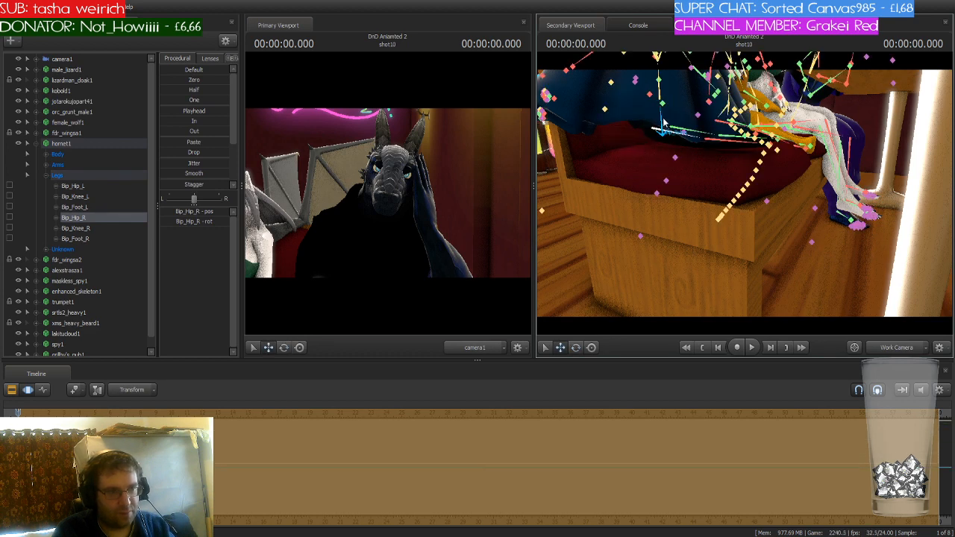
Lower hornet's pelvis onto the booth seat and rotate the head bone.
{"action": "left_click", "coordinate": [664, 126], "text": "ctrl"}
{"action": "left_click_drag", "start_coordinate": [663, 102], "coordinate": [660, 110]}
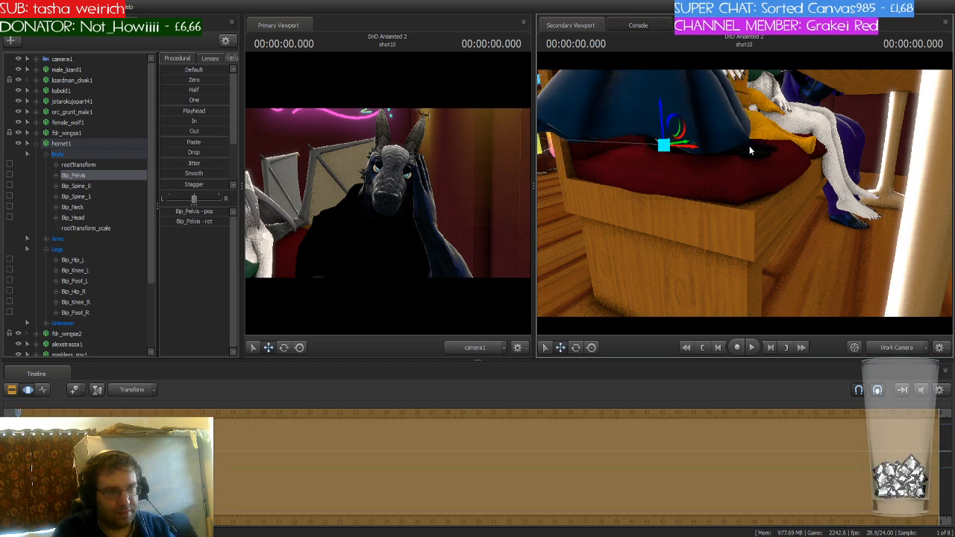
{"action": "left_click_drag", "start_coordinate": [751, 151], "coordinate": [736, 188]}
{"action": "key", "text": "ctrl"}
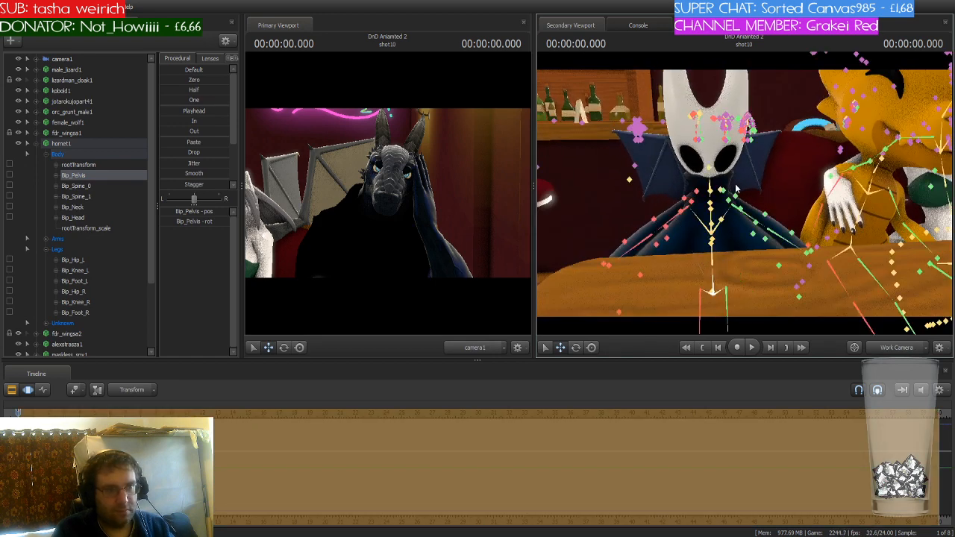
{"action": "left_click", "coordinate": [713, 171], "text": "ctrl"}
{"action": "key", "text": "e"}
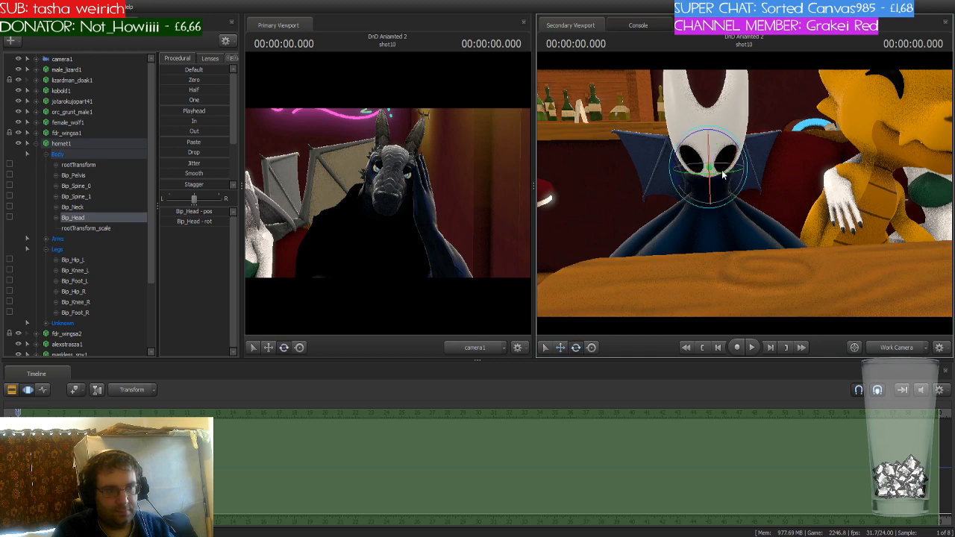
{"action": "mouse_move", "coordinate": [728, 191]}
{"action": "left_mouse_down"}
{"action": "mouse_move", "coordinate": [731, 169]}
{"action": "mouse_move", "coordinate": [817, 180]}
{"action": "mouse_move", "coordinate": [744, 192]}
{"action": "left_mouse_up"}
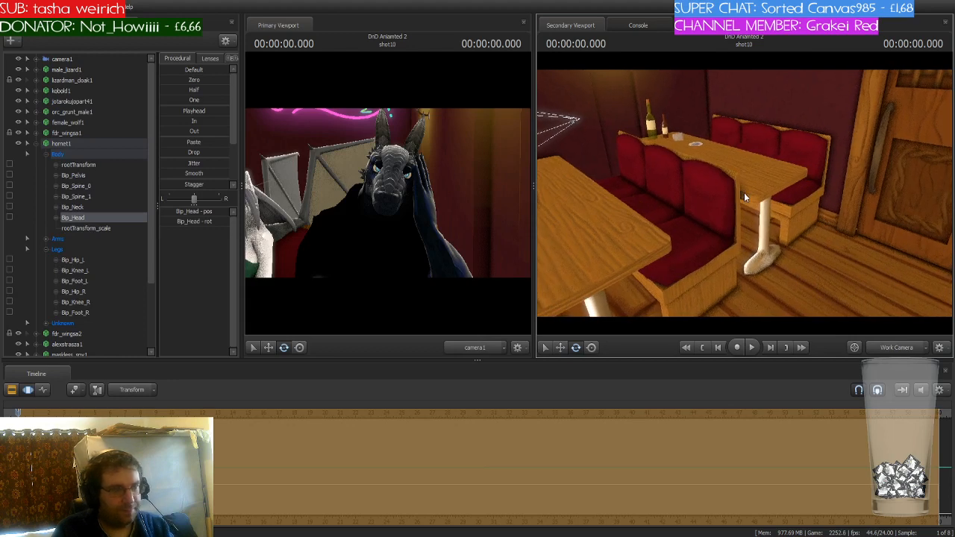
Collapse hornet1's control groups and move the alexstrasza1 model into the tavern by the bar stools.
{"action": "left_click", "coordinate": [37, 143]}
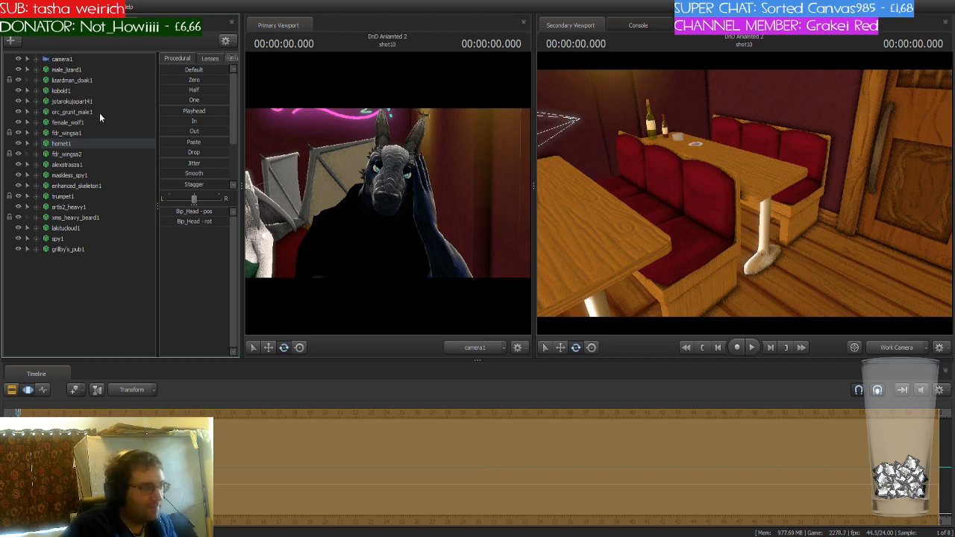
{"action": "left_click", "coordinate": [85, 165]}
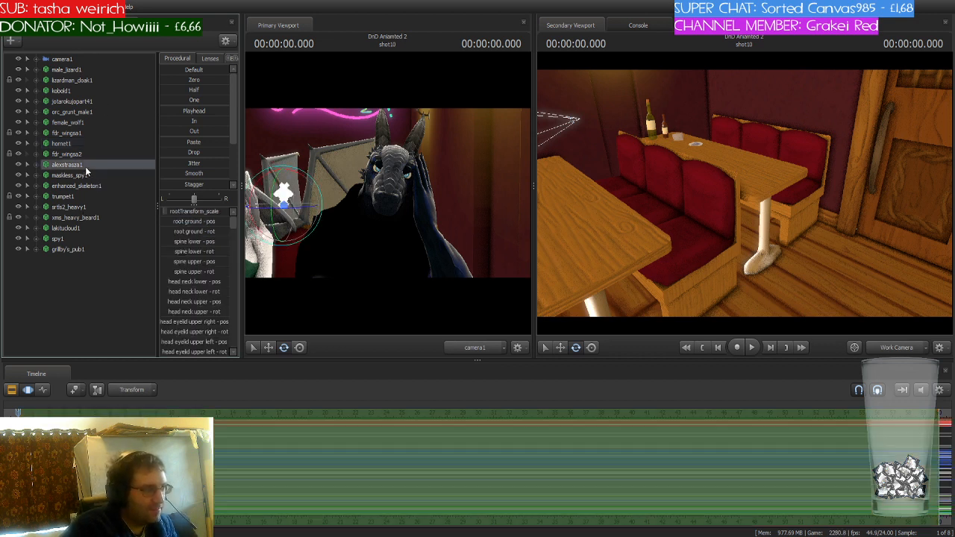
{"action": "left_click_drag", "start_coordinate": [743, 192], "coordinate": [552, 191]}
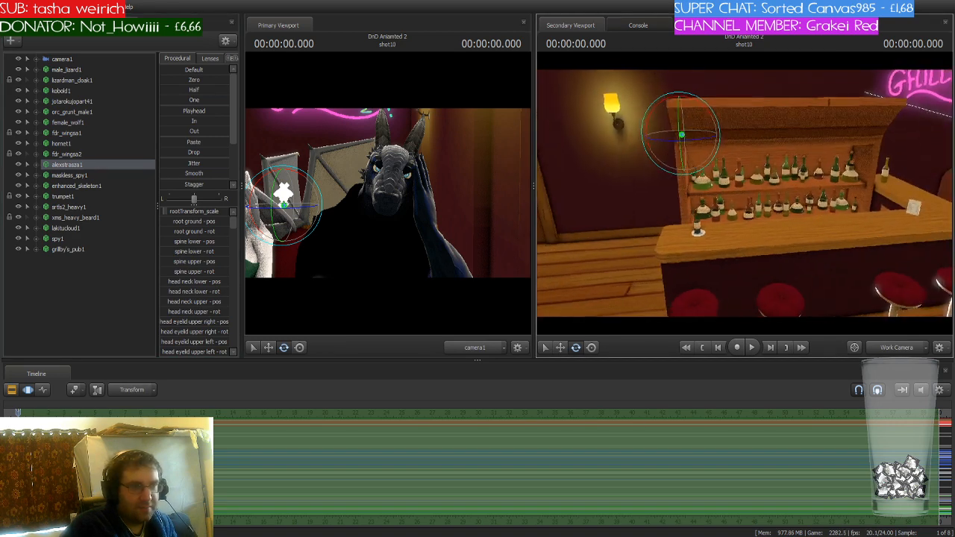
{"action": "key", "text": "w"}
{"action": "left_click_drag", "start_coordinate": [704, 135], "coordinate": [881, 296]}
{"action": "left_click_drag", "start_coordinate": [802, 247], "coordinate": [888, 280]}
{"action": "left_click_drag", "start_coordinate": [720, 209], "coordinate": [765, 210]}
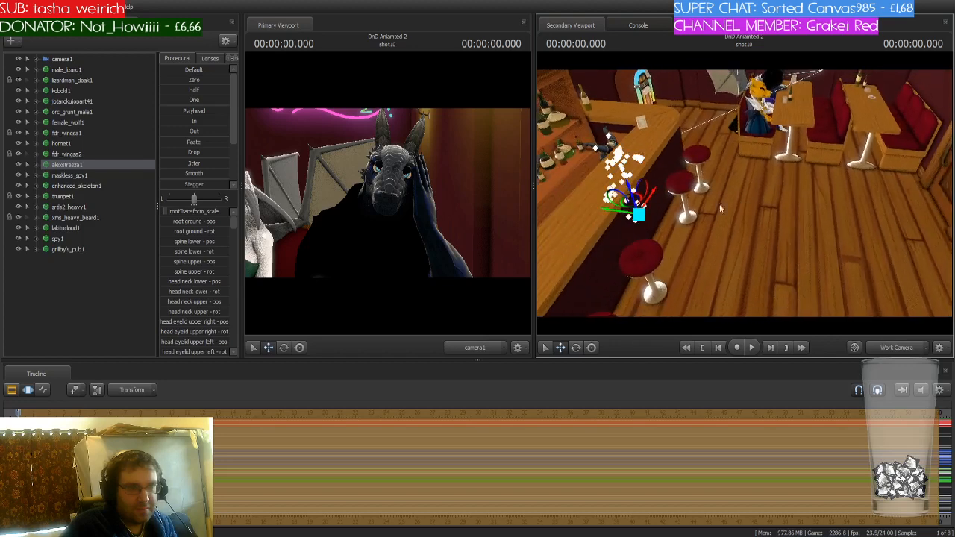
Play back the shot briefly and return to its first frame.
{"action": "key", "text": "space"}
{"action": "key", "text": "space"}
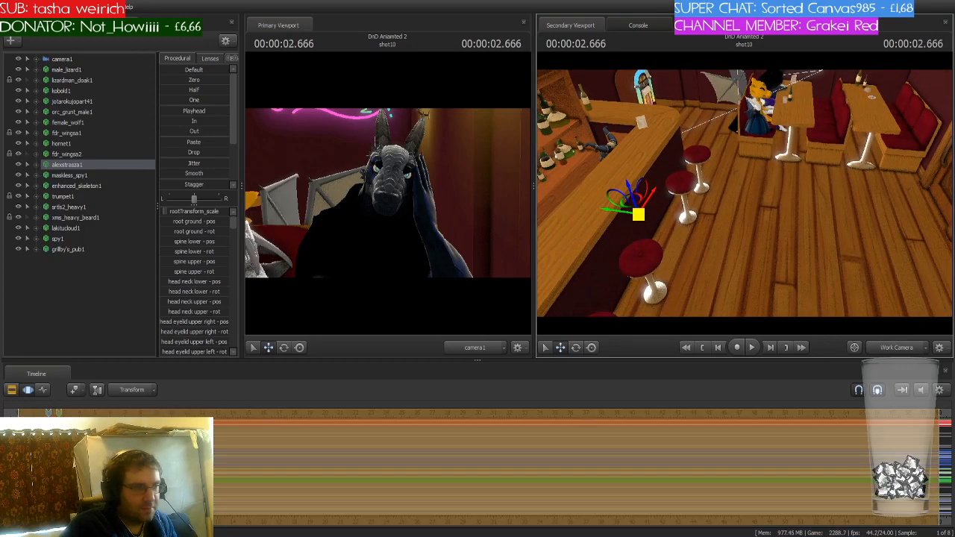
{"action": "key", "text": "space"}
{"action": "key", "text": "Down"}
{"action": "key", "text": "Down"}
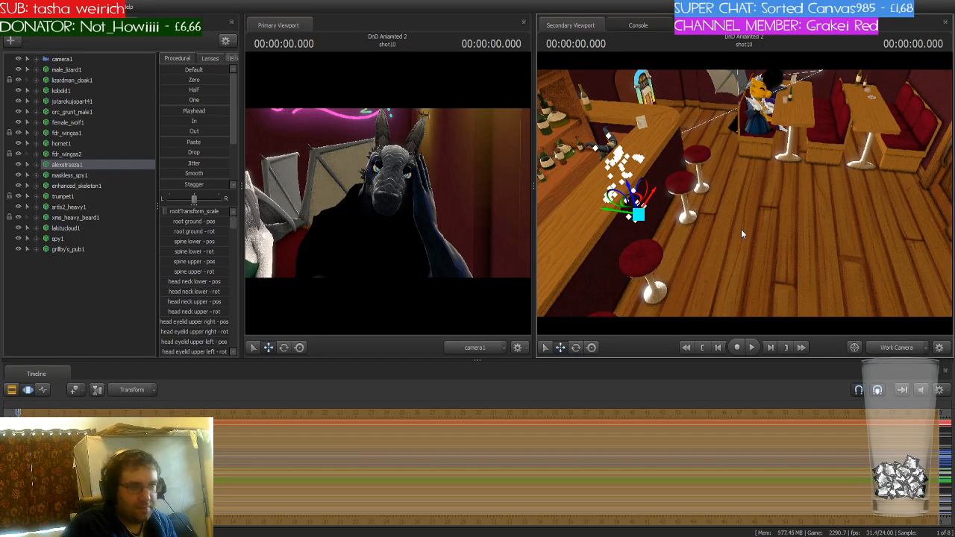
Move the alexstrasza1 model from the bar across the tavern and onto the empty booth seat at the table.
{"action": "left_click_drag", "start_coordinate": [641, 217], "coordinate": [757, 230]}
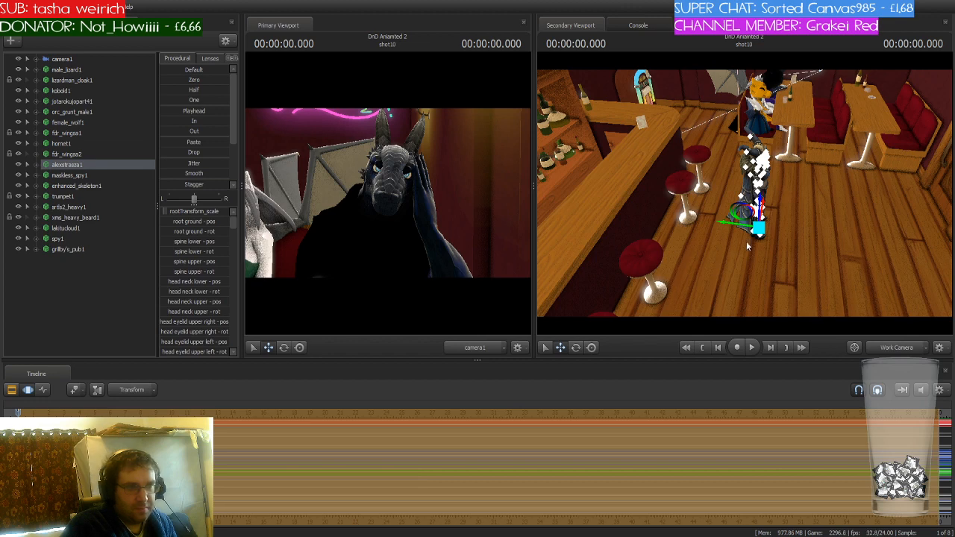
{"action": "key", "text": "w"}
{"action": "left_click_drag", "start_coordinate": [782, 239], "coordinate": [806, 243]}
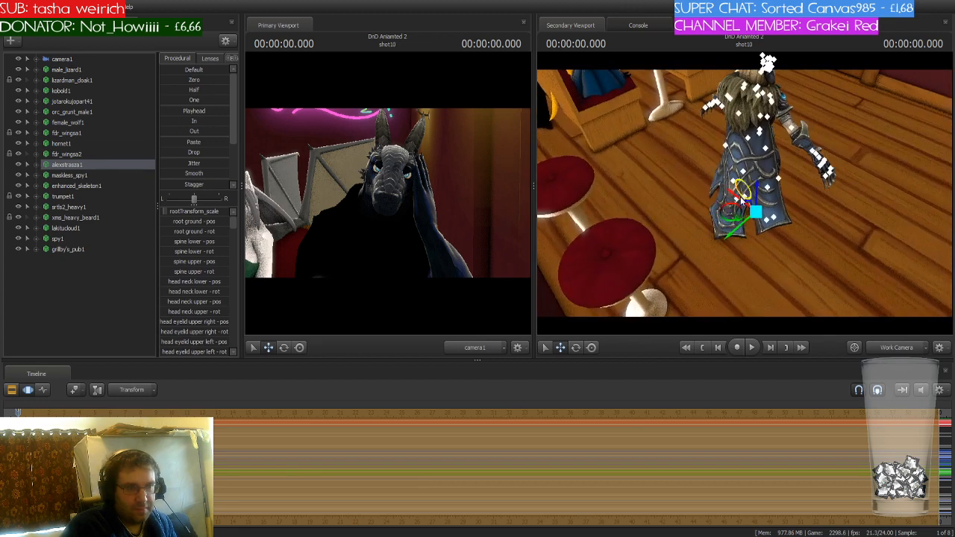
{"action": "left_click_drag", "start_coordinate": [732, 208], "coordinate": [664, 81]}
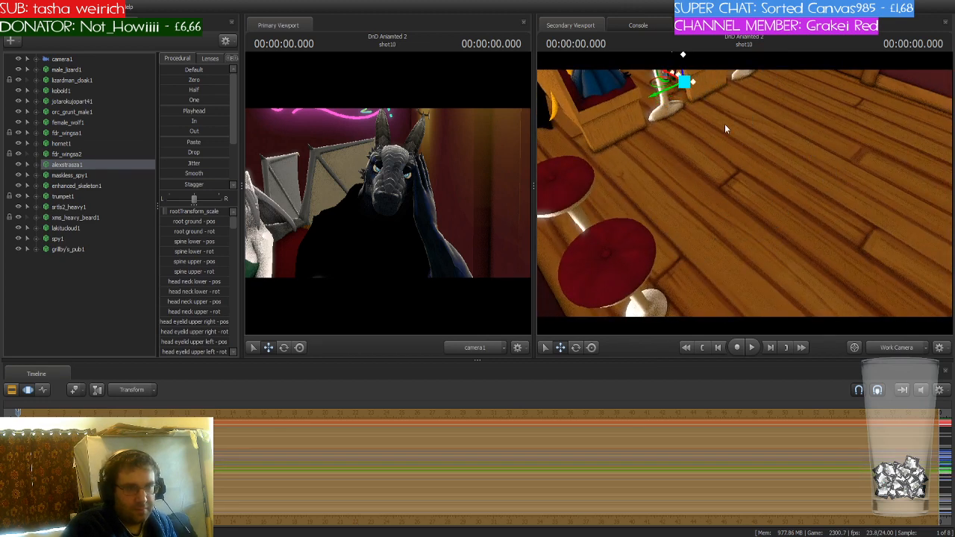
{"action": "mouse_move", "coordinate": [725, 125]}
{"action": "left_mouse_down"}
{"action": "mouse_move", "coordinate": [712, 82]}
{"action": "mouse_move", "coordinate": [735, 123]}
{"action": "mouse_move", "coordinate": [712, 121]}
{"action": "left_mouse_up"}
{"action": "key", "text": "w"}
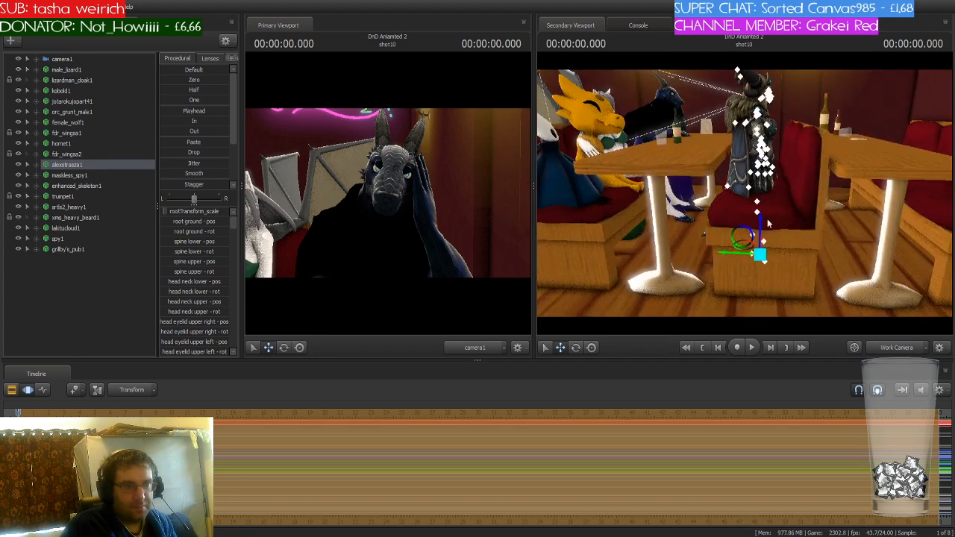
{"action": "left_click_drag", "start_coordinate": [750, 149], "coordinate": [754, 145]}
{"action": "left_click_drag", "start_coordinate": [754, 196], "coordinate": [746, 197]}
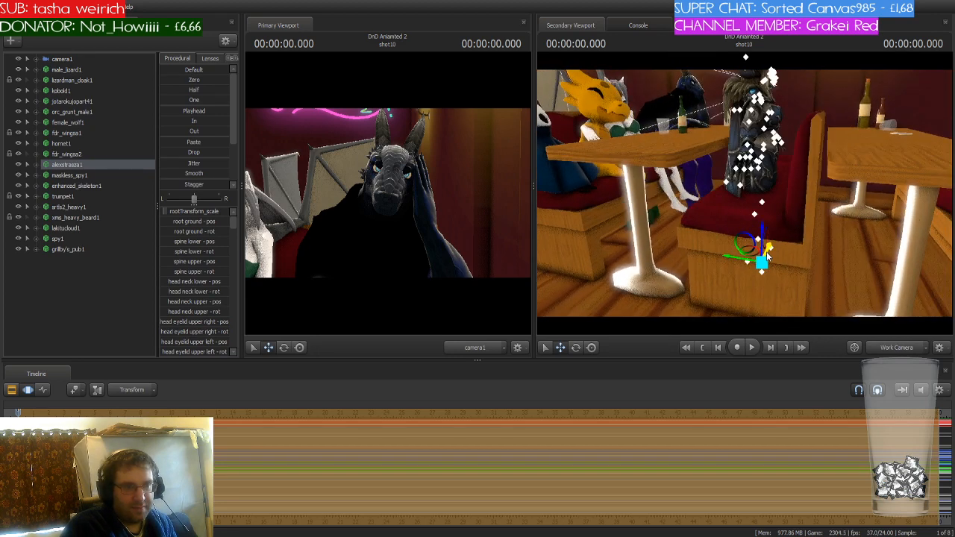
{"action": "left_click_drag", "start_coordinate": [767, 255], "coordinate": [735, 201]}
Rotate the alexstrasza1 model on the booth seat so that it faces the table.
{"action": "key", "text": "w"}
{"action": "key", "text": "s"}
{"action": "key", "text": "e"}
{"action": "left_click_drag", "start_coordinate": [711, 239], "coordinate": [653, 190]}
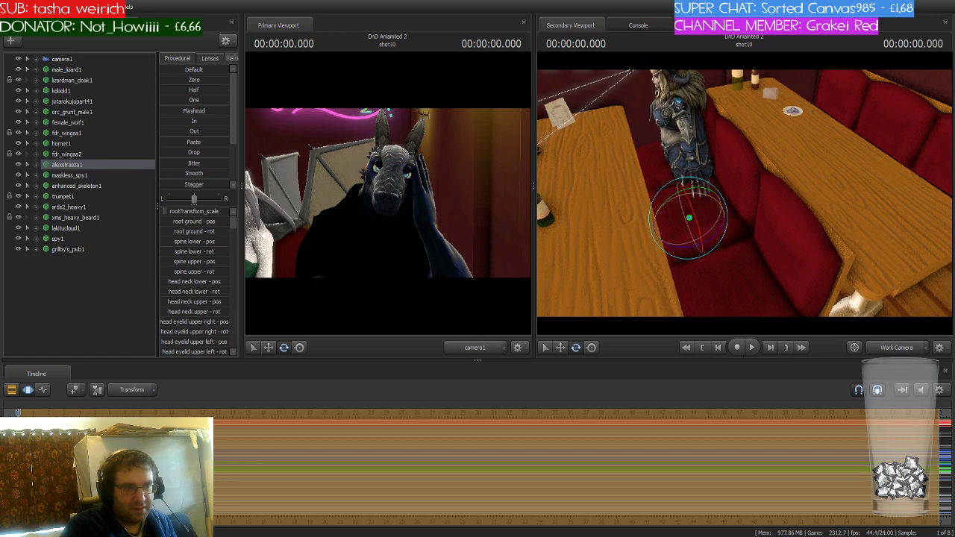
Rotate alexstrasza1's right thigh forward and bend the right knee down over the seat edge.
{"action": "key", "text": "w"}
{"action": "mouse_move", "coordinate": [746, 195]}
{"action": "left_mouse_down"}
{"action": "mouse_move", "coordinate": [732, 170]}
{"action": "mouse_move", "coordinate": [739, 164]}
{"action": "mouse_move", "coordinate": [761, 168]}
{"action": "mouse_move", "coordinate": [745, 196]}
{"action": "left_mouse_up"}
{"action": "key", "text": "s"}
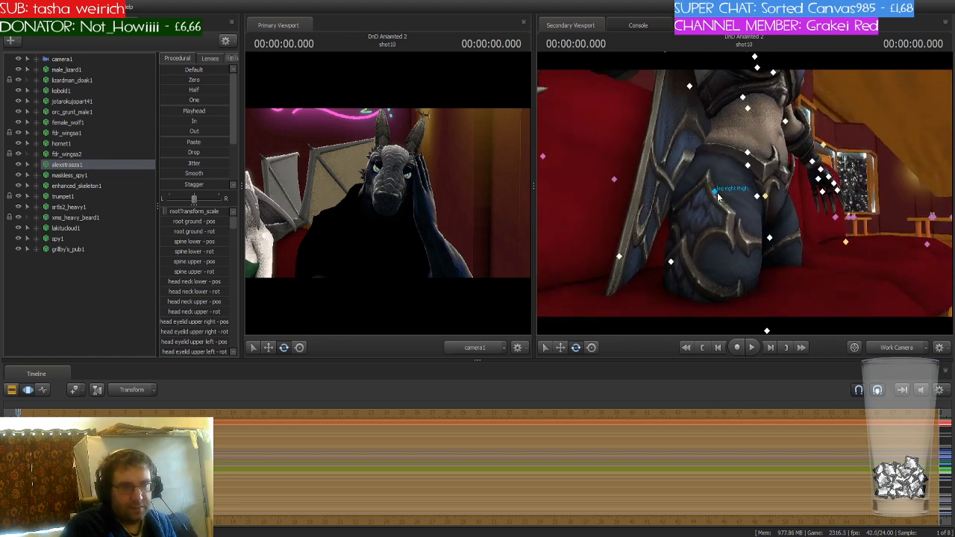
{"action": "left_click", "coordinate": [718, 196]}
{"action": "mouse_move", "coordinate": [732, 185]}
{"action": "left_mouse_down"}
{"action": "mouse_move", "coordinate": [735, 166]}
{"action": "mouse_move", "coordinate": [746, 196]}
{"action": "mouse_move", "coordinate": [746, 165]}
{"action": "mouse_move", "coordinate": [702, 169]}
{"action": "mouse_move", "coordinate": [744, 197]}
{"action": "left_mouse_up"}
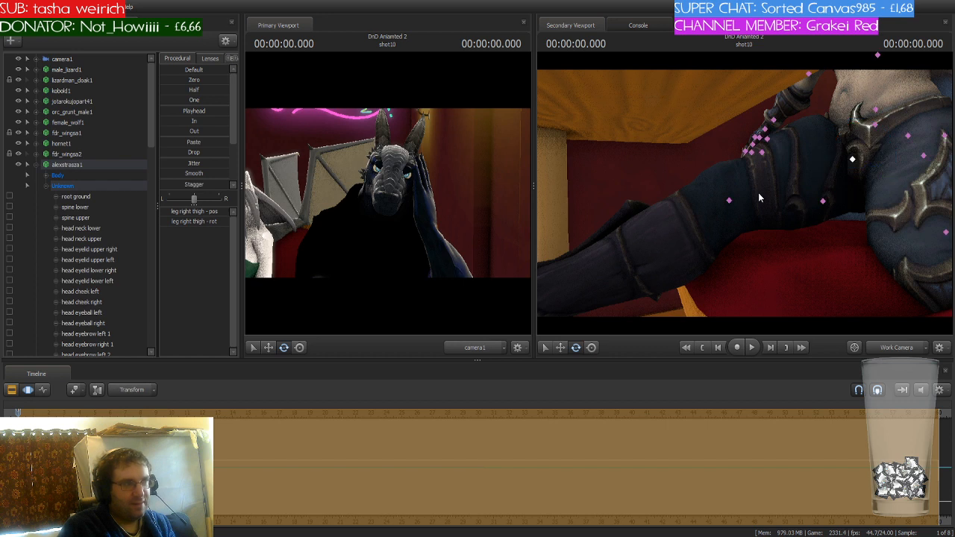
{"action": "key", "text": "ctrl+s"}
{"action": "left_click", "coordinate": [728, 201]}
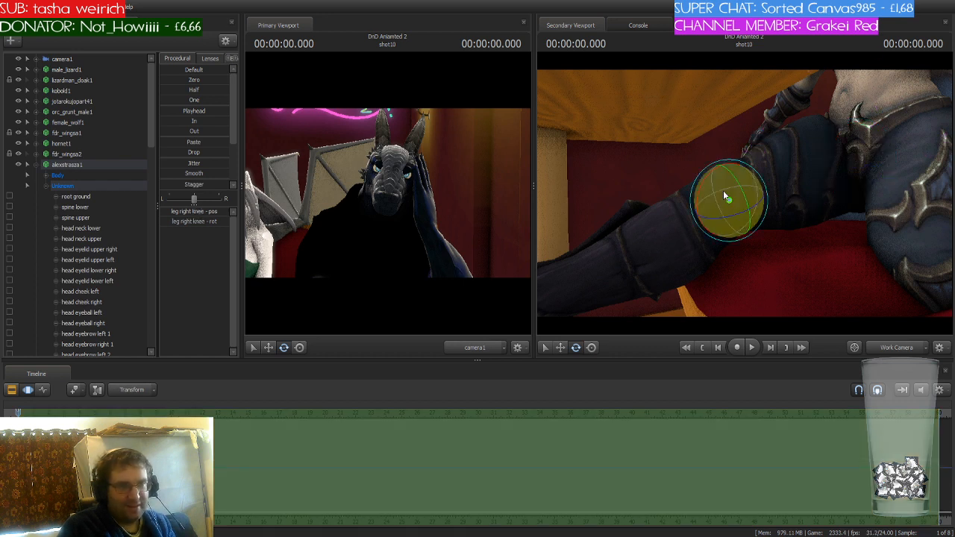
{"action": "mouse_move", "coordinate": [704, 175]}
{"action": "left_mouse_down"}
{"action": "mouse_move", "coordinate": [707, 223]}
{"action": "mouse_move", "coordinate": [780, 221]}
{"action": "mouse_move", "coordinate": [767, 166]}
{"action": "left_mouse_up"}
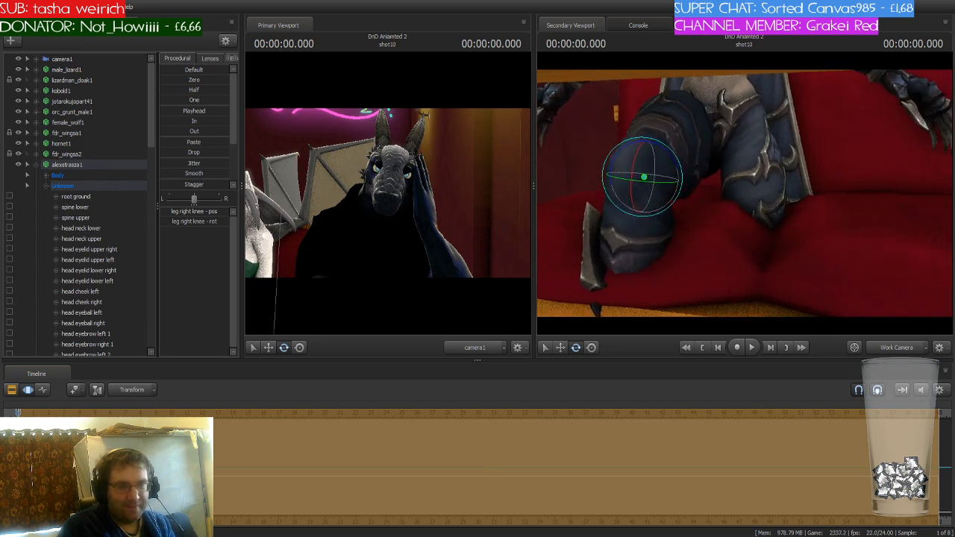
Rotate alexstrasza1's left thigh forward into a seated position beside the right leg.
{"action": "left_click", "coordinate": [748, 135]}
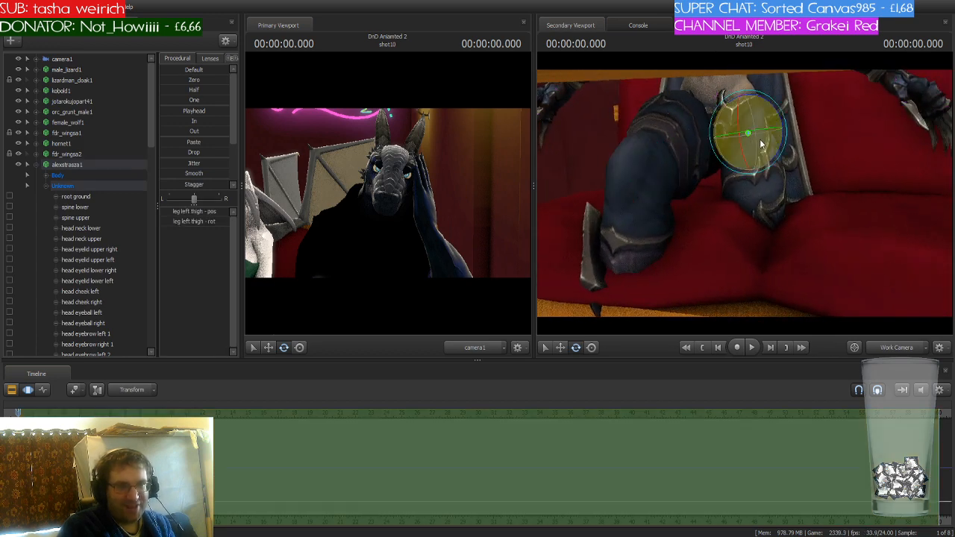
{"action": "left_click_drag", "start_coordinate": [749, 166], "coordinate": [672, 137]}
{"action": "left_click_drag", "start_coordinate": [716, 186], "coordinate": [745, 197]}
{"action": "key", "text": "ctrl"}
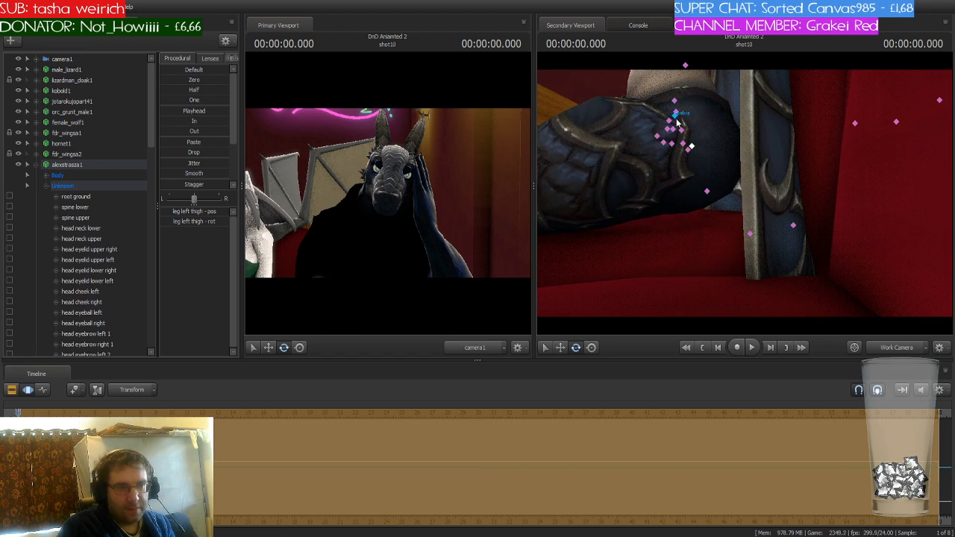
{"action": "left_click", "coordinate": [677, 121]}
{"action": "key", "text": "w"}
{"action": "left_click_drag", "start_coordinate": [661, 98], "coordinate": [643, 117]}
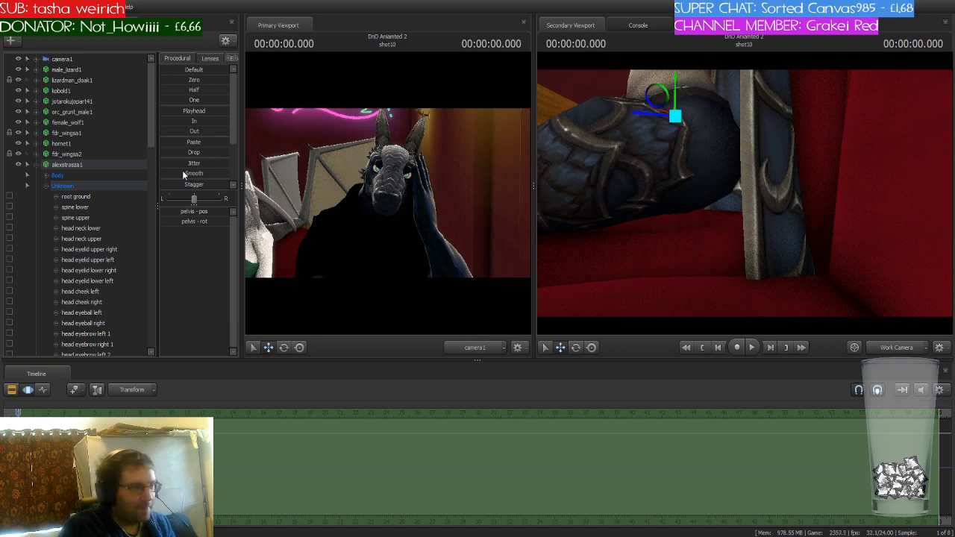
Select the whole alexstrasza1 model and reposition it so the hips rest on the booth cushion.
{"action": "left_click", "coordinate": [98, 167]}
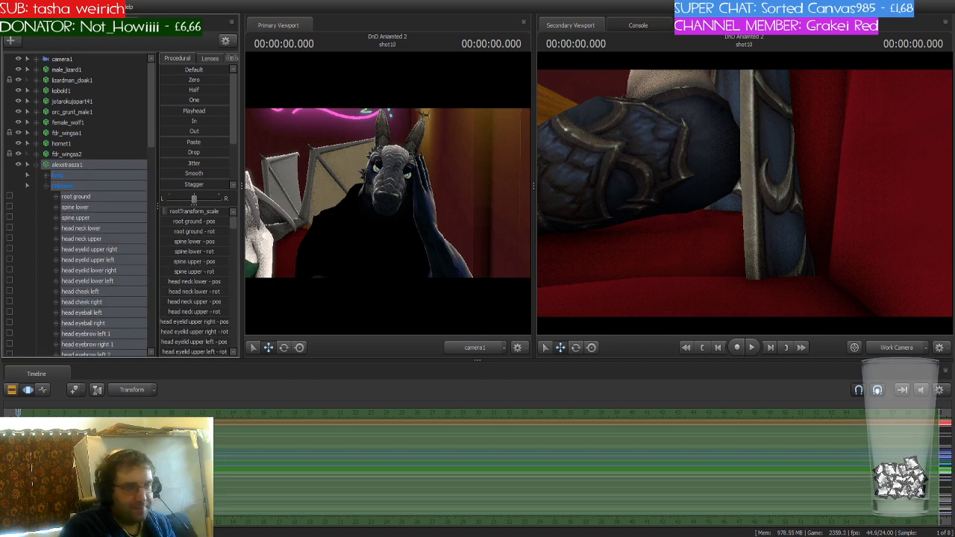
{"action": "key", "text": "s"}
{"action": "left_click_drag", "start_coordinate": [744, 194], "coordinate": [734, 216]}
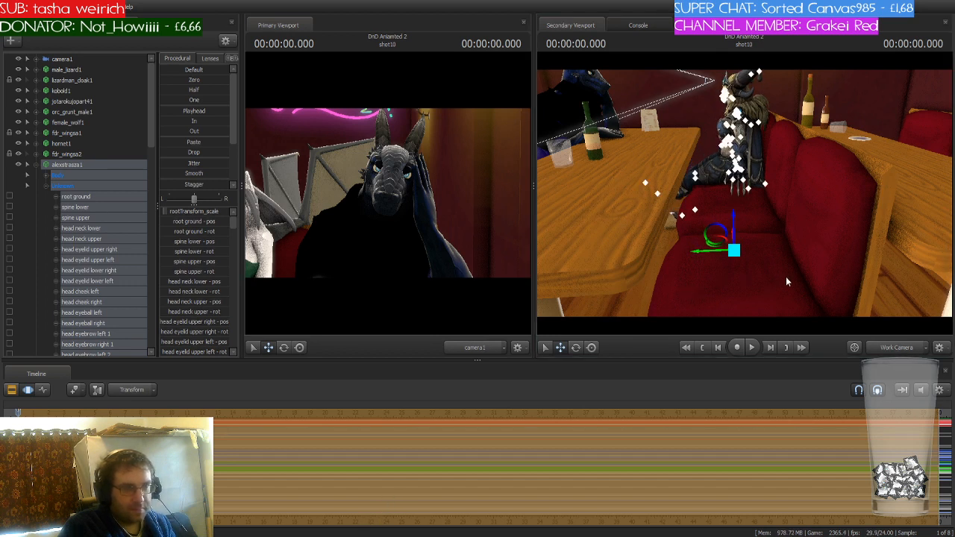
{"action": "left_click_drag", "start_coordinate": [786, 276], "coordinate": [786, 237]}
{"action": "key", "text": "w"}
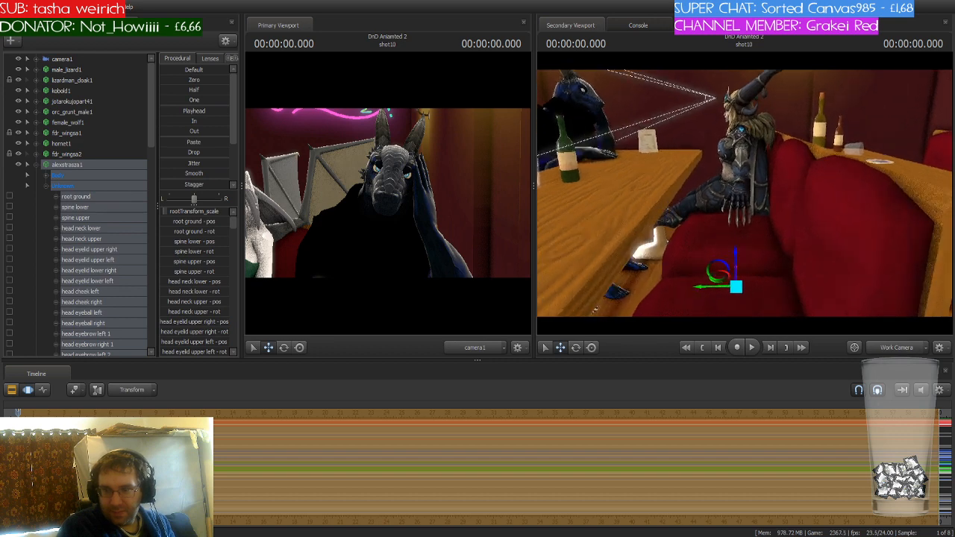
{"action": "key", "text": "w"}
{"action": "left_click_drag", "start_coordinate": [772, 157], "coordinate": [771, 182]}
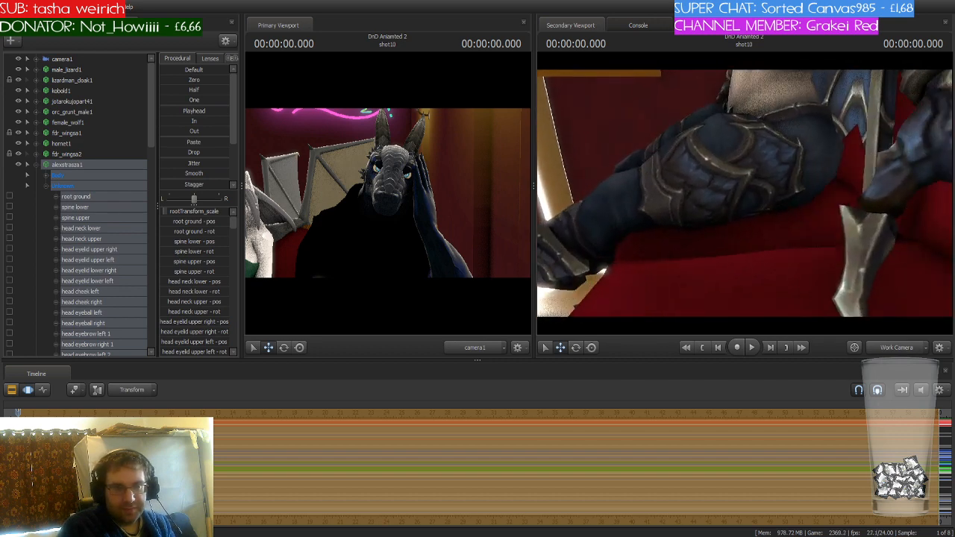
Adjust the rotation of alexstrasza1's left thigh so the leg lies along the seat.
{"action": "left_click", "coordinate": [794, 157]}
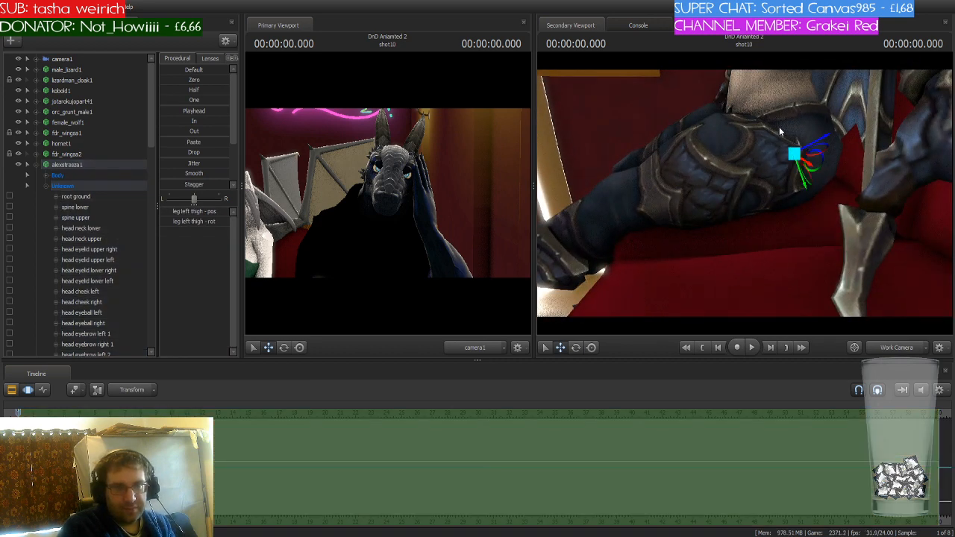
{"action": "key", "text": "e"}
{"action": "left_click_drag", "start_coordinate": [778, 128], "coordinate": [728, 174]}
Rotate alexstrasza1's right and left knees so both lower legs hang down in front of the booth seat.
{"action": "key", "text": "s"}
{"action": "key", "text": "a"}
{"action": "left_click", "coordinate": [719, 200]}
{"action": "key", "text": "e"}
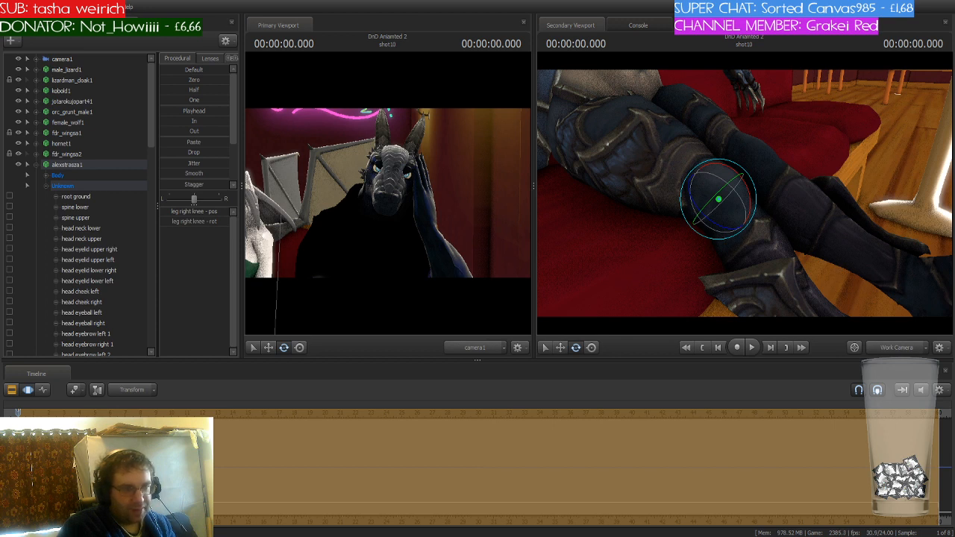
{"action": "key", "text": "ctrl"}
{"action": "left_click", "coordinate": [748, 171], "text": "ctrl"}
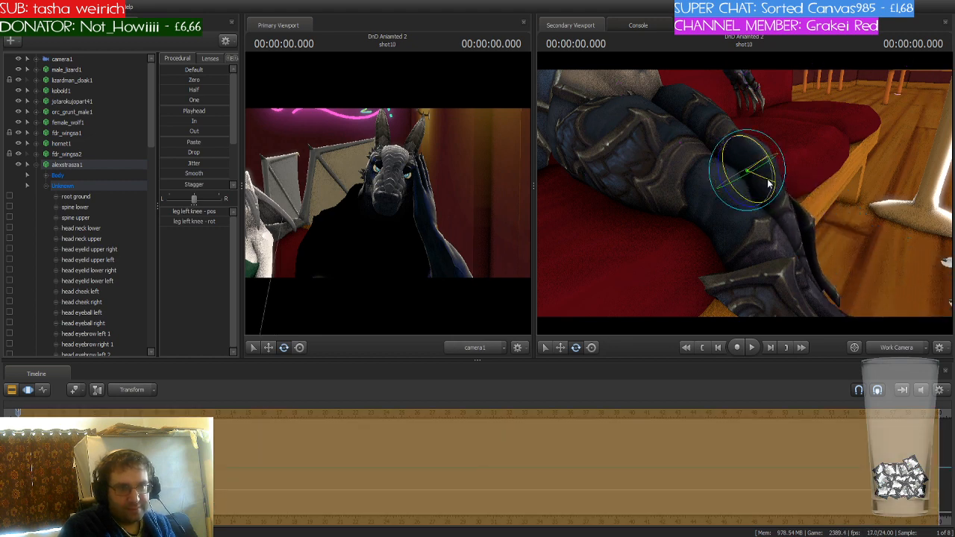
{"action": "key", "text": "ctrl"}
{"action": "left_click", "coordinate": [721, 200], "text": "ctrl"}
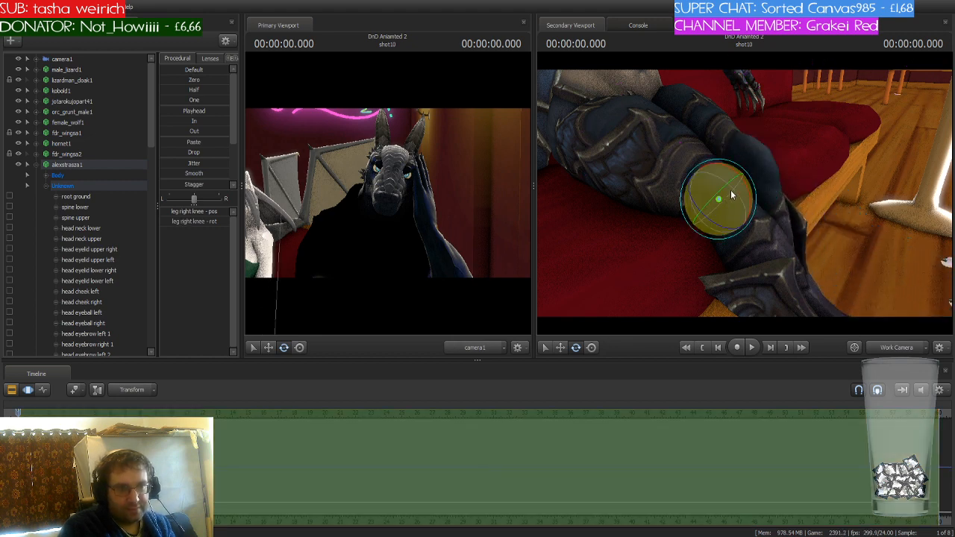
{"action": "mouse_move", "coordinate": [731, 191]}
{"action": "left_mouse_down"}
{"action": "mouse_move", "coordinate": [747, 198]}
{"action": "mouse_move", "coordinate": [735, 179]}
{"action": "mouse_move", "coordinate": [735, 216]}
{"action": "mouse_move", "coordinate": [739, 187]}
{"action": "mouse_move", "coordinate": [738, 205]}
{"action": "left_mouse_up"}
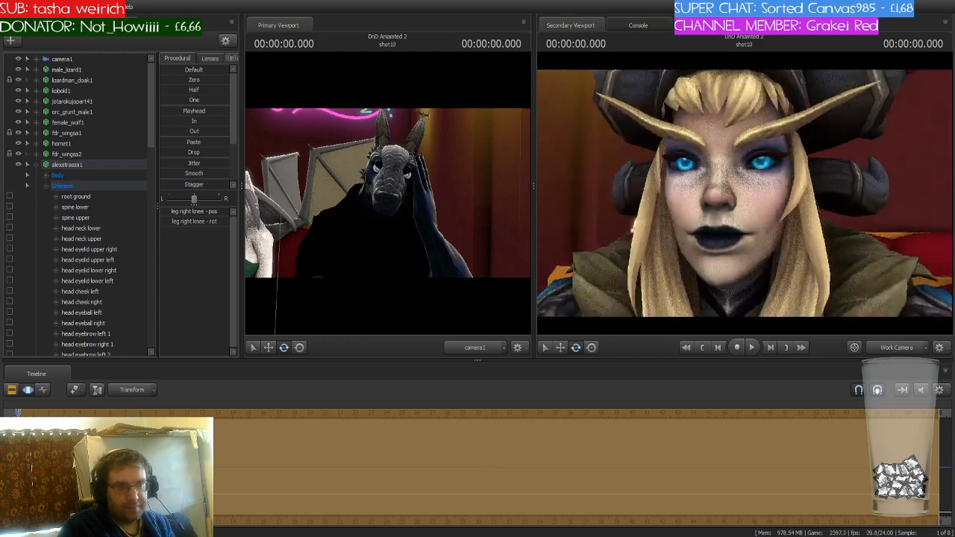
Lower and rotate alexstrasza1's head eyebrow left 1 bone to begin a frown.
{"action": "left_click", "coordinate": [741, 140]}
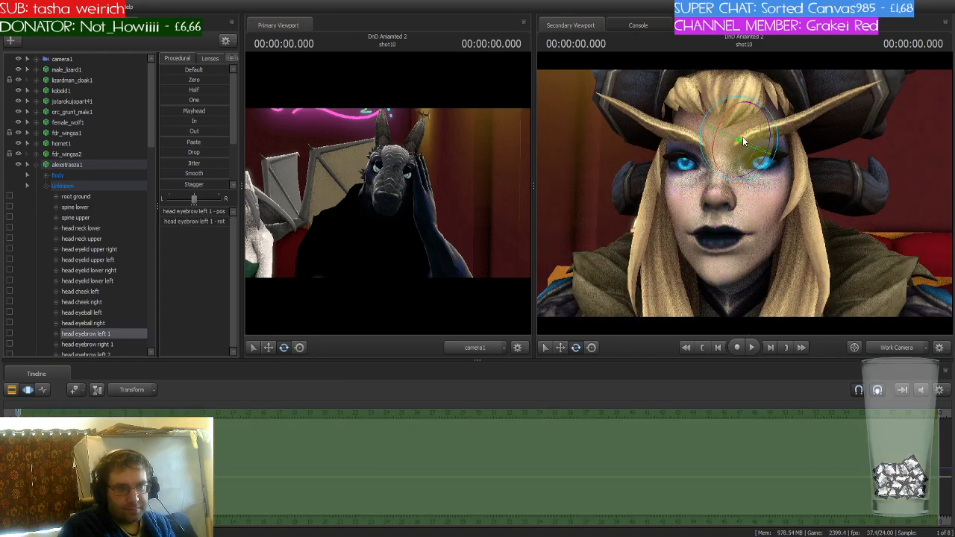
{"action": "left_click_drag", "start_coordinate": [741, 157], "coordinate": [741, 160]}
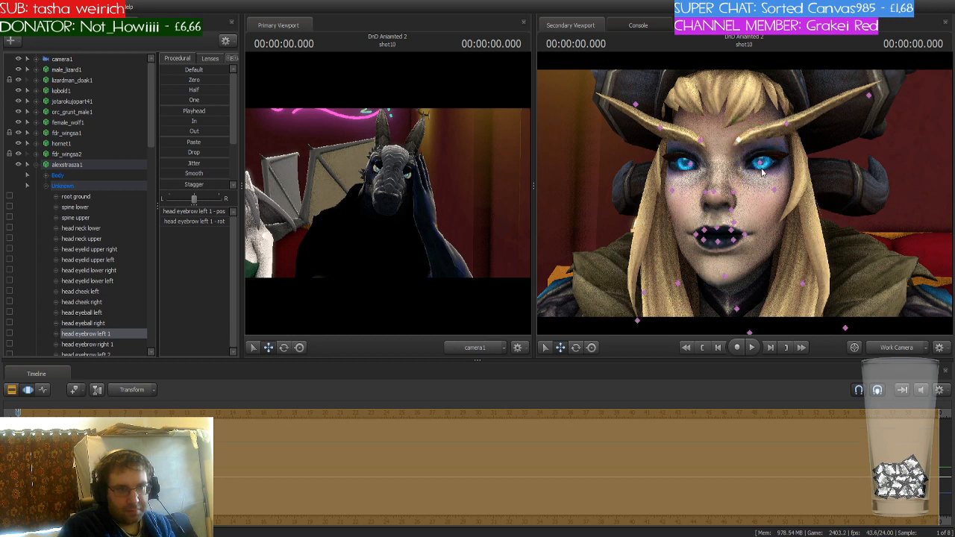
{"action": "left_click", "coordinate": [760, 167]}
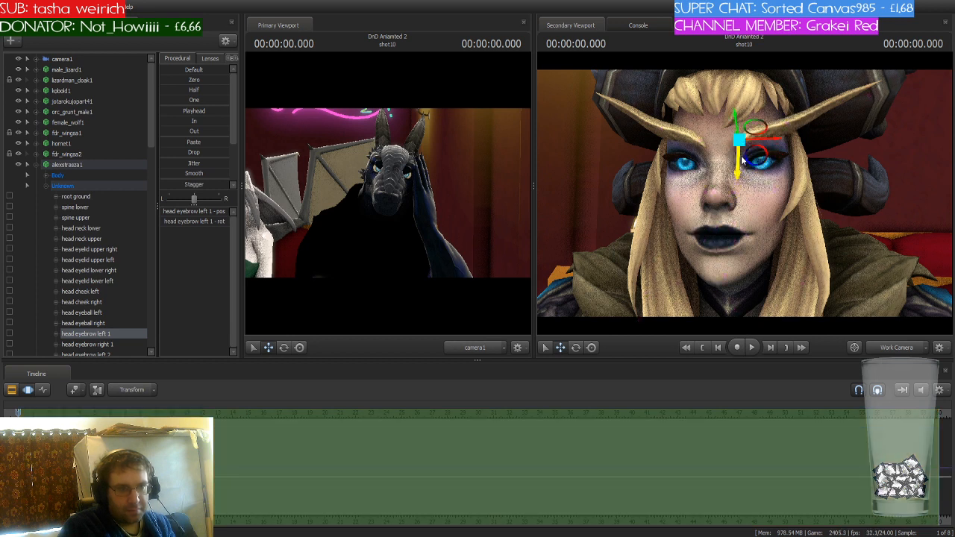
{"action": "left_click_drag", "start_coordinate": [743, 159], "coordinate": [774, 160]}
{"action": "key", "text": "e"}
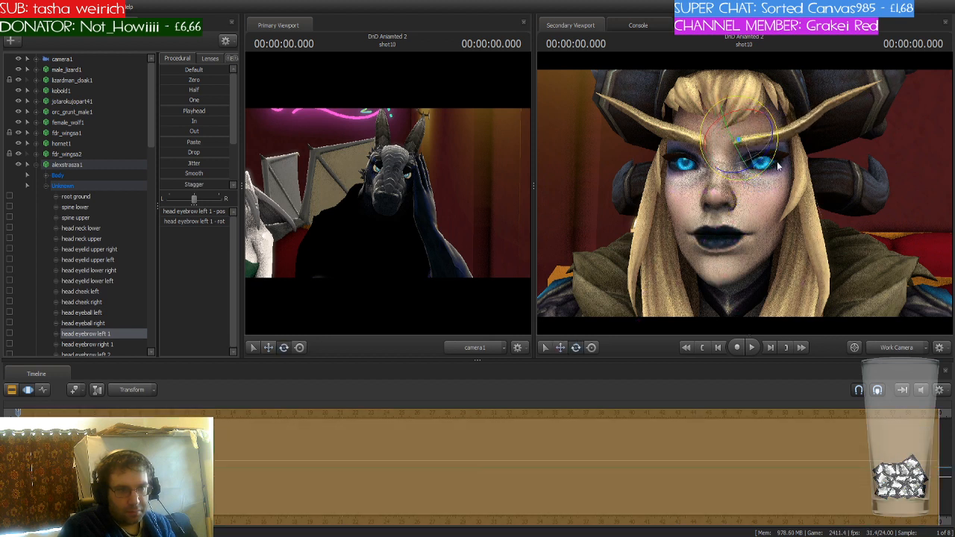
{"action": "left_click", "coordinate": [869, 97]}
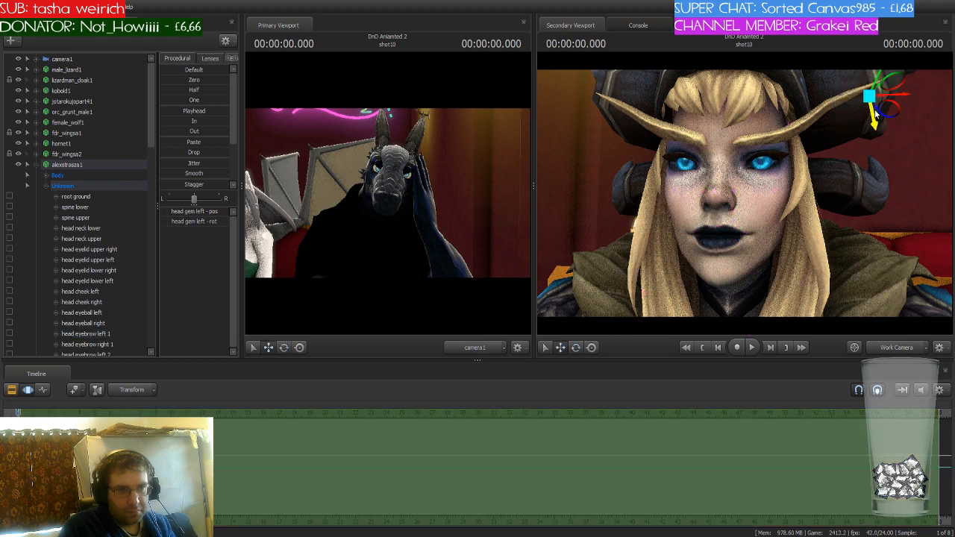
{"action": "left_click_drag", "start_coordinate": [871, 96], "coordinate": [872, 132]}
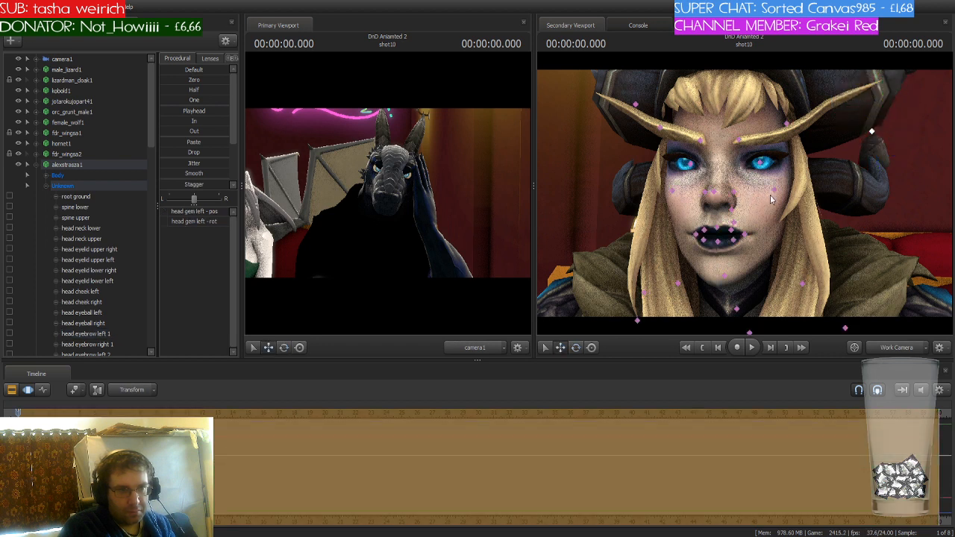
{"action": "key", "text": "ctrl+z"}
Lower alexstrasza1's head eyebrow left 2 bone and the inner and outer right eyebrow bones into a frown.
{"action": "left_click", "coordinate": [791, 124]}
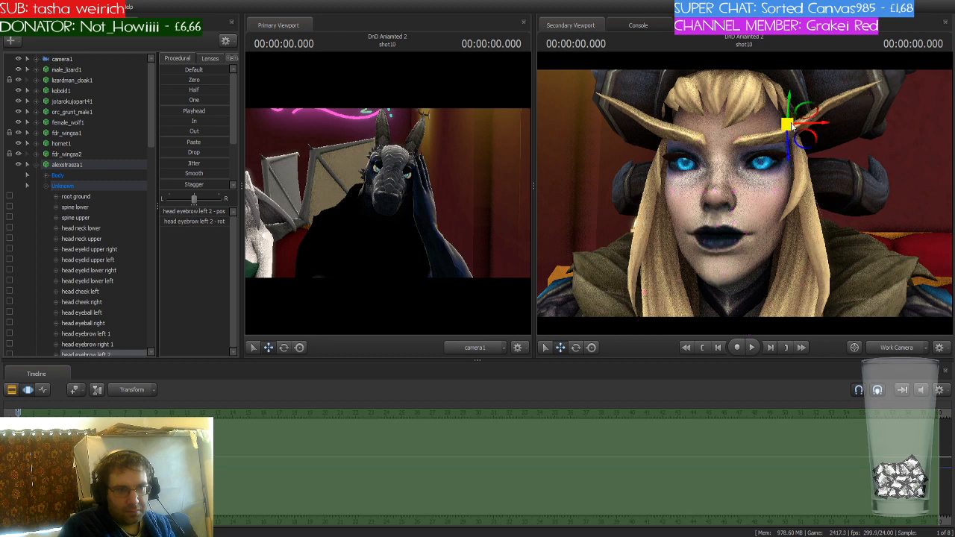
{"action": "mouse_move", "coordinate": [794, 149]}
{"action": "left_mouse_down"}
{"action": "mouse_move", "coordinate": [797, 169]}
{"action": "mouse_move", "coordinate": [803, 153]}
{"action": "left_mouse_up"}
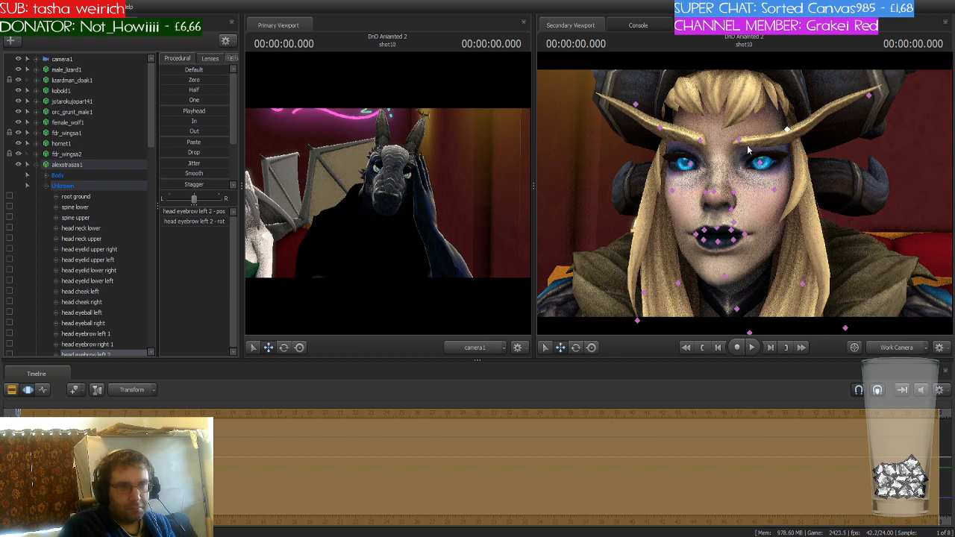
{"action": "left_click", "coordinate": [705, 139]}
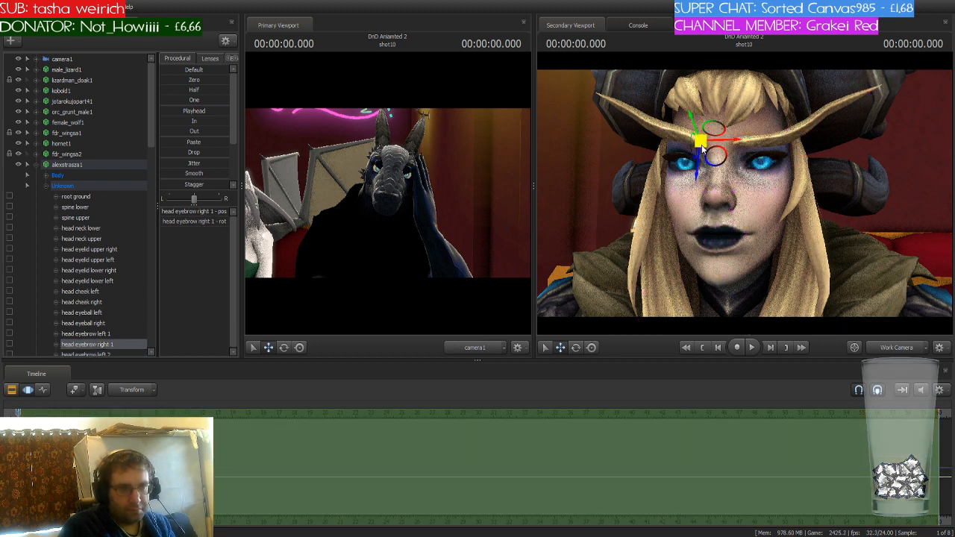
{"action": "left_click_drag", "start_coordinate": [702, 147], "coordinate": [701, 154]}
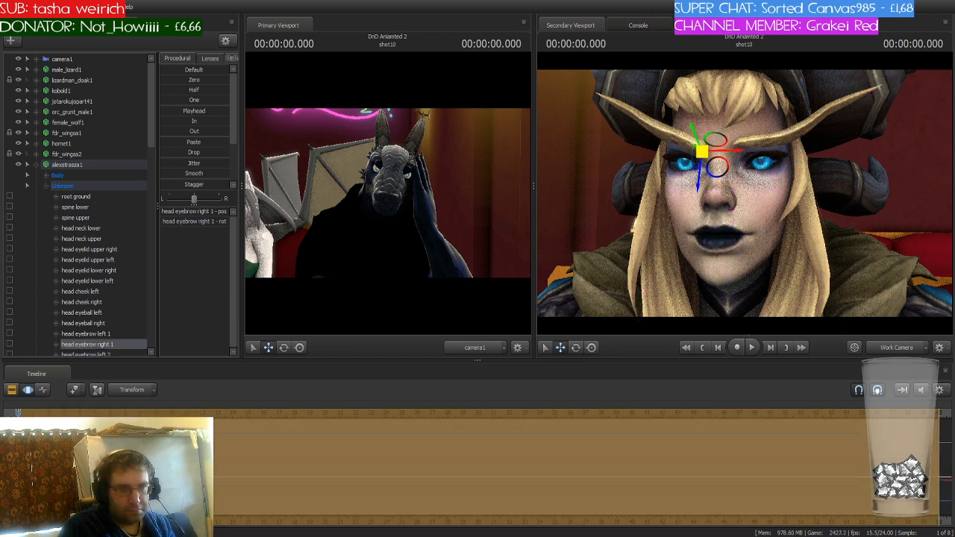
{"action": "key", "text": "a"}
{"action": "mouse_move", "coordinate": [743, 196]}
{"action": "left_mouse_down"}
{"action": "mouse_move", "coordinate": [728, 196]}
{"action": "mouse_move", "coordinate": [743, 195]}
{"action": "left_mouse_up"}
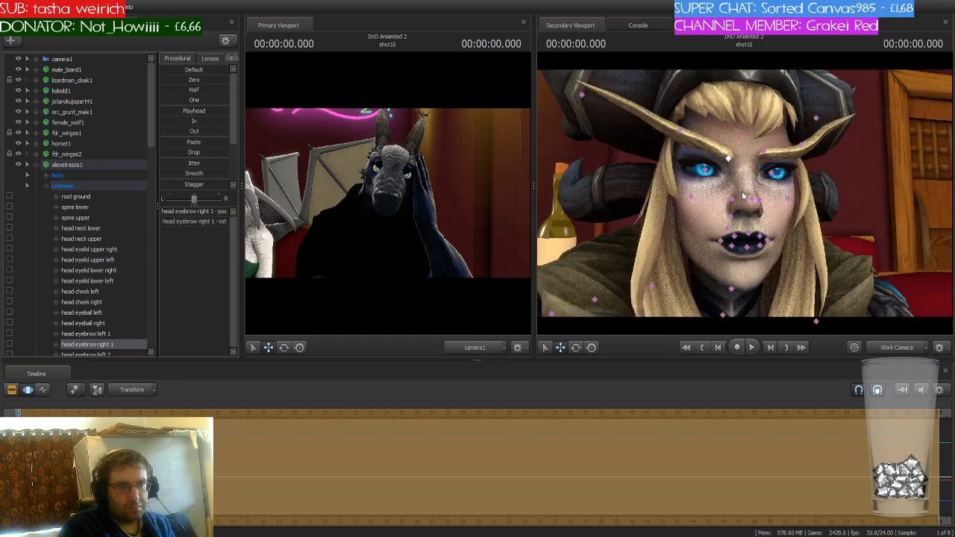
{"action": "left_click", "coordinate": [679, 129]}
{"action": "left_click_drag", "start_coordinate": [679, 151], "coordinate": [680, 175]}
Lower alexstrasza1's right mouth corner and head lip upper right bone to turn the mouth down into a frown.
{"action": "left_click_drag", "start_coordinate": [771, 199], "coordinate": [652, 251]}
{"action": "left_click", "coordinate": [656, 243]}
{"action": "left_click", "coordinate": [664, 259]}
{"action": "key", "text": "e"}
{"action": "key", "text": "w"}
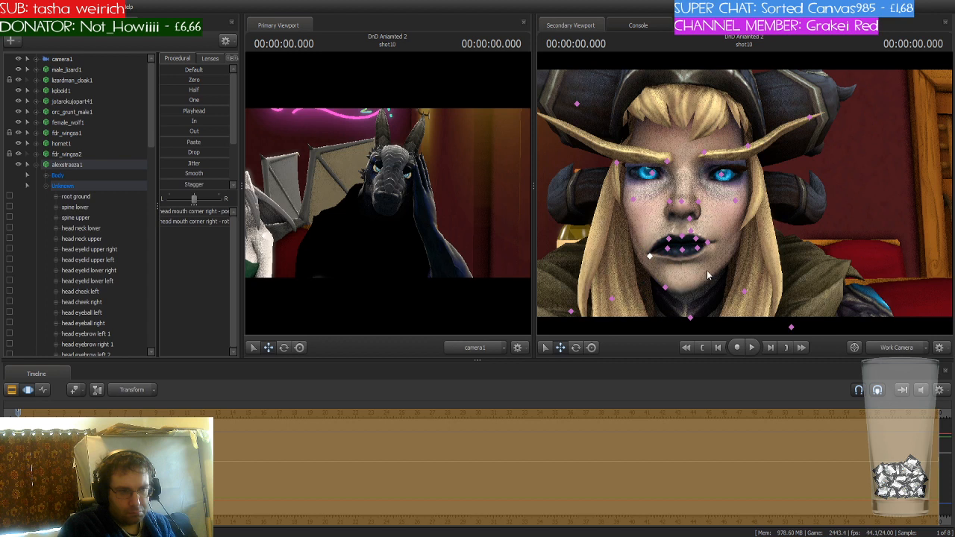
{"action": "left_click", "coordinate": [709, 243]}
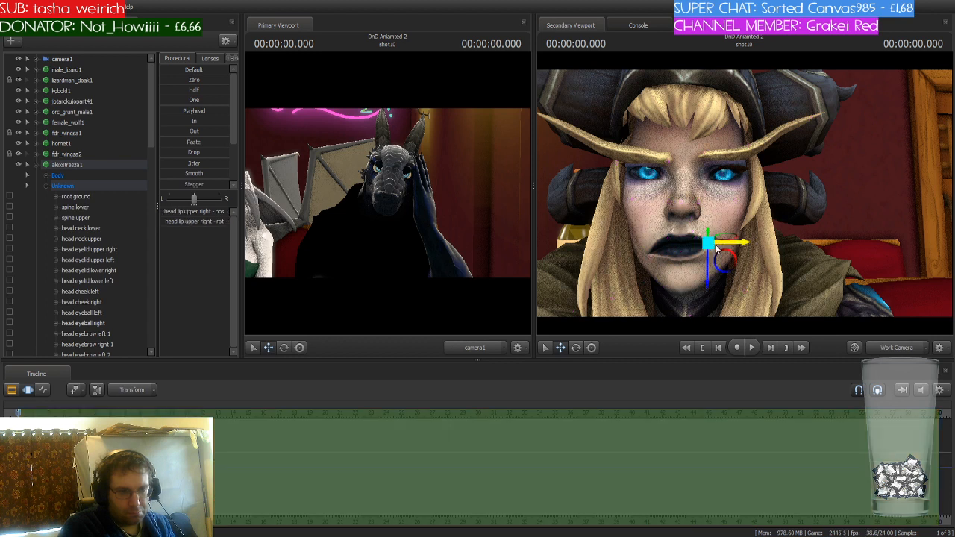
{"action": "key", "text": "e"}
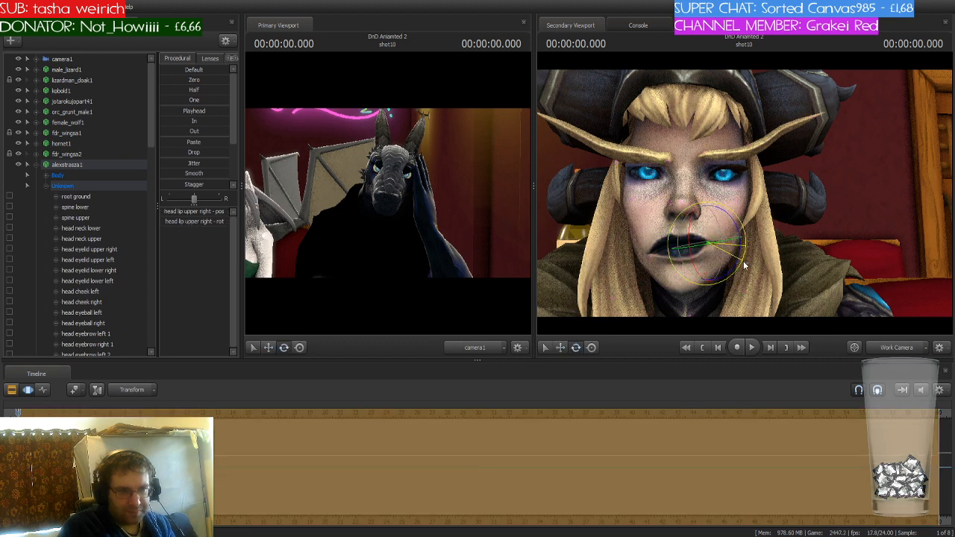
{"action": "key", "text": "w"}
{"action": "left_click_drag", "start_coordinate": [706, 242], "coordinate": [712, 251]}
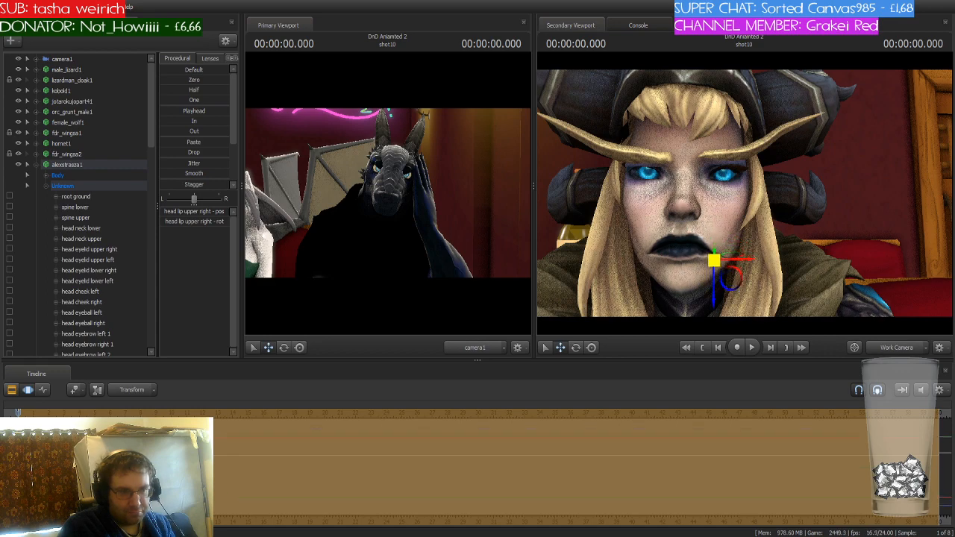
{"action": "key", "text": "s"}
{"action": "mouse_move", "coordinate": [744, 194]}
{"action": "left_mouse_down"}
{"action": "mouse_move", "coordinate": [745, 212]}
{"action": "mouse_move", "coordinate": [735, 212]}
{"action": "mouse_move", "coordinate": [746, 224]}
{"action": "mouse_move", "coordinate": [745, 197]}
{"action": "left_mouse_up"}
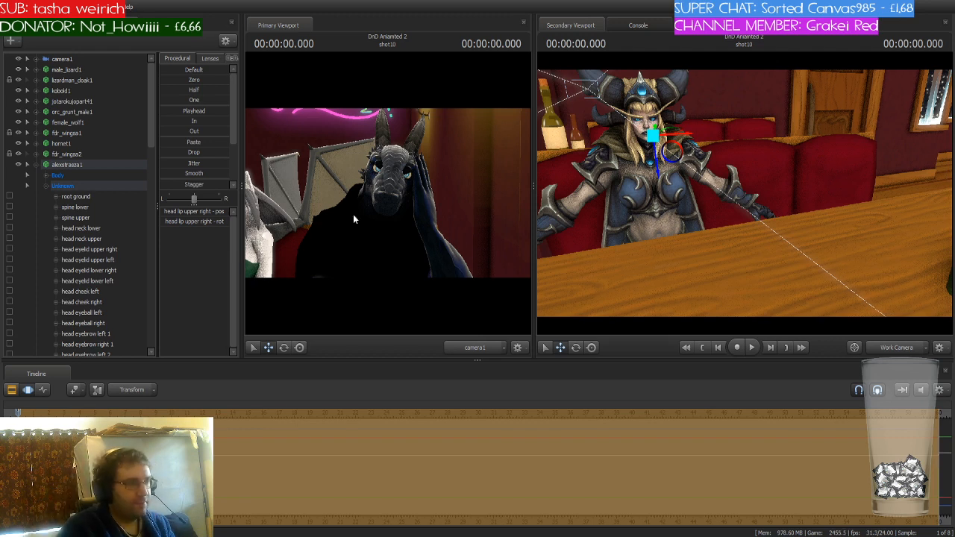
Add the c_eternal_reward sword model to the scene as a new animation set.
{"action": "left_click", "coordinate": [35, 165]}
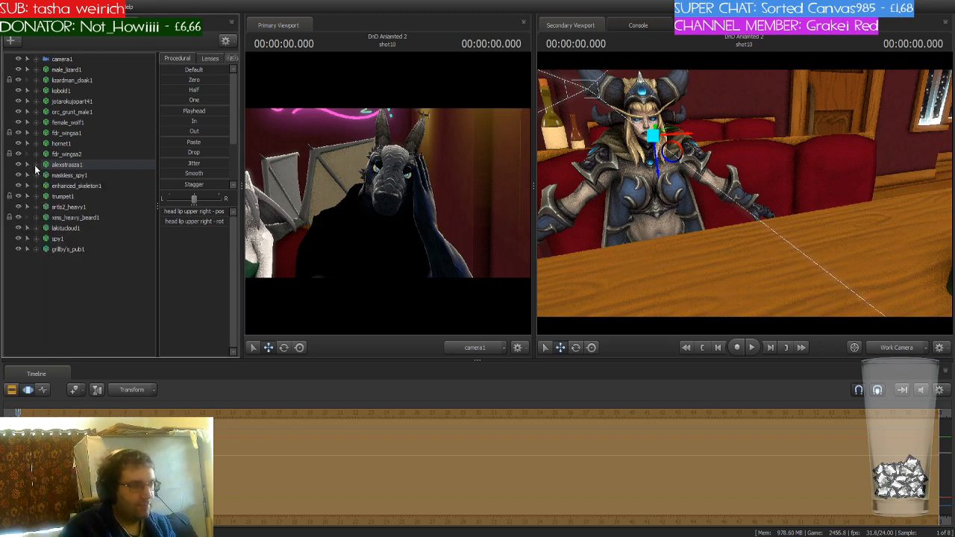
{"action": "left_click", "coordinate": [98, 288]}
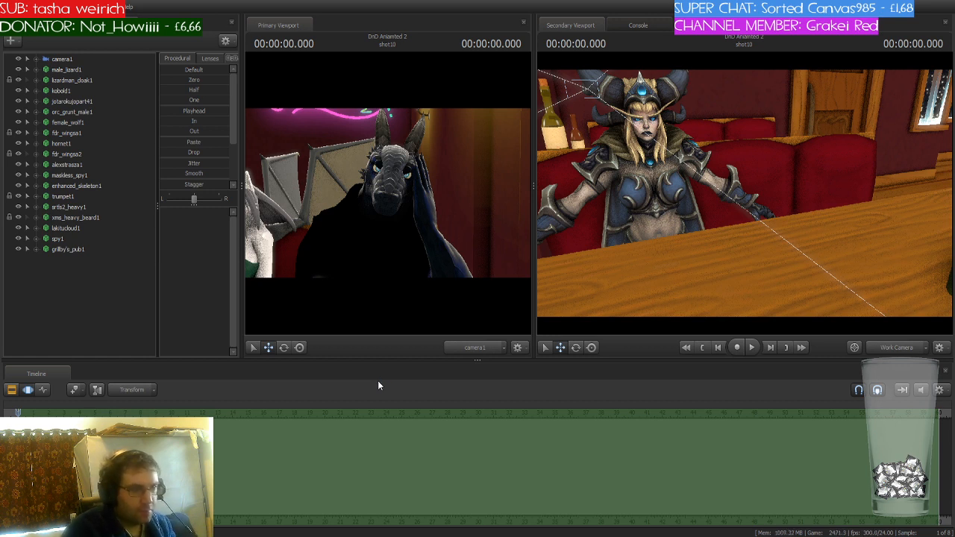
{"action": "left_click_drag", "start_coordinate": [723, 233], "coordinate": [296, 127]}
Move the whole alexstrasza1 model so she sits close to the table.
{"action": "key", "text": "w"}
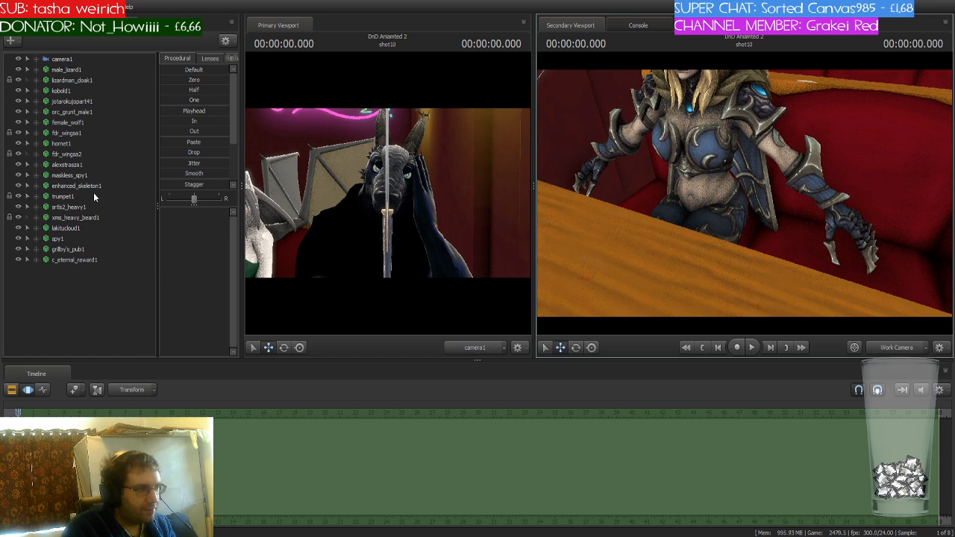
{"action": "left_click", "coordinate": [82, 165]}
{"action": "left_click_drag", "start_coordinate": [722, 196], "coordinate": [715, 224]}
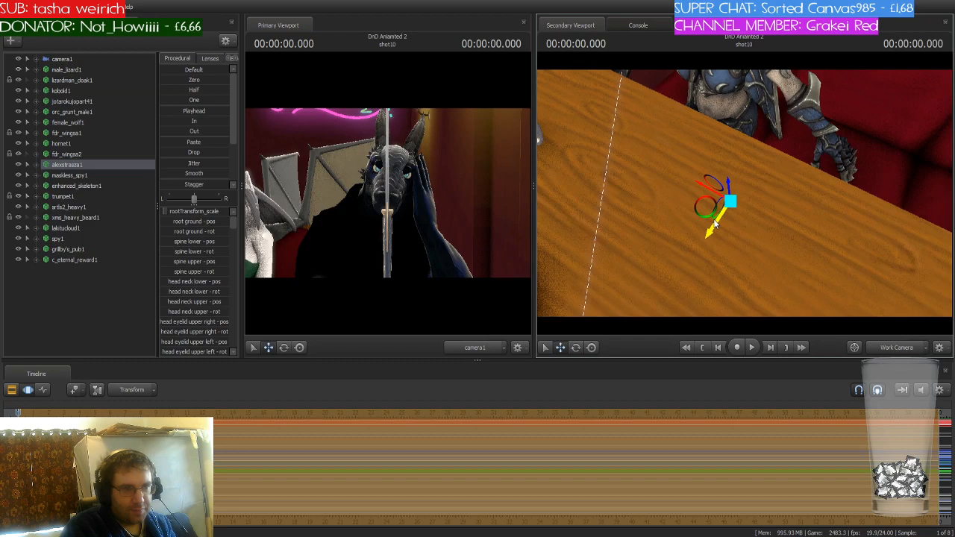
{"action": "key", "text": "w"}
{"action": "mouse_move", "coordinate": [769, 203]}
{"action": "left_mouse_down"}
{"action": "mouse_move", "coordinate": [766, 224]}
{"action": "mouse_move", "coordinate": [747, 224]}
{"action": "mouse_move", "coordinate": [750, 203]}
{"action": "mouse_move", "coordinate": [735, 196]}
{"action": "mouse_move", "coordinate": [746, 176]}
{"action": "mouse_move", "coordinate": [769, 196]}
{"action": "mouse_move", "coordinate": [745, 200]}
{"action": "mouse_move", "coordinate": [769, 195]}
{"action": "left_mouse_up"}
{"action": "key", "text": "s"}
{"action": "key", "text": "w"}
{"action": "key", "text": "s"}
{"action": "key", "text": "ctrl"}
{"action": "key", "text": "w"}
{"action": "key", "text": "s"}
{"action": "mouse_move", "coordinate": [684, 176]}
{"action": "left_mouse_down"}
{"action": "mouse_move", "coordinate": [716, 175]}
{"action": "mouse_move", "coordinate": [683, 176]}
{"action": "left_mouse_up"}
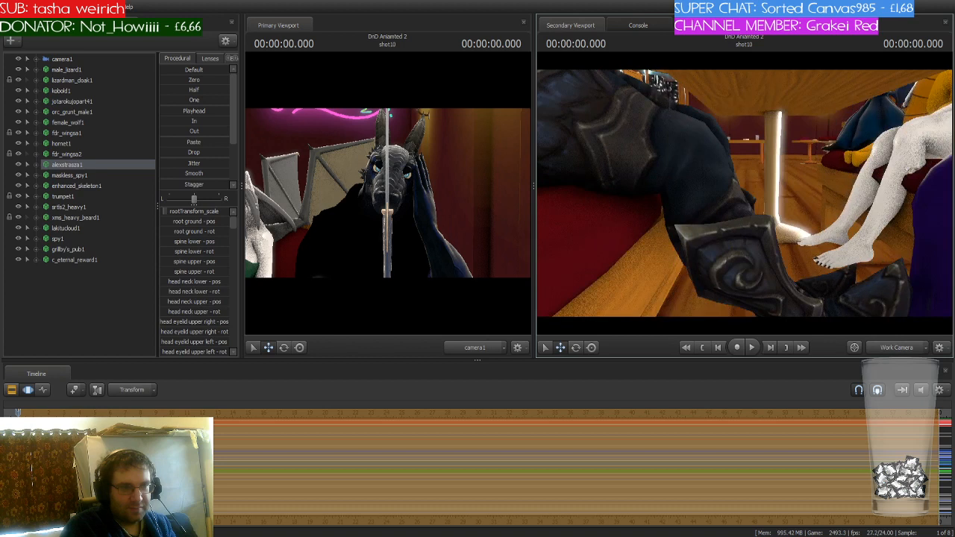
Rotate alexstrasza1's right and left knees to readjust the lower legs under the table.
{"action": "key", "text": "ctrl"}
{"action": "left_click", "coordinate": [683, 160]}
{"action": "key", "text": "e"}
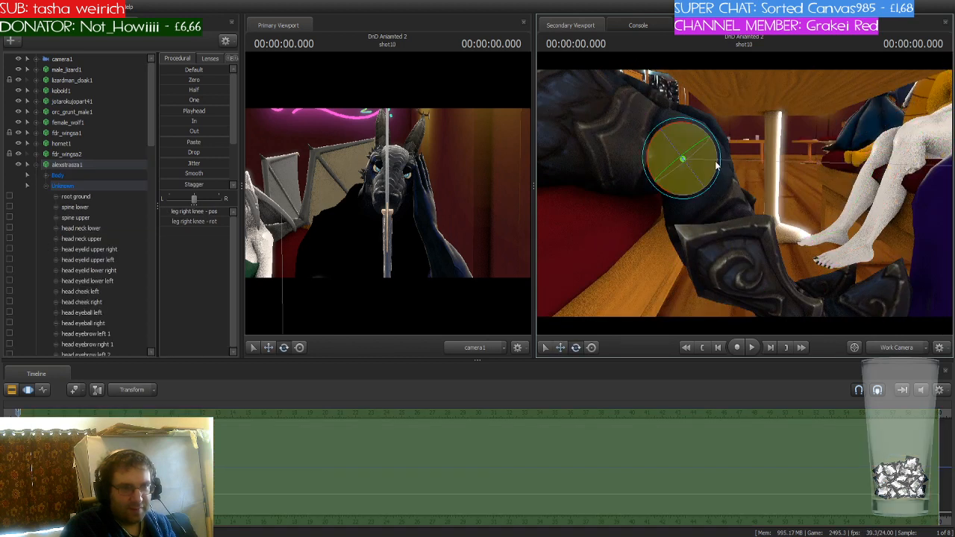
{"action": "mouse_move", "coordinate": [683, 129]}
{"action": "left_mouse_down"}
{"action": "mouse_move", "coordinate": [694, 149]}
{"action": "mouse_move", "coordinate": [627, 156]}
{"action": "mouse_move", "coordinate": [697, 160]}
{"action": "mouse_move", "coordinate": [695, 97]}
{"action": "mouse_move", "coordinate": [694, 136]}
{"action": "left_mouse_up"}
{"action": "key", "text": "d"}
{"action": "key", "text": "ctrl"}
{"action": "left_click", "coordinate": [695, 152], "text": "ctrl"}
Rotate alexstrasza1's arm right shoulder 2 bone to bring the upper arm down beside her torso.
{"action": "key", "text": "s"}
{"action": "key", "text": "w"}
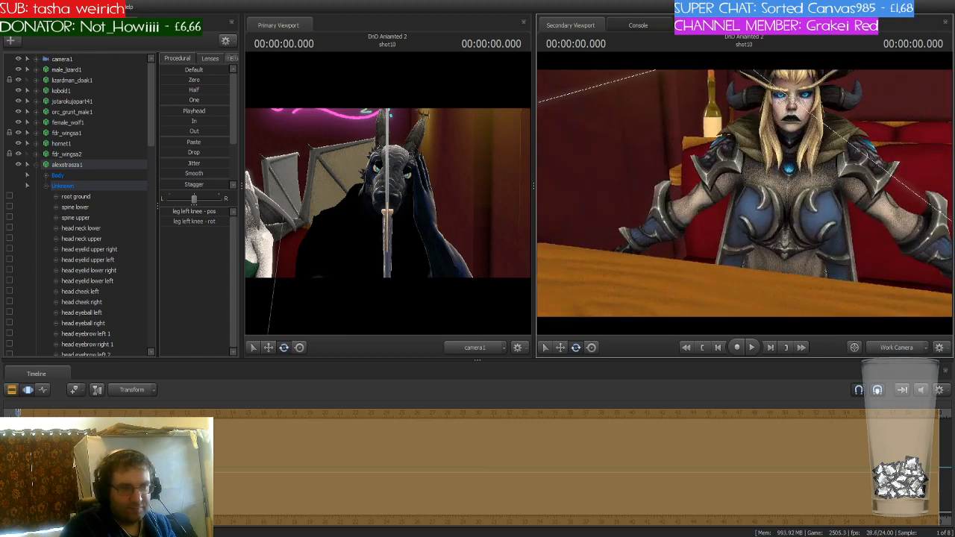
{"action": "left_click", "coordinate": [739, 176], "text": "ctrl"}
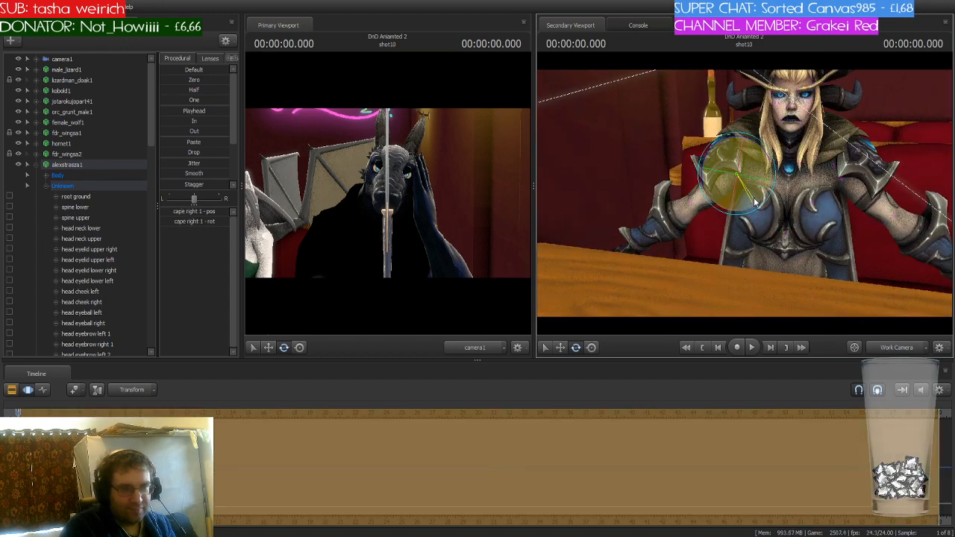
{"action": "left_click", "coordinate": [763, 156], "text": "ctrl"}
{"action": "left_click_drag", "start_coordinate": [763, 153], "coordinate": [763, 146]}
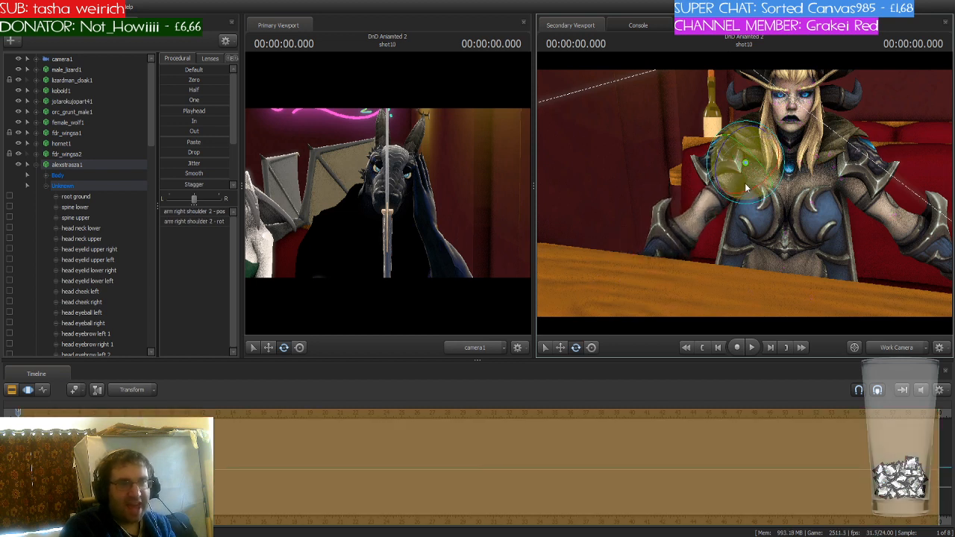
{"action": "mouse_move", "coordinate": [746, 188]}
{"action": "left_mouse_down"}
{"action": "mouse_move", "coordinate": [747, 148]}
{"action": "mouse_move", "coordinate": [751, 182]}
{"action": "left_mouse_up"}
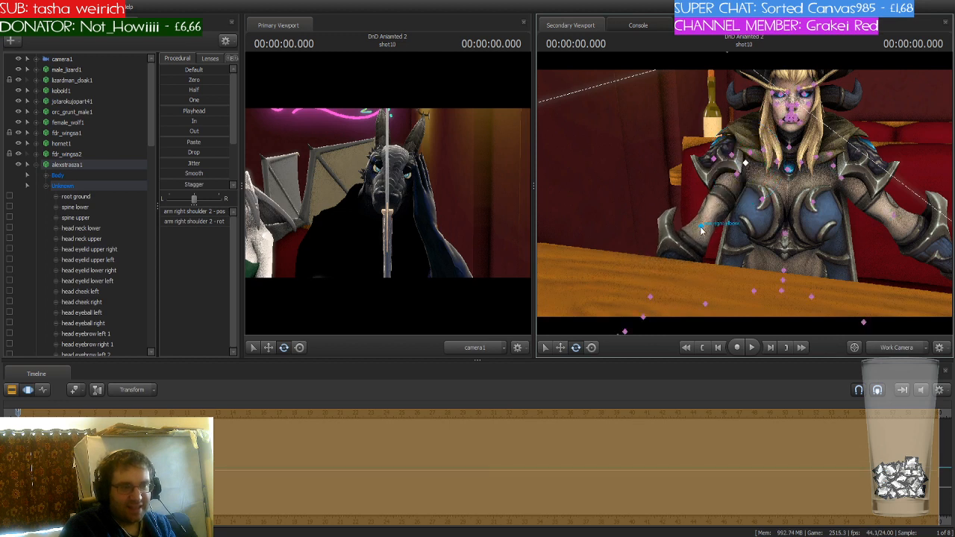
Rotate alexstrasza1's right elbow so the forearm reaches forward and the hand rests palm down on the table.
{"action": "left_click", "coordinate": [702, 232]}
{"action": "mouse_move", "coordinate": [711, 243]}
{"action": "left_mouse_down"}
{"action": "mouse_move", "coordinate": [729, 233]}
{"action": "mouse_move", "coordinate": [706, 251]}
{"action": "left_mouse_up"}
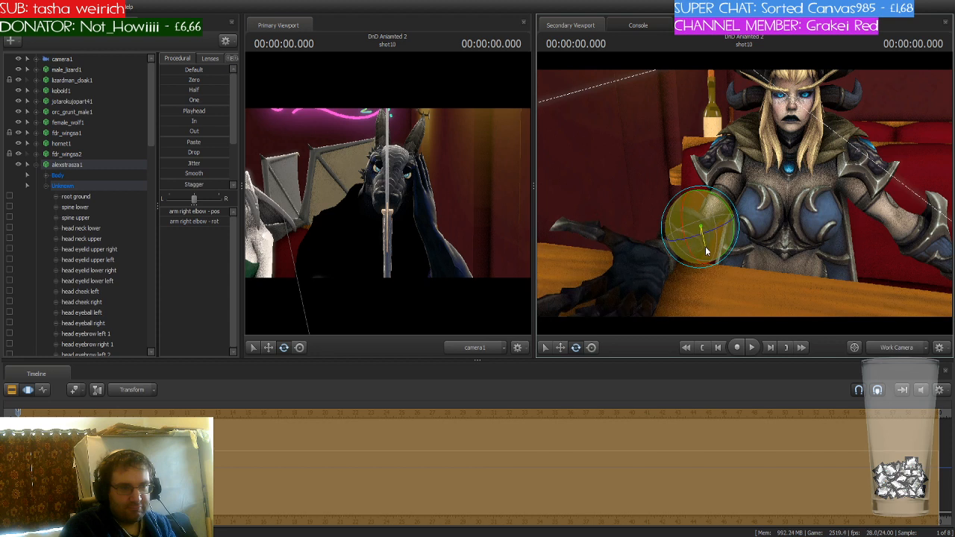
{"action": "left_click_drag", "start_coordinate": [721, 214], "coordinate": [699, 218]}
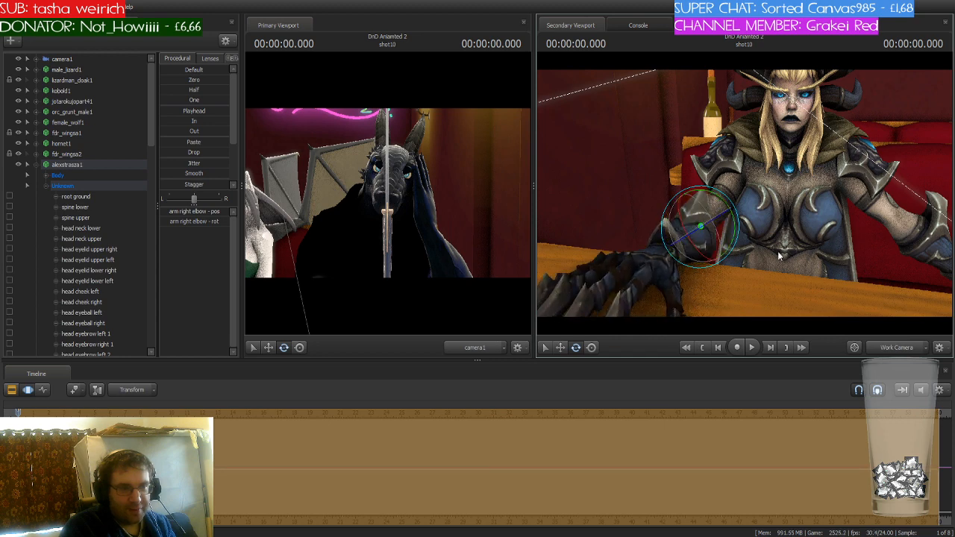
{"action": "left_click_drag", "start_coordinate": [778, 256], "coordinate": [750, 175]}
Rotate alexstrasza1's right finger bones, including finger 2a, to bend the clawed fingers onto the tabletop.
{"action": "left_click", "coordinate": [724, 170]}
{"action": "key", "text": "ctrl"}
{"action": "left_click", "coordinate": [704, 196], "text": "ctrl"}
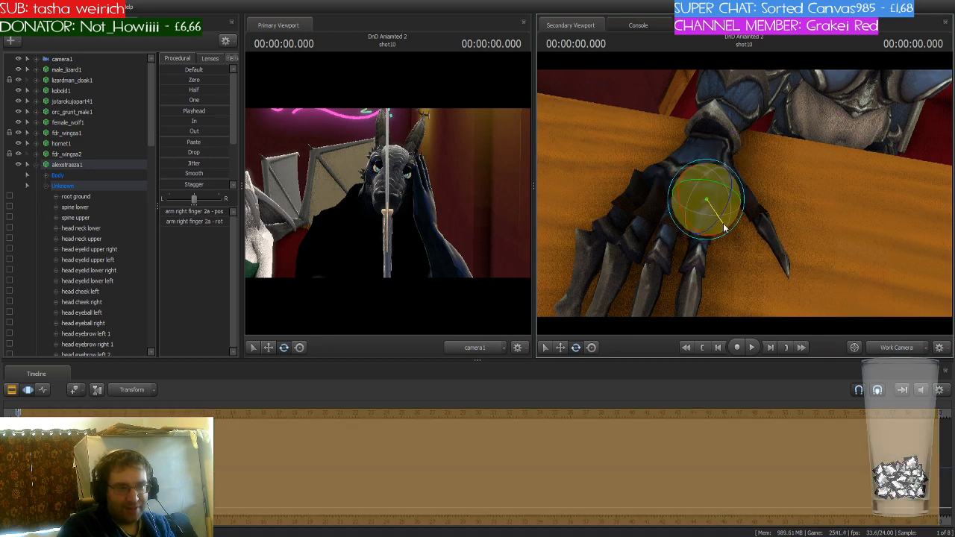
{"action": "left_click_drag", "start_coordinate": [730, 218], "coordinate": [796, 173]}
{"action": "key", "text": "a"}
{"action": "left_click", "coordinate": [793, 183], "text": "ctrl"}
{"action": "left_click", "coordinate": [764, 239], "text": "ctrl"}
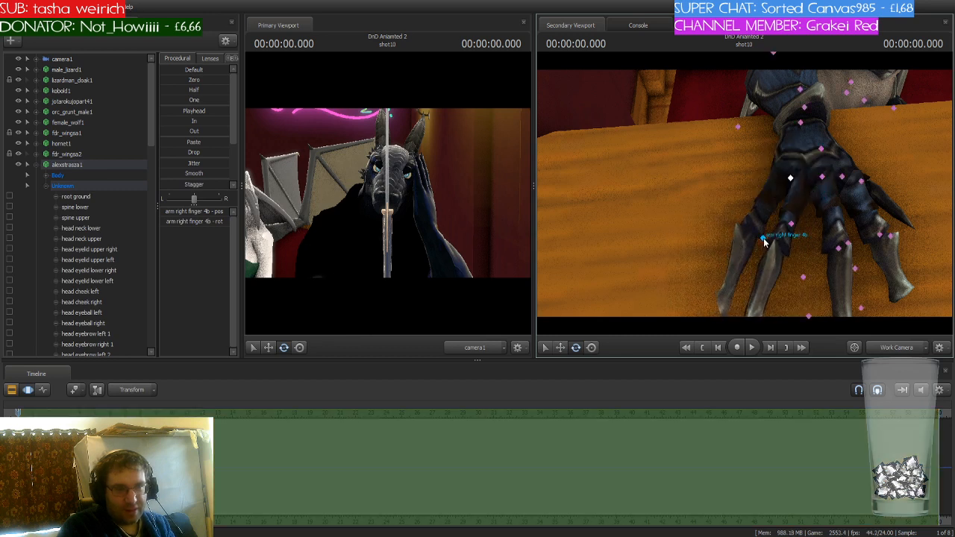
{"action": "left_click_drag", "start_coordinate": [774, 247], "coordinate": [858, 213]}
{"action": "key", "text": "ctrl+z"}
{"action": "left_click", "coordinate": [792, 224], "text": "ctrl"}
{"action": "key", "text": "ctrl+z"}
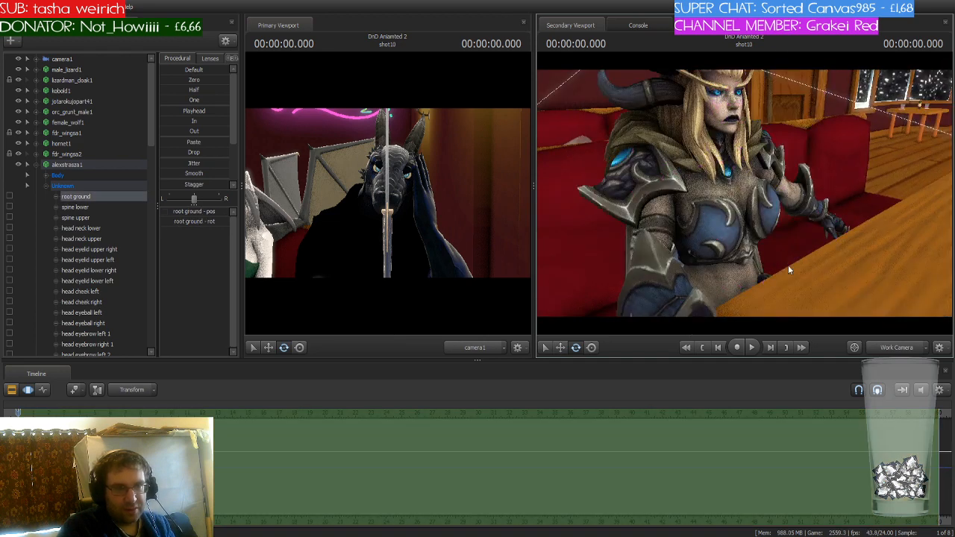
{"action": "left_click_drag", "start_coordinate": [789, 270], "coordinate": [687, 165]}
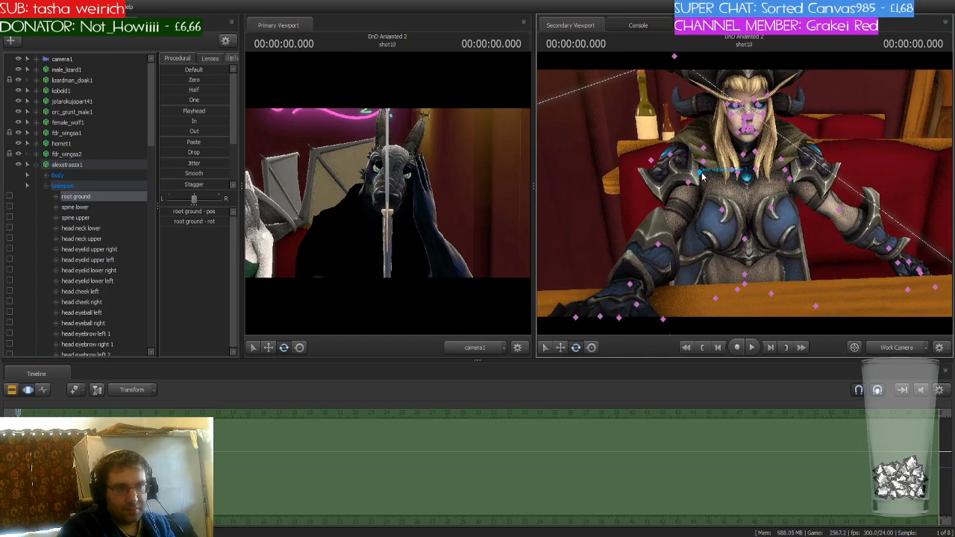
{"action": "left_click", "coordinate": [674, 154]}
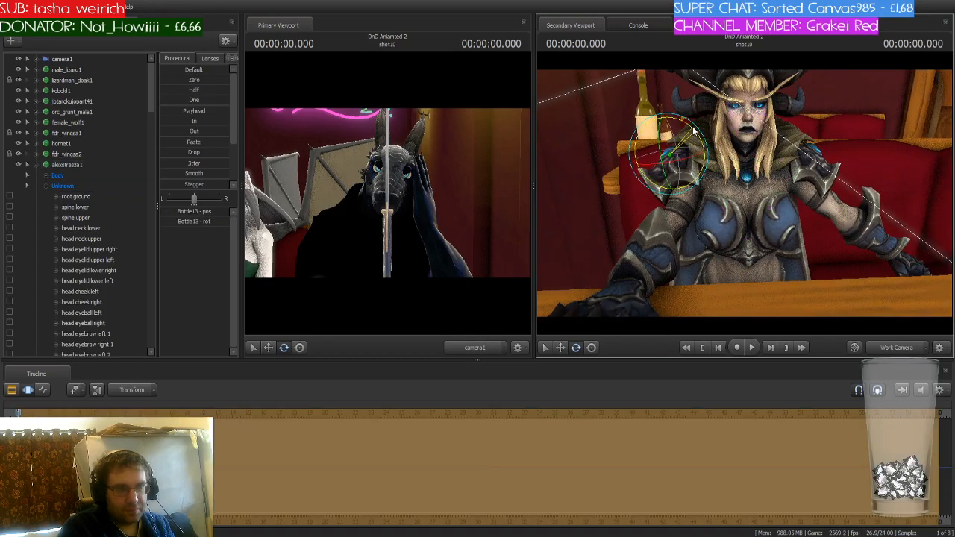
{"action": "left_click_drag", "start_coordinate": [694, 131], "coordinate": [693, 135]}
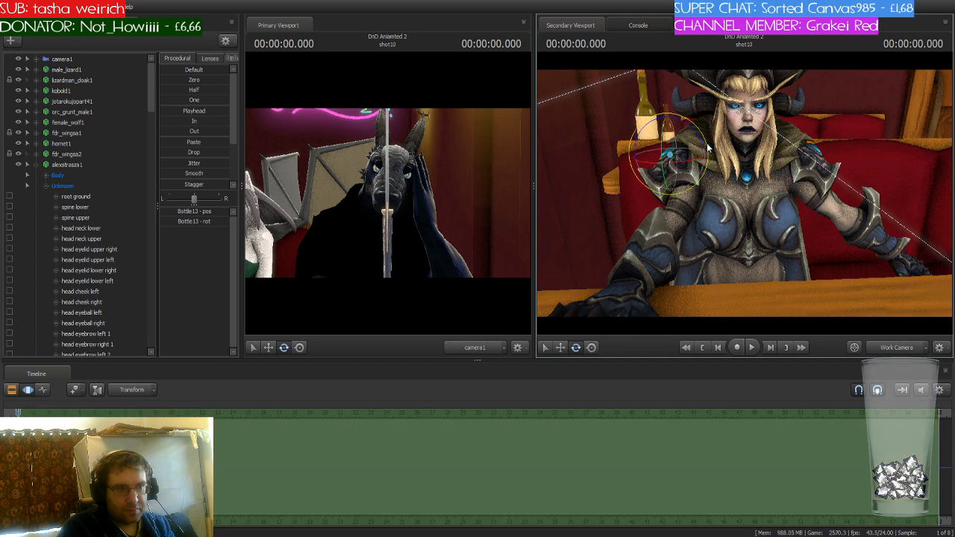
Collapse alexstrasza1's bone groups and reorder c_eternal_reward1 to sit directly below alexstrasza1 among the animation sets.
{"action": "left_click", "coordinate": [36, 165]}
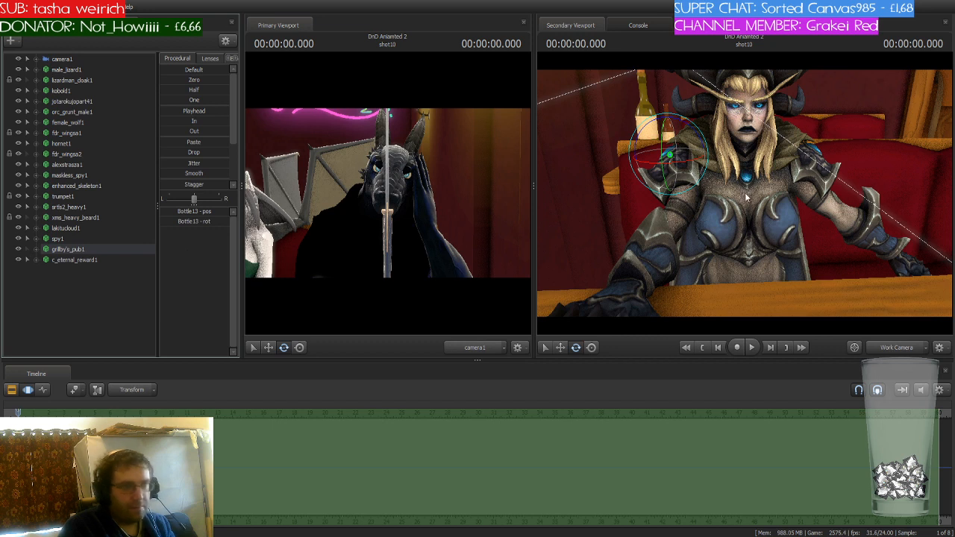
{"action": "left_click", "coordinate": [86, 259]}
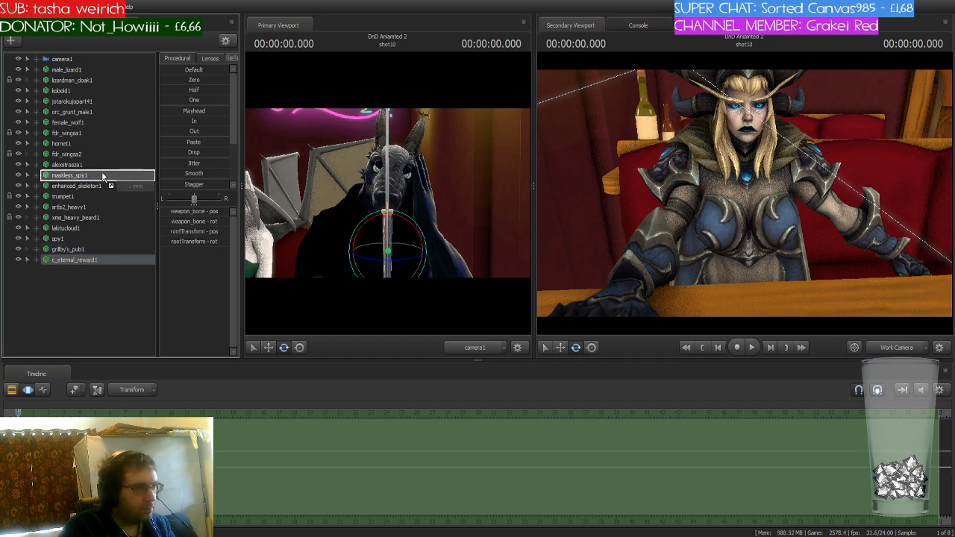
{"action": "left_click_drag", "start_coordinate": [103, 175], "coordinate": [97, 171]}
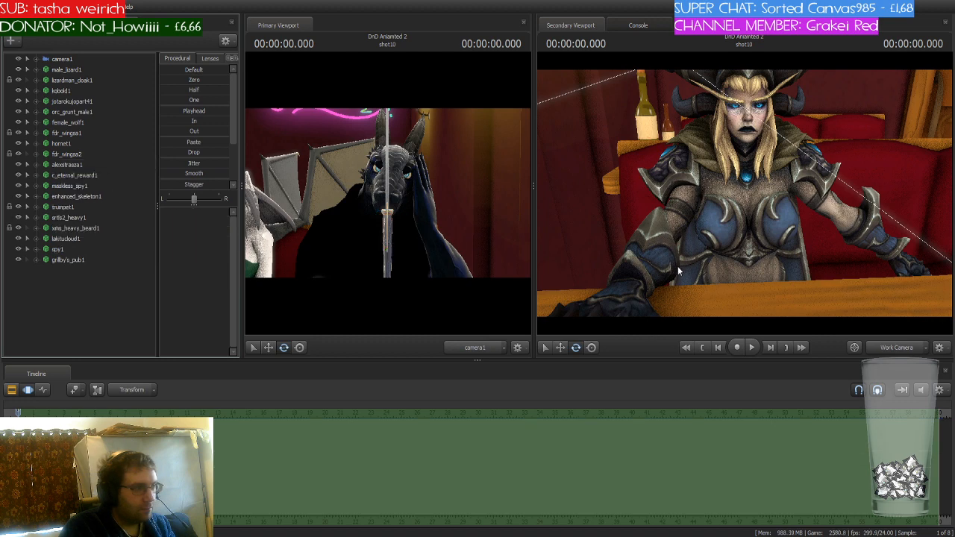
Rotate alexstrasza1's arm left shoulder 2 bone to bring the upper arm down beside her torso.
{"action": "left_click_drag", "start_coordinate": [678, 270], "coordinate": [717, 273]}
{"action": "key", "text": "w"}
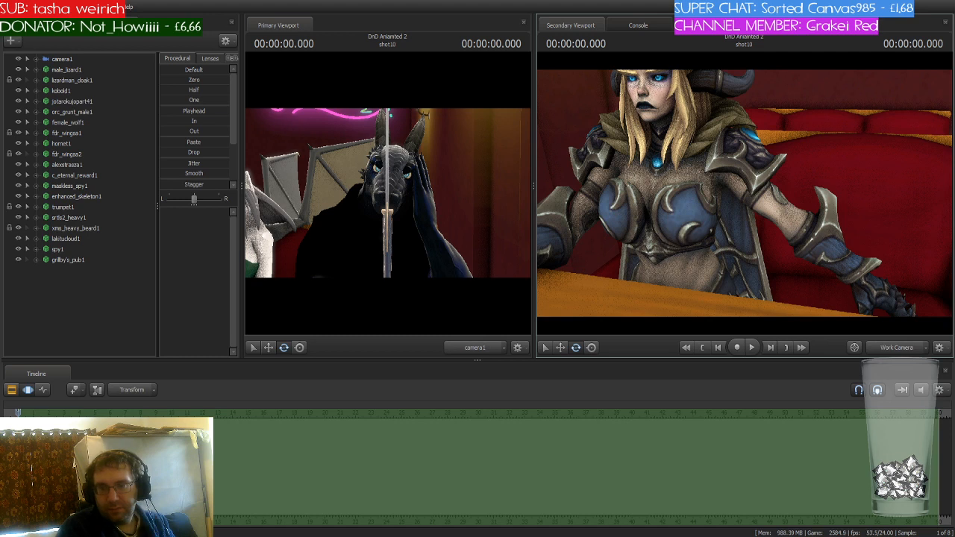
{"action": "left_click_drag", "start_coordinate": [745, 193], "coordinate": [760, 177]}
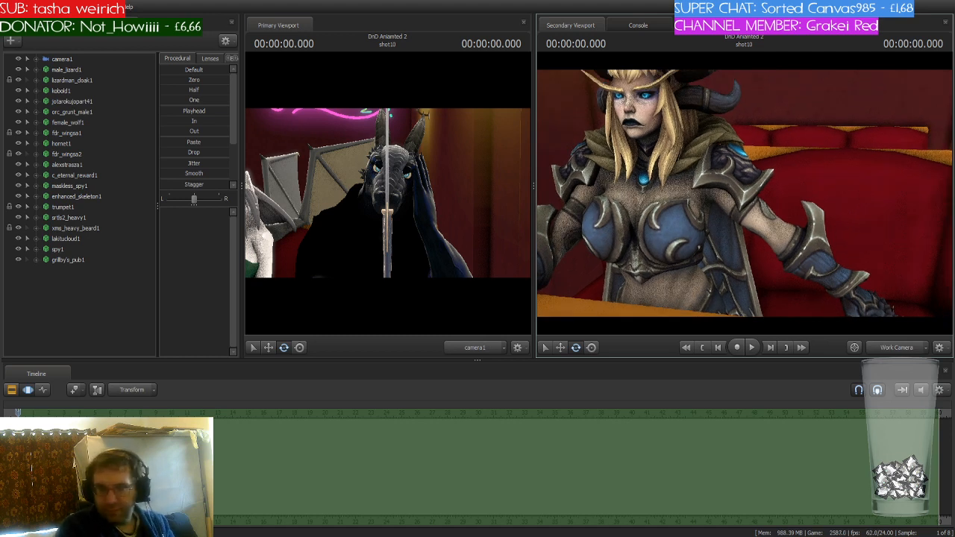
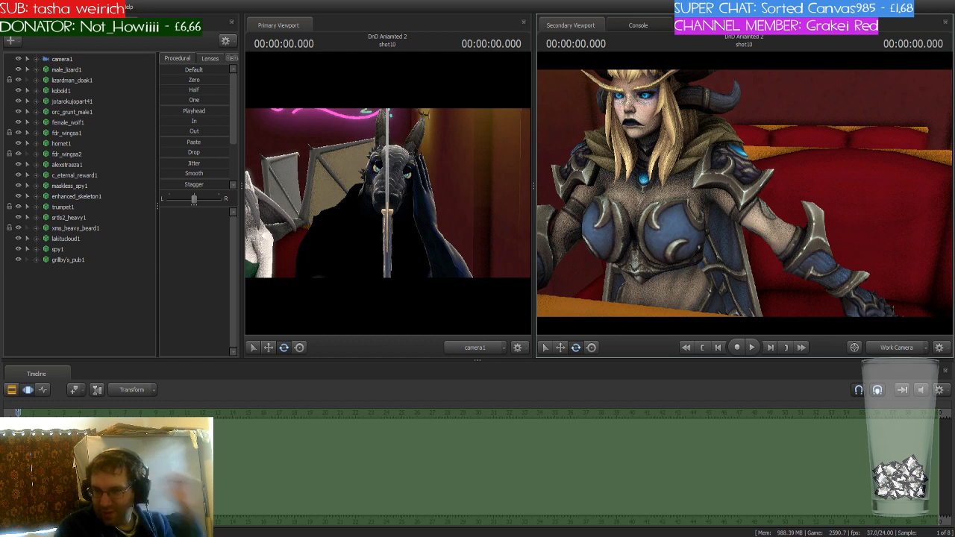
{"action": "key", "text": "a"}
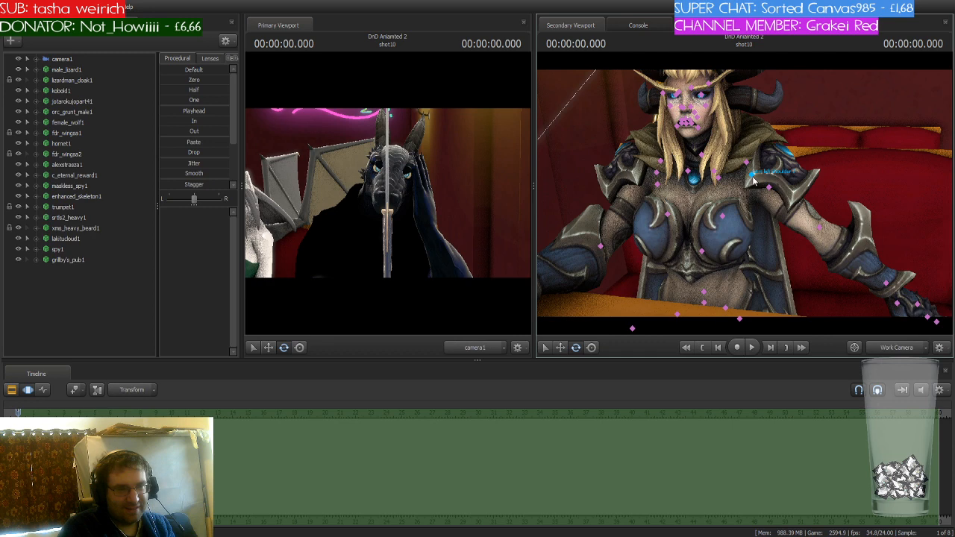
{"action": "left_click", "coordinate": [754, 179]}
{"action": "left_click_drag", "start_coordinate": [754, 179], "coordinate": [702, 238]}
Rotate alexstrasza1's left elbow so the forearm folds across the front of her body above the table.
{"action": "key", "text": "s"}
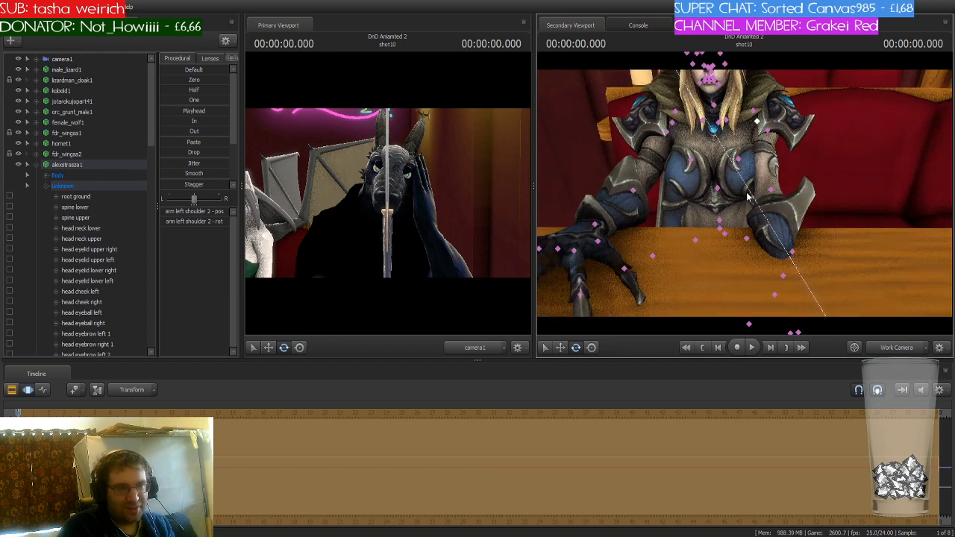
{"action": "left_click", "coordinate": [772, 194]}
{"action": "mouse_move", "coordinate": [777, 200]}
{"action": "left_mouse_down"}
{"action": "mouse_move", "coordinate": [771, 180]}
{"action": "mouse_move", "coordinate": [776, 211]}
{"action": "left_mouse_up"}
{"action": "left_click_drag", "start_coordinate": [791, 231], "coordinate": [828, 228]}
Rotate alexstrasza1's left shoulder pad to fit the lowered arm.
{"action": "key", "text": "w"}
{"action": "left_click_drag", "start_coordinate": [694, 165], "coordinate": [680, 153]}
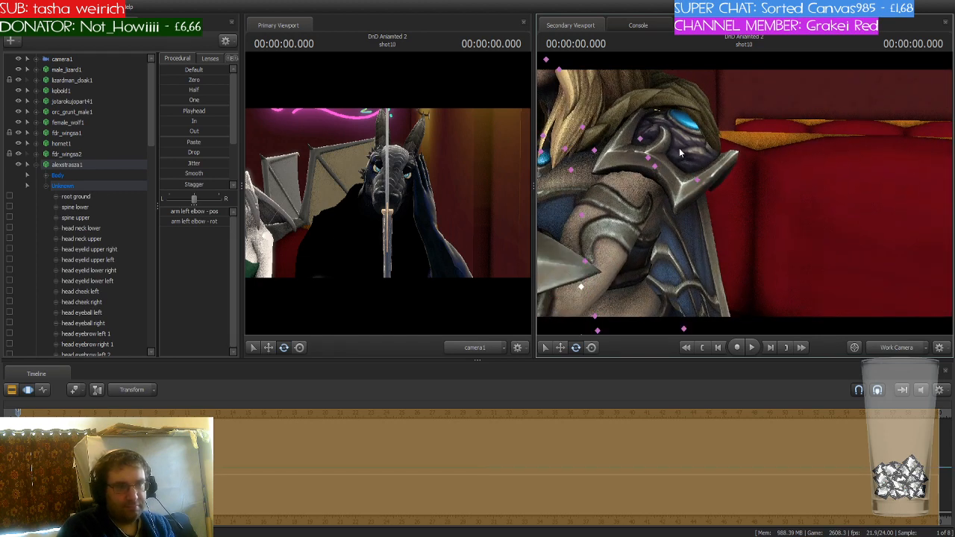
{"action": "left_click", "coordinate": [640, 137]}
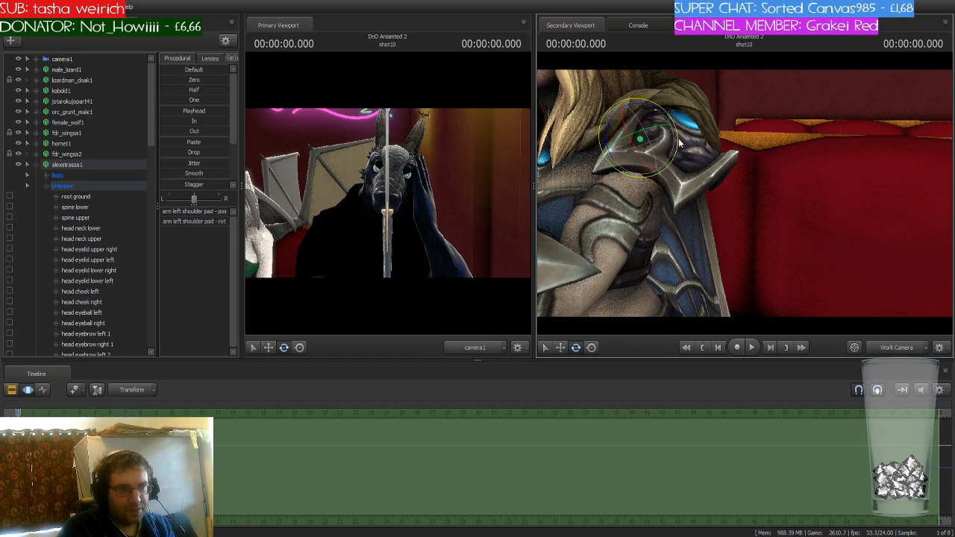
{"action": "left_click_drag", "start_coordinate": [677, 142], "coordinate": [597, 149]}
{"action": "key", "text": "s"}
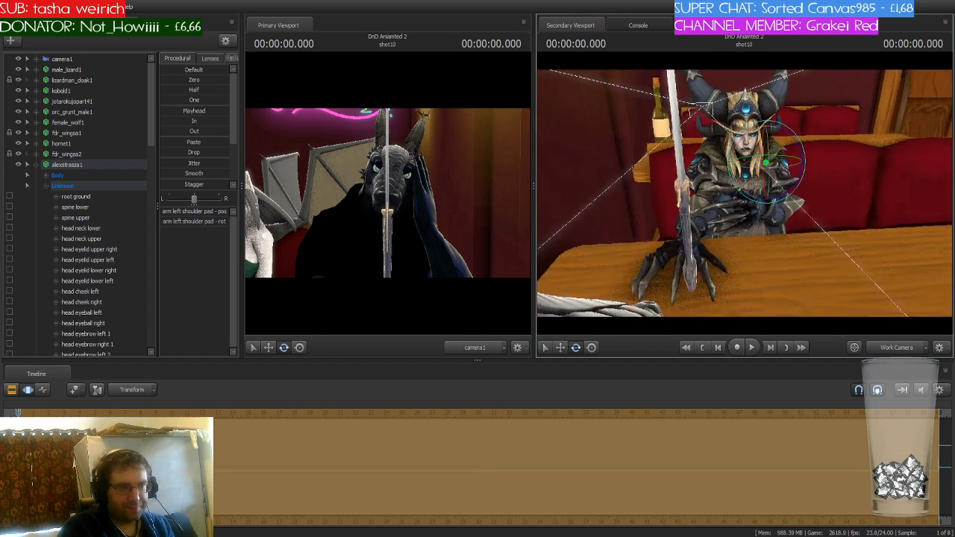
{"action": "key", "text": "w"}
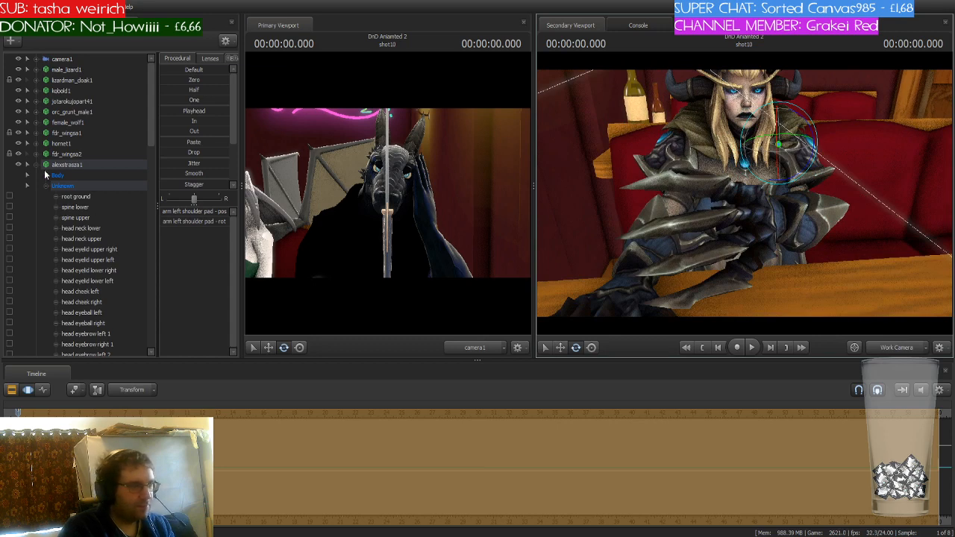
Rotate the c_eternal_reward1 sword so its blade points down and the handle stands upright in front of alexstrasza1.
{"action": "left_click", "coordinate": [35, 164]}
{"action": "left_click", "coordinate": [69, 175]}
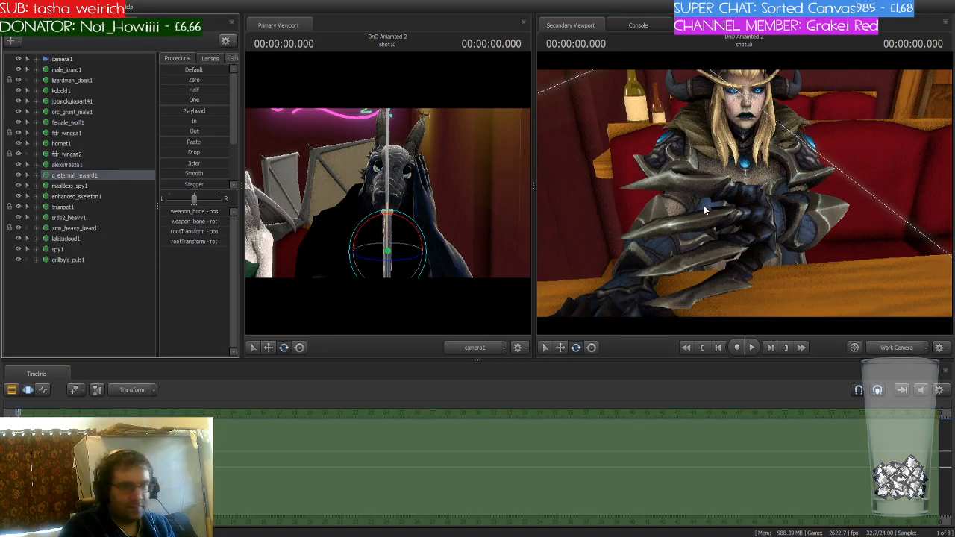
{"action": "left_click_drag", "start_coordinate": [705, 210], "coordinate": [701, 246]}
{"action": "key", "text": "s"}
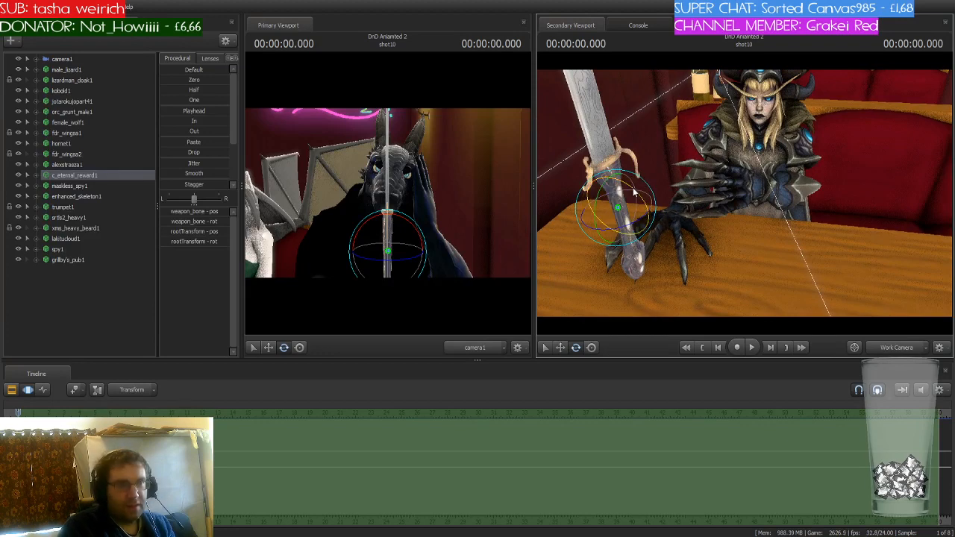
{"action": "mouse_move", "coordinate": [633, 192]}
{"action": "left_mouse_down"}
{"action": "mouse_move", "coordinate": [643, 215]}
{"action": "mouse_move", "coordinate": [610, 222]}
{"action": "mouse_move", "coordinate": [634, 226]}
{"action": "mouse_move", "coordinate": [647, 195]}
{"action": "left_mouse_up"}
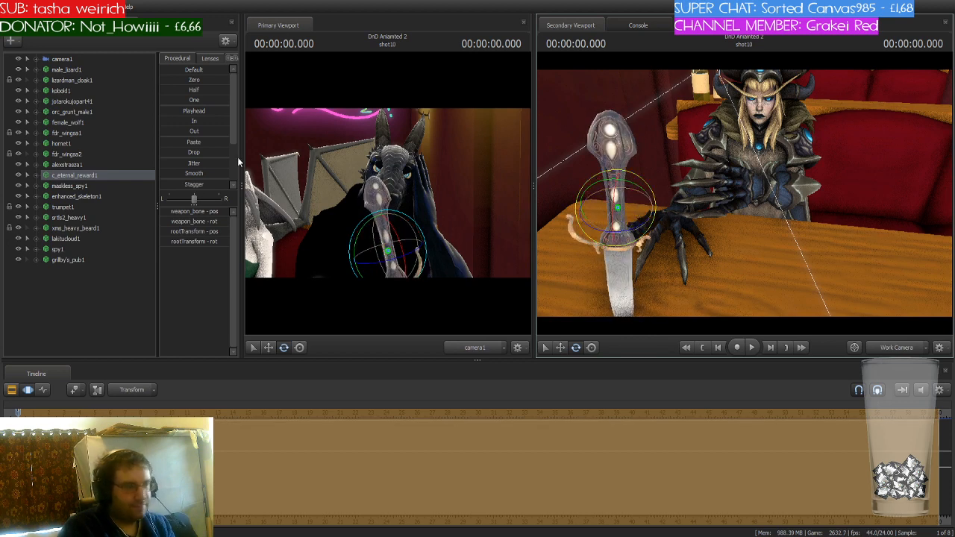
{"action": "left_click_drag", "start_coordinate": [603, 235], "coordinate": [626, 257]}
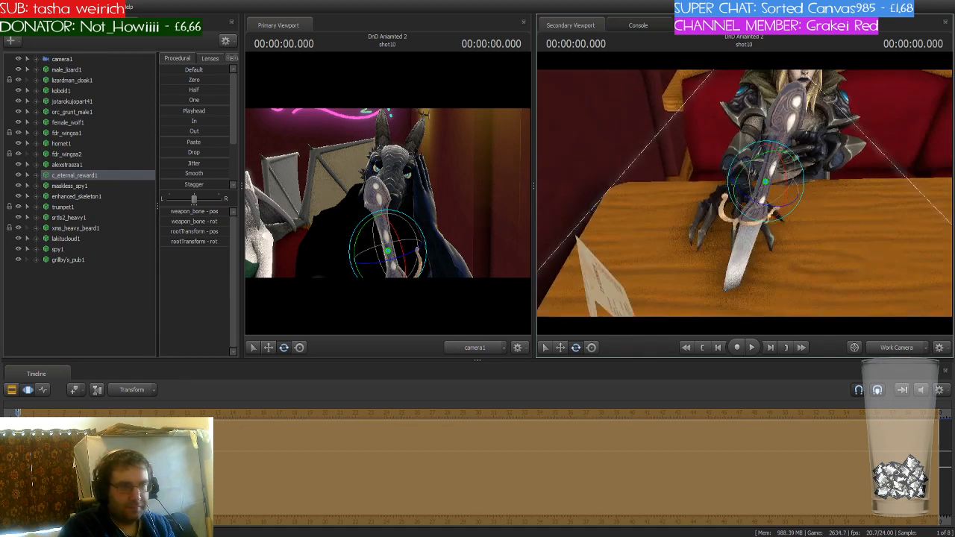
{"action": "left_click_drag", "start_coordinate": [757, 160], "coordinate": [748, 165]}
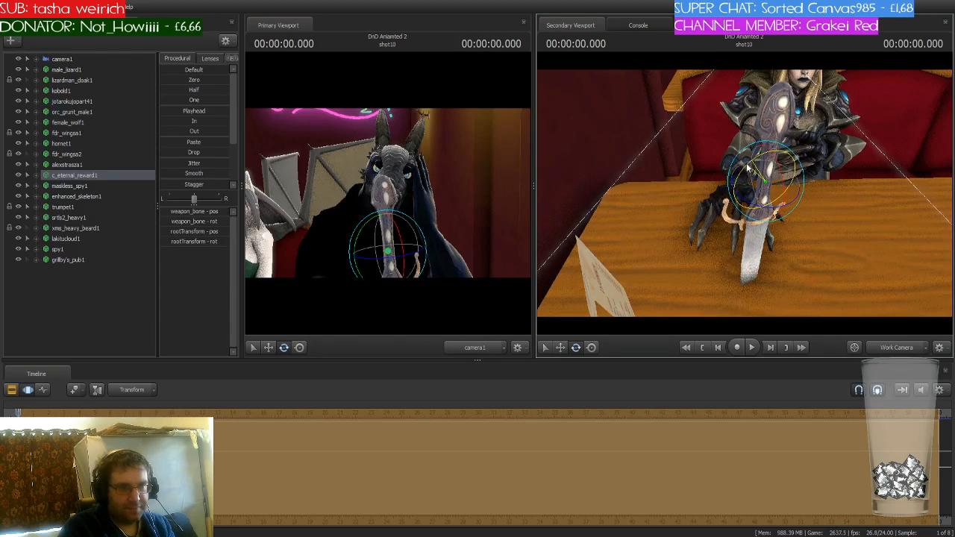
{"action": "left_click", "coordinate": [35, 175]}
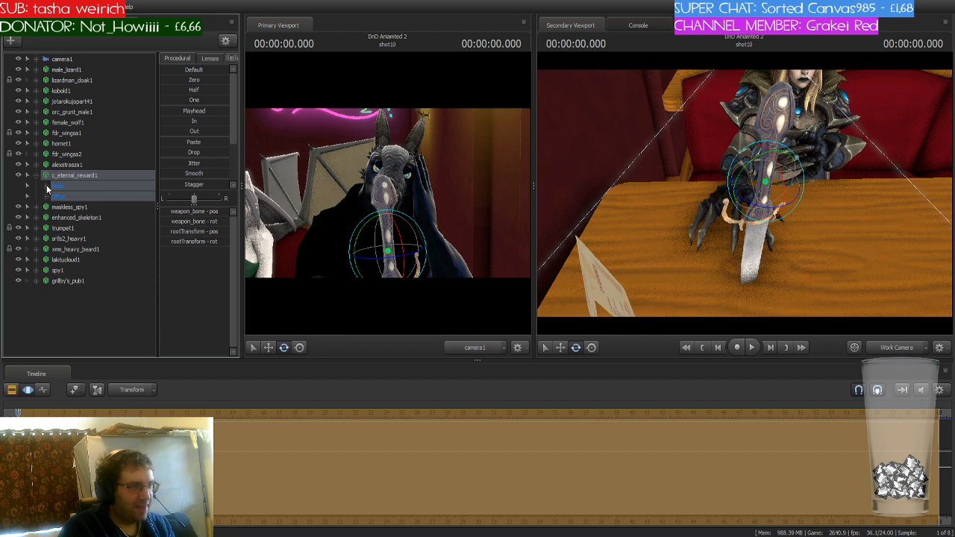
{"action": "left_click", "coordinate": [33, 174]}
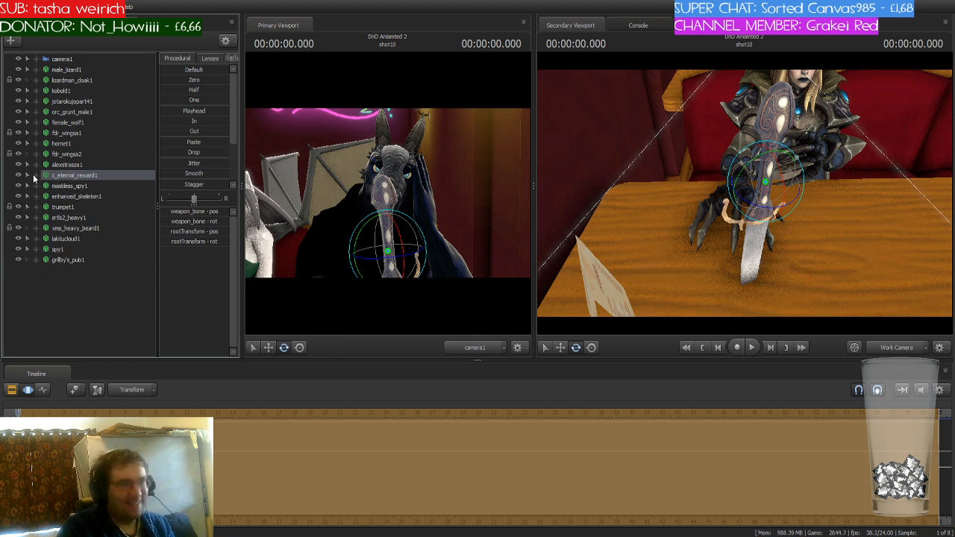
Move the c_eternal_reward1 sword back and down toward alexstrasza1's left hand at the table edge.
{"action": "key", "text": "w"}
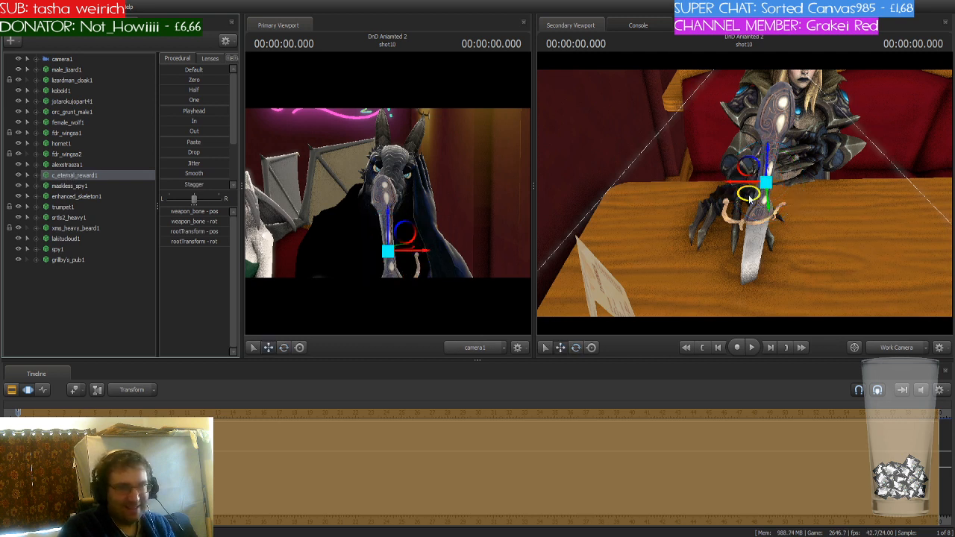
{"action": "left_click_drag", "start_coordinate": [750, 197], "coordinate": [779, 140]}
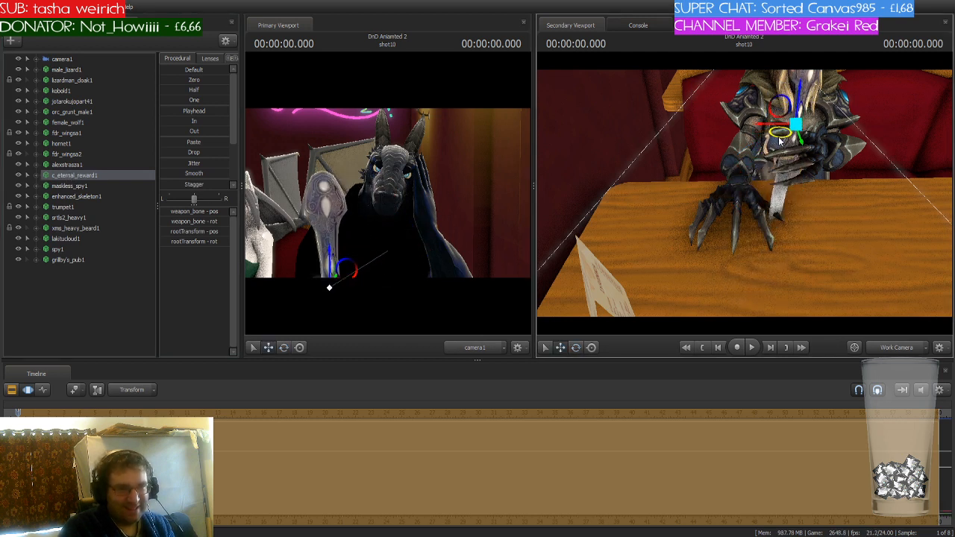
{"action": "left_click_drag", "start_coordinate": [799, 84], "coordinate": [797, 130]}
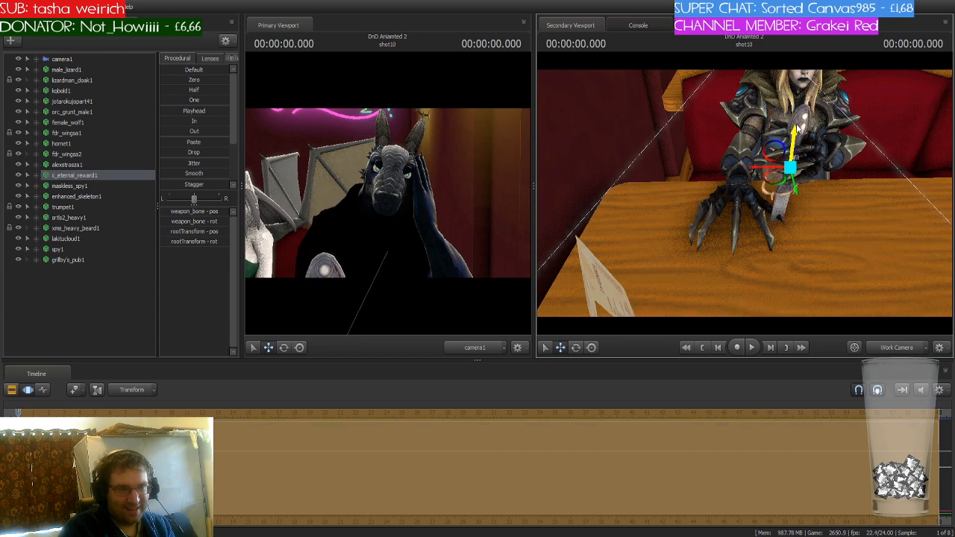
{"action": "key", "text": "w"}
{"action": "key", "text": "d"}
{"action": "left_click_drag", "start_coordinate": [883, 167], "coordinate": [761, 150]}
Rotate alexstrasza1's arm left elbow bone to raise and turn the clawed hand toward the sword.
{"action": "left_click", "coordinate": [777, 172], "text": "ctrl"}
{"action": "key", "text": "e"}
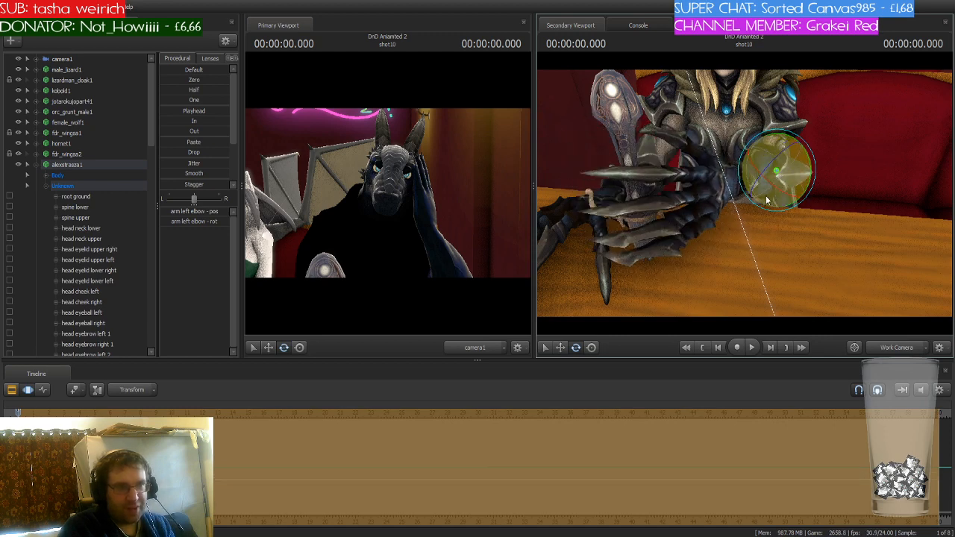
{"action": "mouse_move", "coordinate": [767, 200]}
{"action": "left_mouse_down"}
{"action": "mouse_move", "coordinate": [756, 185]}
{"action": "mouse_move", "coordinate": [762, 193]}
{"action": "left_mouse_up"}
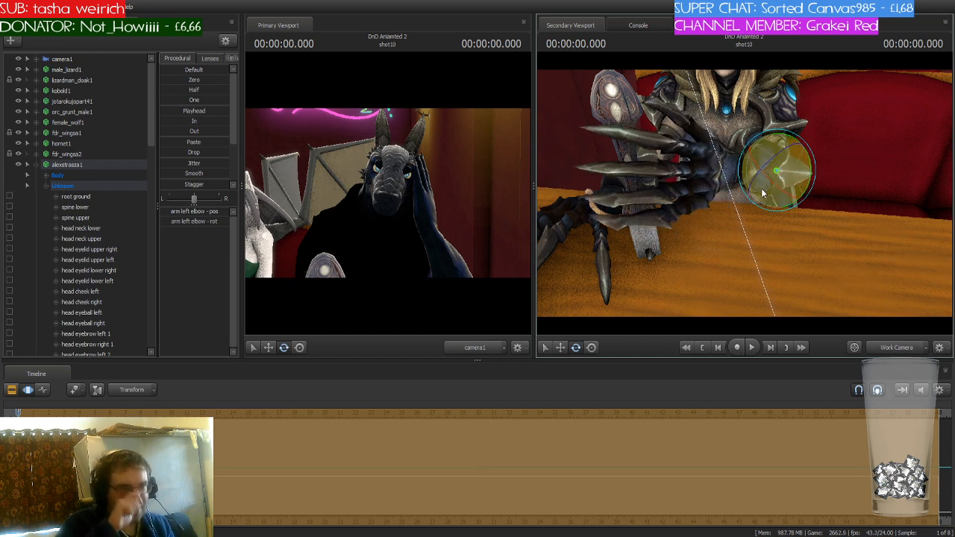
Reposition the c_eternal_reward1 sword so its grip sits inside alexstrasza1's left palm.
{"action": "left_click", "coordinate": [35, 165]}
{"action": "left_click", "coordinate": [68, 174]}
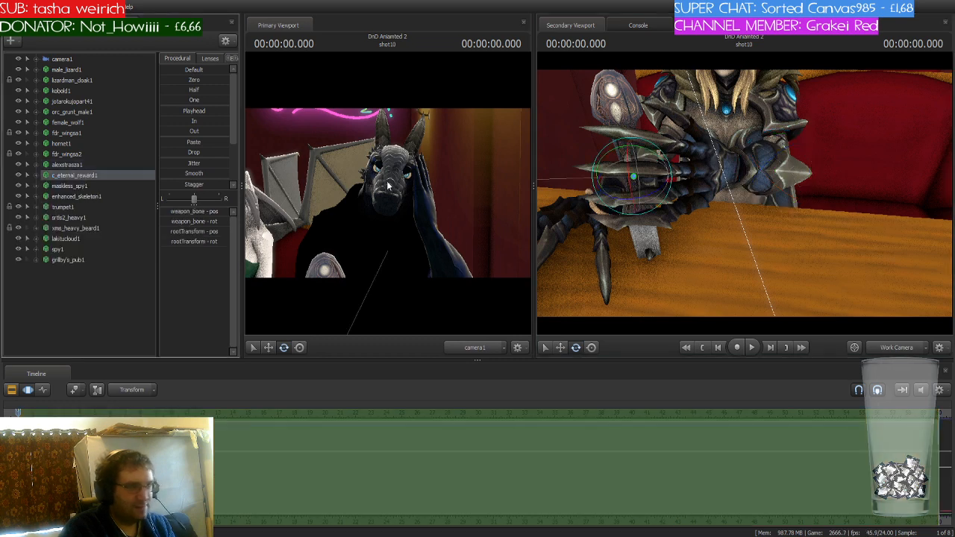
{"action": "left_click_drag", "start_coordinate": [610, 185], "coordinate": [702, 220]}
{"action": "key", "text": "w"}
{"action": "key", "text": "s"}
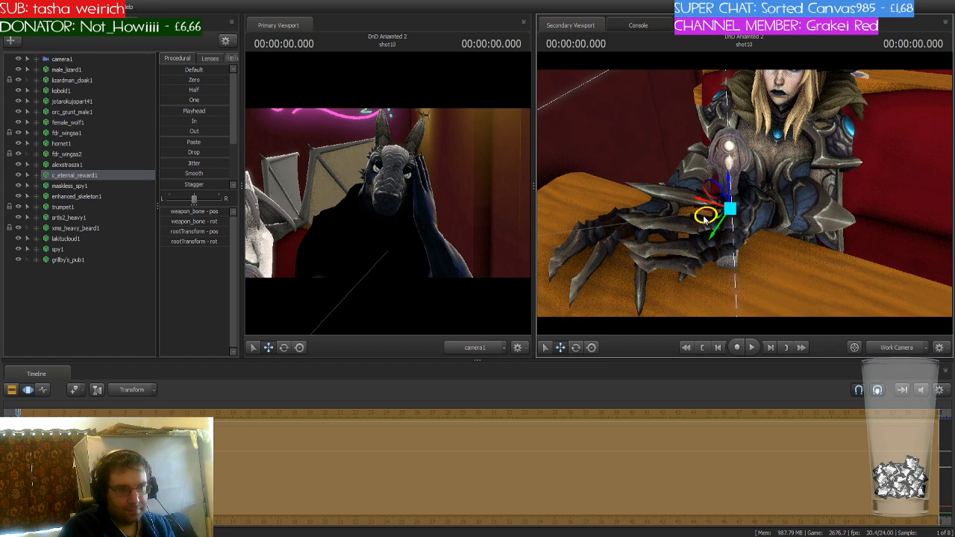
{"action": "left_click", "coordinate": [711, 220]}
{"action": "key", "text": "w"}
{"action": "left_click_drag", "start_coordinate": [814, 217], "coordinate": [753, 206]}
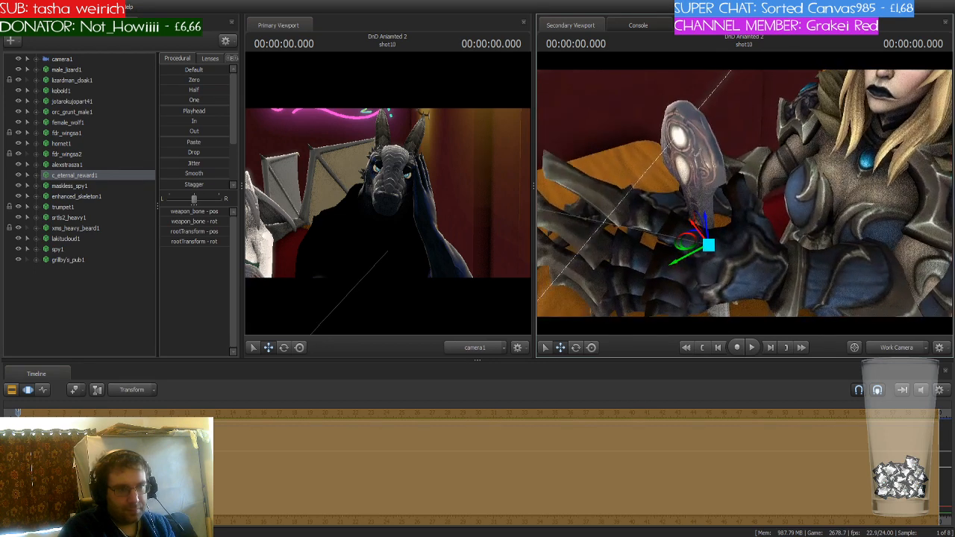
{"action": "left_click_drag", "start_coordinate": [677, 247], "coordinate": [685, 236]}
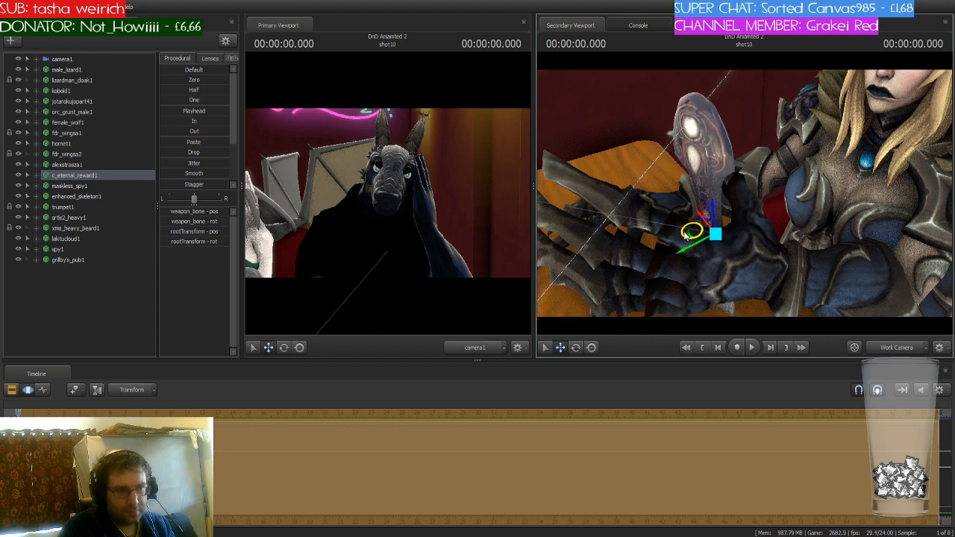
Rotate alexstrasza1's arm left finger 1a and 1b bones to wrap that finger around the sword grip.
{"action": "left_click", "coordinate": [762, 246]}
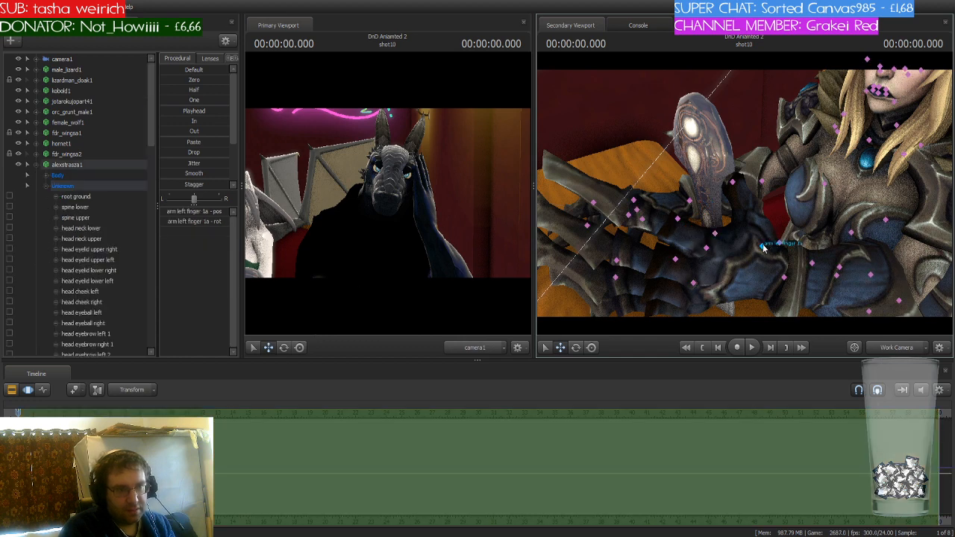
{"action": "key", "text": "e"}
{"action": "left_click_drag", "start_coordinate": [774, 275], "coordinate": [784, 254]}
{"action": "left_click", "coordinate": [716, 197], "text": "ctrl"}
{"action": "left_click_drag", "start_coordinate": [718, 229], "coordinate": [736, 227]}
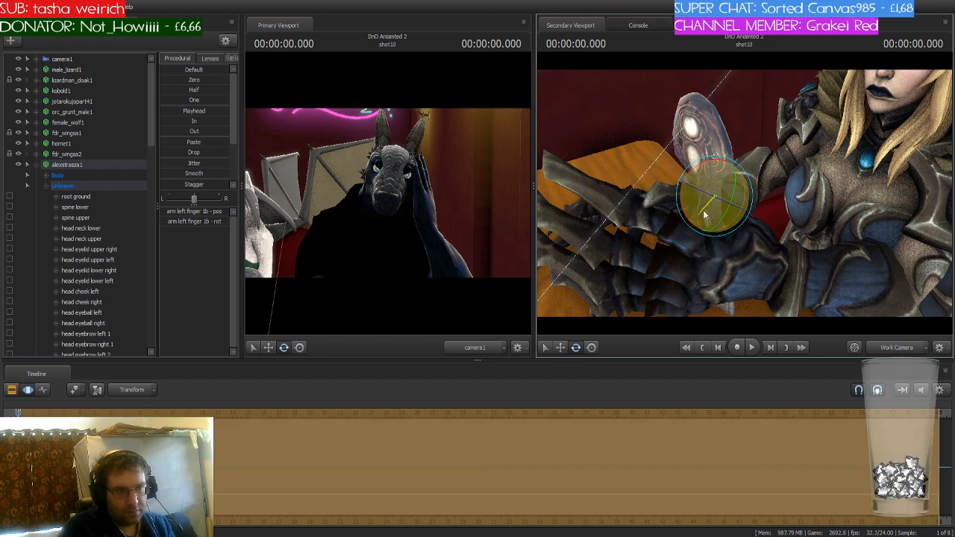
Curl alexstrasza1's arm left finger 2a and 2b bones around the sword grip.
{"action": "left_click", "coordinate": [707, 249], "text": "ctrl"}
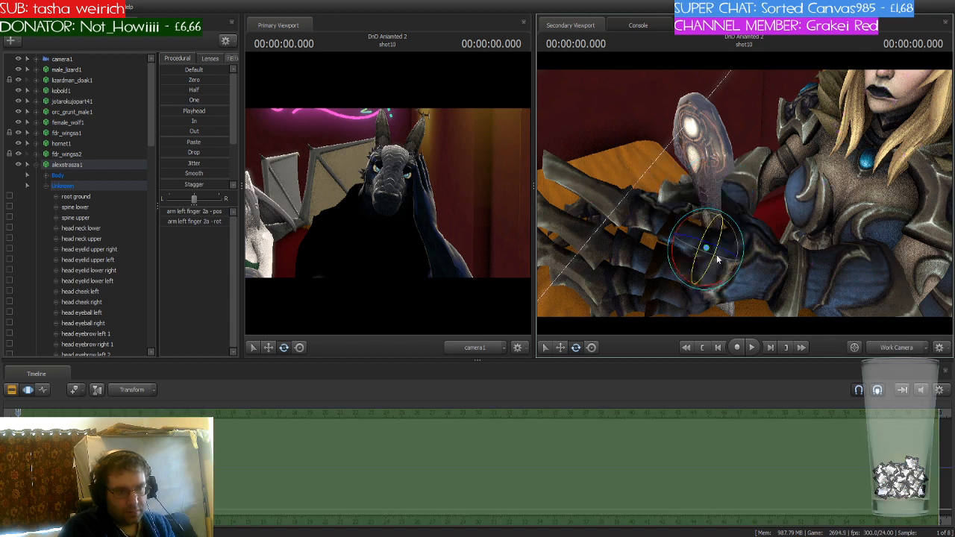
{"action": "left_click_drag", "start_coordinate": [721, 270], "coordinate": [745, 197]}
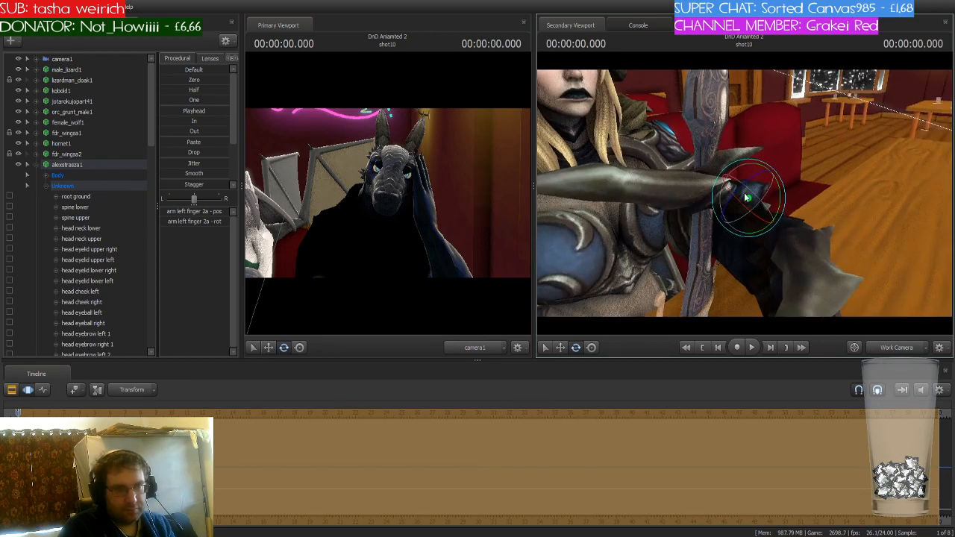
{"action": "left_click_drag", "start_coordinate": [830, 200], "coordinate": [724, 209]}
{"action": "left_click_drag", "start_coordinate": [785, 167], "coordinate": [802, 222]}
{"action": "left_click_drag", "start_coordinate": [763, 187], "coordinate": [772, 166]}
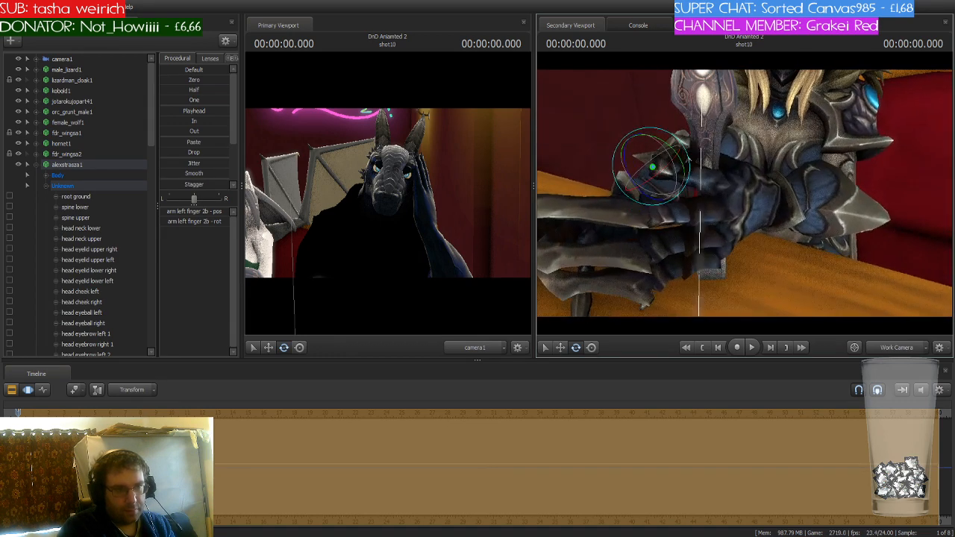
Curl alexstrasza1's arm left finger 3a and 3b bones around the sword to close the grip.
{"action": "left_click", "coordinate": [718, 231]}
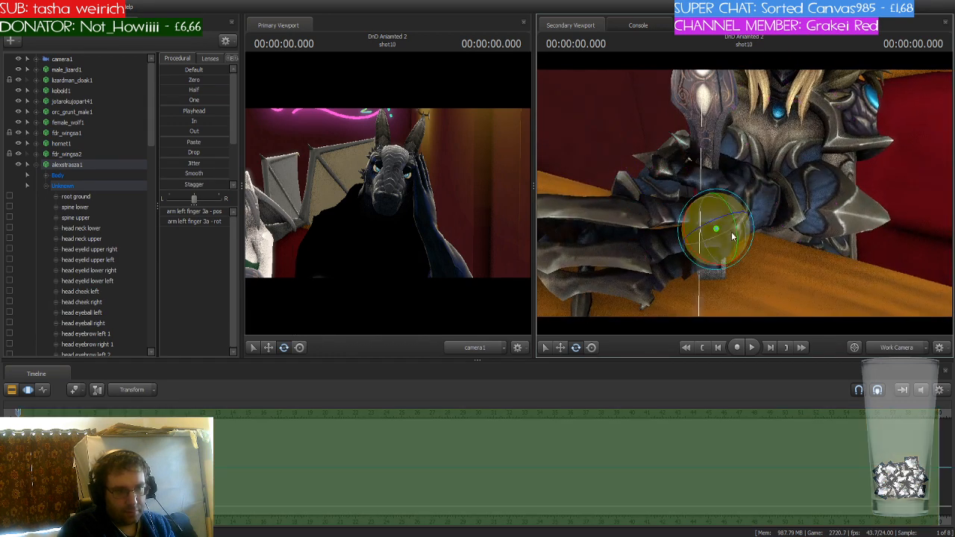
{"action": "left_click_drag", "start_coordinate": [714, 233], "coordinate": [692, 238]}
{"action": "left_click_drag", "start_coordinate": [776, 219], "coordinate": [788, 214]}
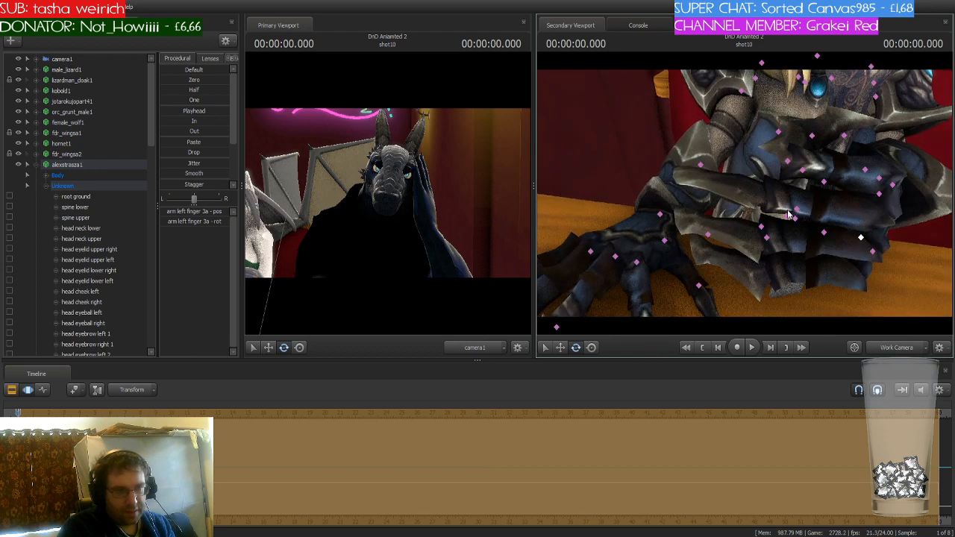
{"action": "left_click", "coordinate": [823, 233]}
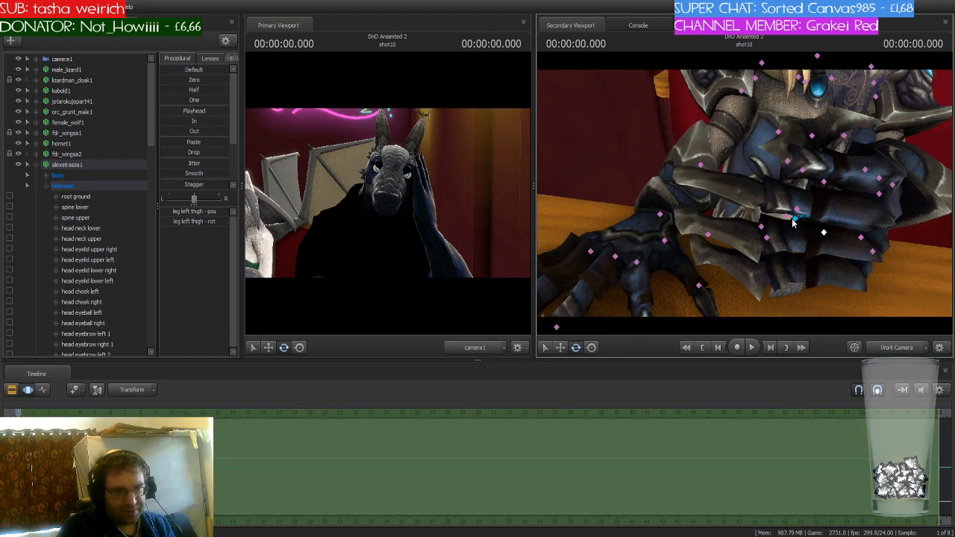
{"action": "left_click", "coordinate": [767, 238]}
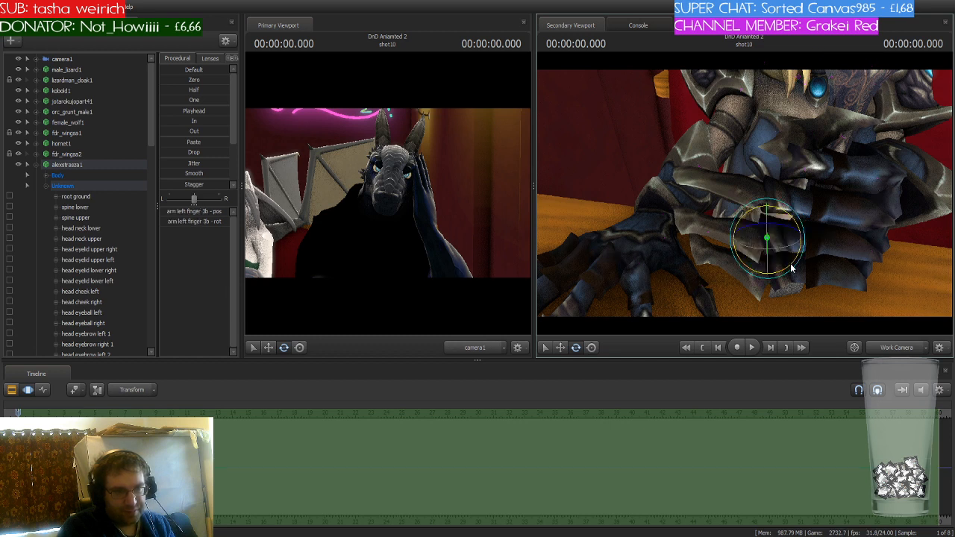
{"action": "mouse_move", "coordinate": [768, 242]}
{"action": "left_mouse_down"}
{"action": "mouse_move", "coordinate": [773, 259]}
{"action": "mouse_move", "coordinate": [752, 250]}
{"action": "left_mouse_up"}
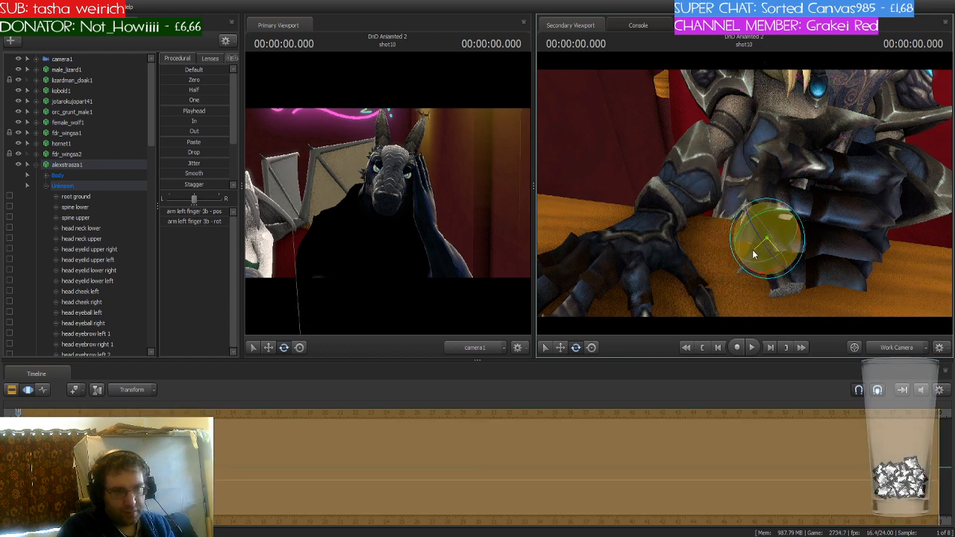
{"action": "mouse_move", "coordinate": [697, 216]}
{"action": "left_mouse_down"}
{"action": "mouse_move", "coordinate": [664, 216]}
{"action": "mouse_move", "coordinate": [697, 217]}
{"action": "left_mouse_up"}
{"action": "left_click", "coordinate": [675, 248]}
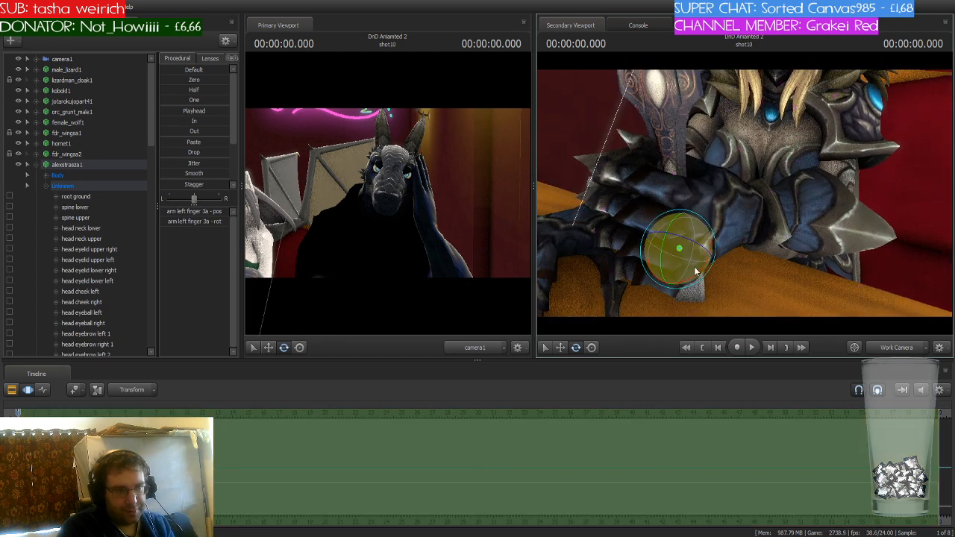
{"action": "left_click_drag", "start_coordinate": [694, 266], "coordinate": [936, 266]}
{"action": "key", "text": "s"}
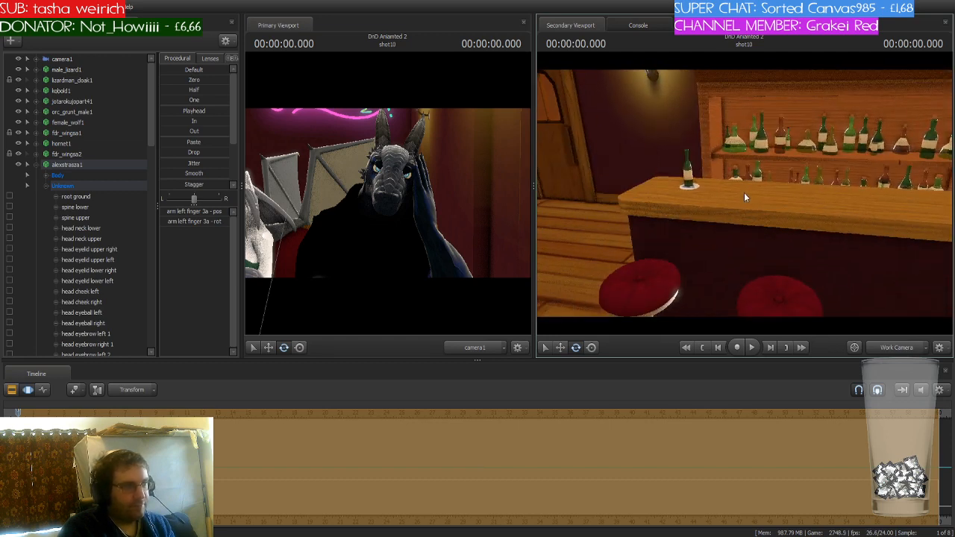
Move jotarokujopart41 away from the character lineup in the empty hall toward the tavern.
{"action": "left_click", "coordinate": [34, 165]}
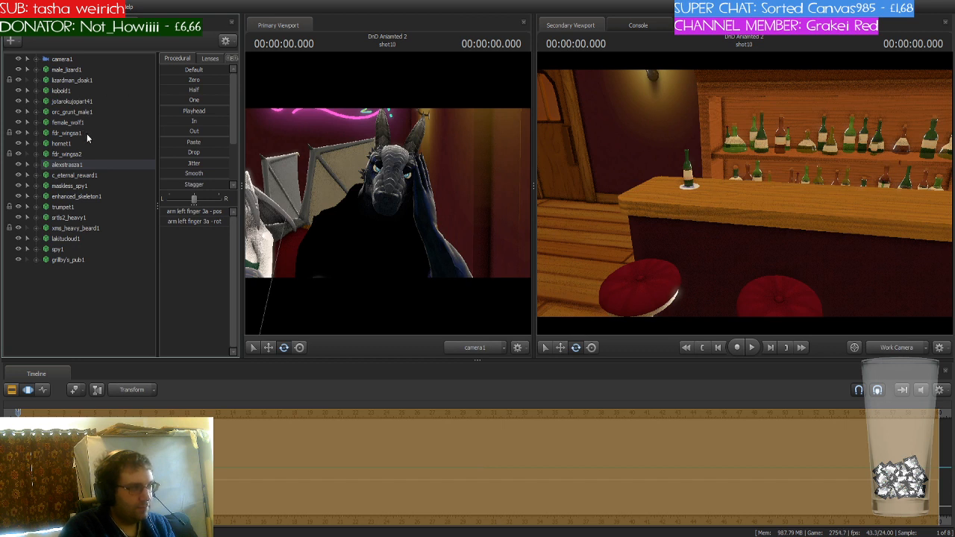
{"action": "left_click", "coordinate": [91, 101]}
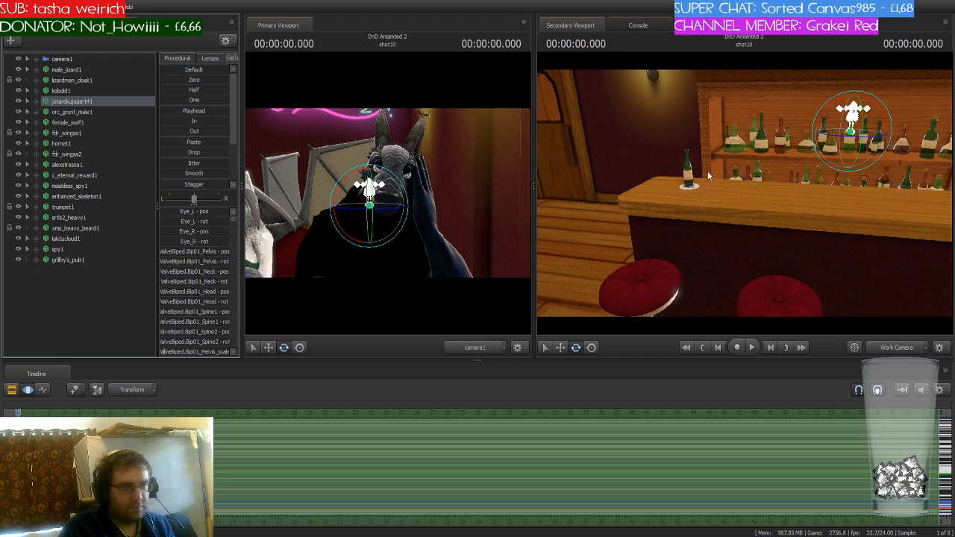
{"action": "key", "text": "f"}
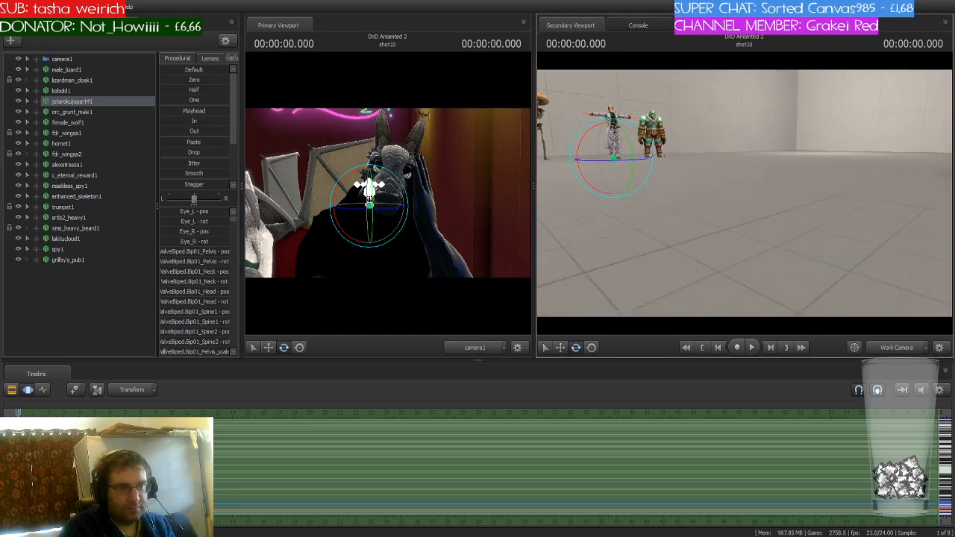
{"action": "key", "text": "w"}
{"action": "left_click_drag", "start_coordinate": [744, 193], "coordinate": [713, 206]}
{"action": "key", "text": "s"}
{"action": "key", "text": "a"}
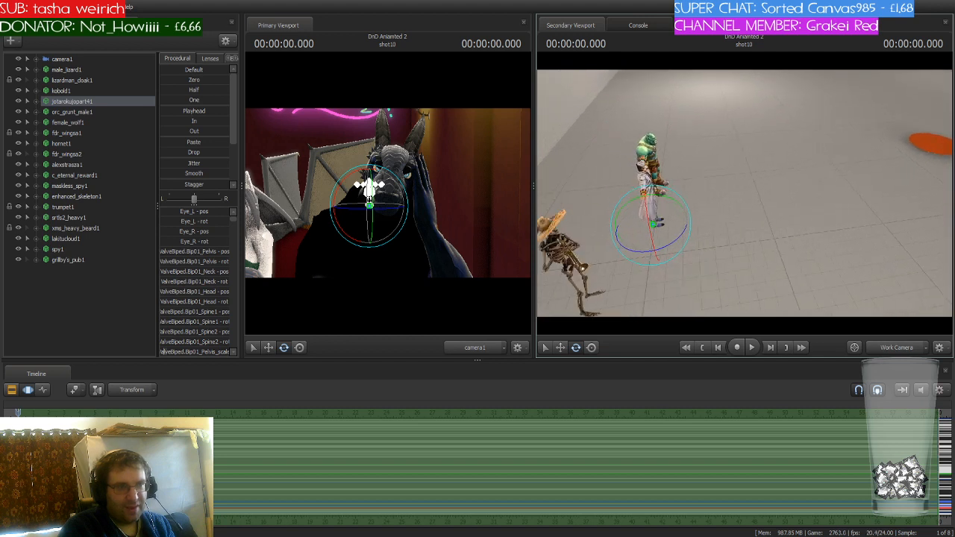
{"action": "key", "text": "w"}
{"action": "left_click_drag", "start_coordinate": [641, 229], "coordinate": [908, 194]}
{"action": "left_click_drag", "start_coordinate": [809, 237], "coordinate": [744, 194]}
{"action": "key", "text": "d"}
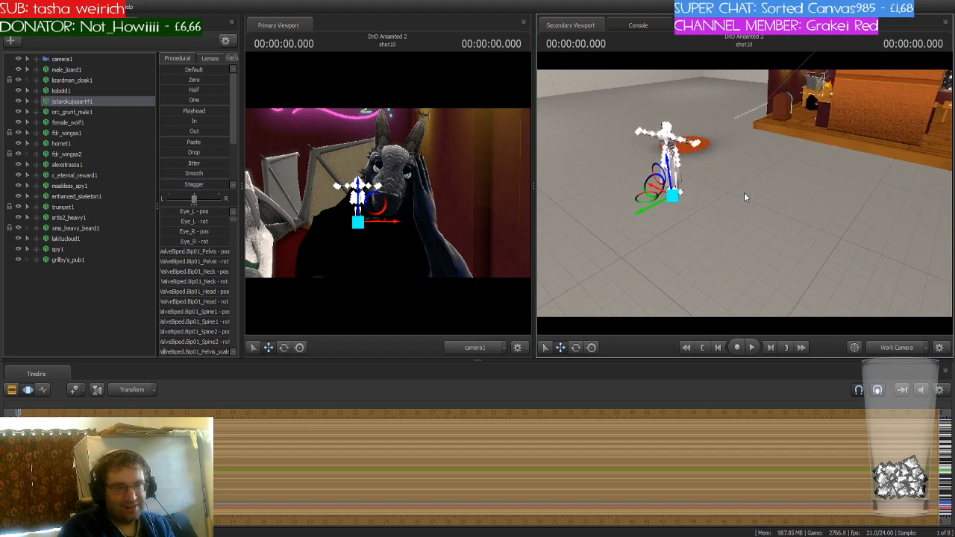
Bring jotarokujopart41 inside the tavern and place it on the floor beside the booth tables.
{"action": "left_click_drag", "start_coordinate": [652, 210], "coordinate": [800, 160]}
{"action": "left_click_drag", "start_coordinate": [783, 225], "coordinate": [817, 209]}
{"action": "key", "text": "w"}
{"action": "key", "text": "s"}
{"action": "left_click_drag", "start_coordinate": [745, 194], "coordinate": [745, 197]}
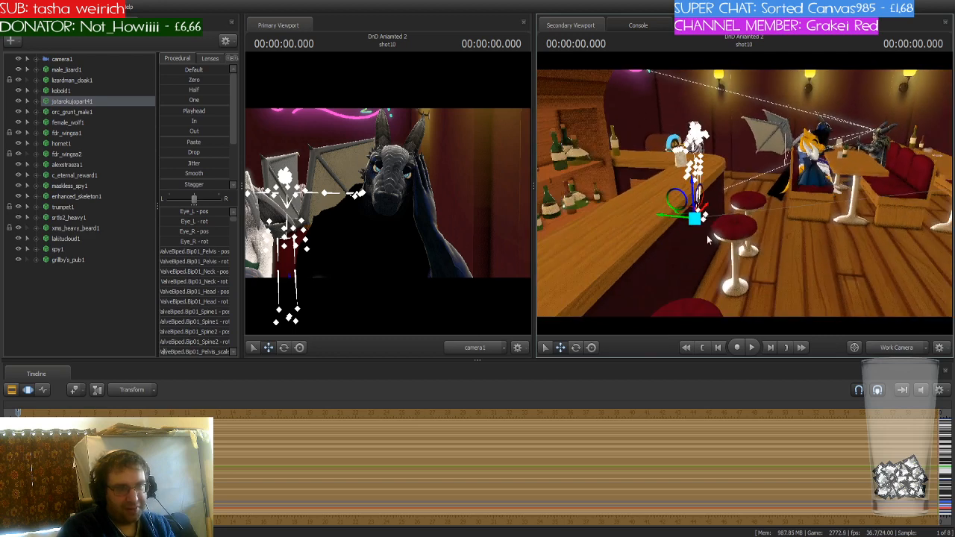
{"action": "left_click_drag", "start_coordinate": [700, 226], "coordinate": [887, 235]}
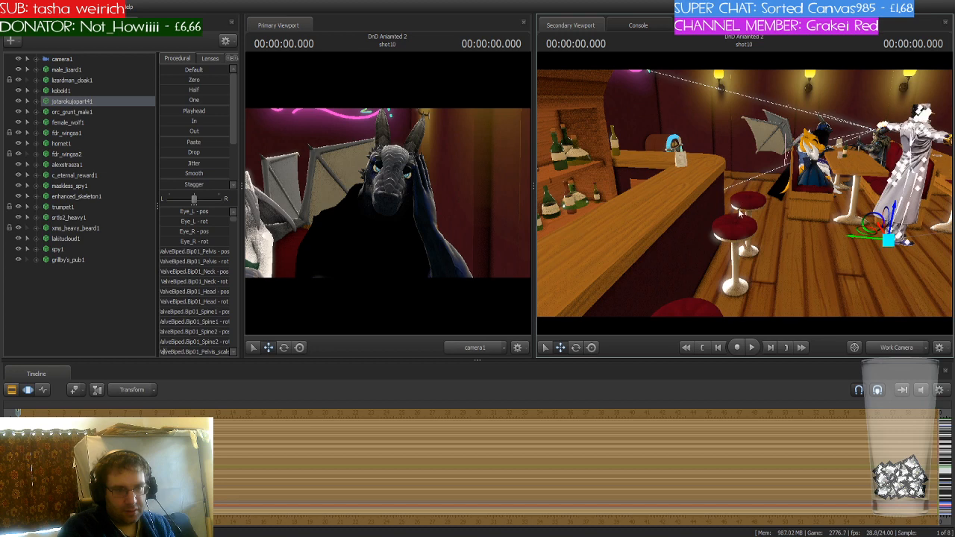
Turn jotarokujopart41 to face the booth table and move it into the gap between the table and the red seat.
{"action": "left_click_drag", "start_coordinate": [738, 209], "coordinate": [805, 209]}
{"action": "key", "text": "w"}
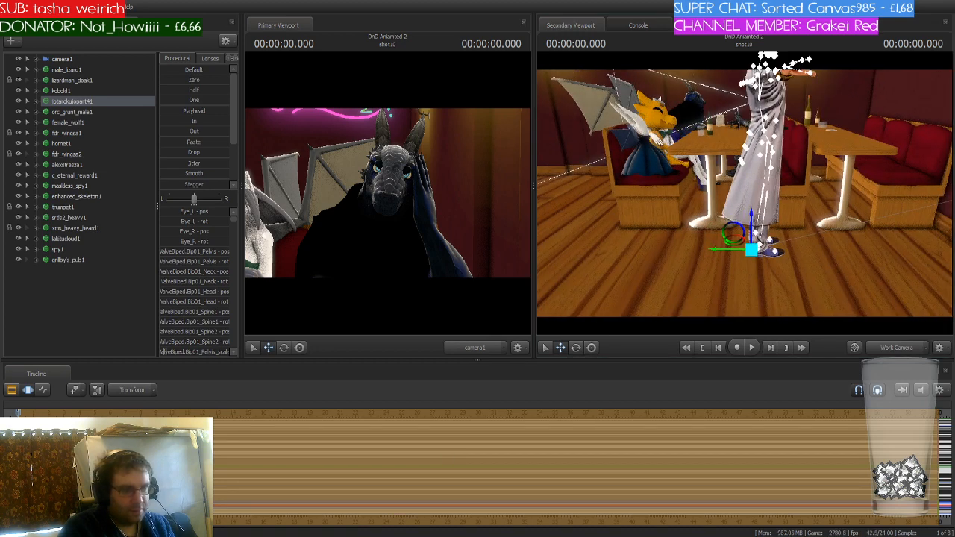
{"action": "left_click_drag", "start_coordinate": [810, 218], "coordinate": [791, 222]}
{"action": "key", "text": "d"}
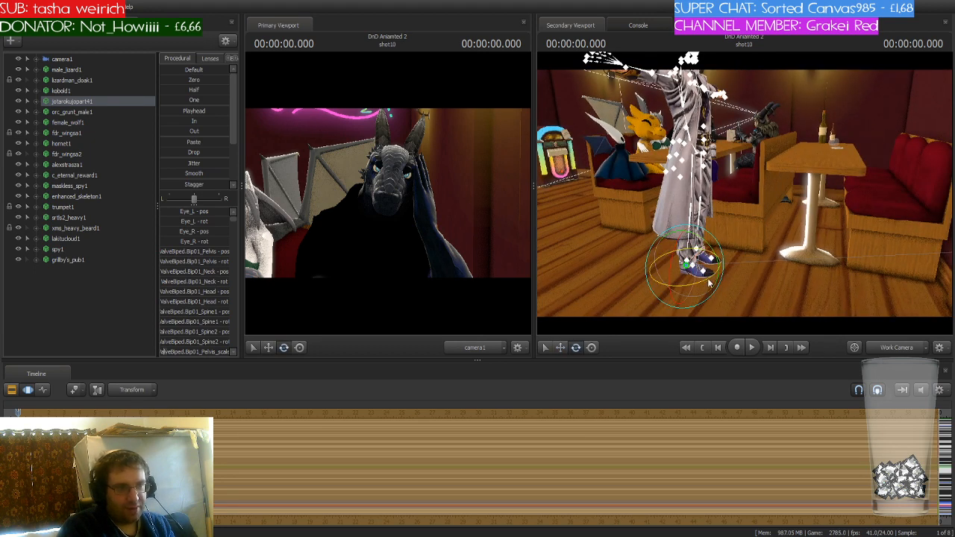
{"action": "left_click_drag", "start_coordinate": [709, 282], "coordinate": [744, 194]}
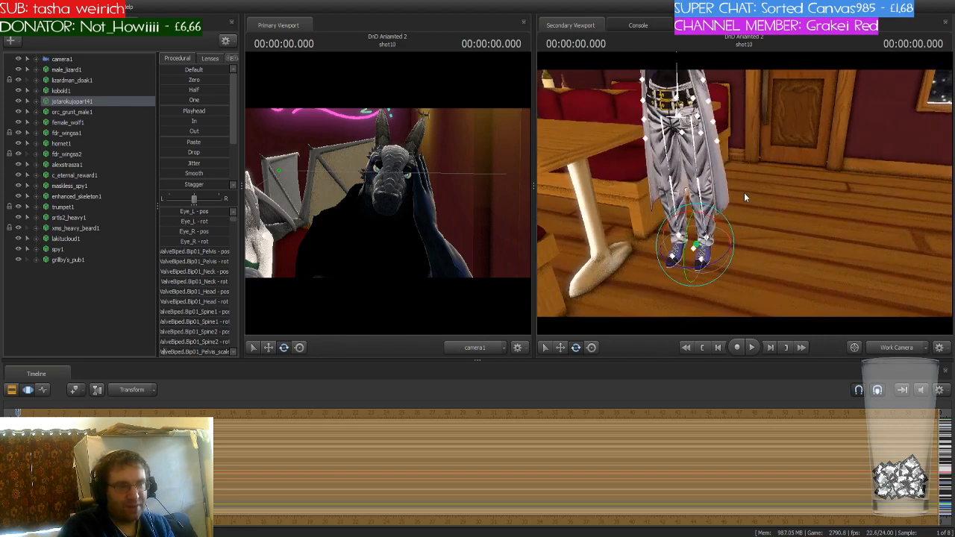
{"action": "key", "text": "w"}
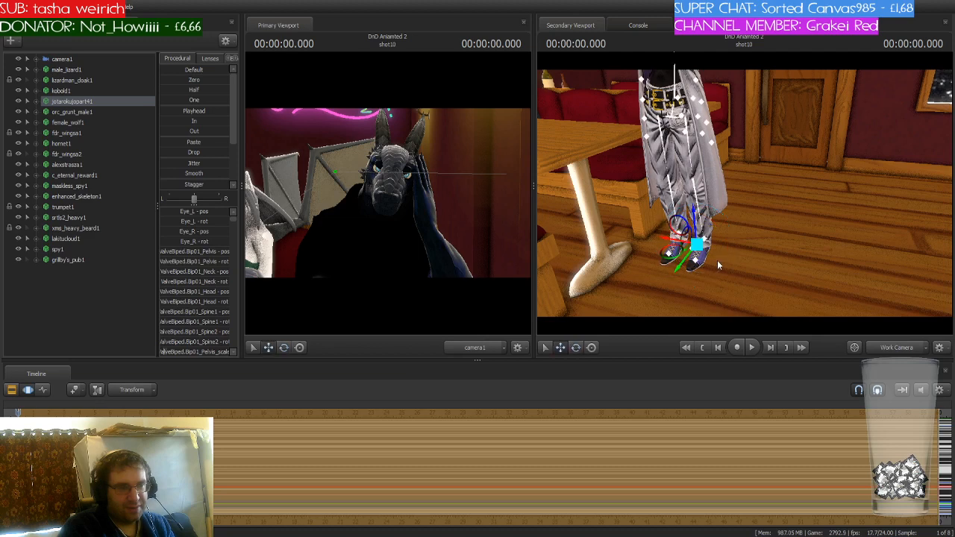
{"action": "left_click_drag", "start_coordinate": [675, 246], "coordinate": [556, 183]}
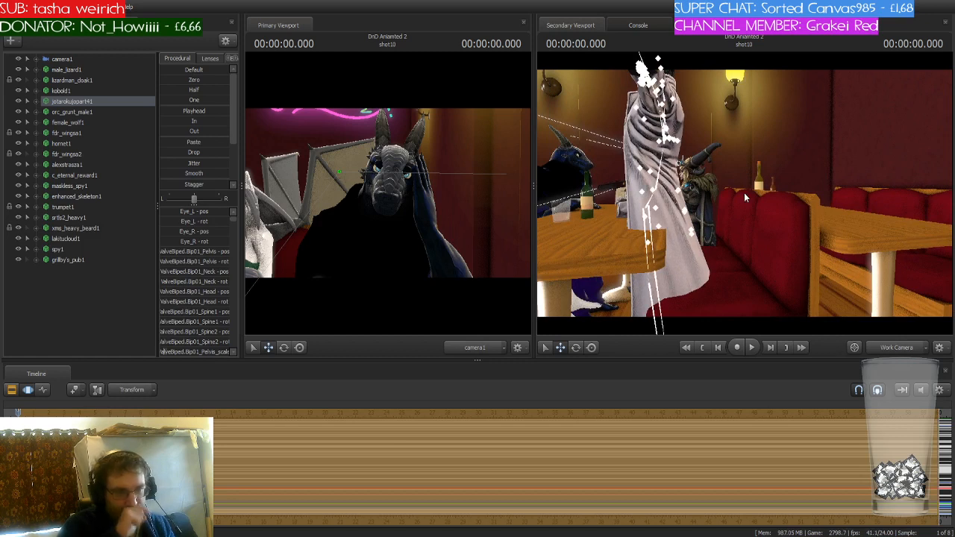
Move jotarokujopart41's ValveBiped.Bip01_Pelvis bone down onto the red booth cushion.
{"action": "key", "text": "ctrl"}
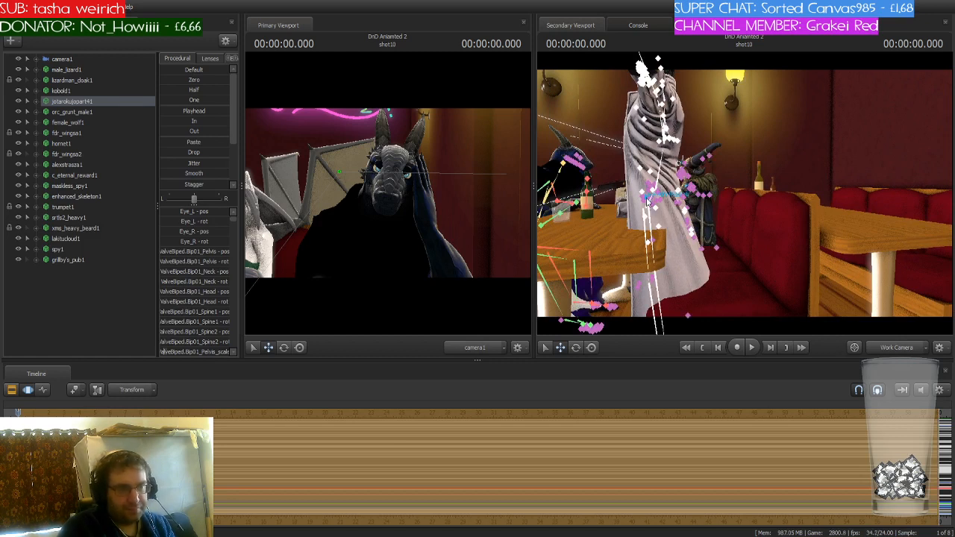
{"action": "left_click", "coordinate": [650, 205], "text": "ctrl"}
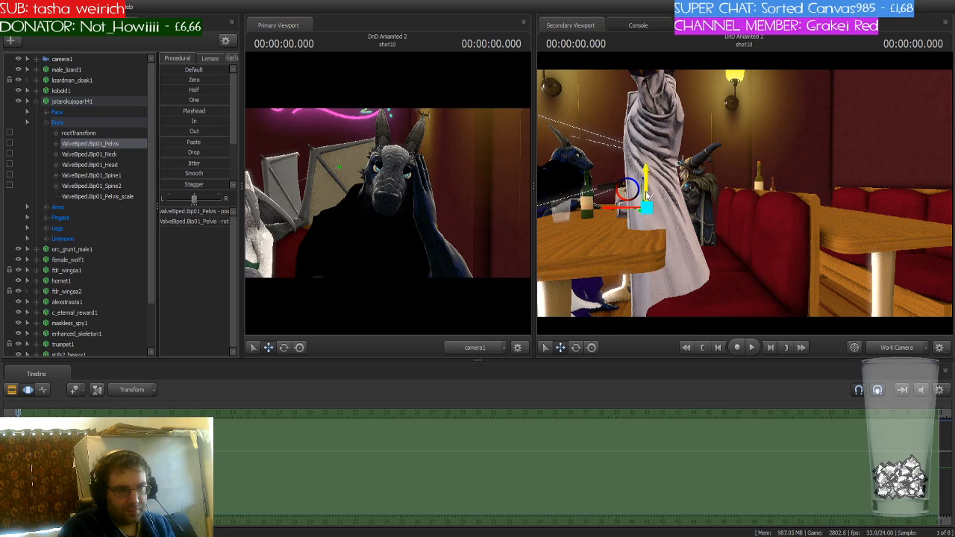
{"action": "left_click_drag", "start_coordinate": [647, 196], "coordinate": [721, 153]}
{"action": "key", "text": "a"}
{"action": "key", "text": "w"}
{"action": "key", "text": "a"}
Bend jotarokujopart41's left leg into a sitting pose by rotating L_Thigh forward and L_Calf down over the seat edge.
{"action": "left_click", "coordinate": [729, 198]}
{"action": "key", "text": "e"}
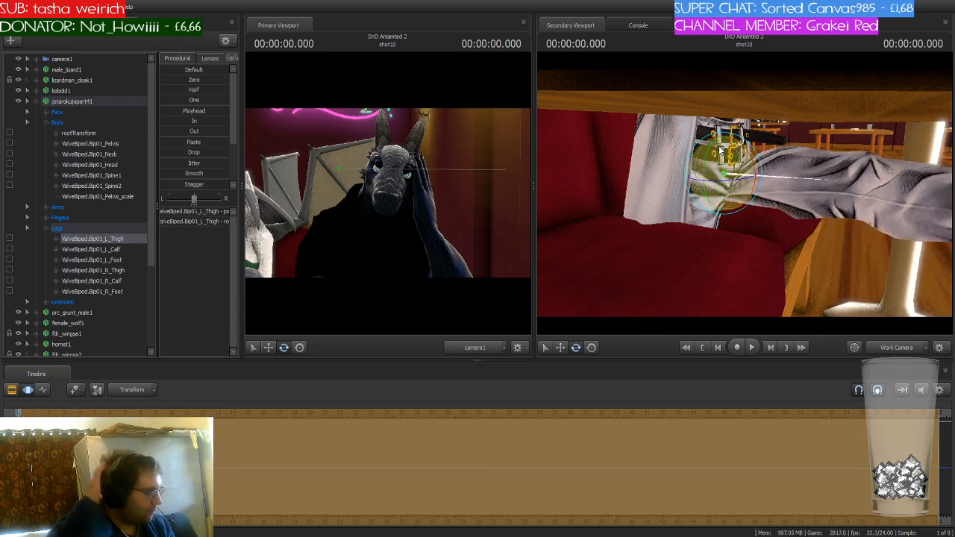
{"action": "left_click", "coordinate": [894, 196]}
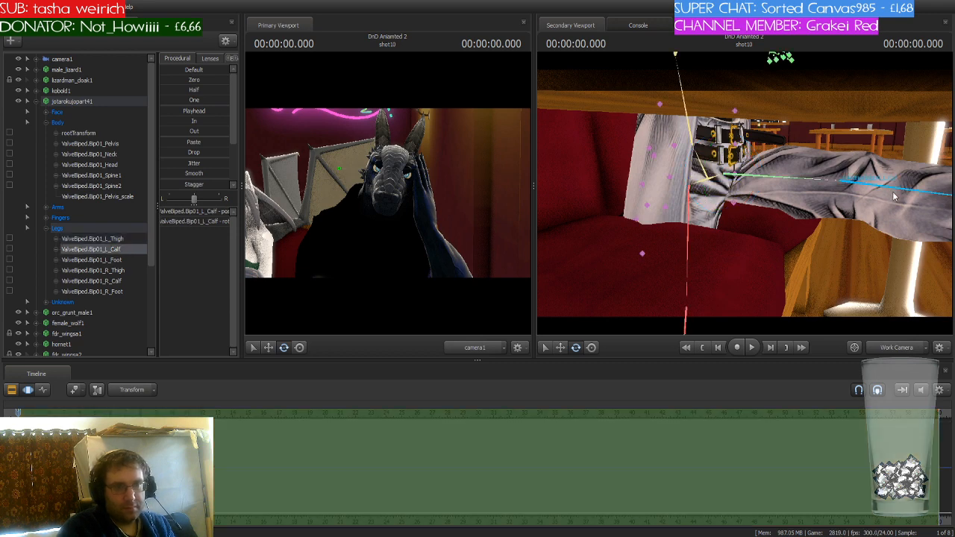
{"action": "left_click_drag", "start_coordinate": [871, 159], "coordinate": [868, 213]}
{"action": "left_click", "coordinate": [781, 179]}
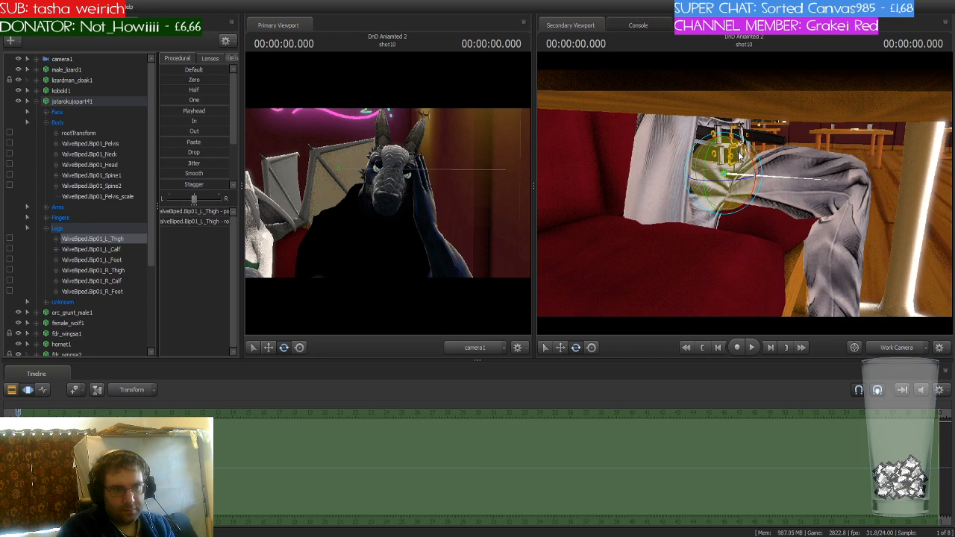
{"action": "left_click_drag", "start_coordinate": [757, 166], "coordinate": [806, 213]}
Bend the right leg to match by raising R_Thigh along the seat and folding R_Calf down to the floor.
{"action": "left_click", "coordinate": [606, 122], "text": "ctrl"}
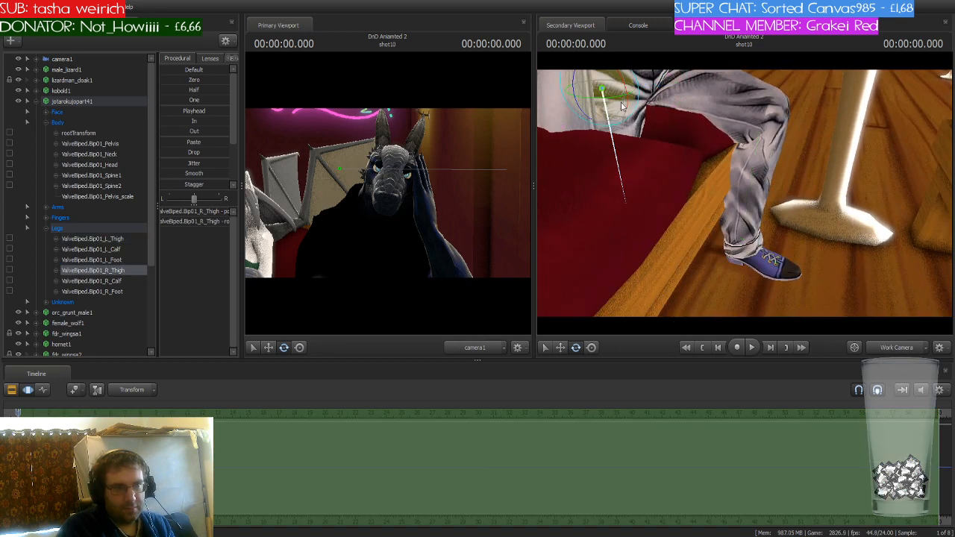
{"action": "left_click_drag", "start_coordinate": [621, 107], "coordinate": [602, 58]}
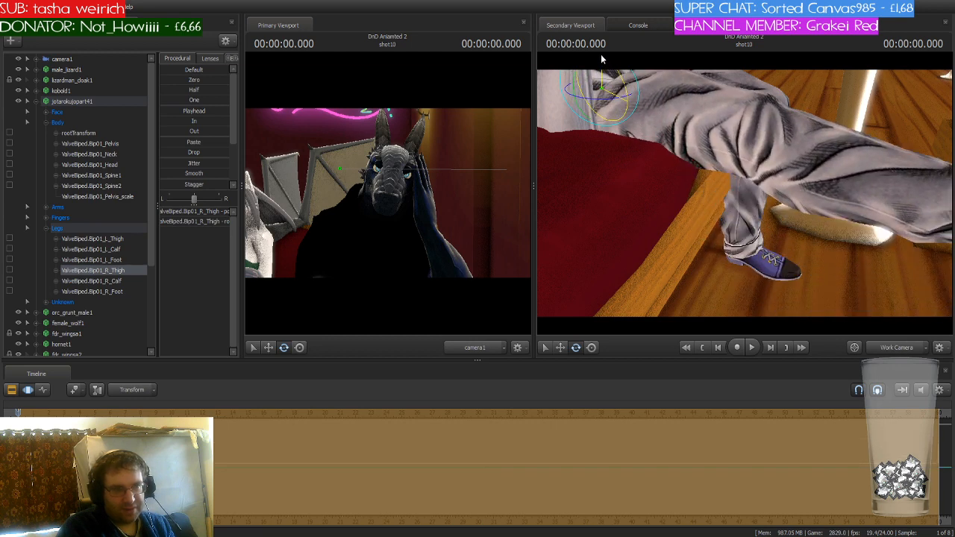
{"action": "left_click", "coordinate": [781, 143], "text": "ctrl"}
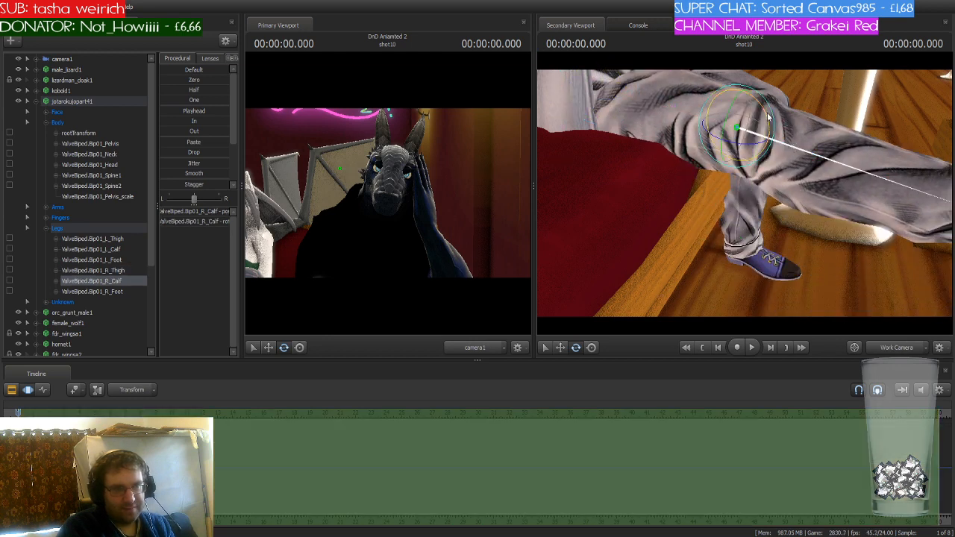
{"action": "left_click_drag", "start_coordinate": [769, 117], "coordinate": [649, 302]}
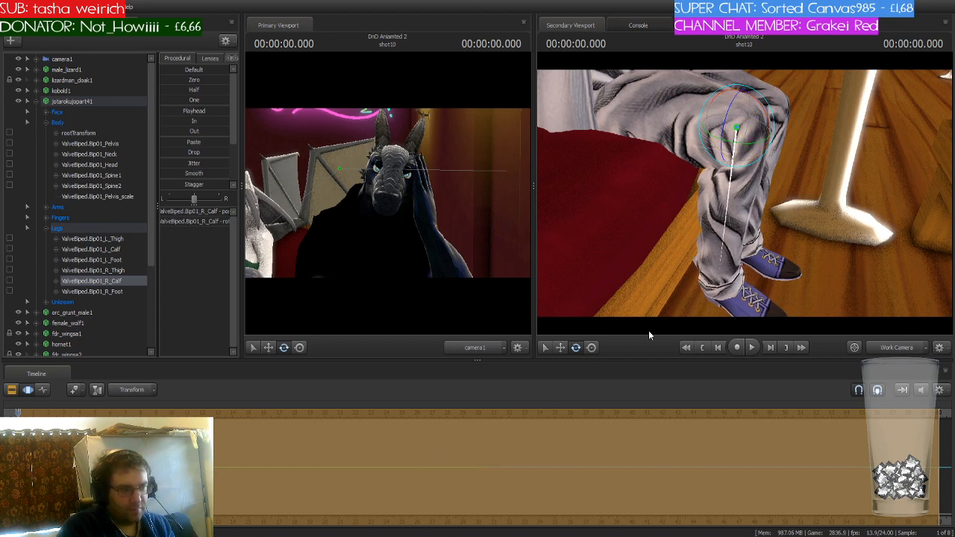
Shift and rotate jotarokujopart41's pelvis so the character sits properly on the booth seat.
{"action": "left_click_drag", "start_coordinate": [650, 330], "coordinate": [717, 309]}
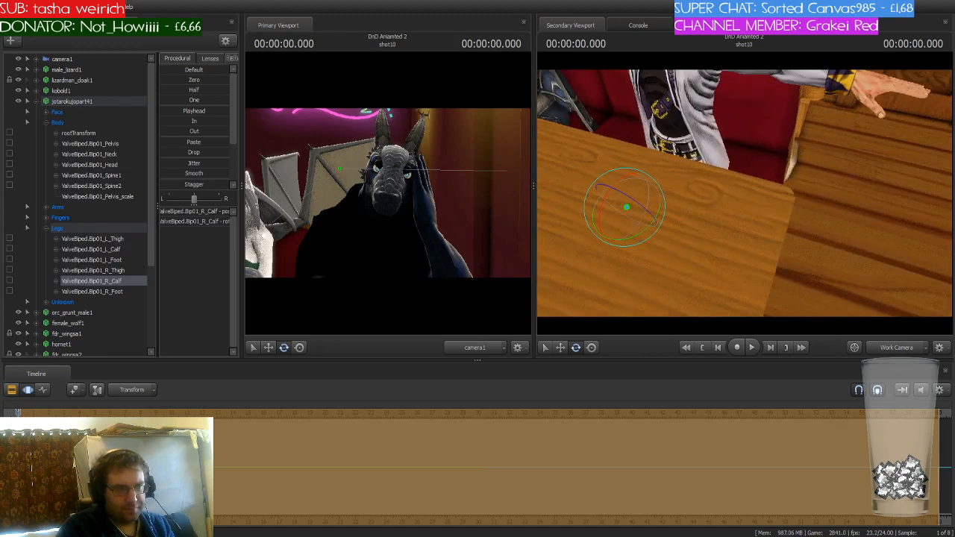
{"action": "left_click", "coordinate": [687, 155]}
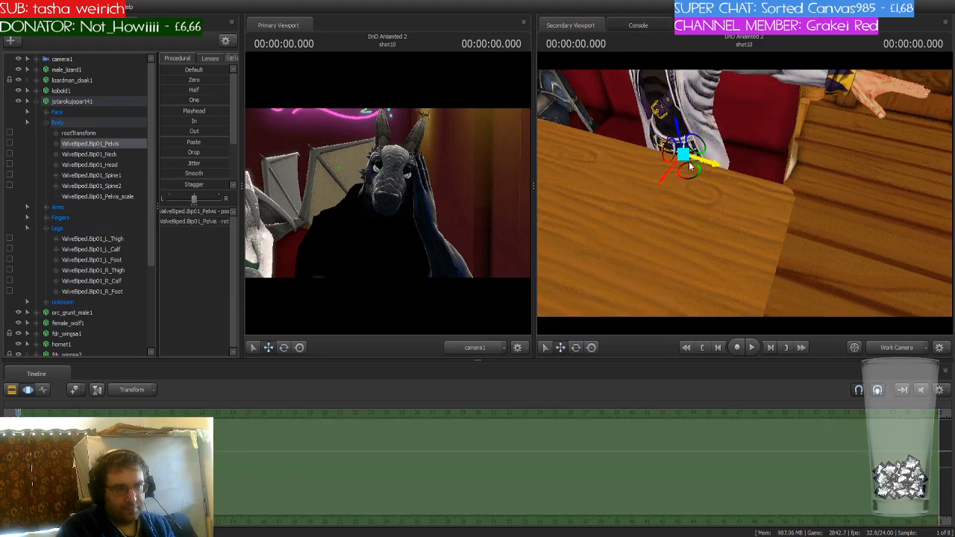
{"action": "left_click_drag", "start_coordinate": [690, 166], "coordinate": [761, 170]}
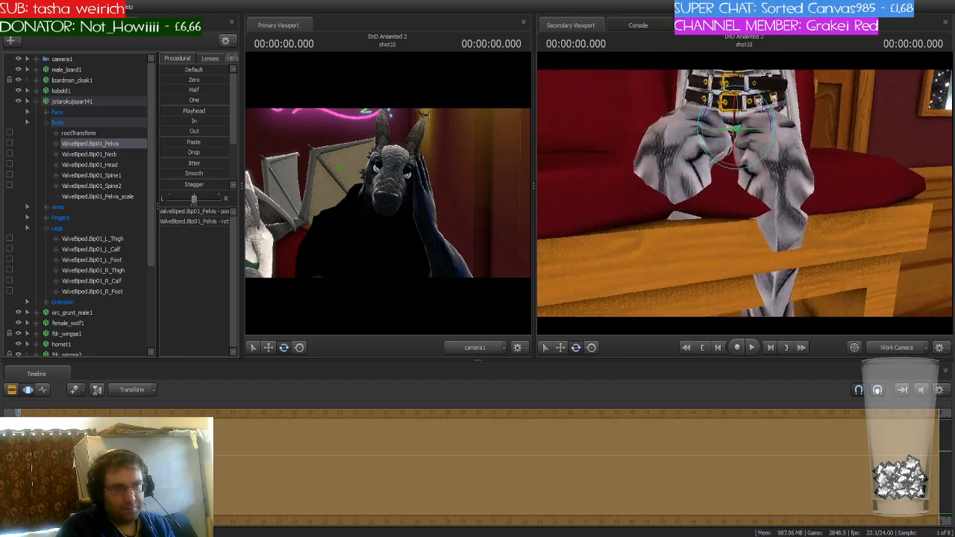
Refine the seated legs by rotating R_Thigh and R_Calf outward and straightening L_Thigh and L_Calf.
{"action": "left_click", "coordinate": [708, 139]}
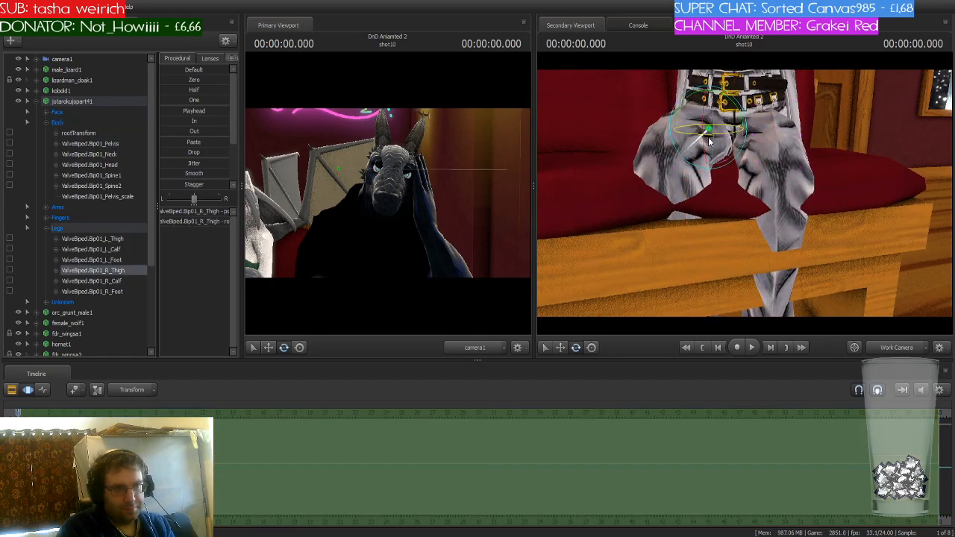
{"action": "left_click_drag", "start_coordinate": [704, 133], "coordinate": [669, 101]}
{"action": "left_click", "coordinate": [685, 168]}
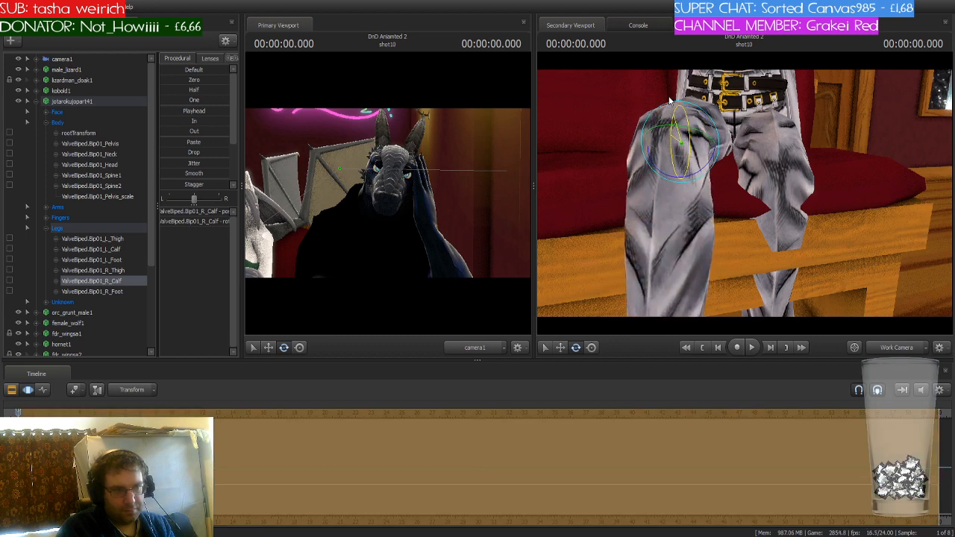
{"action": "left_click", "coordinate": [768, 146]}
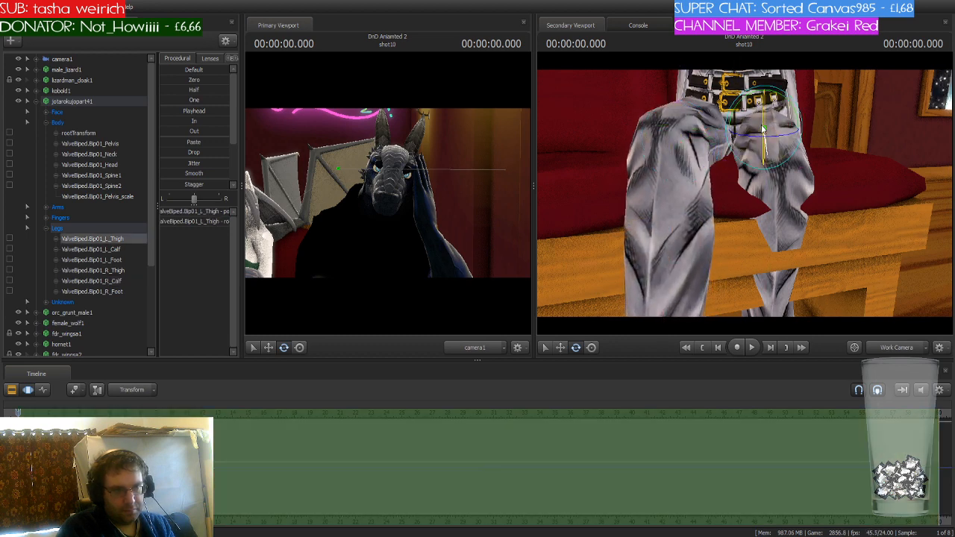
{"action": "left_click_drag", "start_coordinate": [763, 128], "coordinate": [764, 123]}
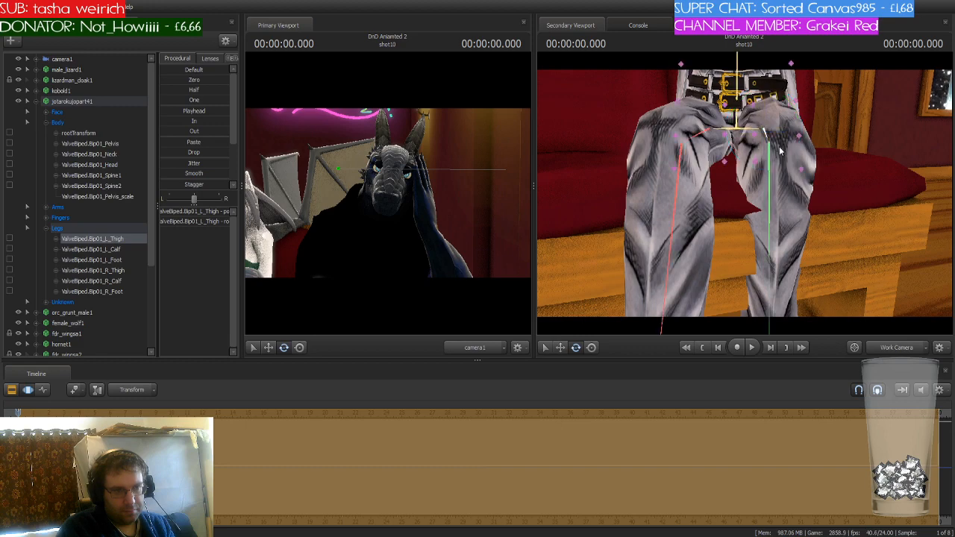
{"action": "left_click", "coordinate": [769, 169]}
{"action": "left_click_drag", "start_coordinate": [769, 167], "coordinate": [771, 152]}
Turn jotarokujopart41's torso at Spine1 and rotate the neck so the head bows under the cap.
{"action": "left_click_drag", "start_coordinate": [850, 206], "coordinate": [754, 190]}
{"action": "left_click", "coordinate": [739, 189]}
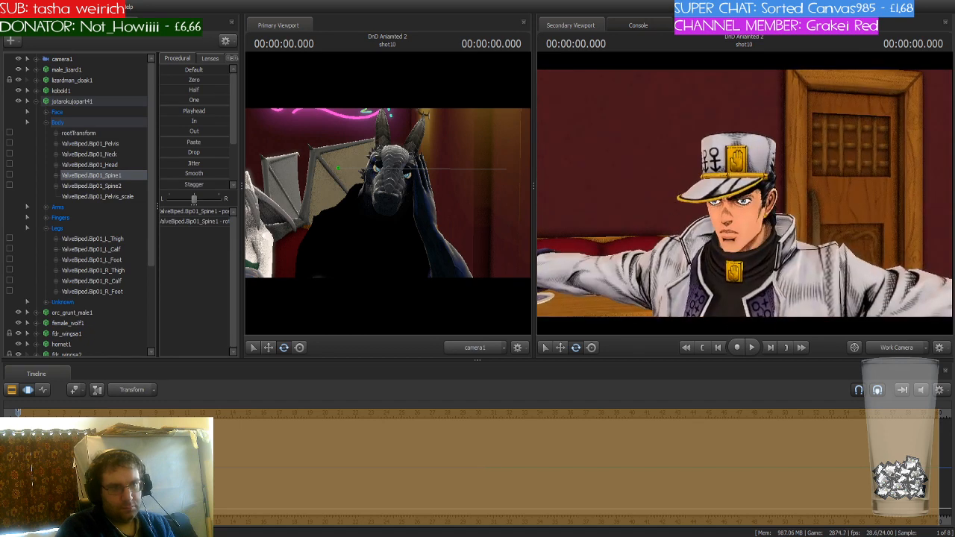
{"action": "left_click", "coordinate": [752, 247]}
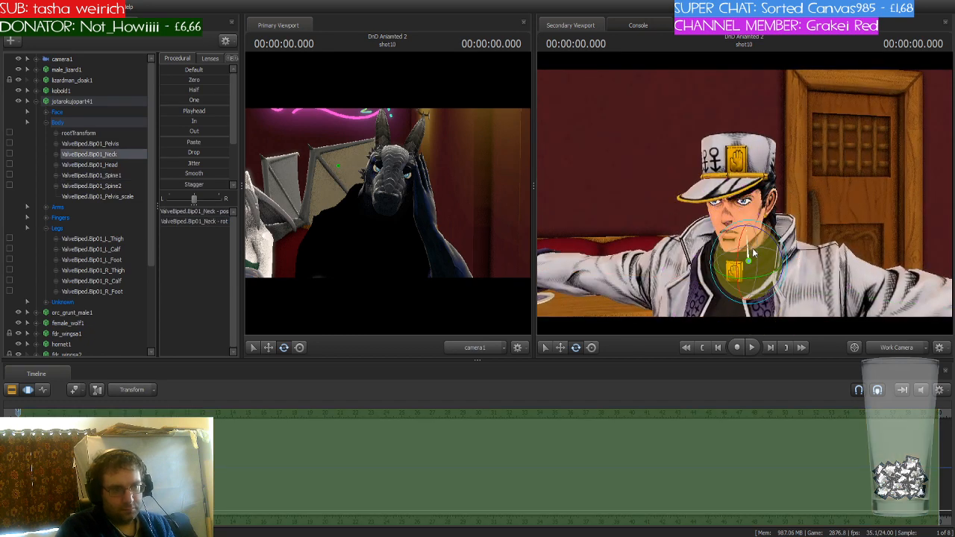
{"action": "left_click_drag", "start_coordinate": [752, 247], "coordinate": [767, 207]}
{"action": "left_click", "coordinate": [740, 220]}
{"action": "left_click", "coordinate": [755, 223]}
Lower jotarokujopart41's right shoulder by rotating the R_Clavicle bone.
{"action": "left_click", "coordinate": [700, 241], "text": "ctrl"}
{"action": "left_click", "coordinate": [764, 222], "text": "ctrl"}
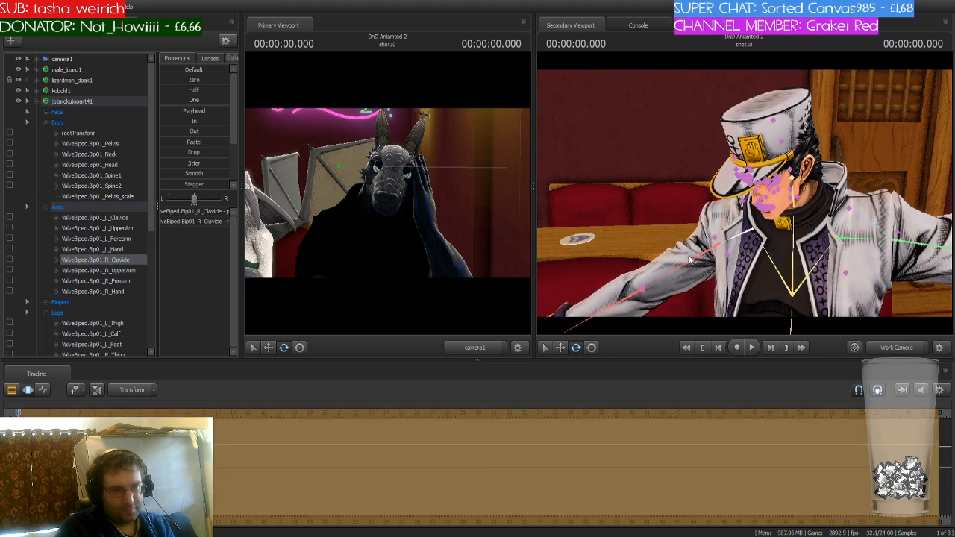
{"action": "left_click", "coordinate": [688, 268], "text": "ctrl"}
{"action": "left_click_drag", "start_coordinate": [716, 261], "coordinate": [744, 279]}
{"action": "mouse_move", "coordinate": [744, 194]}
{"action": "left_mouse_down"}
{"action": "mouse_move", "coordinate": [713, 180]}
{"action": "mouse_move", "coordinate": [746, 196]}
{"action": "left_mouse_up"}
{"action": "left_click", "coordinate": [710, 185], "text": "ctrl"}
{"action": "left_click", "coordinate": [794, 160], "text": "ctrl"}
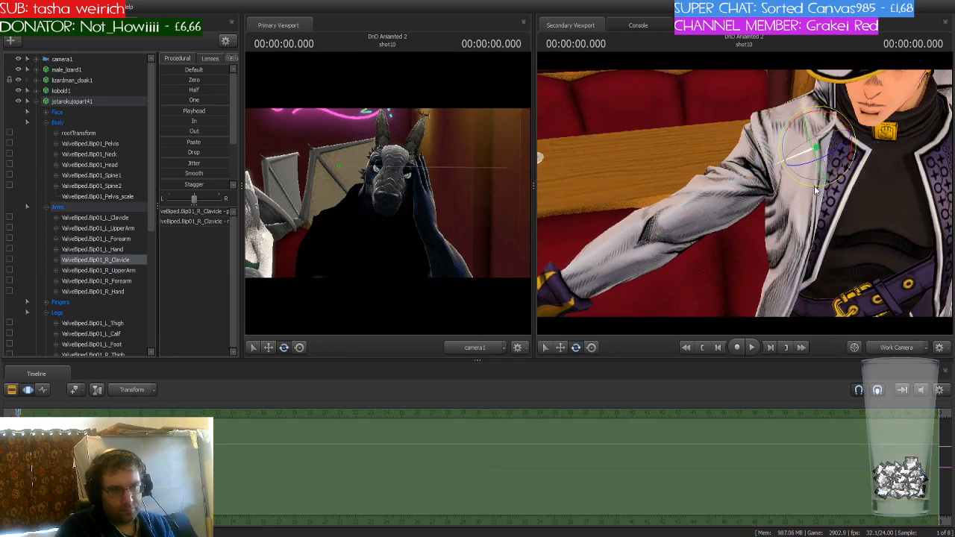
{"action": "left_click_drag", "start_coordinate": [808, 174], "coordinate": [745, 159]}
Rotate jotarokujopart41's R_UpperArm bone to bring the right arm out of its T-pose.
{"action": "left_click", "coordinate": [743, 178], "text": "ctrl"}
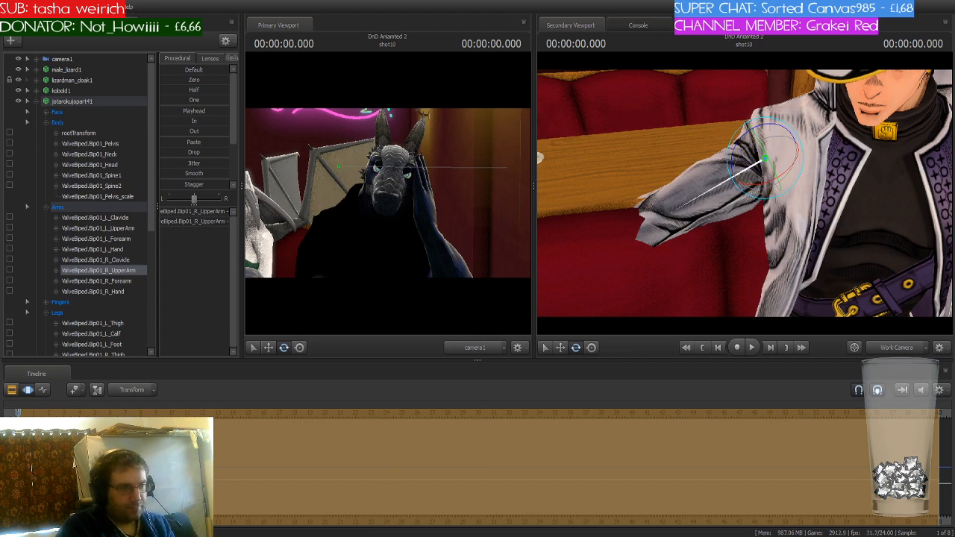
{"action": "key", "text": "s"}
{"action": "mouse_move", "coordinate": [727, 244]}
{"action": "left_mouse_down"}
{"action": "mouse_move", "coordinate": [735, 240]}
{"action": "mouse_move", "coordinate": [726, 242]}
{"action": "left_mouse_up"}
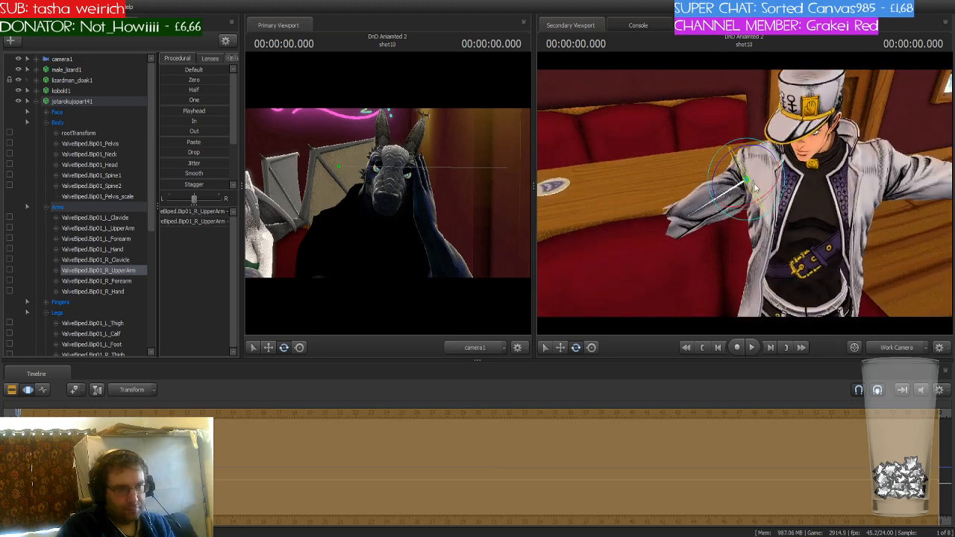
{"action": "left_click_drag", "start_coordinate": [770, 181], "coordinate": [764, 190]}
Bend the right elbow by rotating R_Forearm so the hand comes down toward the lap.
{"action": "left_click", "coordinate": [663, 213], "text": "ctrl"}
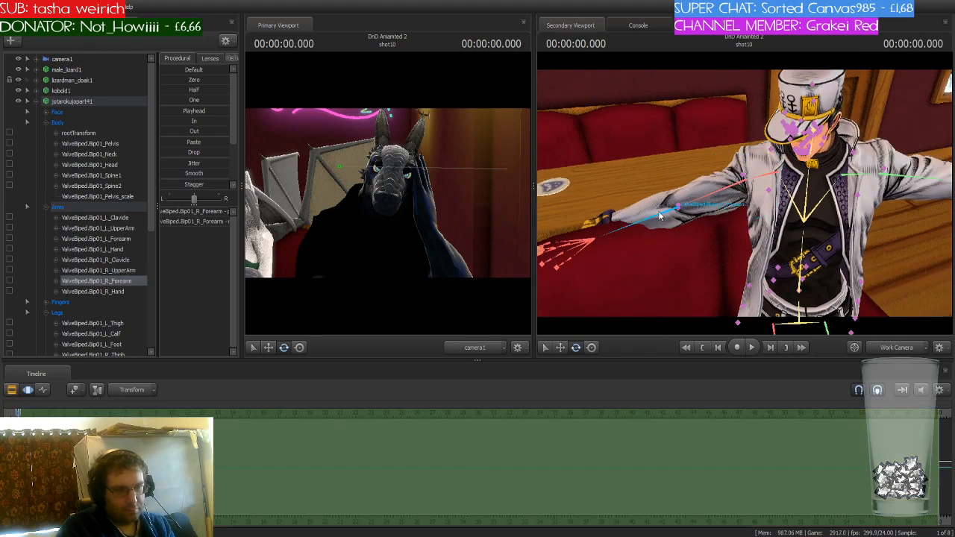
{"action": "left_click_drag", "start_coordinate": [671, 221], "coordinate": [692, 202]}
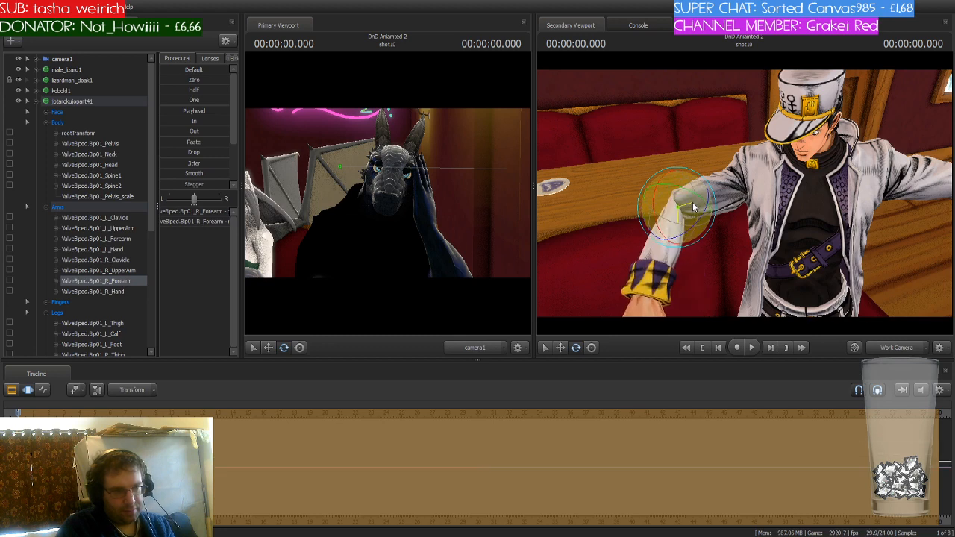
{"action": "left_click_drag", "start_coordinate": [699, 238], "coordinate": [699, 291]}
{"action": "left_click_drag", "start_coordinate": [699, 202], "coordinate": [700, 231]}
{"action": "left_click_drag", "start_coordinate": [696, 167], "coordinate": [761, 153]}
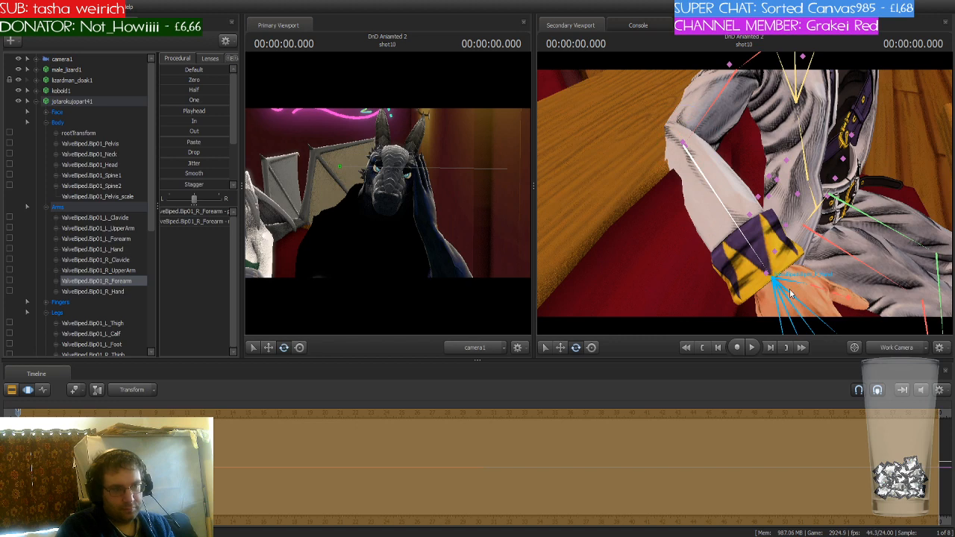
{"action": "left_click_drag", "start_coordinate": [729, 186], "coordinate": [665, 136]}
Adjust R_UpperArm, R_Forearm and R_Hand so the right hand rests beside the thigh on the seat.
{"action": "left_click", "coordinate": [682, 148], "text": "ctrl"}
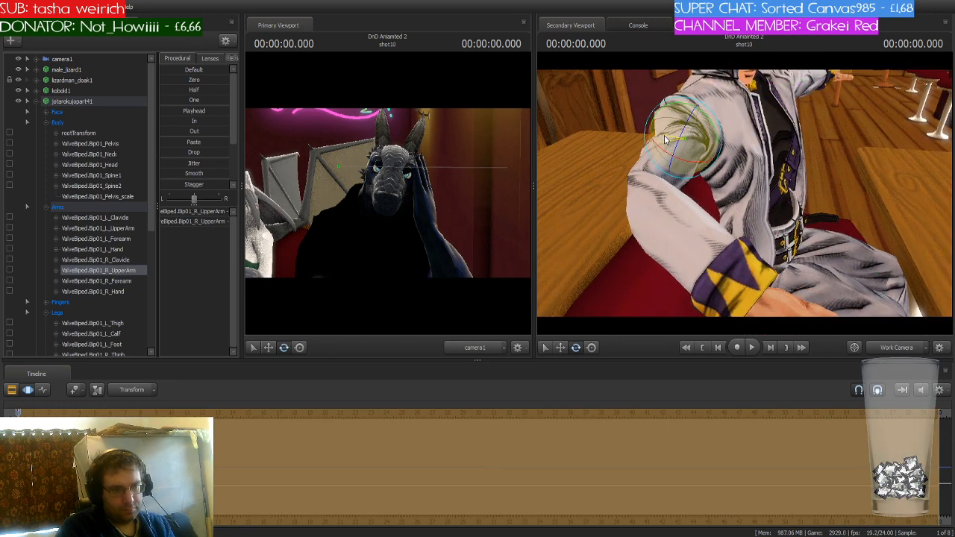
{"action": "left_click", "coordinate": [674, 226], "text": "ctrl"}
{"action": "left_click_drag", "start_coordinate": [676, 222], "coordinate": [705, 245]}
{"action": "left_click", "coordinate": [709, 200], "text": "ctrl"}
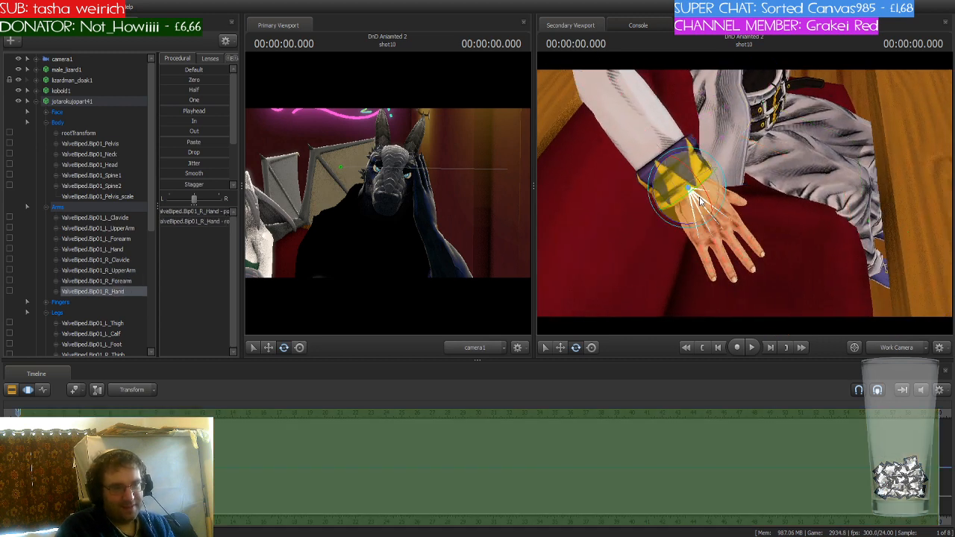
{"action": "mouse_move", "coordinate": [709, 200]}
{"action": "left_mouse_down"}
{"action": "mouse_move", "coordinate": [735, 168]}
{"action": "mouse_move", "coordinate": [727, 135]}
{"action": "mouse_move", "coordinate": [739, 153]}
{"action": "mouse_move", "coordinate": [720, 138]}
{"action": "mouse_move", "coordinate": [701, 146]}
{"action": "mouse_move", "coordinate": [716, 164]}
{"action": "mouse_move", "coordinate": [705, 186]}
{"action": "mouse_move", "coordinate": [720, 176]}
{"action": "mouse_move", "coordinate": [708, 168]}
{"action": "mouse_move", "coordinate": [734, 190]}
{"action": "mouse_move", "coordinate": [698, 209]}
{"action": "mouse_move", "coordinate": [711, 199]}
{"action": "left_mouse_up"}
Rotate jotarokujopart41's L_Clavicle bone to drop the left shoulder, and adjust the pelvis rotation.
{"action": "left_click", "coordinate": [693, 211], "text": "ctrl"}
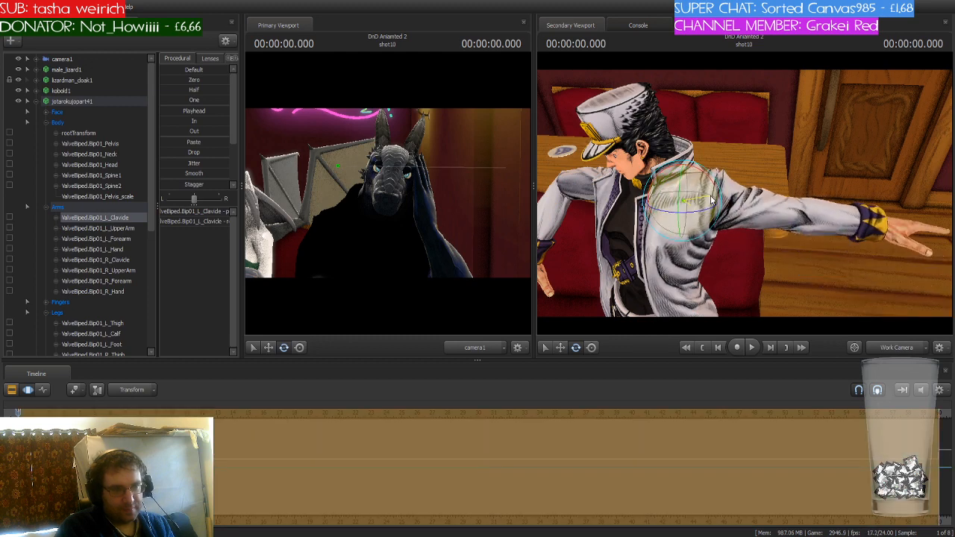
{"action": "left_click_drag", "start_coordinate": [759, 235], "coordinate": [756, 250]}
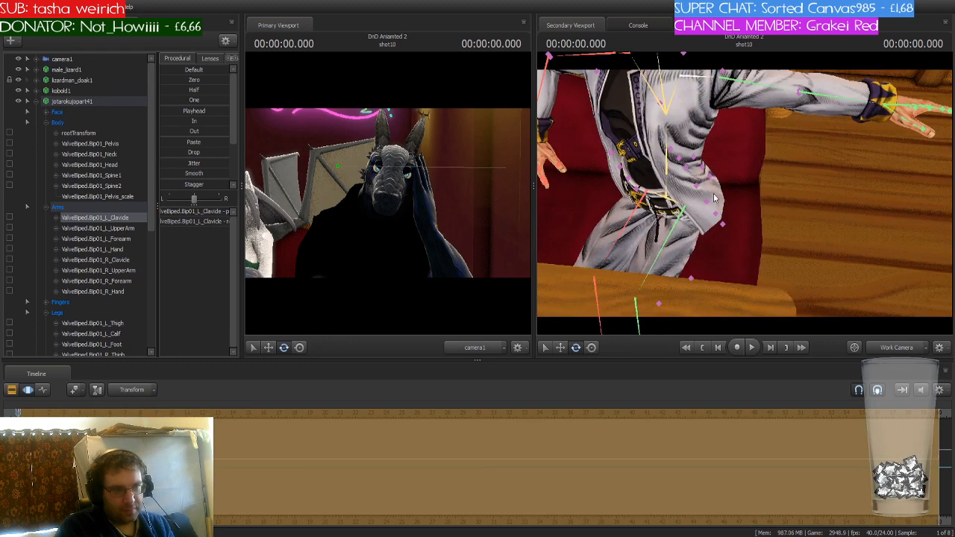
{"action": "left_click", "coordinate": [674, 203], "text": "ctrl"}
{"action": "left_click_drag", "start_coordinate": [678, 216], "coordinate": [668, 174]}
{"action": "key", "text": "w"}
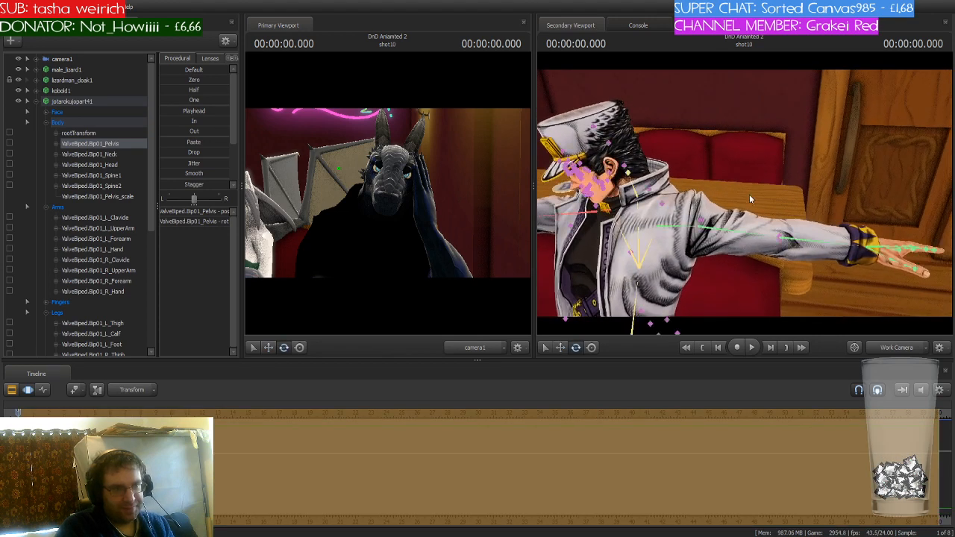
Try rotating jotarokujopart41's L_UpperArm bone to lower the left arm out of its T-pose.
{"action": "left_click", "coordinate": [680, 233]}
{"action": "left_click_drag", "start_coordinate": [663, 247], "coordinate": [670, 252]}
{"action": "left_click", "coordinate": [761, 237]}
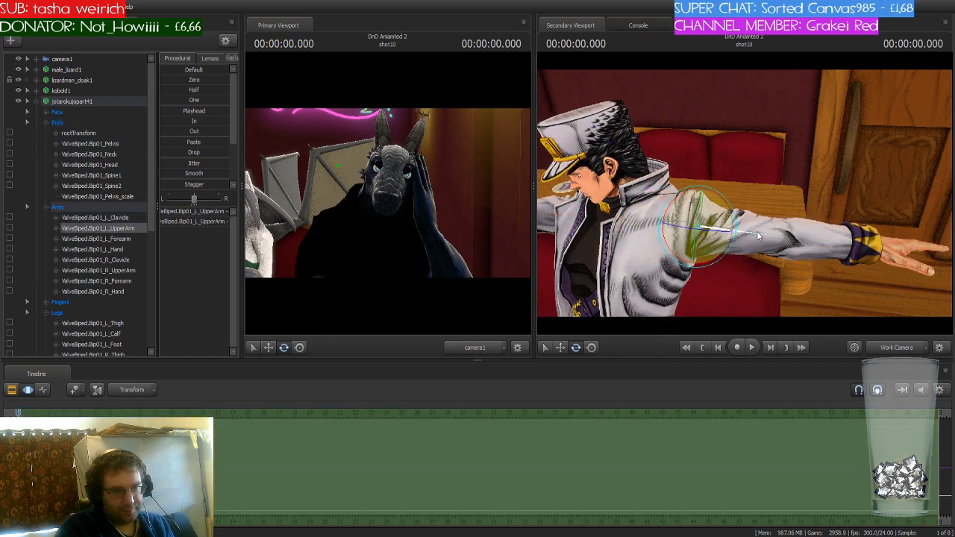
{"action": "left_click_drag", "start_coordinate": [719, 201], "coordinate": [731, 208]}
{"action": "key", "text": "w"}
{"action": "left_click_drag", "start_coordinate": [747, 209], "coordinate": [698, 216]}
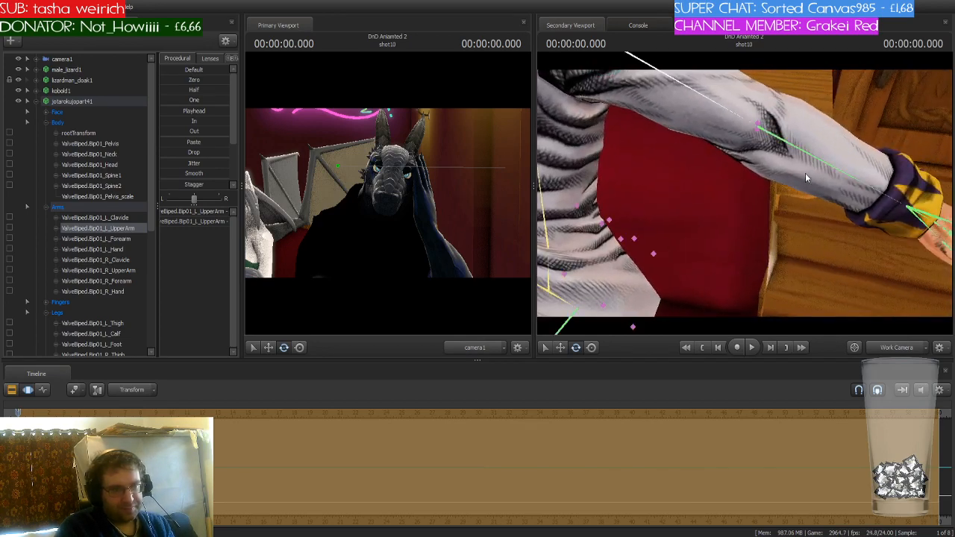
Try bending the left elbow by rotating L_Forearm so the hand hangs down beside the seat.
{"action": "left_click", "coordinate": [809, 158], "text": "ctrl"}
{"action": "left_click_drag", "start_coordinate": [788, 115], "coordinate": [775, 156]}
{"action": "left_click_drag", "start_coordinate": [775, 156], "coordinate": [744, 192]}
{"action": "key", "text": "s"}
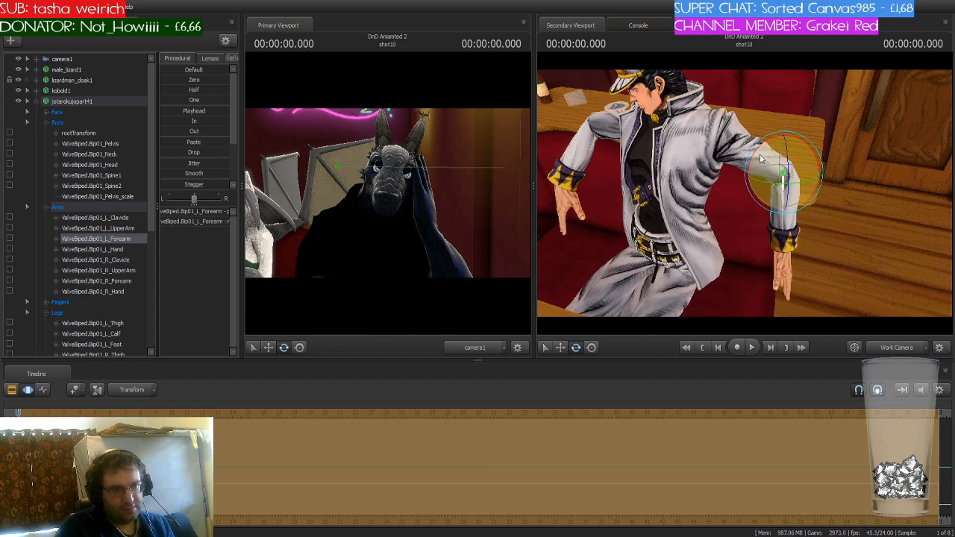
Try another L_UpperArm rotation, and undo the recent left arm changes back to the T-pose.
{"action": "left_click", "coordinate": [741, 152]}
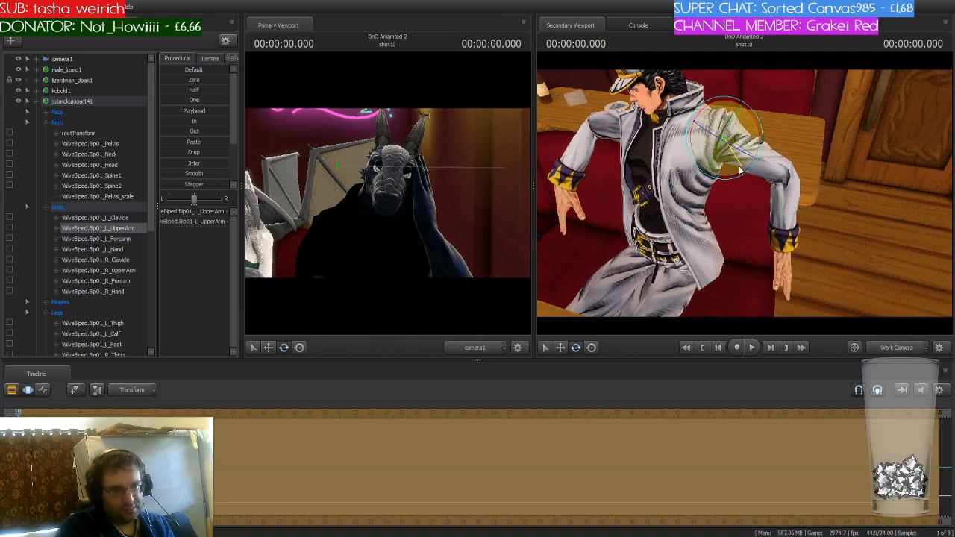
{"action": "left_click_drag", "start_coordinate": [724, 166], "coordinate": [763, 177]}
{"action": "left_click_drag", "start_coordinate": [786, 147], "coordinate": [788, 152]}
{"action": "key", "text": "ctrl+z"}
{"action": "key", "text": "ctrl+z"}
{"action": "key", "text": "ctrl+z"}
{"action": "key", "text": "ctrl+z"}
{"action": "key", "text": "ctrl+z"}
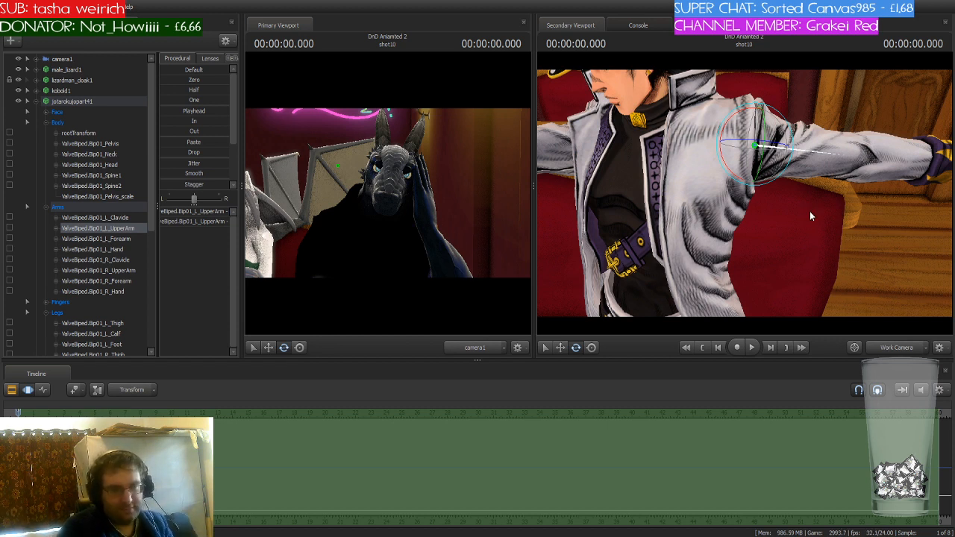
Rotate jotarokujopart41's L_UpperArm bone again to angle the left arm down from the shoulder.
{"action": "mouse_move", "coordinate": [811, 216]}
{"action": "left_mouse_down"}
{"action": "mouse_move", "coordinate": [776, 209]}
{"action": "mouse_move", "coordinate": [821, 199]}
{"action": "mouse_move", "coordinate": [809, 203]}
{"action": "left_mouse_up"}
{"action": "key", "text": "w"}
{"action": "key", "text": "s"}
{"action": "key", "text": "a"}
{"action": "key", "text": "w"}
{"action": "key", "text": "s"}
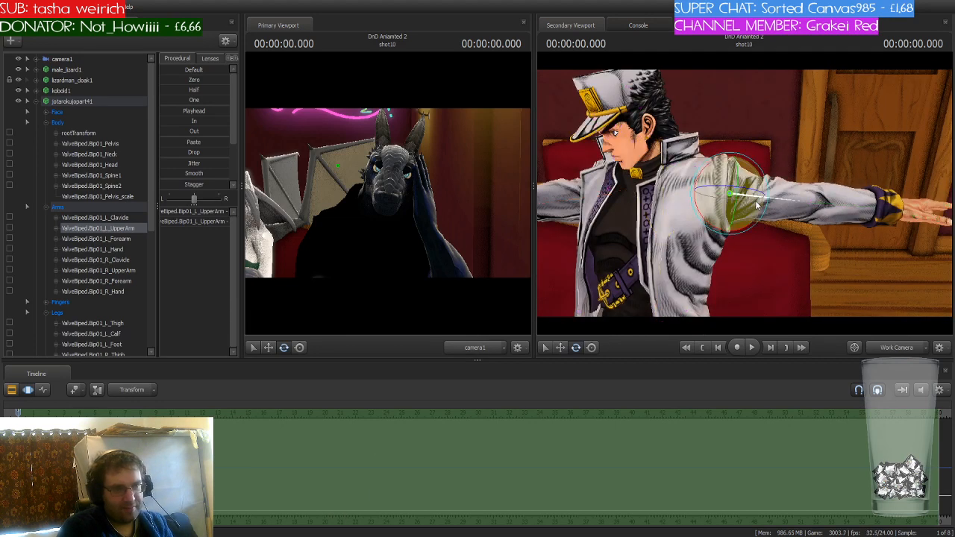
{"action": "mouse_move", "coordinate": [751, 225]}
{"action": "left_mouse_down"}
{"action": "mouse_move", "coordinate": [743, 232]}
{"action": "mouse_move", "coordinate": [753, 230]}
{"action": "left_mouse_up"}
{"action": "left_click_drag", "start_coordinate": [809, 222], "coordinate": [836, 224]}
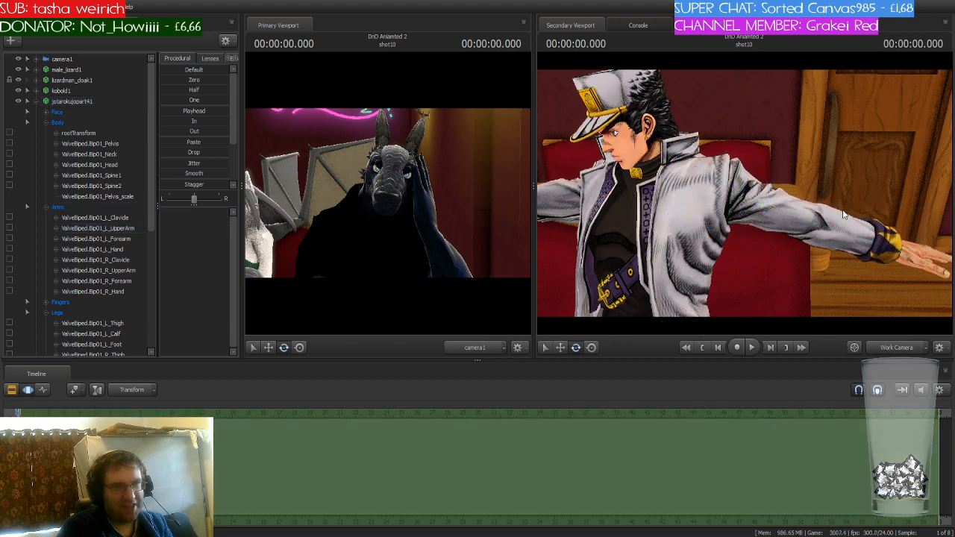
Rotate jotarokujopart41's L_Forearm bone to bend the left elbow and drop the hand toward the seat.
{"action": "left_click", "coordinate": [810, 222]}
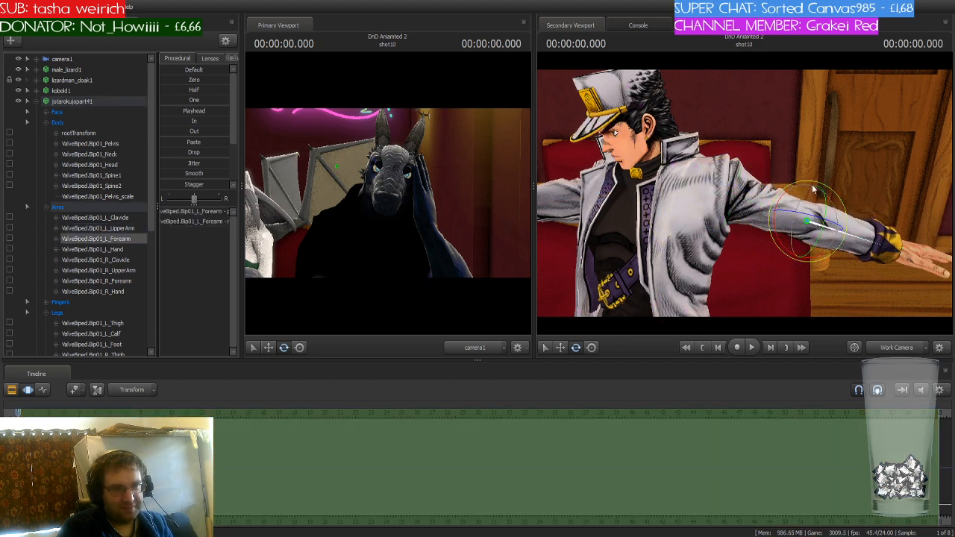
{"action": "left_click_drag", "start_coordinate": [785, 195], "coordinate": [812, 221]}
{"action": "left_click_drag", "start_coordinate": [812, 221], "coordinate": [888, 261]}
{"action": "left_click_drag", "start_coordinate": [754, 183], "coordinate": [544, 169]}
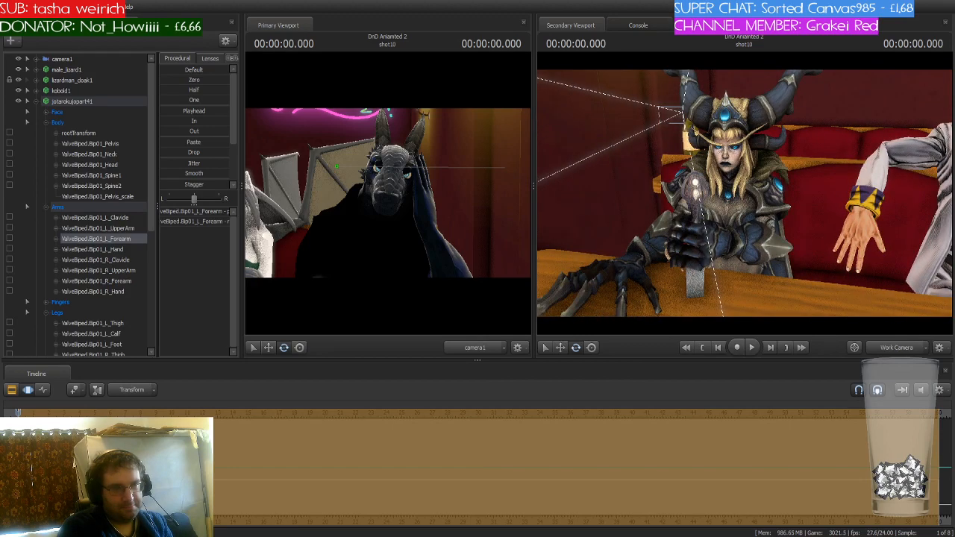
{"action": "key", "text": "w"}
{"action": "mouse_move", "coordinate": [745, 193]}
{"action": "left_mouse_down"}
{"action": "mouse_move", "coordinate": [746, 176]}
{"action": "mouse_move", "coordinate": [755, 186]}
{"action": "left_mouse_up"}
{"action": "key", "text": "s"}
{"action": "key", "text": "w"}
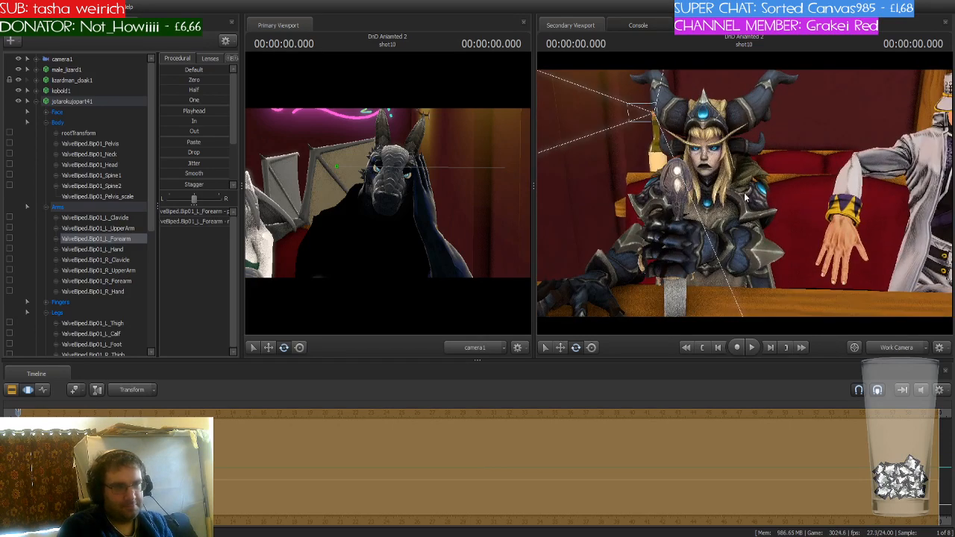
Collapse jotarokujopart41, expand alexstrasza1's bones, and select the arm left wrist bone near the knife.
{"action": "left_click", "coordinate": [36, 102]}
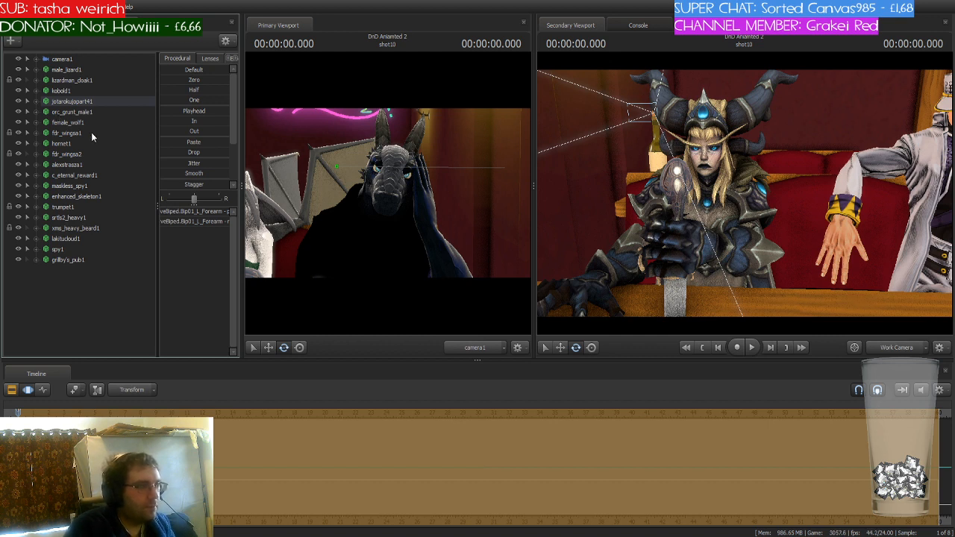
{"action": "left_click", "coordinate": [34, 165]}
{"action": "left_click_drag", "start_coordinate": [580, 256], "coordinate": [745, 194]}
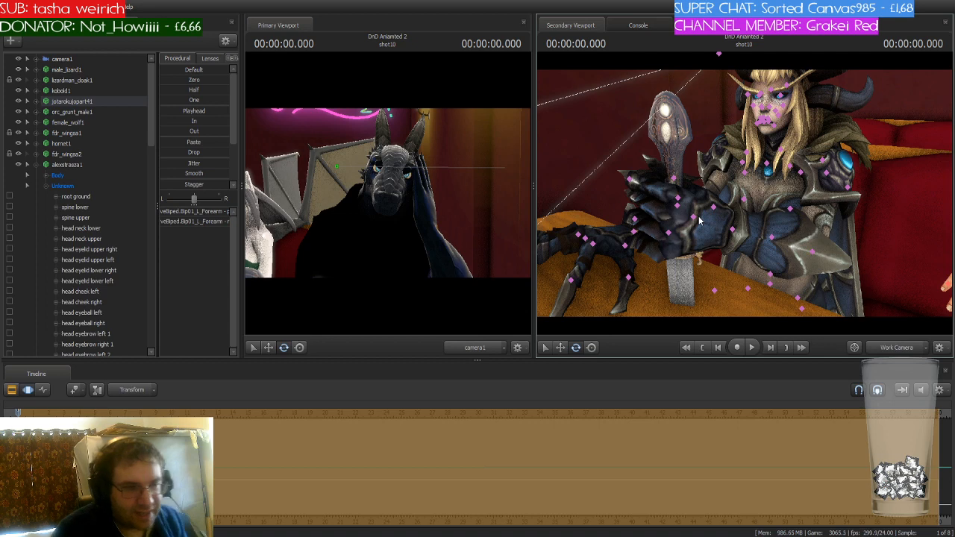
{"action": "left_click_drag", "start_coordinate": [700, 221], "coordinate": [744, 193]}
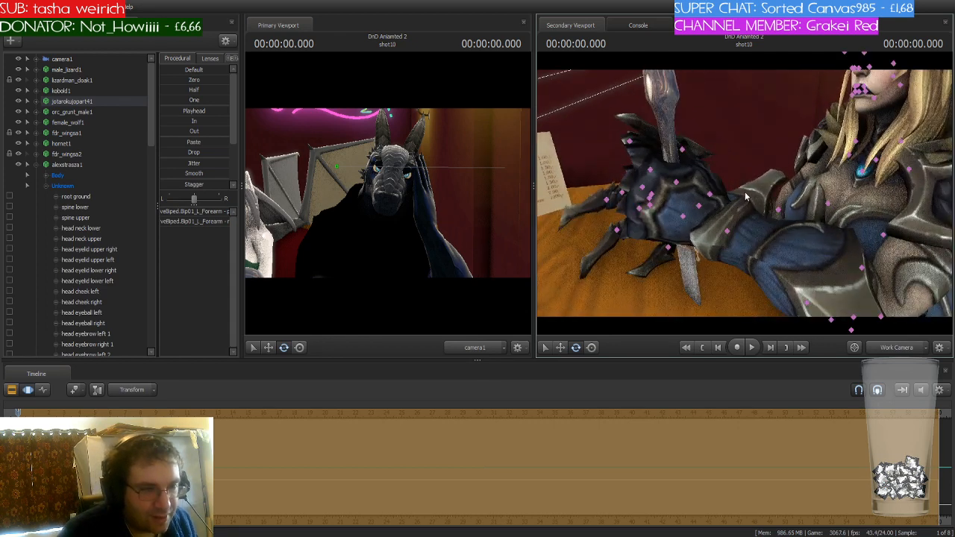
{"action": "left_click", "coordinate": [699, 209]}
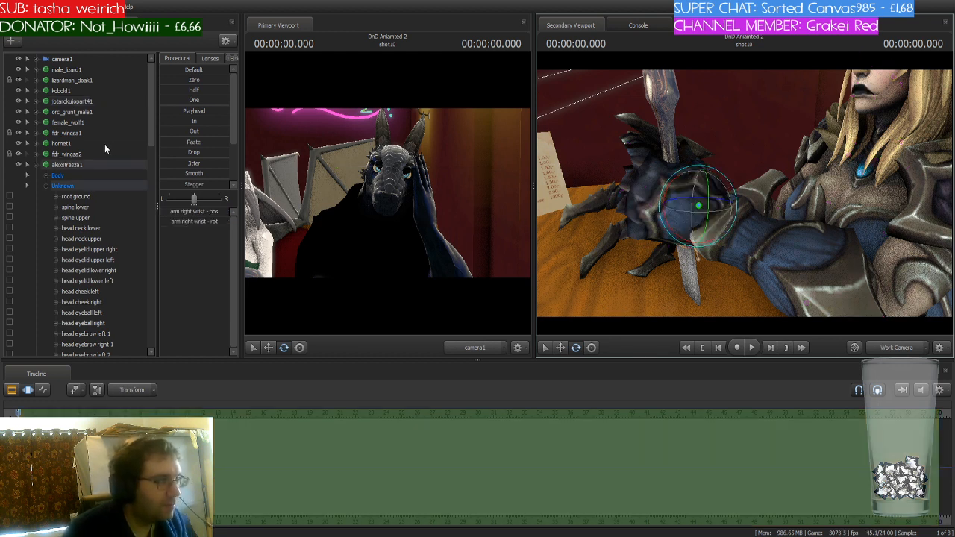
{"action": "left_click_drag", "start_coordinate": [707, 225], "coordinate": [719, 232]}
{"action": "left_click", "coordinate": [719, 232]}
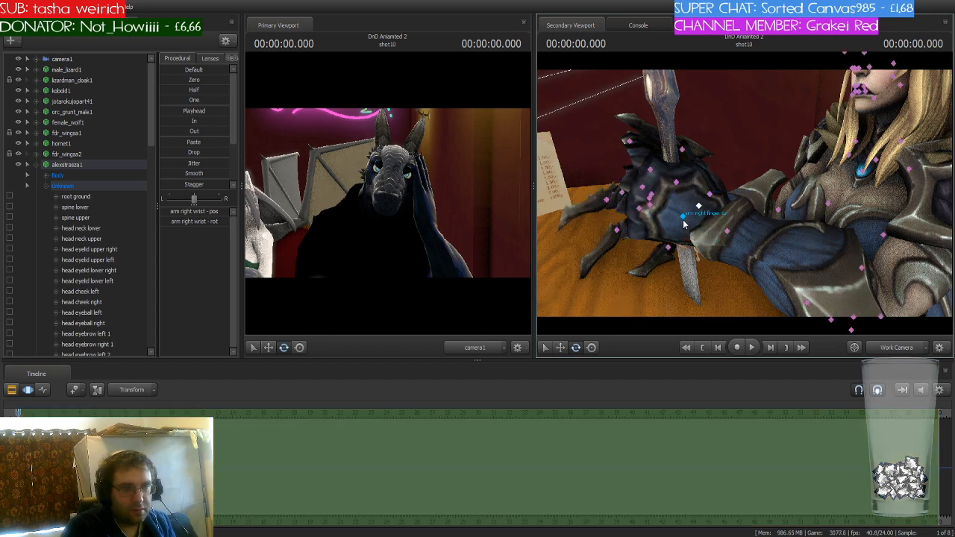
{"action": "left_click", "coordinate": [683, 218]}
{"action": "left_click_drag", "start_coordinate": [698, 231], "coordinate": [747, 244]}
{"action": "left_click", "coordinate": [727, 233], "text": "ctrl"}
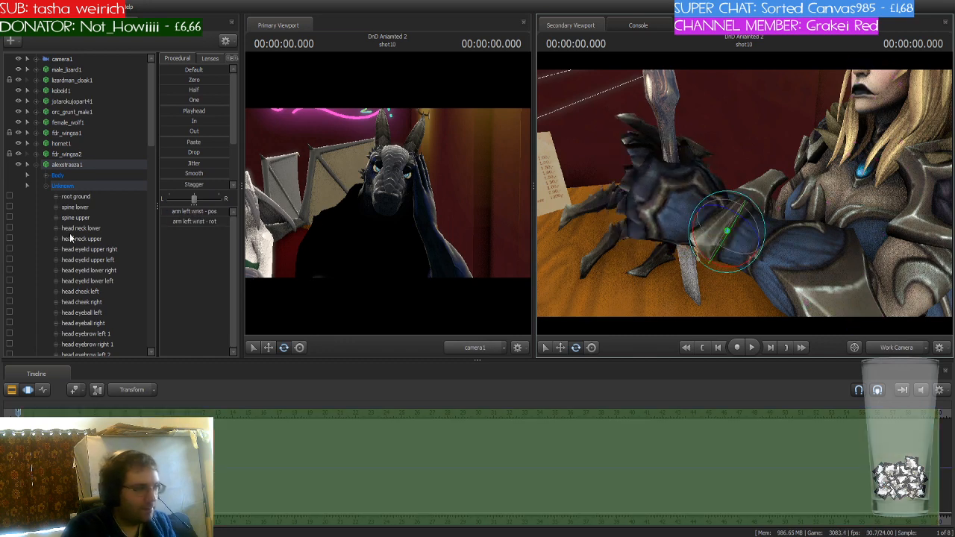
Lock c_eternal_reward1's rootTransform to alexstrasza1's arm left wrist bone, and collapse the alexstrasza1 hierarchy.
{"action": "scroll", "coordinate": [84, 227], "scroll_direction": "down", "scroll_amount": 2}
{"action": "scroll", "coordinate": [88, 225], "scroll_direction": "down", "scroll_amount": 7}
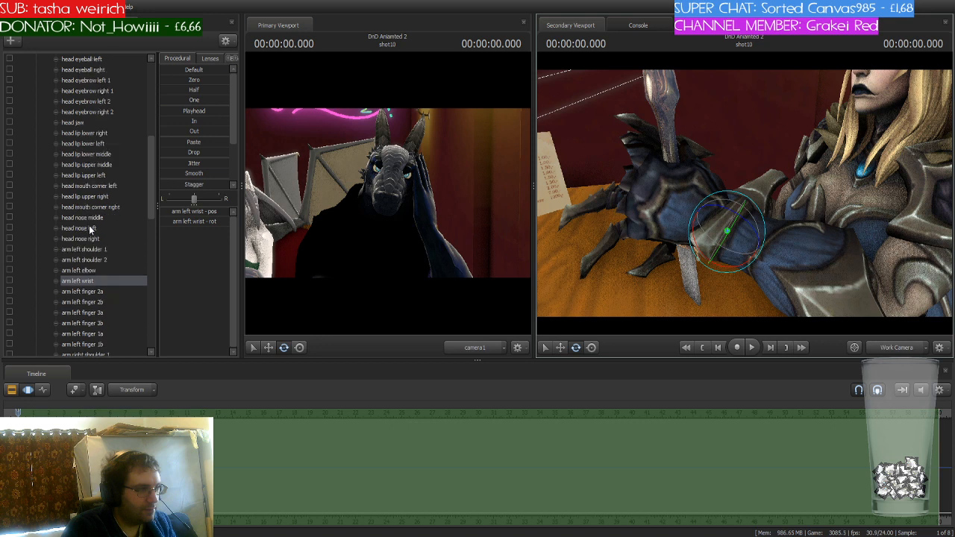
{"action": "scroll", "coordinate": [89, 225], "scroll_direction": "down", "scroll_amount": 11}
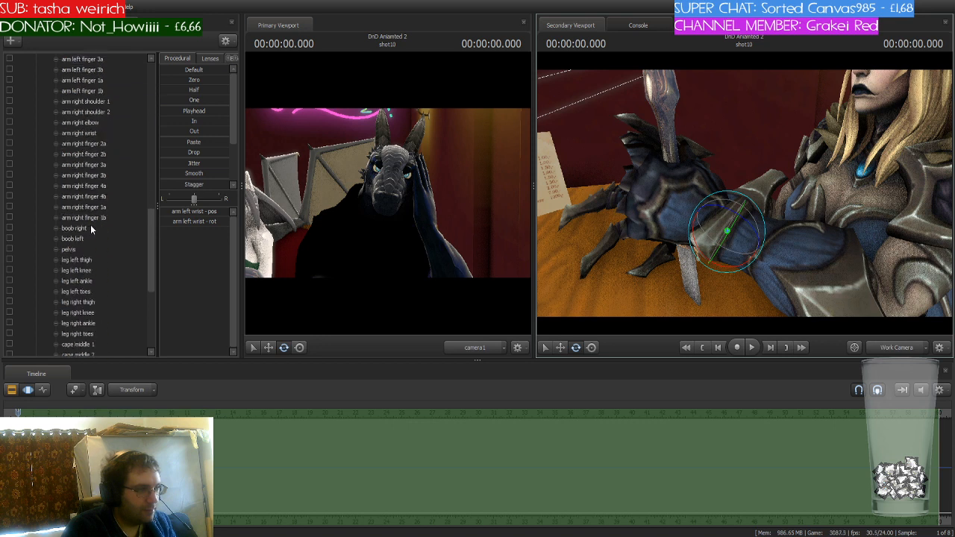
{"action": "scroll", "coordinate": [90, 228], "scroll_direction": "down", "scroll_amount": 2}
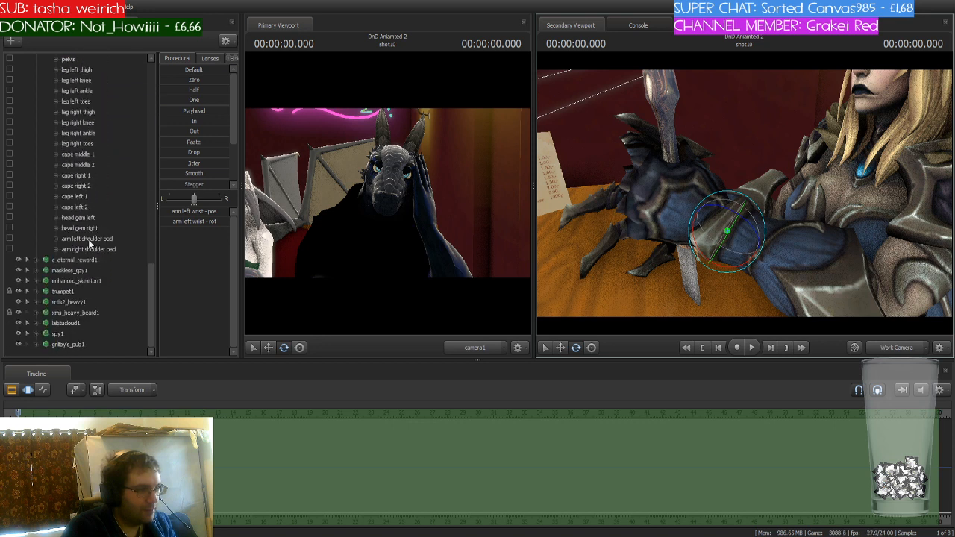
{"action": "left_click", "coordinate": [36, 261]}
{"action": "left_click", "coordinate": [45, 271]}
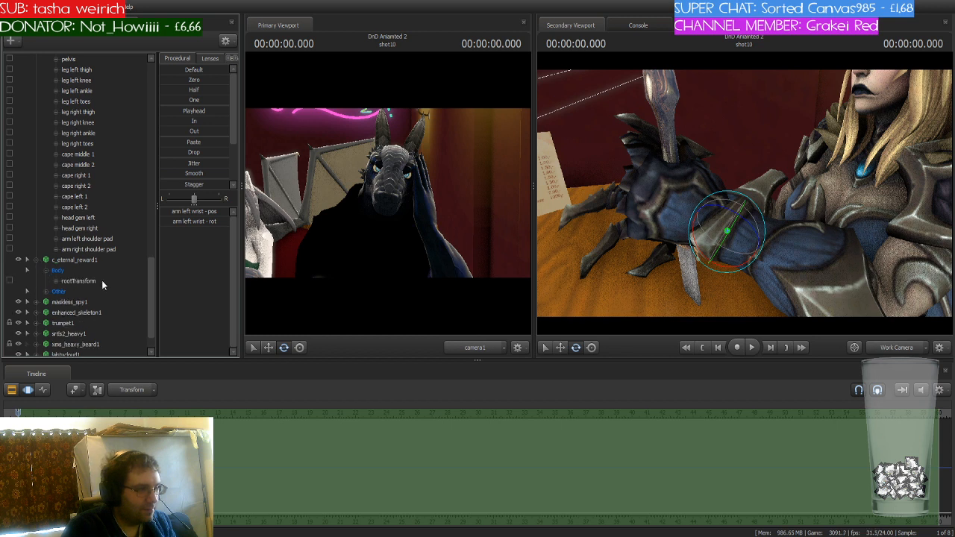
{"action": "scroll", "coordinate": [112, 275], "scroll_direction": "up", "scroll_amount": 9}
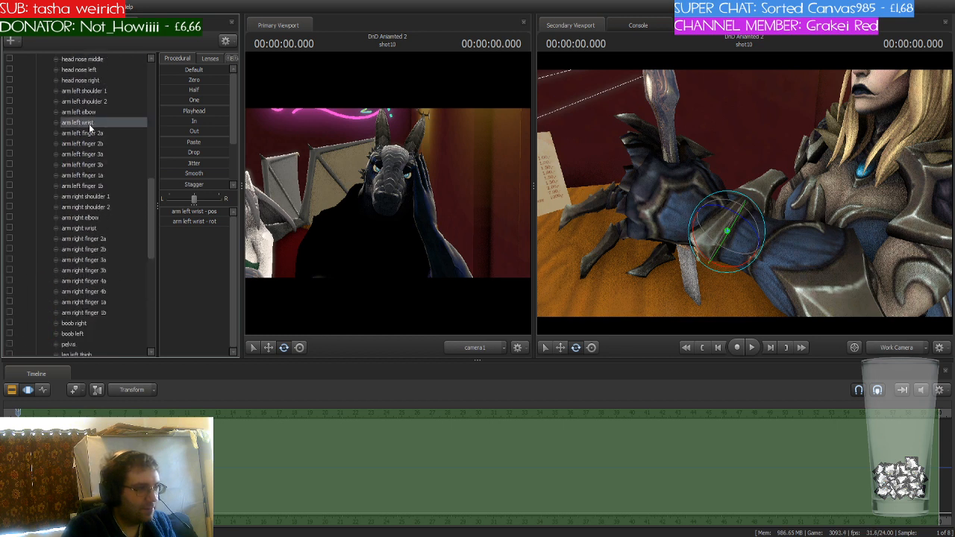
{"action": "left_click_drag", "start_coordinate": [89, 129], "coordinate": [100, 249]}
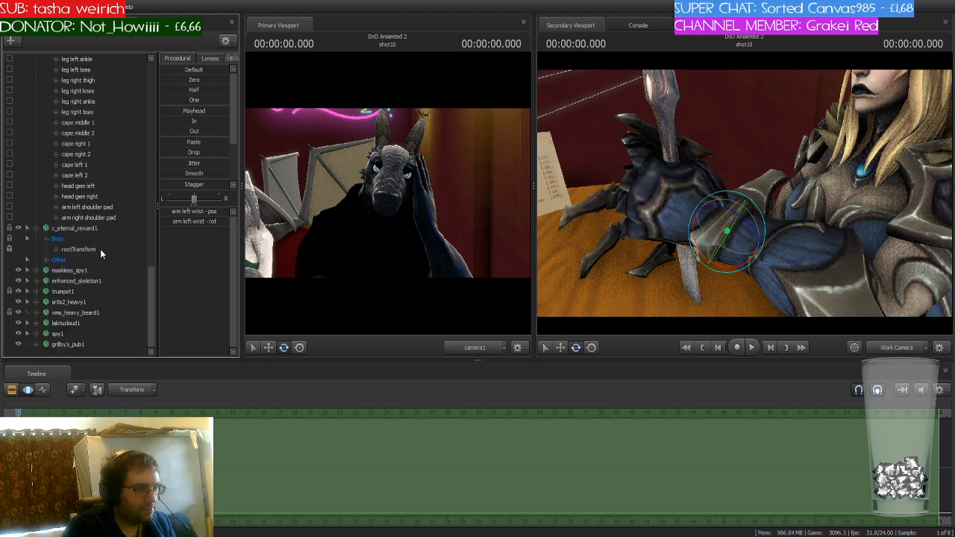
{"action": "scroll", "coordinate": [44, 236], "scroll_direction": "up", "scroll_amount": 15}
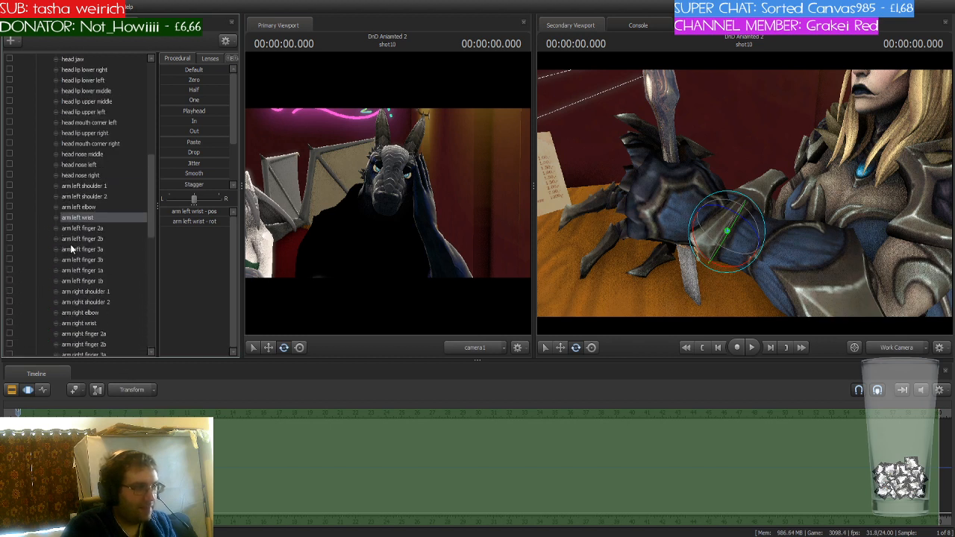
{"action": "scroll", "coordinate": [70, 244], "scroll_direction": "up", "scroll_amount": 4}
{"action": "left_click", "coordinate": [35, 165]}
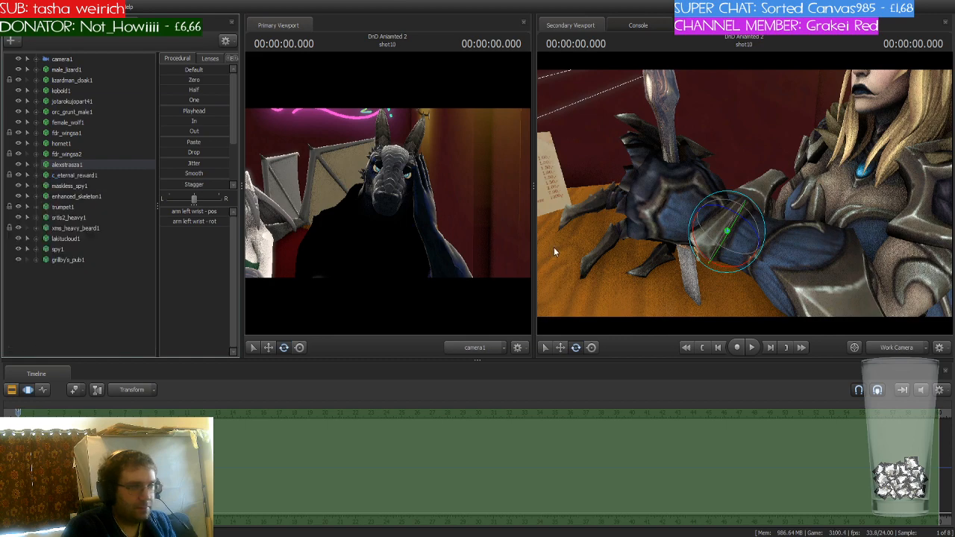
Rotate alexstrasza1's arm left shoulder 2 bone to reposition the arm holding the knife.
{"action": "left_click_drag", "start_coordinate": [751, 235], "coordinate": [744, 189]}
{"action": "key", "text": "ctrl+z"}
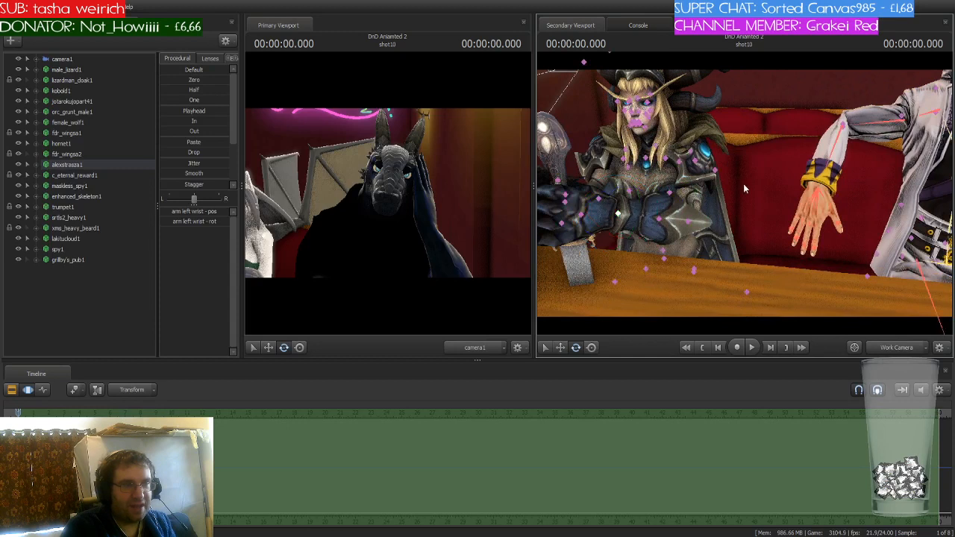
{"action": "left_click", "coordinate": [694, 165]}
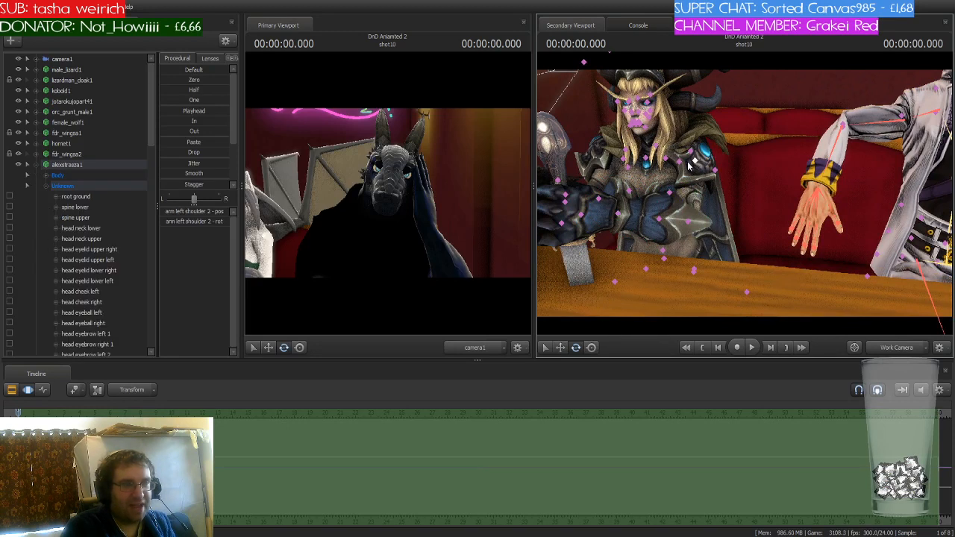
{"action": "left_click", "coordinate": [714, 169]}
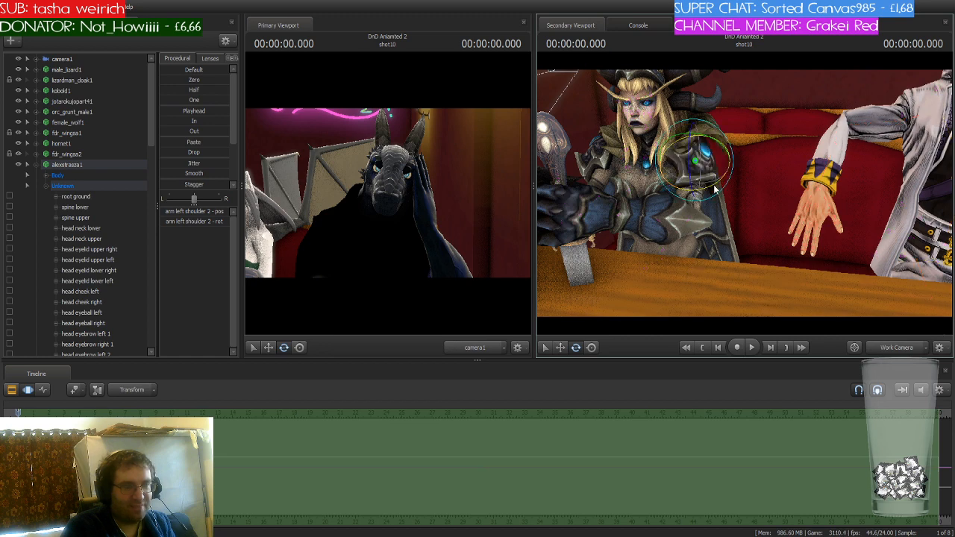
{"action": "left_click_drag", "start_coordinate": [745, 197], "coordinate": [775, 205]}
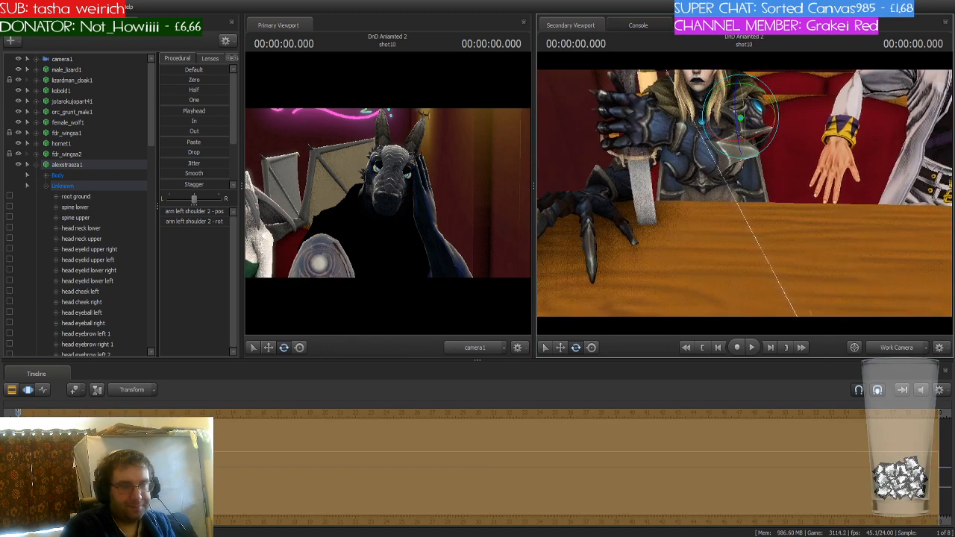
Rotate alexstrasza1's arm right elbow bone to bring the right hand across the tabletop.
{"action": "key", "text": "ctrl"}
{"action": "left_click", "coordinate": [636, 176], "text": "ctrl"}
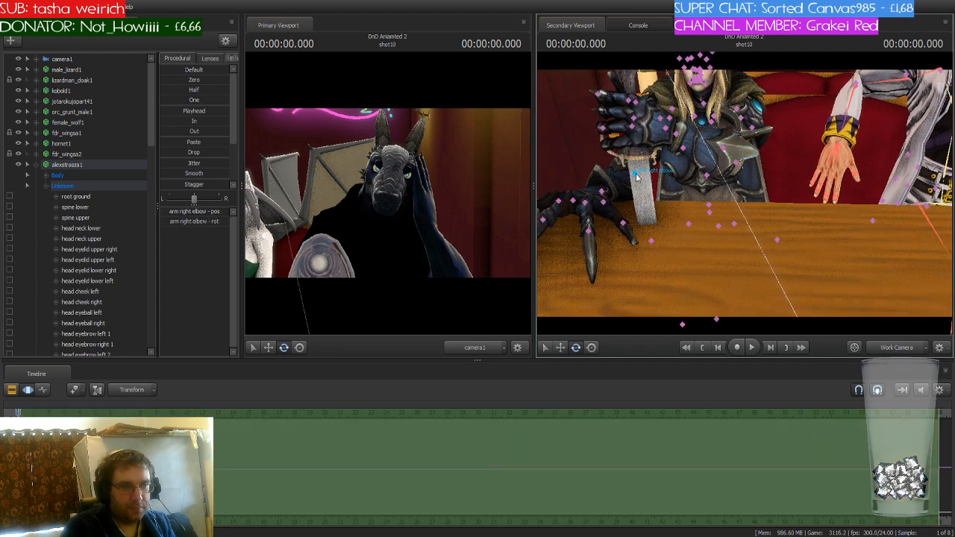
{"action": "left_click_drag", "start_coordinate": [648, 185], "coordinate": [665, 189]}
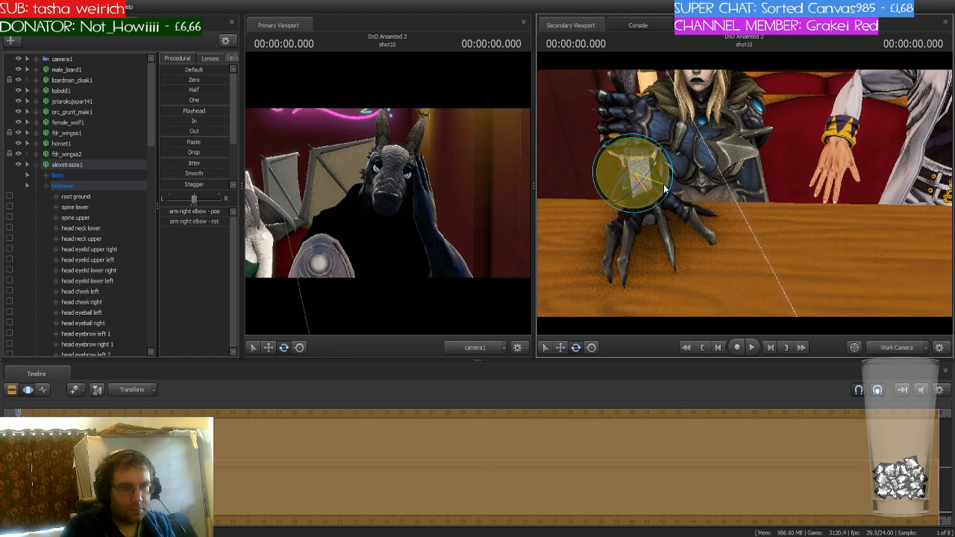
Adjust alexstrasza1's arm left shoulder 2 and arm left elbow bones to refine the knife arm's pose.
{"action": "key", "text": "w"}
{"action": "left_click_drag", "start_coordinate": [705, 232], "coordinate": [779, 189]}
{"action": "key", "text": "s"}
{"action": "left_click", "coordinate": [712, 172]}
{"action": "key", "text": "a"}
{"action": "key", "text": "s"}
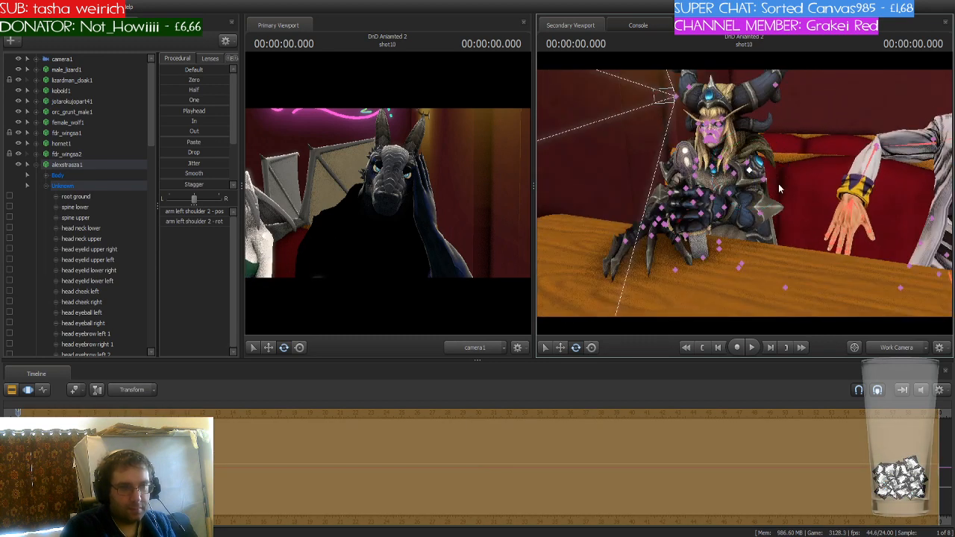
{"action": "left_click", "coordinate": [762, 215]}
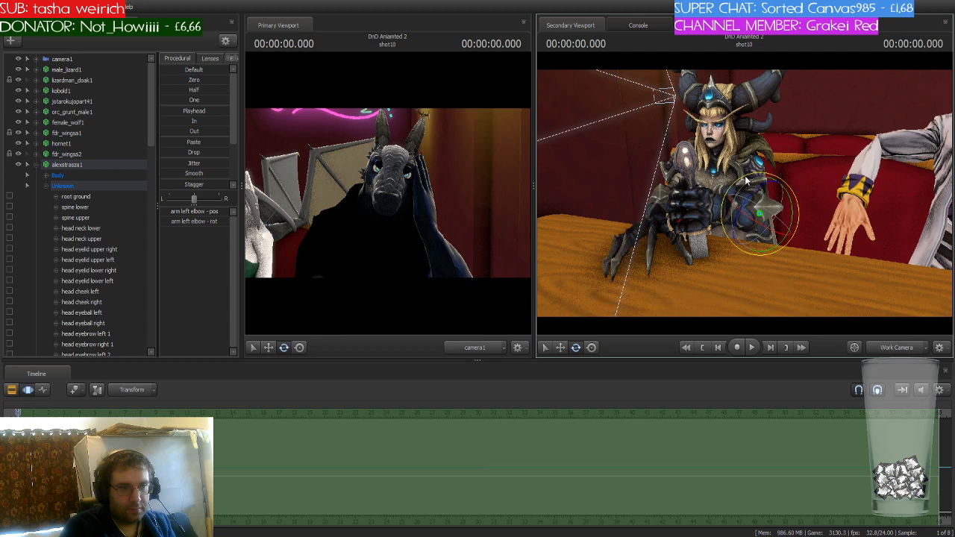
{"action": "left_click_drag", "start_coordinate": [749, 182], "coordinate": [893, 170]}
{"action": "key", "text": "a"}
{"action": "key", "text": "s"}
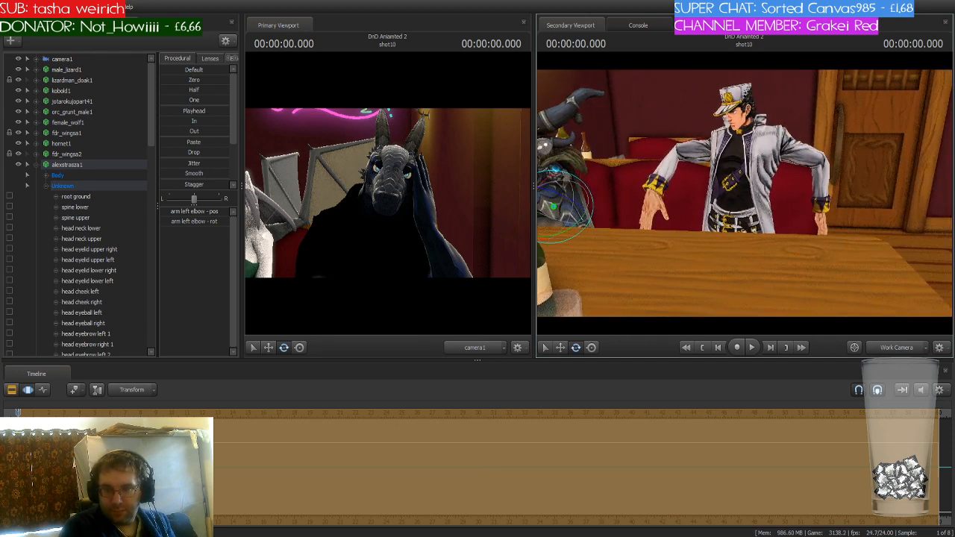
Bring the standing orc_grunt_male1 outside the tavern into view, and collapse alexstrasza1's bone hierarchy.
{"action": "key", "text": "w"}
{"action": "mouse_move", "coordinate": [744, 192]}
{"action": "left_mouse_down"}
{"action": "mouse_move", "coordinate": [806, 195]}
{"action": "mouse_move", "coordinate": [714, 192]}
{"action": "mouse_move", "coordinate": [814, 197]}
{"action": "mouse_move", "coordinate": [895, 187]}
{"action": "mouse_move", "coordinate": [858, 187]}
{"action": "mouse_move", "coordinate": [929, 196]}
{"action": "mouse_move", "coordinate": [744, 193]}
{"action": "left_mouse_up"}
{"action": "key", "text": "s"}
{"action": "key", "text": "s"}
{"action": "key", "text": "w"}
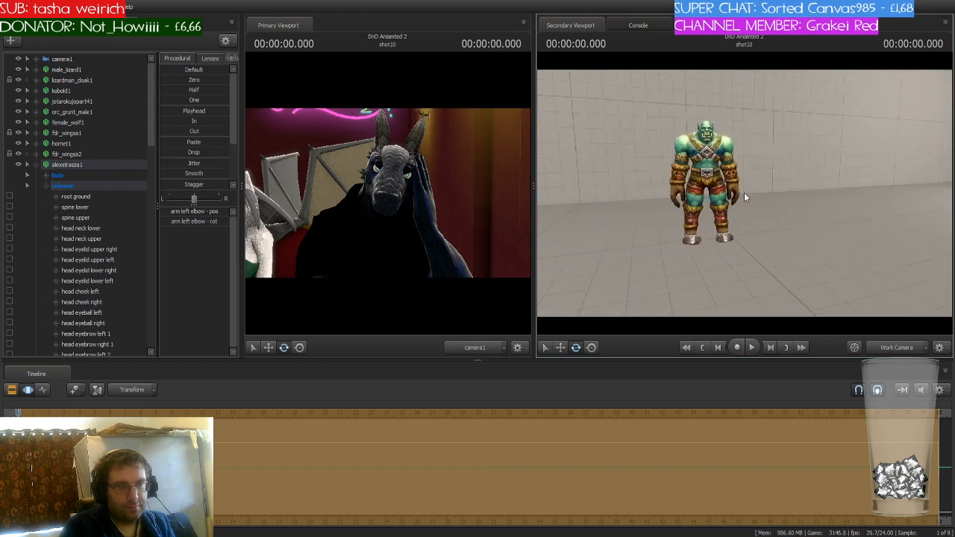
{"action": "left_click", "coordinate": [34, 165]}
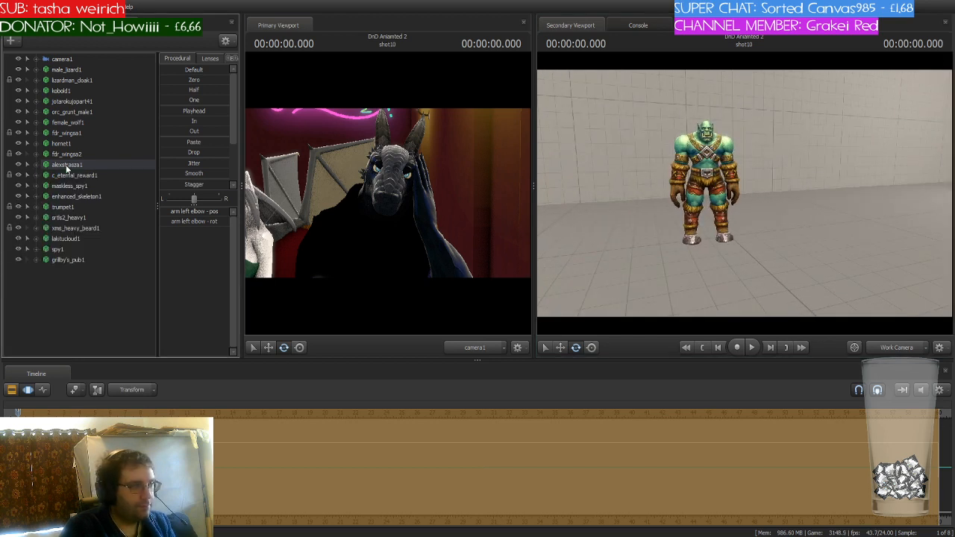
Move orc_grunt_male1 across the open floor toward the tavern.
{"action": "left_click", "coordinate": [90, 111]}
{"action": "left_click_drag", "start_coordinate": [610, 257], "coordinate": [662, 252]}
{"action": "key", "text": "s"}
{"action": "key", "text": "w"}
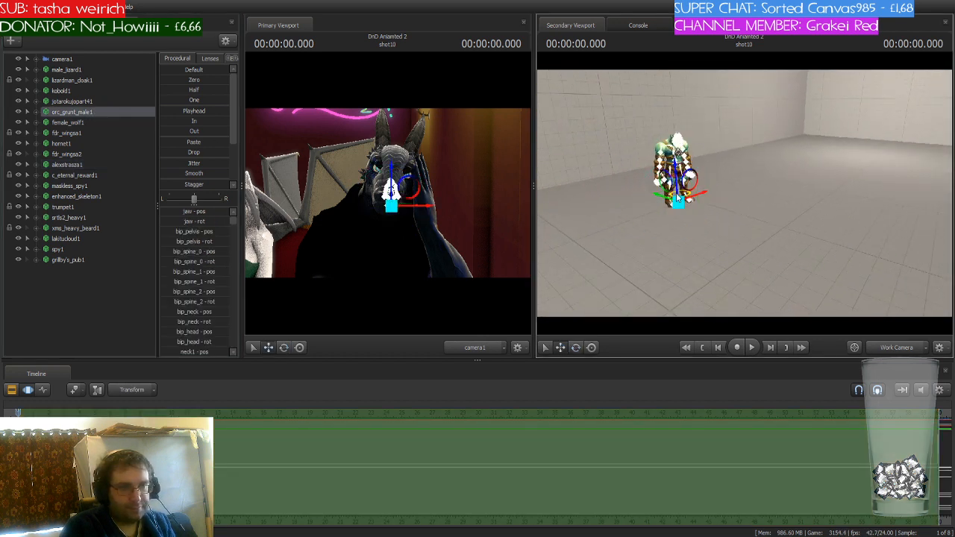
{"action": "left_click_drag", "start_coordinate": [677, 200], "coordinate": [910, 237]}
{"action": "left_click_drag", "start_coordinate": [711, 238], "coordinate": [928, 237]}
{"action": "key", "text": "a"}
{"action": "key", "text": "w"}
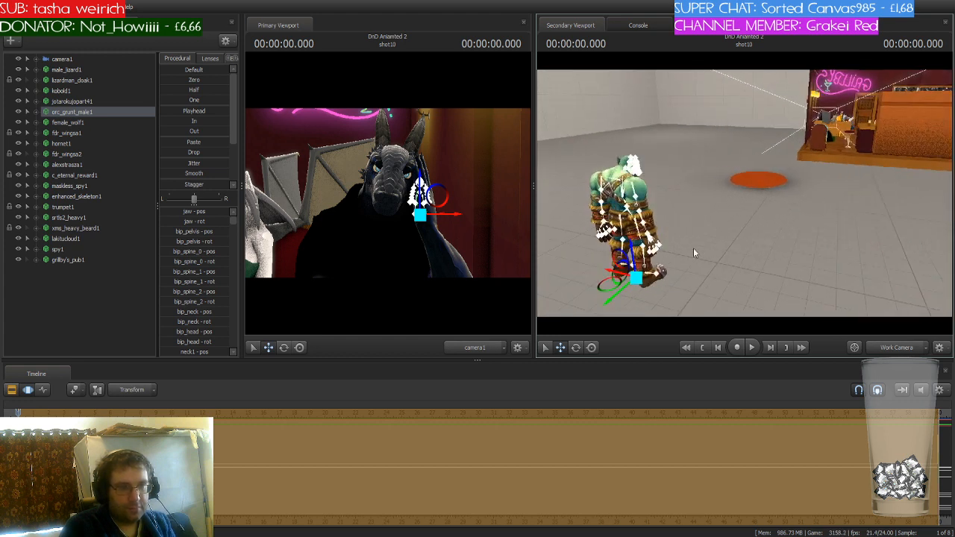
Move orc_grunt_male1 into the tavern, placing it beside the bar stools.
{"action": "left_click_drag", "start_coordinate": [621, 277], "coordinate": [837, 165]}
{"action": "left_click_drag", "start_coordinate": [808, 209], "coordinate": [746, 218]}
{"action": "key", "text": "w"}
{"action": "key", "text": "w"}
{"action": "key", "text": "w"}
{"action": "key", "text": "d"}
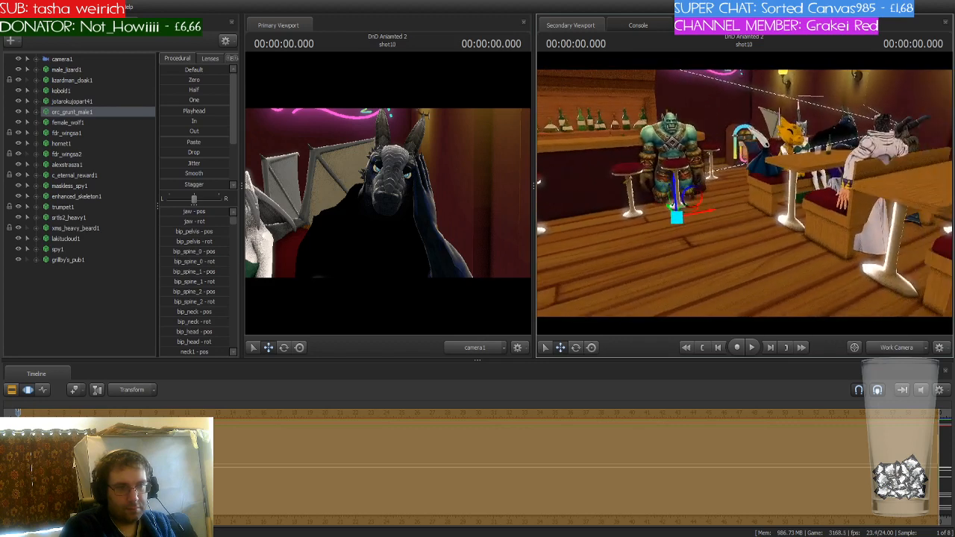
Lower orc_grunt_male1 vertically from its spot beside the bar stools and adjust its placement near the booths.
{"action": "left_click_drag", "start_coordinate": [676, 184], "coordinate": [681, 258]}
{"action": "left_click", "coordinate": [691, 279], "text": "ctrl"}
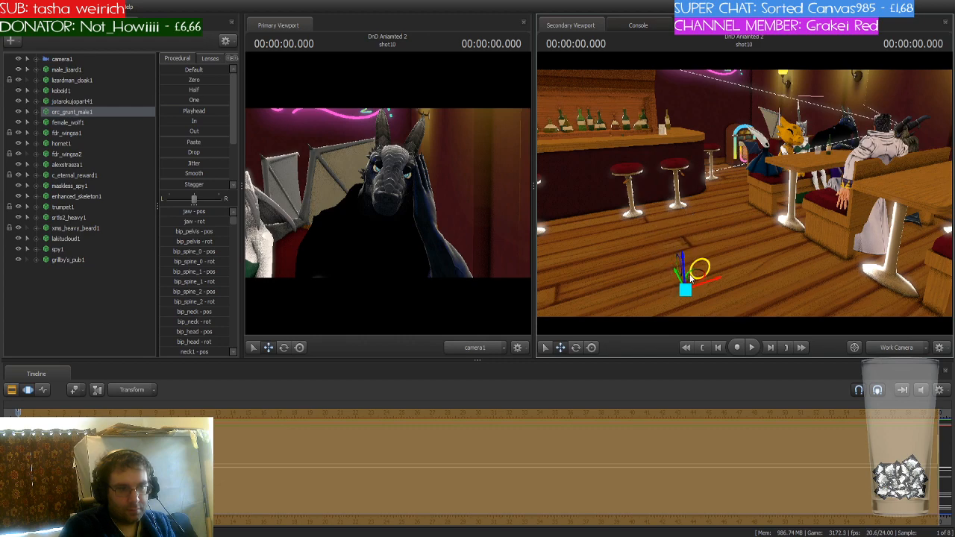
{"action": "left_click_drag", "start_coordinate": [691, 279], "coordinate": [774, 243]}
Rotate male_lizard1's bip_lowerArm_l bone to reposition the left forearm over the booth table.
{"action": "key", "text": "ctrl"}
{"action": "key", "text": "w"}
{"action": "key", "text": "w"}
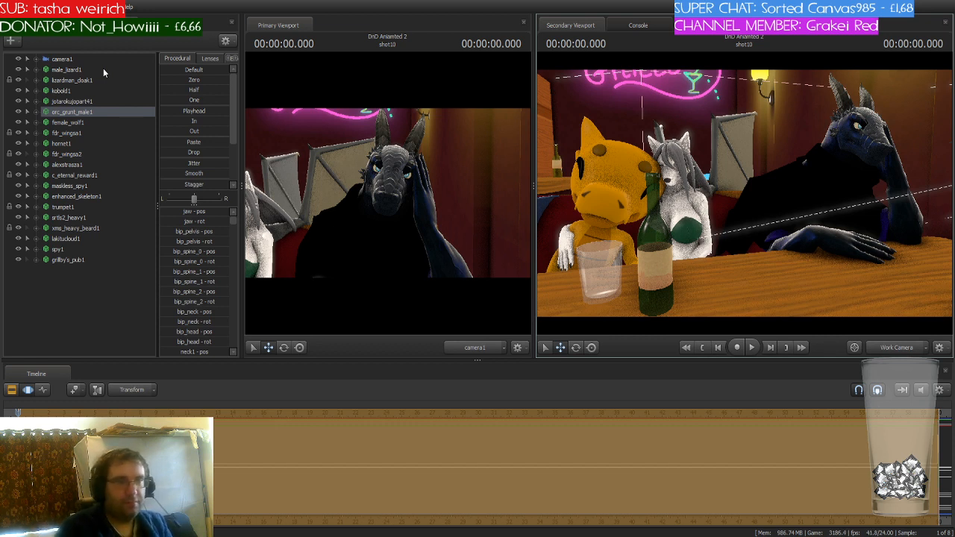
{"action": "left_click_drag", "start_coordinate": [744, 193], "coordinate": [722, 155]}
{"action": "left_click", "coordinate": [704, 135]}
{"action": "key", "text": "e"}
{"action": "left_click", "coordinate": [713, 180], "text": "ctrl"}
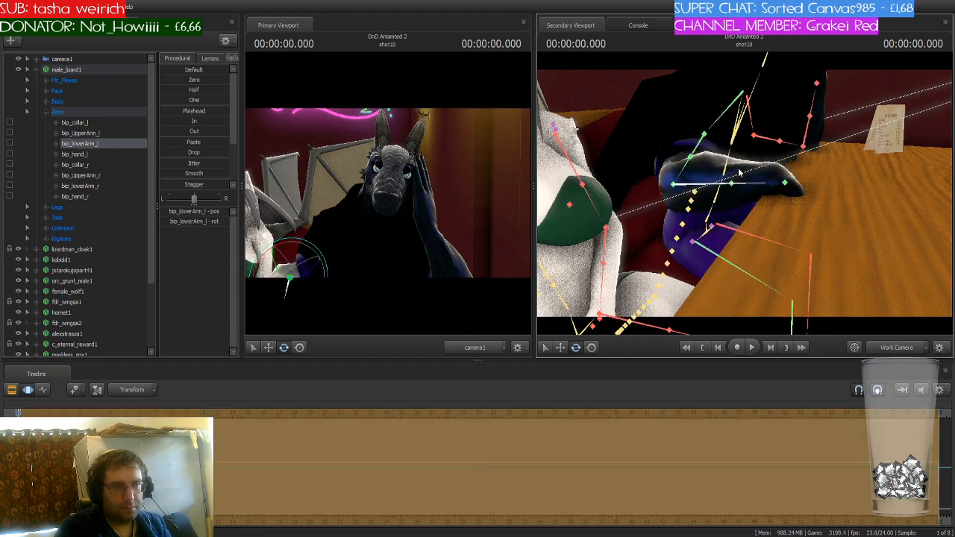
Rotate male_lizard1's bip_hand_l bone so the left hand lies flat on the tabletop.
{"action": "left_click", "coordinate": [783, 186], "text": "ctrl"}
{"action": "left_click_drag", "start_coordinate": [782, 154], "coordinate": [758, 172]}
{"action": "left_click_drag", "start_coordinate": [872, 205], "coordinate": [745, 200]}
{"action": "key", "text": "w"}
{"action": "key", "text": "w"}
{"action": "key", "text": "ctrl"}
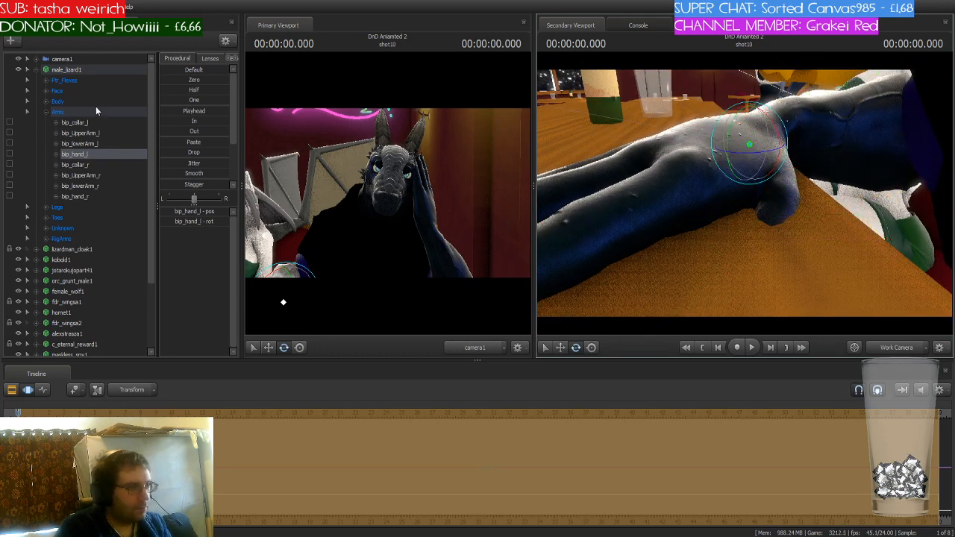
Check male_lizard1's RigArms group and inspect the left hand on the tabletop from several angles.
{"action": "left_click", "coordinate": [88, 69]}
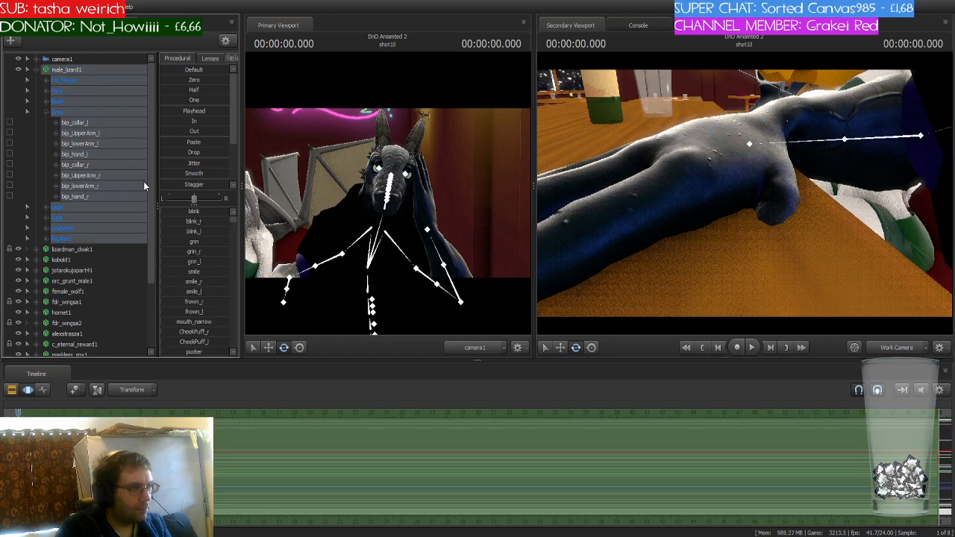
{"action": "left_click", "coordinate": [57, 239]}
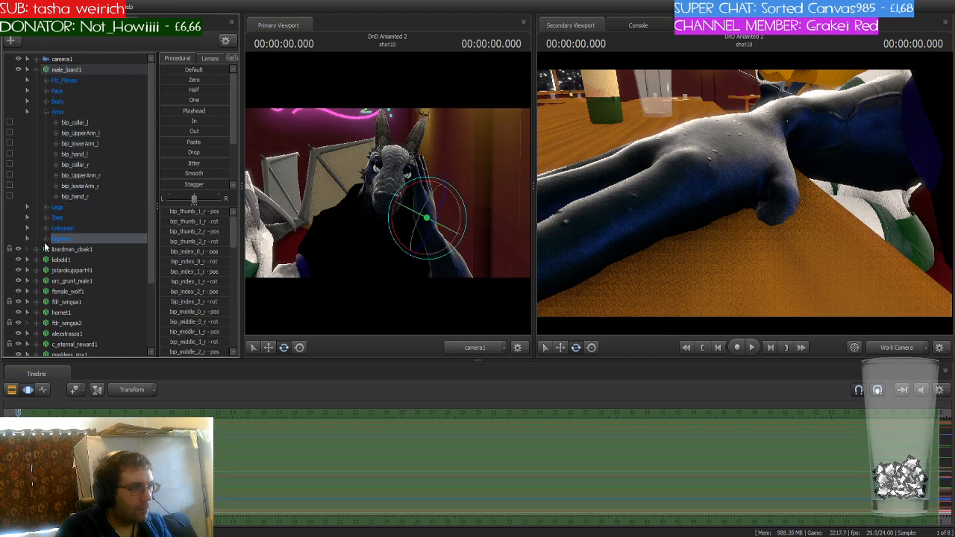
{"action": "left_click_drag", "start_coordinate": [707, 177], "coordinate": [697, 197]}
{"action": "key", "text": "ctrl"}
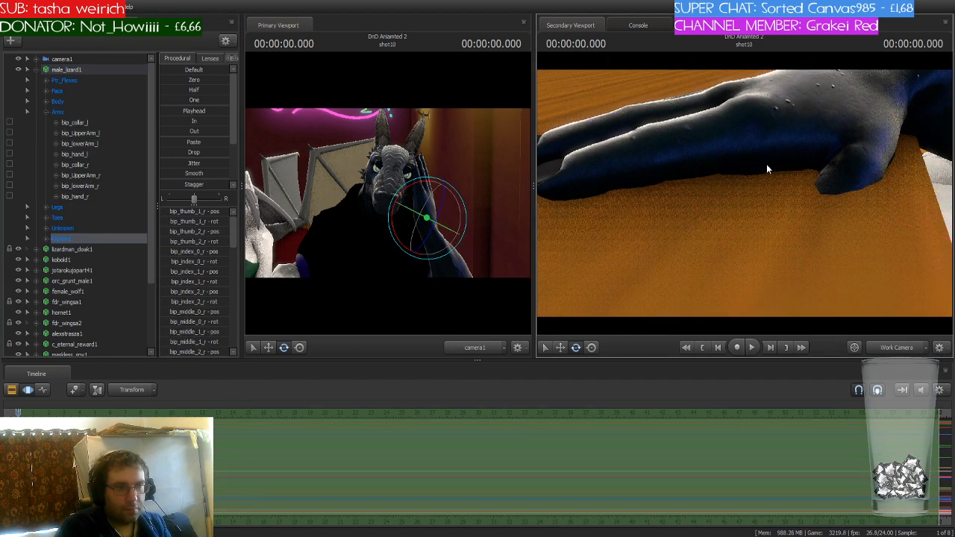
{"action": "left_click_drag", "start_coordinate": [767, 169], "coordinate": [832, 179]}
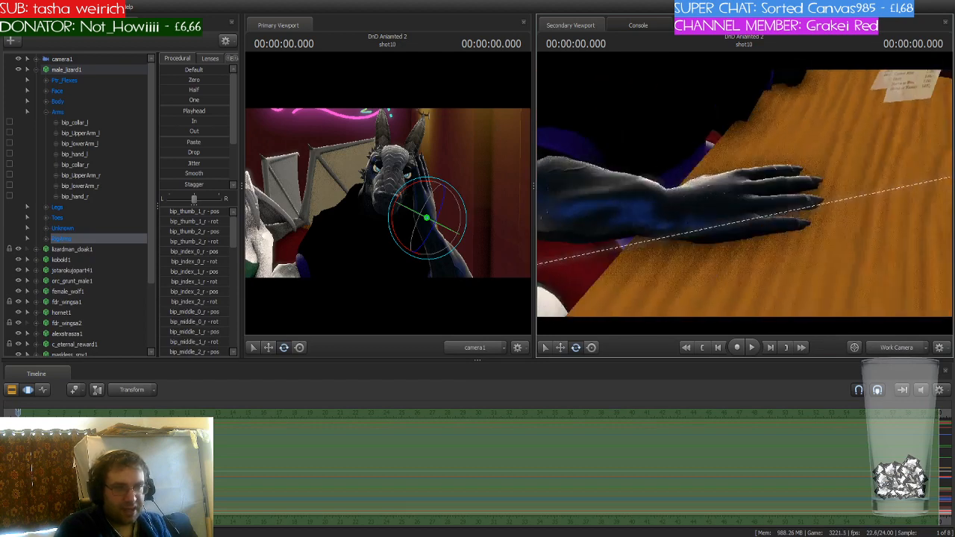
{"action": "left_click_drag", "start_coordinate": [745, 193], "coordinate": [744, 196]}
{"action": "key", "text": "ctrl"}
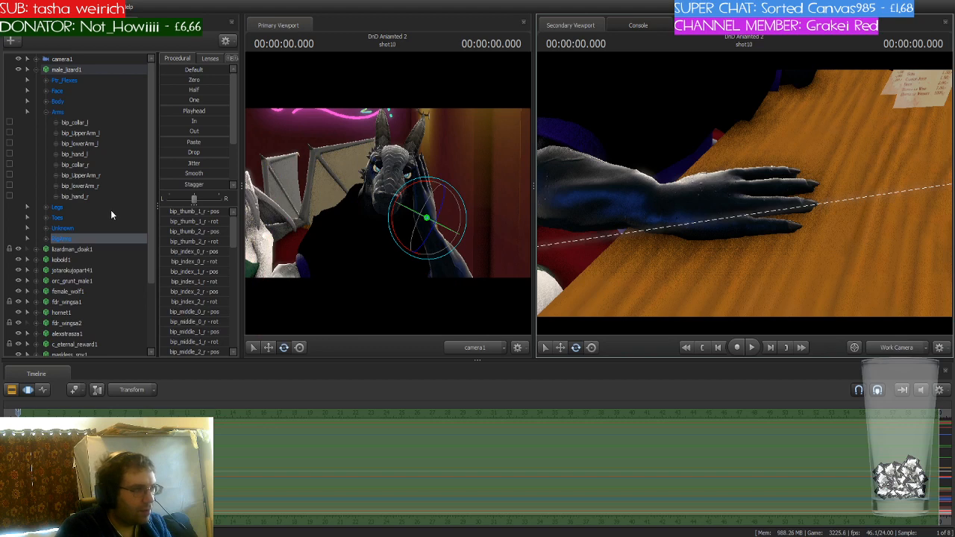
{"action": "left_click", "coordinate": [75, 70]}
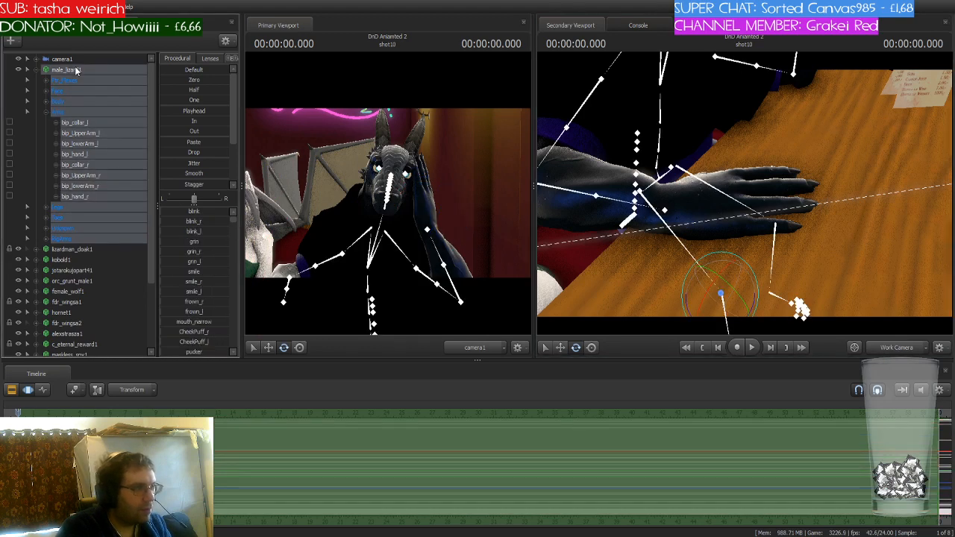
{"action": "key", "text": "h"}
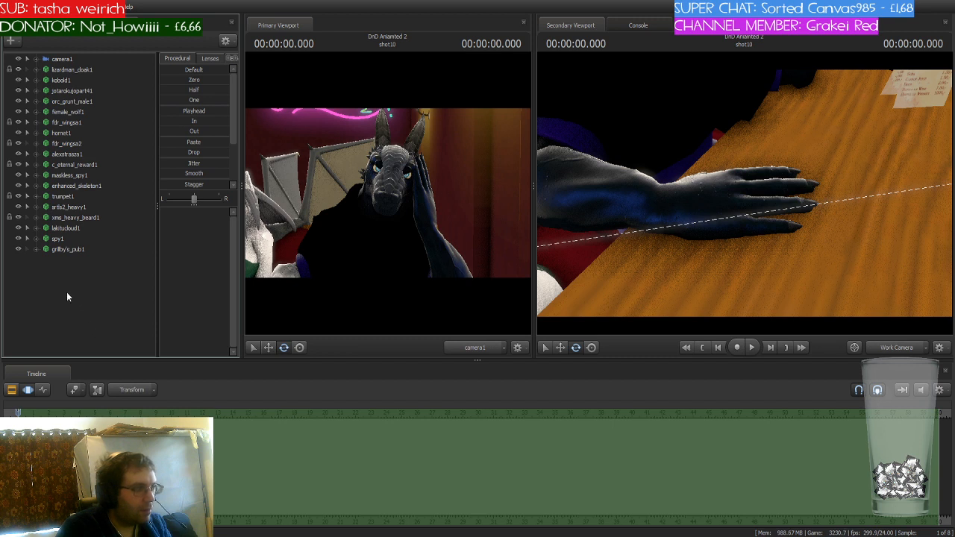
{"action": "key", "text": "ctrl+z"}
Look through male_lizard1's control groups, including Unknown and RigArms, and inspect the characters seated around the booth table.
{"action": "left_click", "coordinate": [74, 68]}
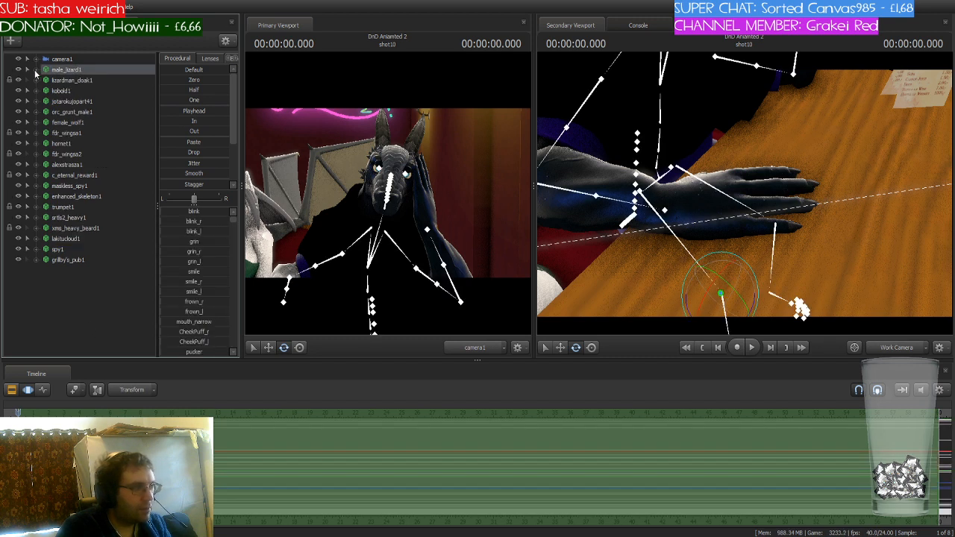
{"action": "left_click", "coordinate": [35, 70]}
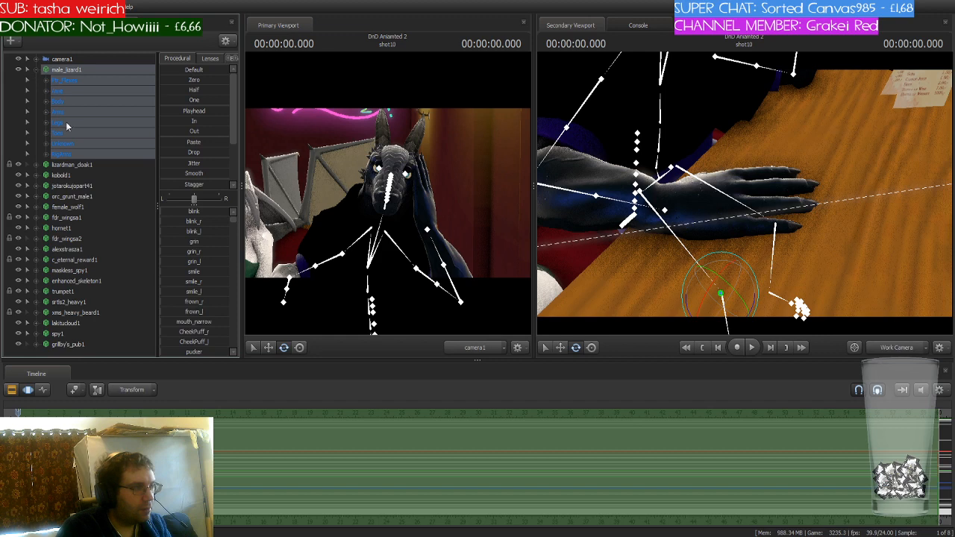
{"action": "left_click", "coordinate": [73, 143]}
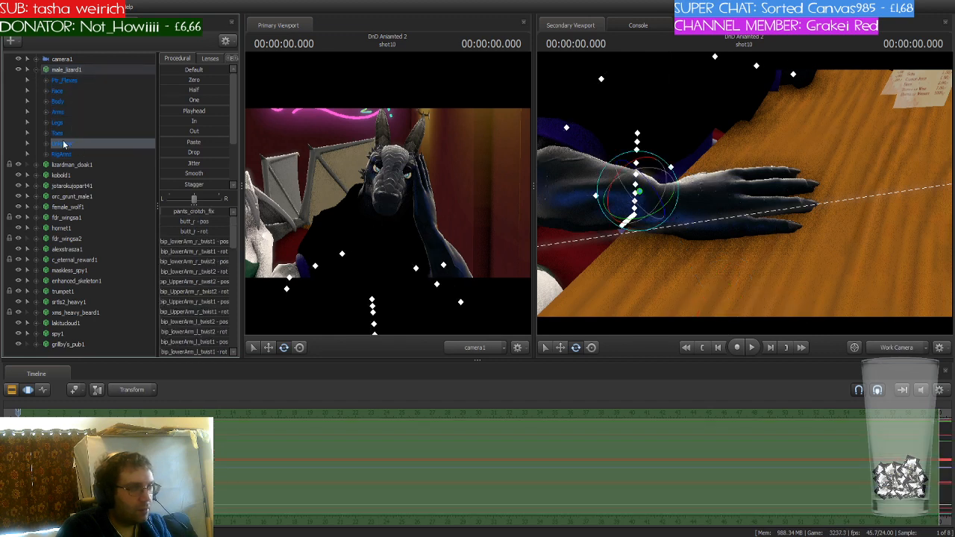
{"action": "left_click", "coordinate": [59, 155]}
{"action": "left_click", "coordinate": [42, 155]}
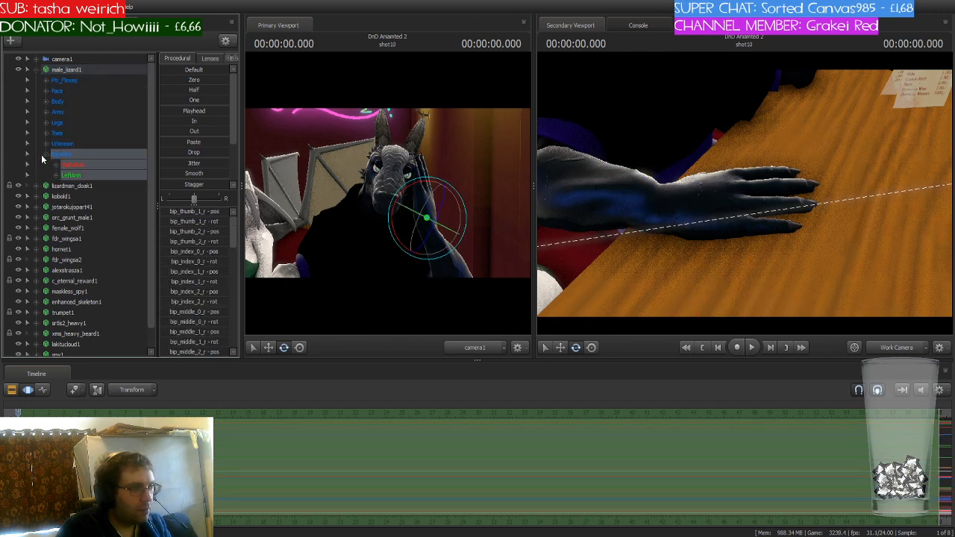
{"action": "left_click", "coordinate": [43, 155]}
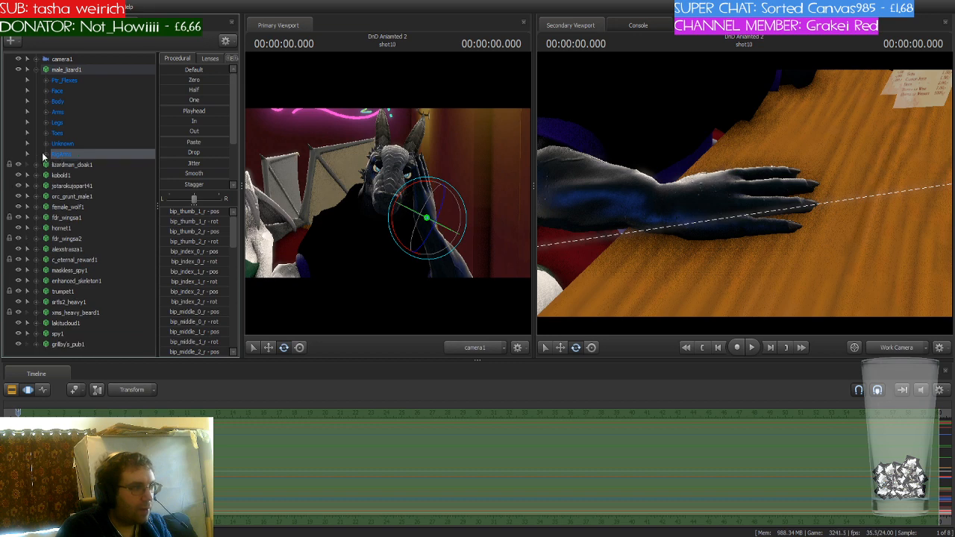
{"action": "left_click", "coordinate": [82, 77]}
{"action": "left_click_drag", "start_coordinate": [692, 194], "coordinate": [743, 187]}
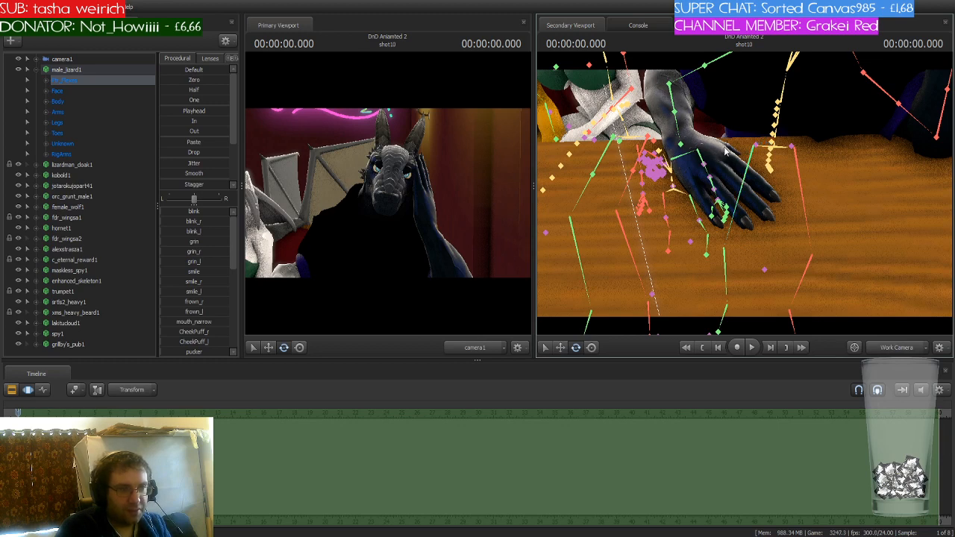
{"action": "key", "text": "s"}
{"action": "left_click_drag", "start_coordinate": [870, 181], "coordinate": [847, 149]}
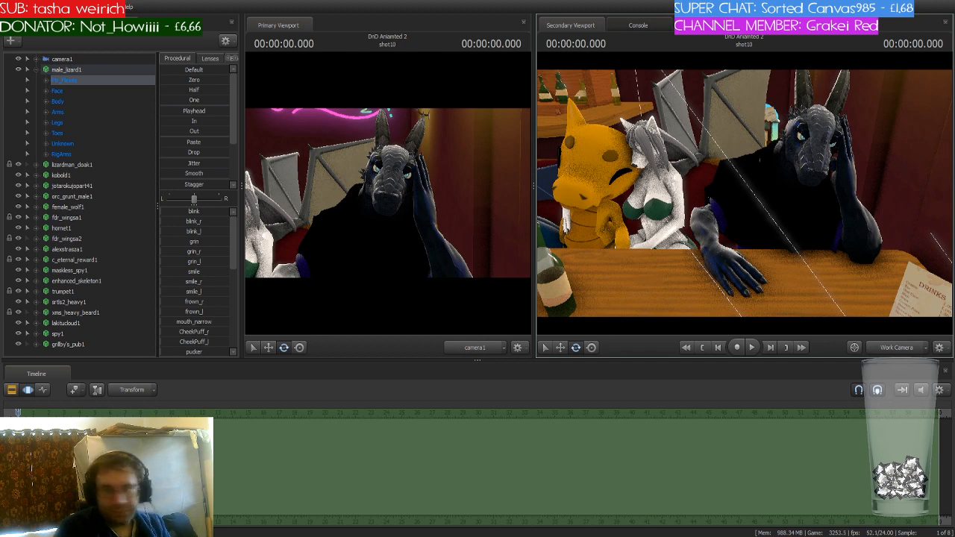
{"action": "left_click_drag", "start_coordinate": [844, 176], "coordinate": [744, 195]}
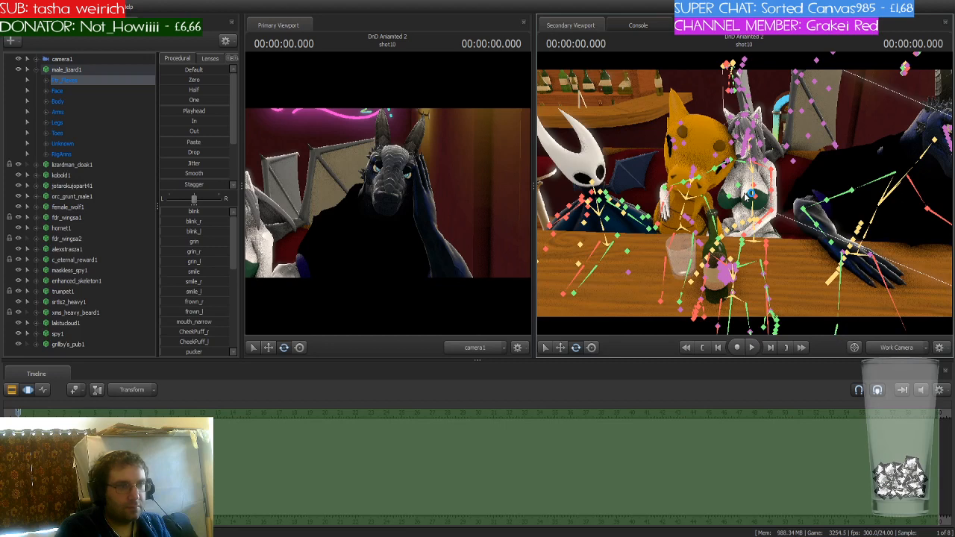
Apply a rig with RigBody, RigLegs and RigArms controls to male_lizard1.
{"action": "left_click", "coordinate": [87, 69]}
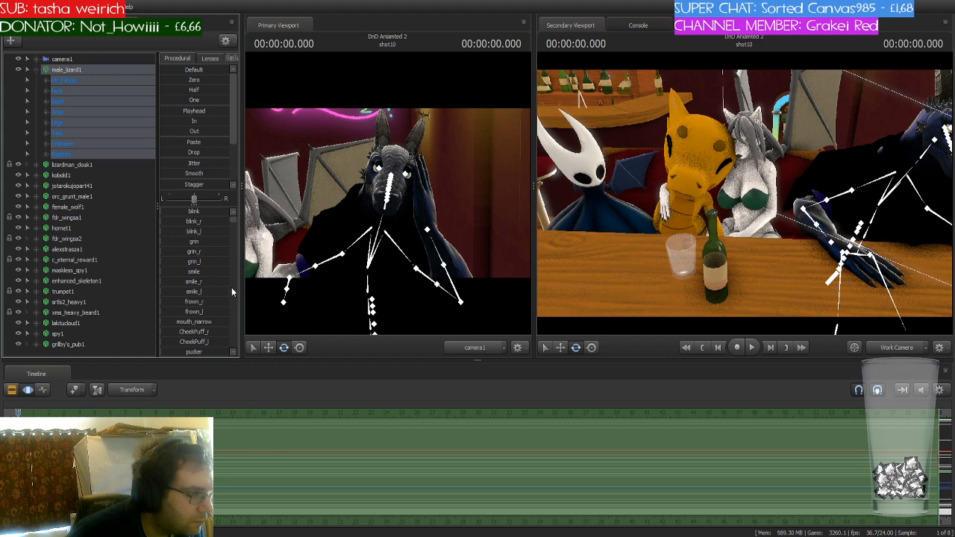
{"action": "left_click_drag", "start_coordinate": [572, 229], "coordinate": [587, 229]}
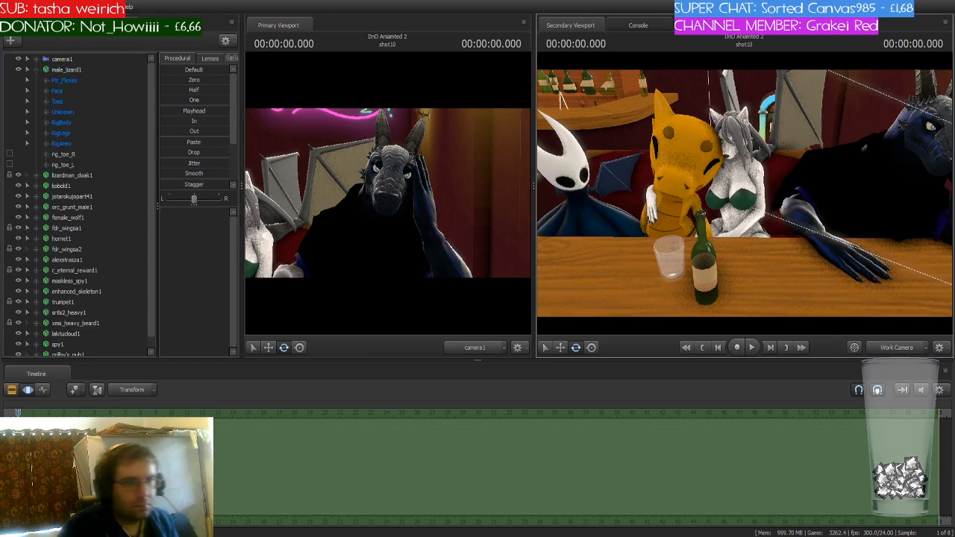
Rotate male_lizard1's rig_hand_L control to adjust how the left hand rests on the tabletop.
{"action": "left_click_drag", "start_coordinate": [744, 192], "coordinate": [716, 200]}
{"action": "key", "text": "w"}
{"action": "key", "text": "ctrl"}
{"action": "key", "text": "w"}
{"action": "key", "text": "d"}
{"action": "key", "text": "ctrl"}
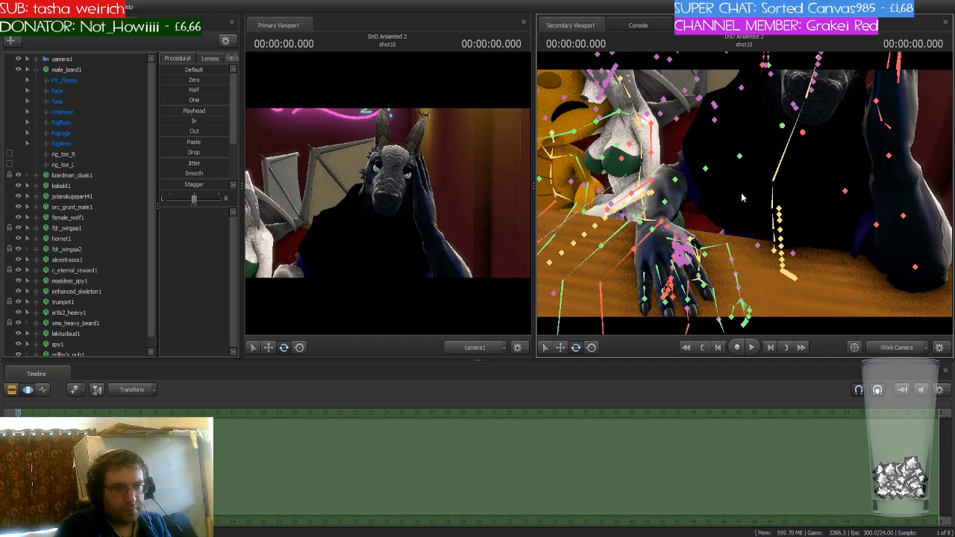
{"action": "key", "text": "a"}
{"action": "left_click_drag", "start_coordinate": [751, 185], "coordinate": [745, 195]}
{"action": "key", "text": "ctrl"}
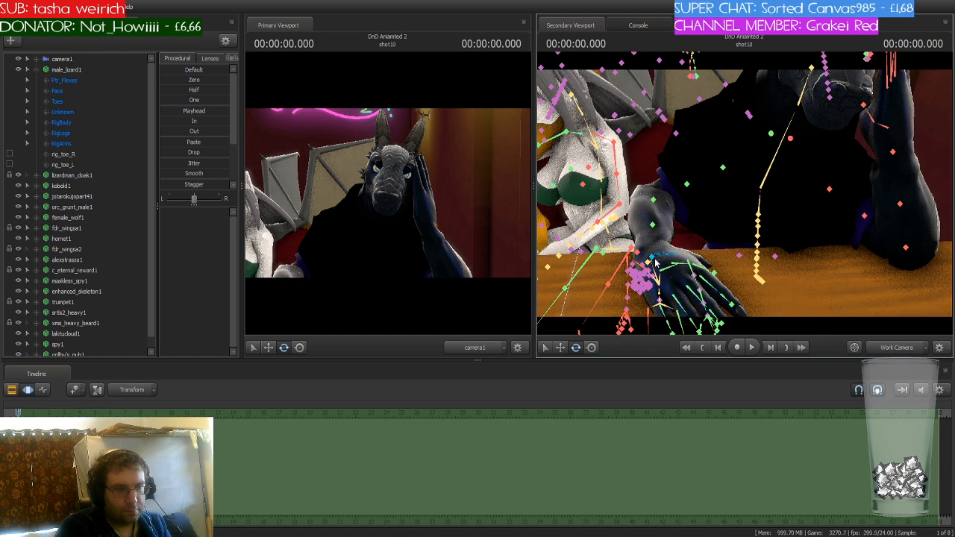
{"action": "key", "text": "a"}
{"action": "left_click_drag", "start_coordinate": [655, 260], "coordinate": [631, 236]}
{"action": "key", "text": "ctrl"}
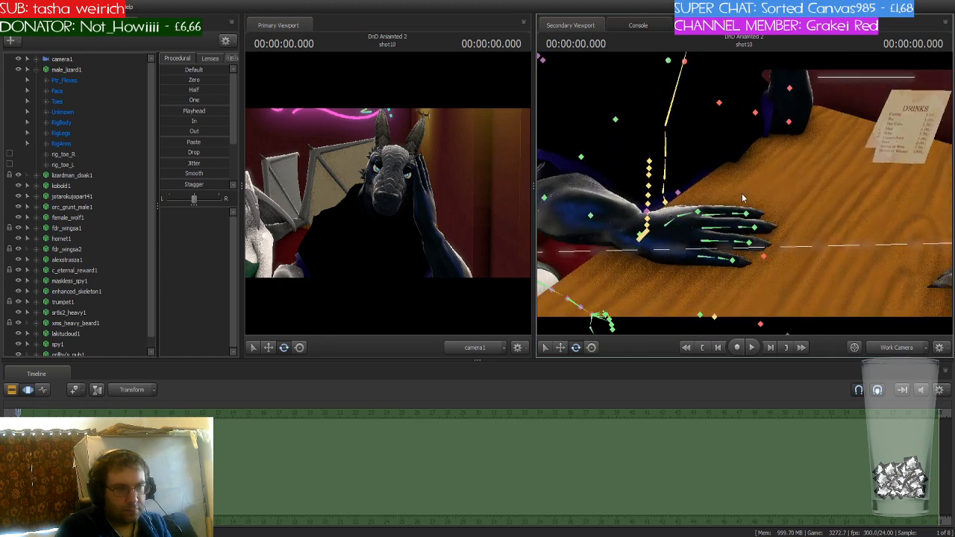
{"action": "left_click", "coordinate": [639, 237], "text": "ctrl"}
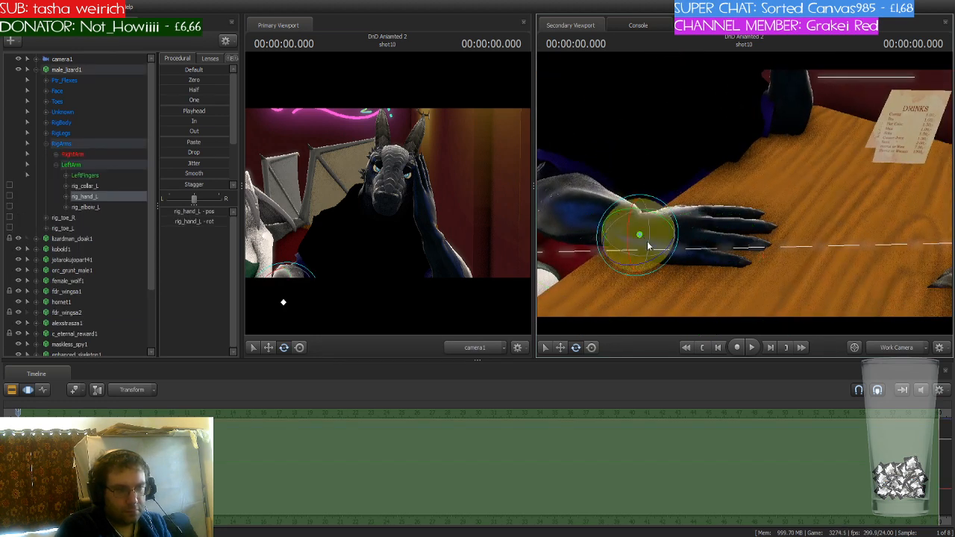
{"action": "left_click_drag", "start_coordinate": [664, 253], "coordinate": [661, 202]}
{"action": "key", "text": "d"}
{"action": "key", "text": "d"}
{"action": "key", "text": "ctrl"}
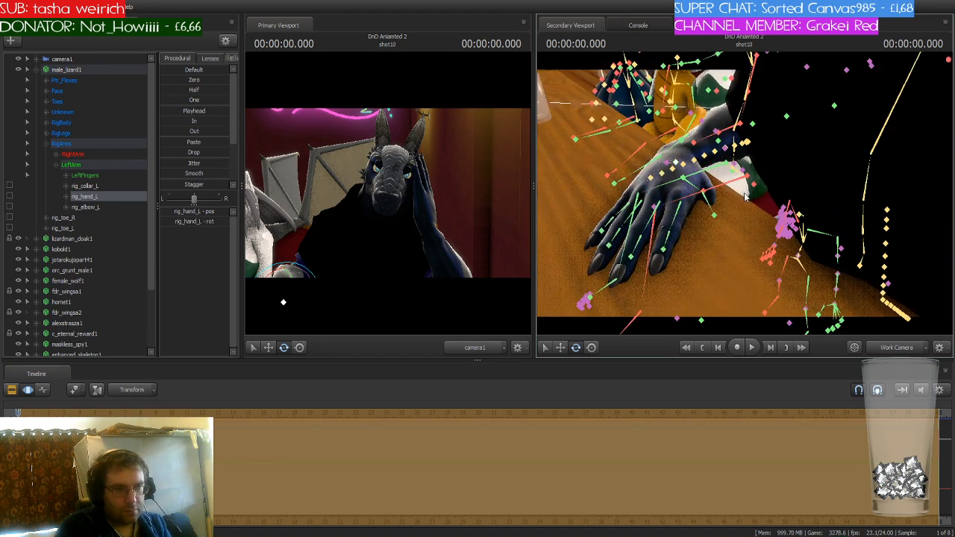
Rotate male_lizard1's bip_thumb_0_l bone to swing the left thumb out from the hand.
{"action": "left_click", "coordinate": [696, 188], "text": "ctrl"}
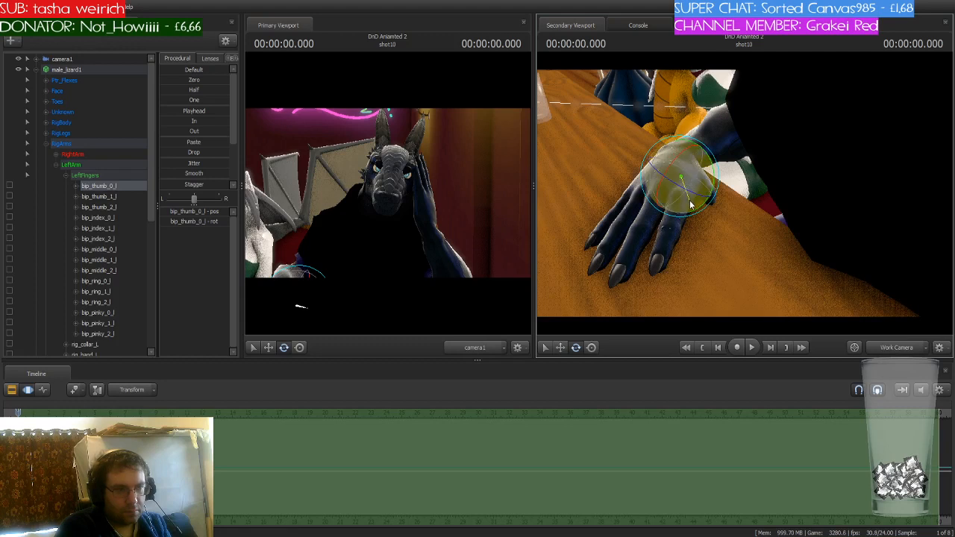
{"action": "left_click_drag", "start_coordinate": [683, 195], "coordinate": [715, 200]}
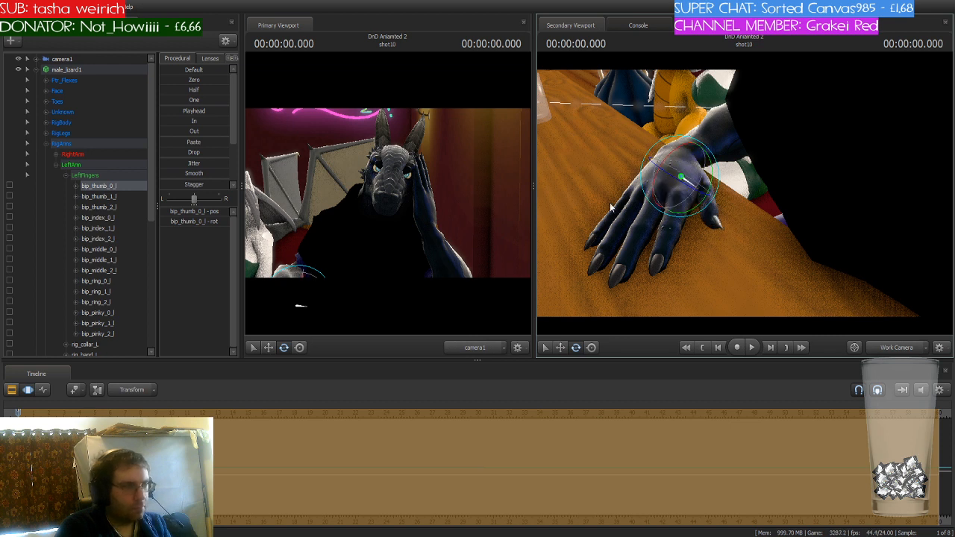
Detach the rig from male_lizard1, check its arm and finger groups, and select the whole model.
{"action": "left_click", "coordinate": [95, 69]}
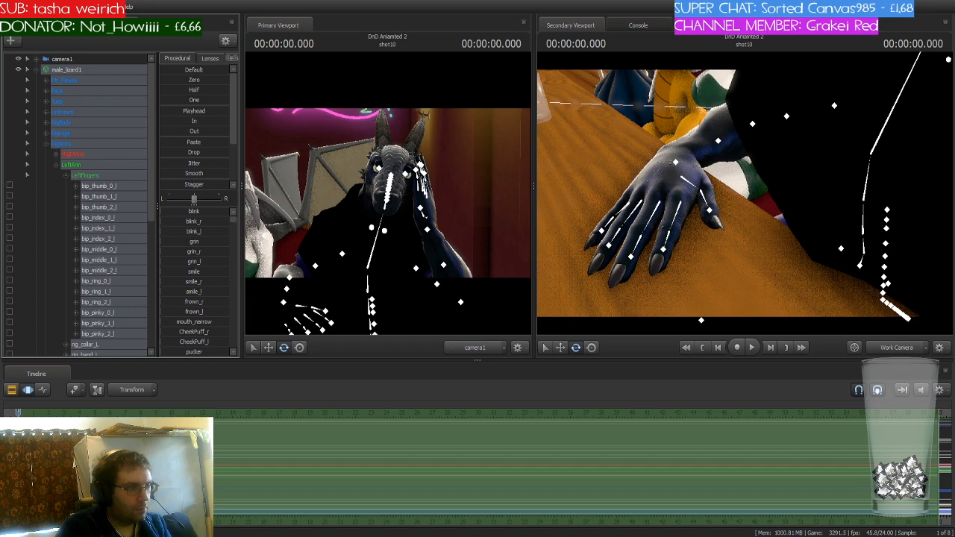
{"action": "left_click", "coordinate": [113, 162]}
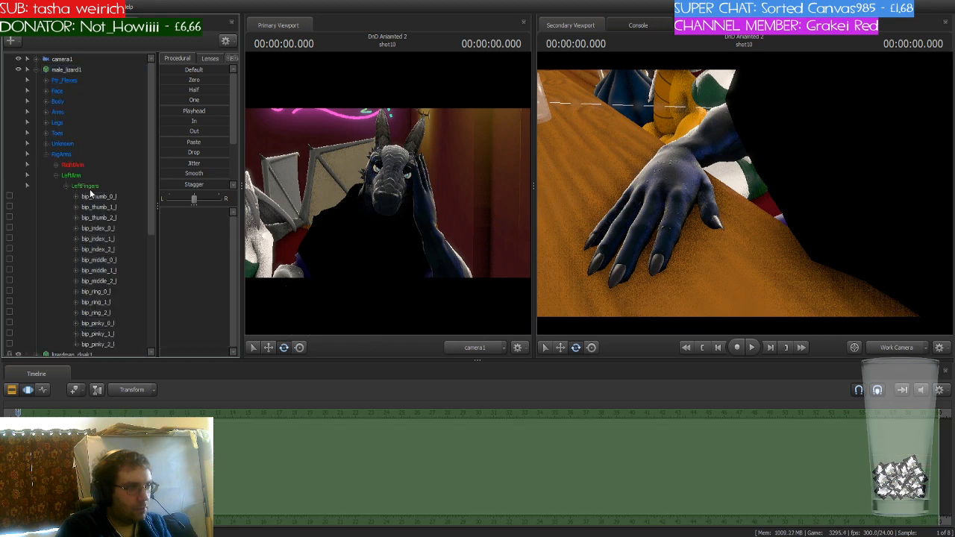
{"action": "left_click", "coordinate": [89, 187]}
{"action": "left_click", "coordinate": [80, 163]}
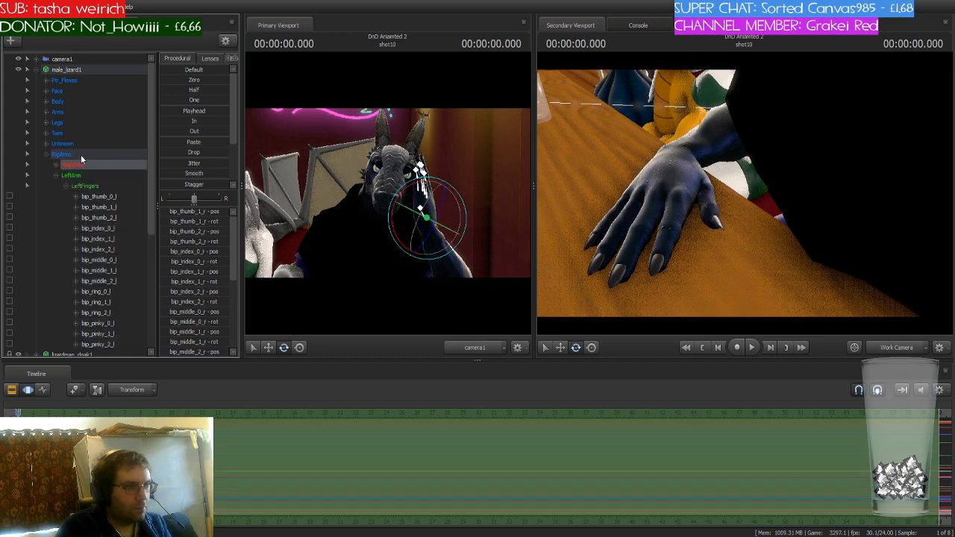
{"action": "left_click", "coordinate": [86, 70]}
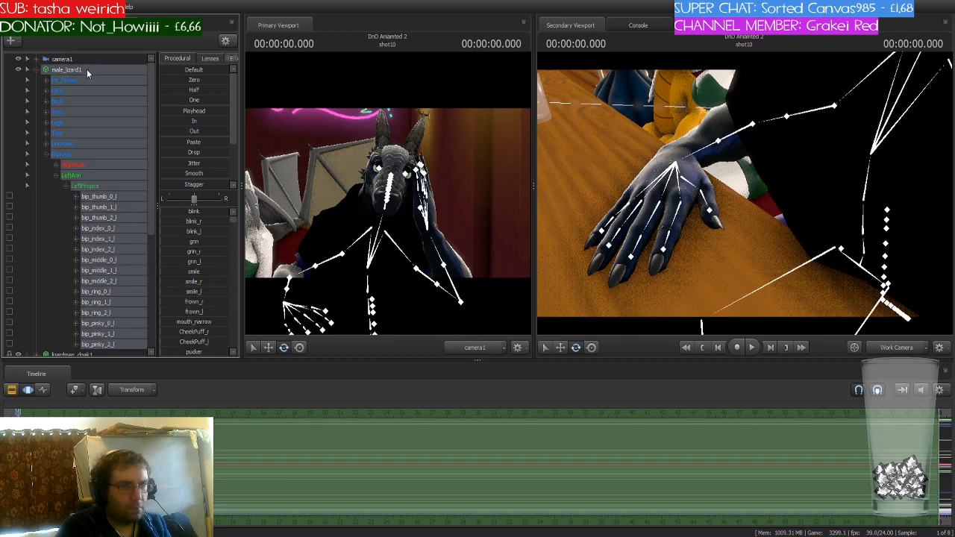
Examine the characters and props around the booth table from several angles in the secondary viewport.
{"action": "key", "text": "s"}
{"action": "left_click_drag", "start_coordinate": [740, 204], "coordinate": [757, 188]}
{"action": "key", "text": "w"}
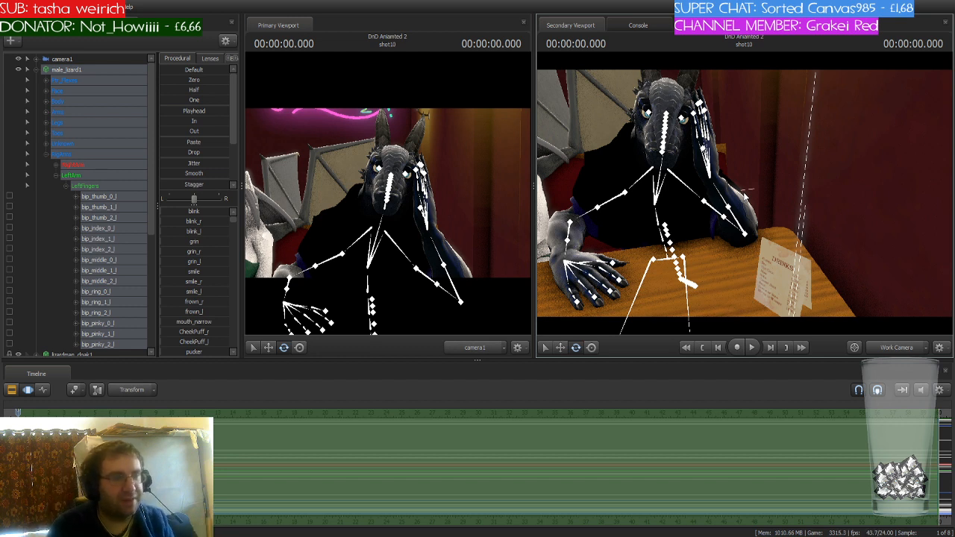
{"action": "left_click_drag", "start_coordinate": [745, 197], "coordinate": [694, 197]}
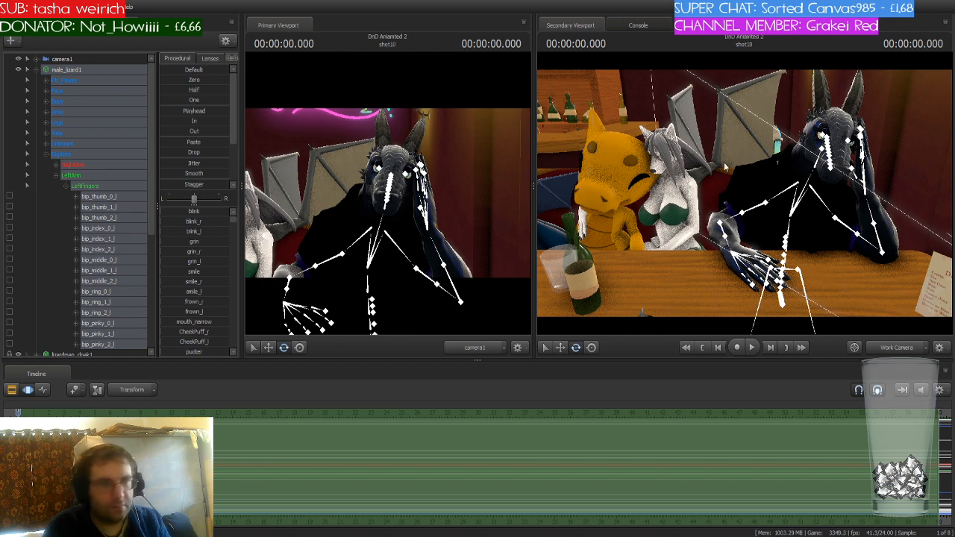
{"action": "left_click_drag", "start_coordinate": [745, 194], "coordinate": [725, 194]}
{"action": "key", "text": "w"}
{"action": "key", "text": "w"}
{"action": "key", "text": "s"}
{"action": "key", "text": "s"}
{"action": "key", "text": "w"}
{"action": "key", "text": "a"}
{"action": "key", "text": "s"}
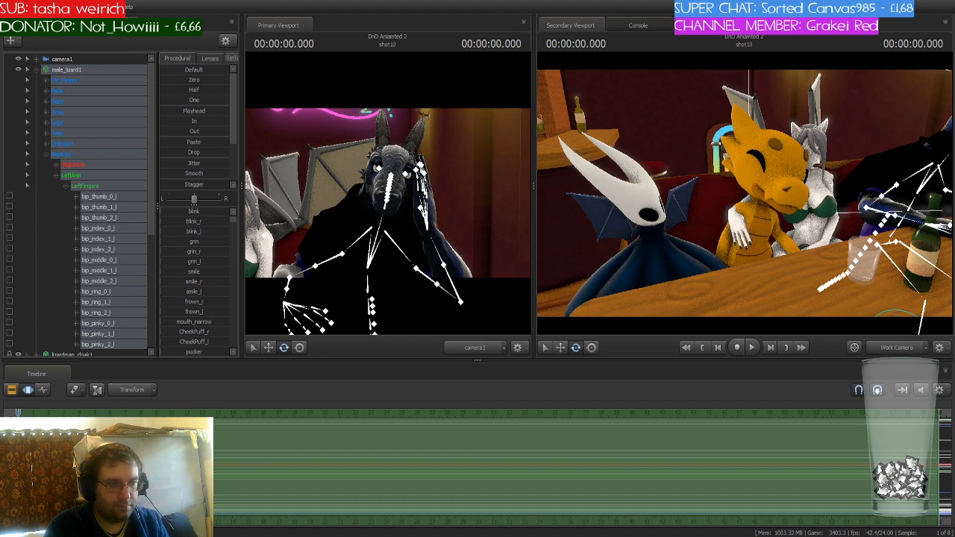
{"action": "left_click_drag", "start_coordinate": [805, 167], "coordinate": [910, 169]}
{"action": "left_click_drag", "start_coordinate": [746, 194], "coordinate": [765, 202]}
{"action": "key", "text": "w"}
{"action": "key", "text": "s"}
{"action": "key", "text": "a"}
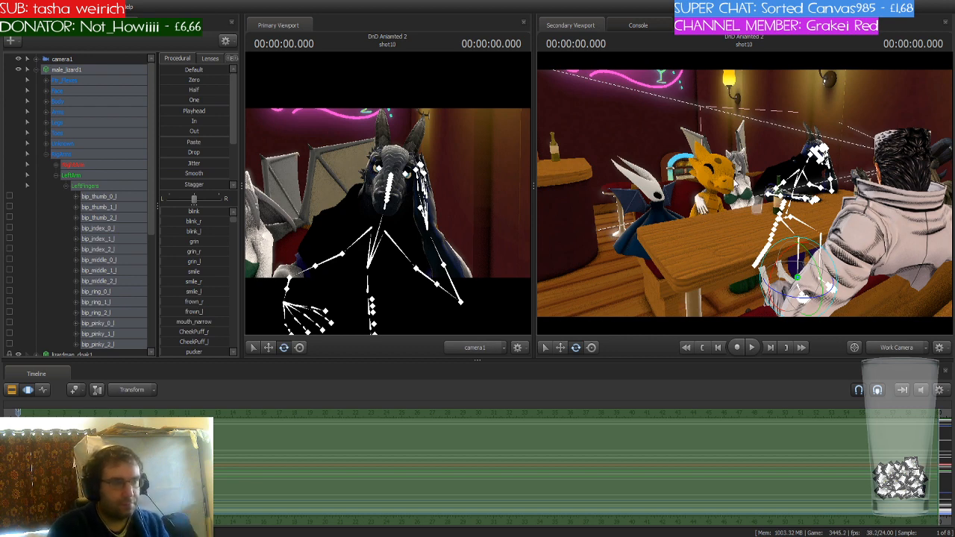
{"action": "left_click_drag", "start_coordinate": [782, 138], "coordinate": [832, 157]}
{"action": "key", "text": "w"}
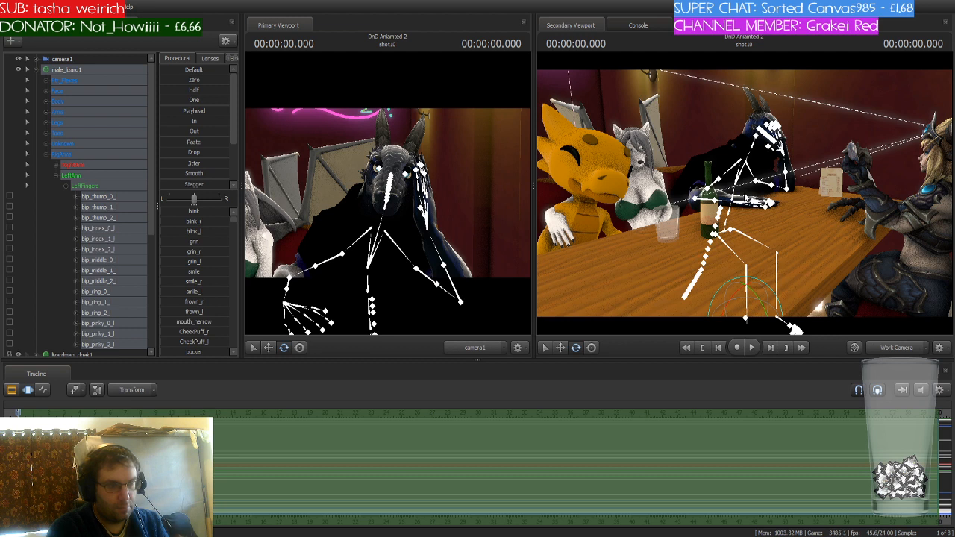
Move the Bottle12 prop of the pub model to the far end of the table, beside male_lizard1.
{"action": "left_click", "coordinate": [34, 70]}
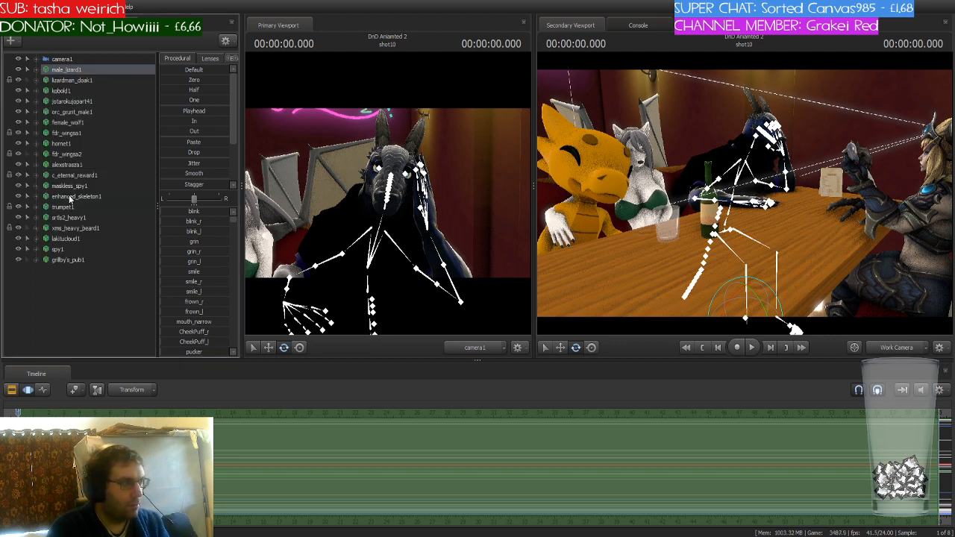
{"action": "left_click", "coordinate": [69, 260]}
{"action": "left_click", "coordinate": [25, 260]}
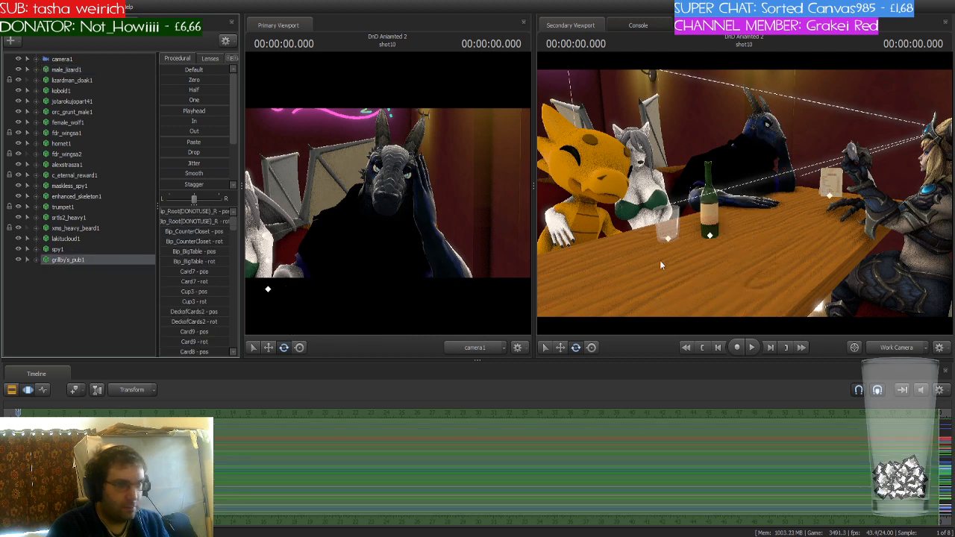
{"action": "key", "text": "w"}
{"action": "left_click_drag", "start_coordinate": [660, 260], "coordinate": [663, 273]}
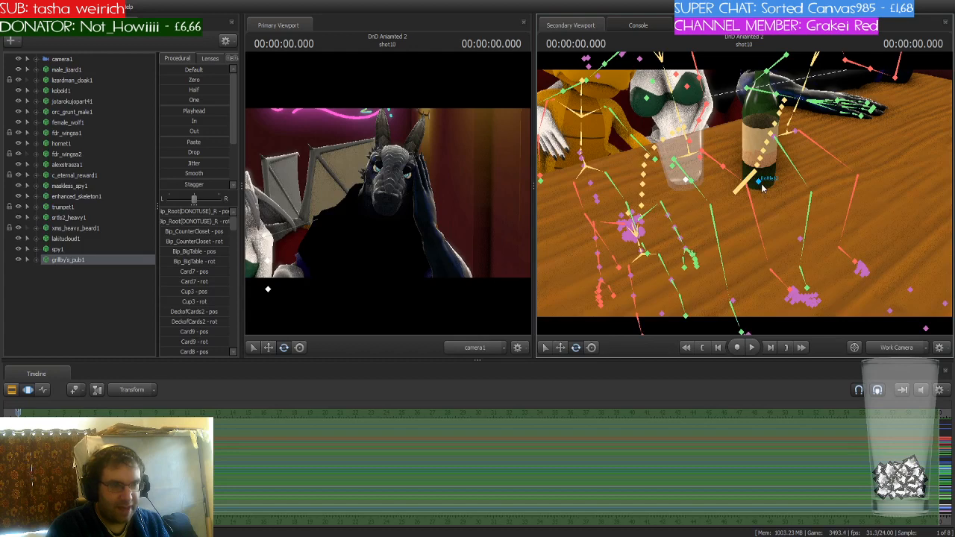
{"action": "left_click", "coordinate": [756, 184], "text": "ctrl"}
{"action": "left_click_drag", "start_coordinate": [791, 209], "coordinate": [820, 212]}
{"action": "key", "text": "s"}
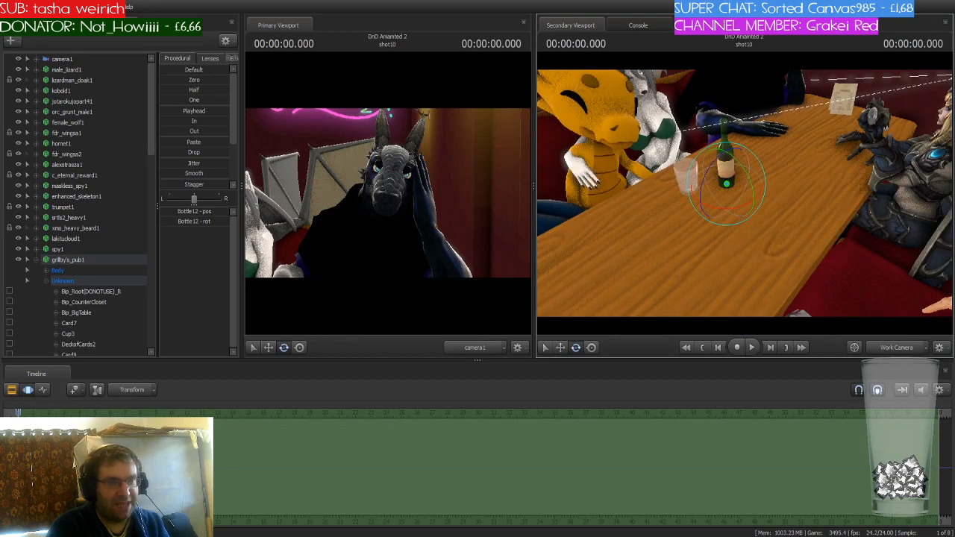
{"action": "key", "text": "w"}
{"action": "left_click_drag", "start_coordinate": [738, 195], "coordinate": [811, 135]}
Move the glass from the middle of the table to the far end, beside the bottle near male_lizard1's left hand.
{"action": "key", "text": "ctrl"}
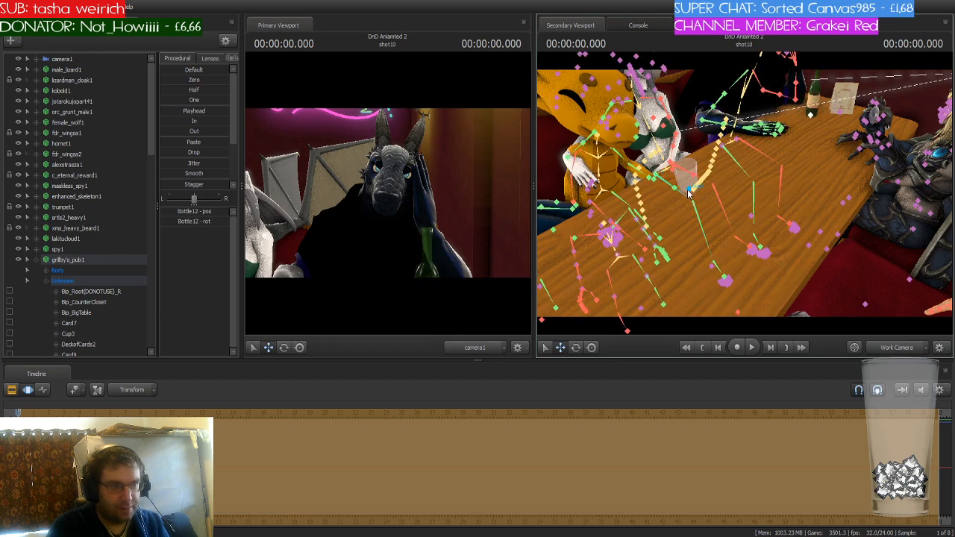
{"action": "left_click", "coordinate": [688, 193], "text": "ctrl"}
{"action": "left_click_drag", "start_coordinate": [696, 195], "coordinate": [828, 138]}
{"action": "key", "text": "w"}
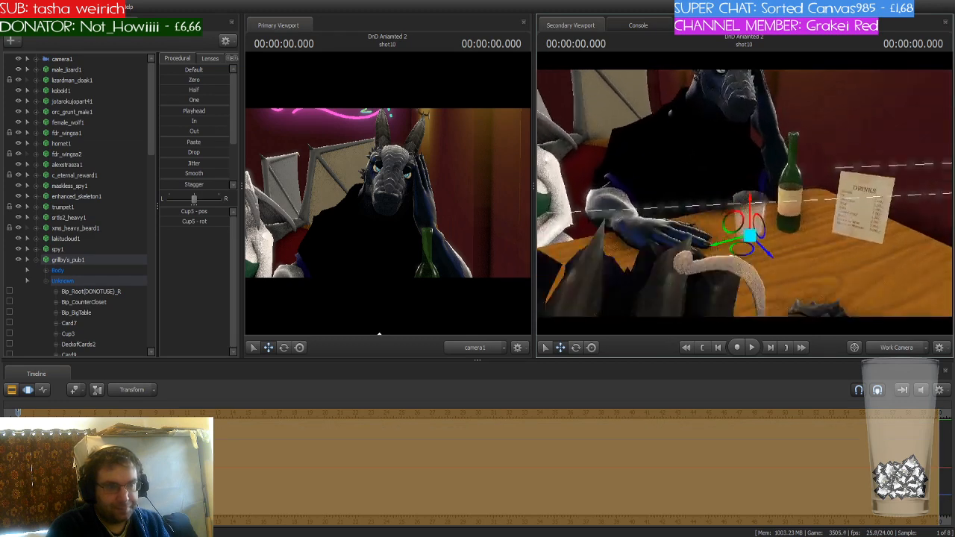
{"action": "key", "text": "w"}
{"action": "left_click_drag", "start_coordinate": [746, 195], "coordinate": [746, 197]}
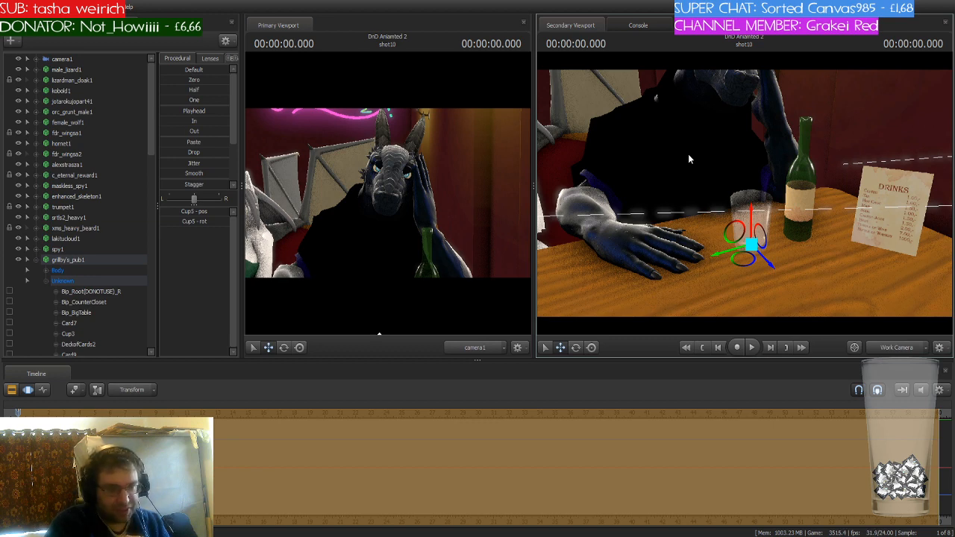
Check the bottle and glass placement from the far side of the booth table.
{"action": "left_click_drag", "start_coordinate": [688, 154], "coordinate": [608, 157]}
{"action": "key", "text": "w"}
{"action": "key", "text": "s"}
{"action": "key", "text": "w"}
{"action": "key", "text": "s"}
{"action": "key", "text": "s"}
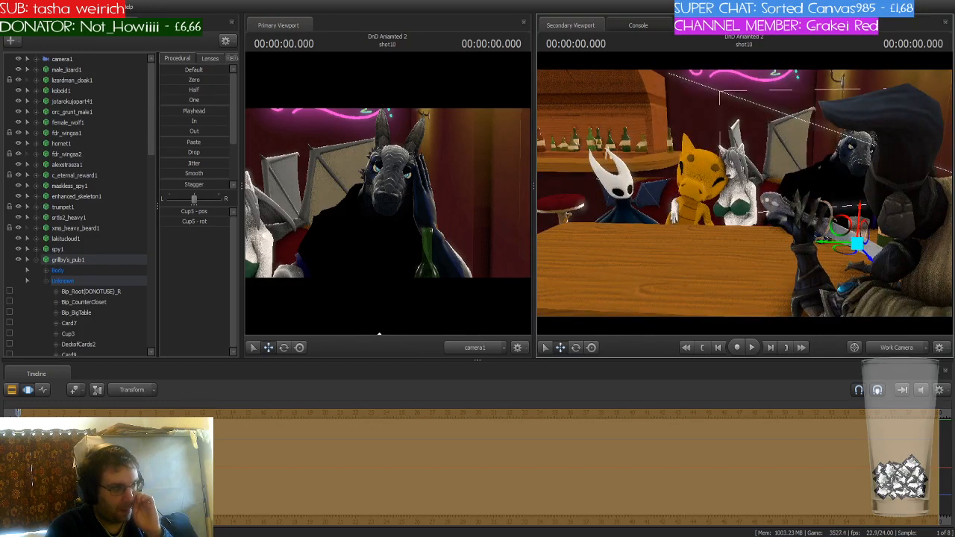
{"action": "key", "text": "ctrl"}
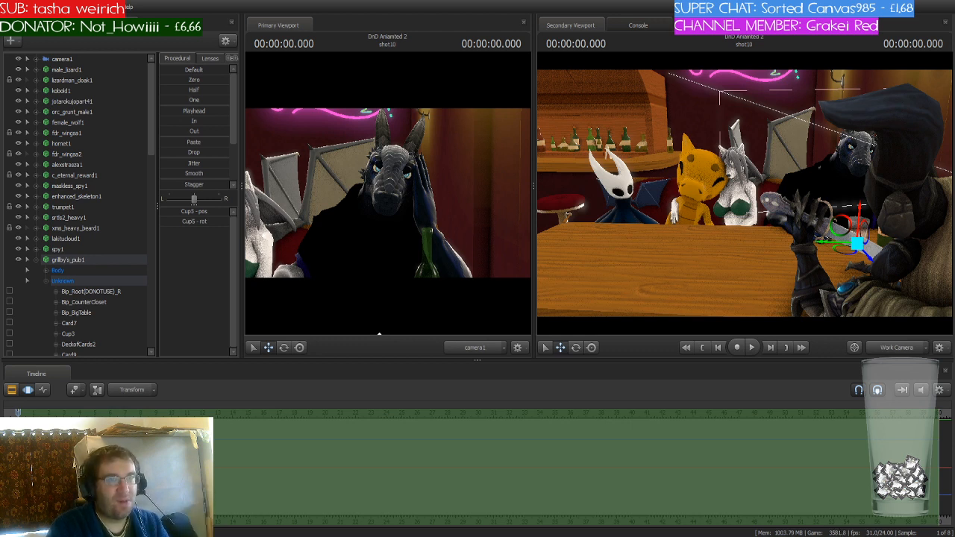
Adjust female_wolf1's bip_UpperArm_l and bip_hand_l bones to change how the left arm wraps around kobold1.
{"action": "left_click_drag", "start_coordinate": [817, 203], "coordinate": [817, 203]}
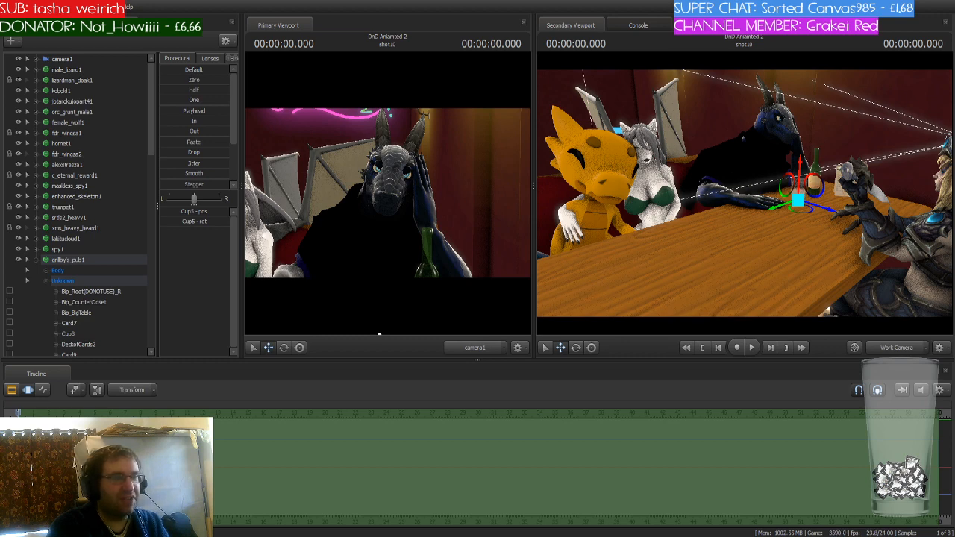
{"action": "left_click_drag", "start_coordinate": [816, 203], "coordinate": [817, 203]}
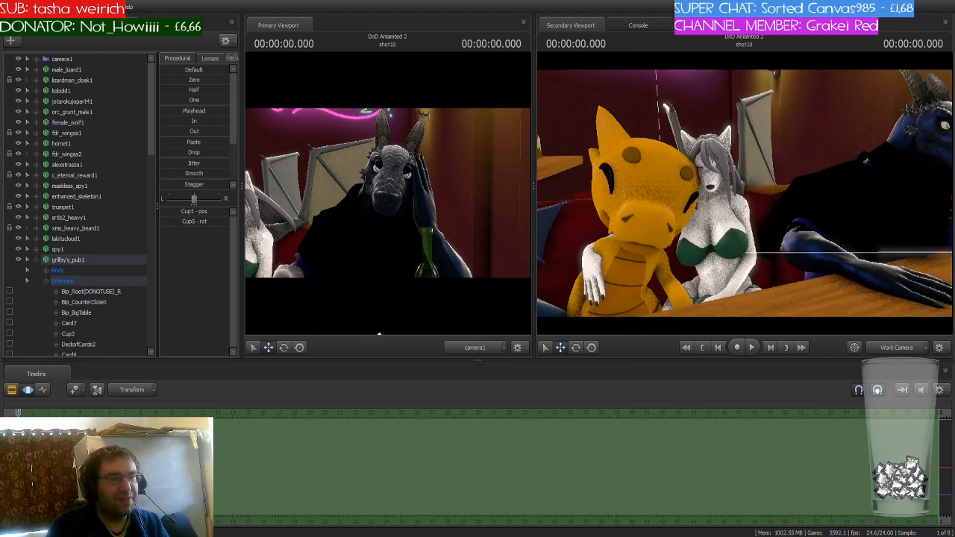
{"action": "left_click_drag", "start_coordinate": [745, 196], "coordinate": [745, 196]}
{"action": "left_click", "coordinate": [731, 191]}
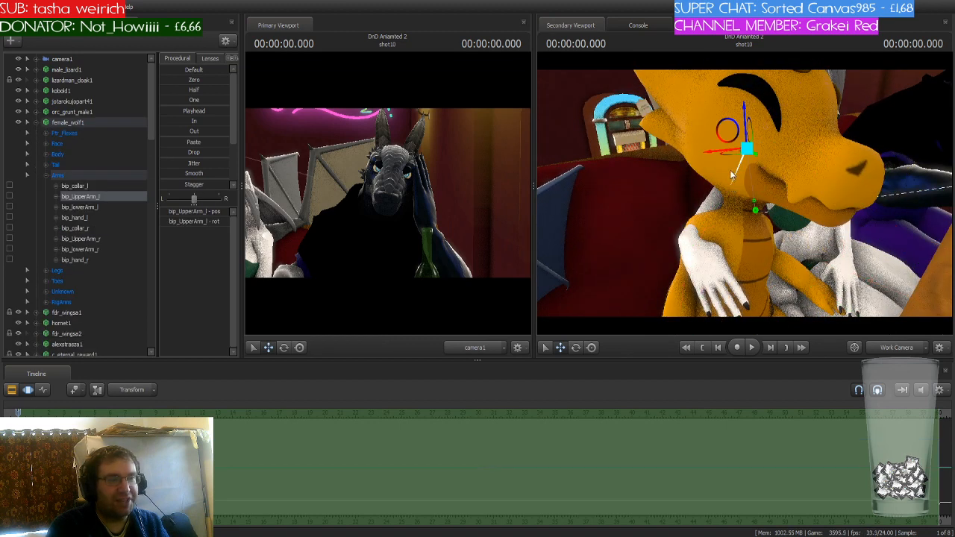
{"action": "left_click_drag", "start_coordinate": [722, 157], "coordinate": [730, 151]}
{"action": "left_click", "coordinate": [685, 218]}
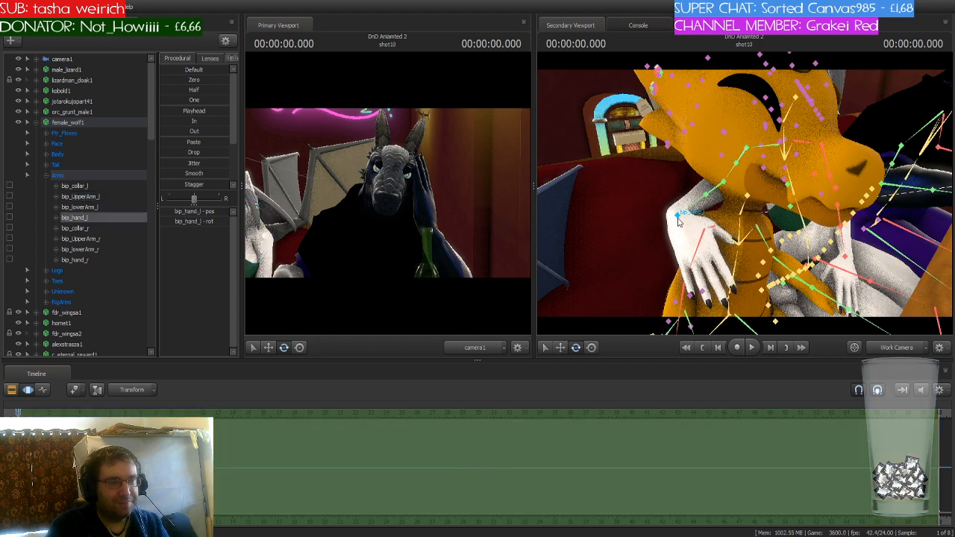
{"action": "left_click_drag", "start_coordinate": [684, 218], "coordinate": [710, 221]}
Rotate female_wolf1's bip_lowerArm_l and bip_hand_l bones to lower the left forearm and hand against kobold1's side, and commit the pose.
{"action": "left_click", "coordinate": [724, 197]}
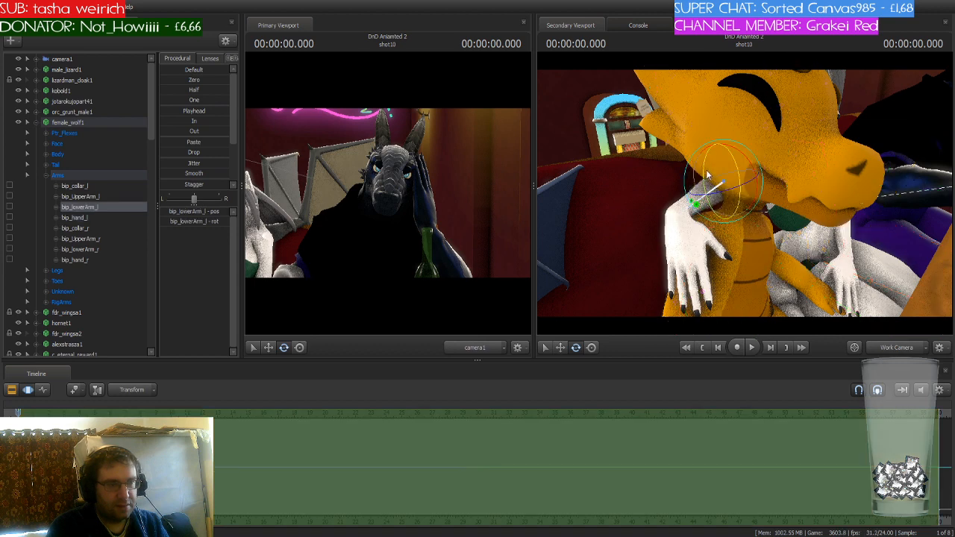
{"action": "left_click_drag", "start_coordinate": [709, 177], "coordinate": [711, 181]}
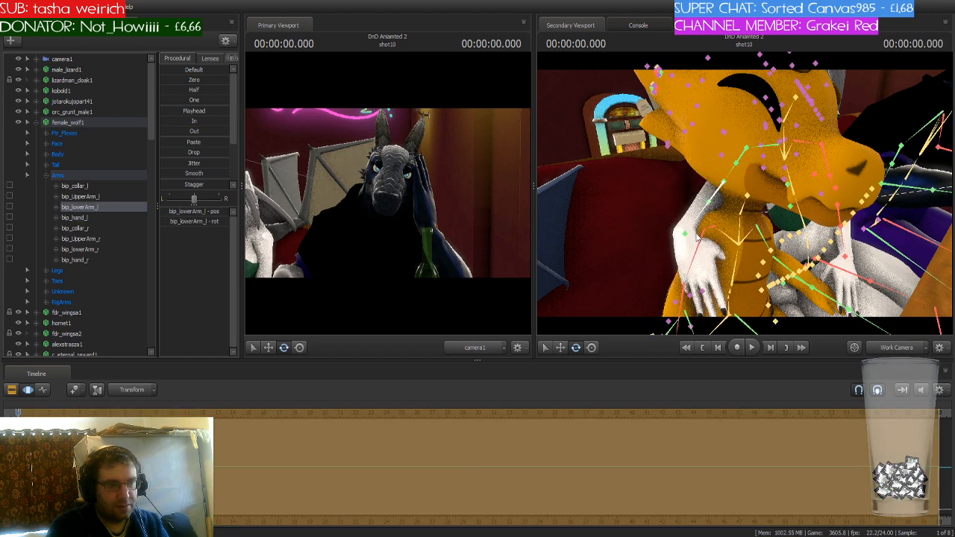
{"action": "left_click", "coordinate": [685, 235], "text": "ctrl"}
{"action": "left_click_drag", "start_coordinate": [664, 215], "coordinate": [744, 192]}
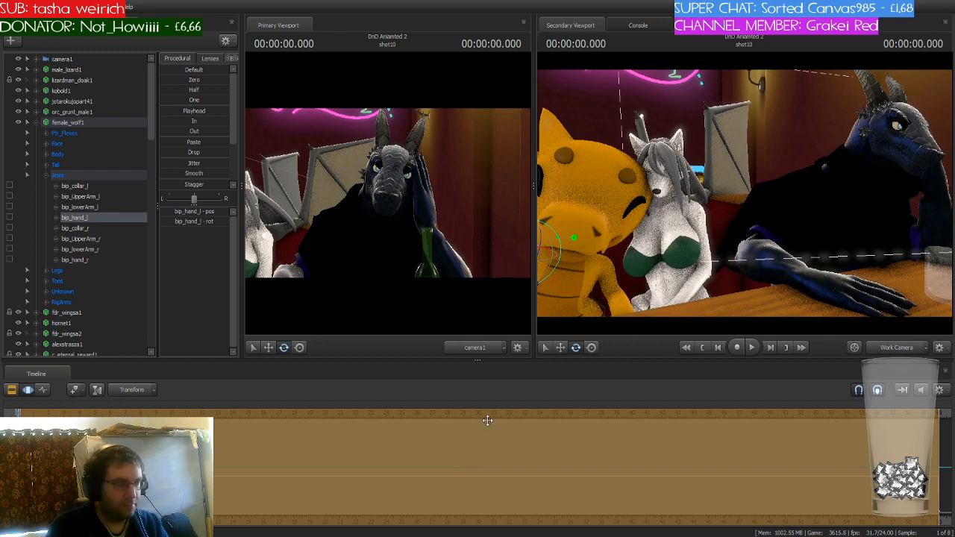
{"action": "scroll", "coordinate": [212, 470], "scroll_direction": "up", "scroll_amount": 4}
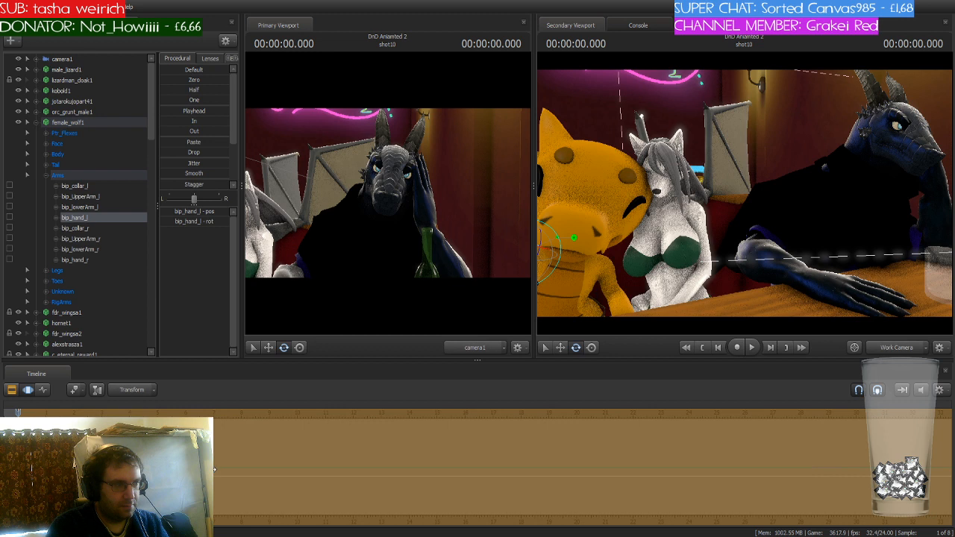
{"action": "middle_click_drag", "start_coordinate": [19, 471], "coordinate": [204, 470]}
{"action": "left_click", "coordinate": [205, 470]}
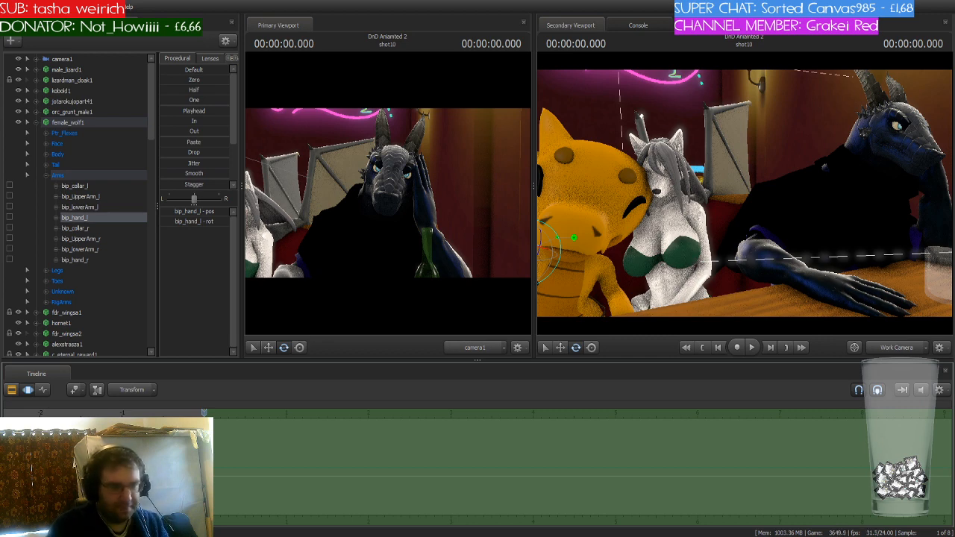
Examine the seated group and the table props from across the booth and up close near male_lizard1.
{"action": "key", "text": "s"}
{"action": "left_click_drag", "start_coordinate": [781, 139], "coordinate": [806, 145]}
{"action": "key", "text": "s"}
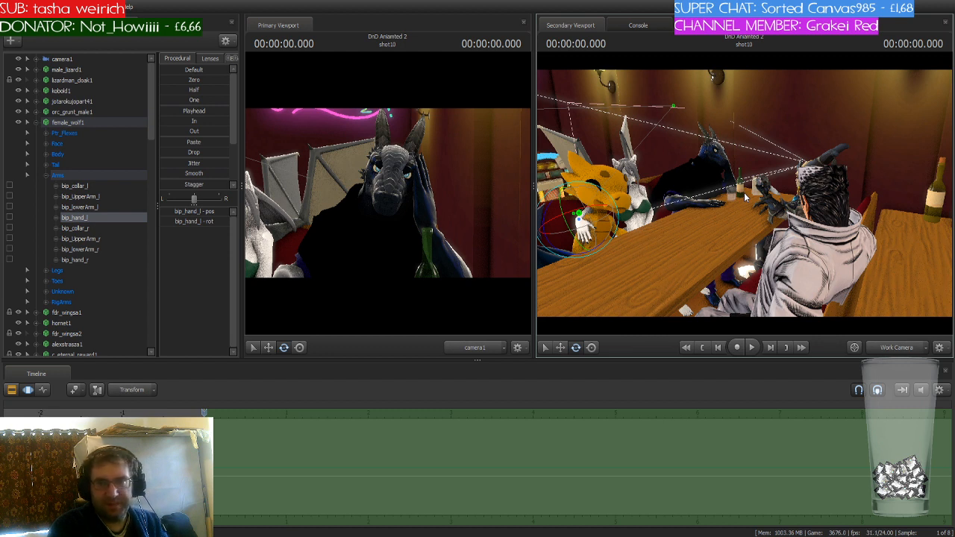
{"action": "left_click_drag", "start_coordinate": [745, 192], "coordinate": [650, 177]}
{"action": "key", "text": "w"}
{"action": "key", "text": "s"}
{"action": "key", "text": "w"}
{"action": "key", "text": "w"}
{"action": "key", "text": "w"}
{"action": "mouse_move", "coordinate": [745, 192]}
{"action": "left_mouse_down"}
{"action": "mouse_move", "coordinate": [731, 201]}
{"action": "mouse_move", "coordinate": [843, 192]}
{"action": "mouse_move", "coordinate": [880, 200]}
{"action": "mouse_move", "coordinate": [716, 200]}
{"action": "mouse_move", "coordinate": [745, 194]}
{"action": "left_mouse_up"}
{"action": "key", "text": "w"}
{"action": "key", "text": "w"}
{"action": "key", "text": "w"}
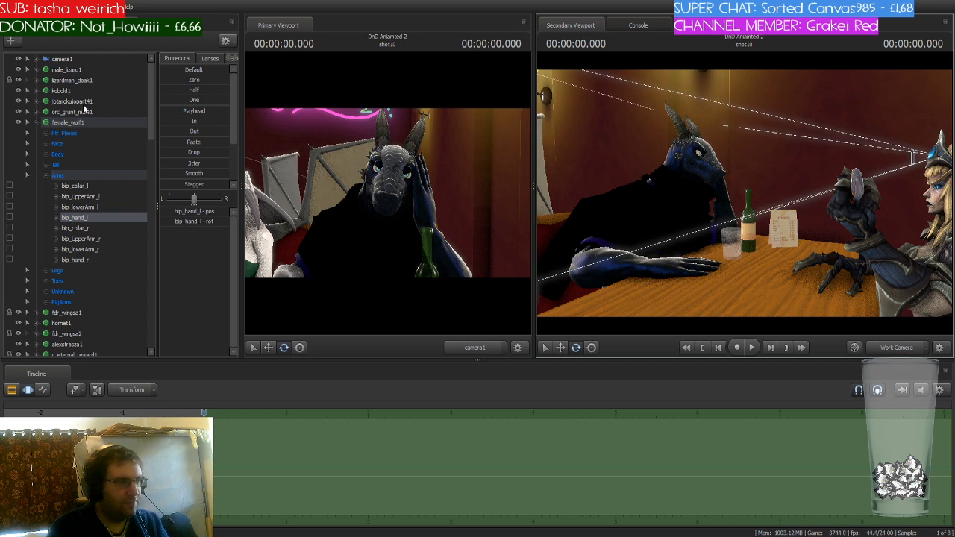
Apply the Playhead procedural preset to the whole female_wolf1 model and commit it.
{"action": "left_click", "coordinate": [94, 122]}
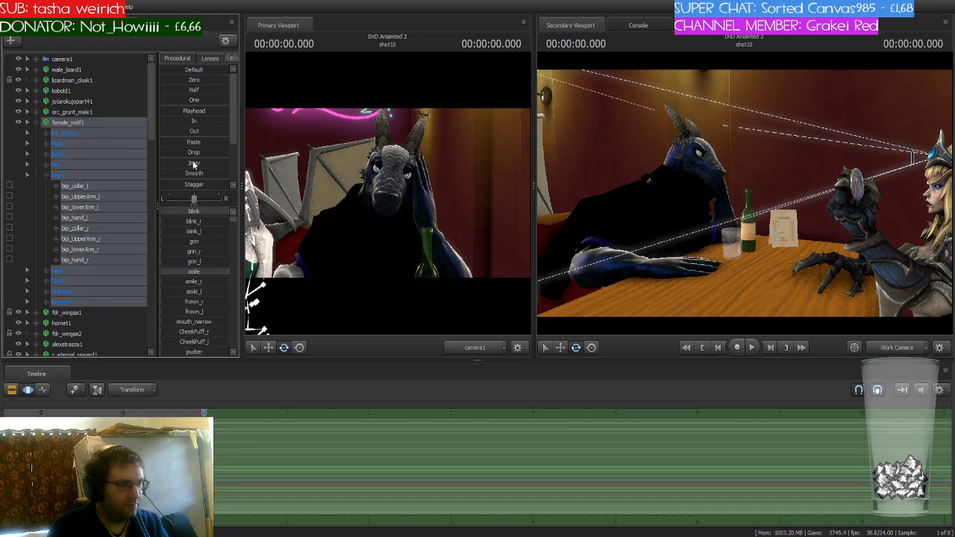
{"action": "left_click", "coordinate": [194, 111]}
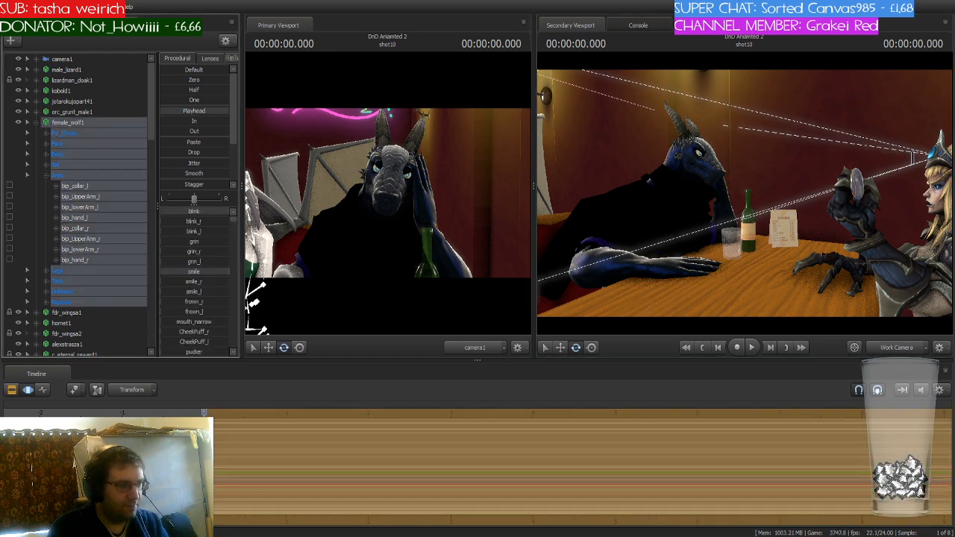
{"action": "left_click", "coordinate": [284, 430]}
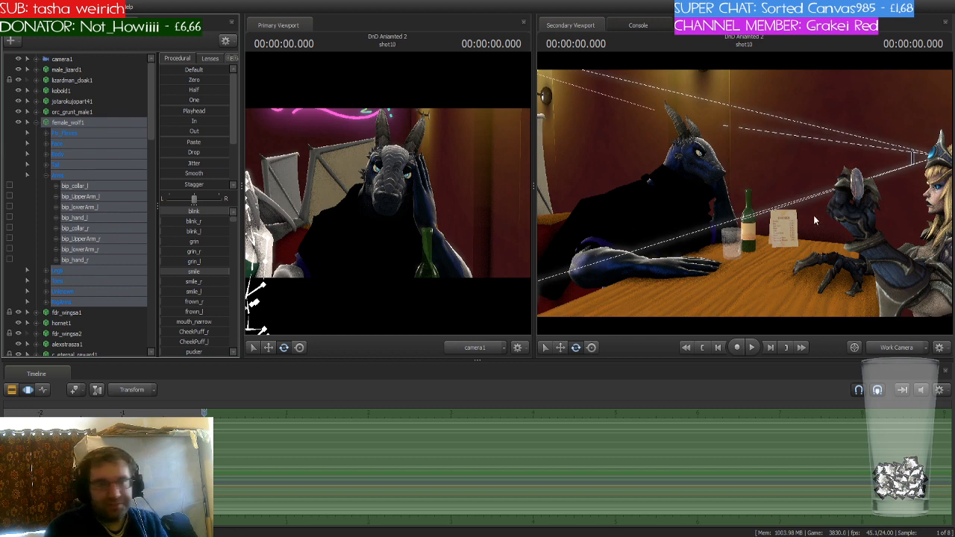
Examine female_wolf1 and male_lizard1 at the table, with the timeline magnified around its start.
{"action": "left_click_drag", "start_coordinate": [813, 217], "coordinate": [791, 218]}
{"action": "key", "text": "s"}
{"action": "key", "text": "w"}
{"action": "key", "text": "s"}
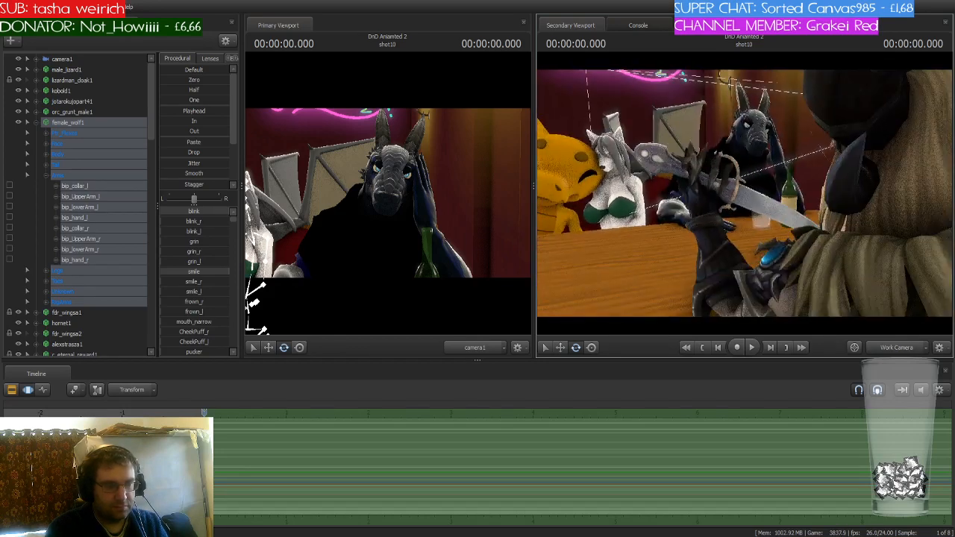
{"action": "scroll", "coordinate": [252, 450], "scroll_direction": "up", "scroll_amount": 2}
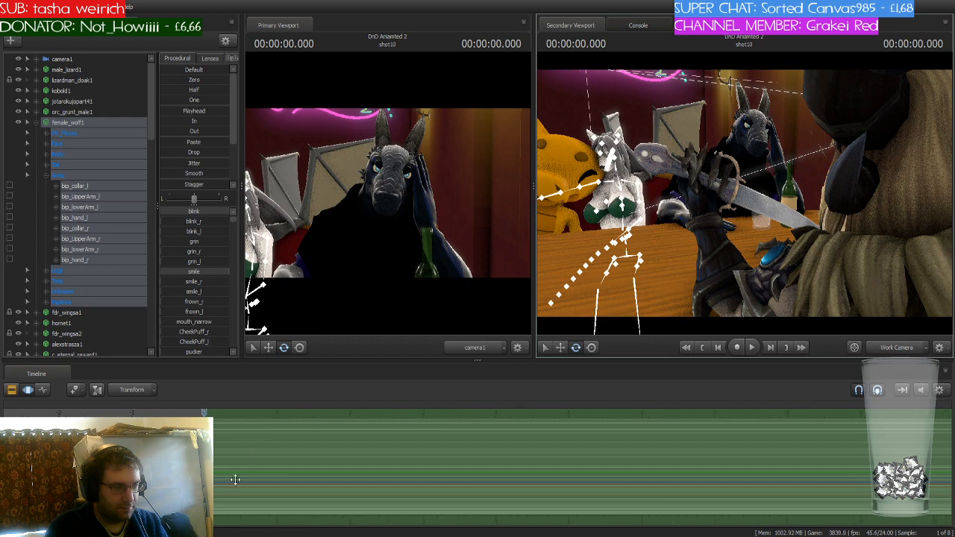
{"action": "middle_click_drag", "start_coordinate": [253, 450], "coordinate": [228, 450]}
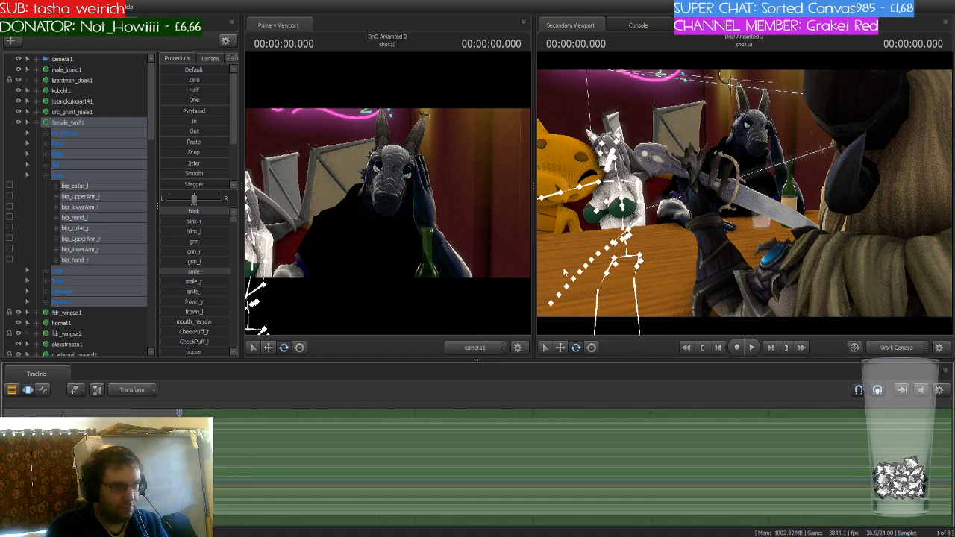
{"action": "scroll", "coordinate": [228, 450], "scroll_direction": "up", "scroll_amount": 2}
{"action": "left_click_drag", "start_coordinate": [746, 213], "coordinate": [744, 197]}
{"action": "key", "text": "w"}
{"action": "key", "text": "a"}
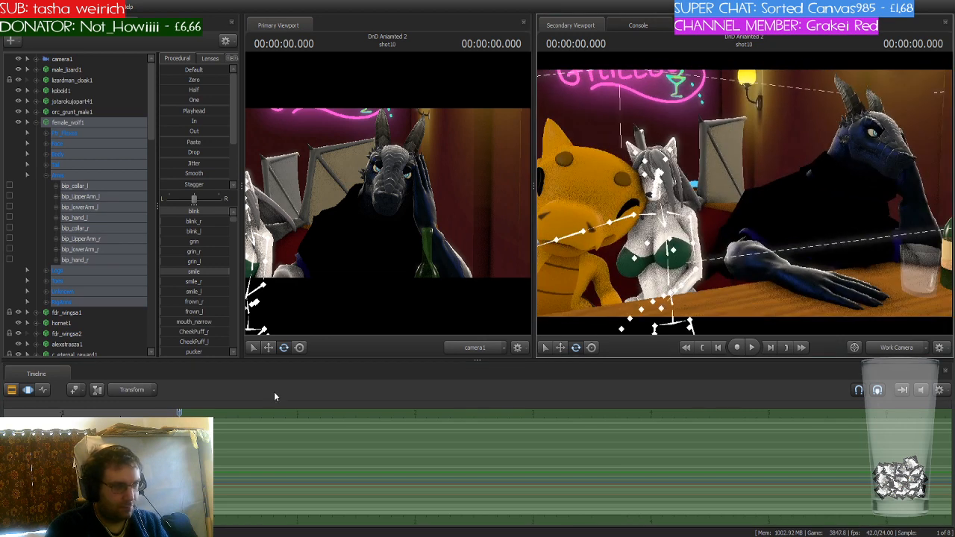
Play the shot briefly, set the playhead to 2 seconds and open female_wolf1's curves in the Graph Editor.
{"action": "scroll", "coordinate": [271, 426], "scroll_direction": "down", "scroll_amount": 2}
{"action": "key", "text": "space"}
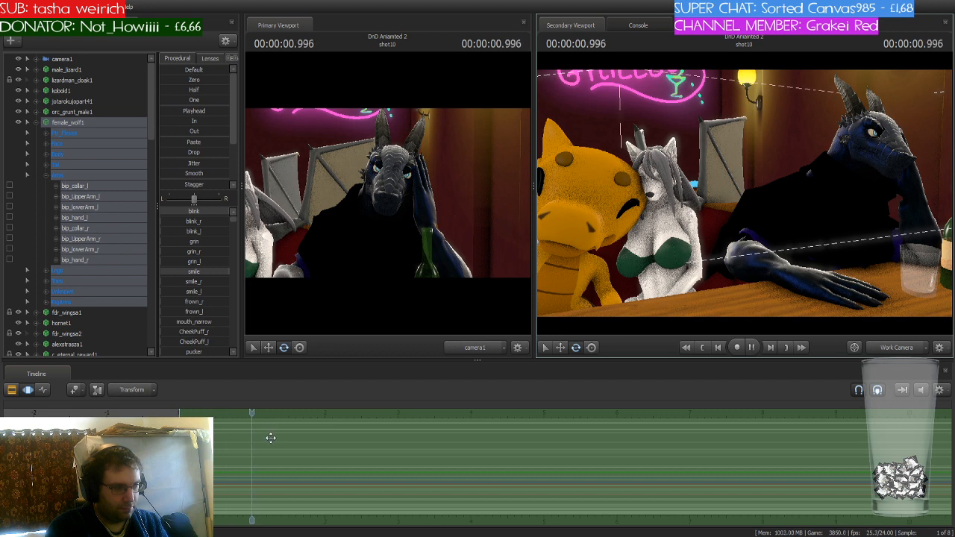
{"action": "left_click", "coordinate": [324, 413]}
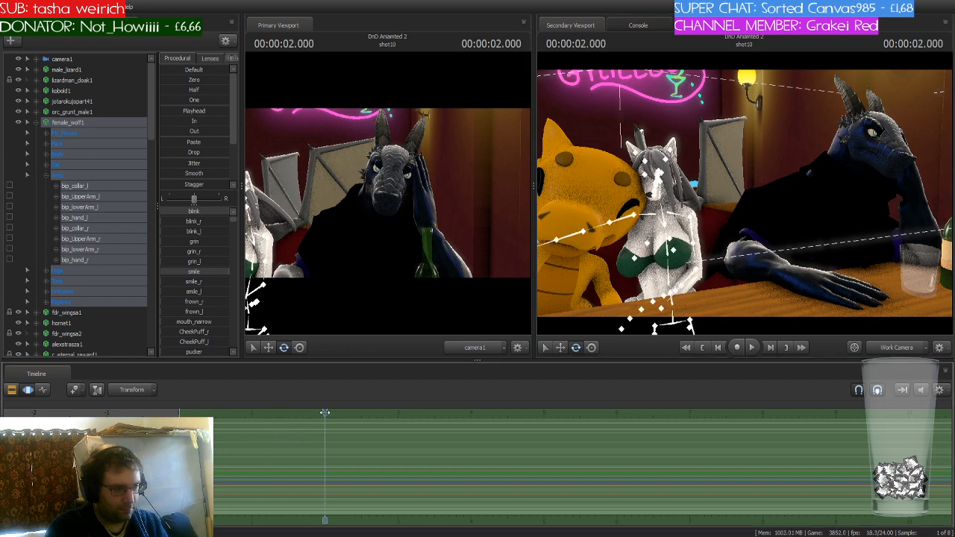
{"action": "left_click", "coordinate": [46, 391]}
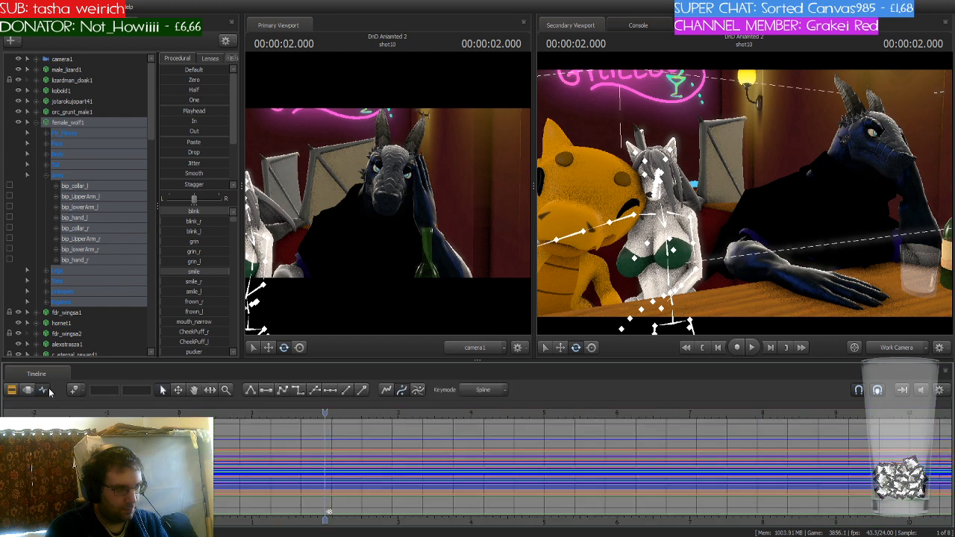
Show camera1's curves in the Graph Editor and bookmark keyframes for it at frame 1 and at 2 seconds.
{"action": "left_click", "coordinate": [62, 59]}
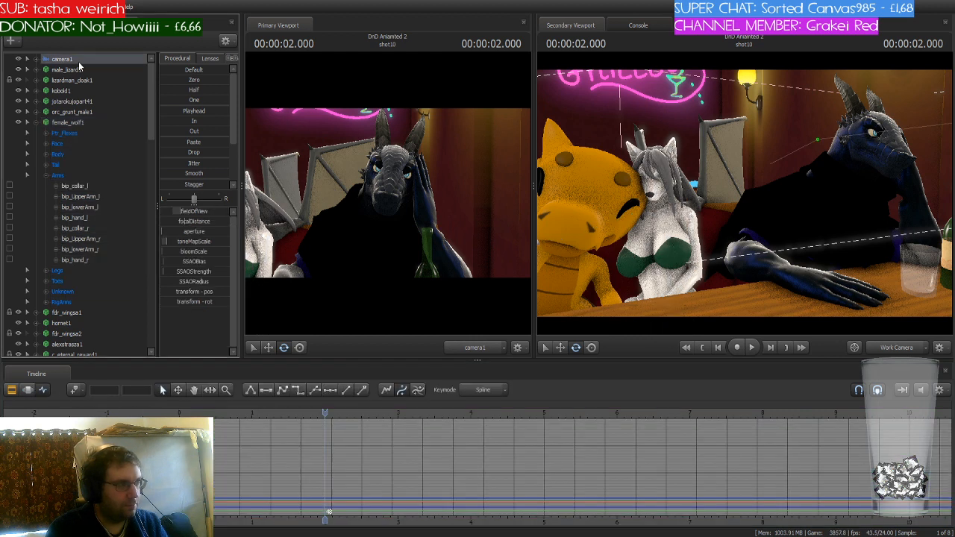
{"action": "scroll", "coordinate": [289, 434], "scroll_direction": "up", "scroll_amount": 3}
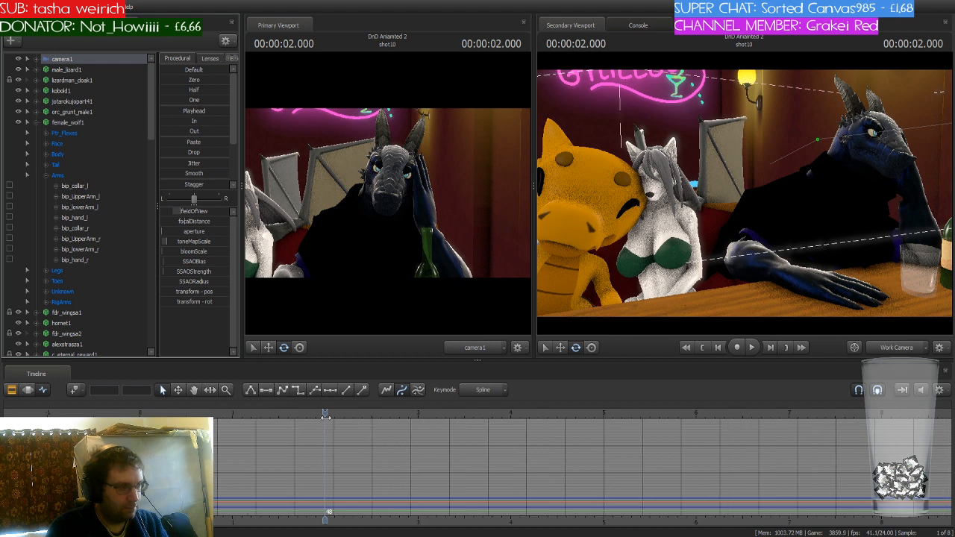
{"action": "left_click_drag", "start_coordinate": [325, 414], "coordinate": [139, 413]}
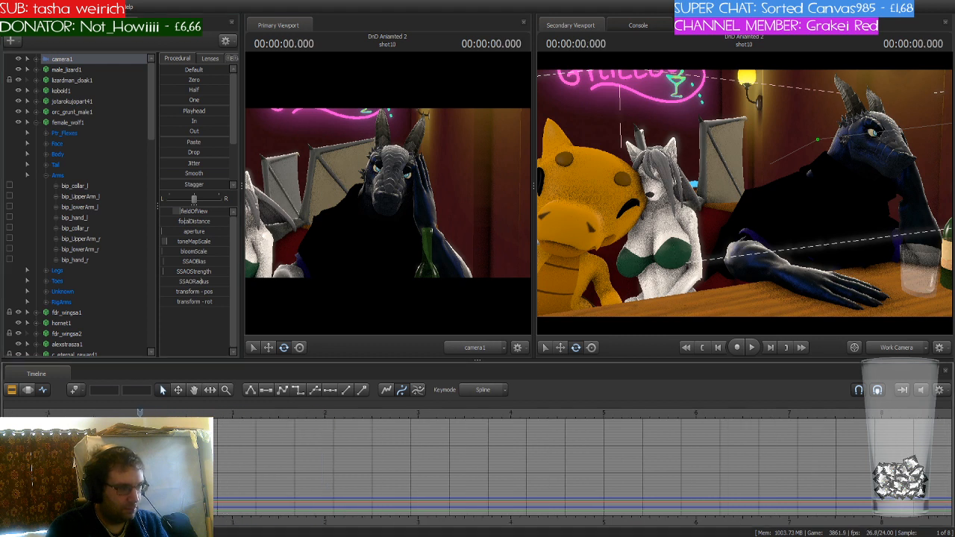
{"action": "left_click", "coordinate": [73, 391]}
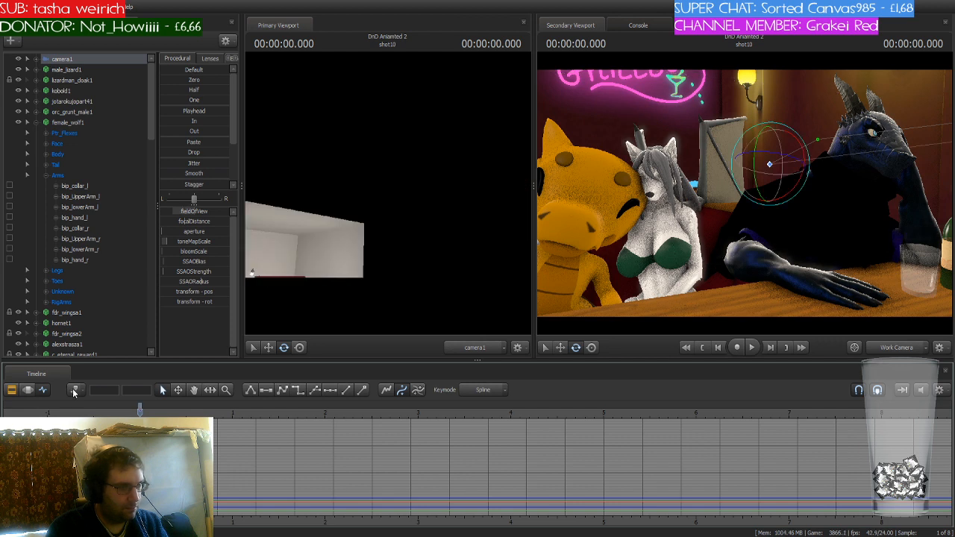
{"action": "left_click", "coordinate": [74, 391]}
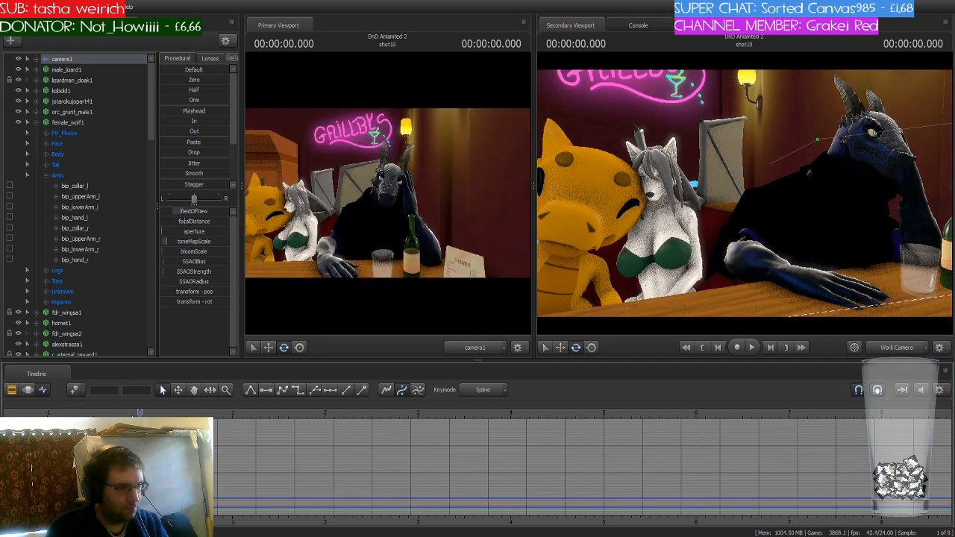
{"action": "mouse_move", "coordinate": [139, 415]}
{"action": "left_mouse_down"}
{"action": "mouse_move", "coordinate": [251, 429]}
{"action": "mouse_move", "coordinate": [143, 429]}
{"action": "left_mouse_up"}
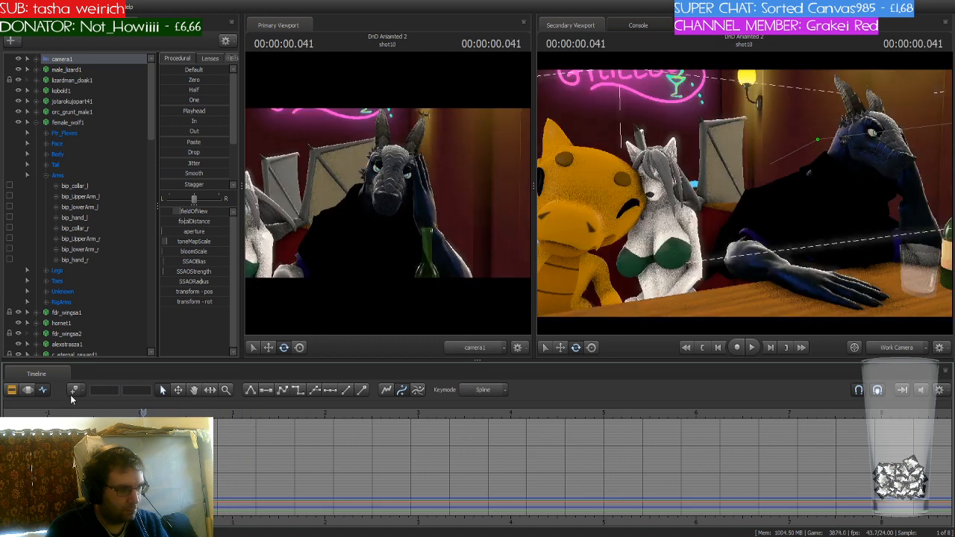
{"action": "left_click_drag", "start_coordinate": [142, 411], "coordinate": [213, 412]}
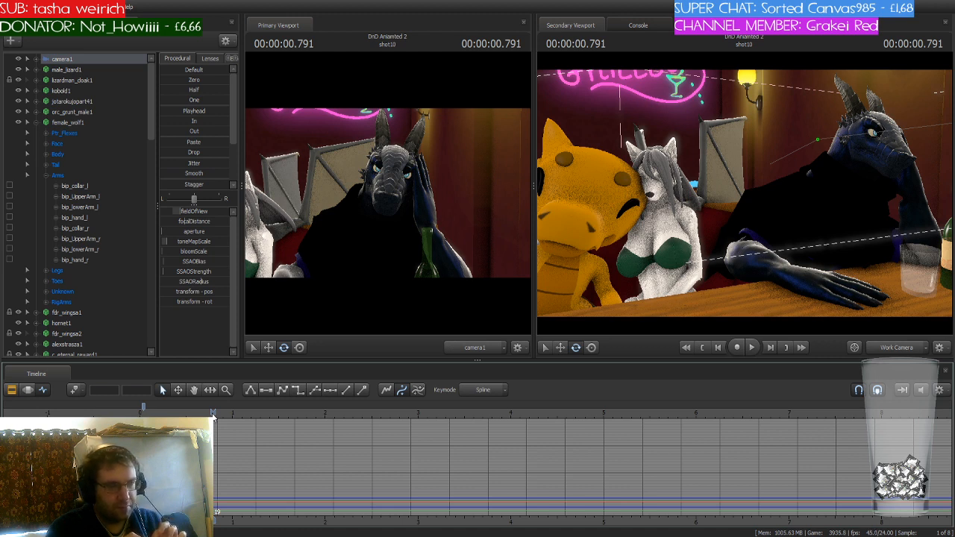
{"action": "left_click_drag", "start_coordinate": [213, 414], "coordinate": [325, 412]}
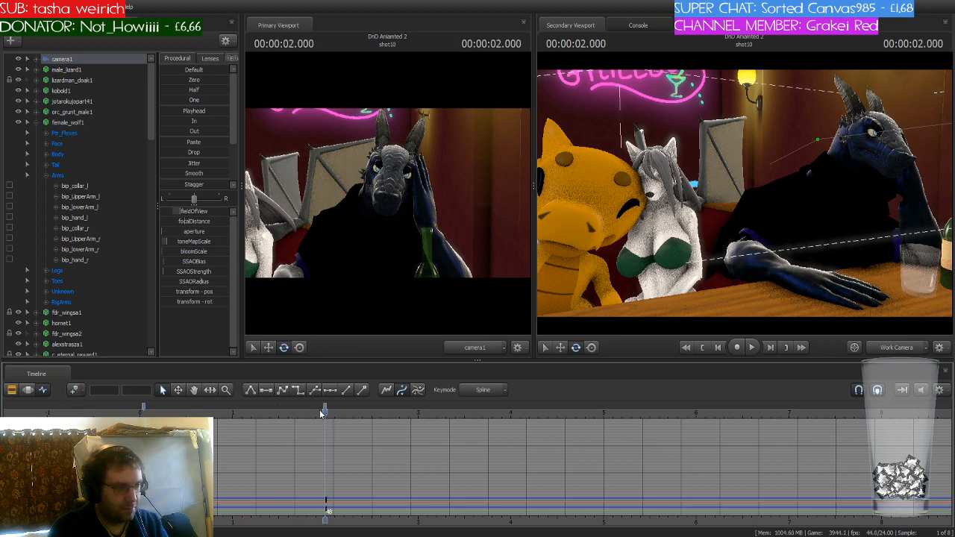
Set the keymode to Stepped and bookmark another camera1 keyframe at frame 56.
{"action": "key", "text": "space"}
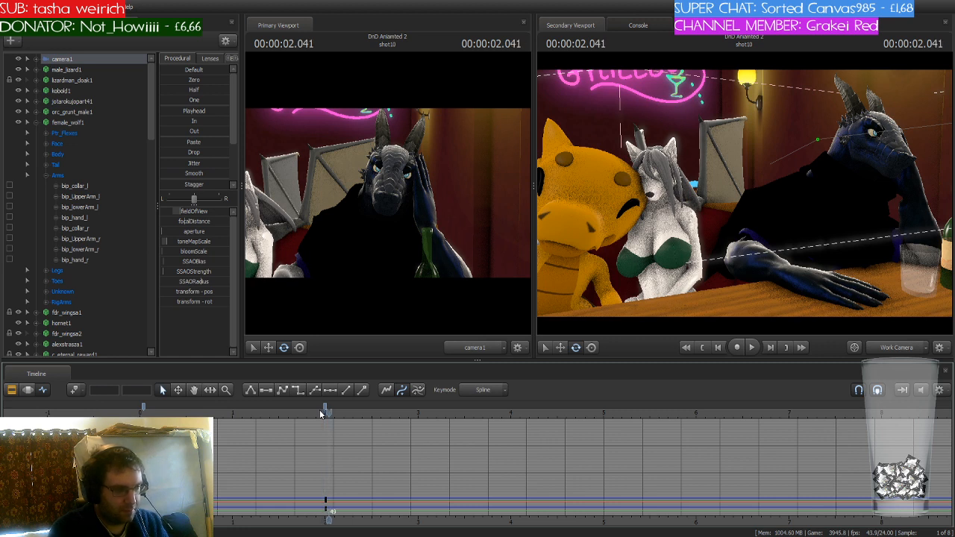
{"action": "key", "text": "Right"}
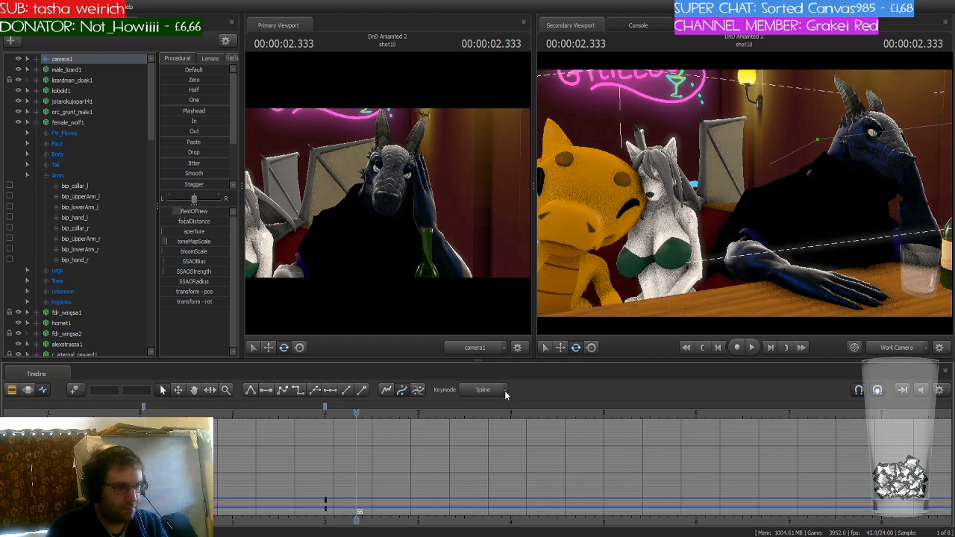
{"action": "left_click", "coordinate": [479, 430]}
{"action": "left_click", "coordinate": [75, 389]}
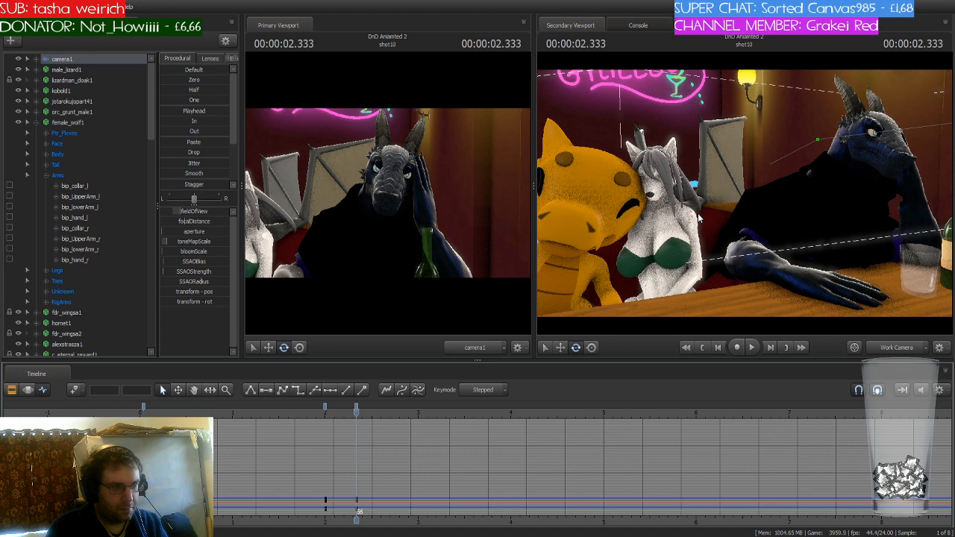
Reposition camera1 at frame 56 to frame the whole seated group from the side, across the table.
{"action": "left_click_drag", "start_coordinate": [418, 211], "coordinate": [339, 206]}
{"action": "key", "text": "a"}
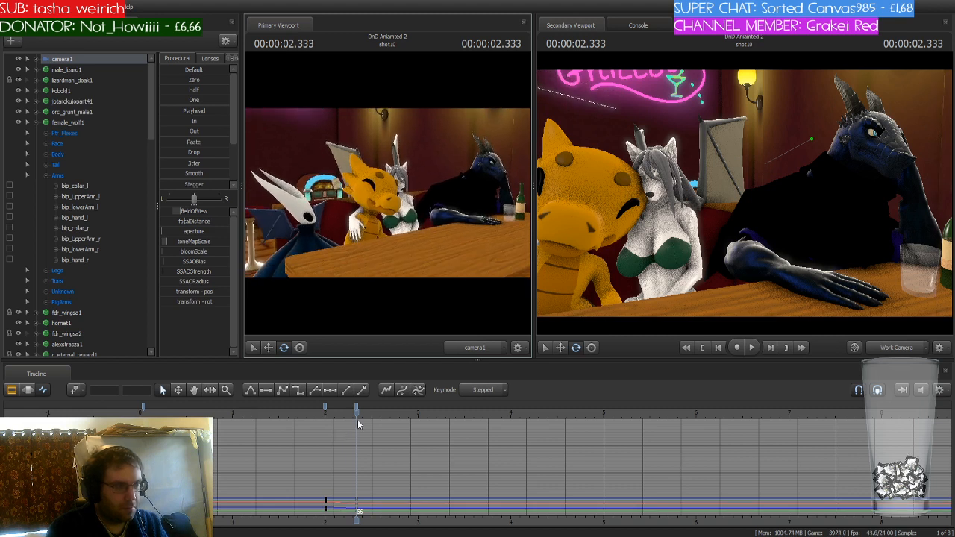
{"action": "mouse_move", "coordinate": [358, 415]}
{"action": "left_mouse_down"}
{"action": "mouse_move", "coordinate": [306, 414]}
{"action": "mouse_move", "coordinate": [356, 414]}
{"action": "left_mouse_up"}
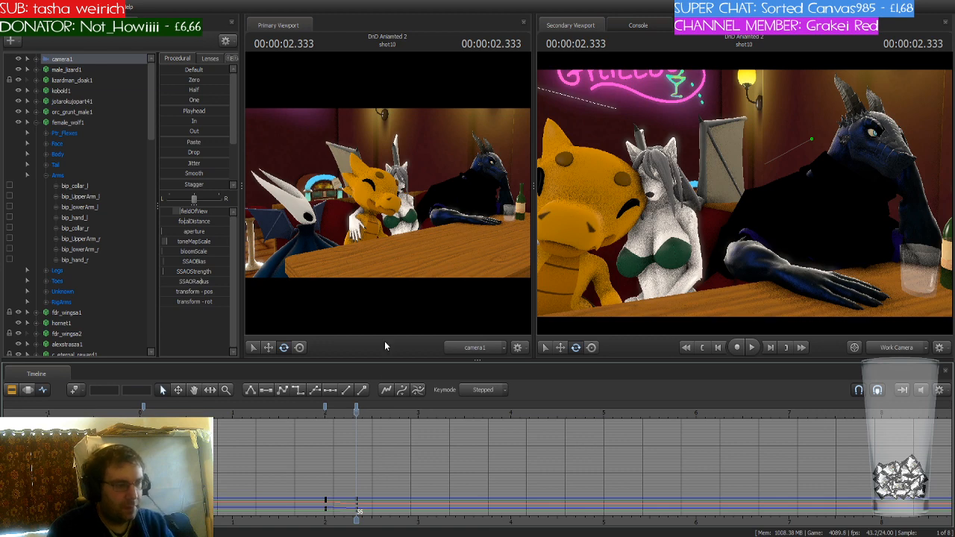
Collapse female_wolf1 in the animation set list and inspect orc_grunt_male1's curves around 2.5 seconds.
{"action": "mouse_move", "coordinate": [356, 422]}
{"action": "left_mouse_down"}
{"action": "mouse_move", "coordinate": [324, 413]}
{"action": "mouse_move", "coordinate": [372, 413]}
{"action": "left_mouse_up"}
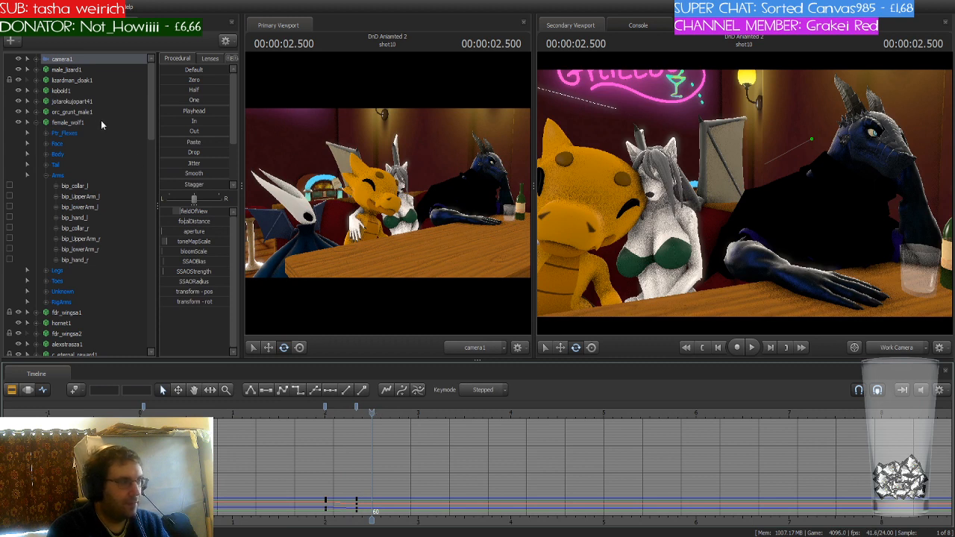
{"action": "left_click", "coordinate": [35, 123]}
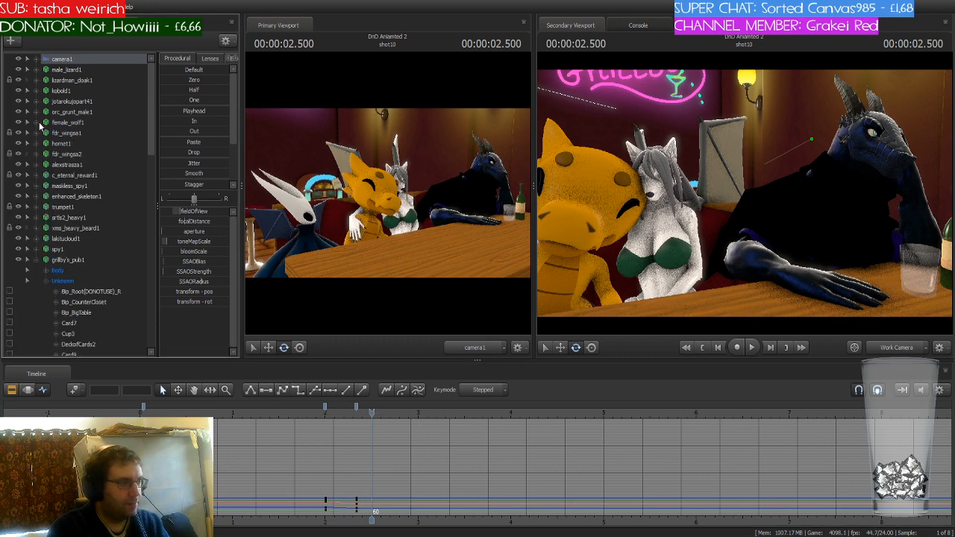
{"action": "left_click", "coordinate": [88, 113]}
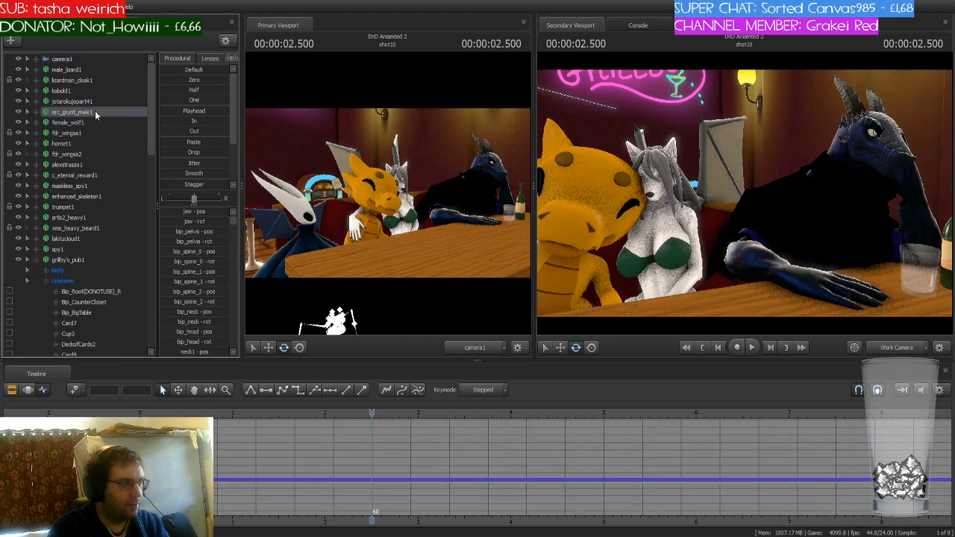
{"action": "mouse_move", "coordinate": [372, 413]}
{"action": "left_mouse_down"}
{"action": "mouse_move", "coordinate": [150, 413]}
{"action": "mouse_move", "coordinate": [394, 413]}
{"action": "mouse_move", "coordinate": [379, 412]}
{"action": "left_mouse_up"}
Select camera1's bookmarked keyframe at frame 1 and scrub around frame 56 to check the camera move.
{"action": "left_click", "coordinate": [62, 59]}
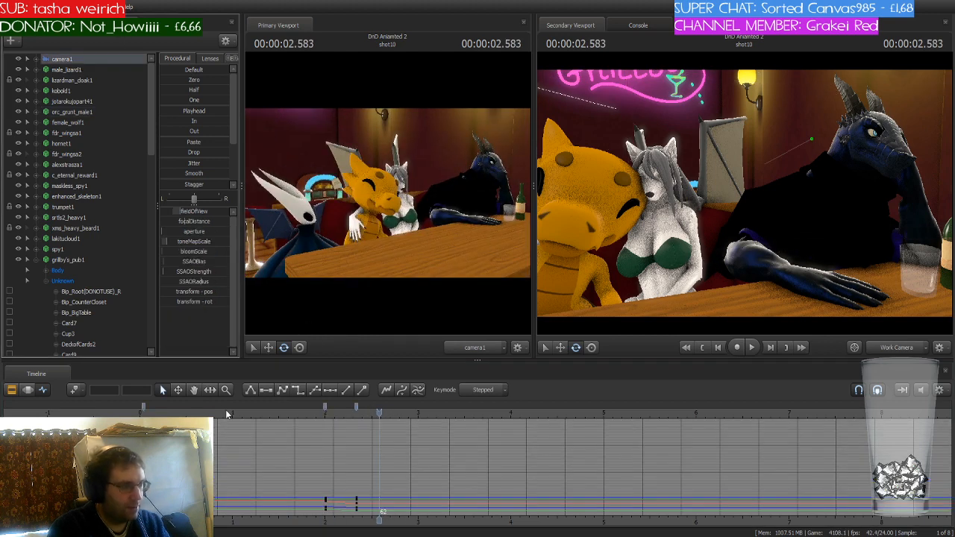
{"action": "left_click", "coordinate": [144, 408]}
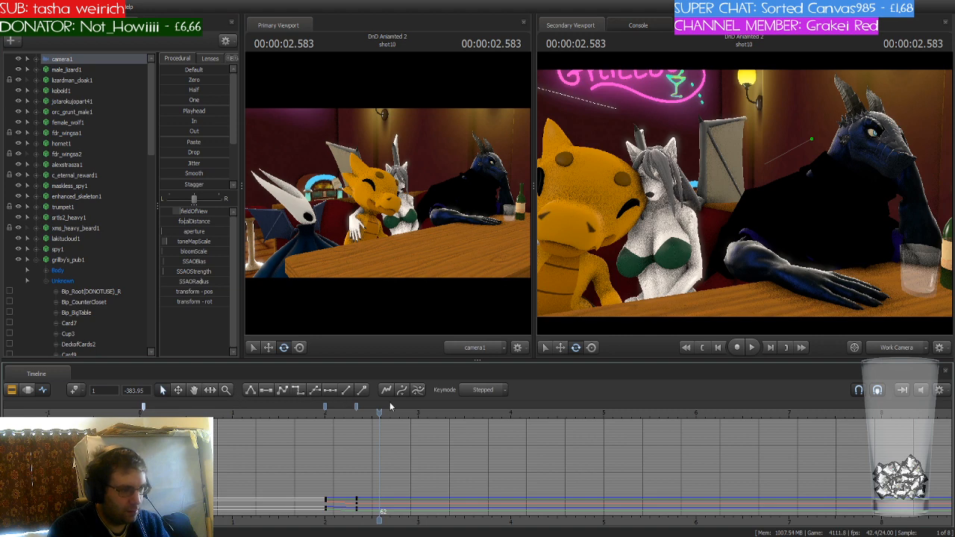
{"action": "left_click_drag", "start_coordinate": [381, 413], "coordinate": [358, 409]}
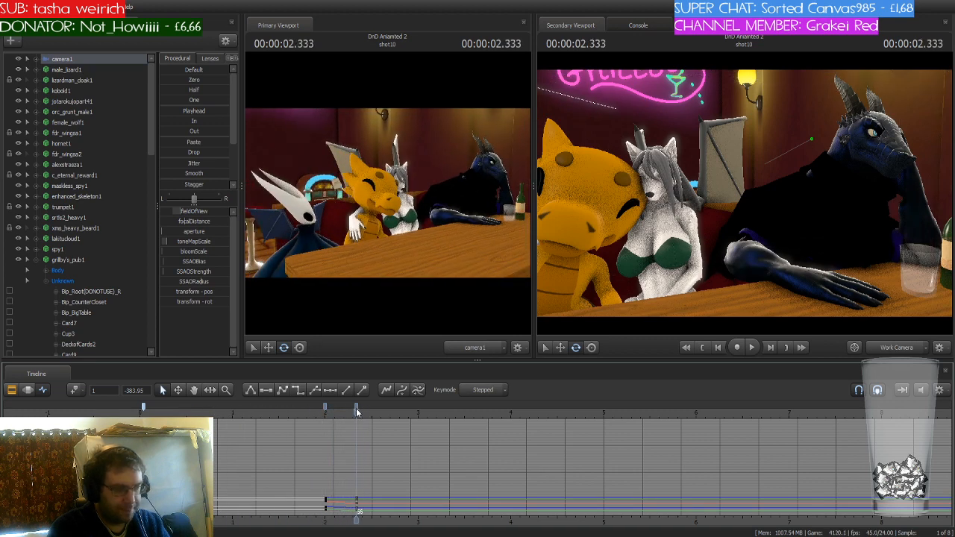
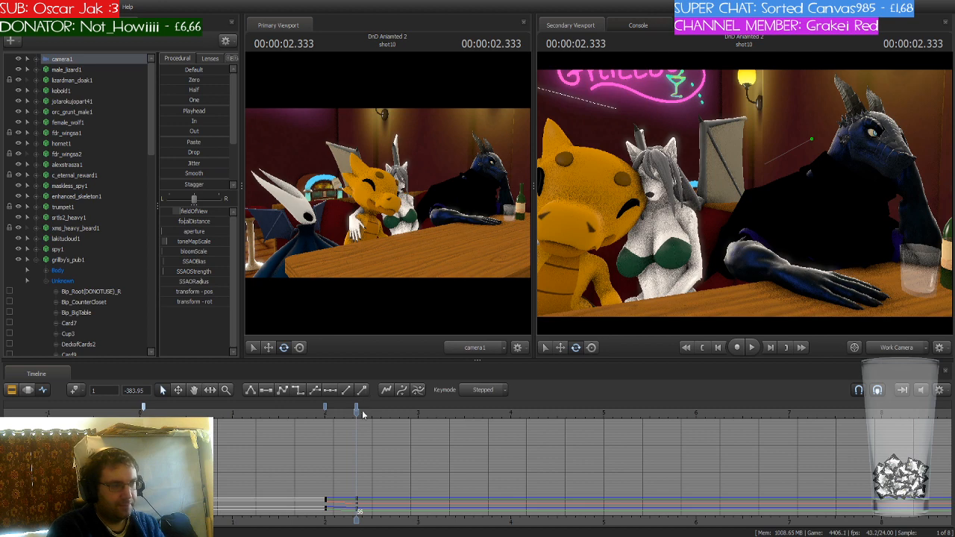
{"action": "mouse_move", "coordinate": [357, 411]}
{"action": "left_mouse_down"}
{"action": "mouse_move", "coordinate": [310, 415]}
{"action": "mouse_move", "coordinate": [355, 418]}
{"action": "left_mouse_up"}
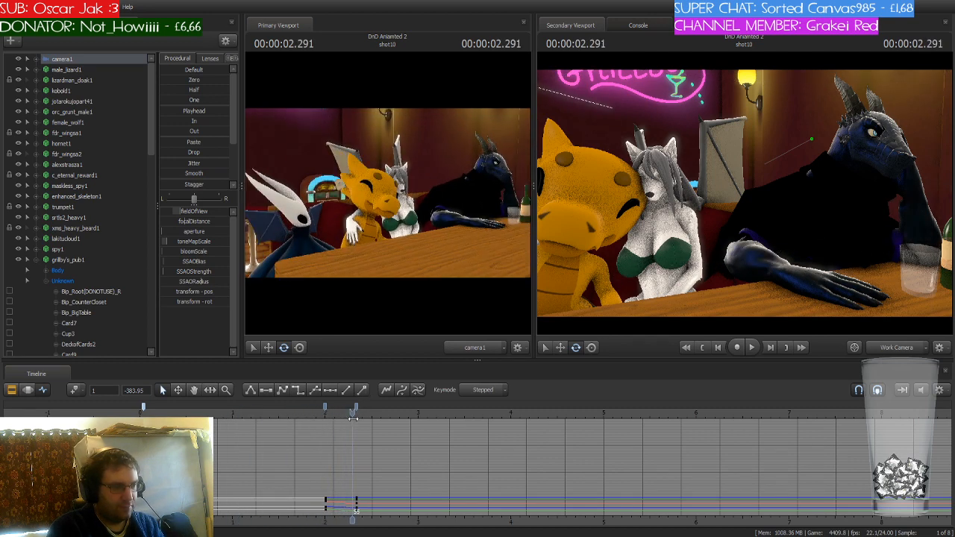